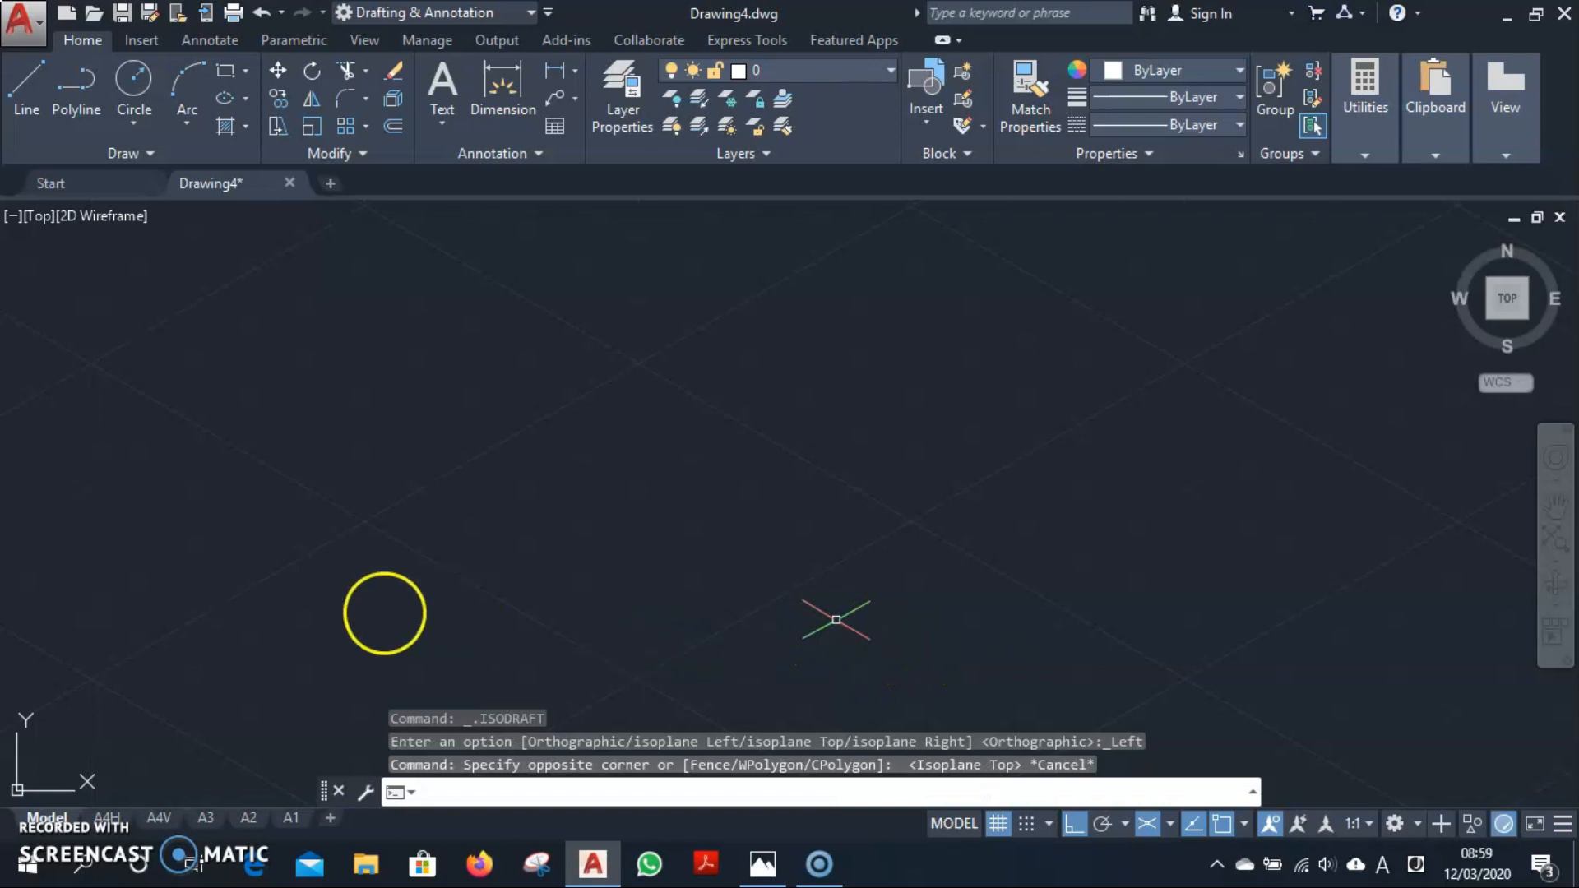
Start a line at 500,500 and draw the base edge 105 units long along the 30° isometric axis.
{"action": "scroll", "coordinate": [583, 574], "scroll_direction": "down", "scroll_amount": 2}
{"action": "type", "text": "l"}
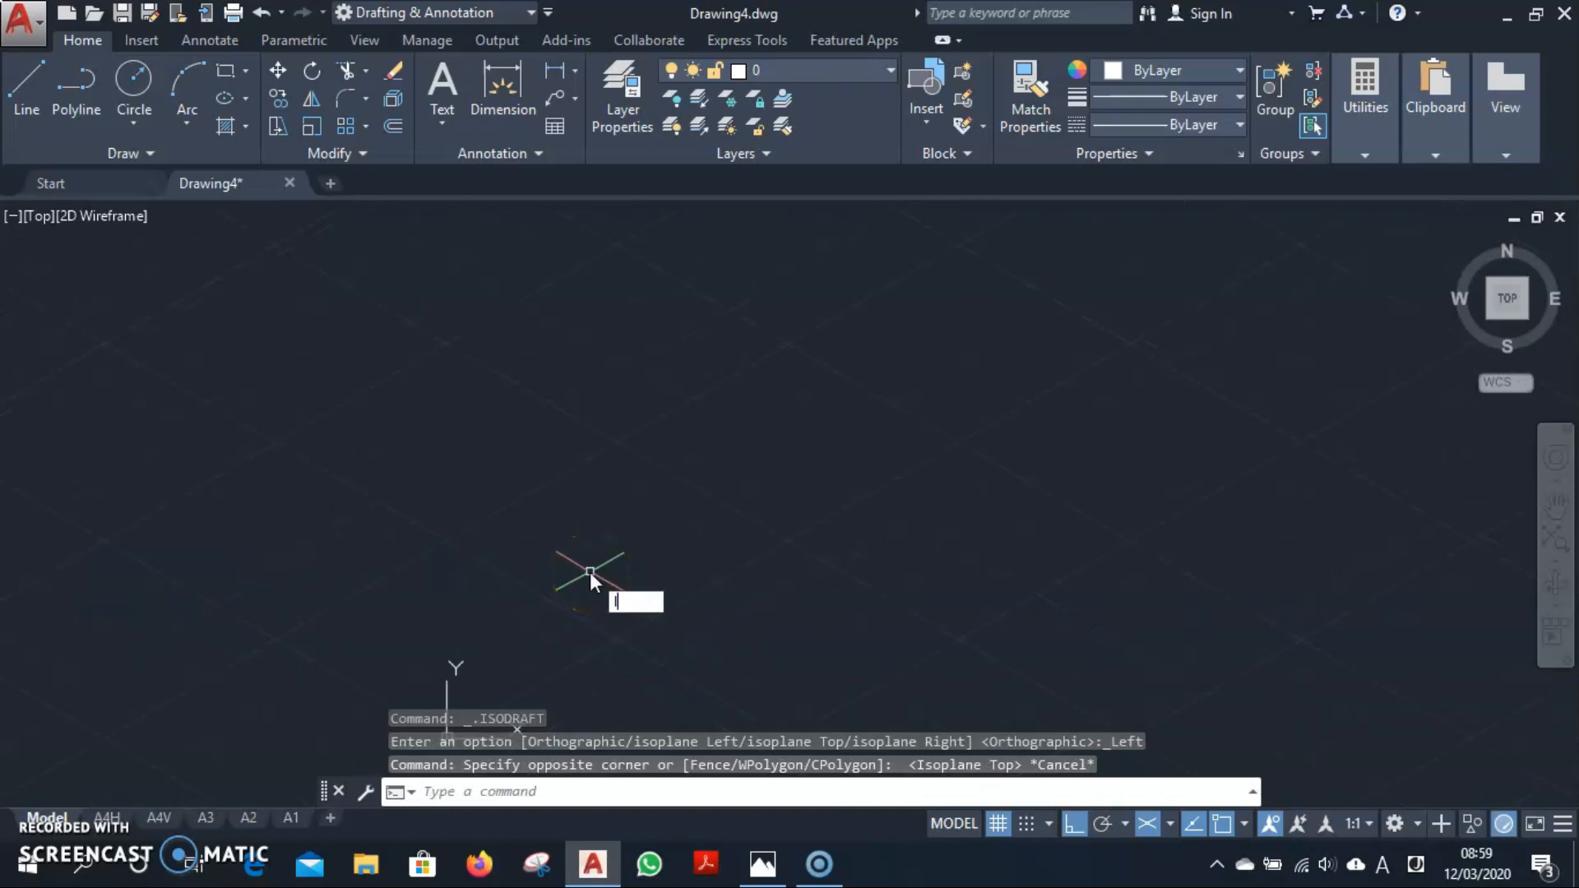
{"action": "key", "text": "Return"}
{"action": "type", "text": "500"}
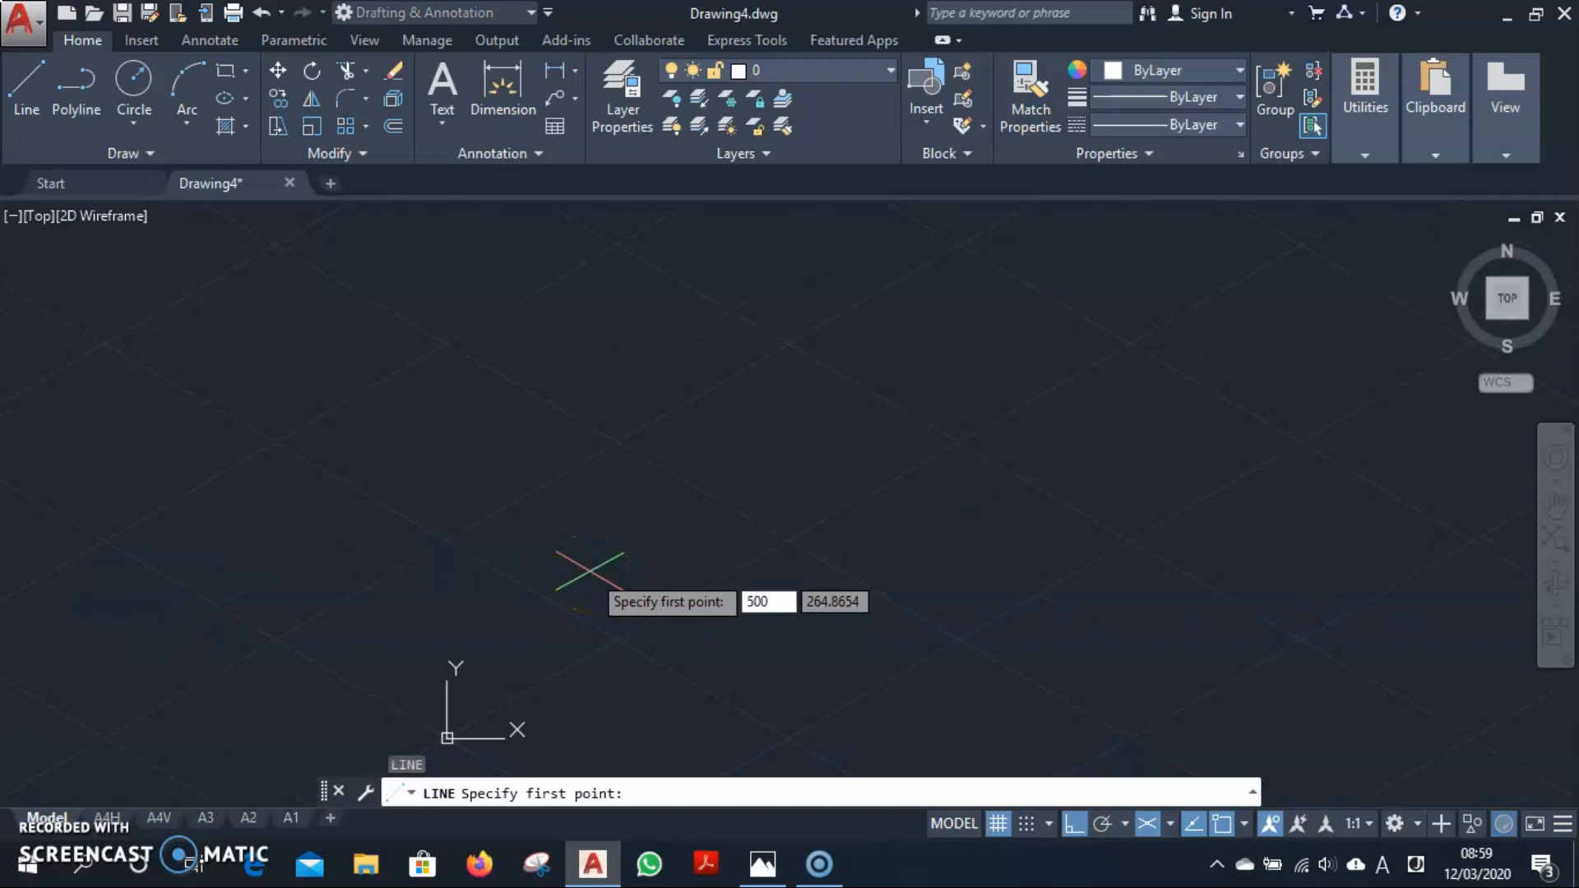
{"action": "type", "text": ",500"}
{"action": "key", "text": "Return"}
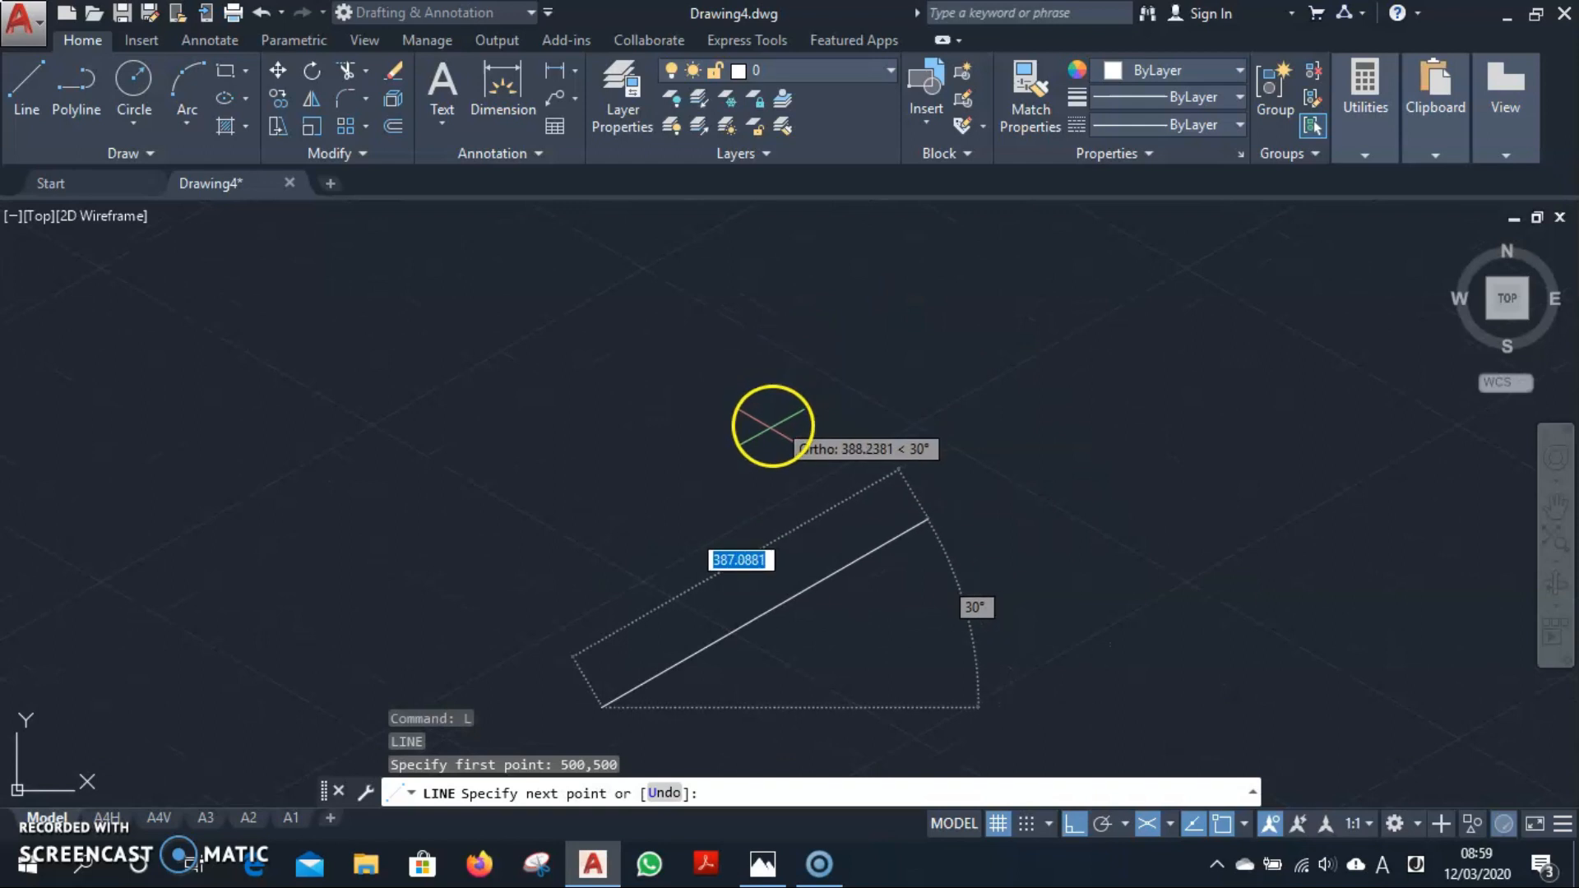
{"action": "type", "text": "10"}
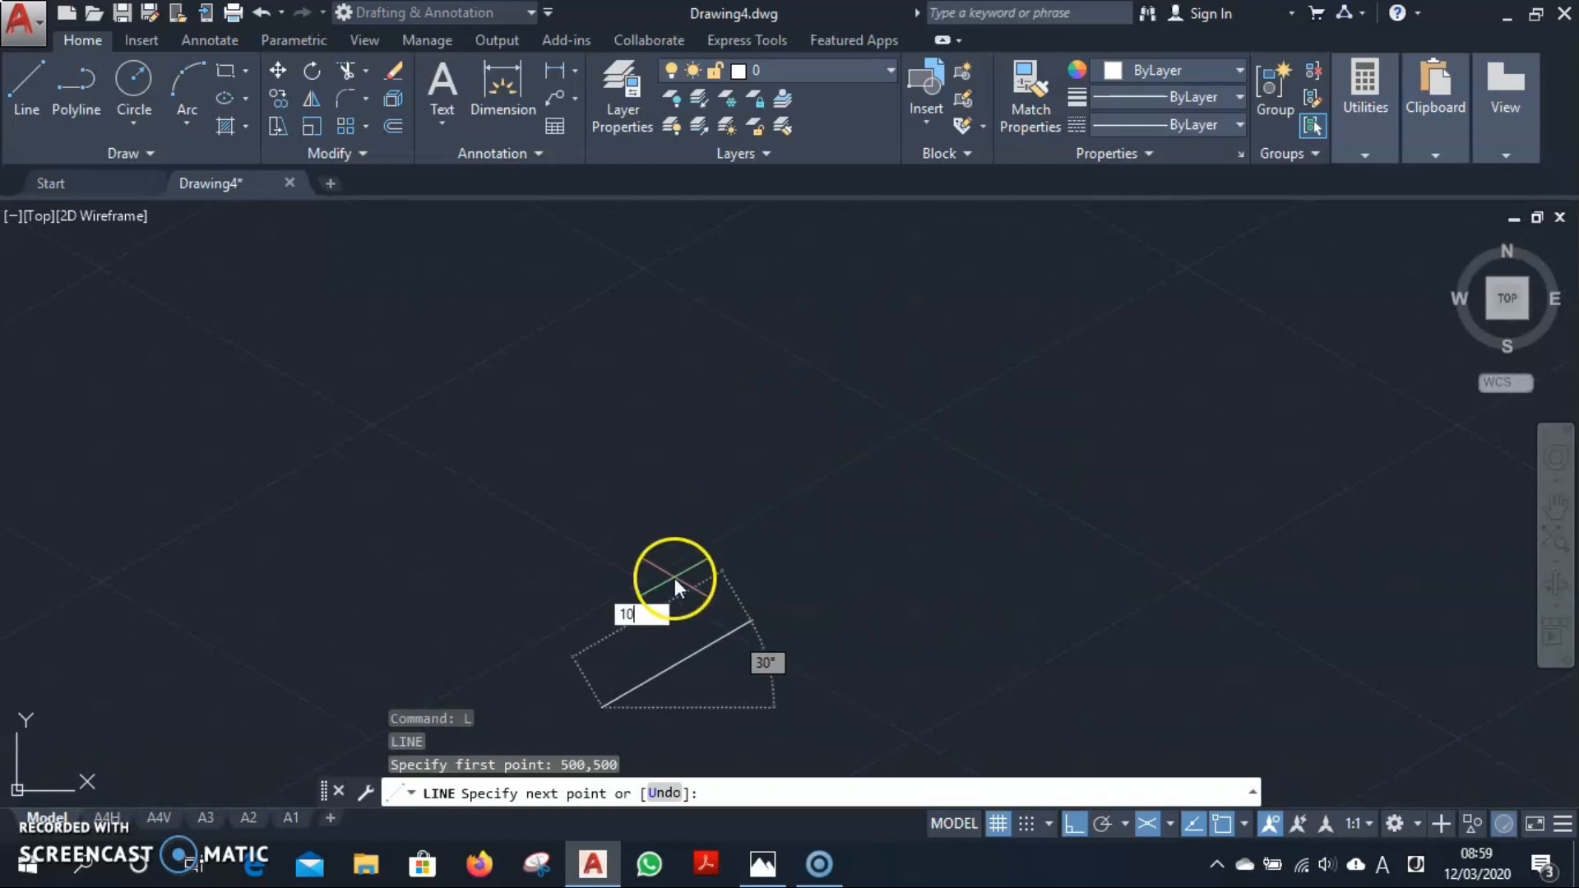
{"action": "type", "text": "5"}
{"action": "key", "text": "Return"}
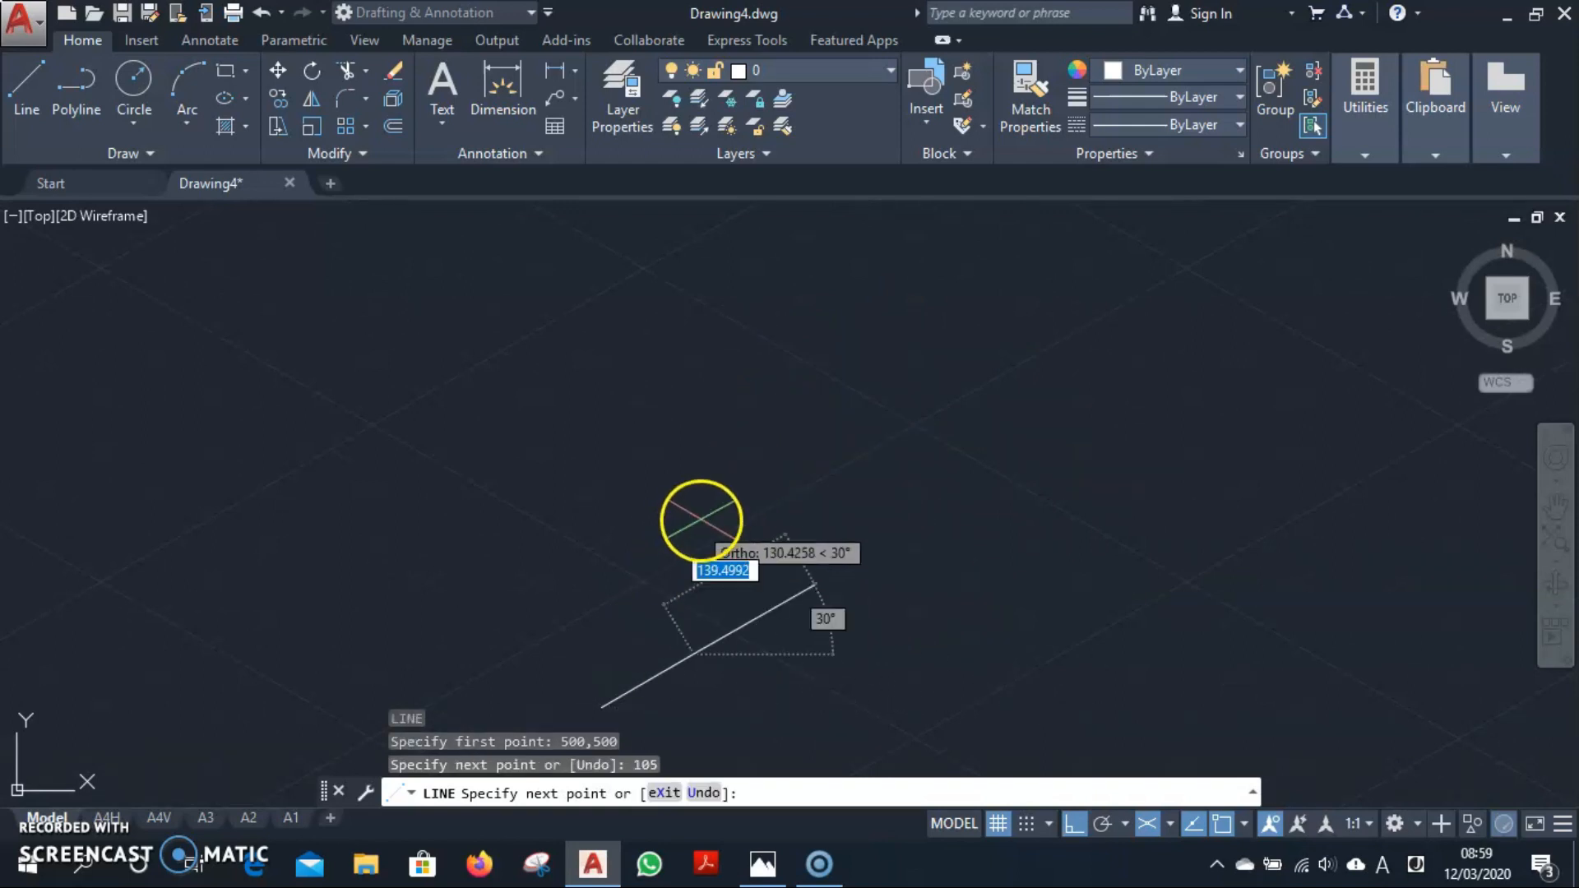
In the right isoplane, continue the line 50 units vertically upward, then 45 units back parallel to the base edge.
{"action": "key", "text": "F5"}
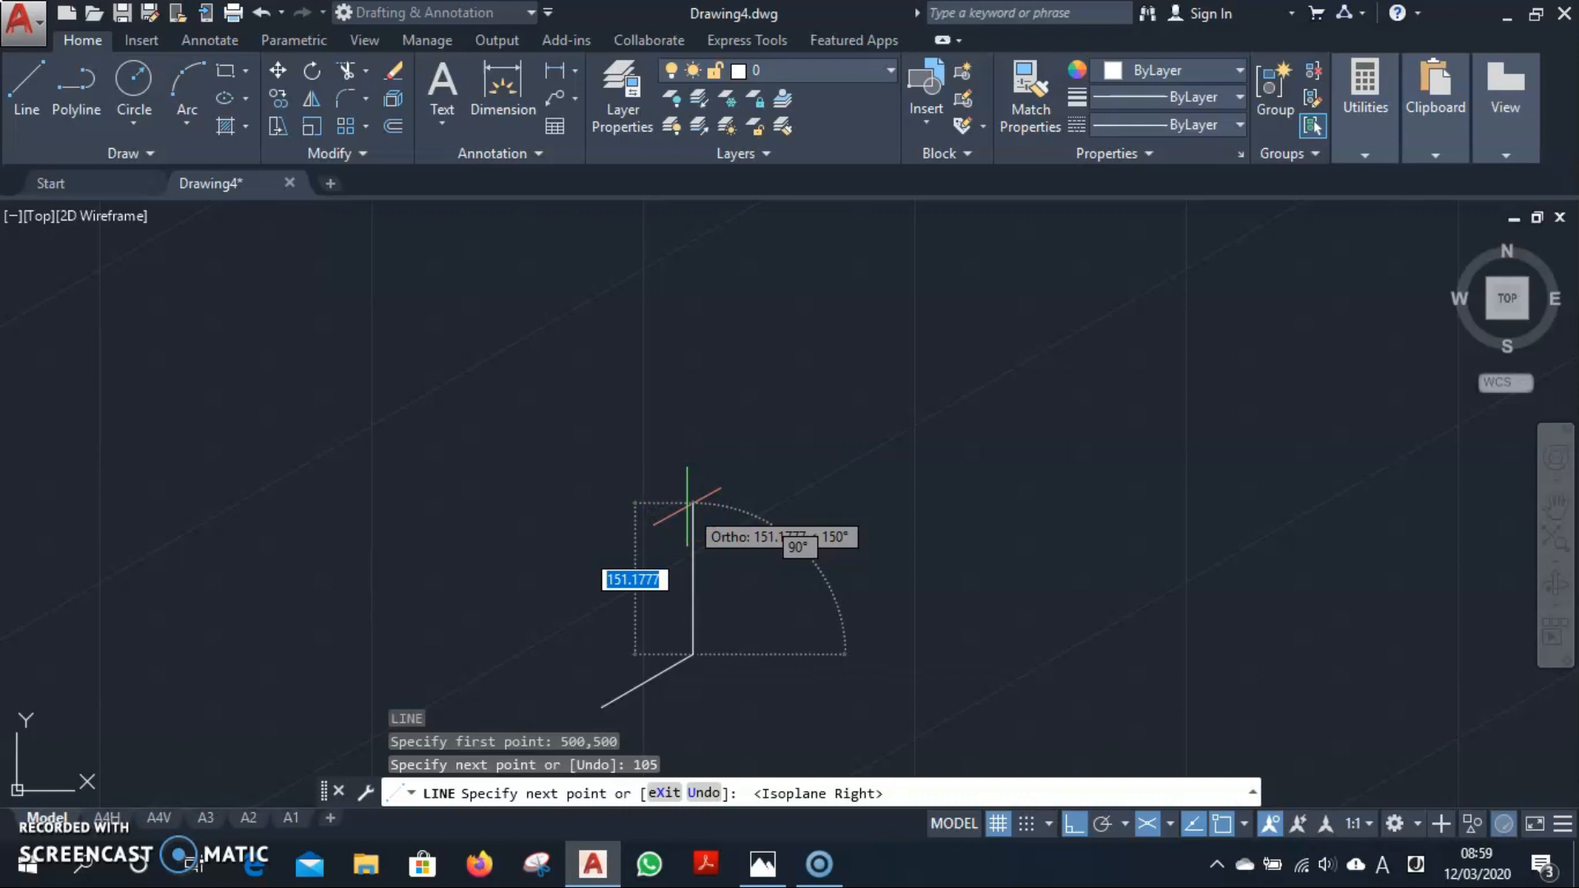
{"action": "type", "text": "50"}
{"action": "key", "text": "Return"}
{"action": "scroll", "coordinate": [443, 548], "scroll_direction": "down", "scroll_amount": 4}
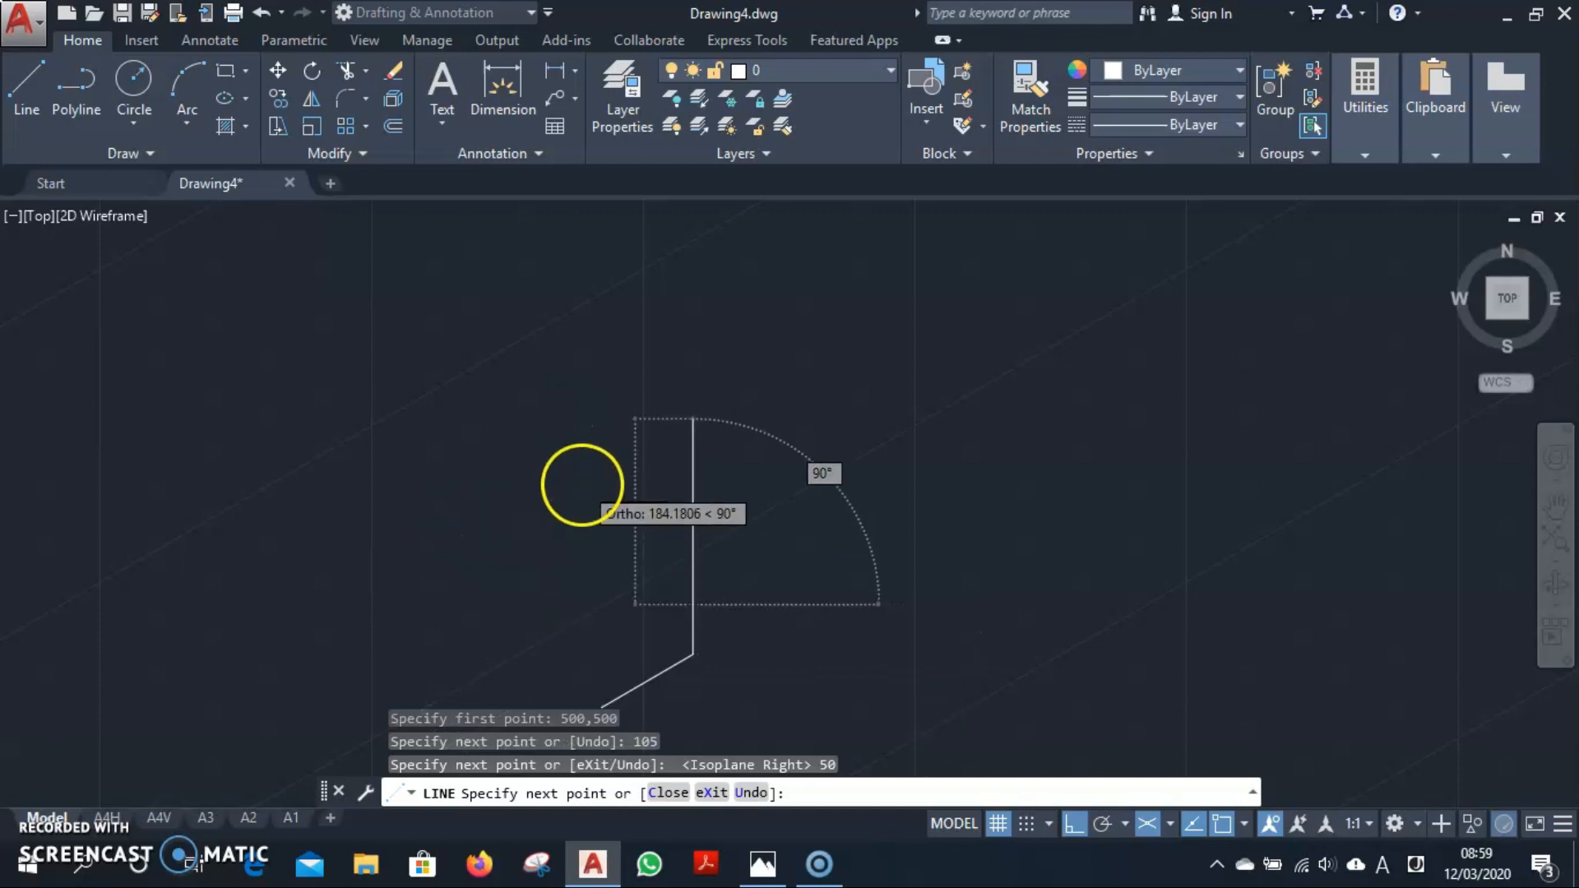
{"action": "scroll", "coordinate": [521, 436], "scroll_direction": "up", "scroll_amount": 6}
{"action": "scroll", "coordinate": [522, 435], "scroll_direction": "up", "scroll_amount": 2}
{"action": "middle_click_drag", "start_coordinate": [698, 440], "coordinate": [625, 251]}
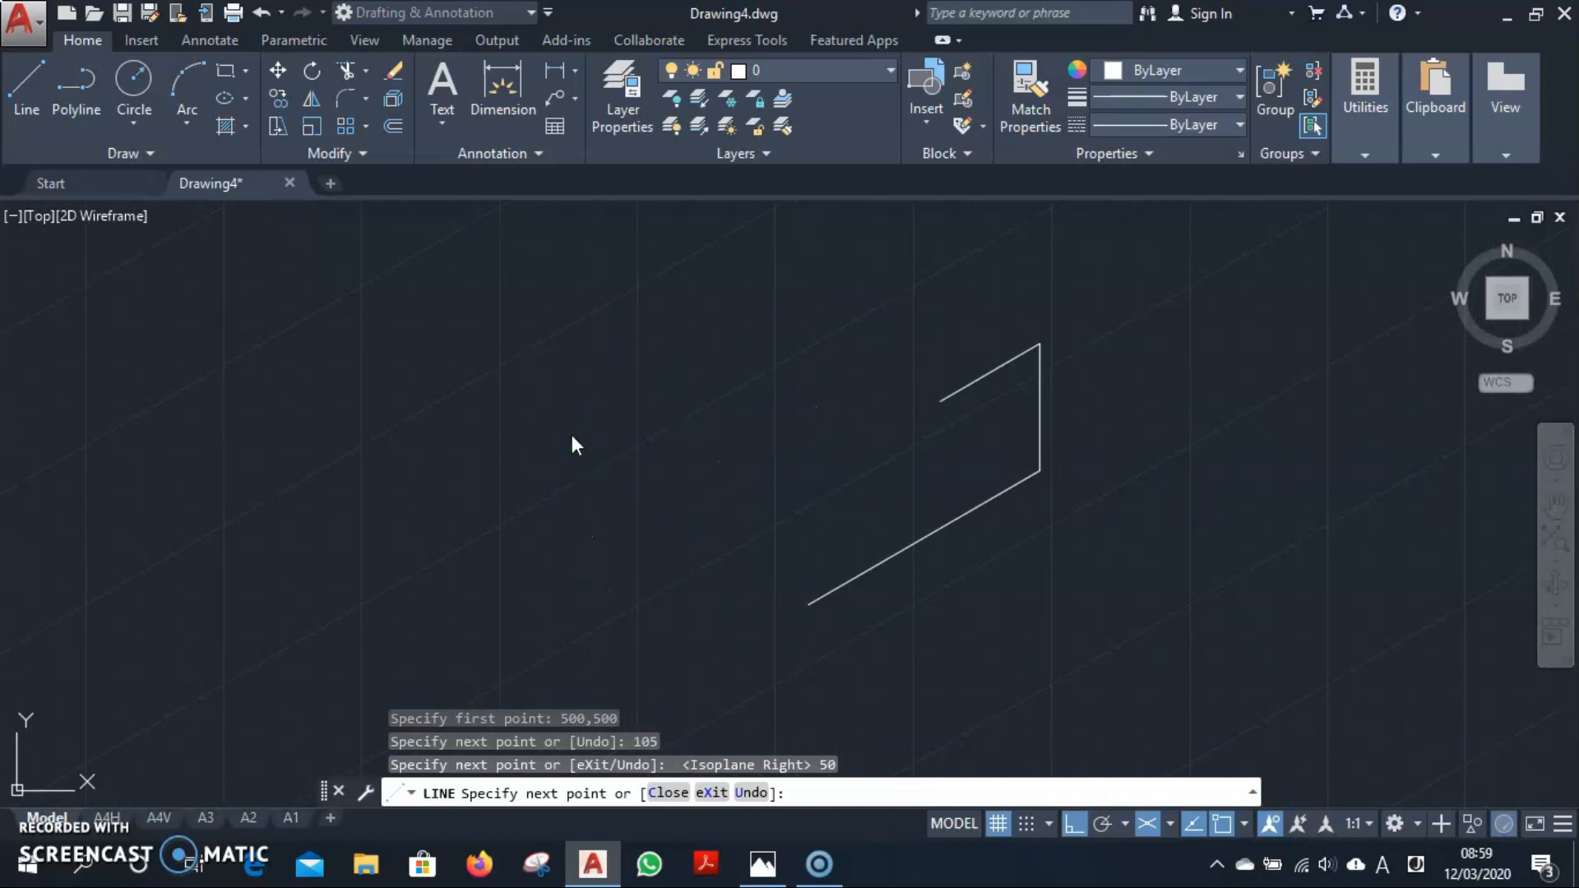
{"action": "type", "text": "45"}
{"action": "key", "text": "Return"}
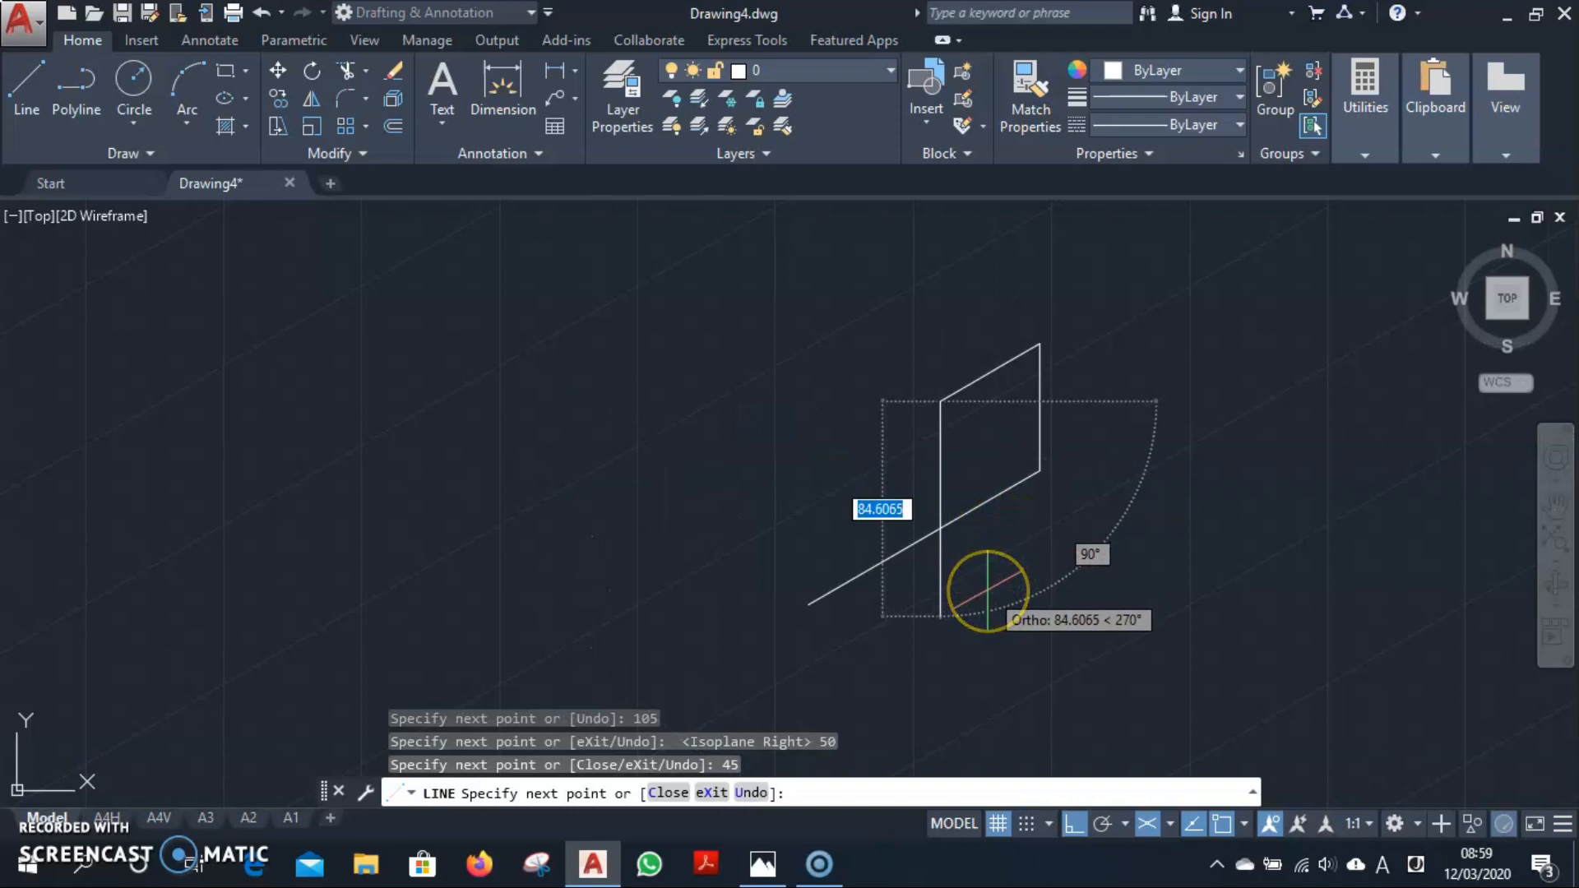
Continue 40 units downward, run parallel to the base to a point directly above the start, and close the profile.
{"action": "type", "text": "40"}
{"action": "key", "text": "Return"}
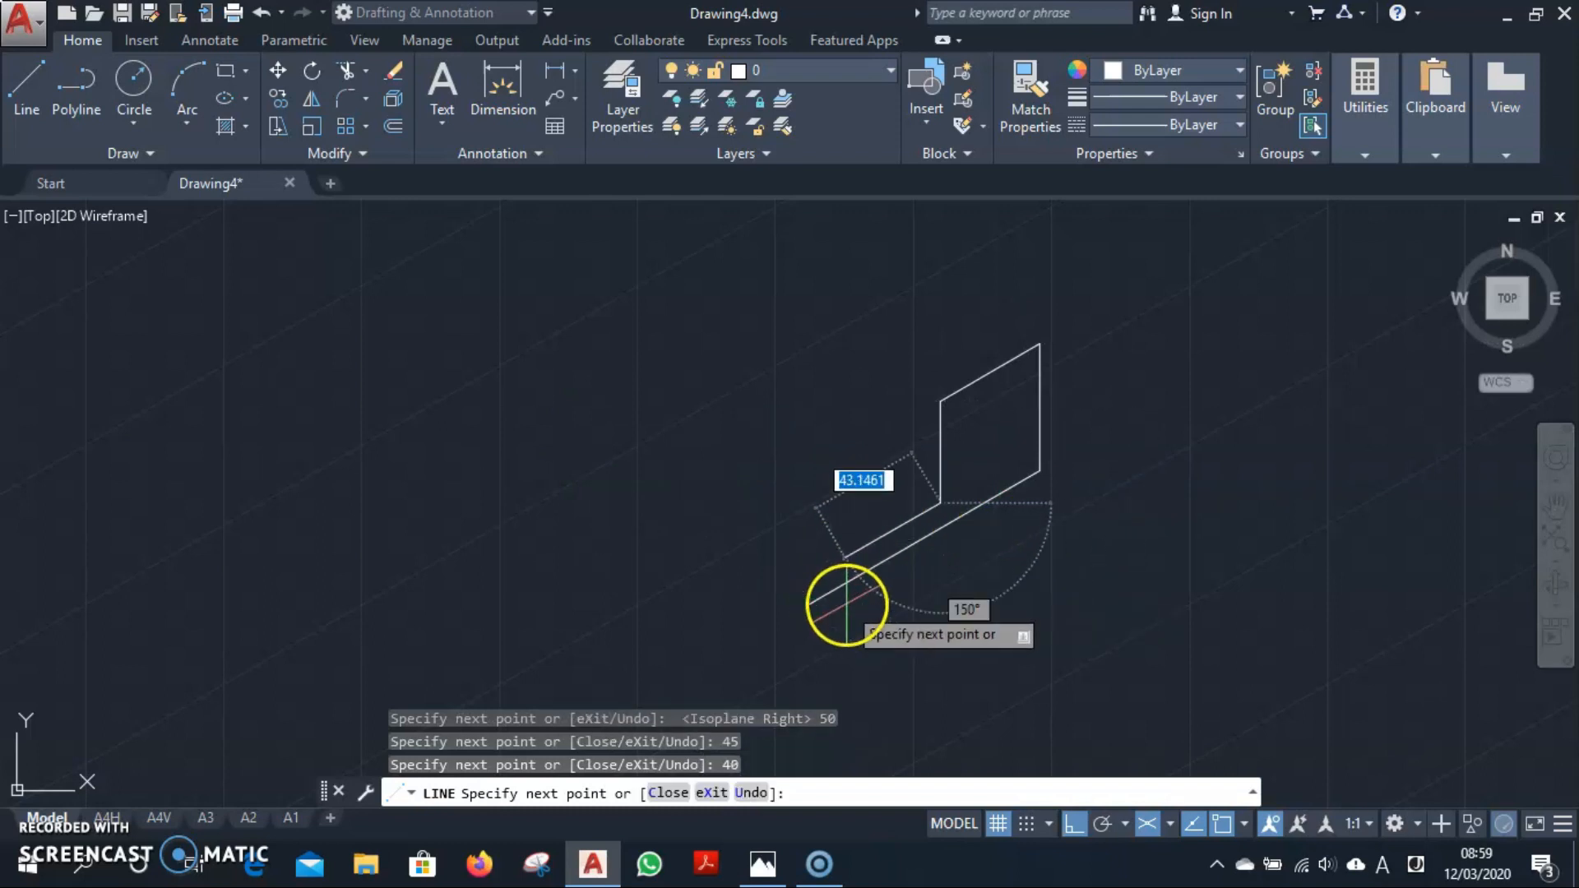
{"action": "left_click", "coordinate": [808, 580]}
{"action": "type", "text": "c"}
{"action": "key", "text": "Return"}
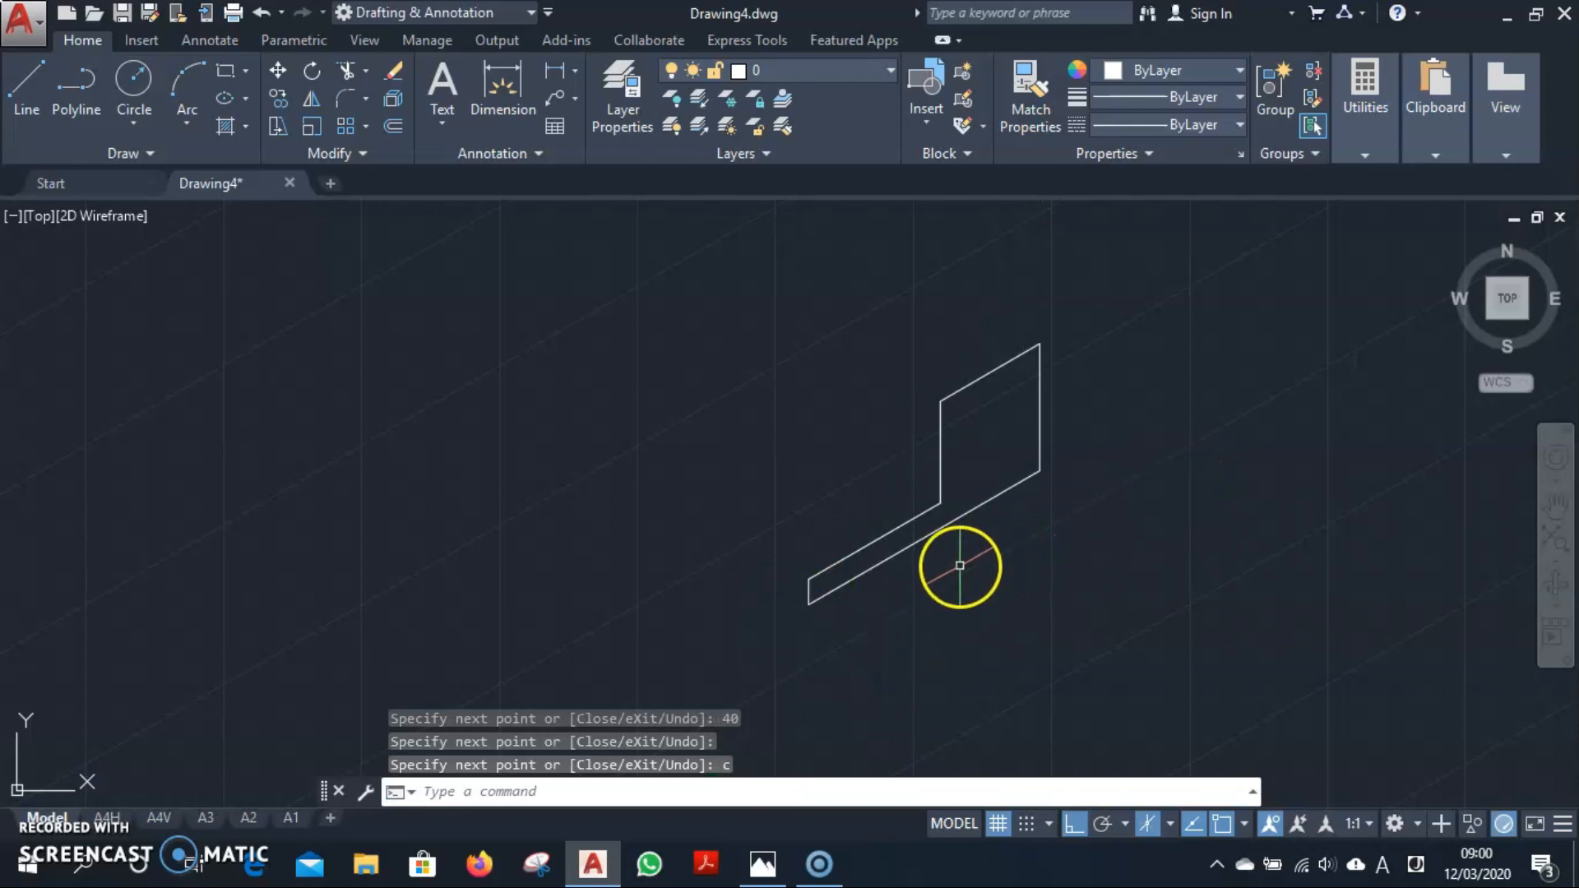
From the profile's lowest front corner, draw an 80-unit line at 150° in the left isoplane, followed by 10 units upward.
{"action": "key", "text": "Return"}
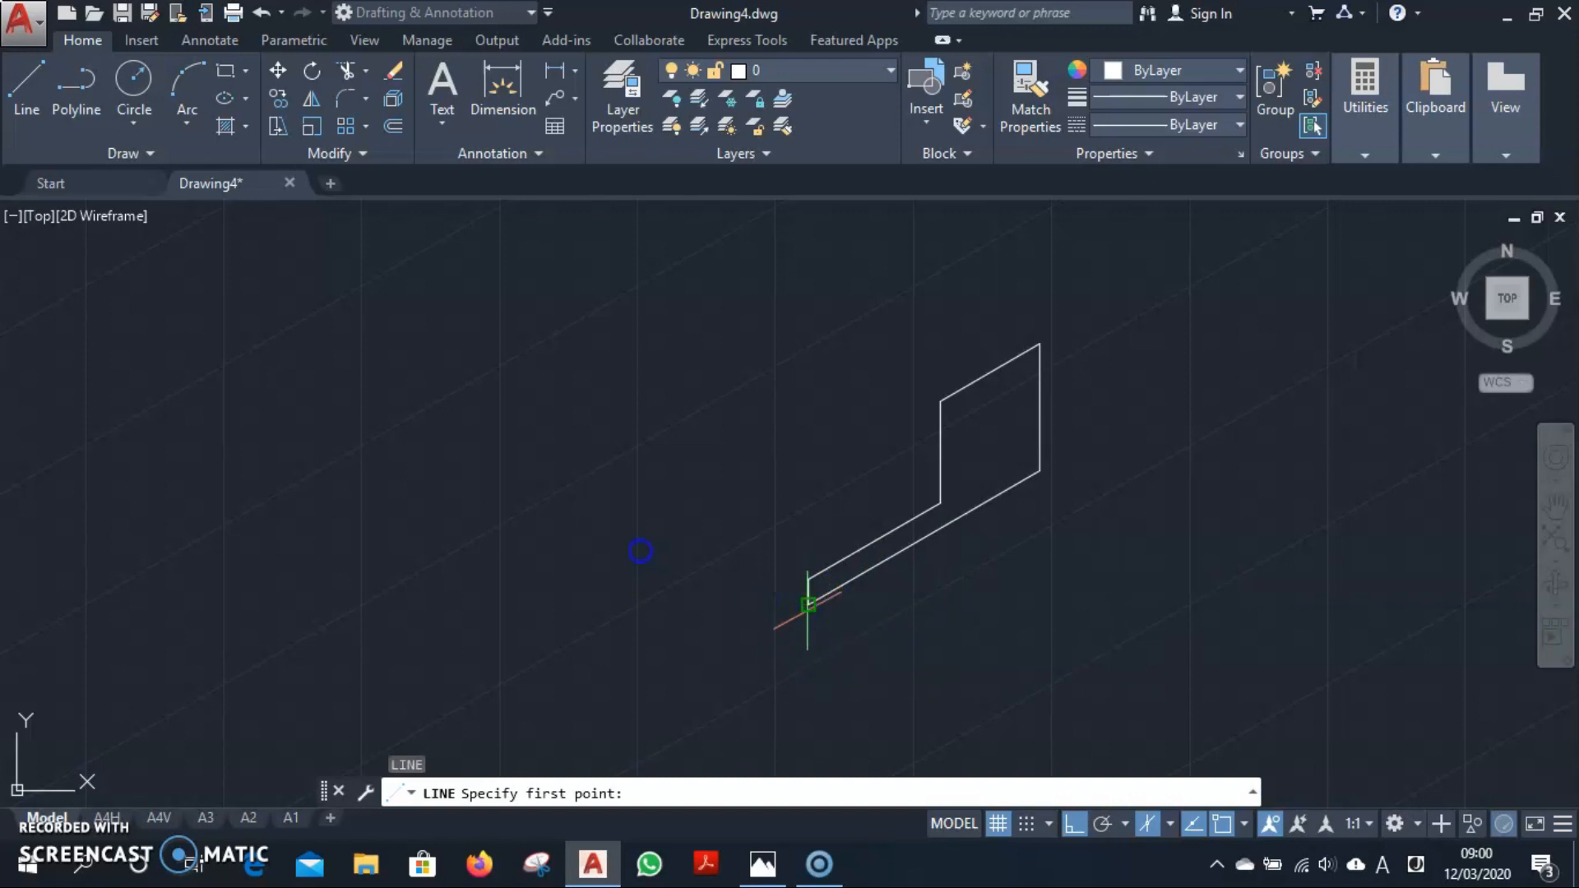
{"action": "left_click", "coordinate": [808, 604]}
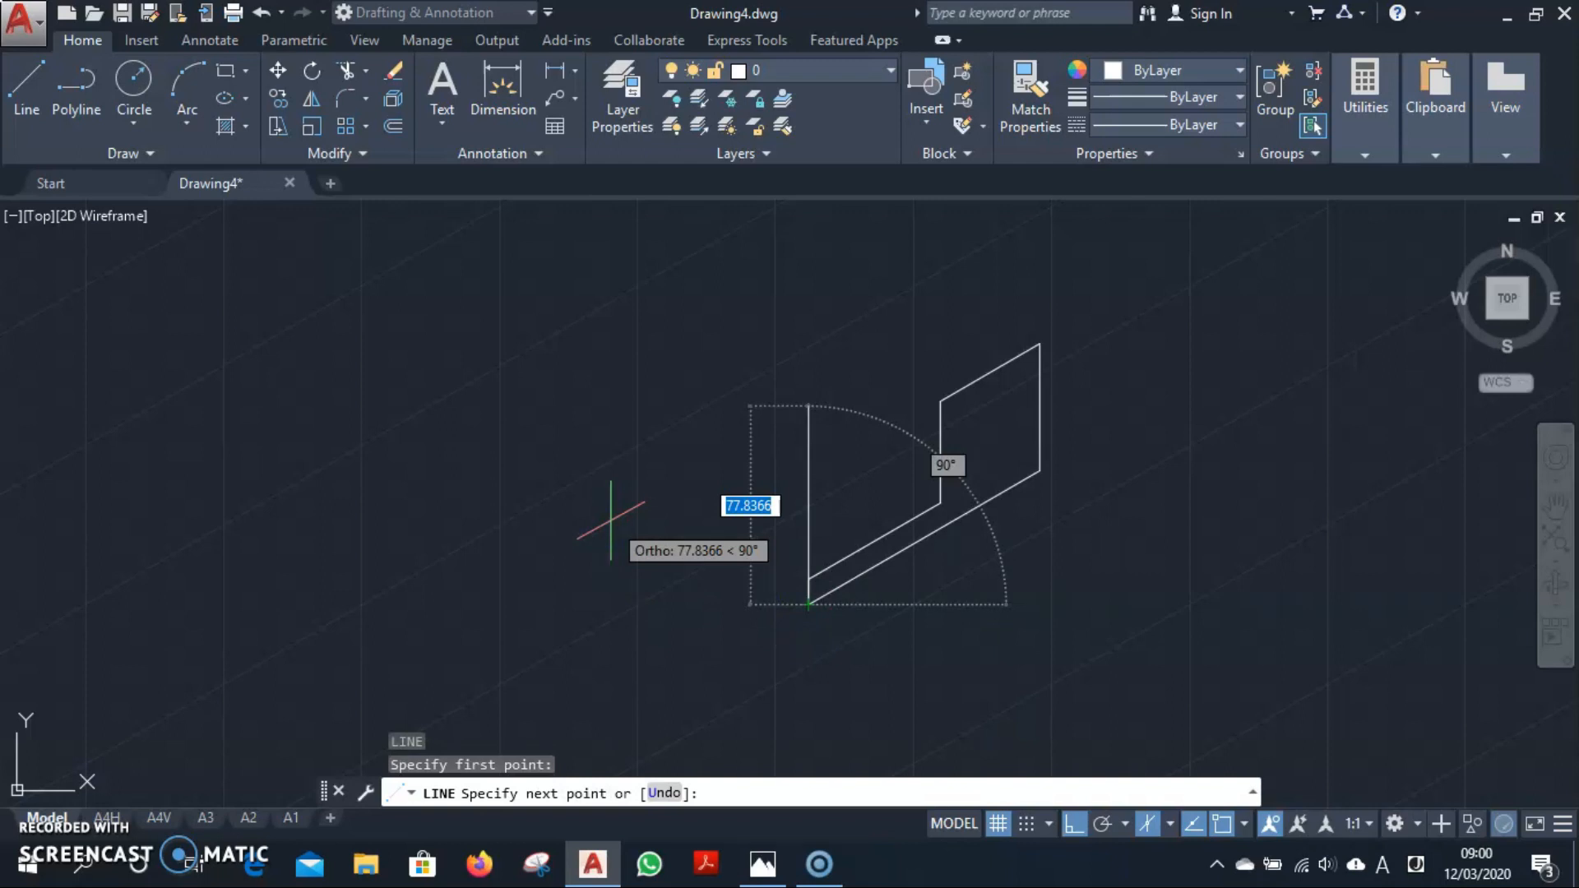
{"action": "key", "text": "F5"}
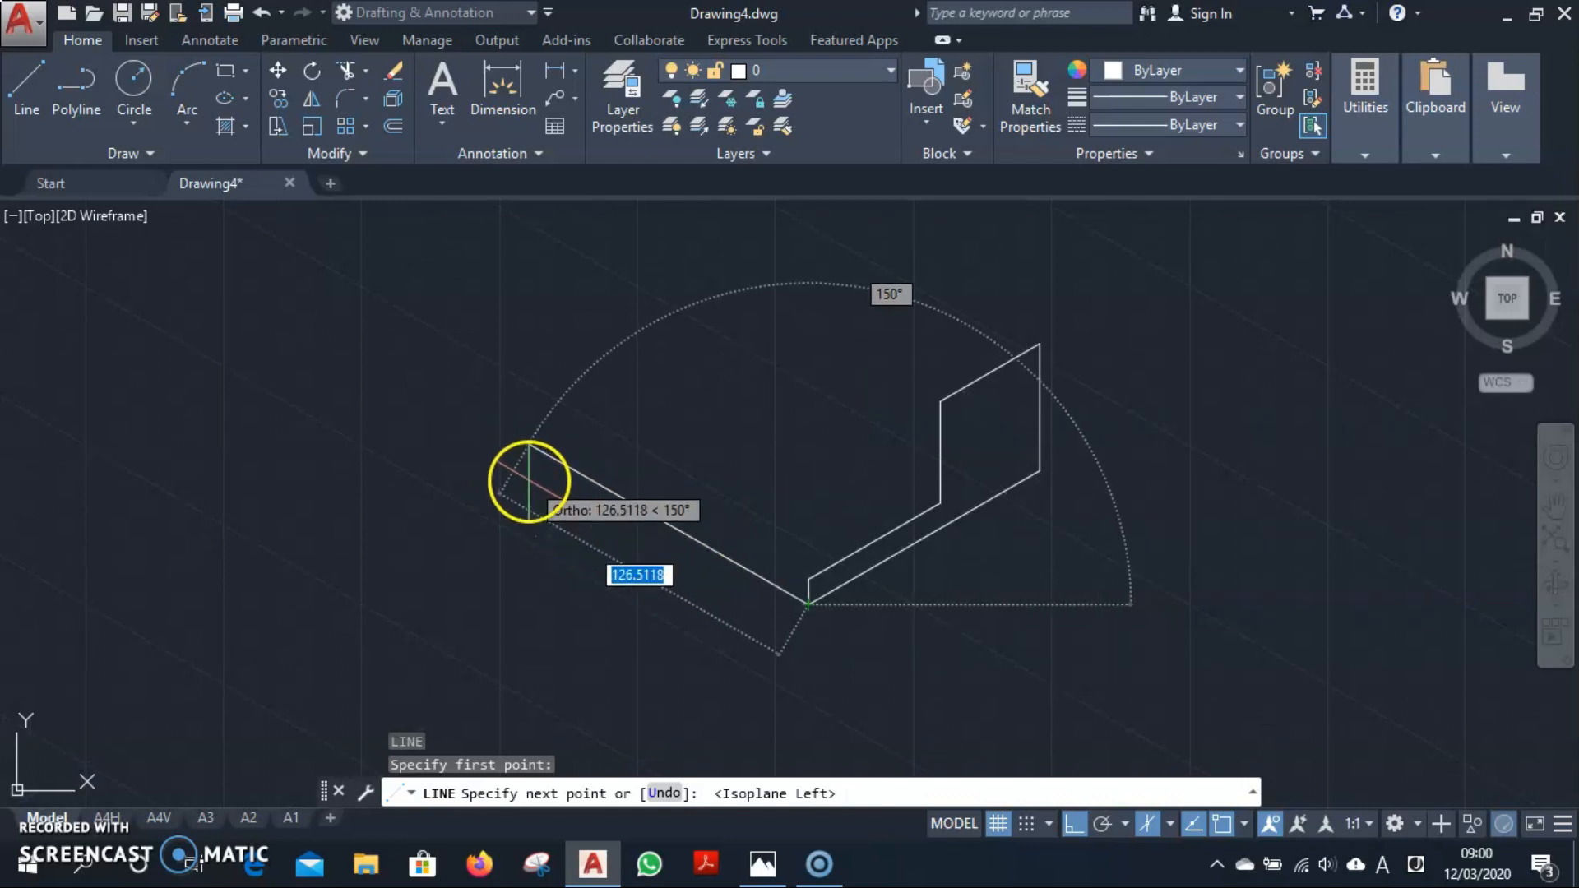
{"action": "type", "text": "80"}
{"action": "key", "text": "Return"}
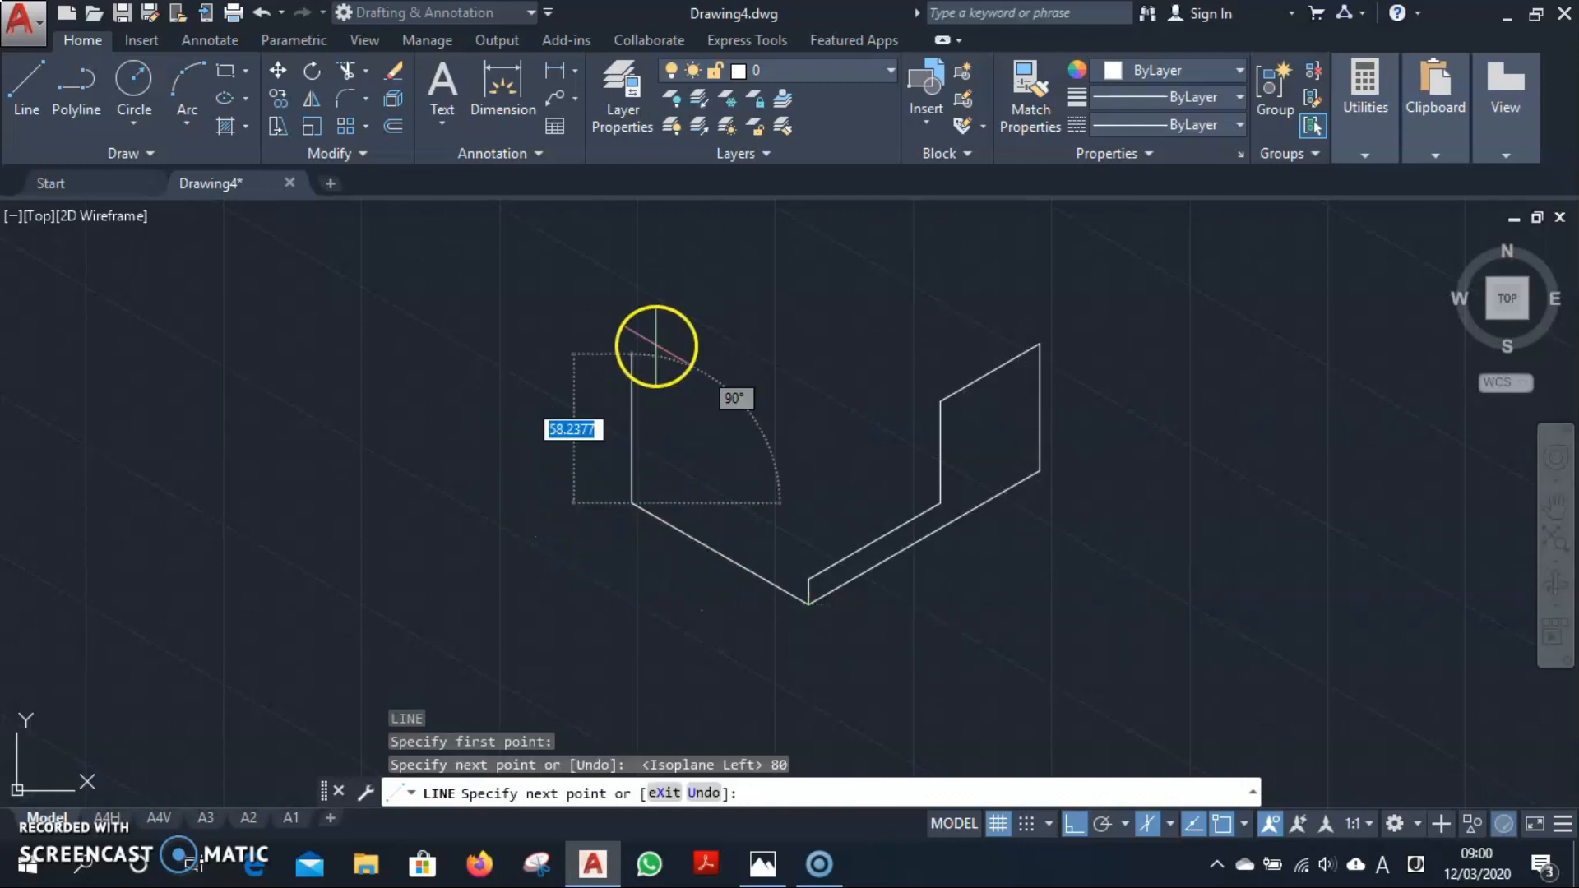
{"action": "type", "text": "10"}
{"action": "key", "text": "Return"}
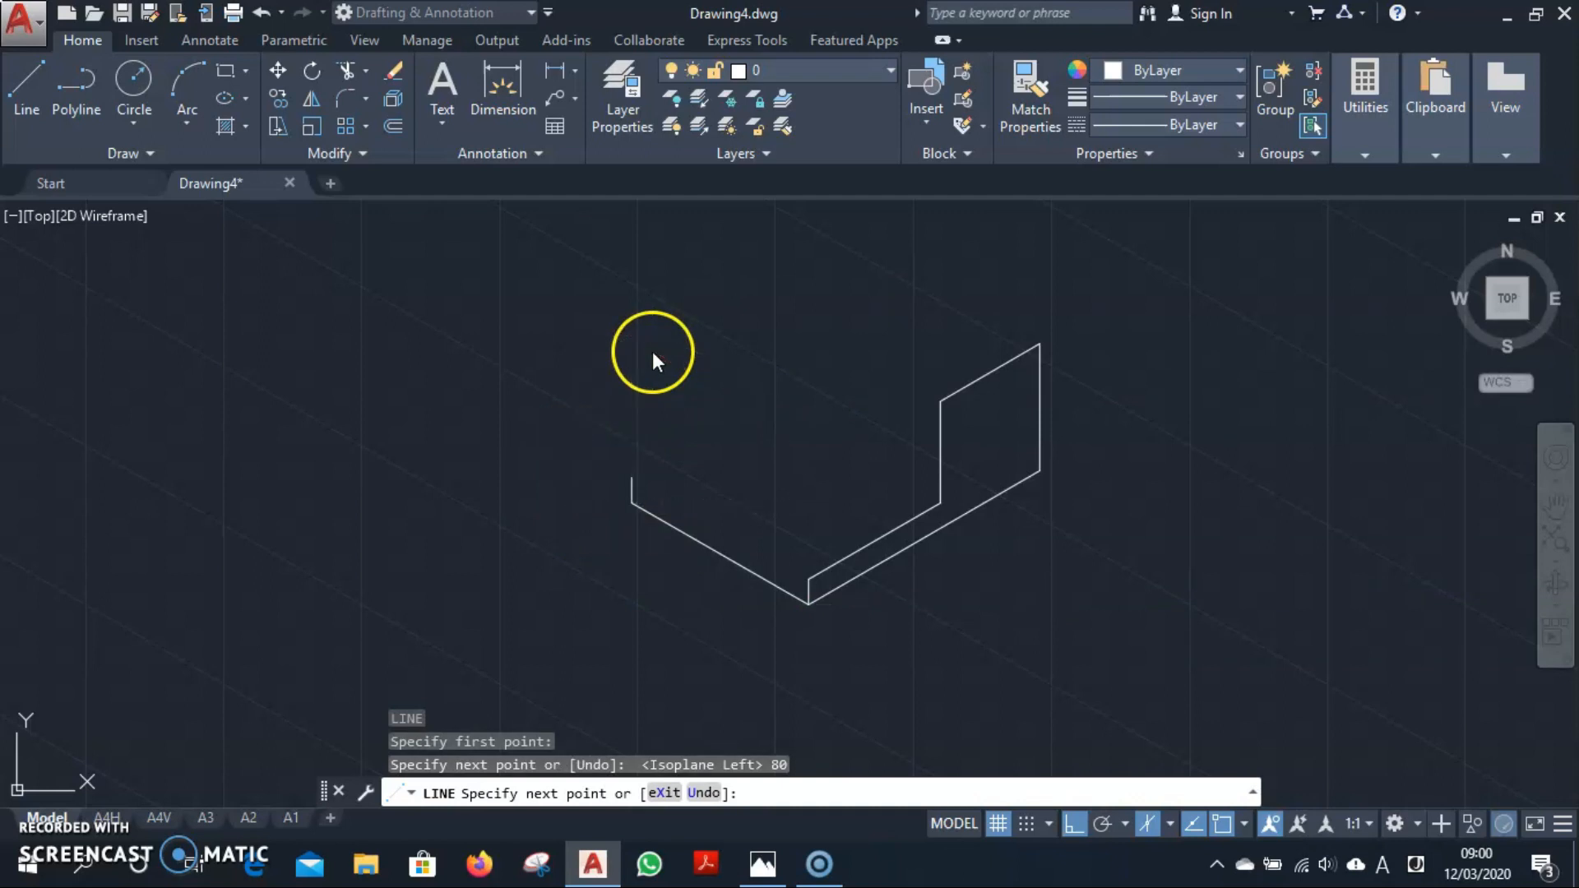
Continue the left-face outline 15 units at 330°, 10 up, 50 at 330° and 10 down, ending at the front edge's upper corner.
{"action": "type", "text": "15"}
{"action": "key", "text": "Return"}
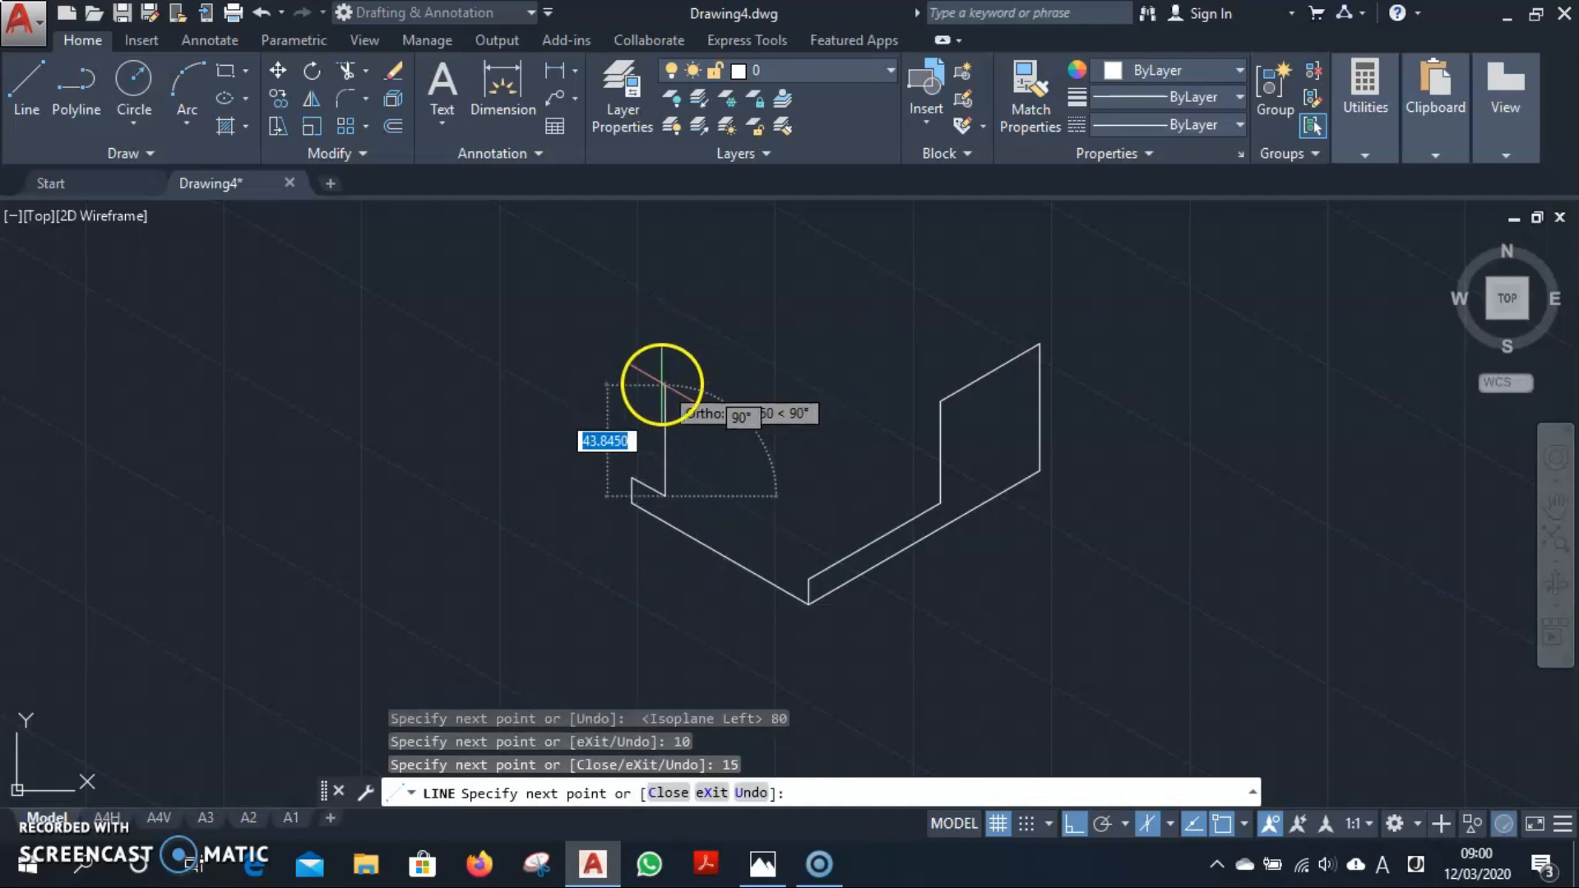
{"action": "type", "text": "10"}
{"action": "key", "text": "Return"}
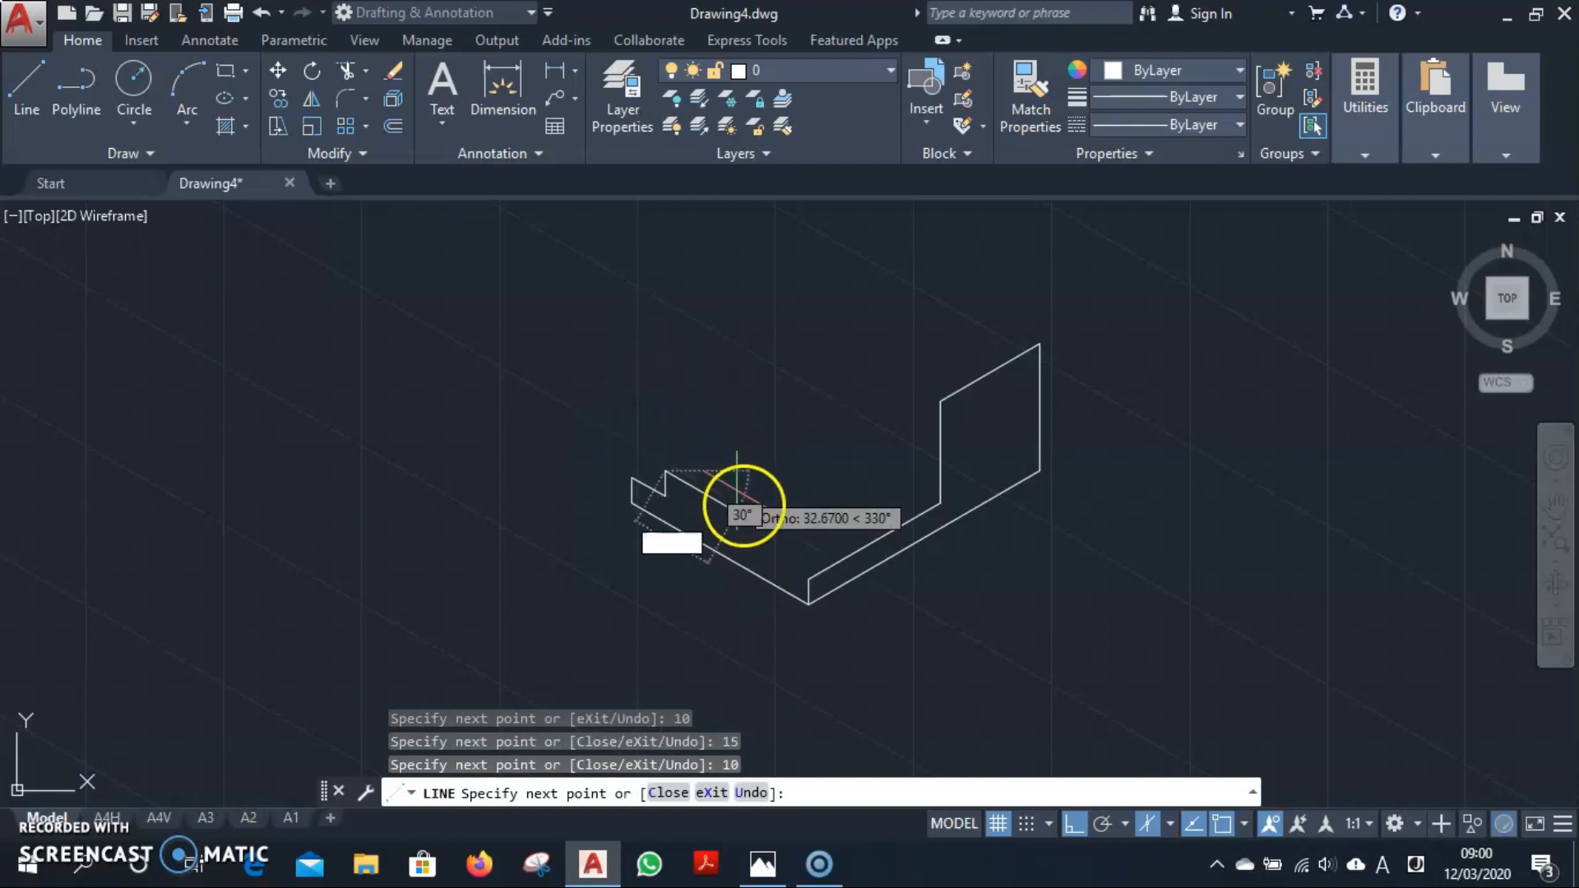
{"action": "type", "text": "50"}
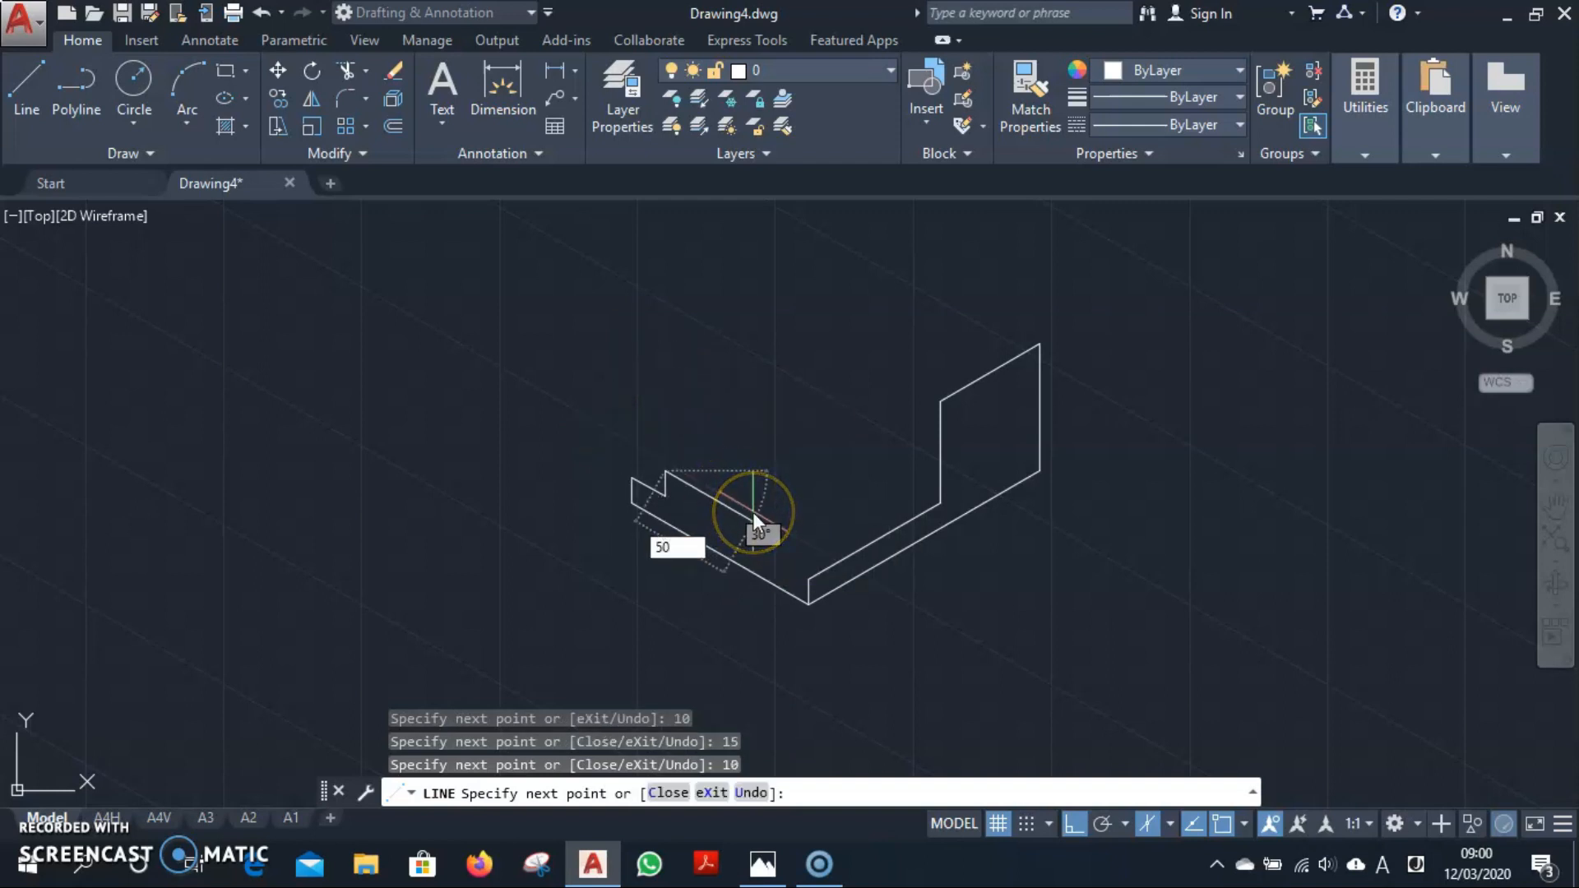
{"action": "key", "text": "Return"}
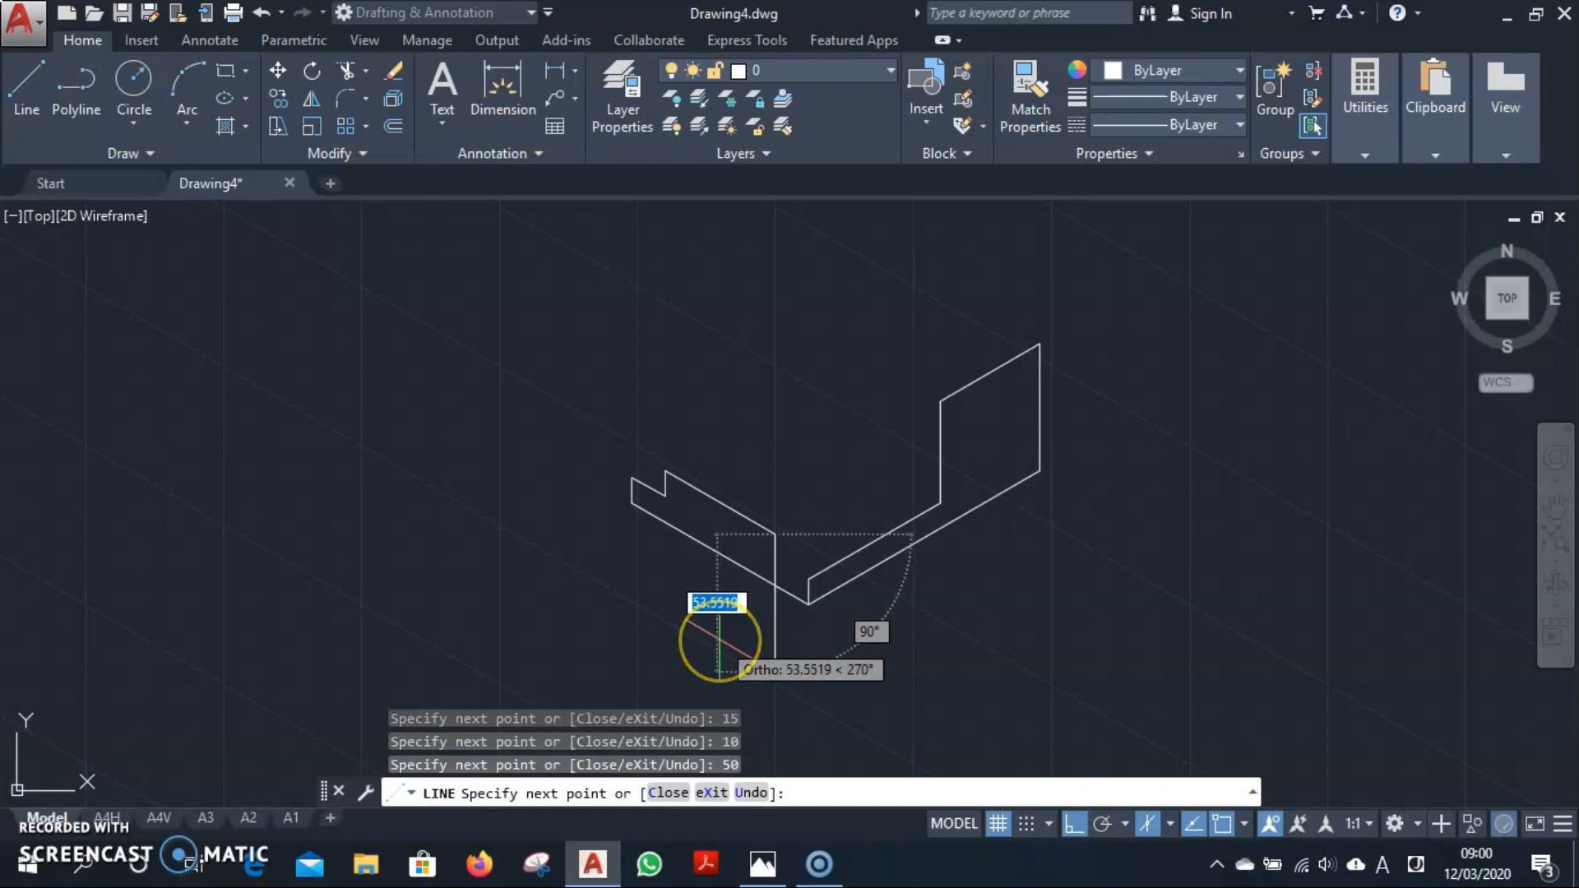
{"action": "type", "text": "10"}
{"action": "key", "text": "Return"}
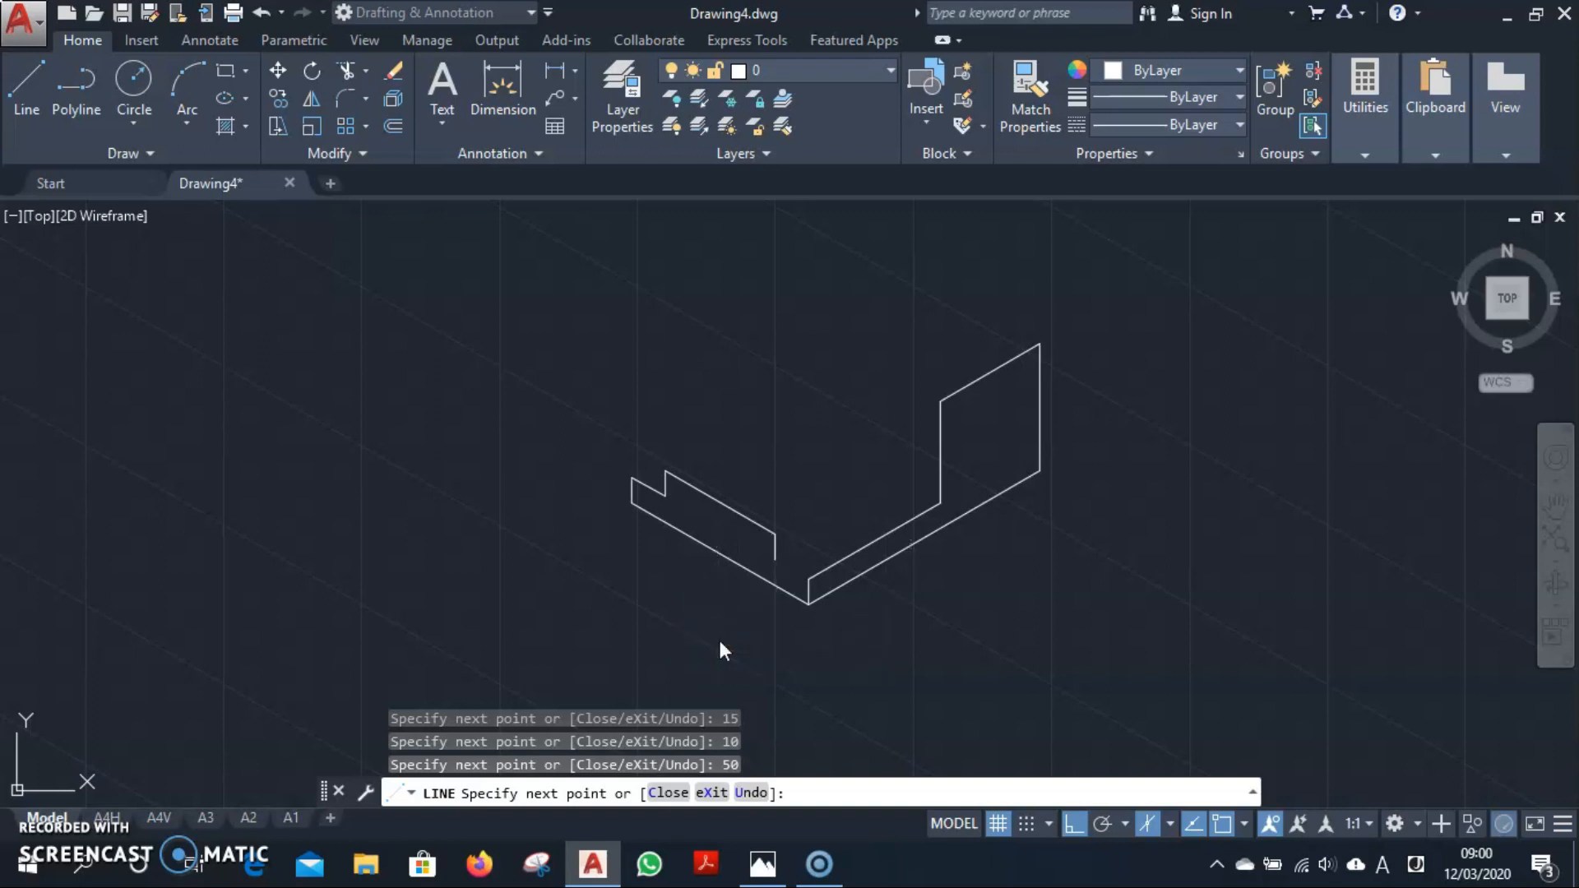
{"action": "left_click", "coordinate": [807, 577]}
{"action": "key", "text": "Escape"}
Draw a slanted line from the raised step's lower front corner to the foot of the upright's front vertical edge.
{"action": "key", "text": "Return"}
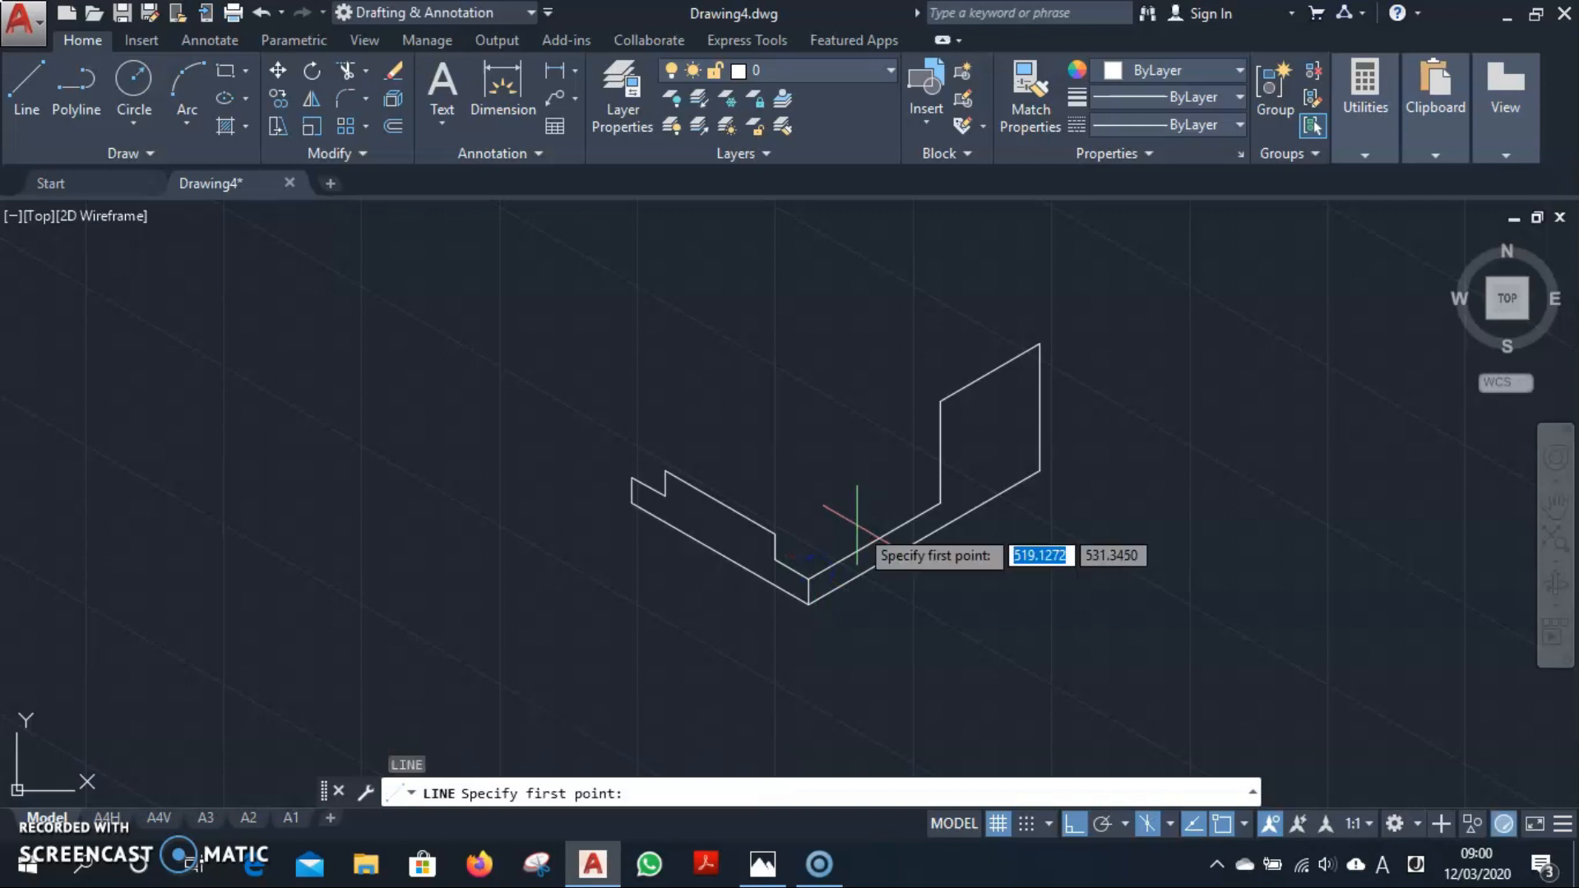
{"action": "left_click", "coordinate": [773, 560]}
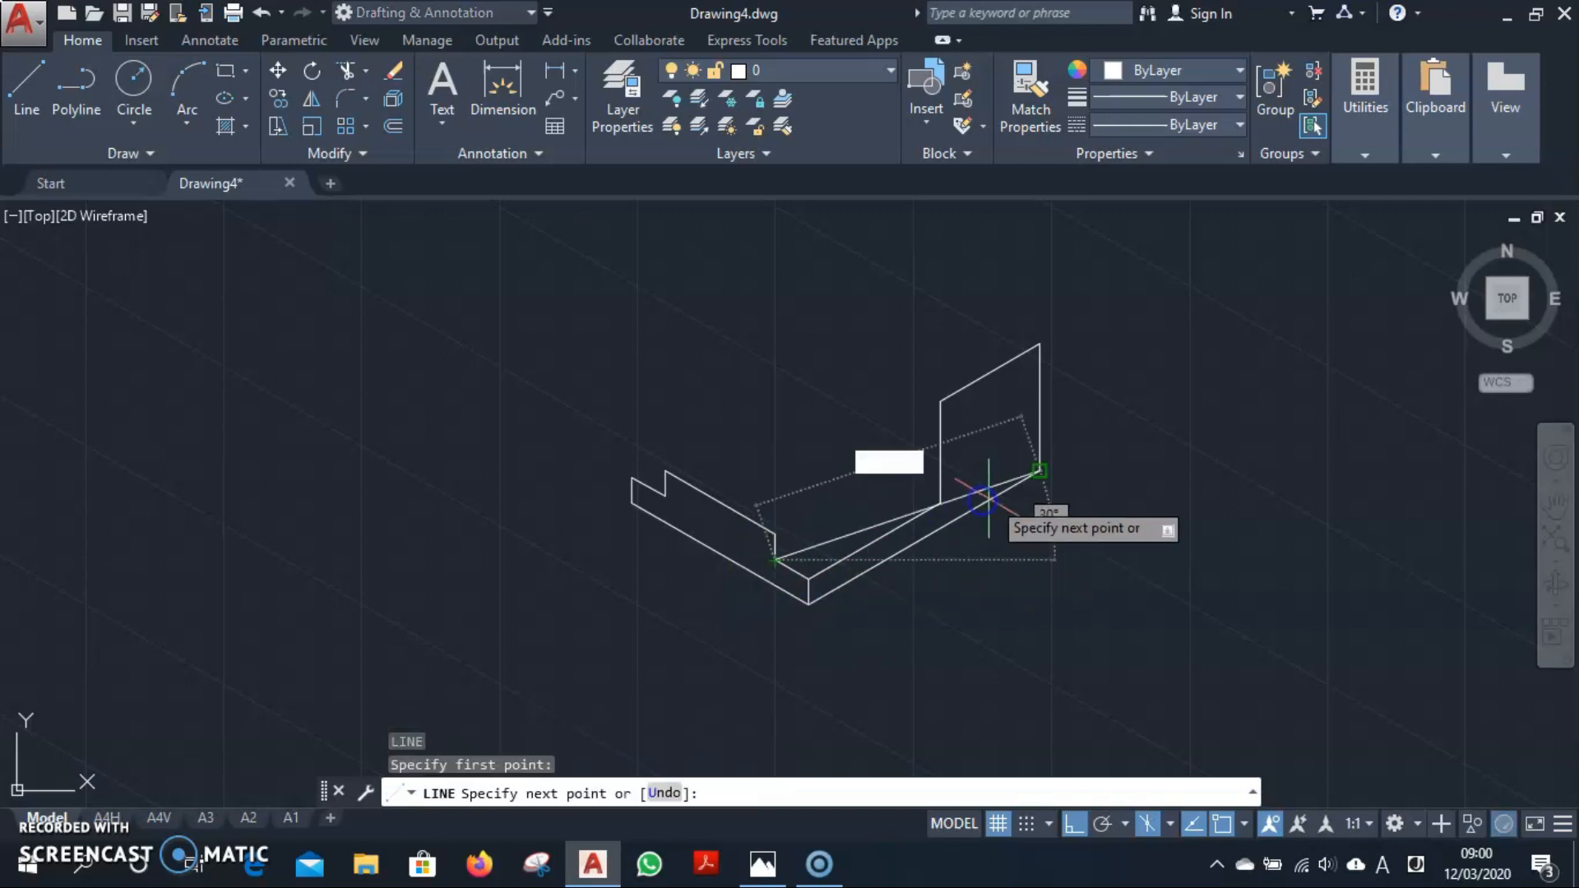
{"action": "left_click", "coordinate": [935, 503]}
{"action": "key", "text": "Escape"}
Copy the slanted line vertically from the raised step's lower front corner to its upper front corner.
{"action": "left_click", "coordinate": [837, 536]}
{"action": "type", "text": "cp"}
{"action": "key", "text": "Return"}
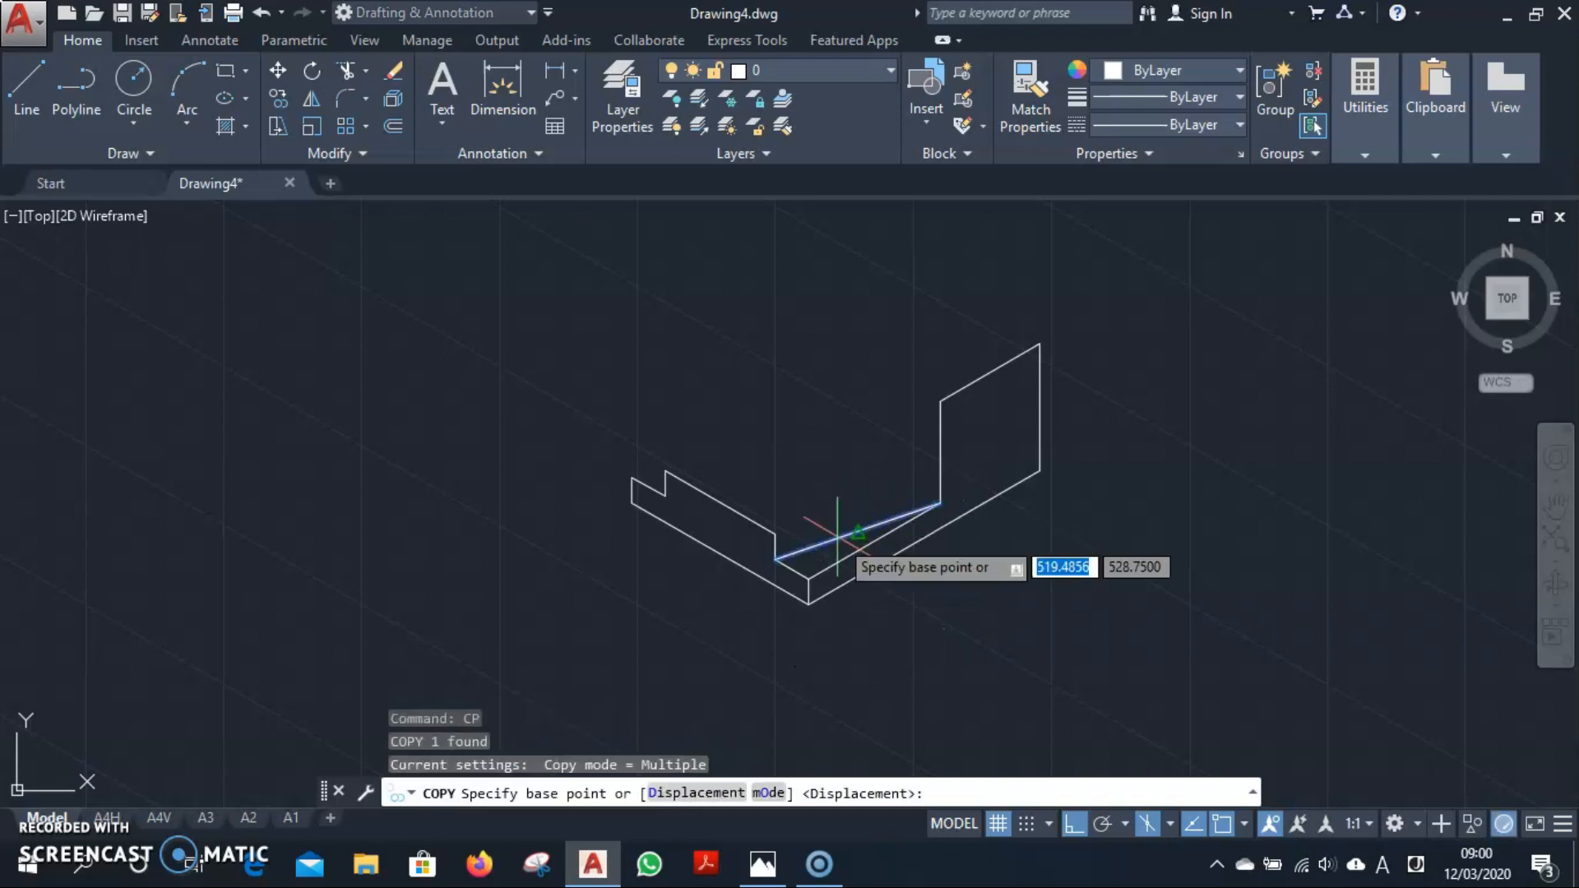
{"action": "left_click", "coordinate": [774, 560]}
{"action": "left_click", "coordinate": [774, 534]}
{"action": "key", "text": "Escape"}
From the copied line's end at the upright, draw an 80-unit line at 150°, then connect it to the step's upper rear corner.
{"action": "type", "text": "l"}
{"action": "key", "text": "Return"}
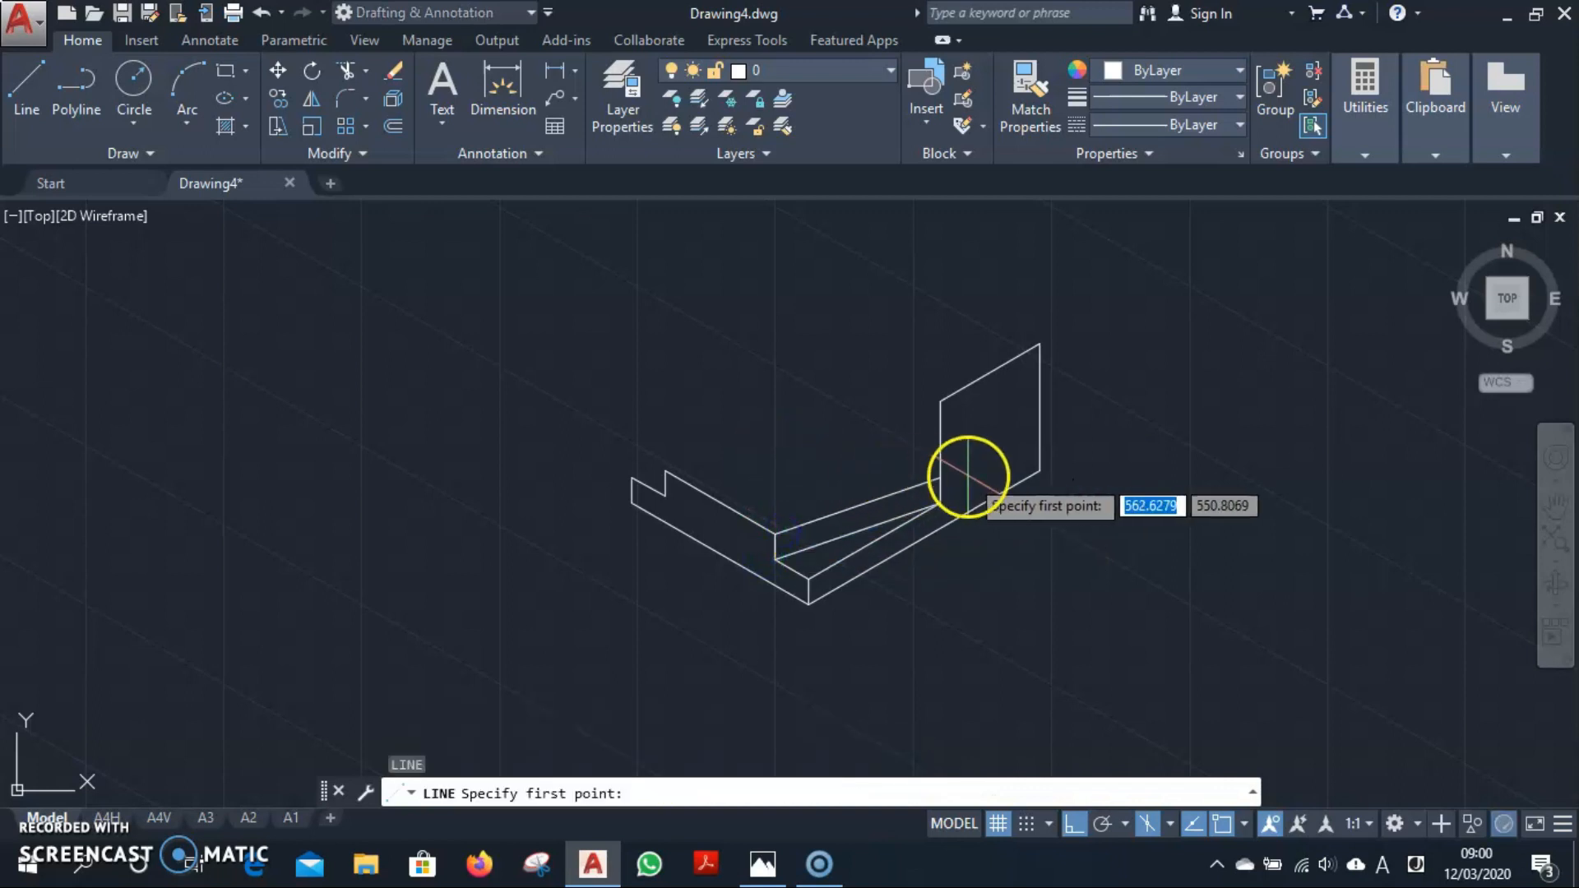
{"action": "left_click", "coordinate": [940, 477]}
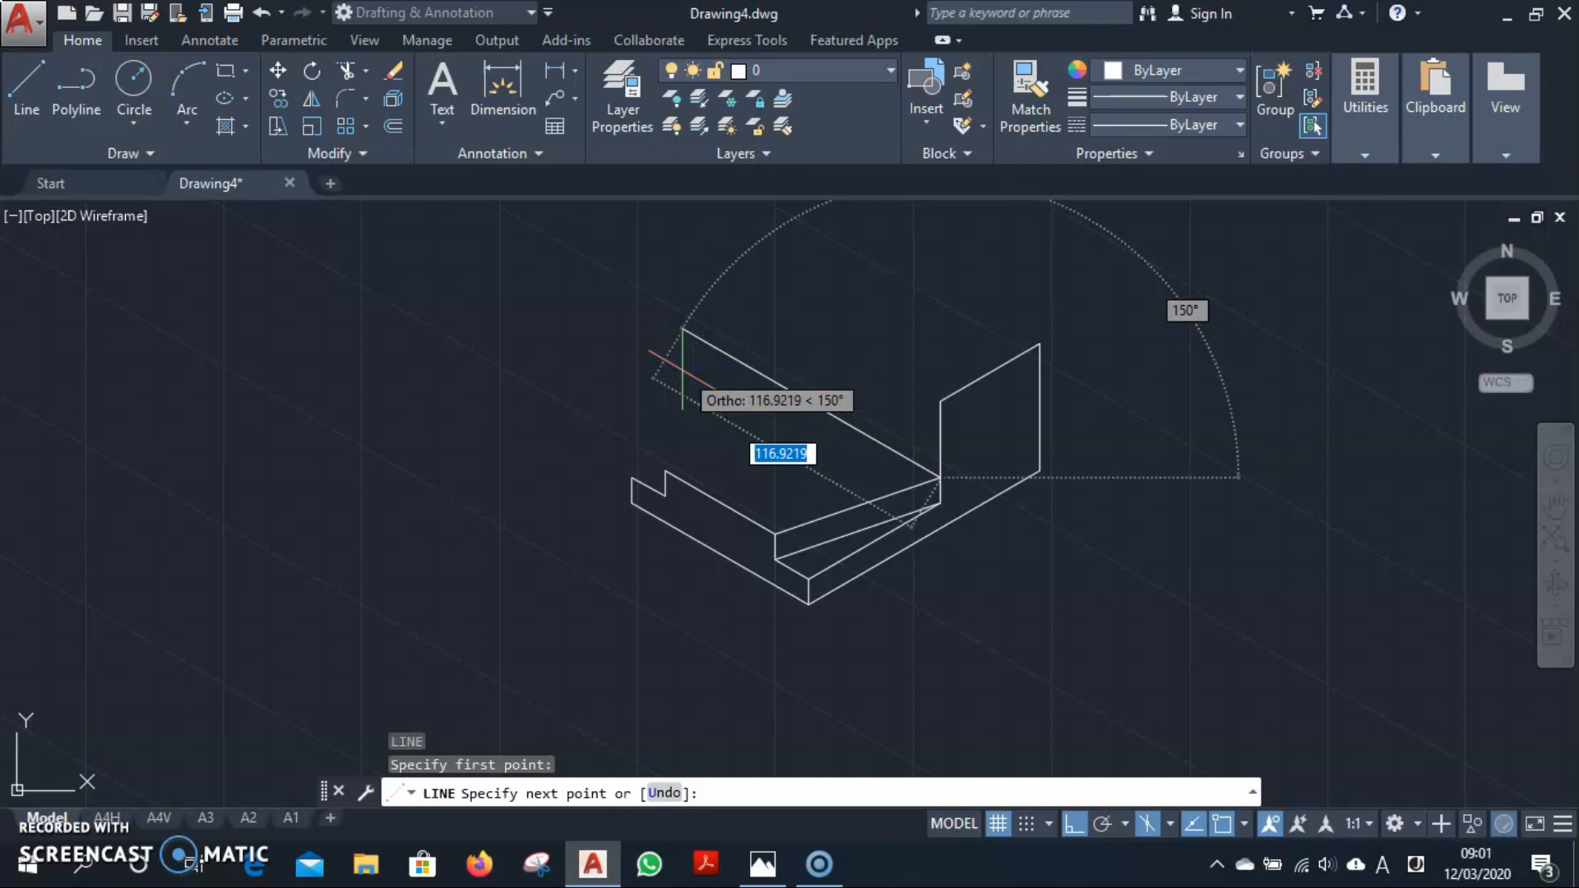
{"action": "type", "text": "80"}
{"action": "key", "text": "Return"}
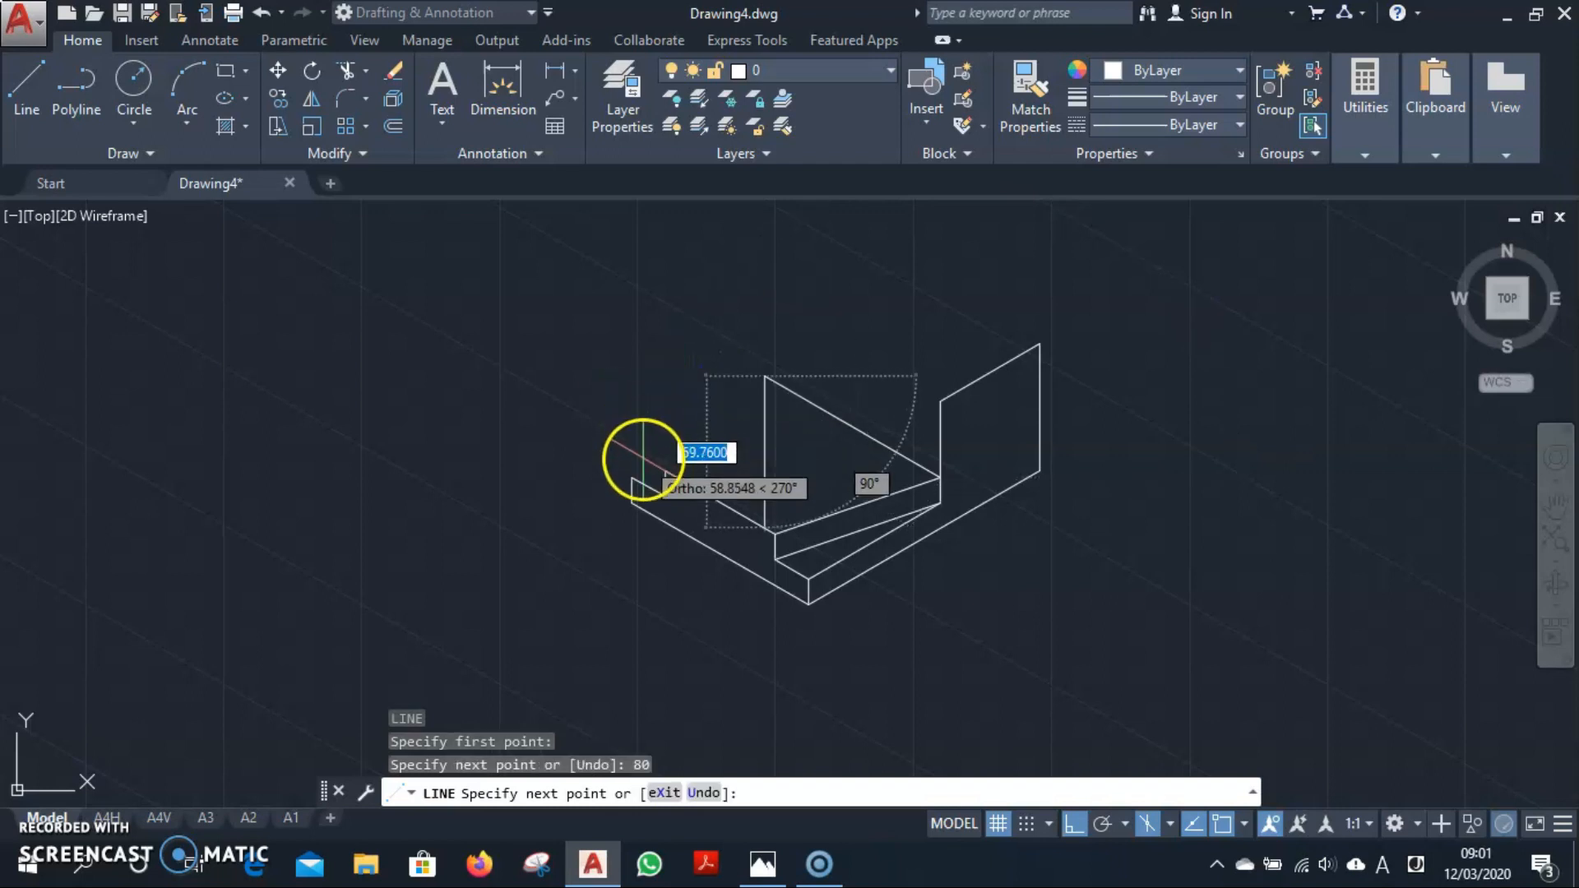
{"action": "left_click", "coordinate": [665, 469]}
{"action": "key", "text": "Escape"}
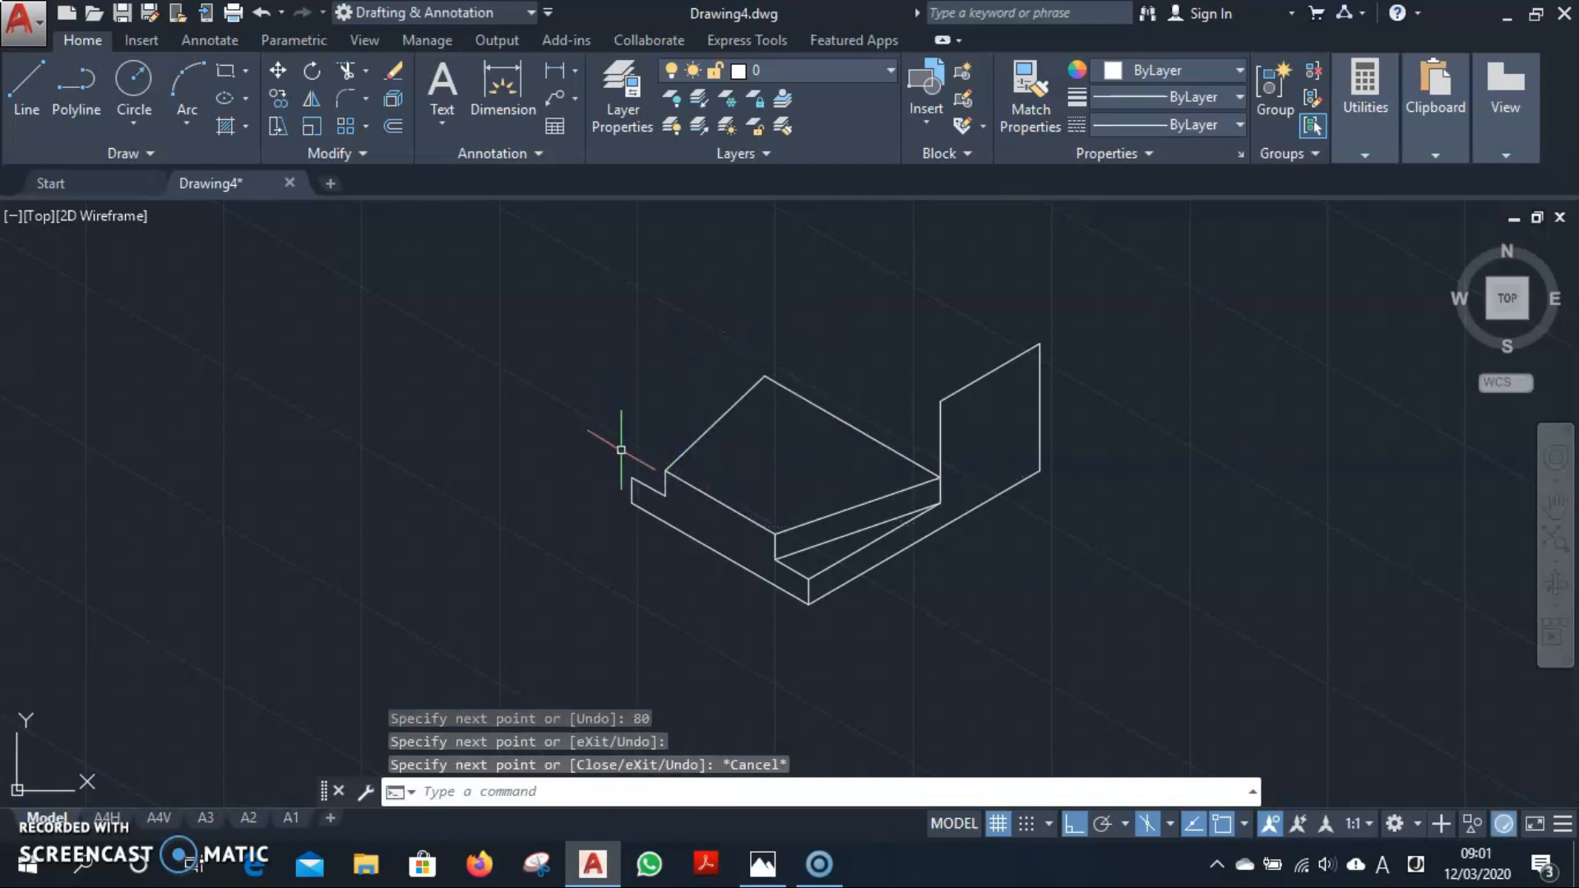
From the top surface's back corner, draw a line 10 units down and on to the base's upper outer corner.
{"action": "scroll", "coordinate": [667, 404], "scroll_direction": "up", "scroll_amount": 2}
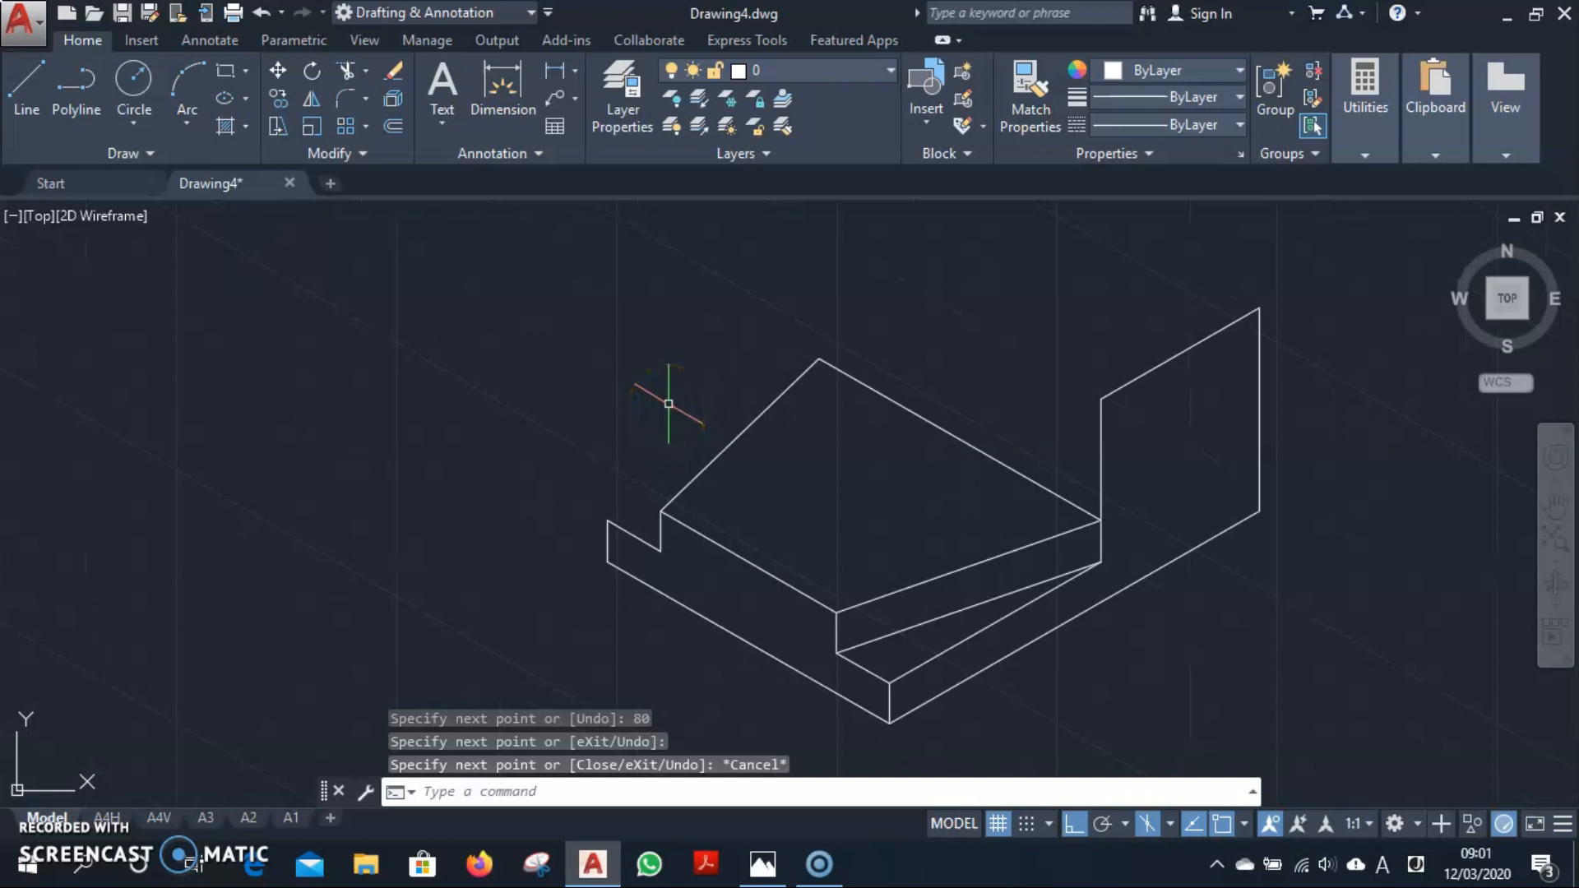
{"action": "type", "text": "l"}
{"action": "key", "text": "Return"}
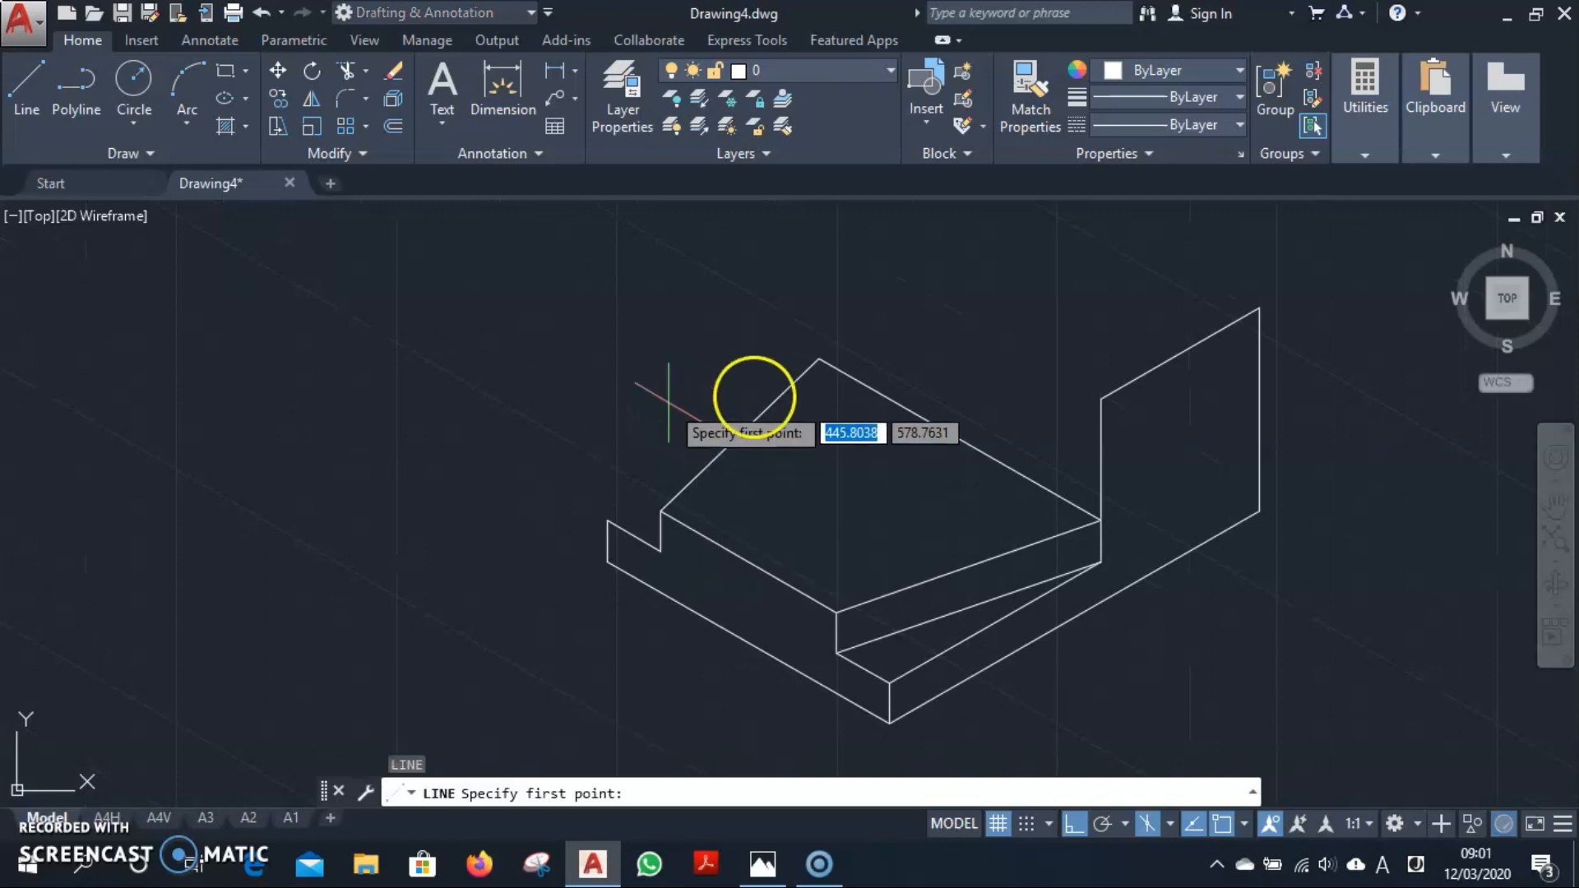
{"action": "left_click", "coordinate": [827, 376]}
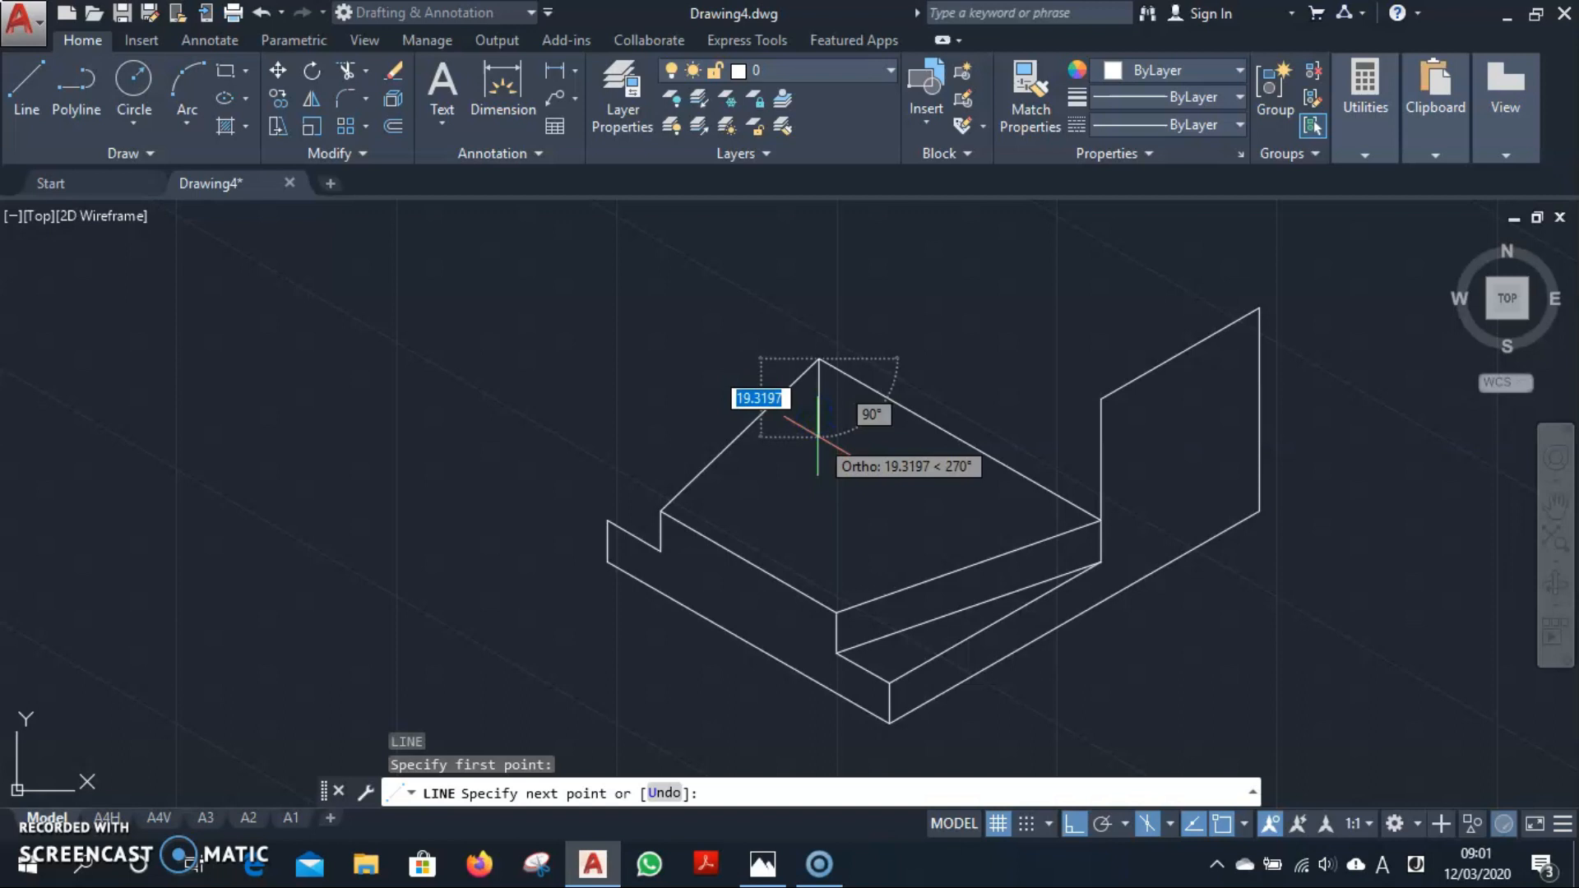
{"action": "type", "text": "10"}
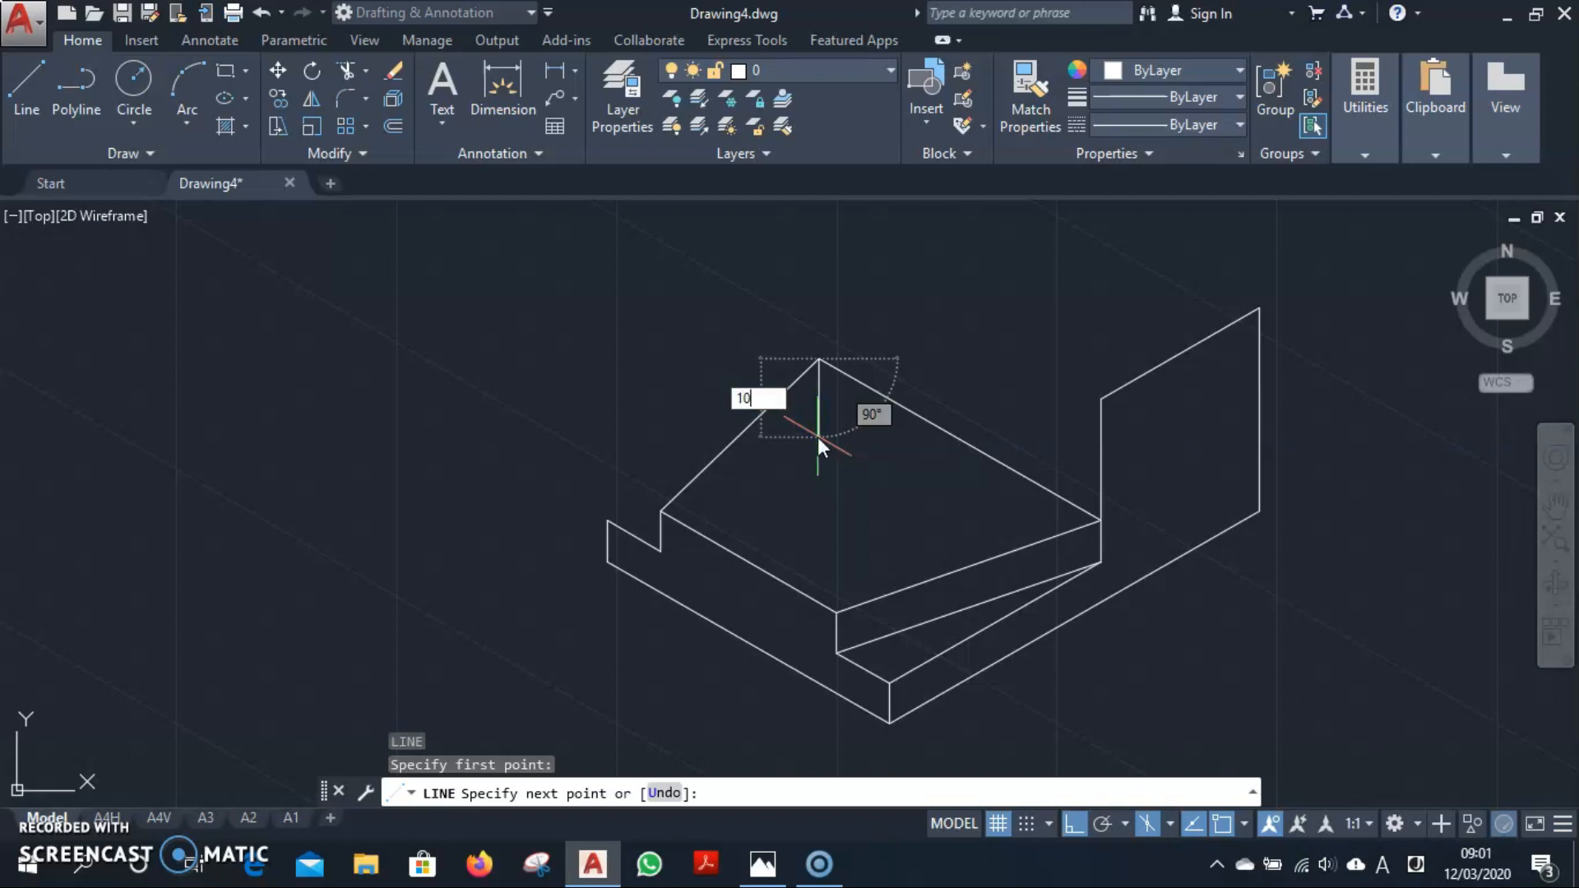
{"action": "key", "text": "Return"}
{"action": "left_click", "coordinate": [608, 521]}
{"action": "key", "text": "Escape"}
Trim the new base edge where it passes behind the raised step and delete the 10-unit vertical helper line.
{"action": "type", "text": "tr"}
{"action": "key", "text": "Return"}
{"action": "right_click", "coordinate": [846, 445]}
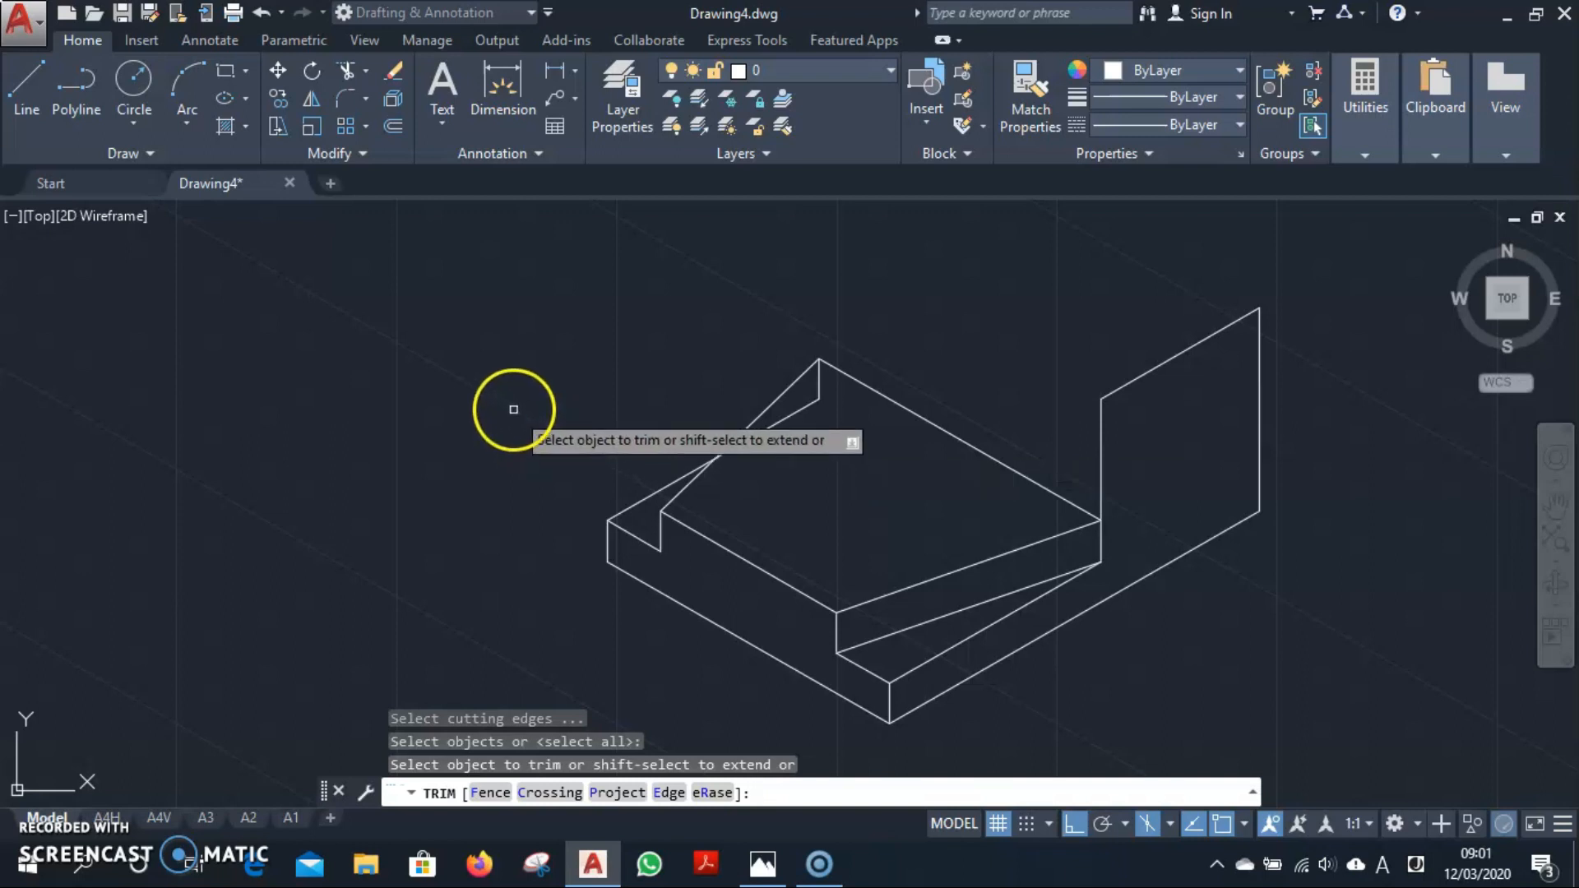
{"action": "left_click", "coordinate": [764, 429]}
{"action": "key", "text": "Escape"}
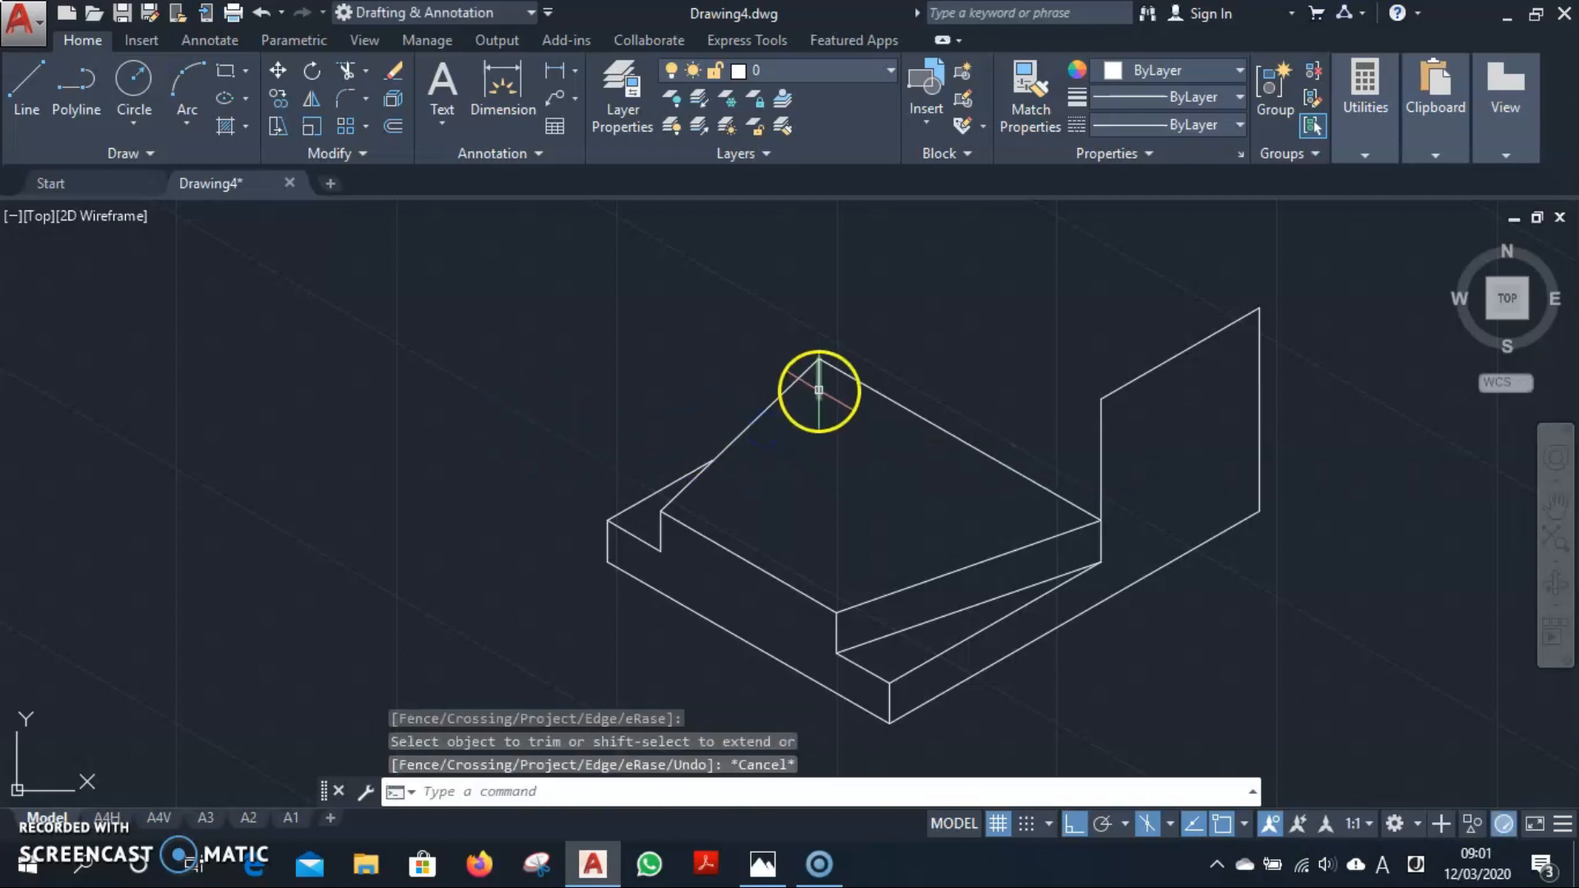
{"action": "left_click", "coordinate": [819, 386]}
{"action": "key", "text": "Delete"}
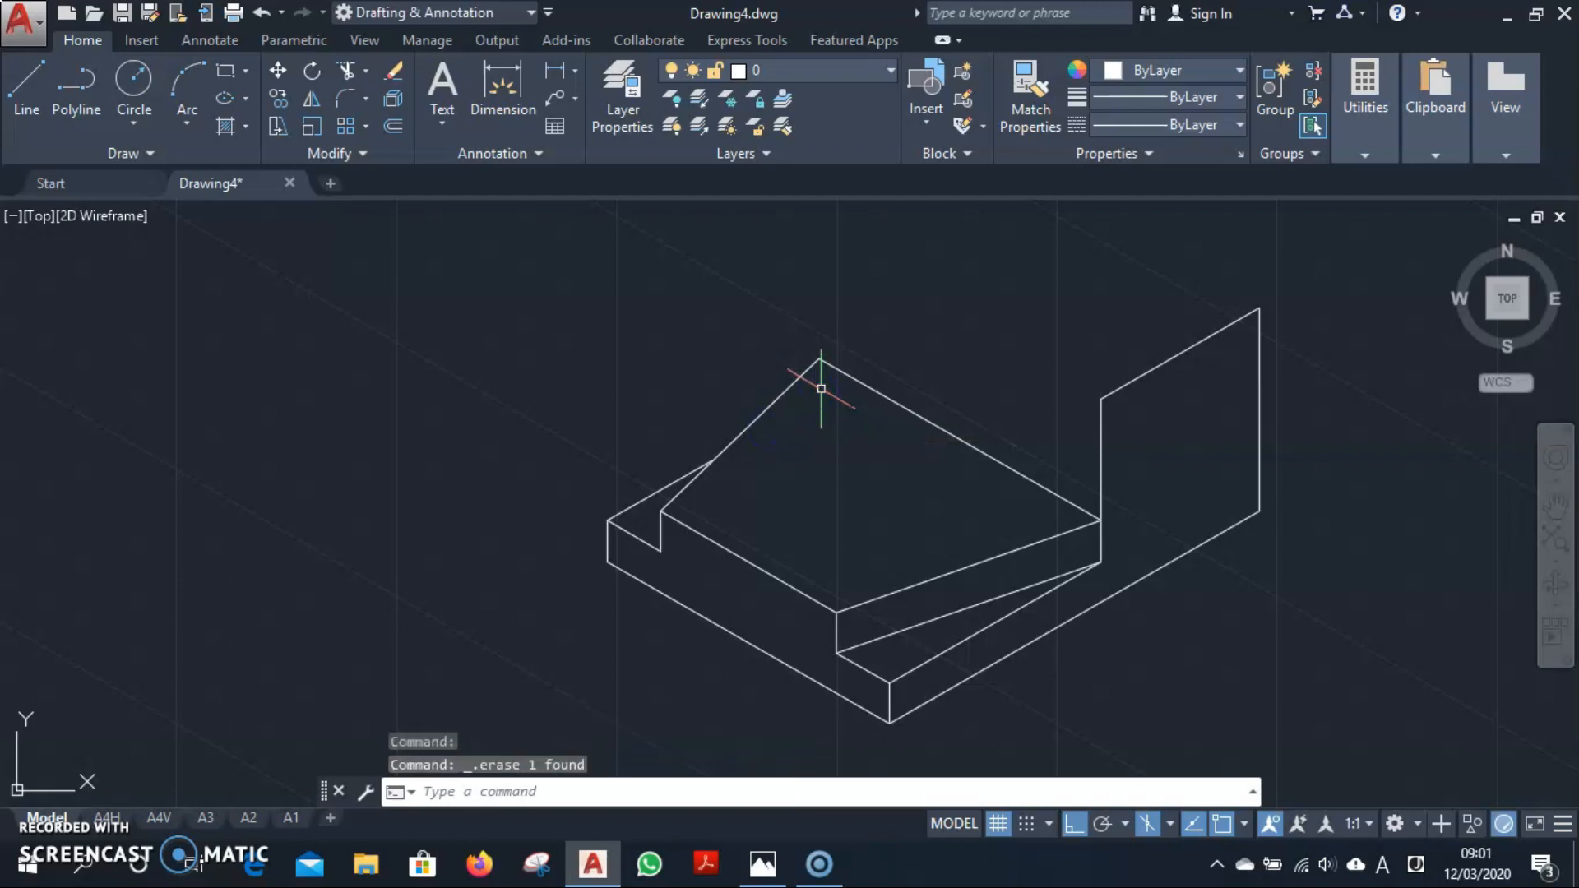
From the upright's upper front corner, draw a 25-unit line at 150°, then a 15-unit line at 30° in the top isoplane.
{"action": "type", "text": "l"}
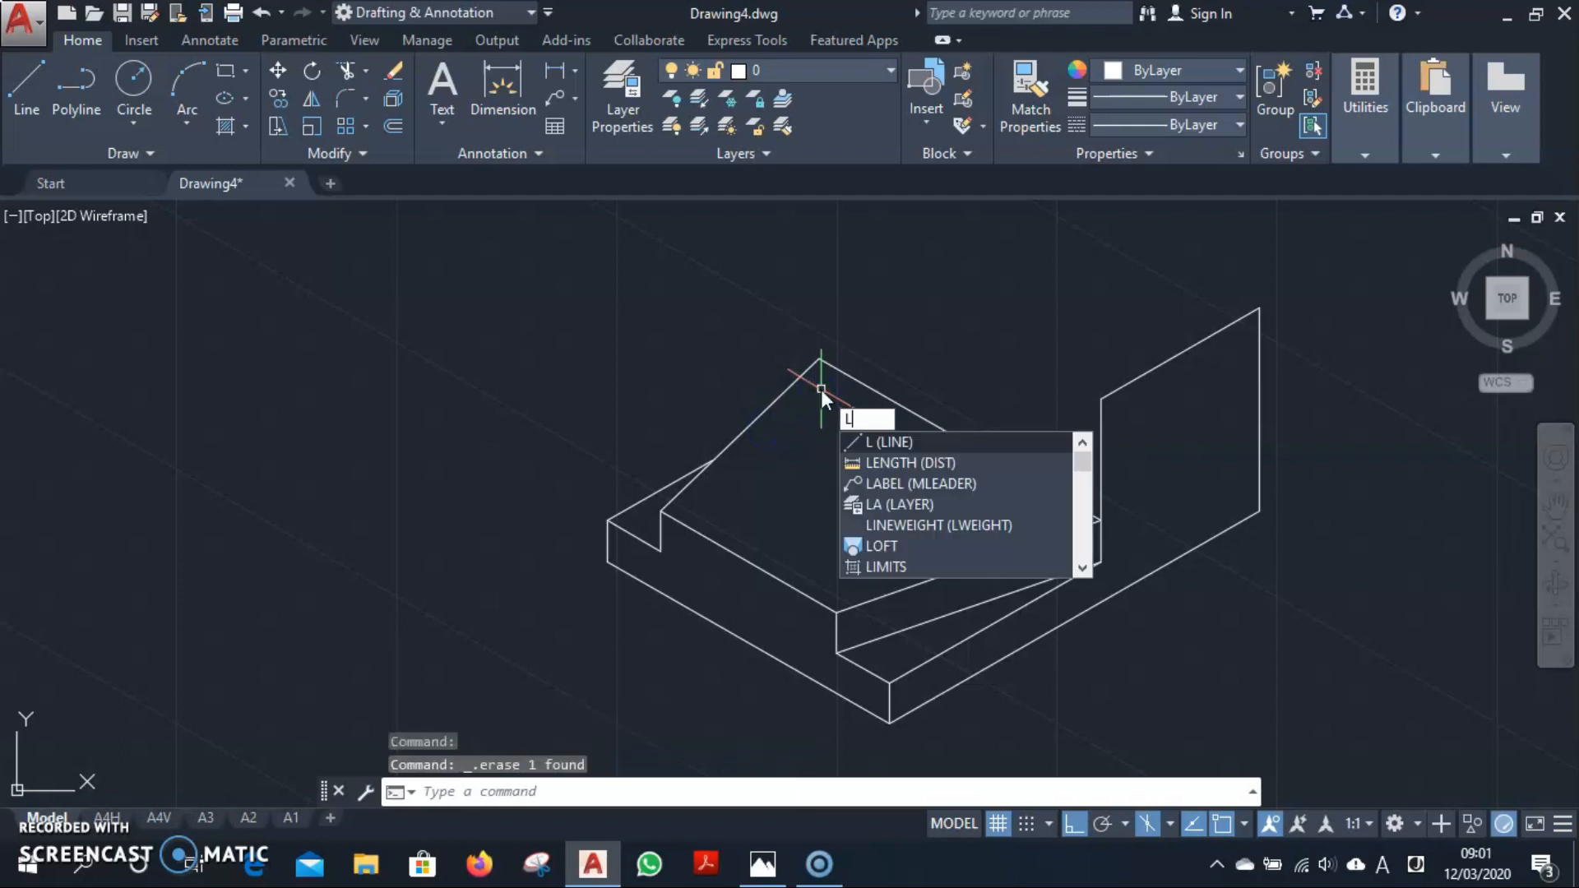
{"action": "key", "text": "Return"}
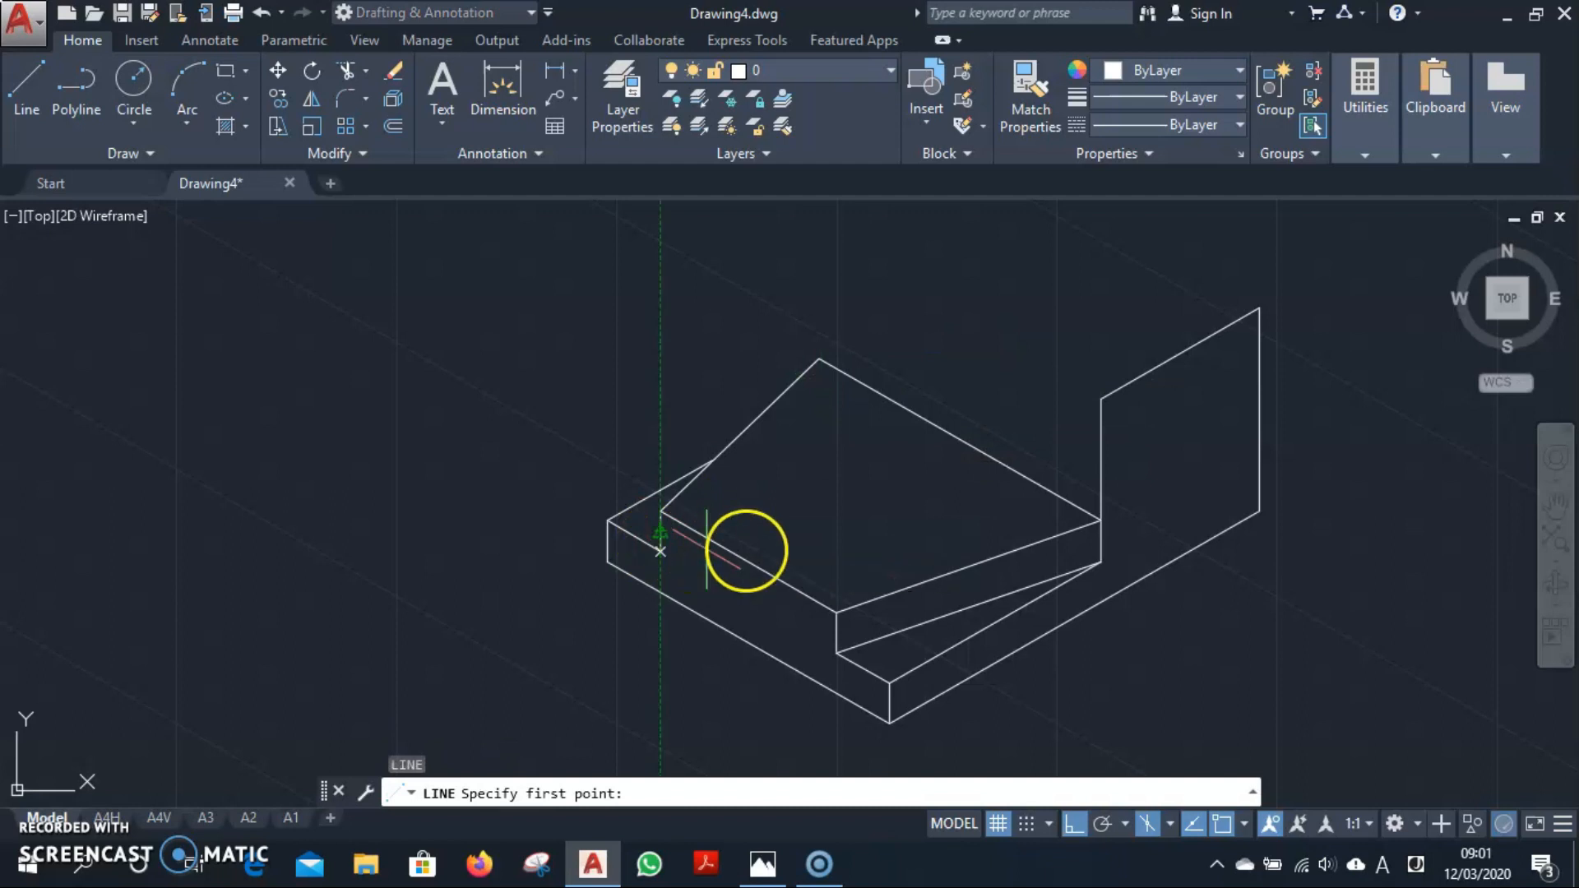
{"action": "left_click", "coordinate": [1098, 389]}
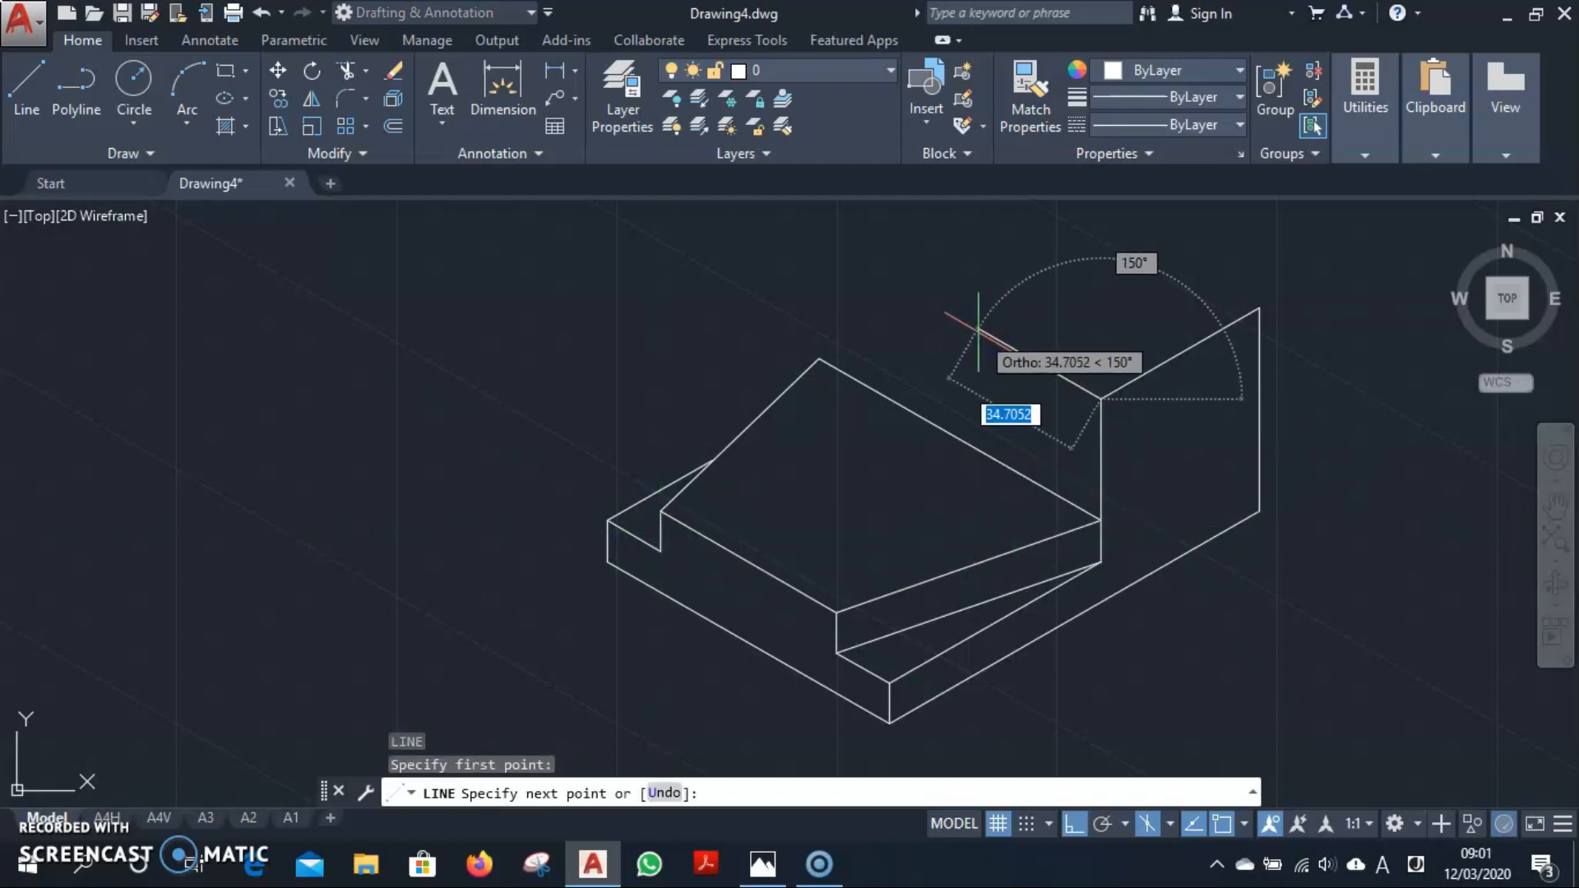
{"action": "type", "text": "25"}
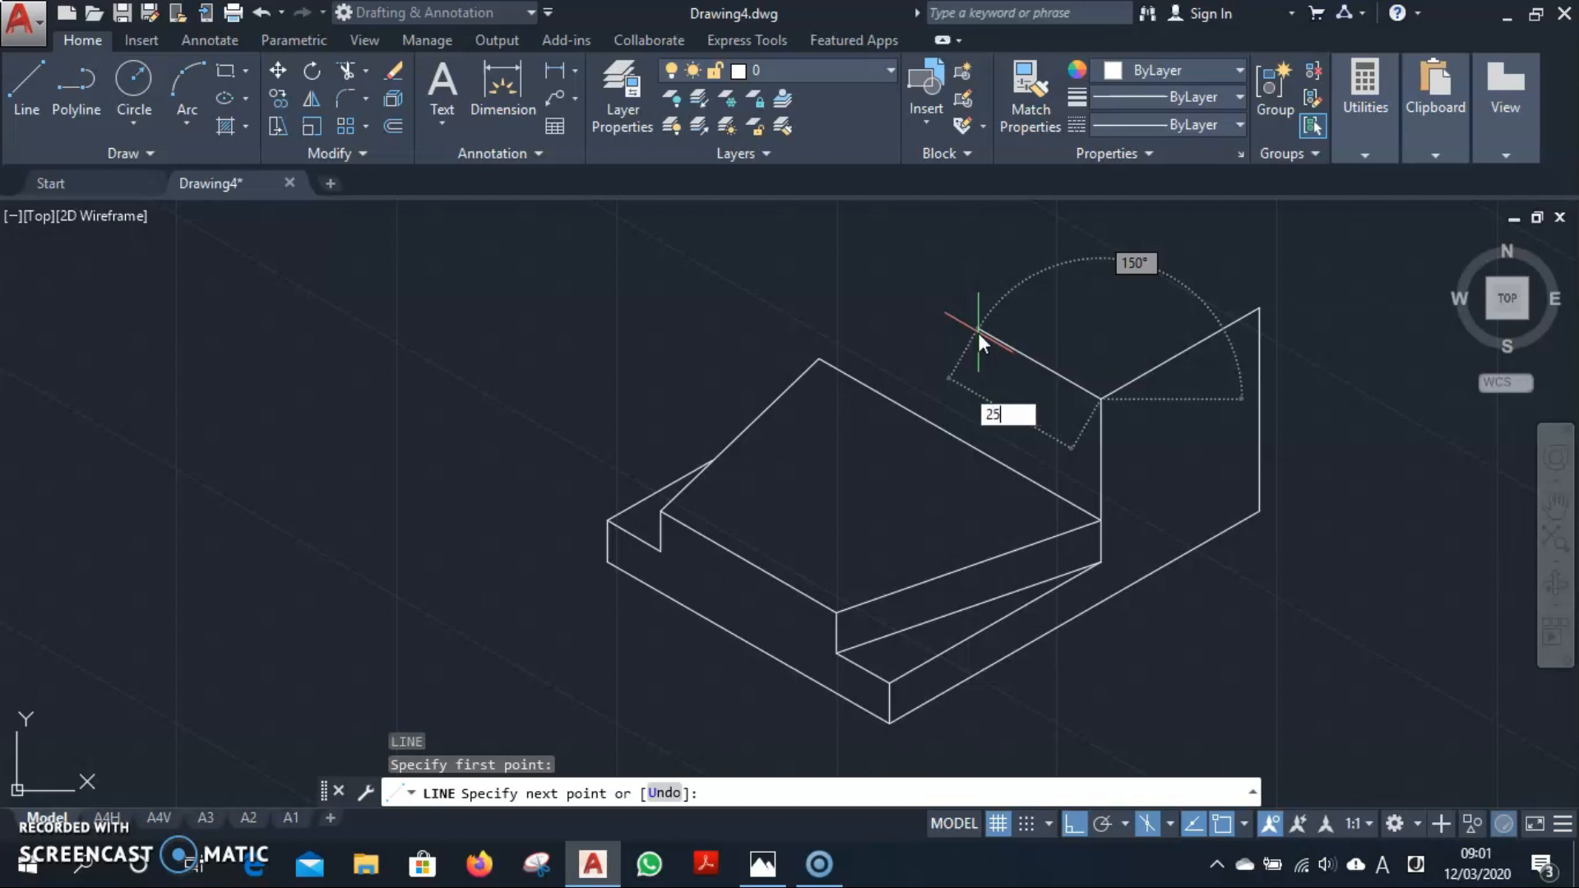
{"action": "key", "text": "Return"}
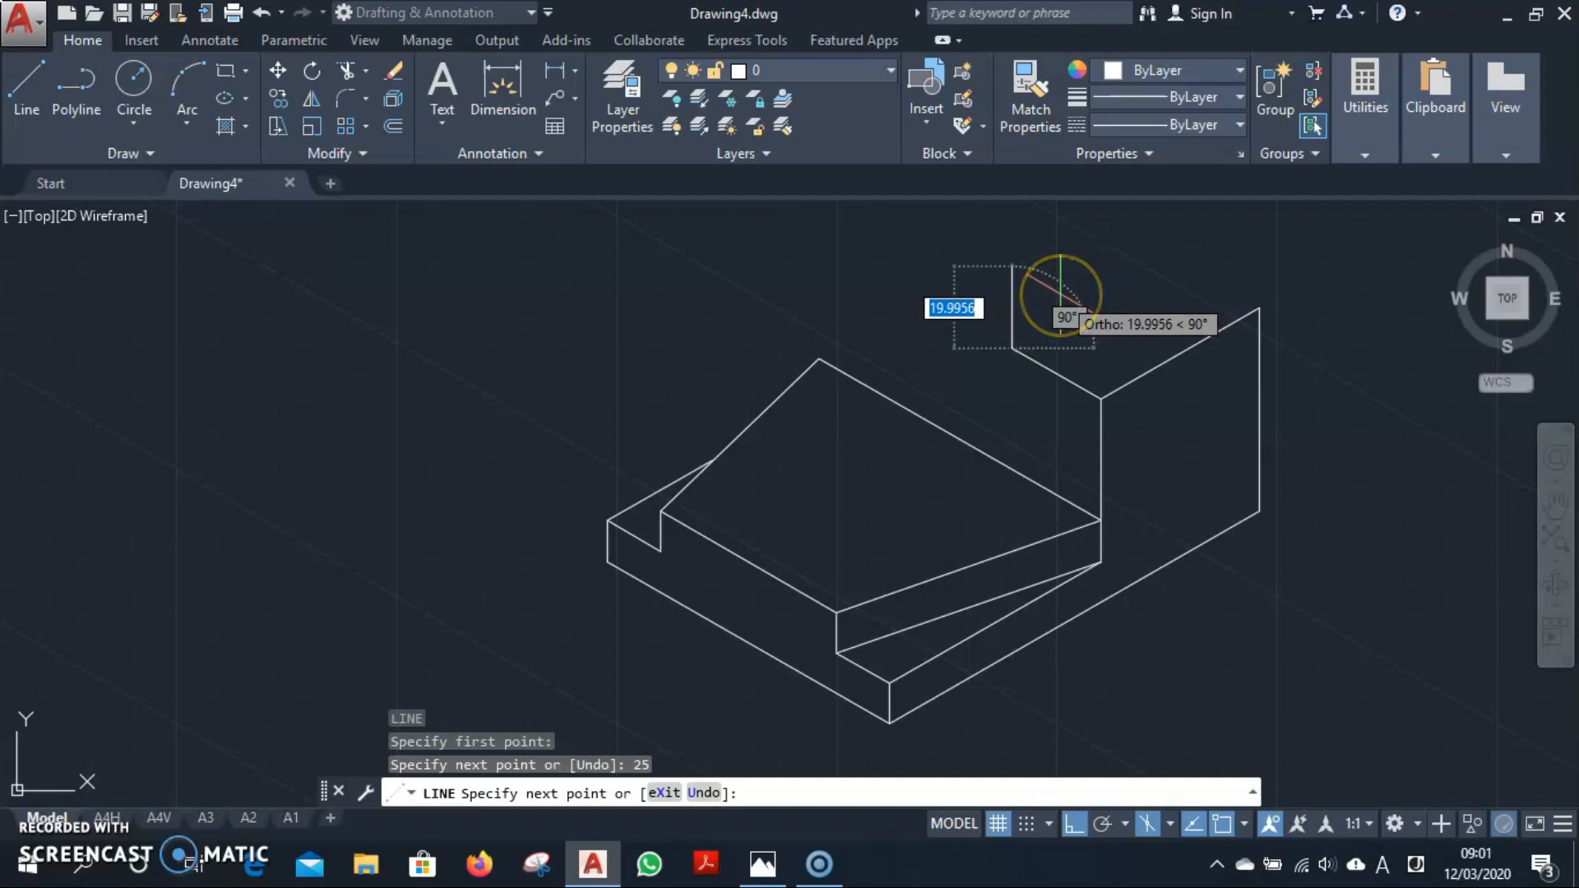
{"action": "key", "text": "F5"}
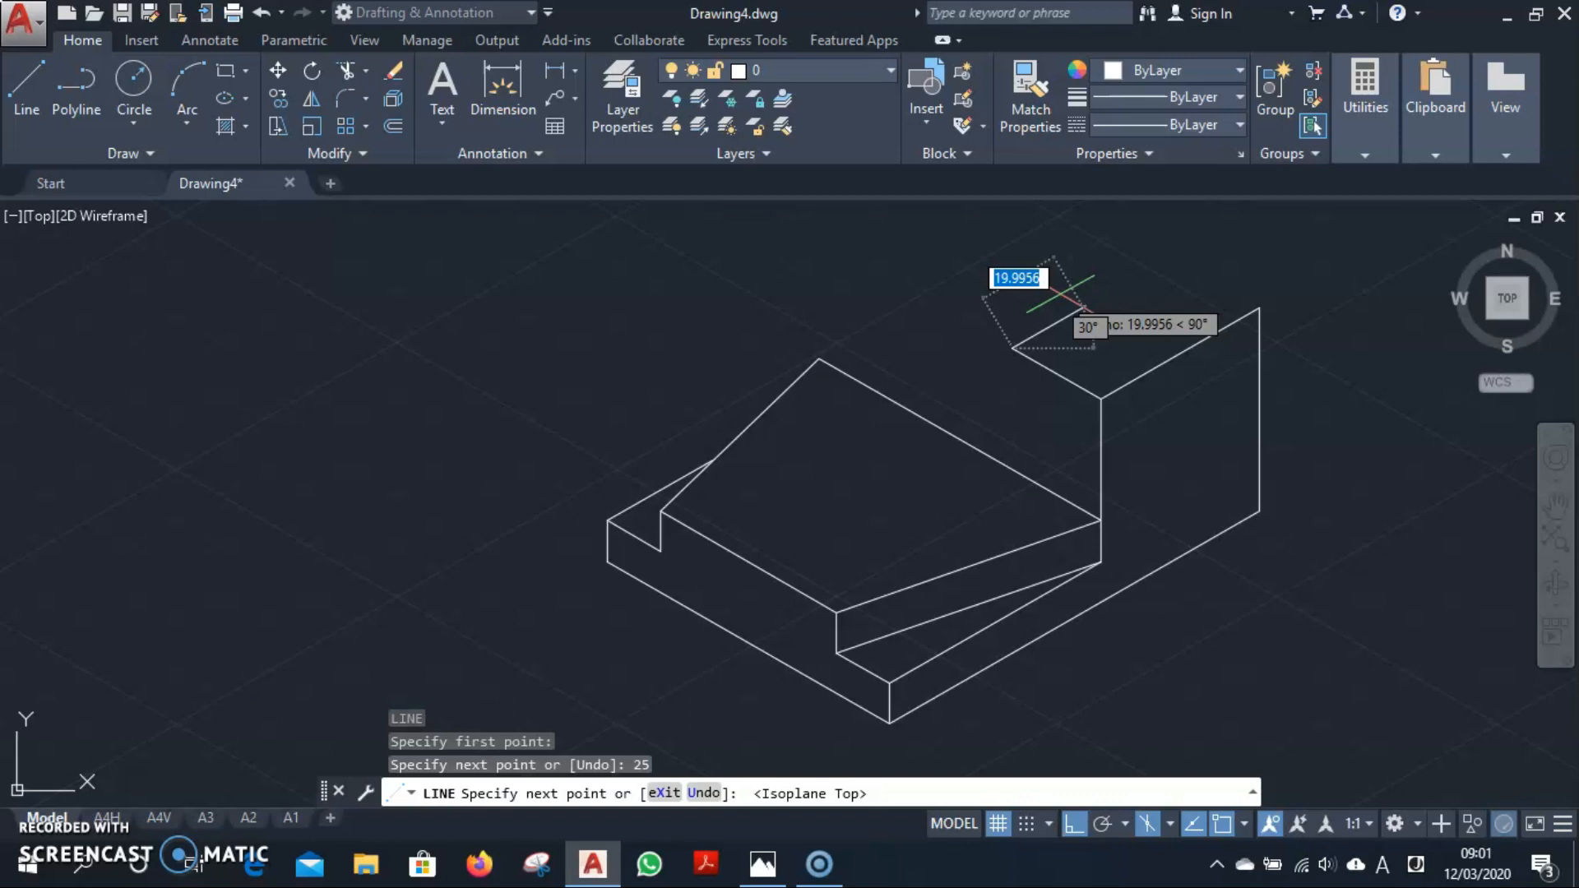
{"action": "type", "text": "1"}
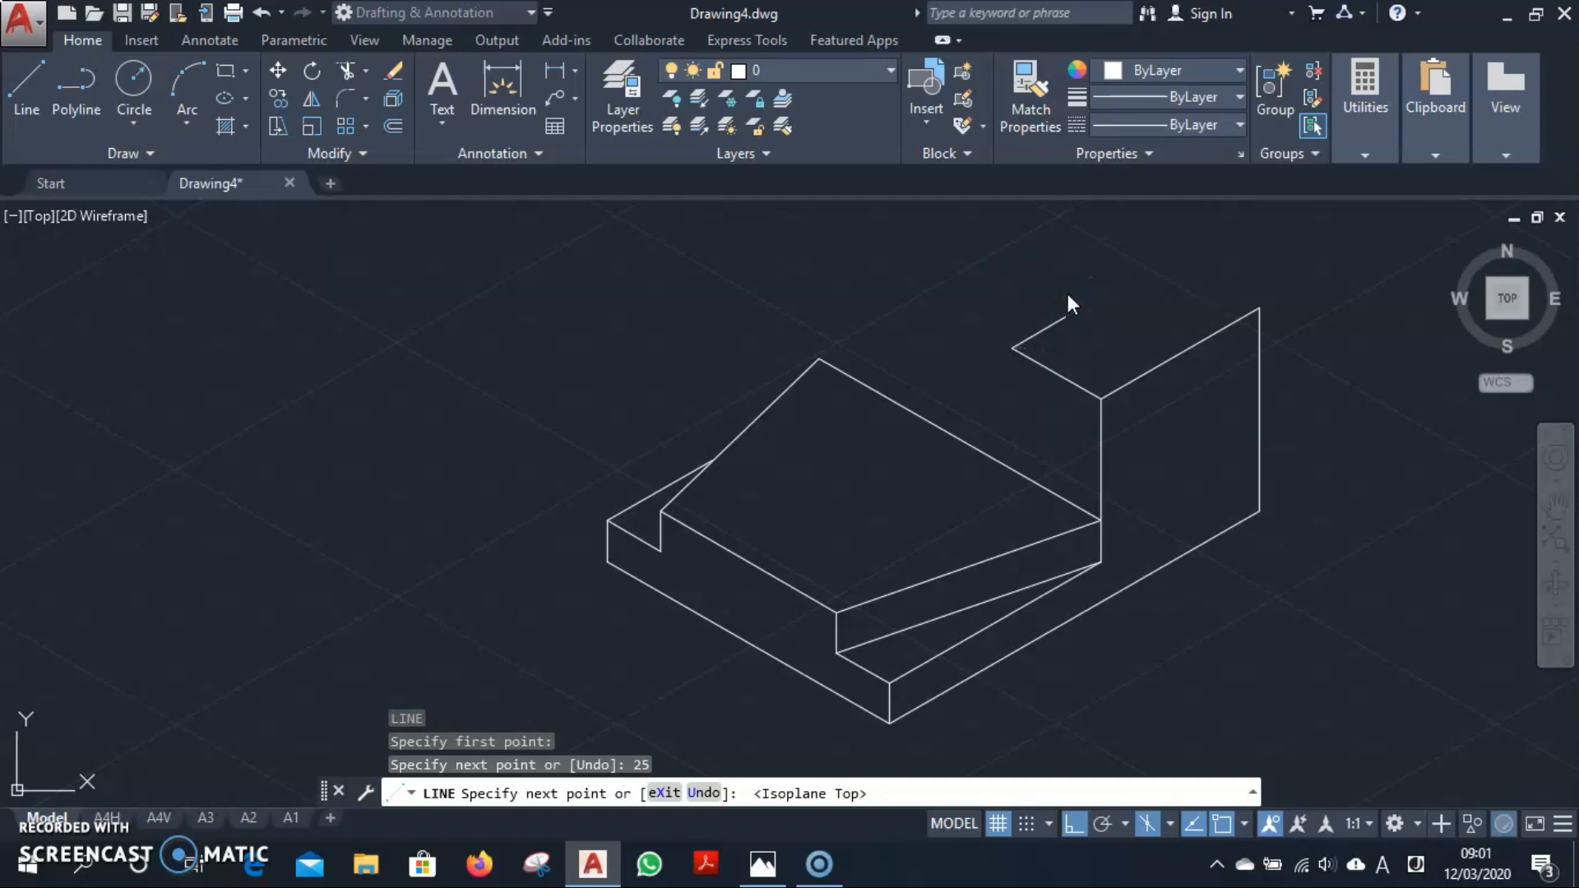
{"action": "key", "text": "Return"}
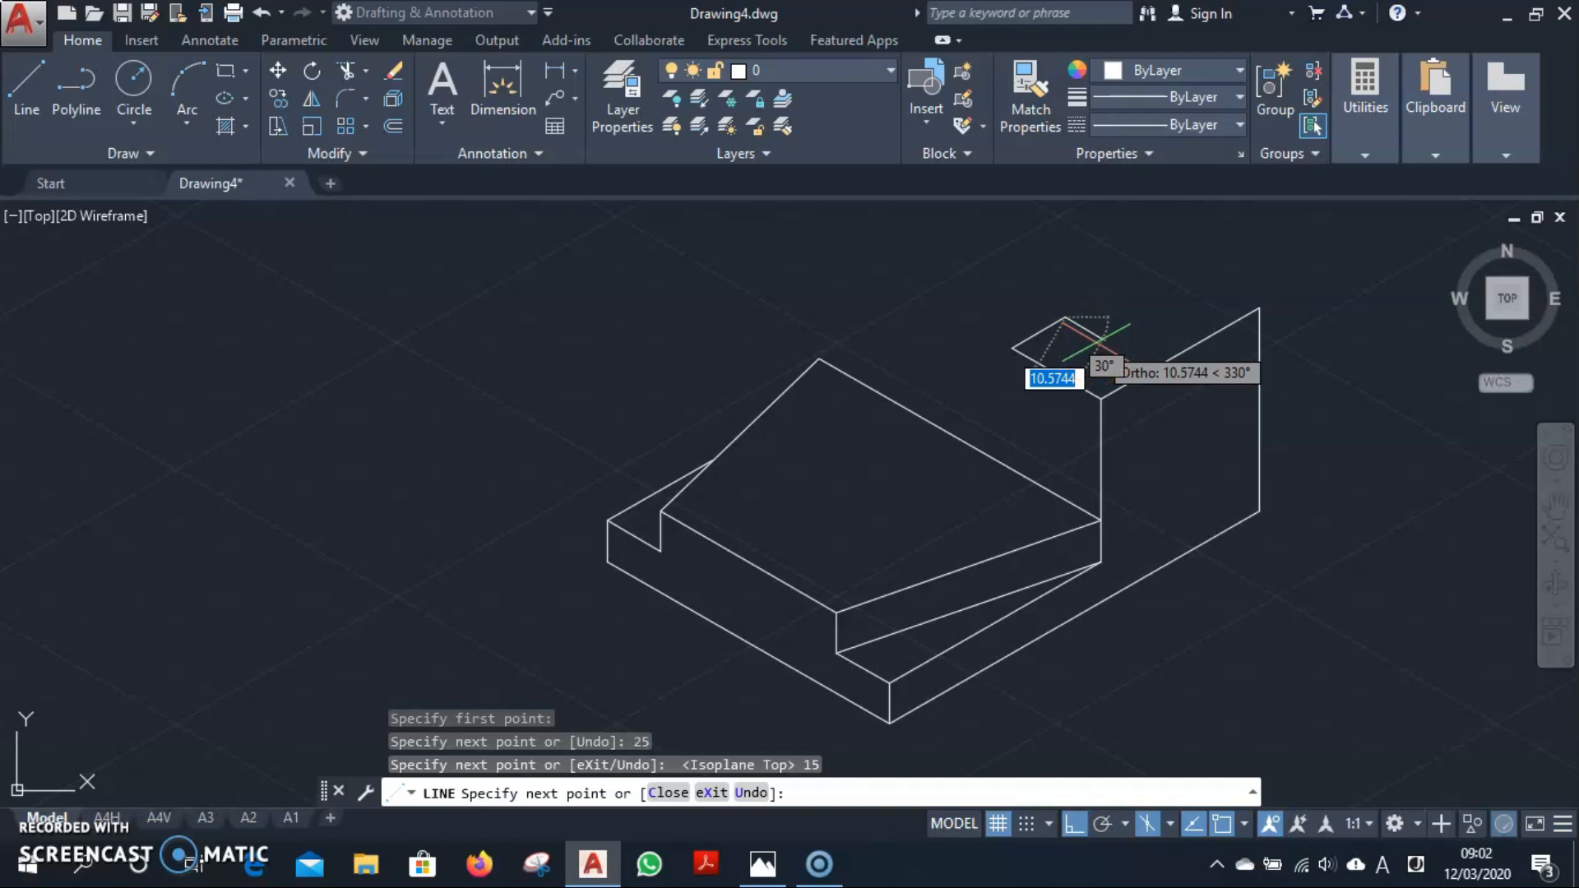
Continue the recess outline on the upright's top with a 15-unit line at 330° and a 20-unit line at 30°.
{"action": "type", "text": "15"}
{"action": "key", "text": "Return"}
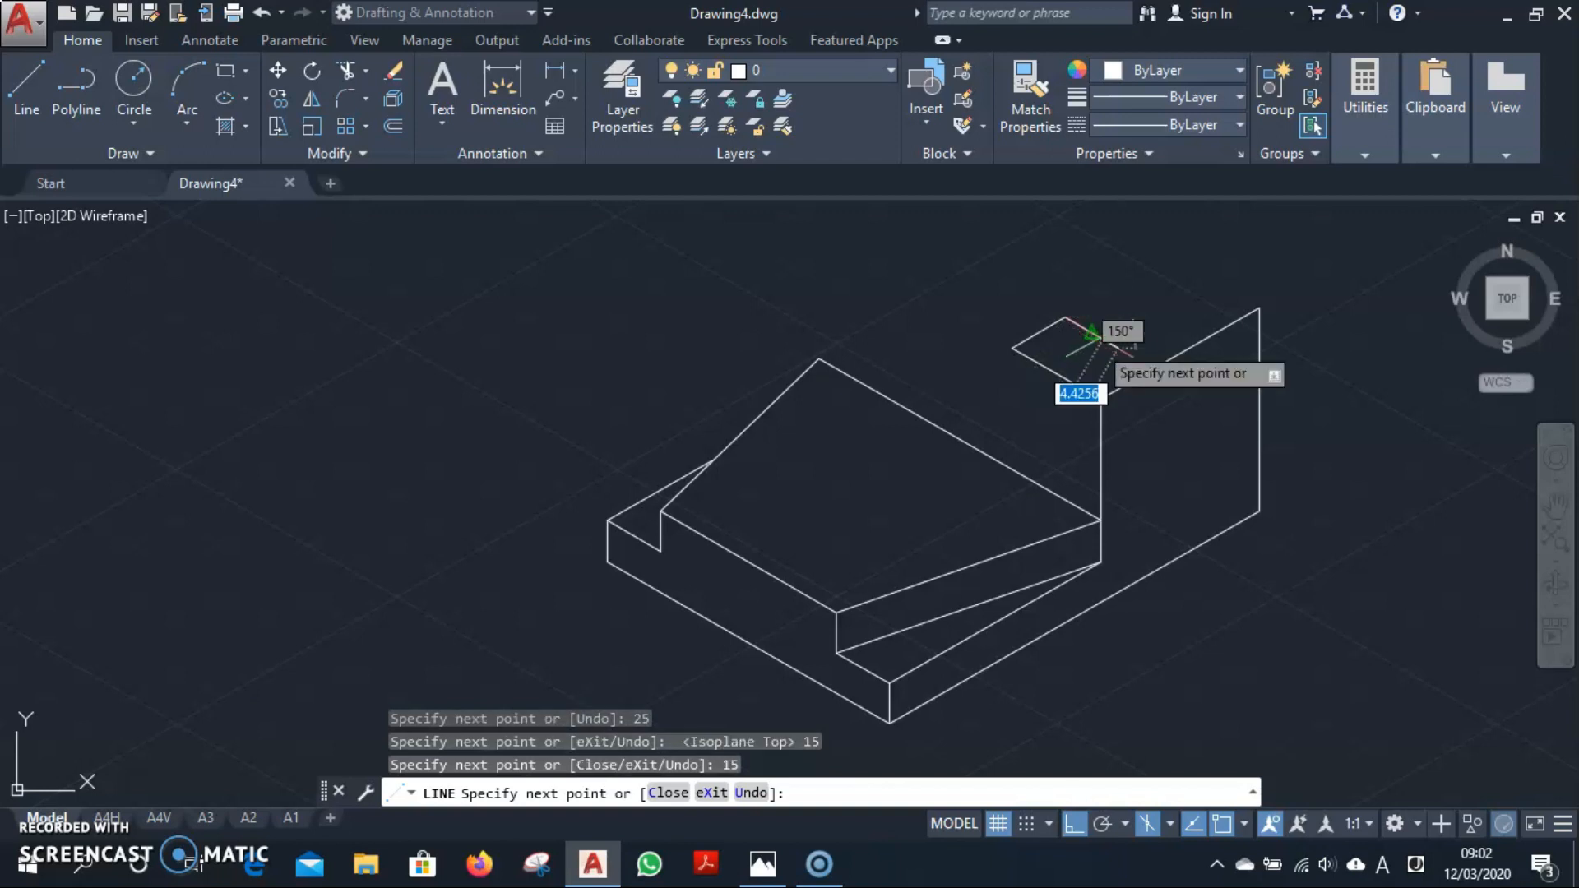
{"action": "scroll", "coordinate": [1156, 275], "scroll_direction": "up", "scroll_amount": 2}
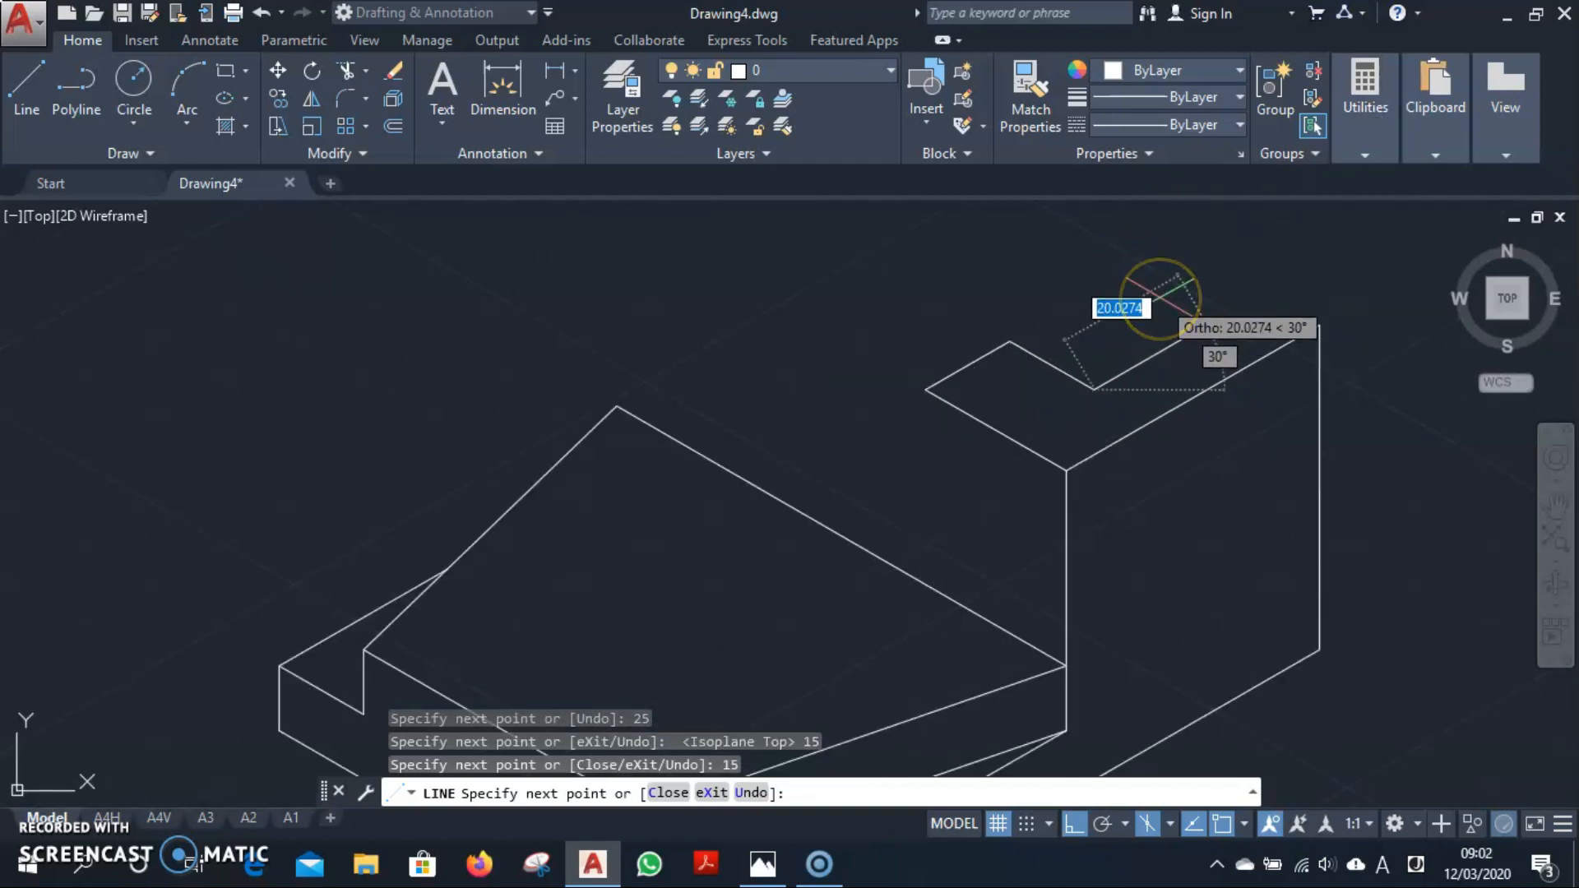
{"action": "type", "text": "20"}
{"action": "key", "text": "Return"}
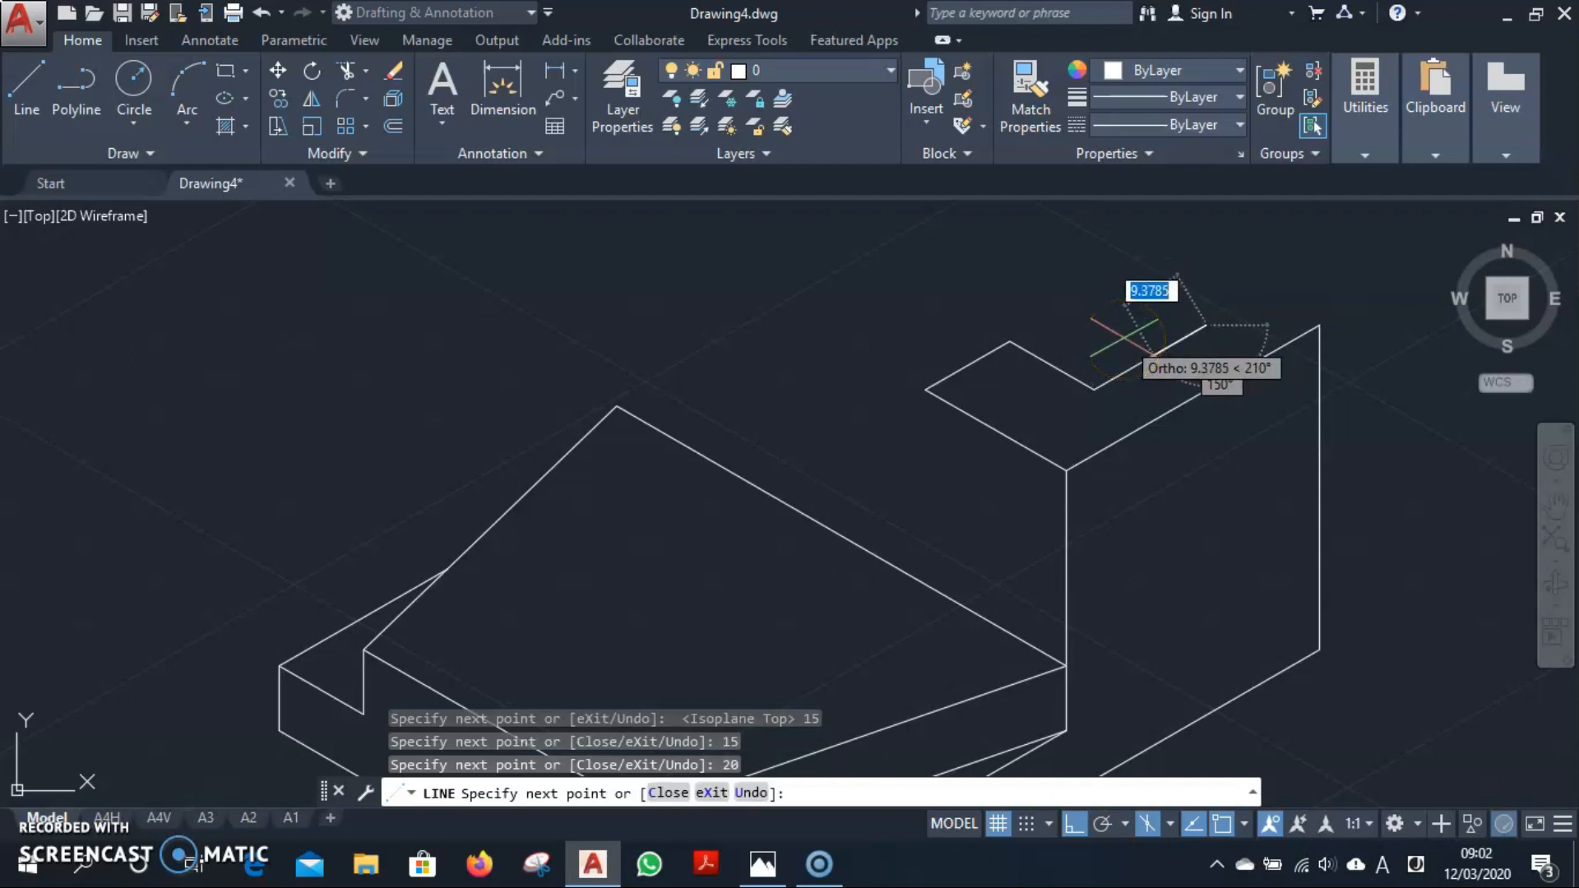
Try to continue the recess outline with a 60-unit line at 150°, then undo that segment and end the line.
{"action": "middle_click_drag", "start_coordinate": [1124, 337], "coordinate": [1271, 621]}
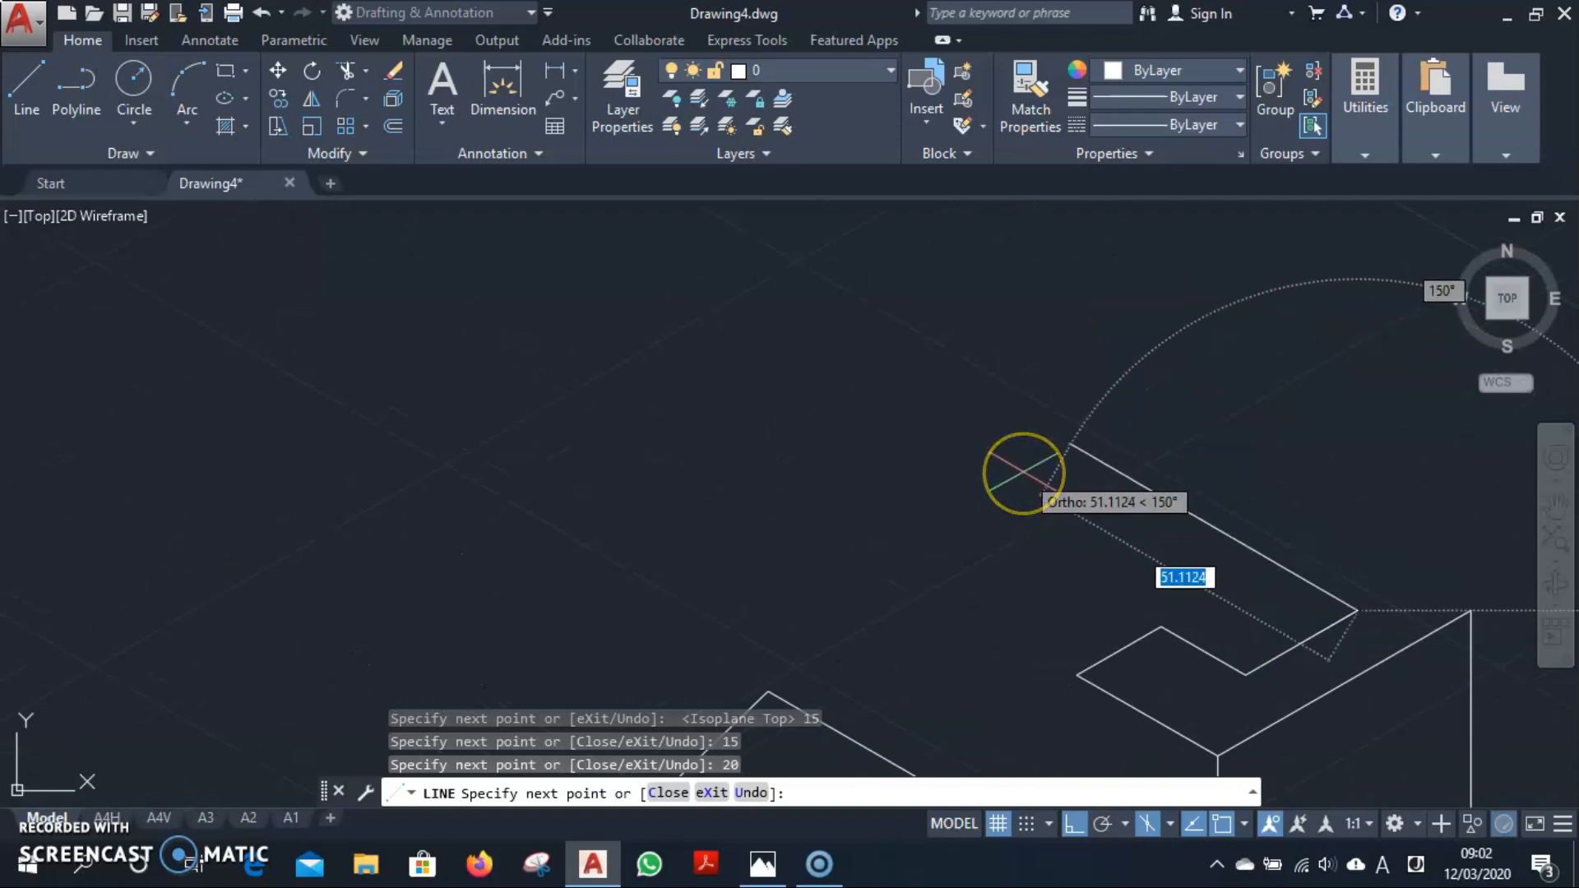
{"action": "type", "text": "60"}
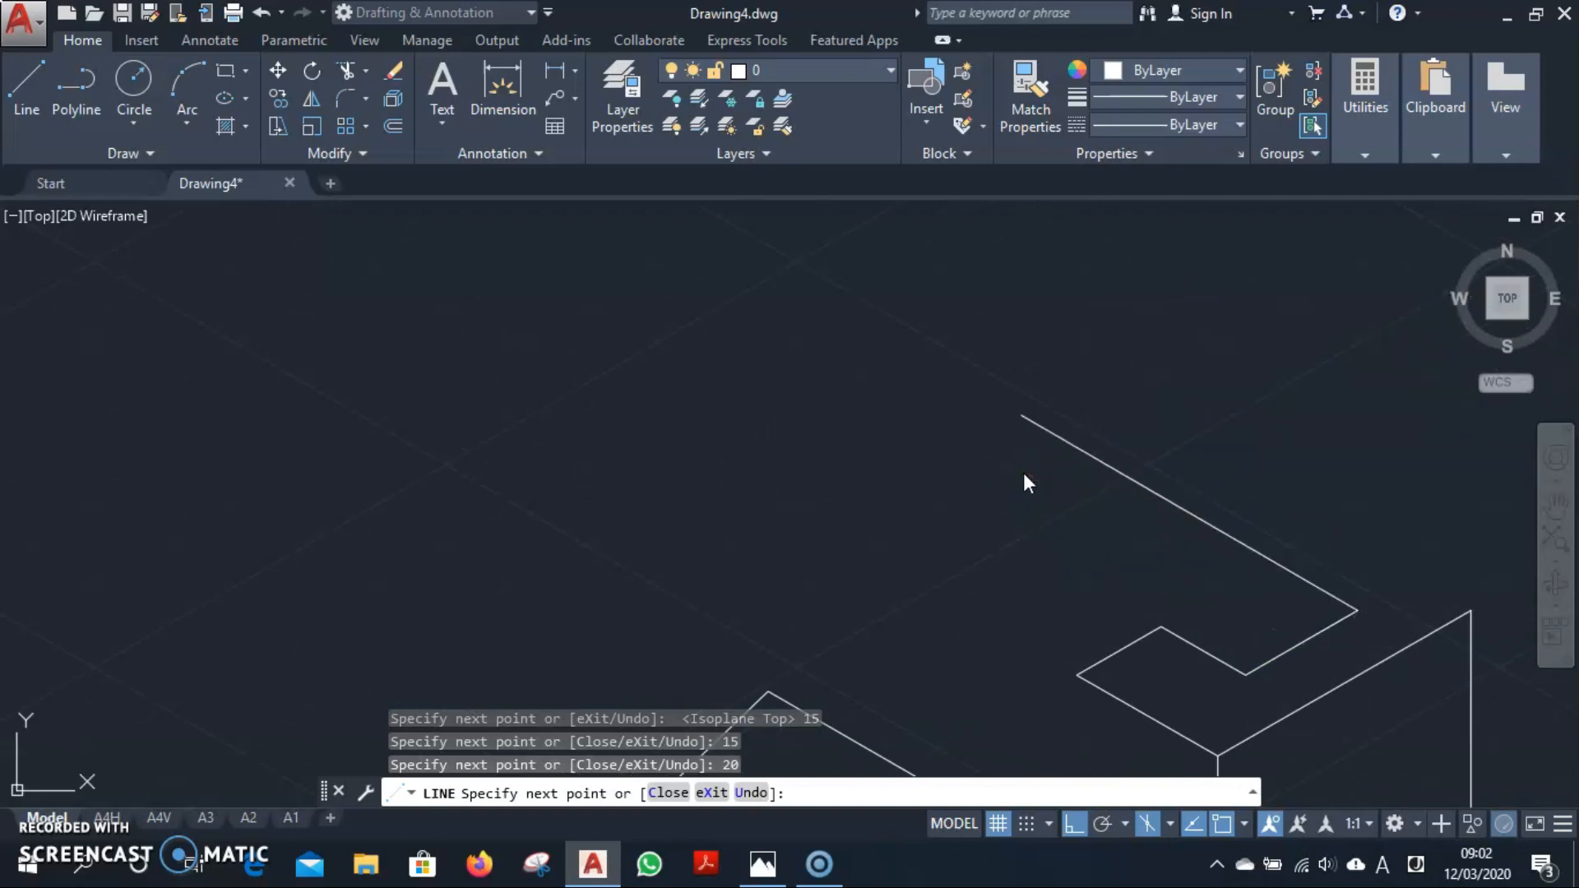
{"action": "key", "text": "Return"}
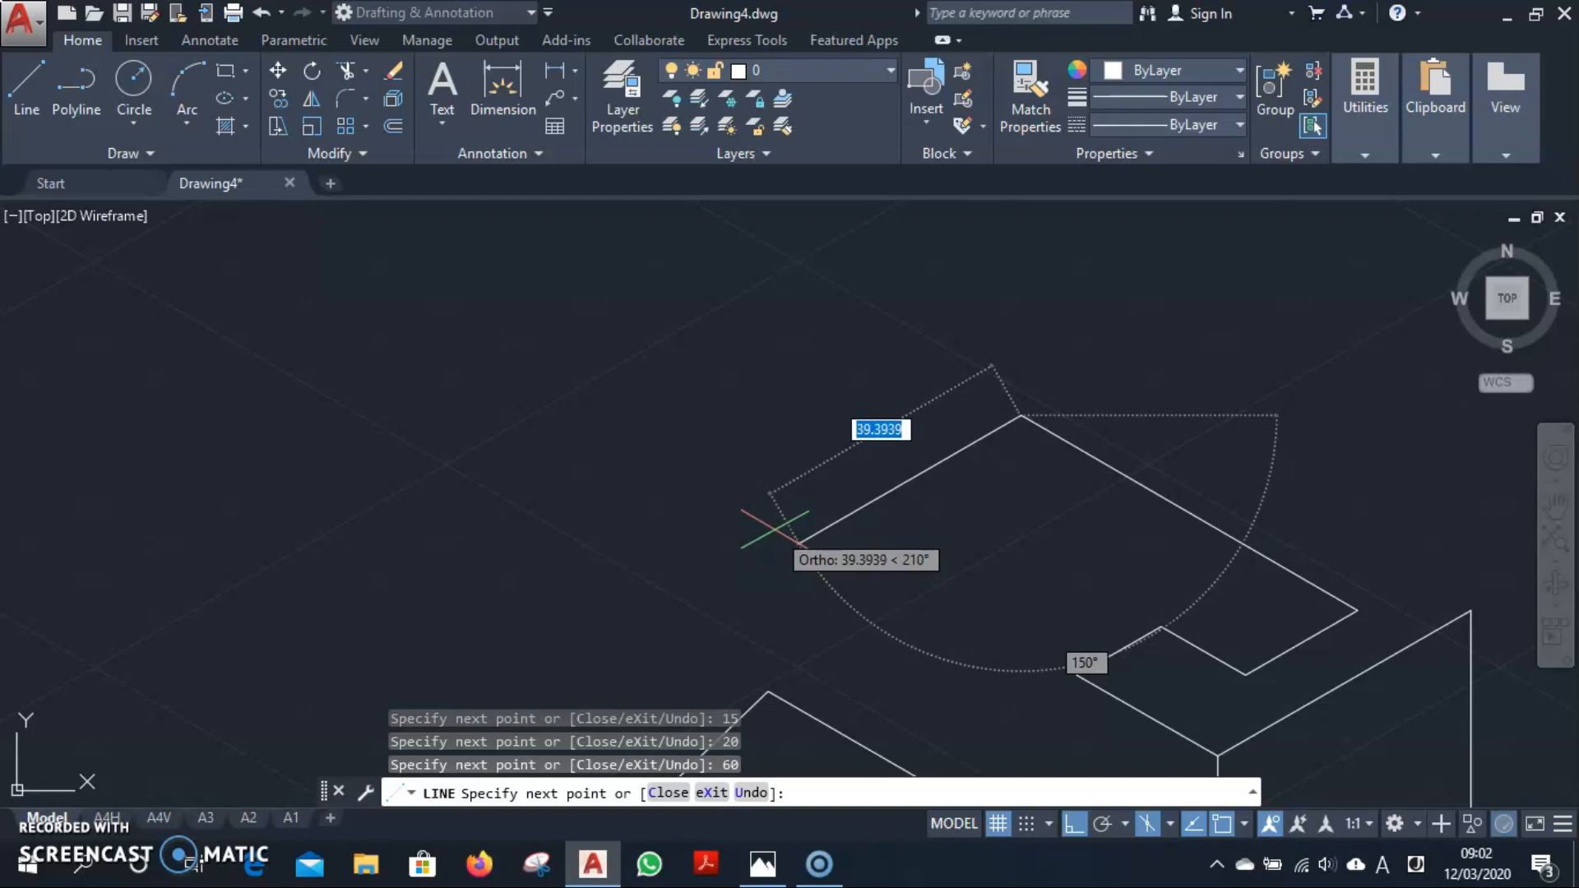
{"action": "scroll", "coordinate": [775, 527], "scroll_direction": "up", "scroll_amount": 1}
{"action": "scroll", "coordinate": [806, 531], "scroll_direction": "down", "scroll_amount": 3}
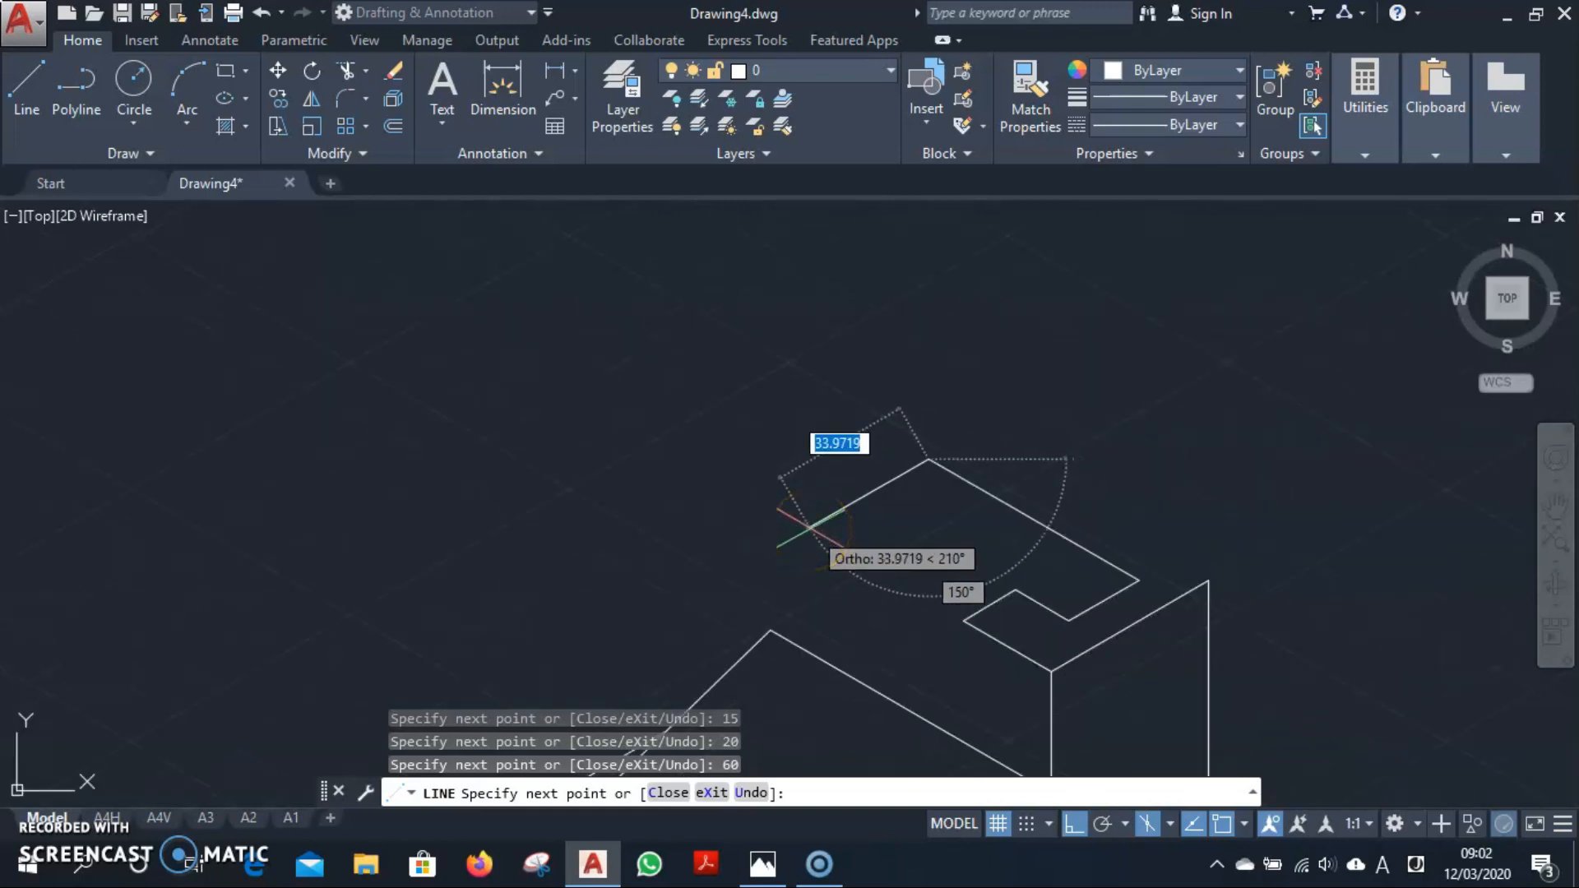
{"action": "key", "text": "ctrl+z"}
{"action": "key", "text": "Escape"}
{"action": "scroll", "coordinate": [842, 516], "scroll_direction": "up", "scroll_amount": 2}
{"action": "key", "text": "Escape"}
{"action": "scroll", "coordinate": [1153, 562], "scroll_direction": "down", "scroll_amount": 4}
{"action": "scroll", "coordinate": [1122, 543], "scroll_direction": "up", "scroll_amount": 2}
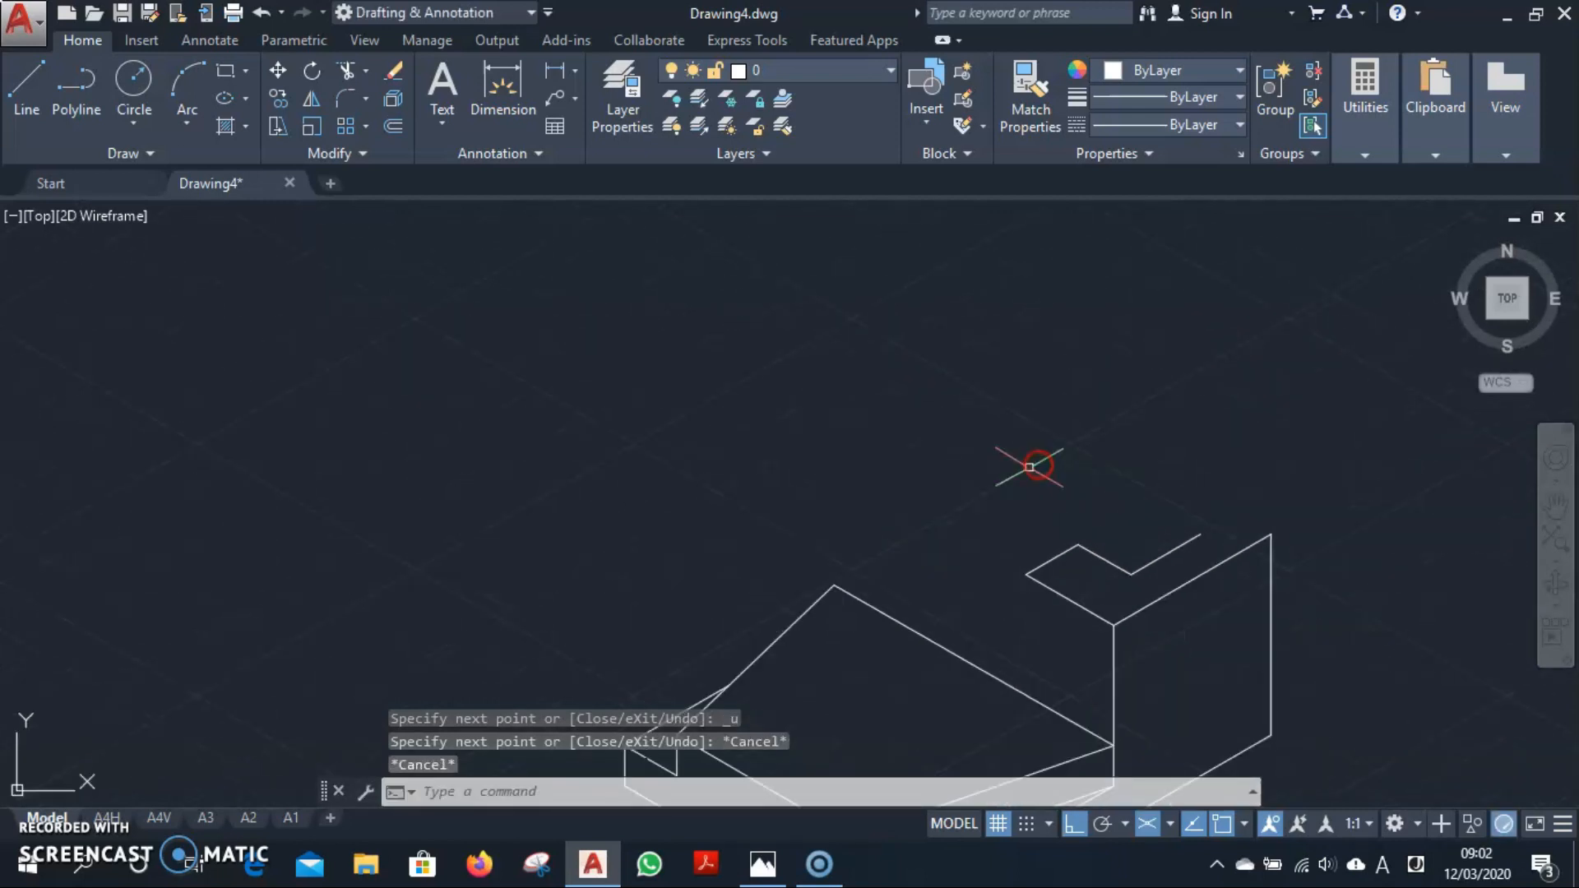
From the raised step's upper back corner, draw lines 30 units up, 45 units at 30°, and on to the upright's far upper corner.
{"action": "key", "text": "Return"}
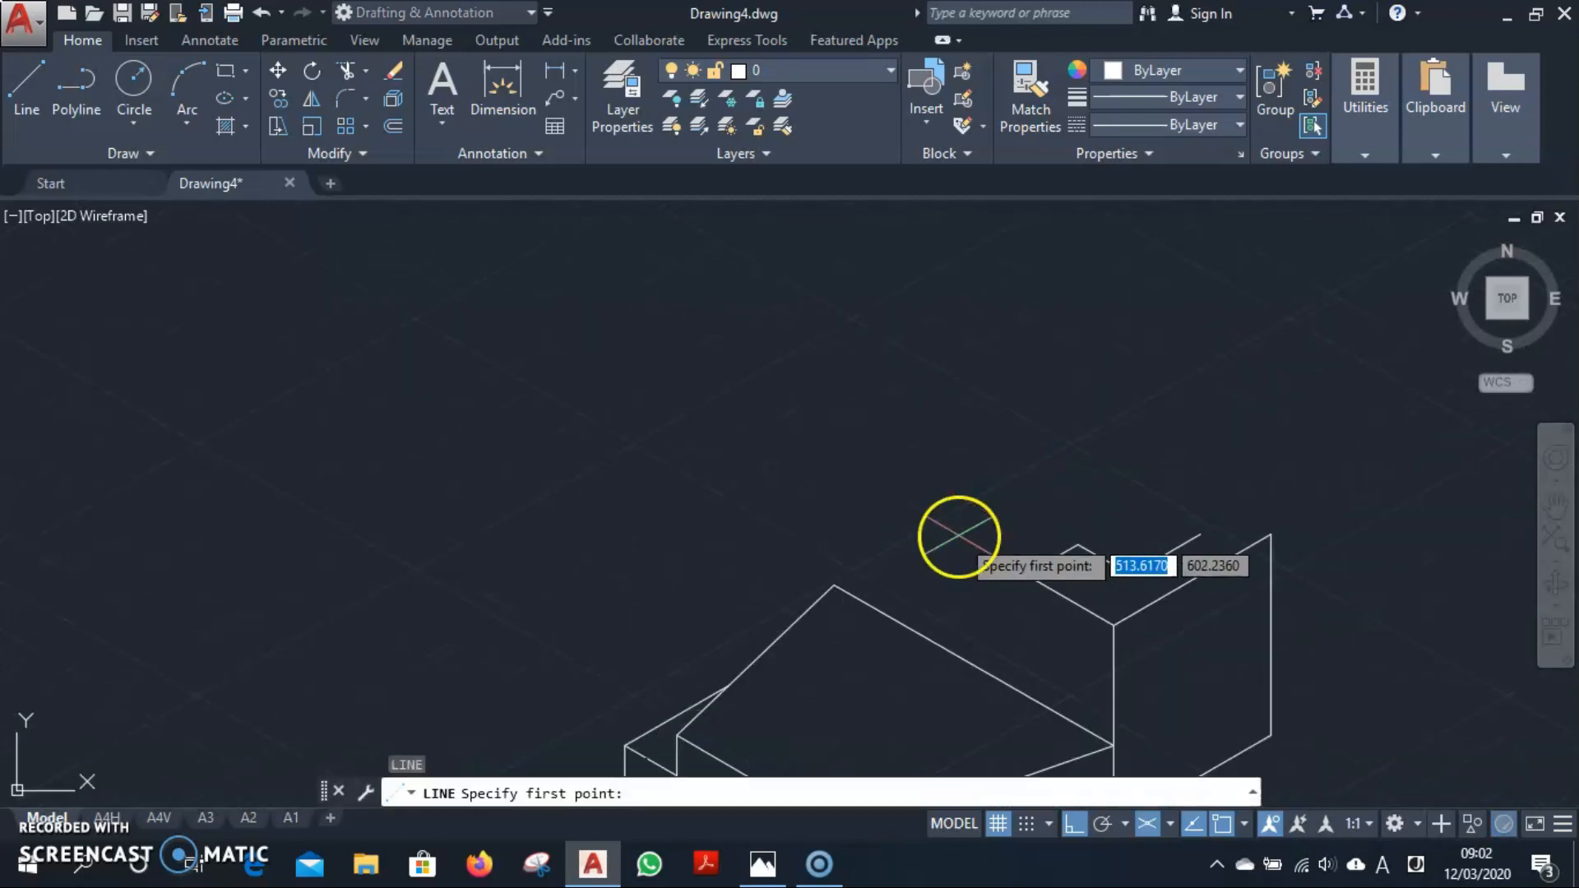
{"action": "left_click", "coordinate": [832, 580]}
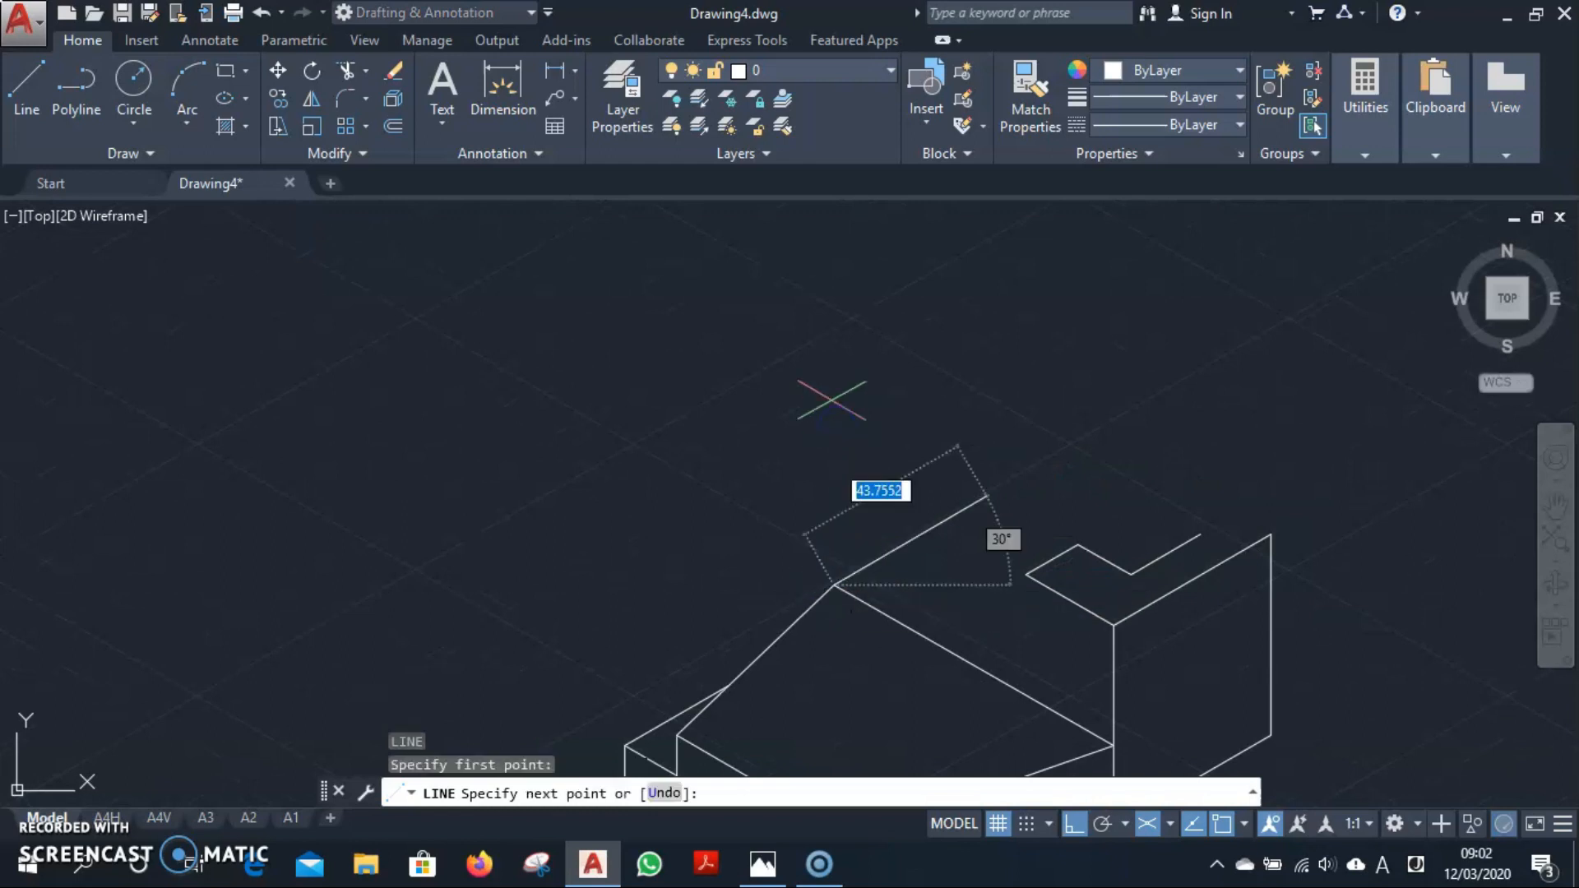
{"action": "key", "text": "F5"}
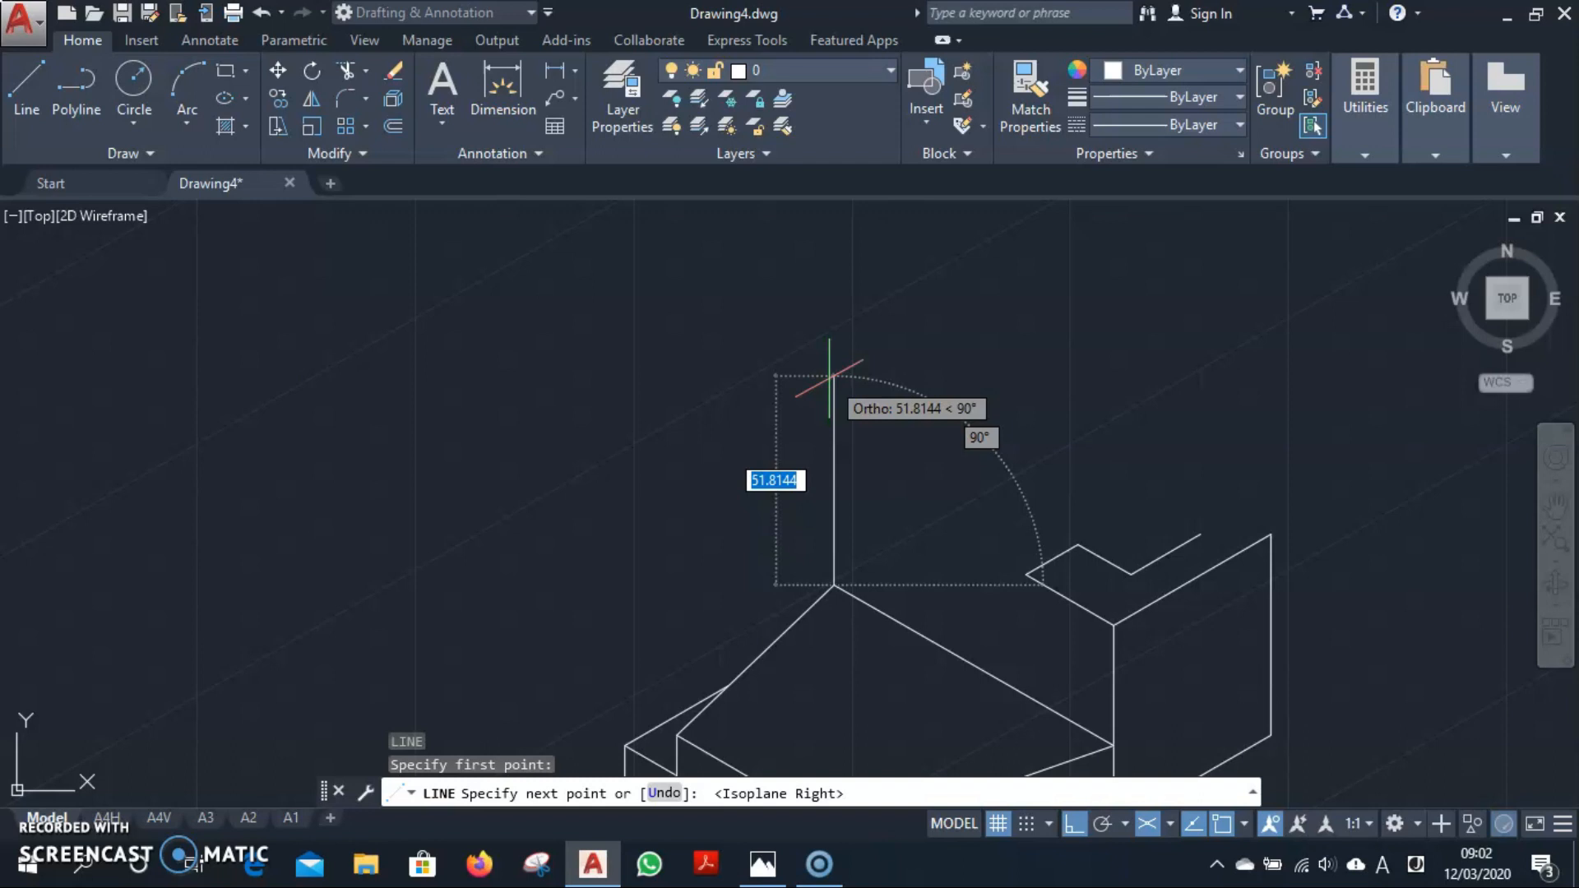
{"action": "type", "text": "30"}
{"action": "key", "text": "Return"}
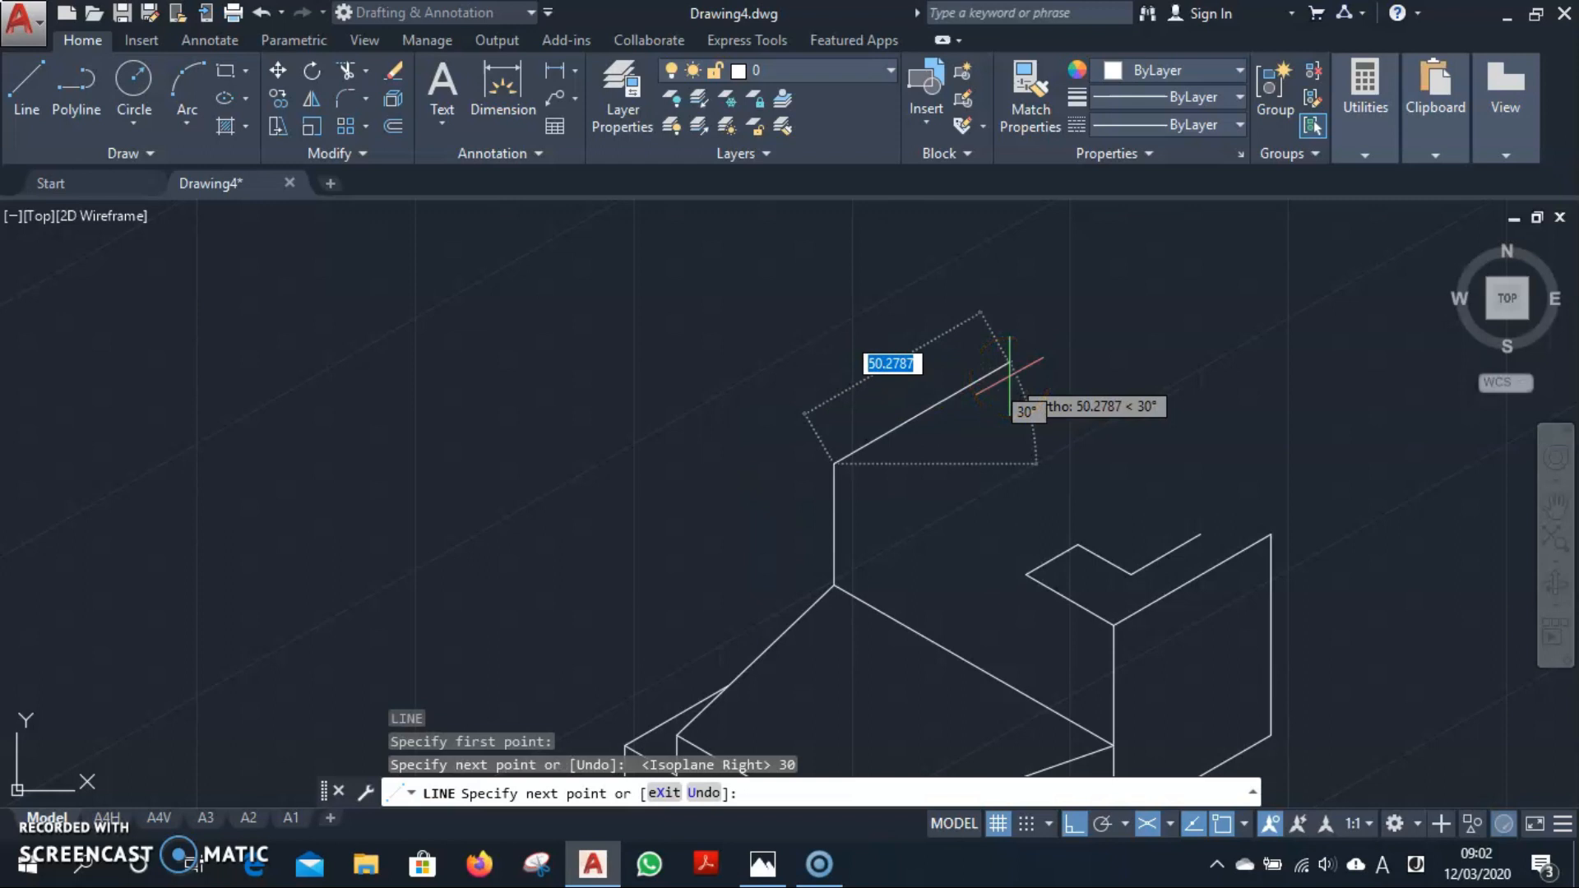
{"action": "type", "text": "45"}
{"action": "key", "text": "Return"}
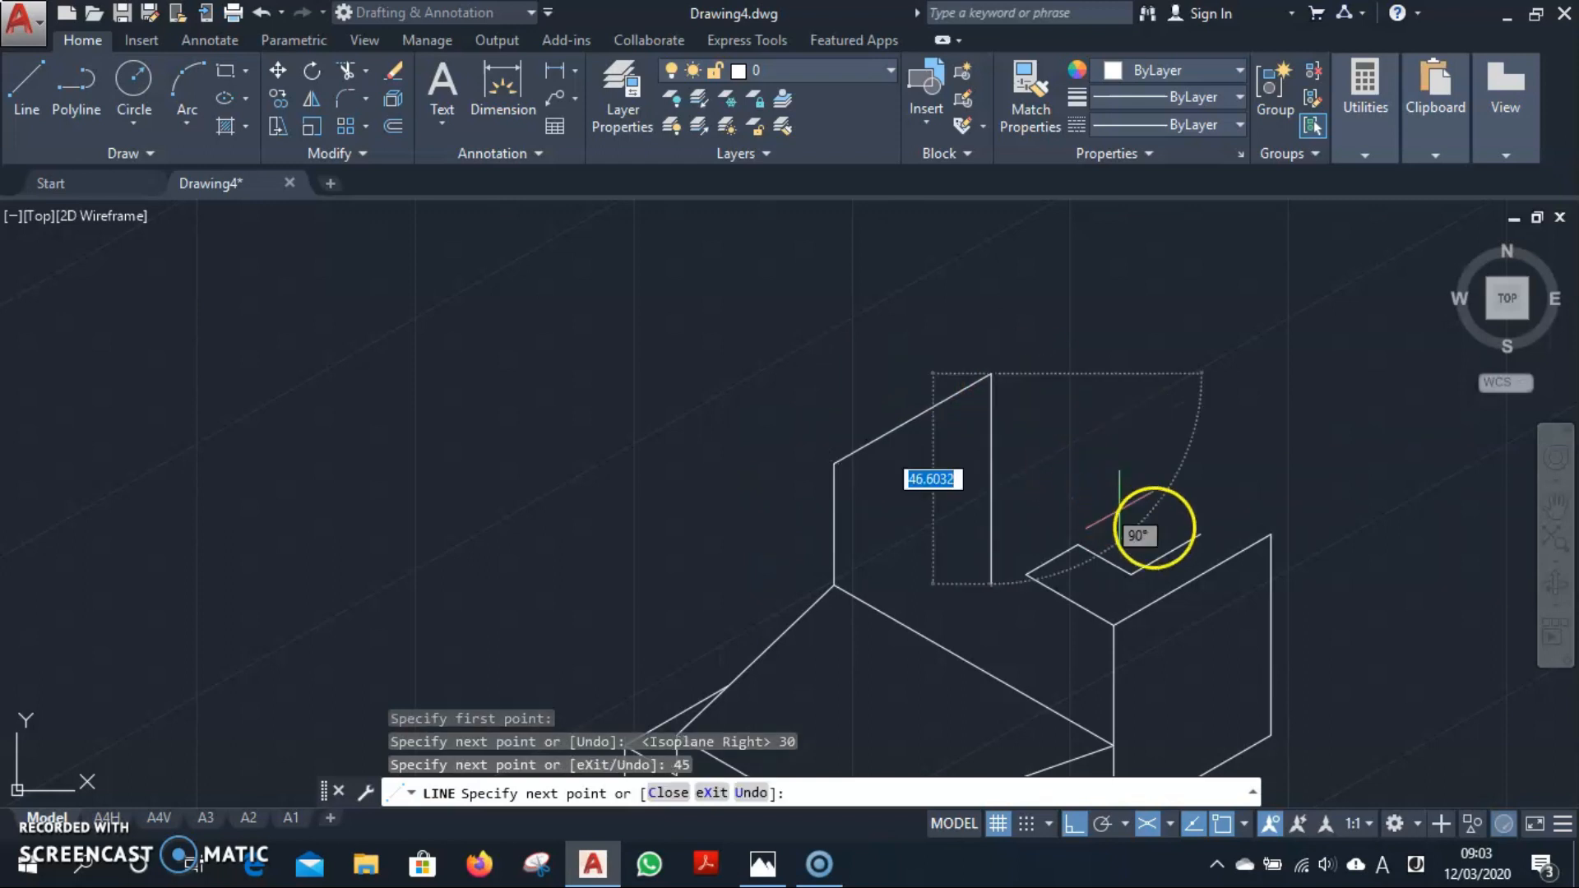
{"action": "left_click", "coordinate": [1258, 534]}
{"action": "key", "text": "Escape"}
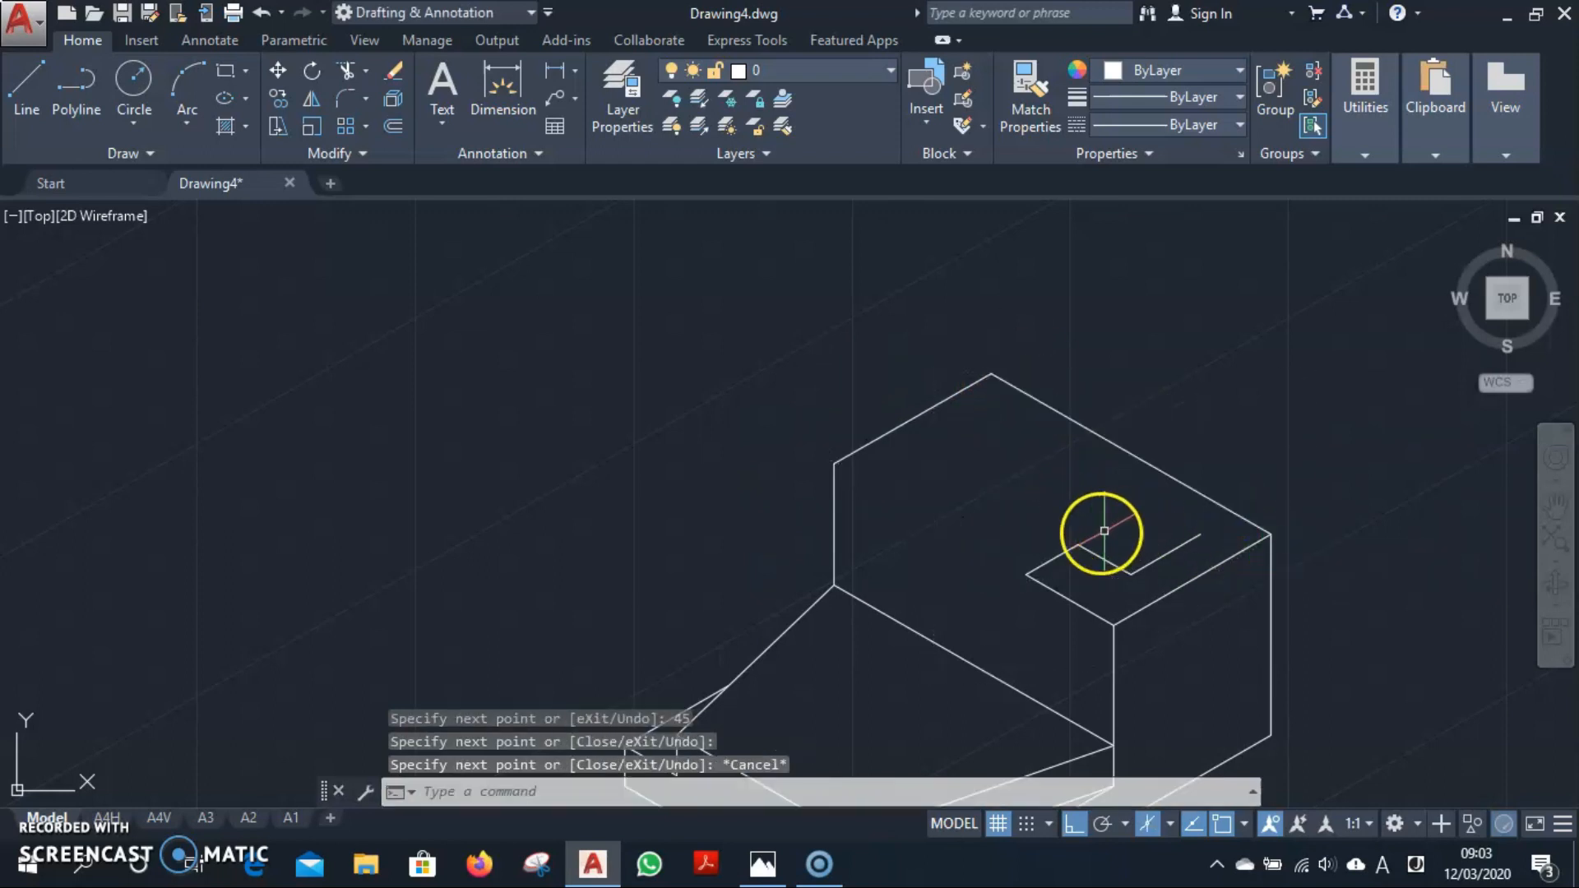
{"action": "left_click", "coordinate": [1192, 540]}
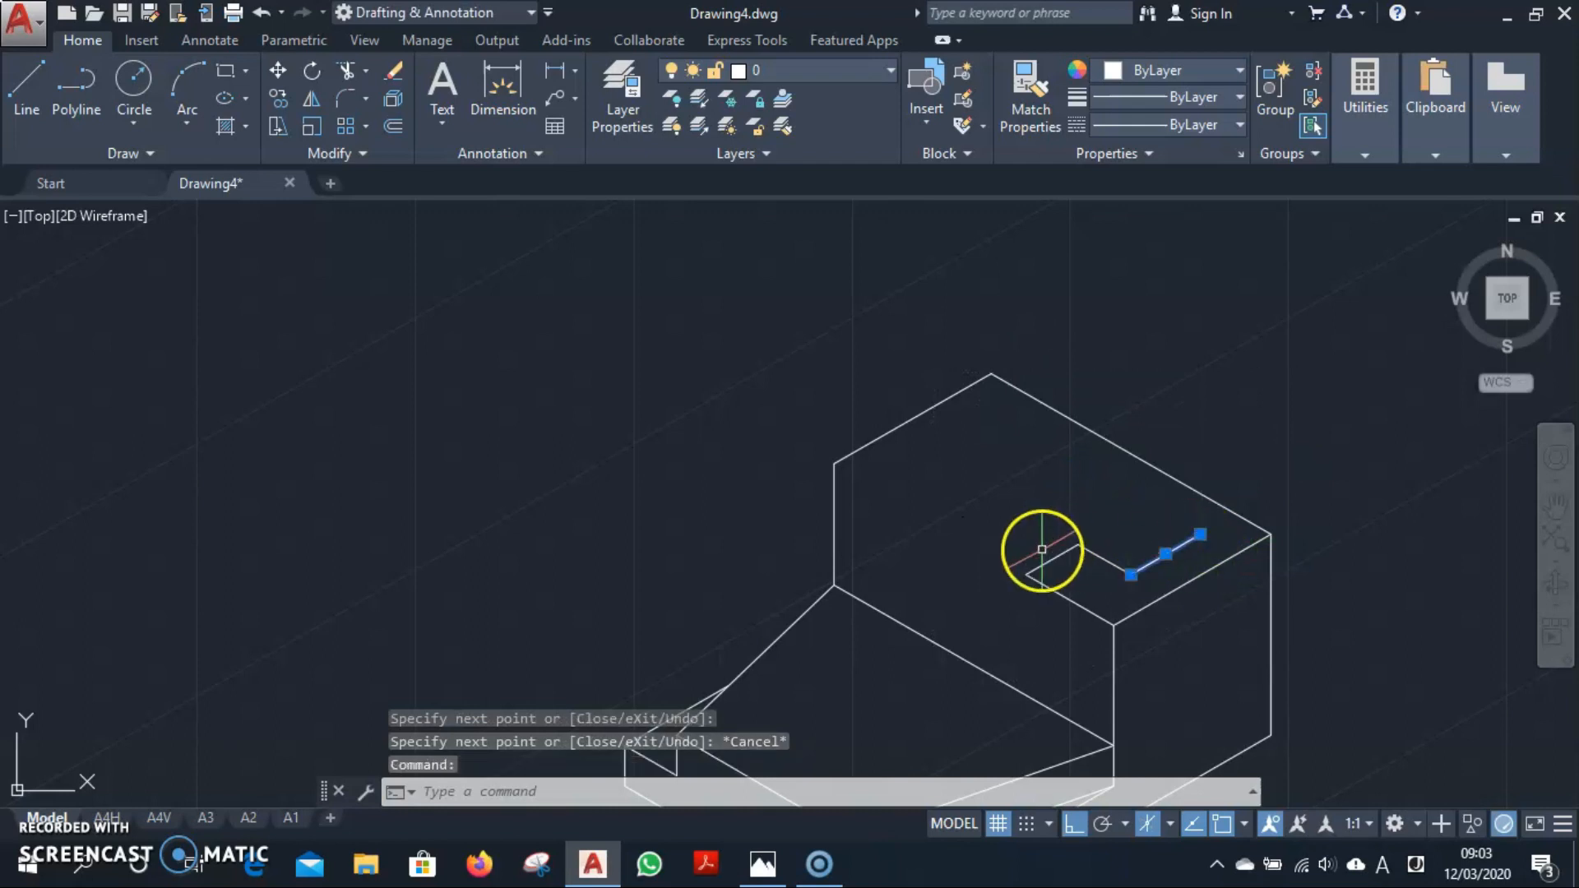
{"action": "left_click", "coordinate": [1116, 551]}
{"action": "left_click", "coordinate": [1042, 557]}
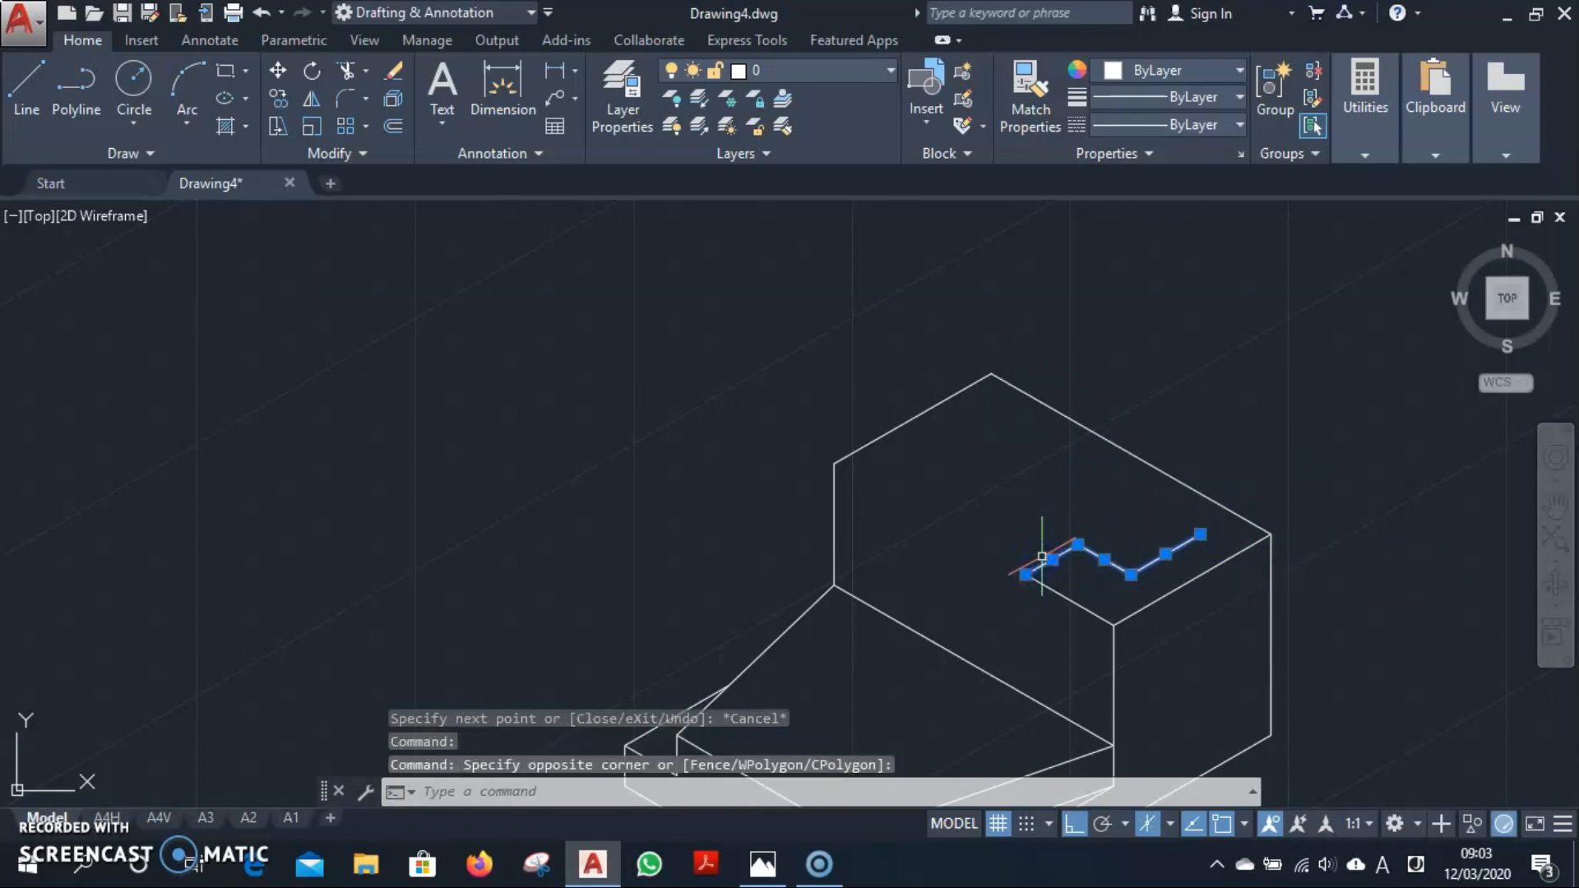
{"action": "key", "text": "Escape"}
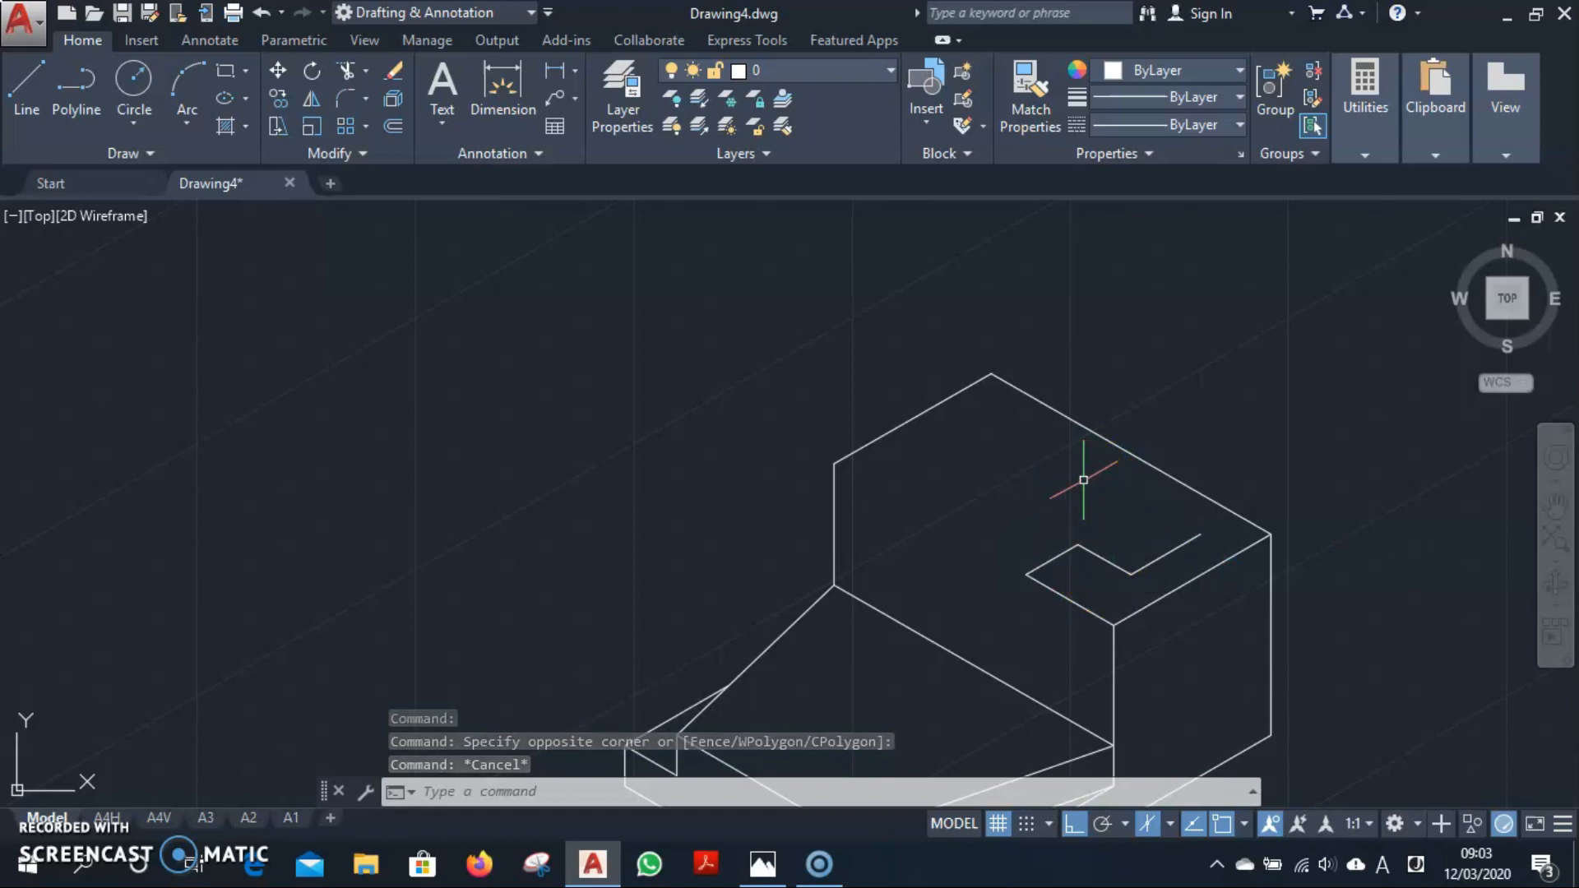
From the open end of the recess outline, draw a 60-unit line at 150° in the left isoplane.
{"action": "type", "text": "l"}
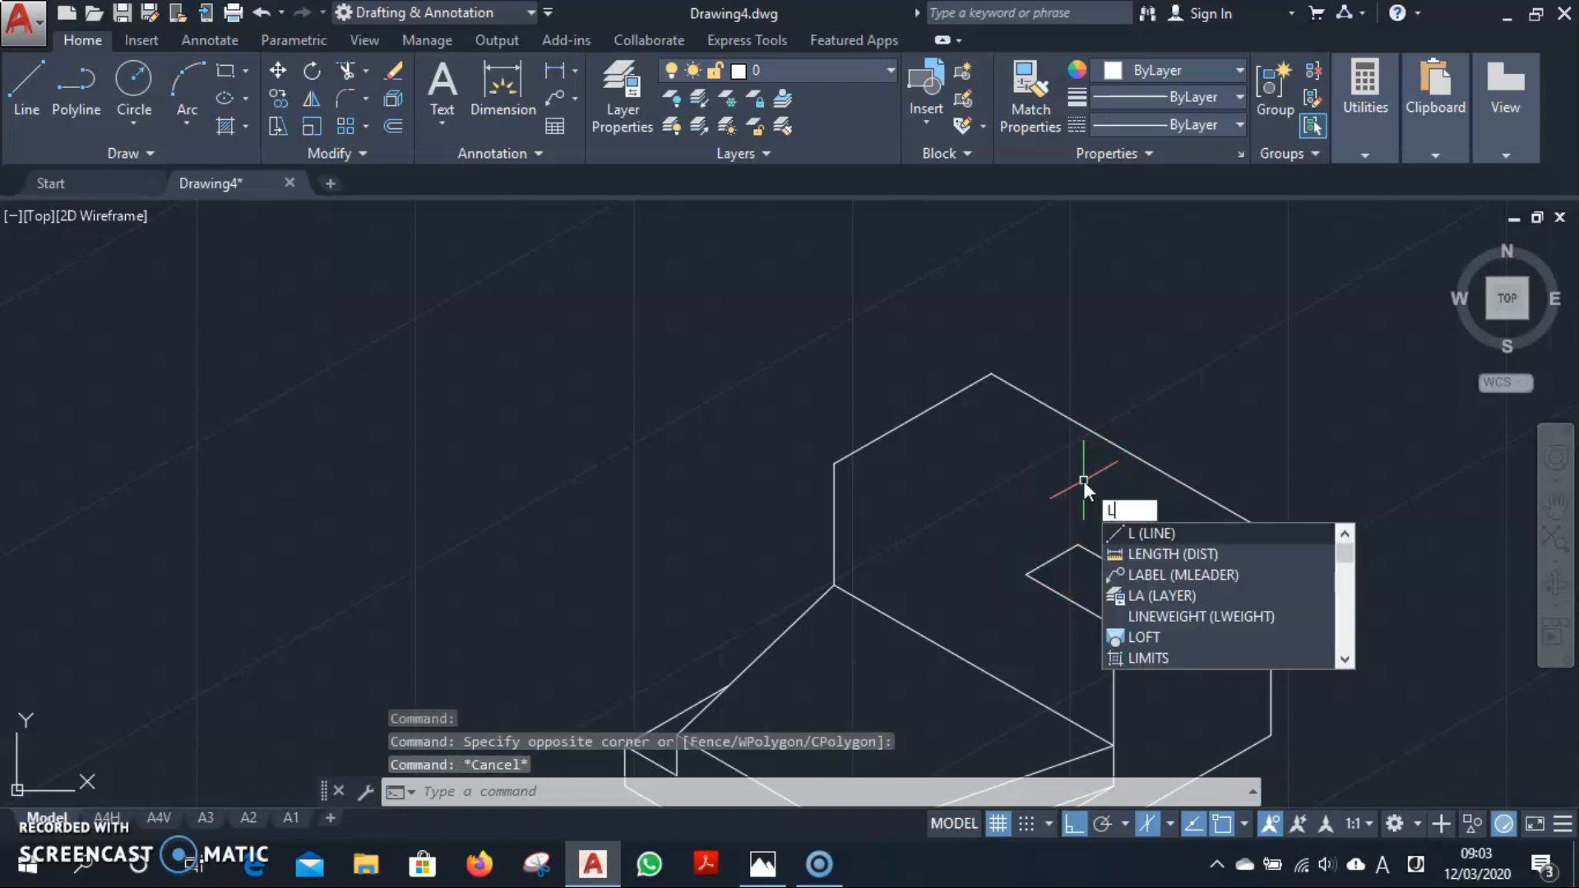
{"action": "key", "text": "Return"}
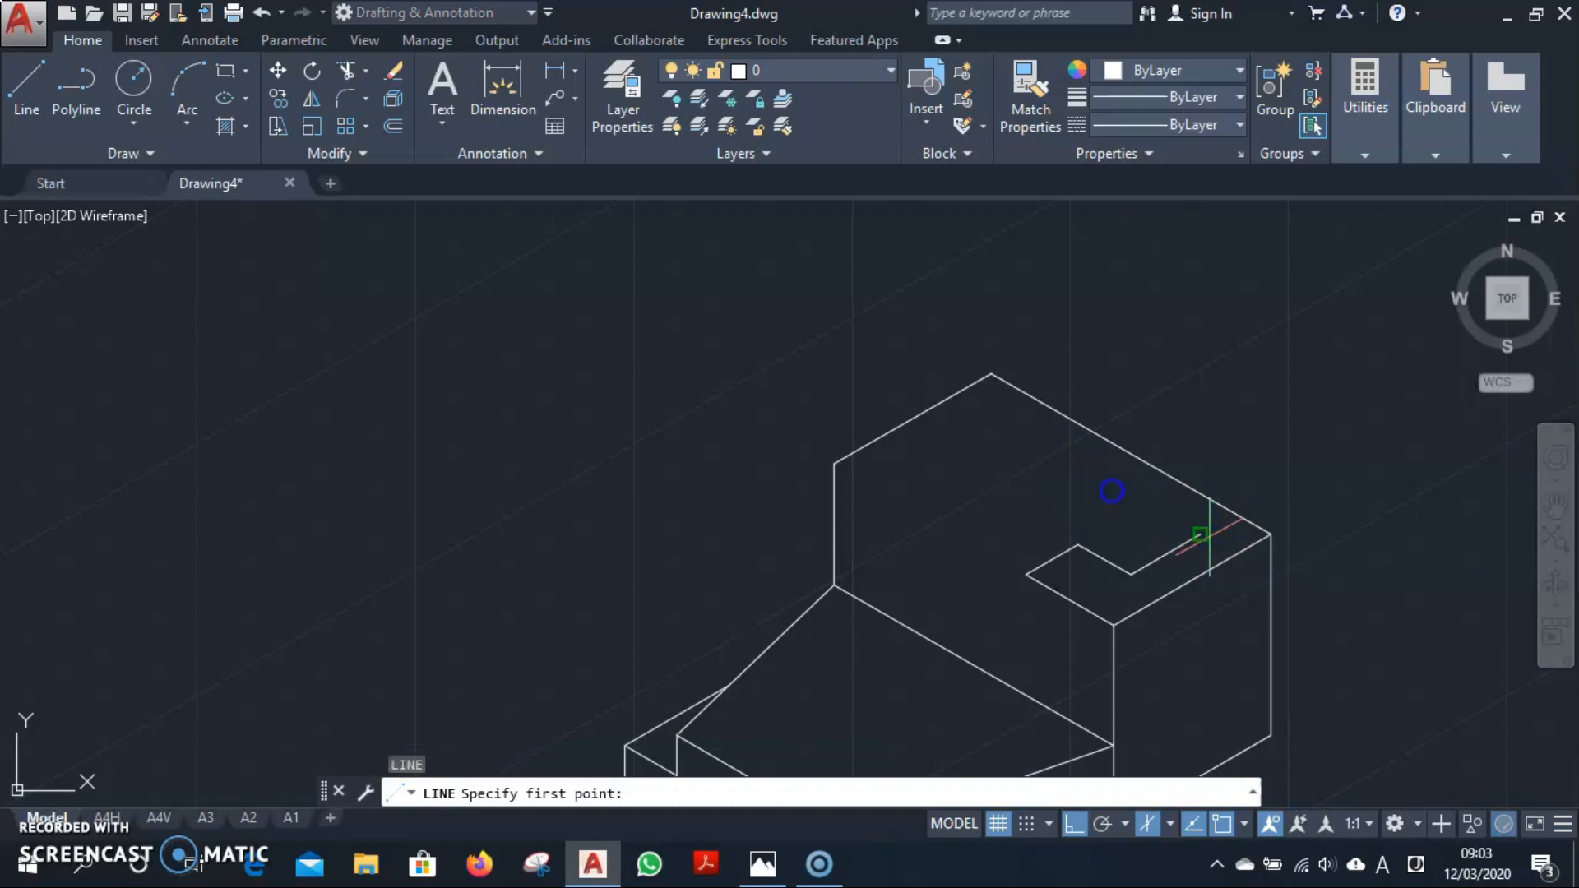
{"action": "left_click", "coordinate": [1201, 534]}
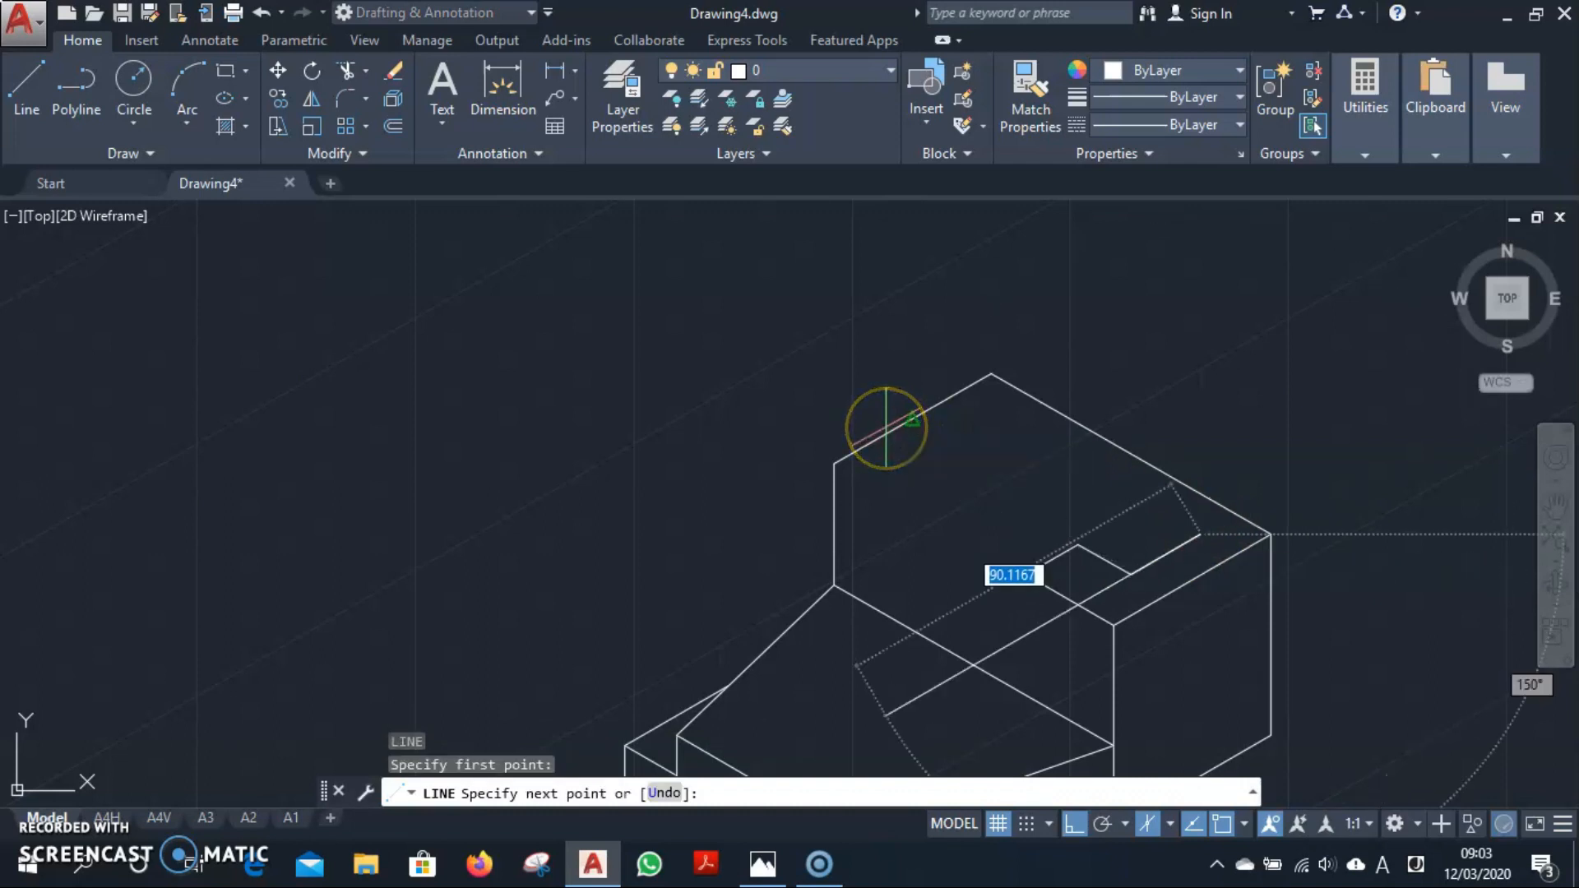
{"action": "key", "text": "F5"}
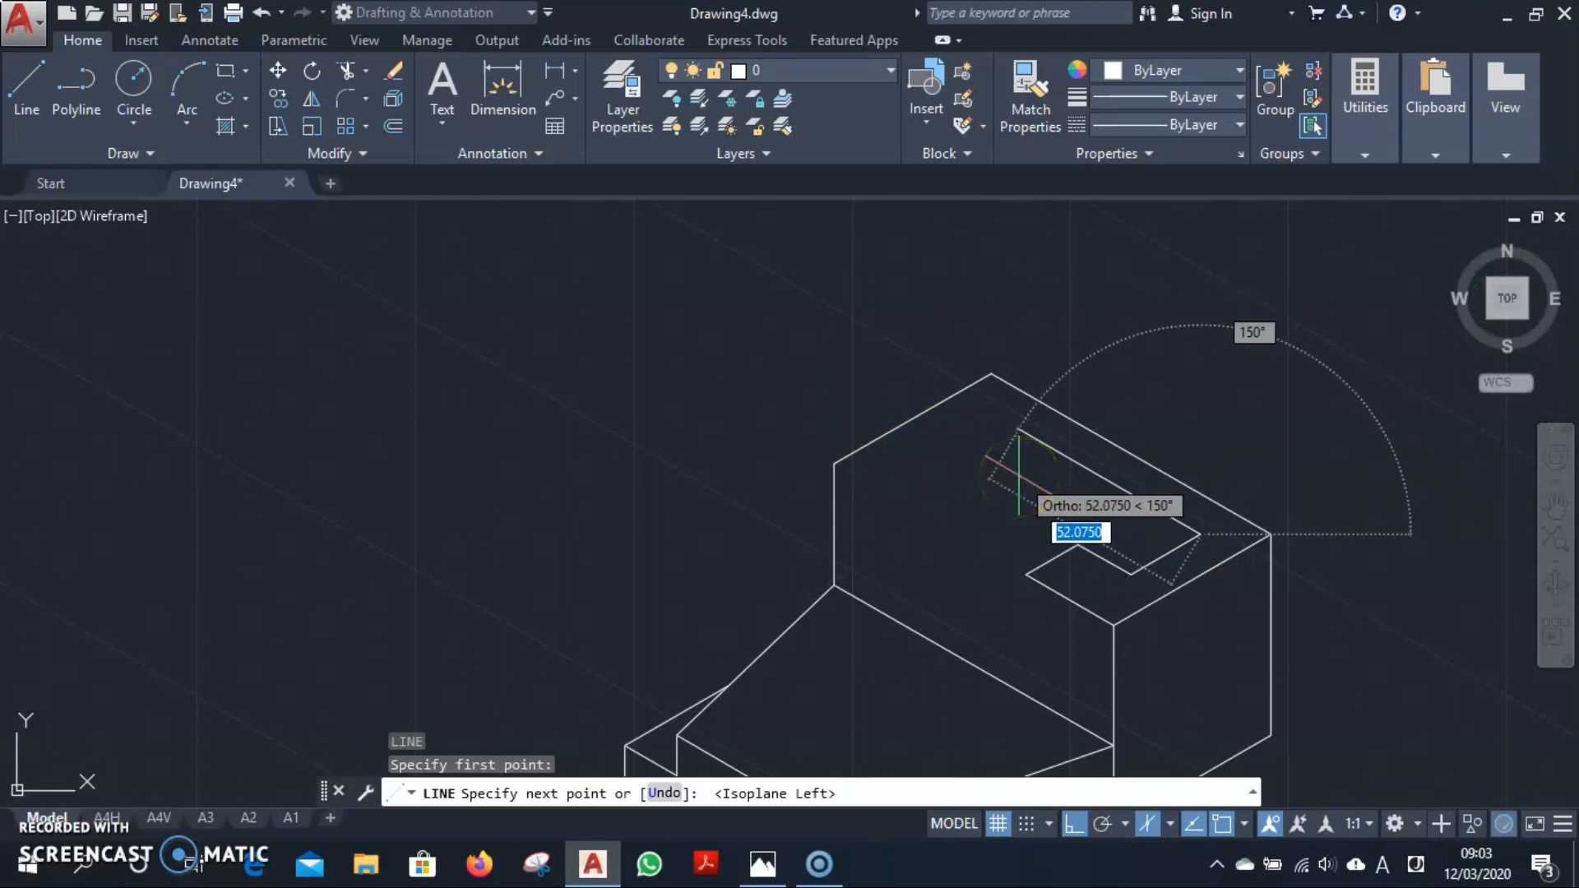
{"action": "type", "text": "60"}
{"action": "key", "text": "Return"}
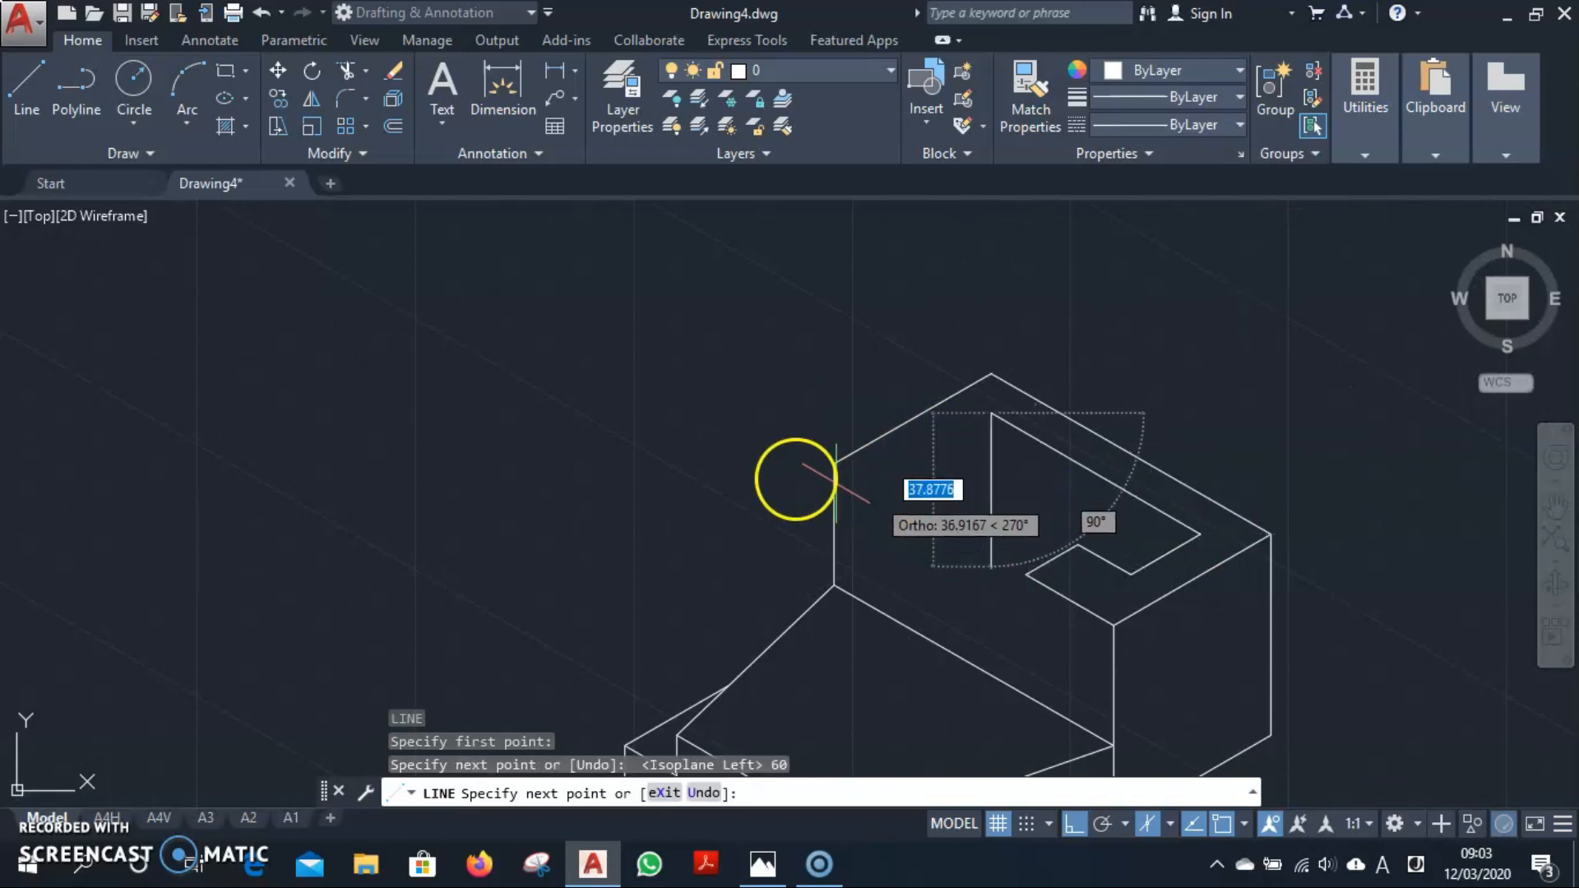
Continue the recess outline in the top isoplane with a 20-unit line at 210° and a 15-unit line at 330°.
{"action": "key", "text": "F5"}
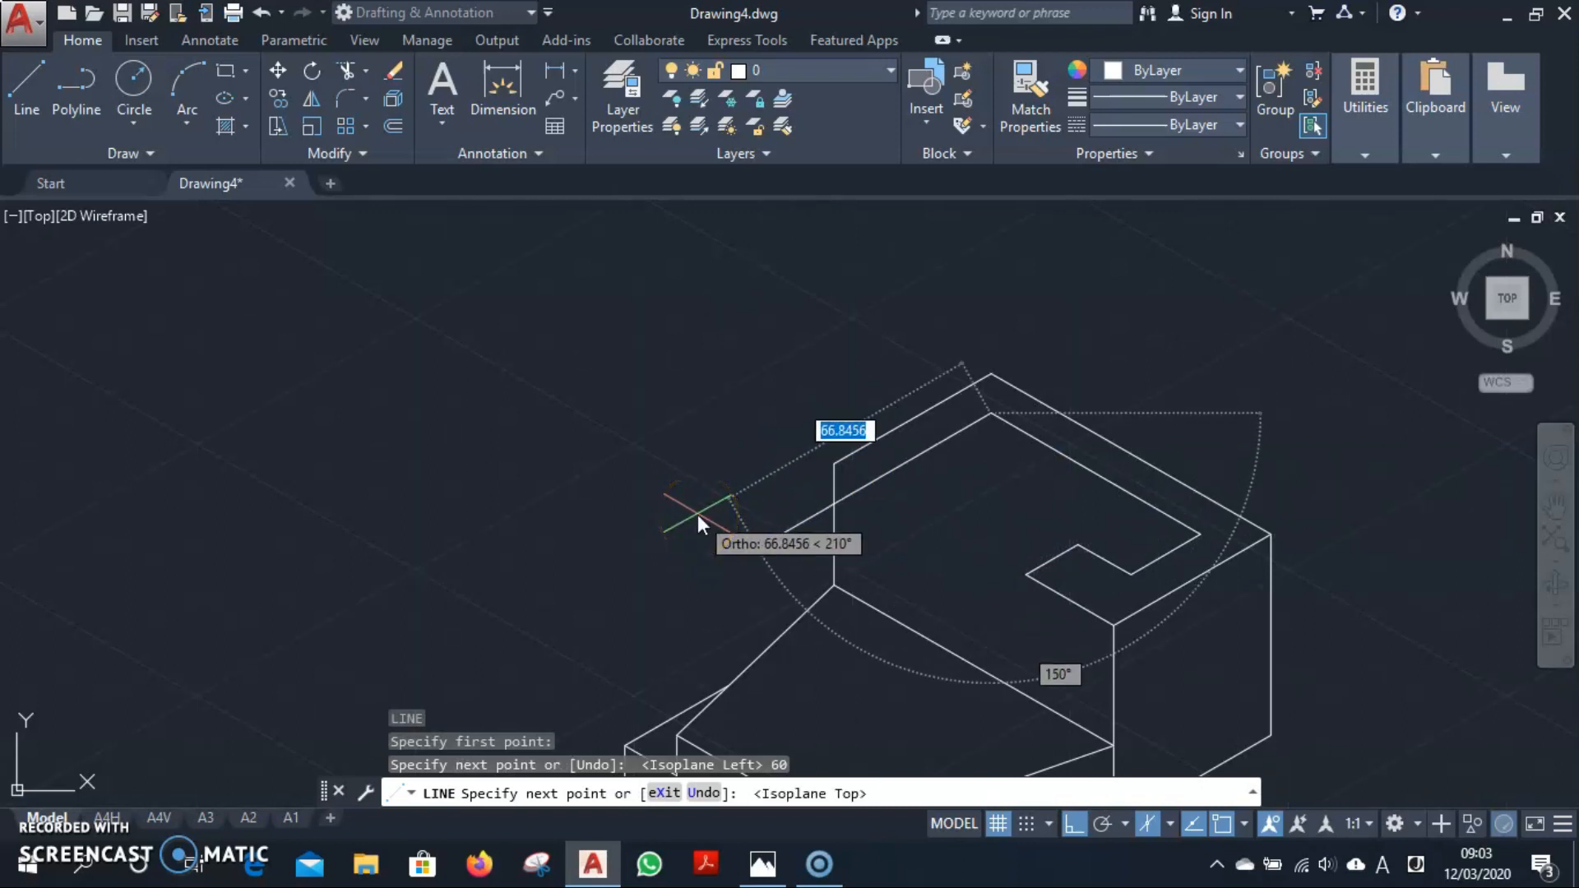
{"action": "type", "text": "20"}
{"action": "key", "text": "Return"}
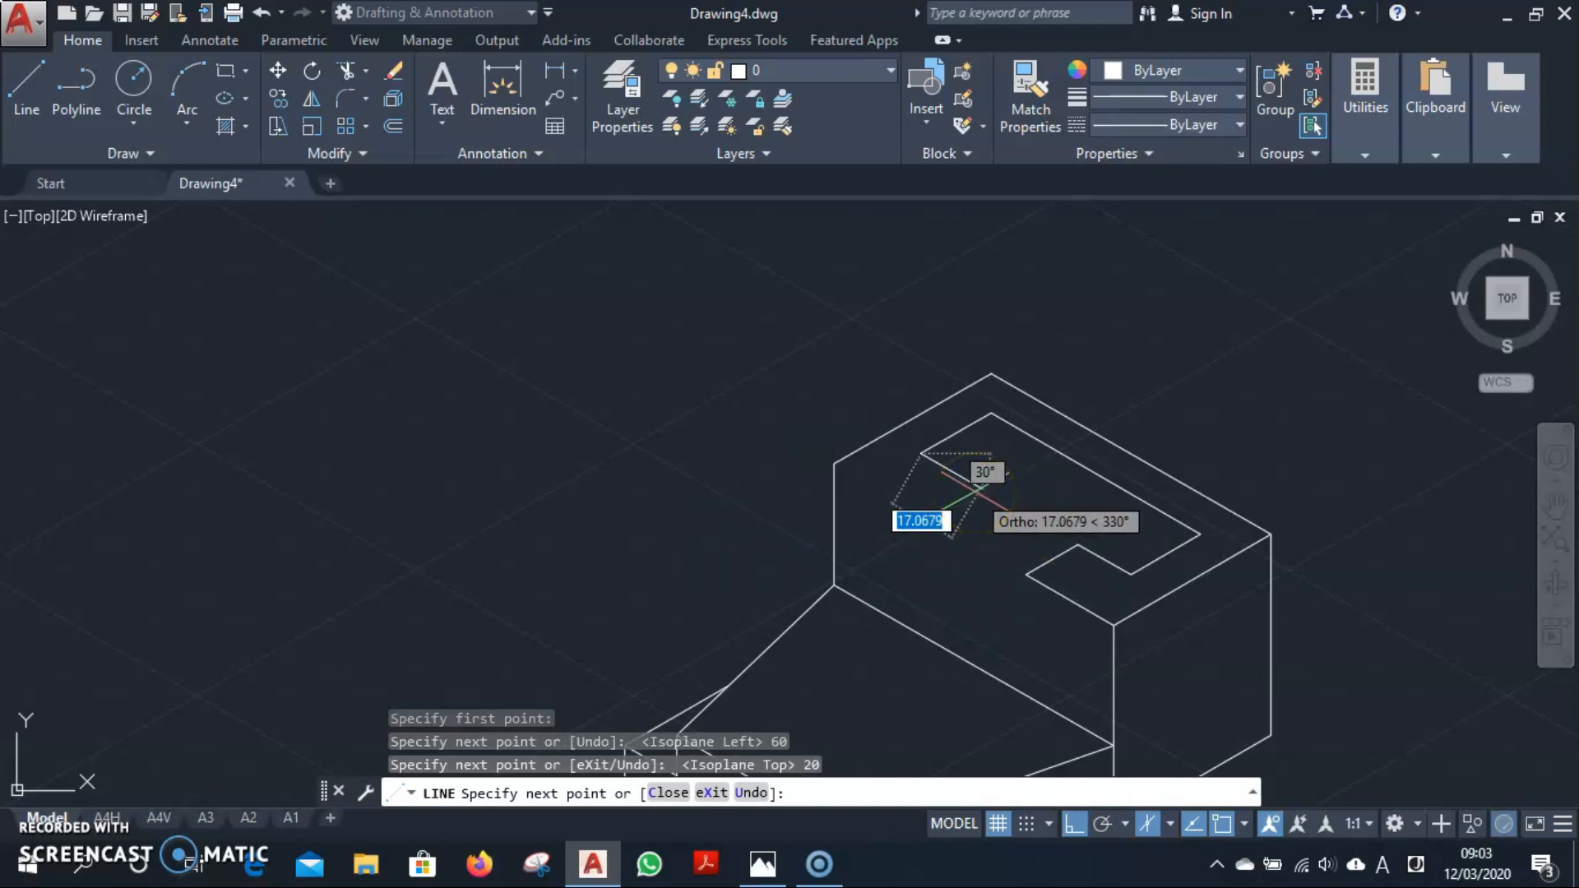
{"action": "type", "text": "15"}
{"action": "key", "text": "Return"}
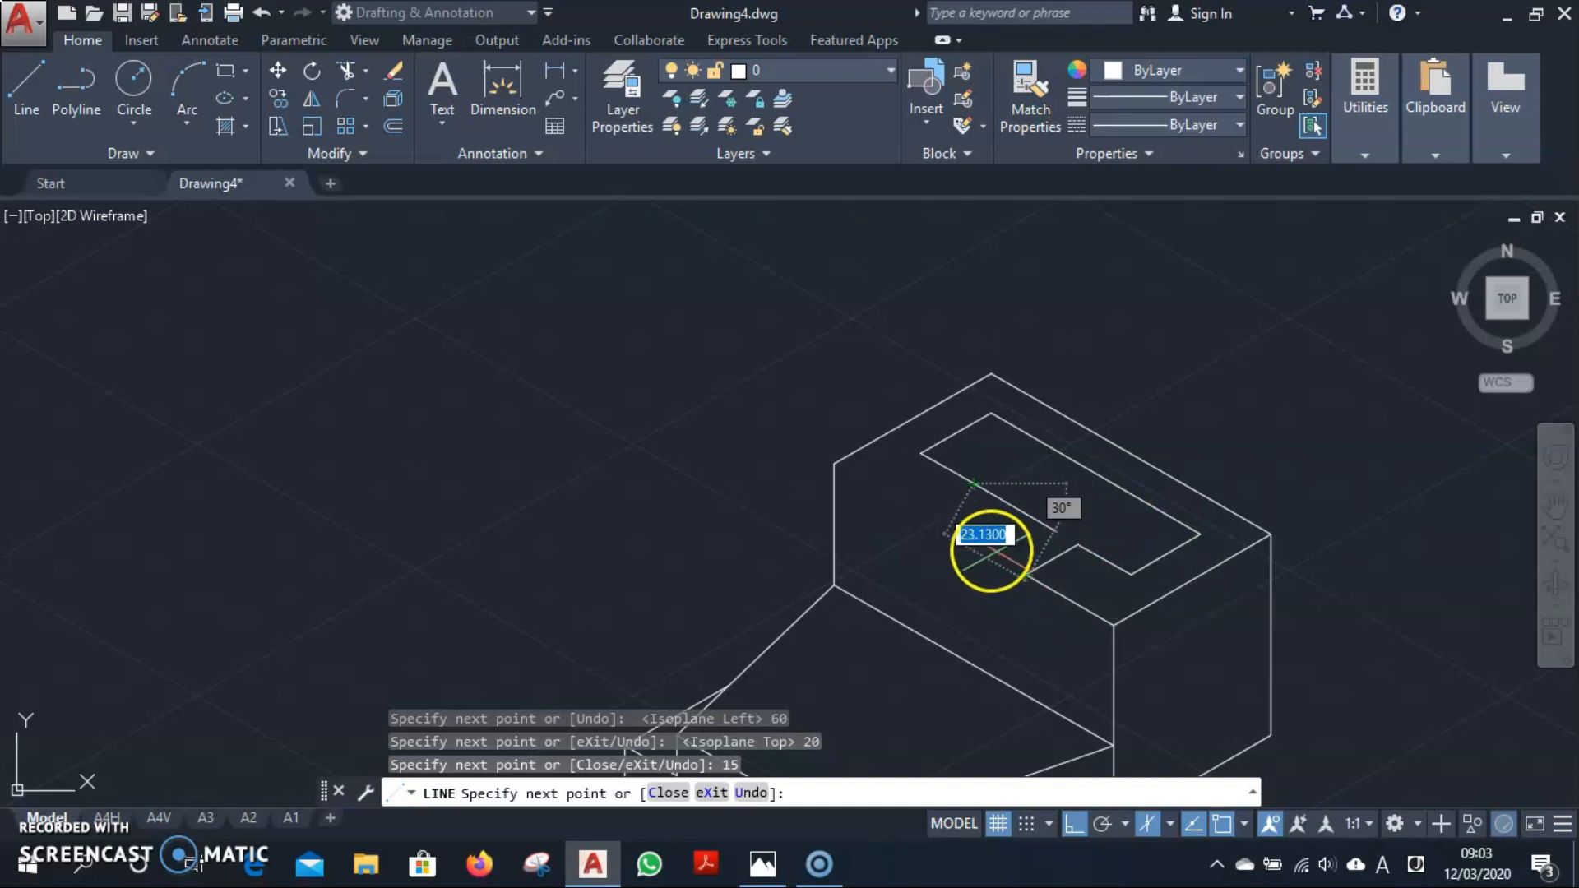
Draw the recess's remaining short side at 210° to the upright's front edge, then connect it to the upright's upper back-side front corner.
{"action": "left_click", "coordinate": [948, 531]}
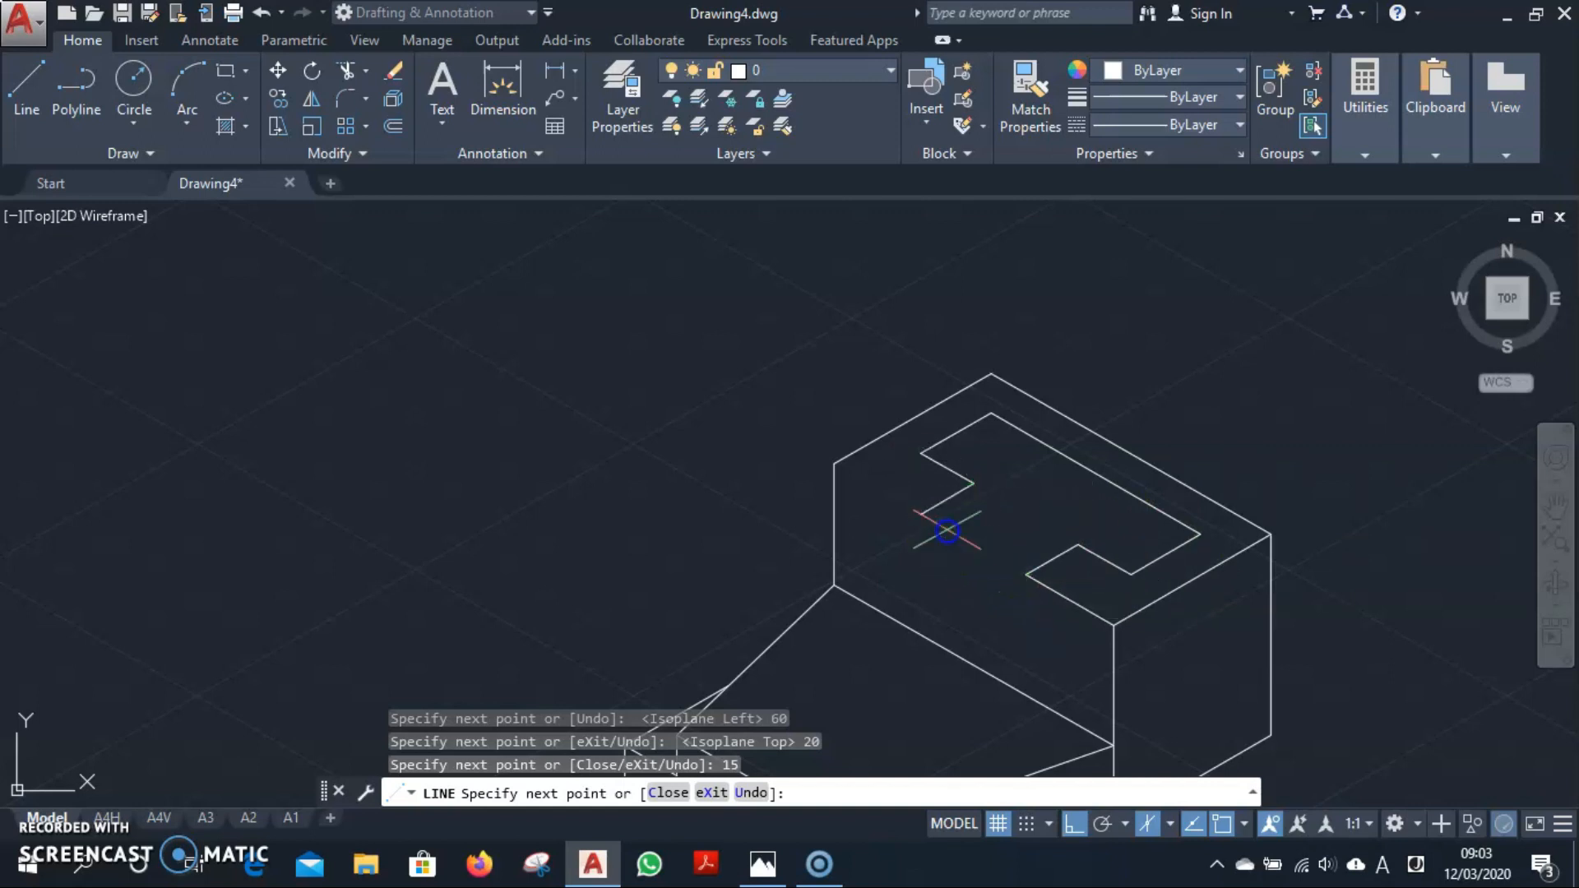
{"action": "left_click", "coordinate": [837, 465]}
{"action": "left_click", "coordinate": [848, 486]}
{"action": "key", "text": "Escape"}
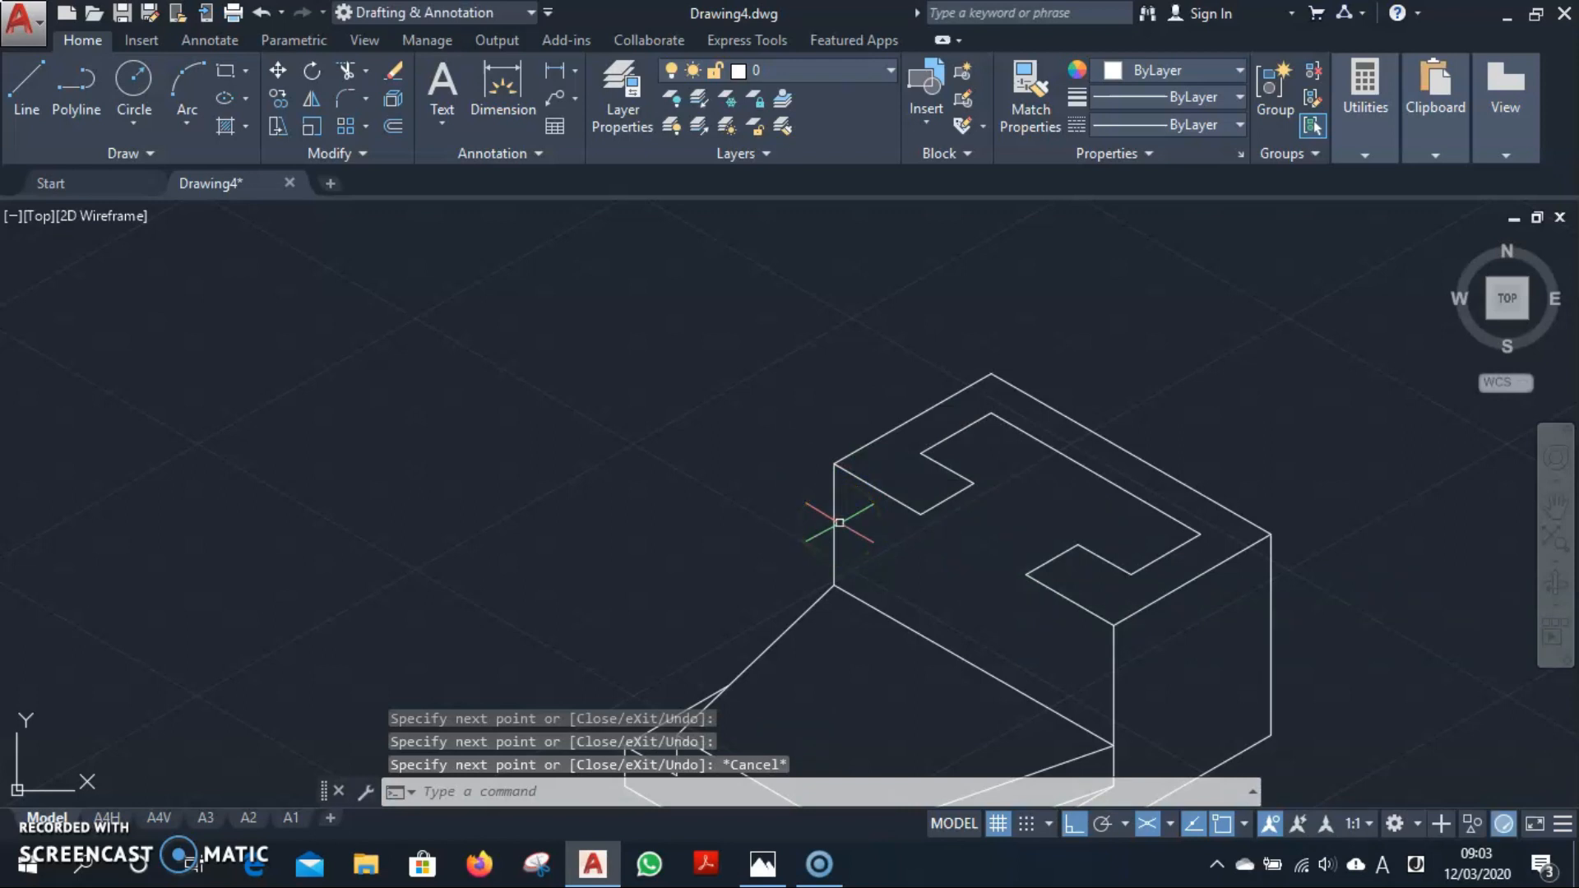
From the recess opening's corner nearest the upright's far end, draw a 10-unit vertical line downward in the right isoplane.
{"action": "type", "text": "l"}
{"action": "key", "text": "Return"}
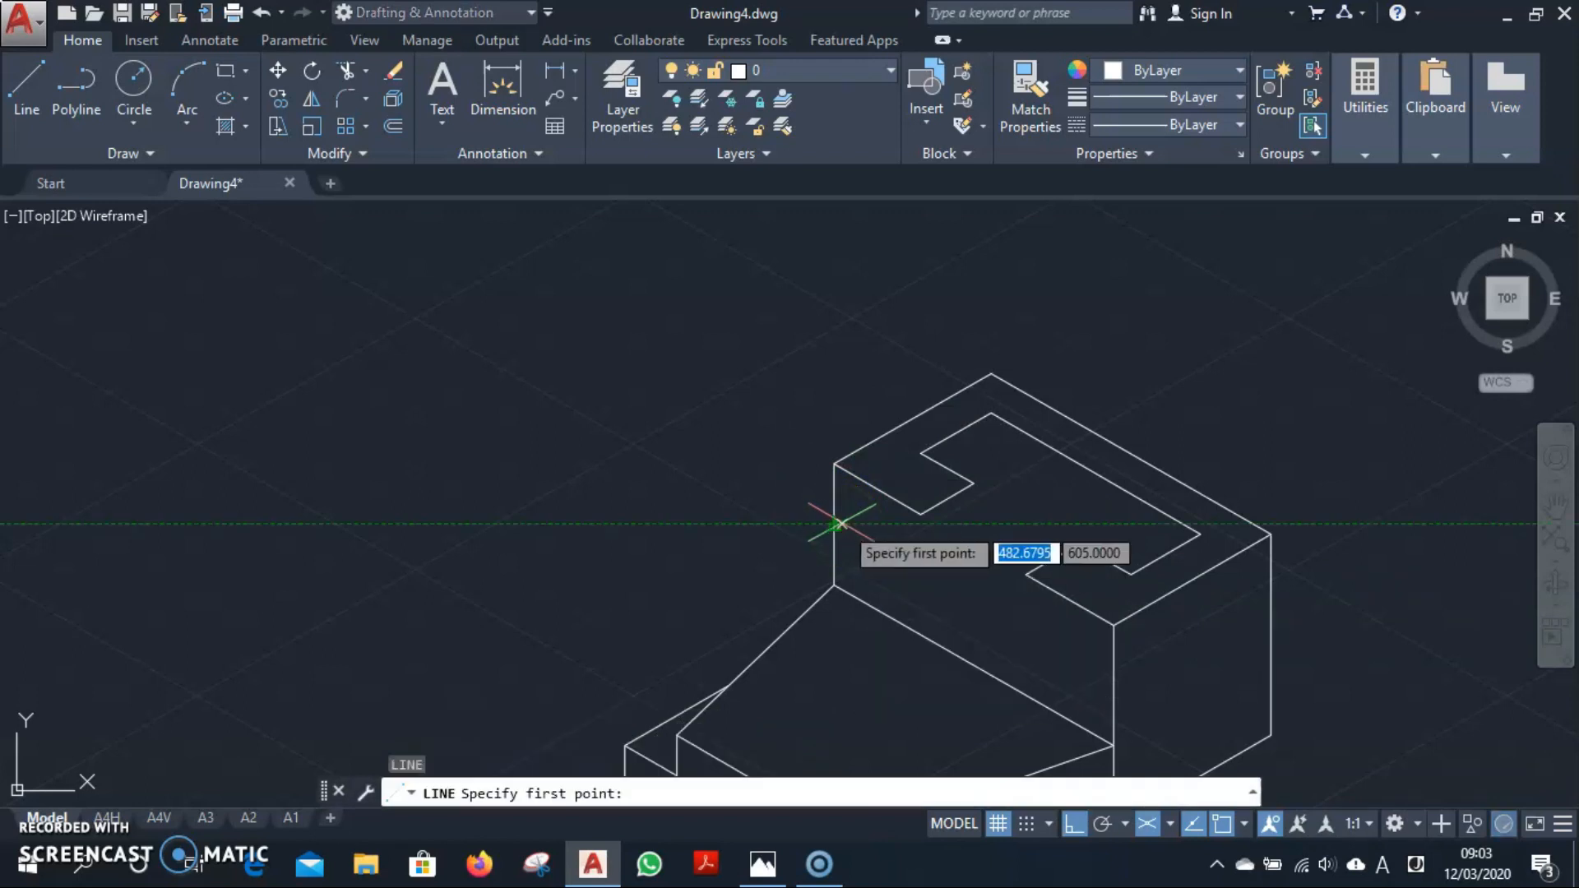
{"action": "left_click", "coordinate": [921, 515]}
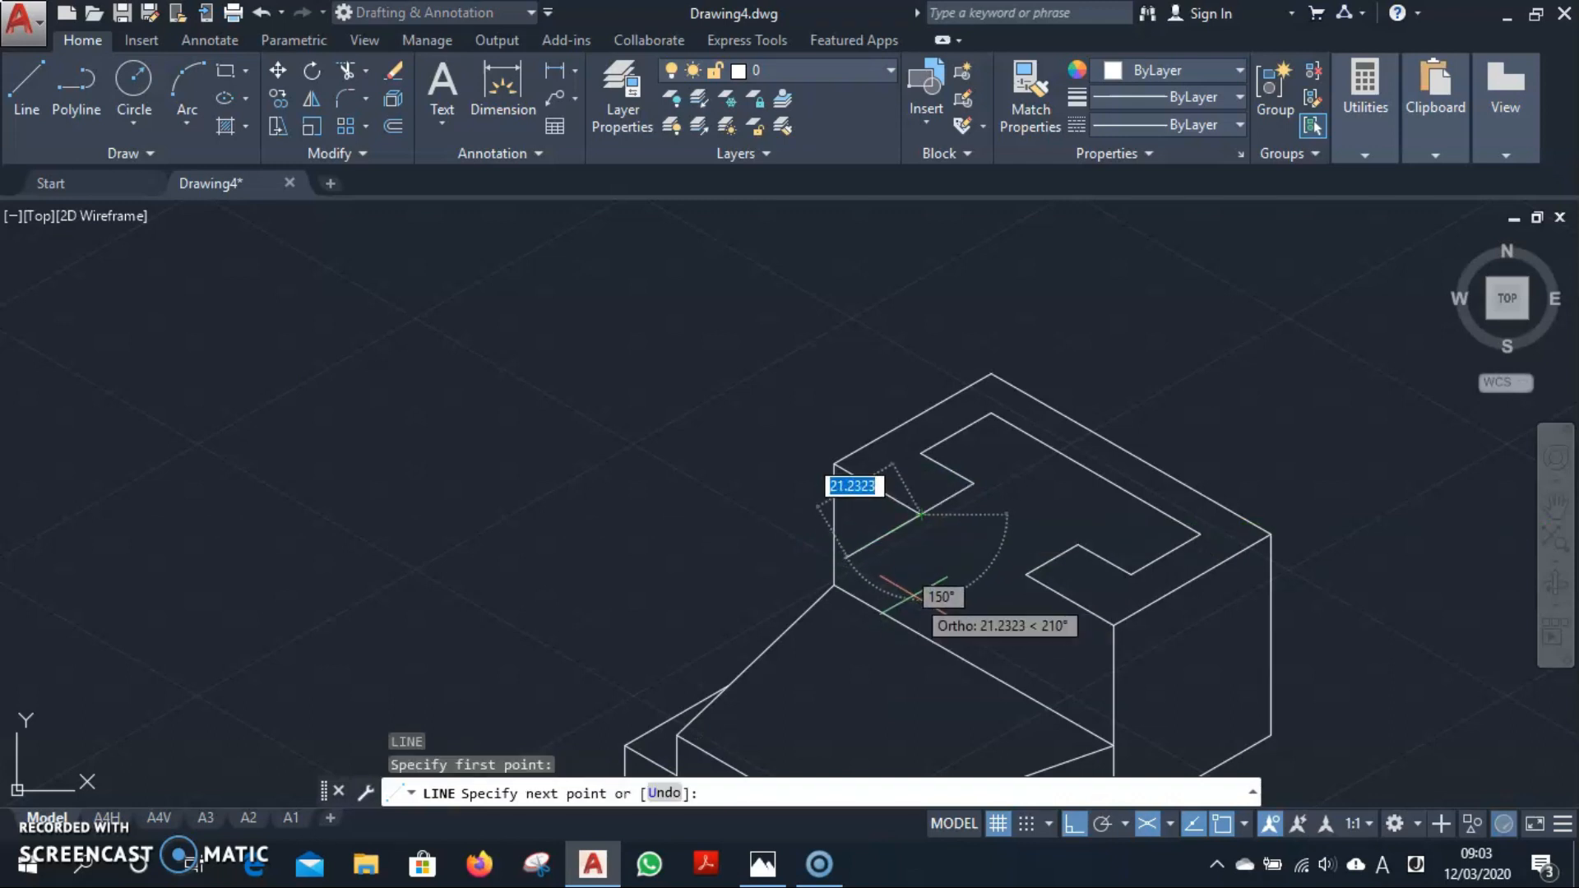
{"action": "key", "text": "F5"}
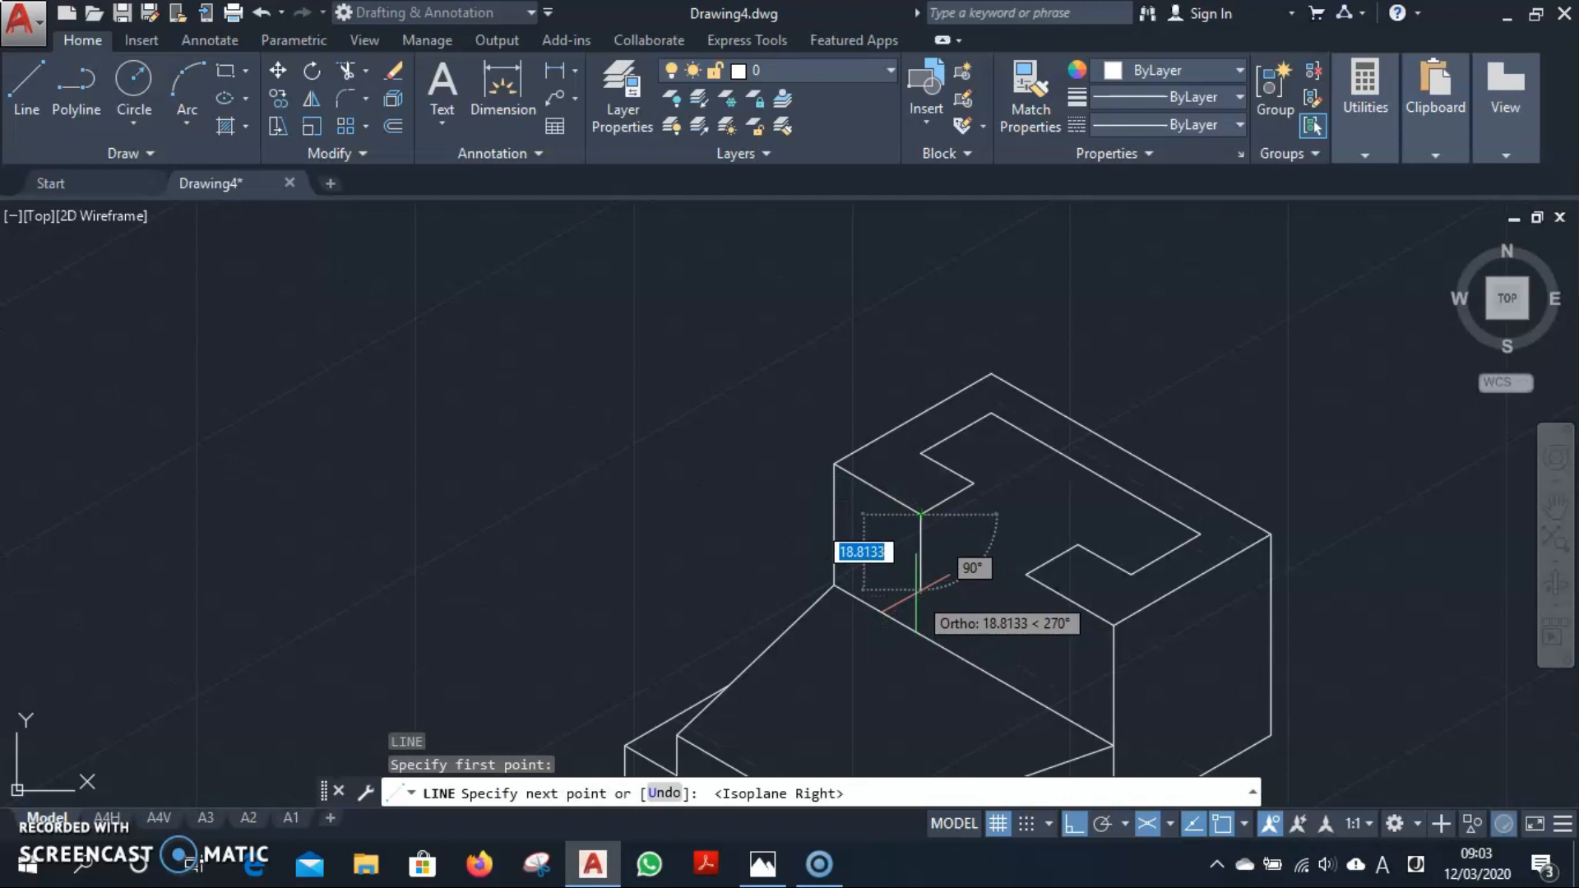
{"action": "type", "text": "10"}
{"action": "key", "text": "Return"}
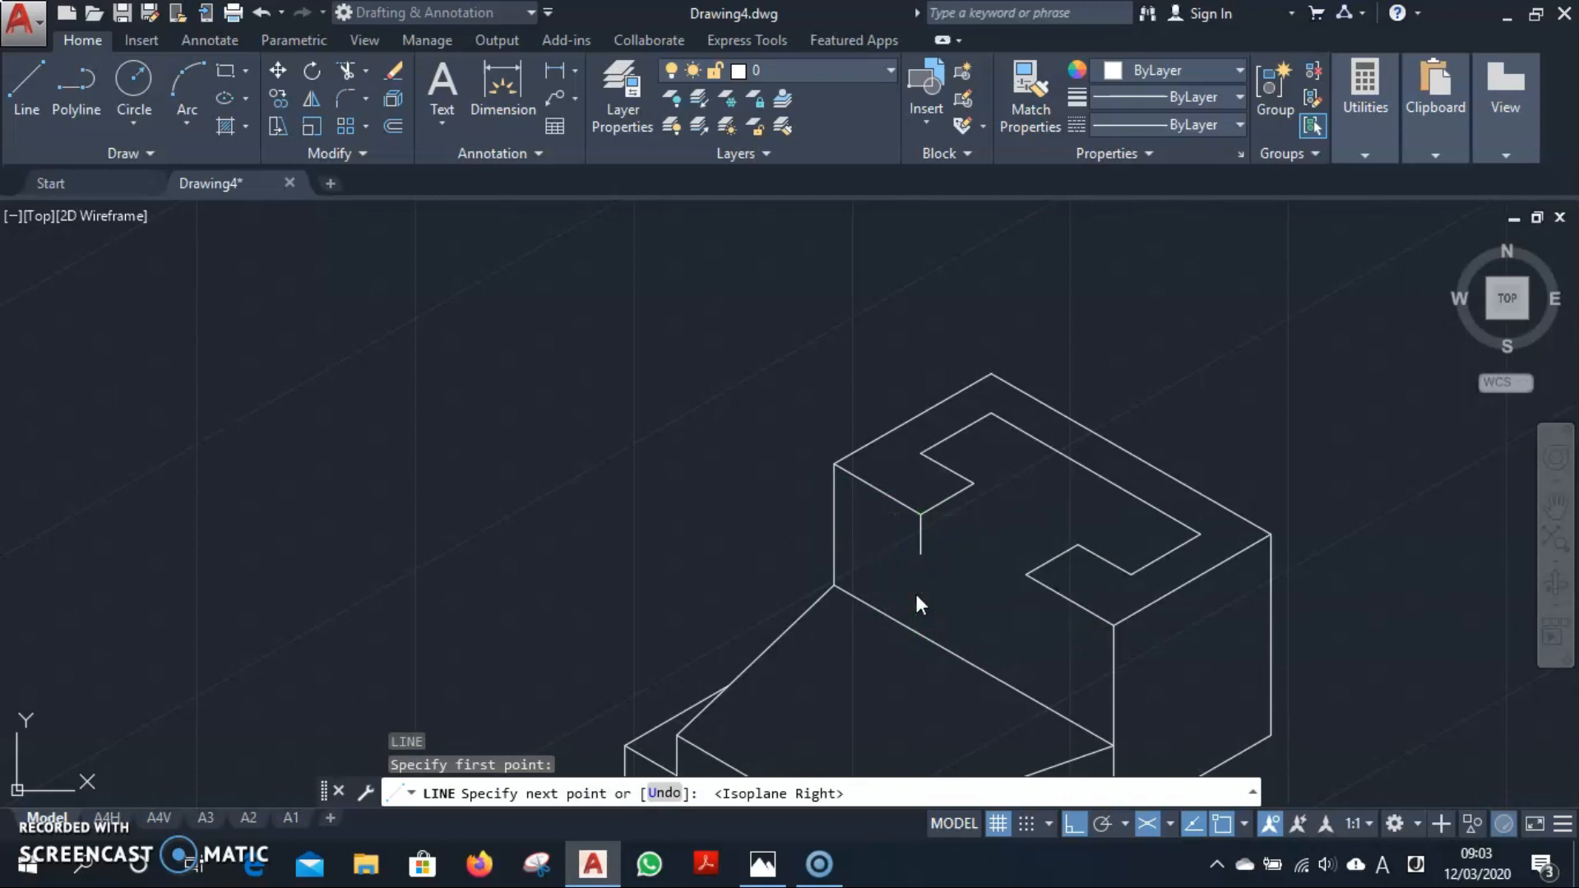
Continue in the left isoplane with a 30-unit line at 330°, and close it up to the opening's opposite corner.
{"action": "key", "text": "F5"}
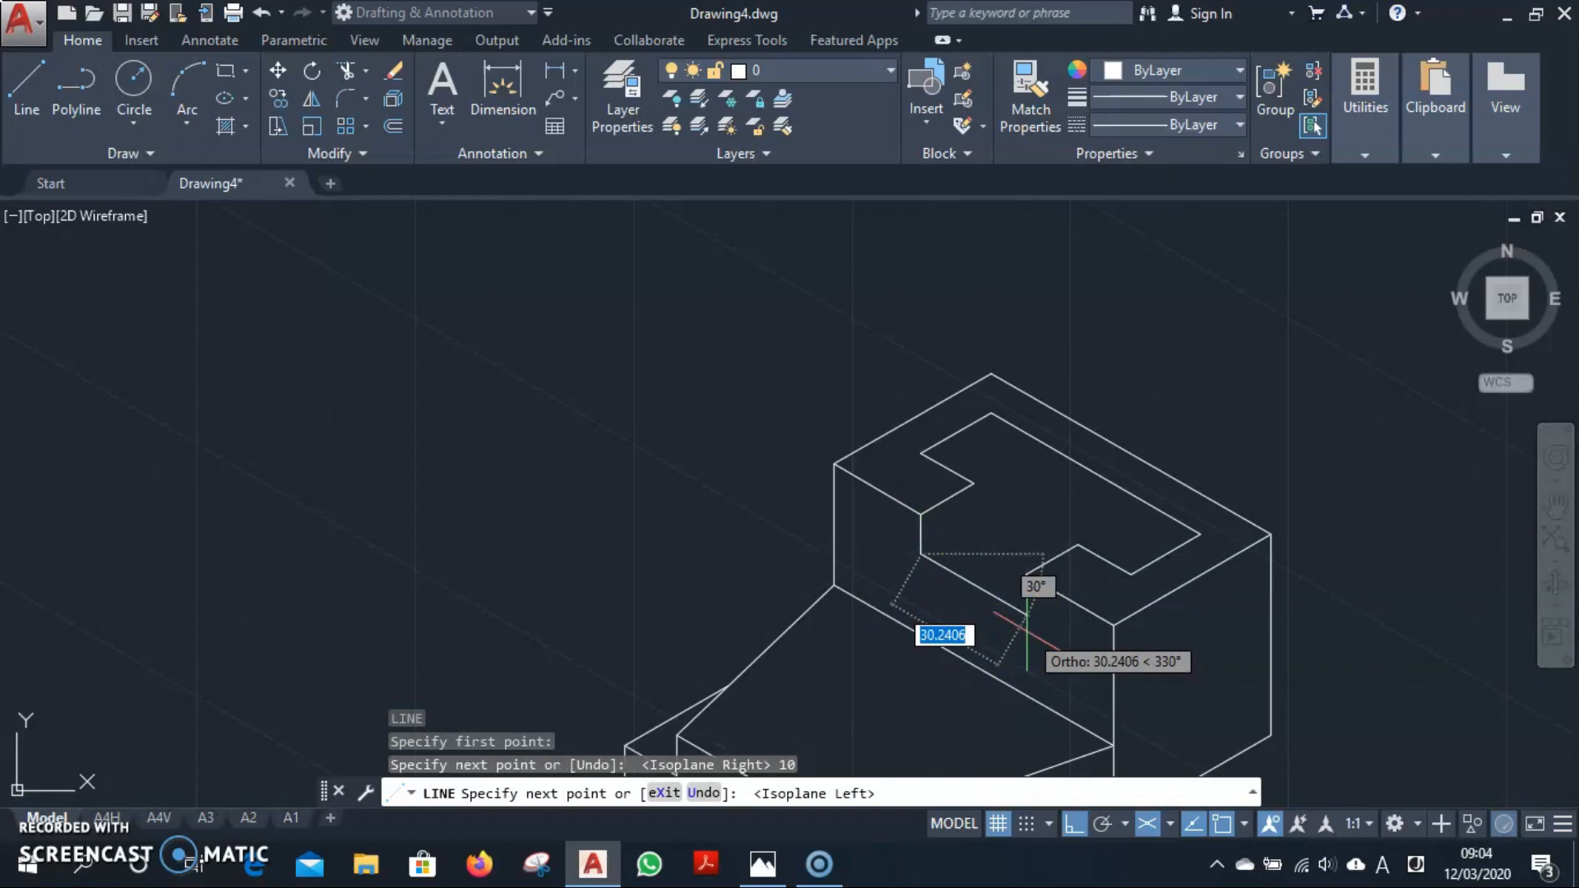
{"action": "type", "text": "30"}
{"action": "key", "text": "Return"}
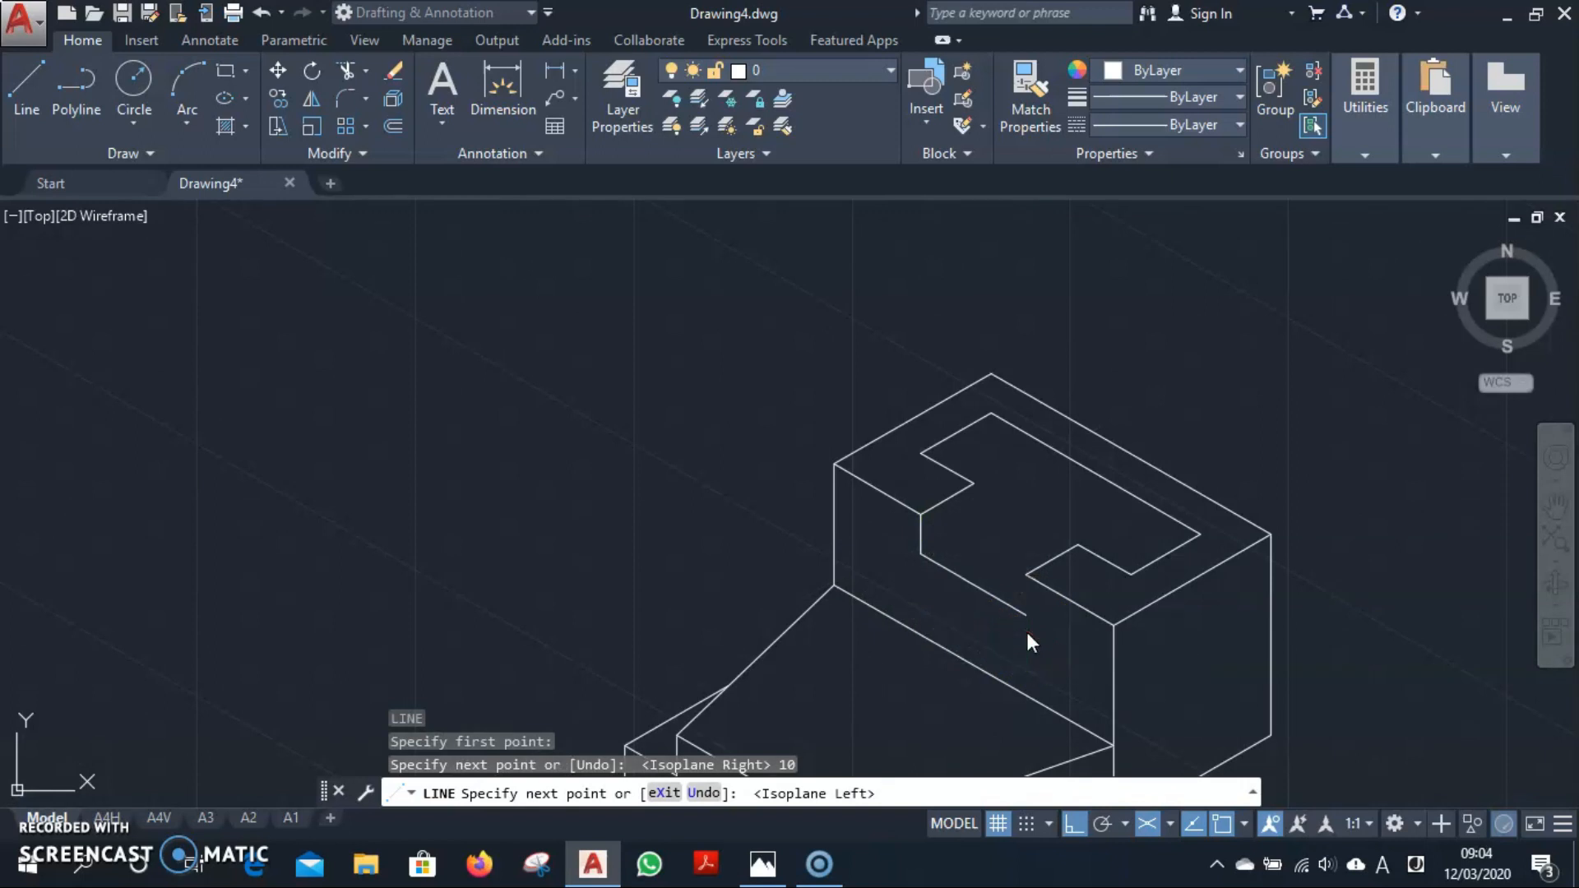
{"action": "key", "text": "F5"}
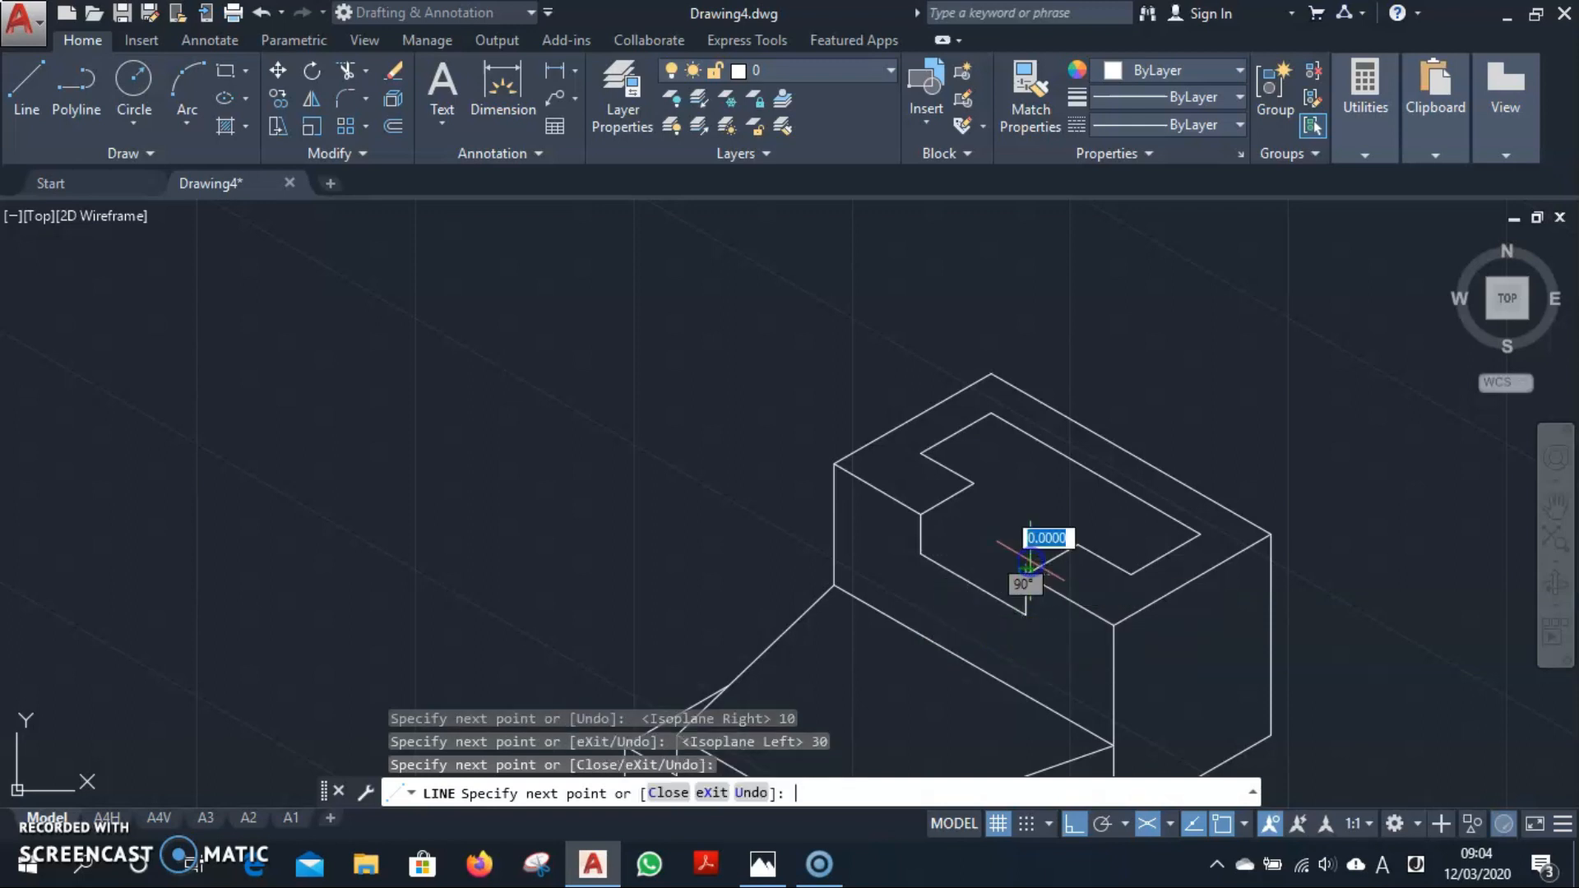
{"action": "key", "text": "Escape"}
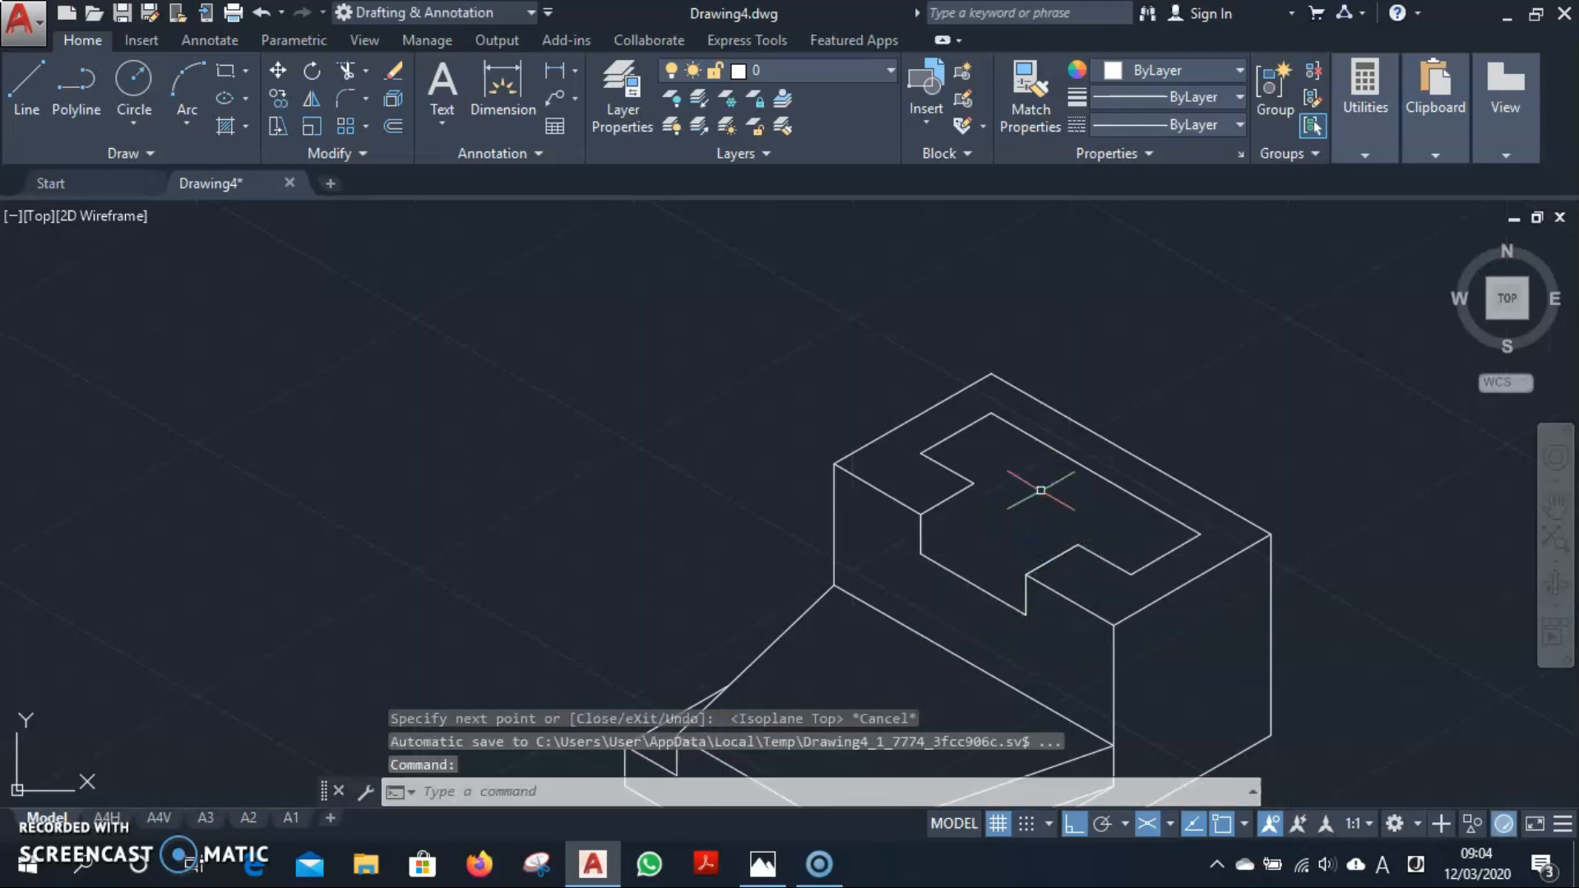
Copy the recess's short end edge nearest the upright's outer side face 10 units at 150°.
{"action": "scroll", "coordinate": [1103, 504], "scroll_direction": "up", "scroll_amount": 2}
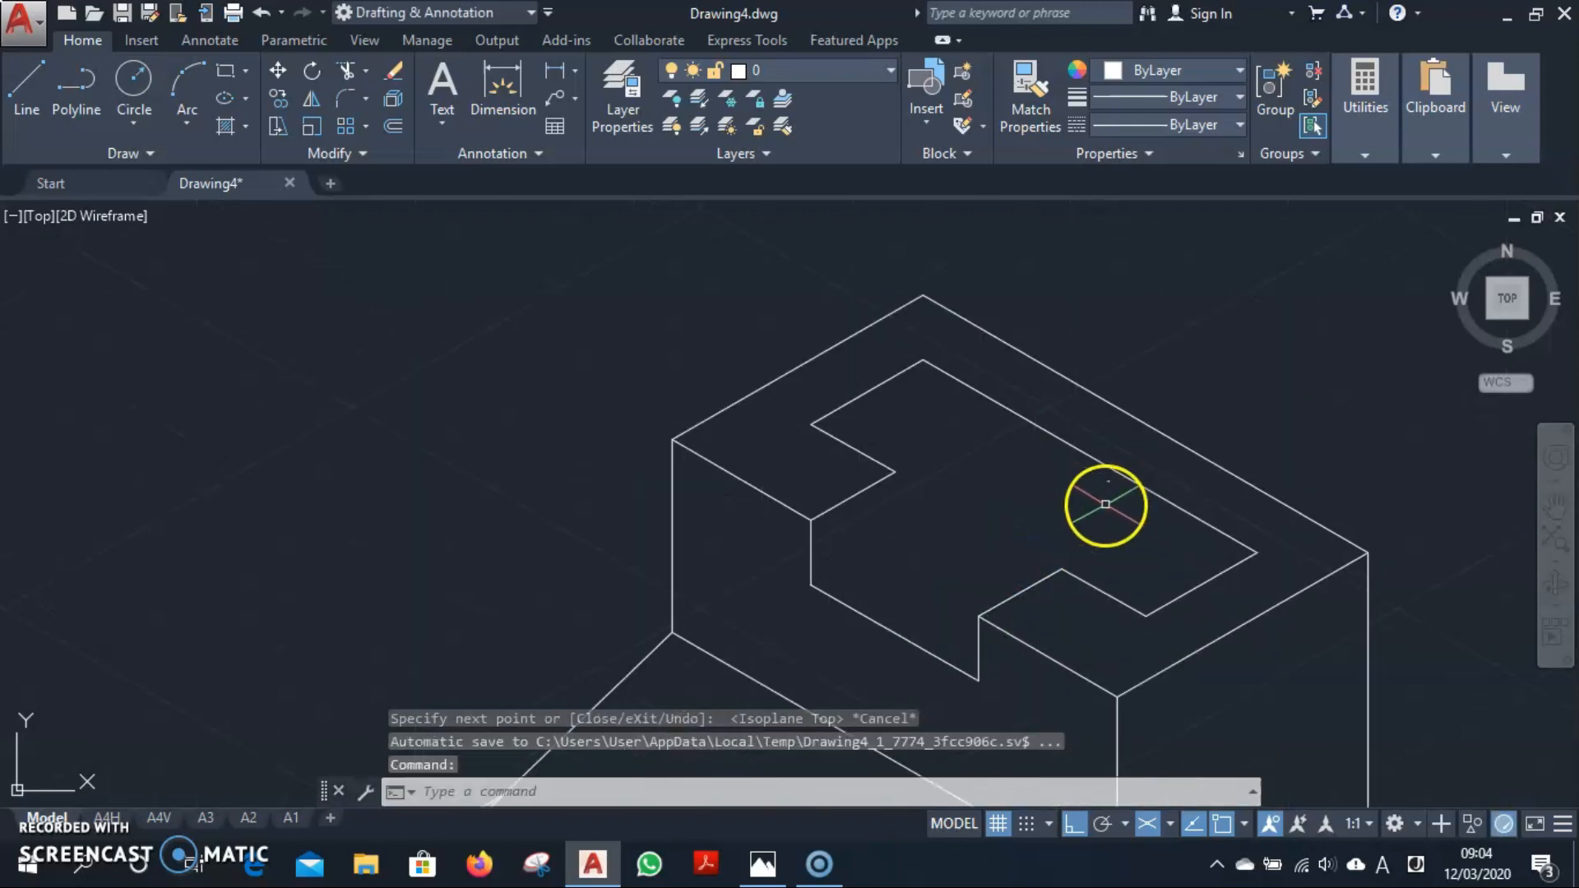
{"action": "left_click", "coordinate": [1185, 597]}
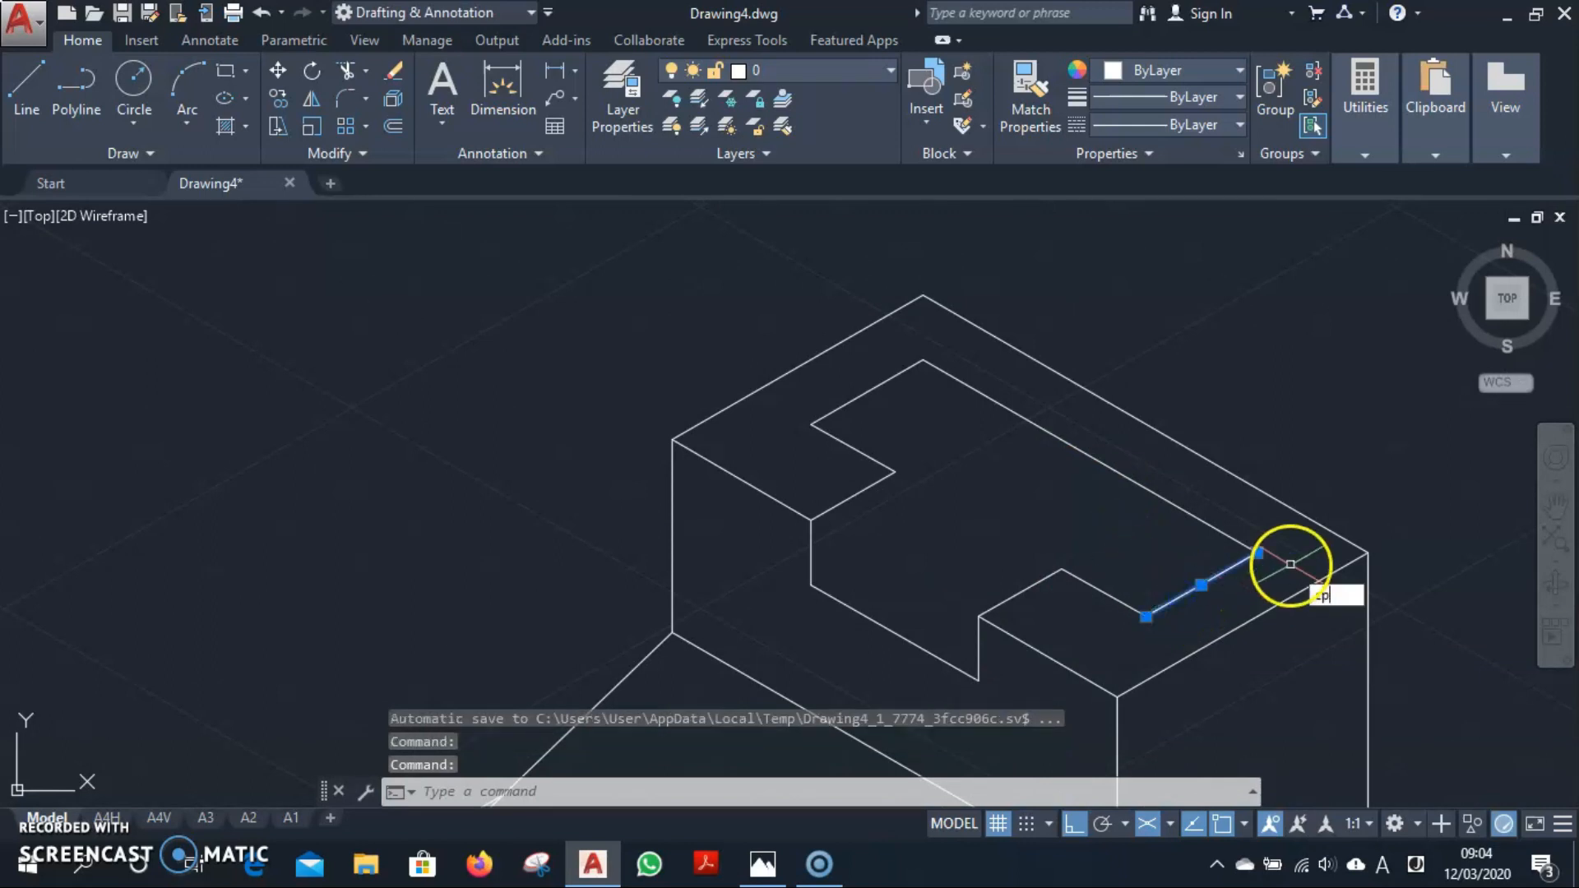
{"action": "type", "text": "co"}
{"action": "key", "text": "Return"}
{"action": "left_click", "coordinate": [1361, 450]}
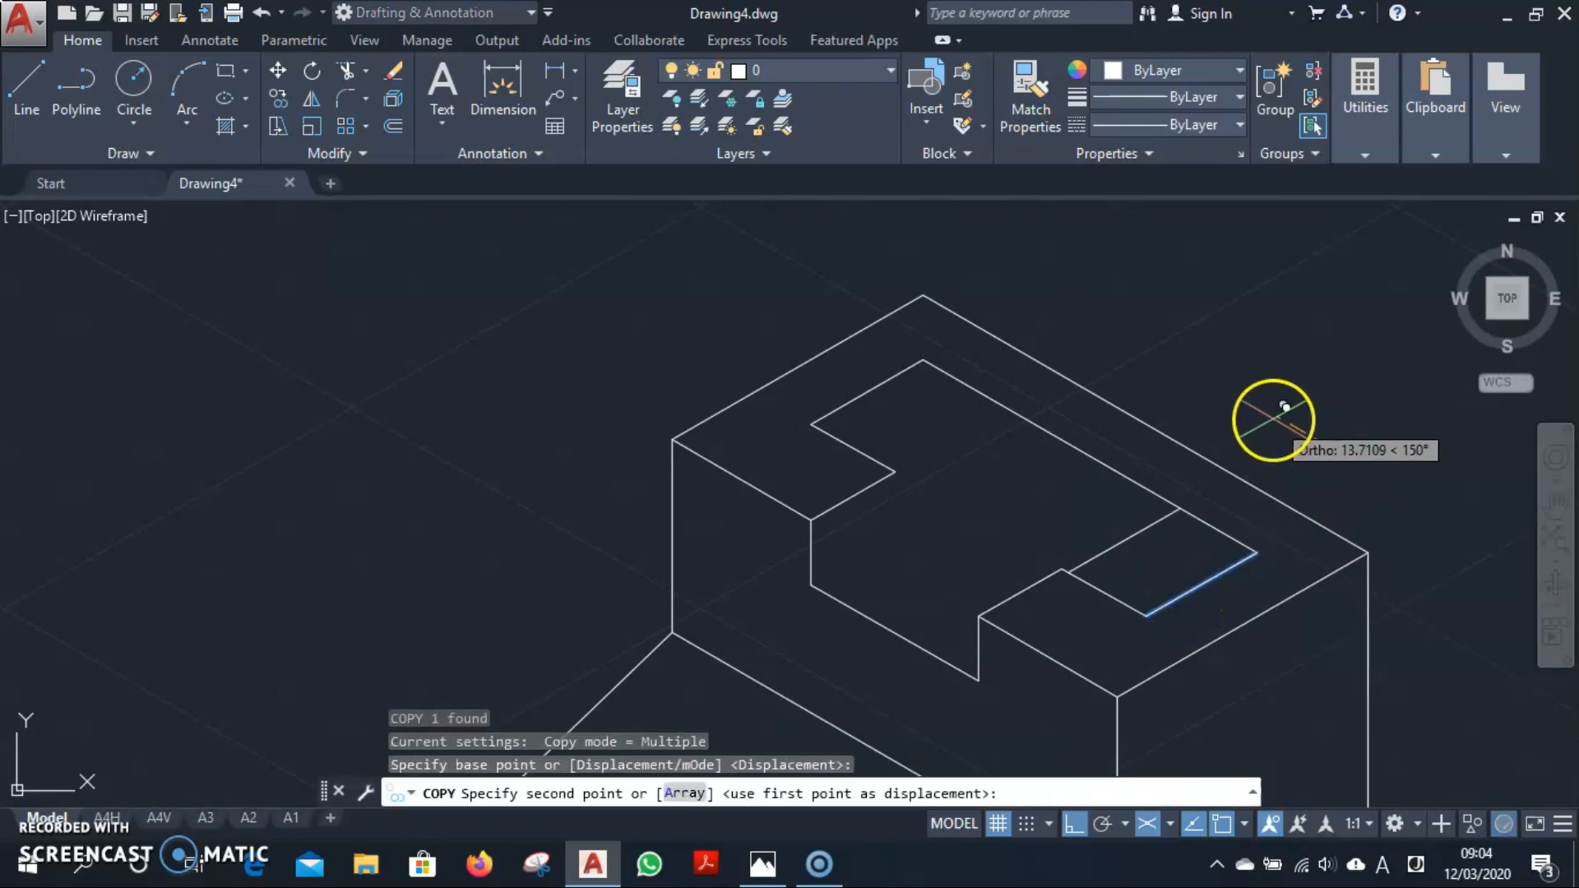
{"action": "type", "text": "10"}
{"action": "key", "text": "Return"}
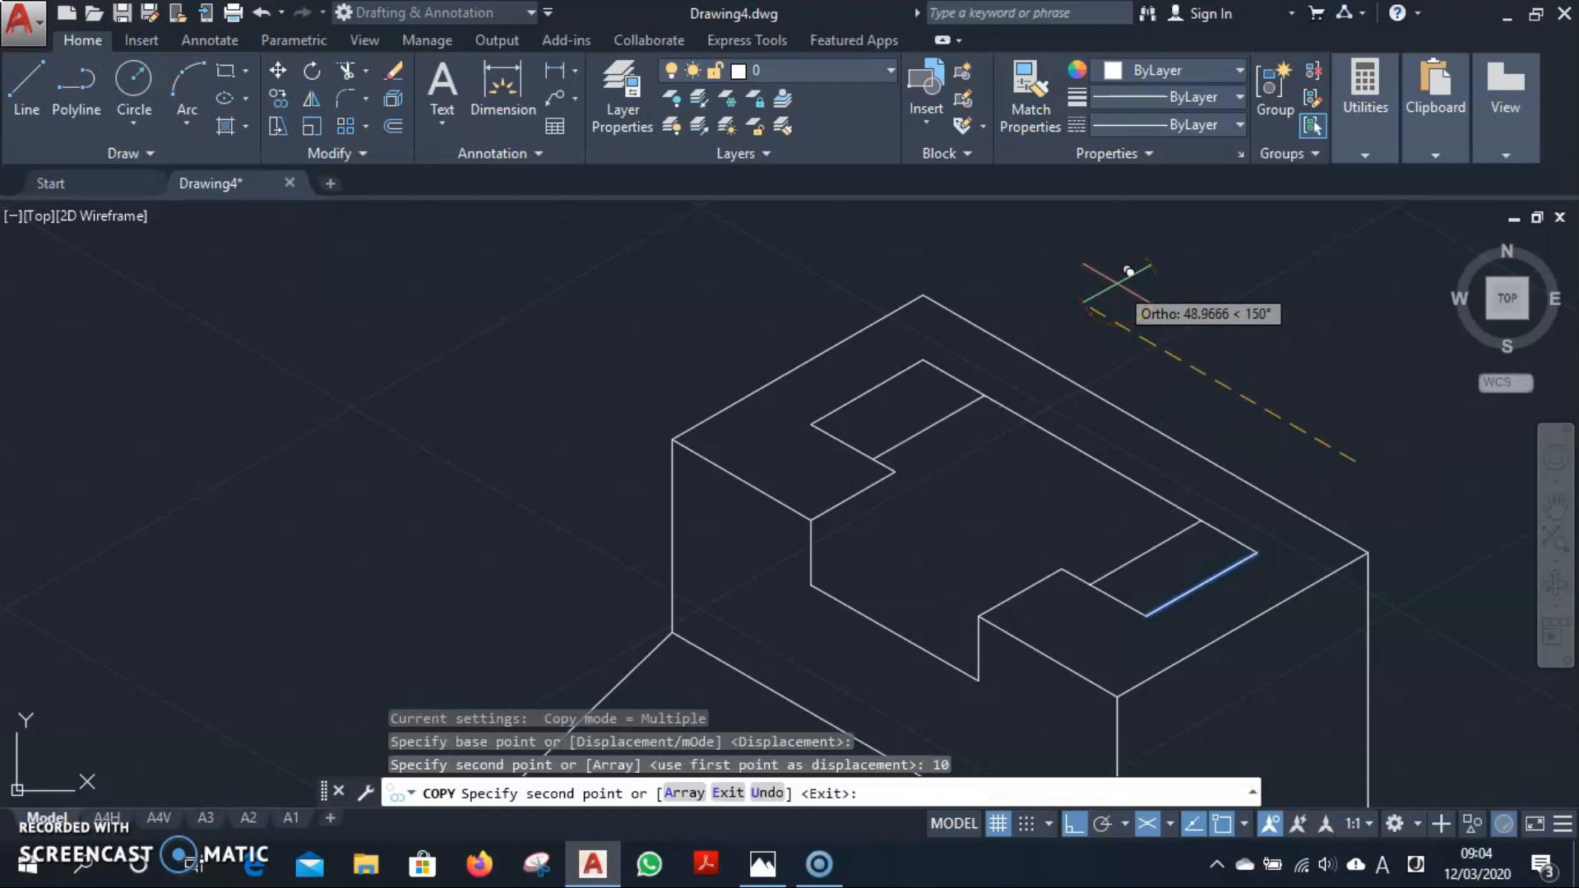
{"action": "key", "text": "Escape"}
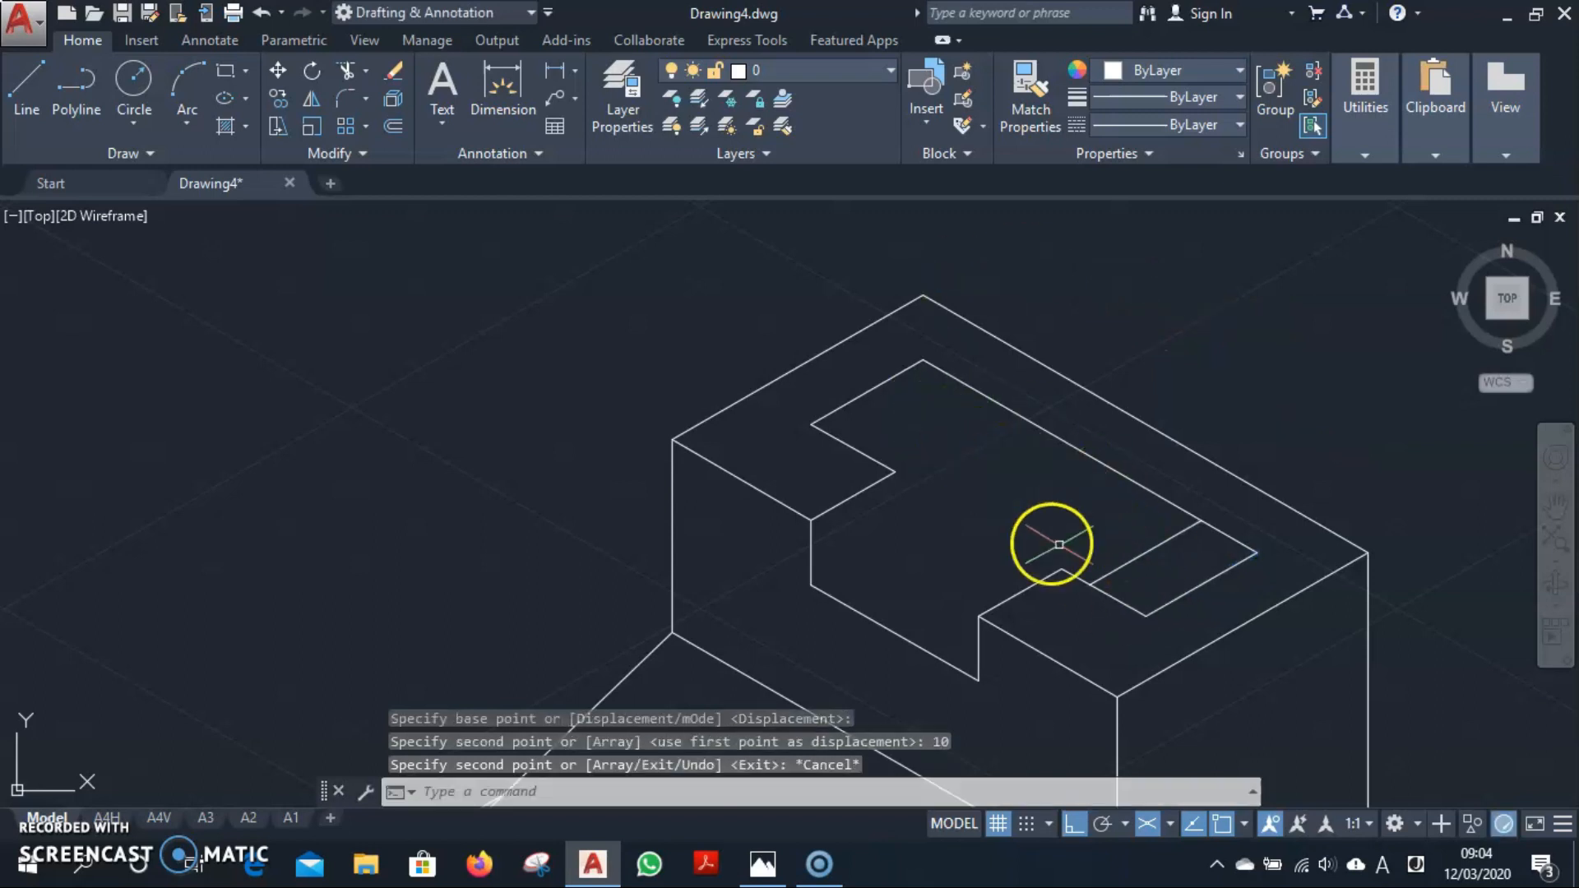
Copy the duplicated recess edge a further 10 units at 150°.
{"action": "left_click", "coordinate": [1126, 564]}
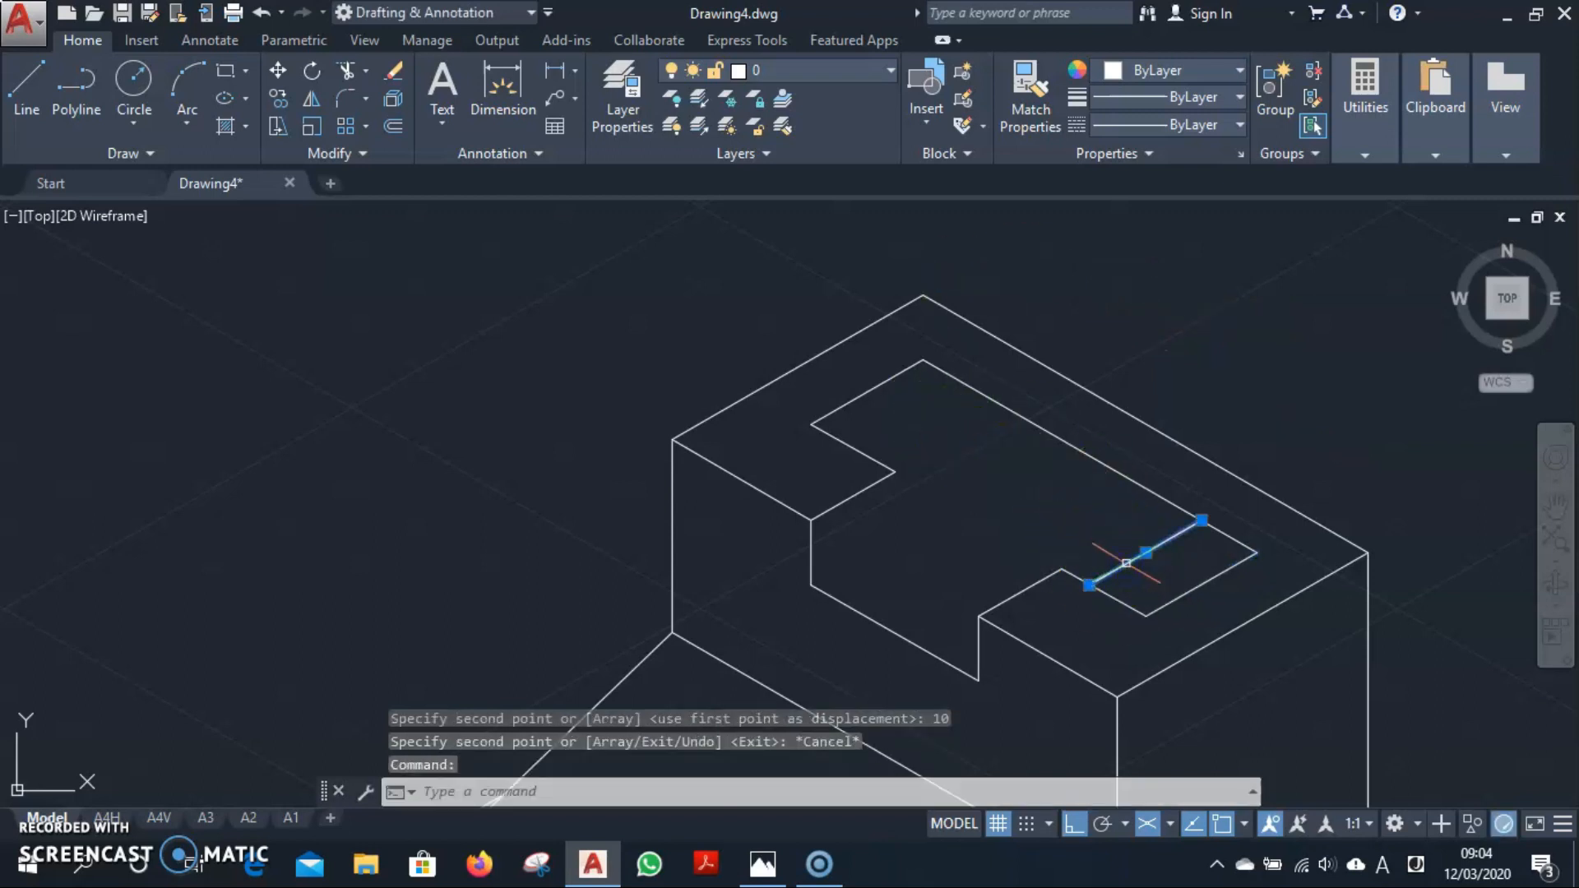
{"action": "key", "text": "Return"}
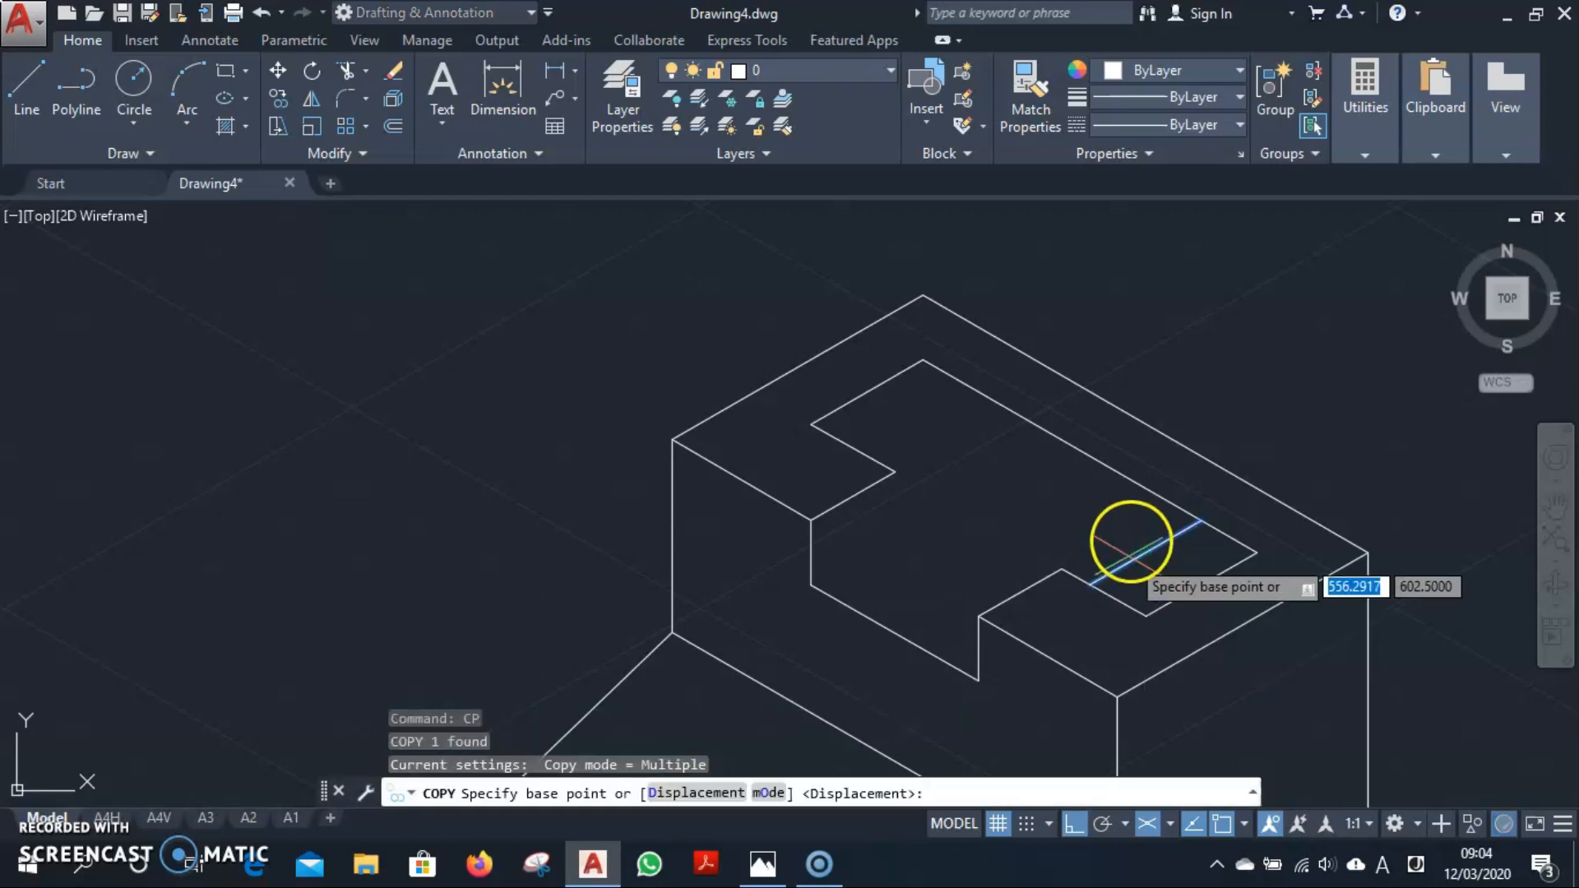
{"action": "left_click", "coordinate": [1338, 422]}
{"action": "type", "text": "10"}
{"action": "key", "text": "Return"}
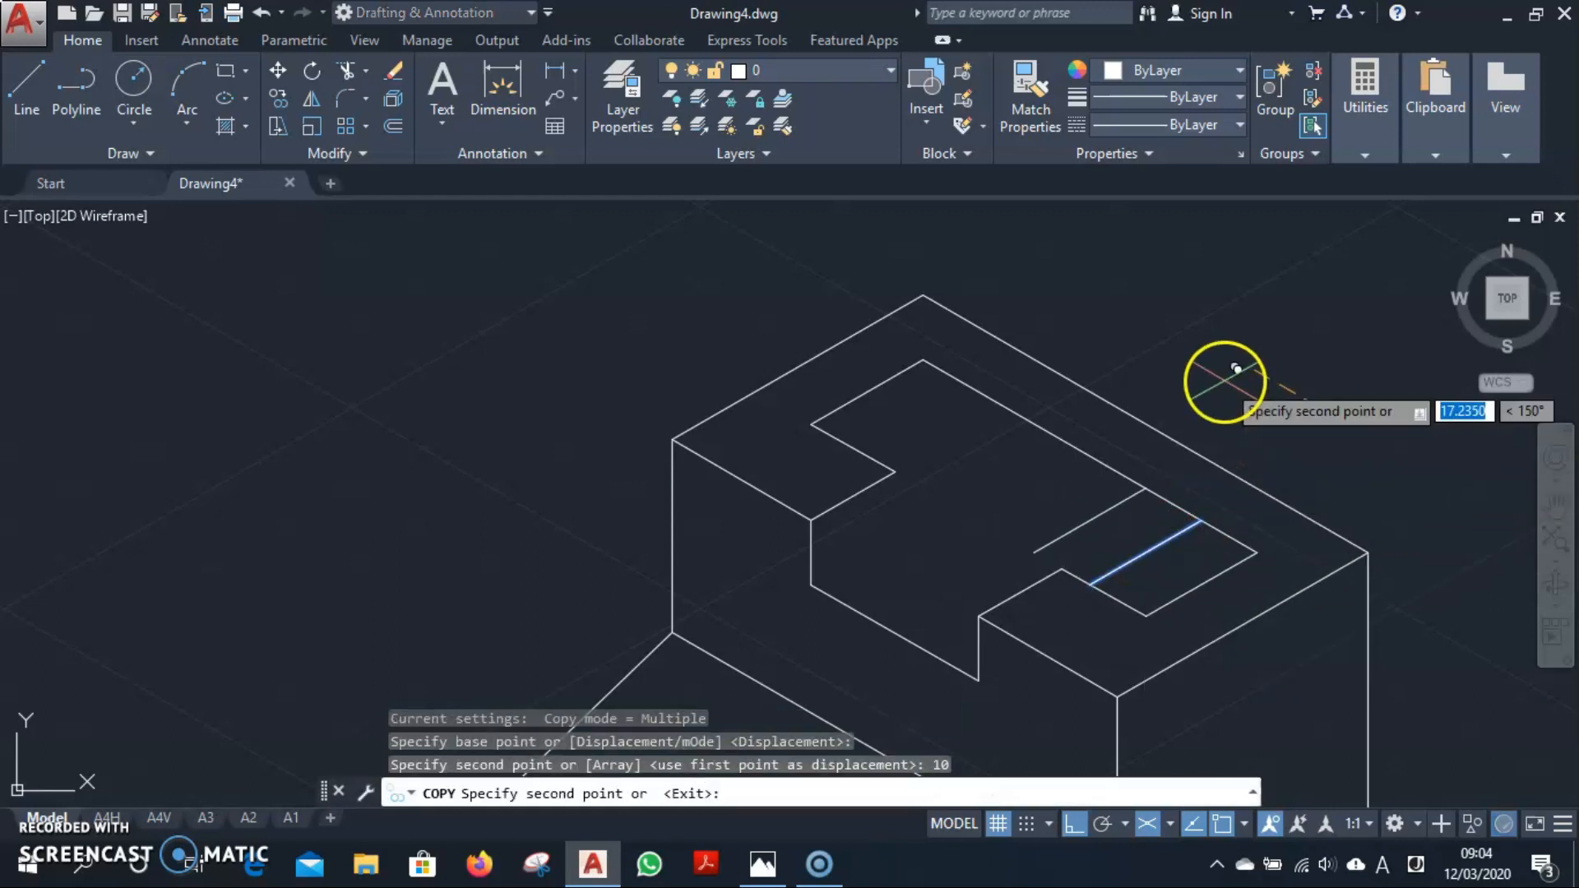
{"action": "key", "text": "Escape"}
Draw a horizontal diagonal from the second copied edge's free lower end to the recess's far inner corner.
{"action": "type", "text": "l"}
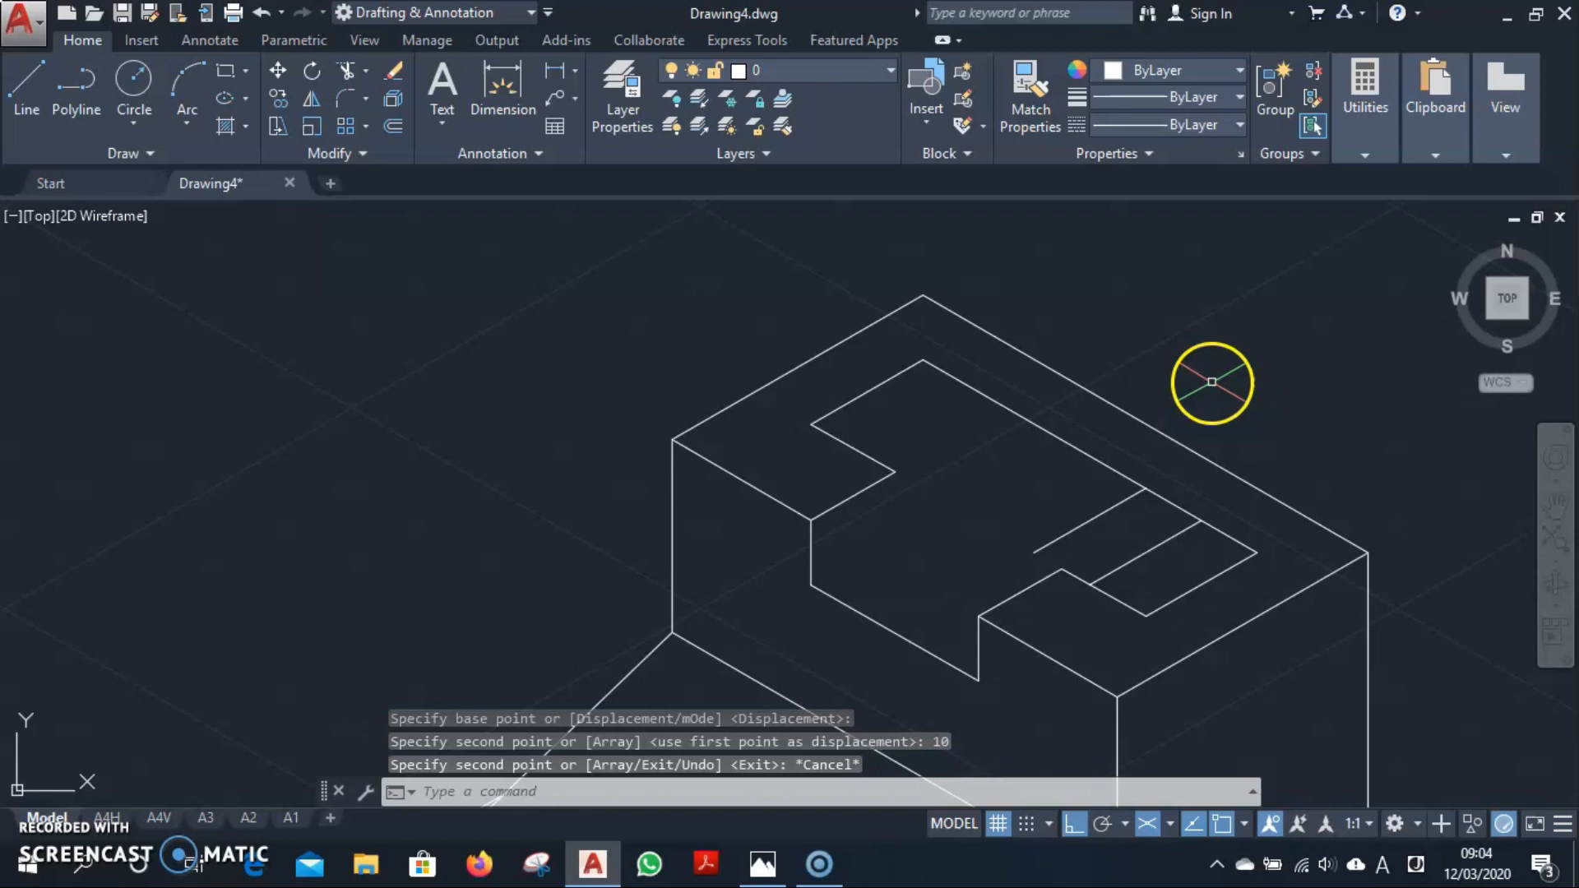
{"action": "key", "text": "Return"}
{"action": "left_click", "coordinate": [1082, 548]}
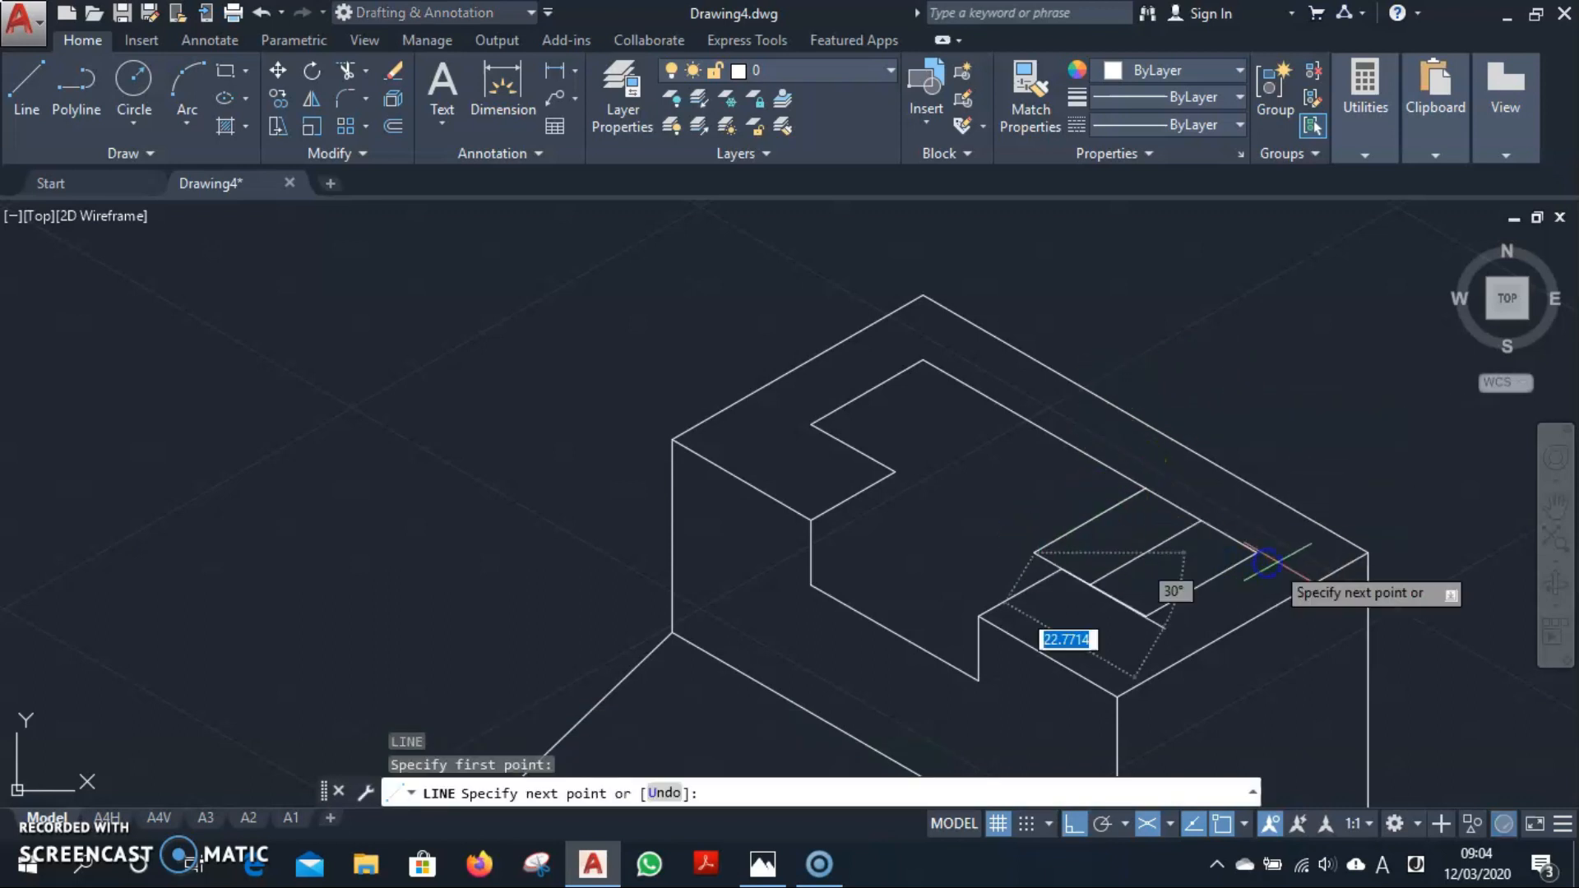
{"action": "left_click", "coordinate": [1258, 552]}
{"action": "key", "text": "Escape"}
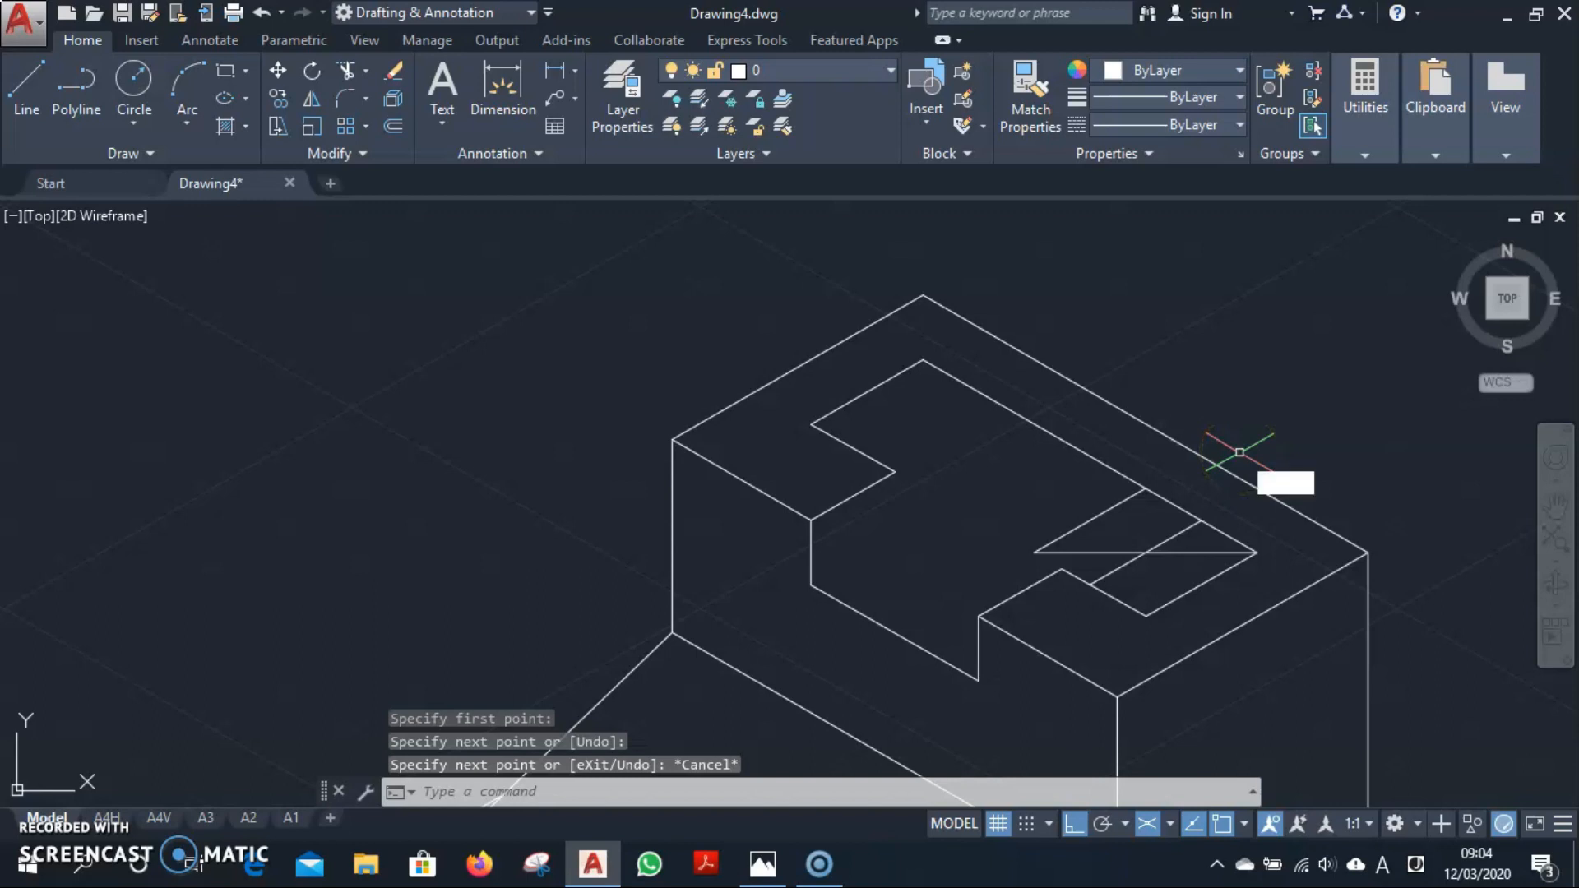
Draw a construction line from the second copied edge's upper end to the first copied edge's lower end.
{"action": "type", "text": "l"}
{"action": "key", "text": "Return"}
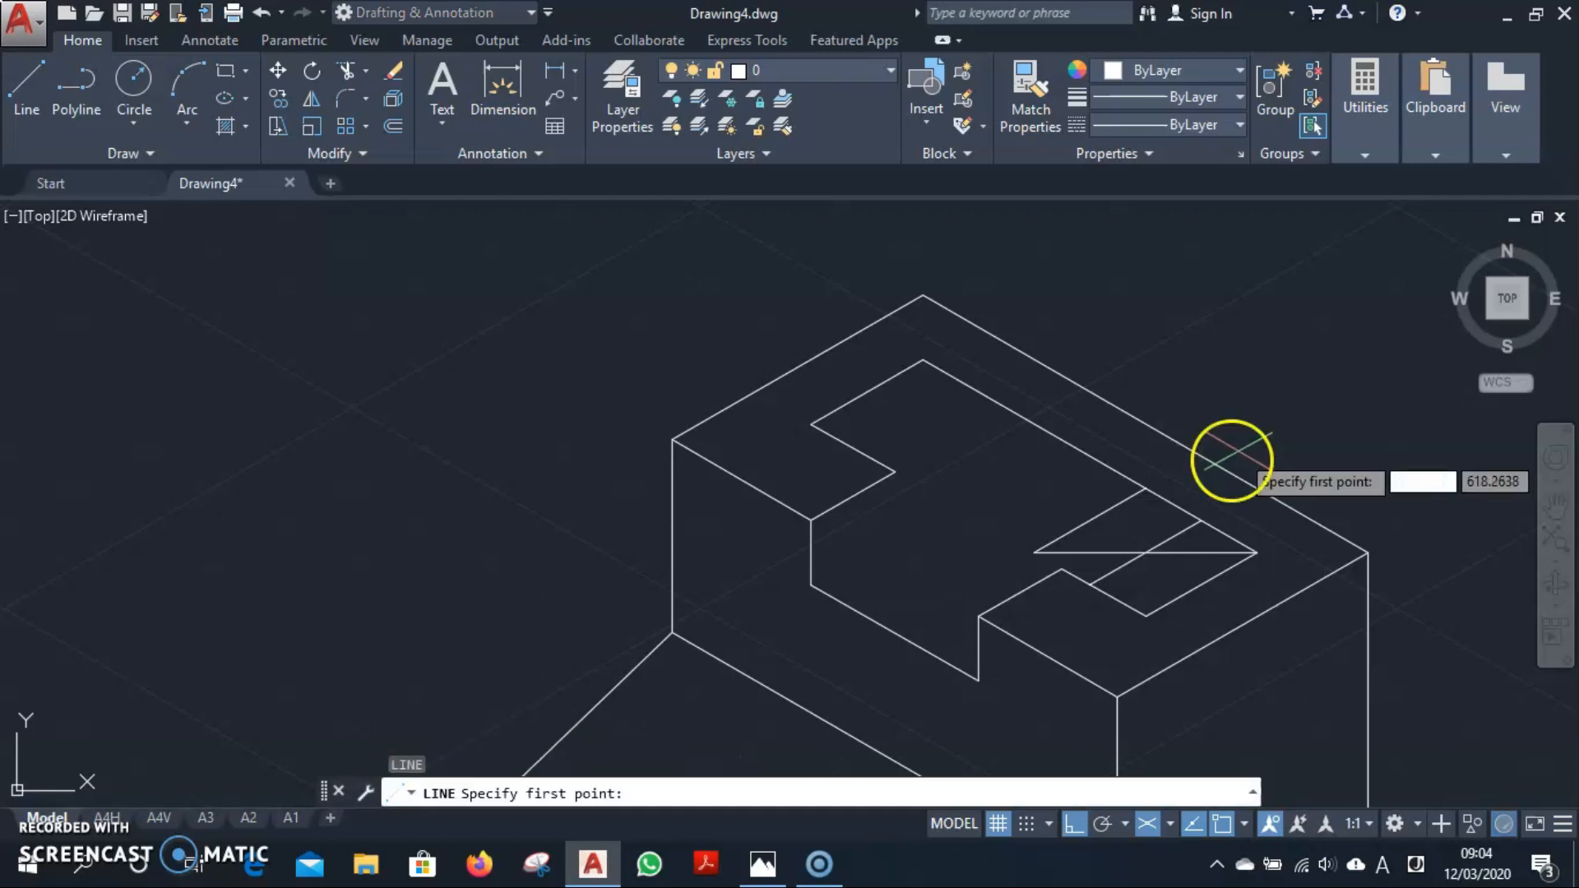
{"action": "left_click", "coordinate": [1145, 488]}
{"action": "left_click", "coordinate": [1091, 577]}
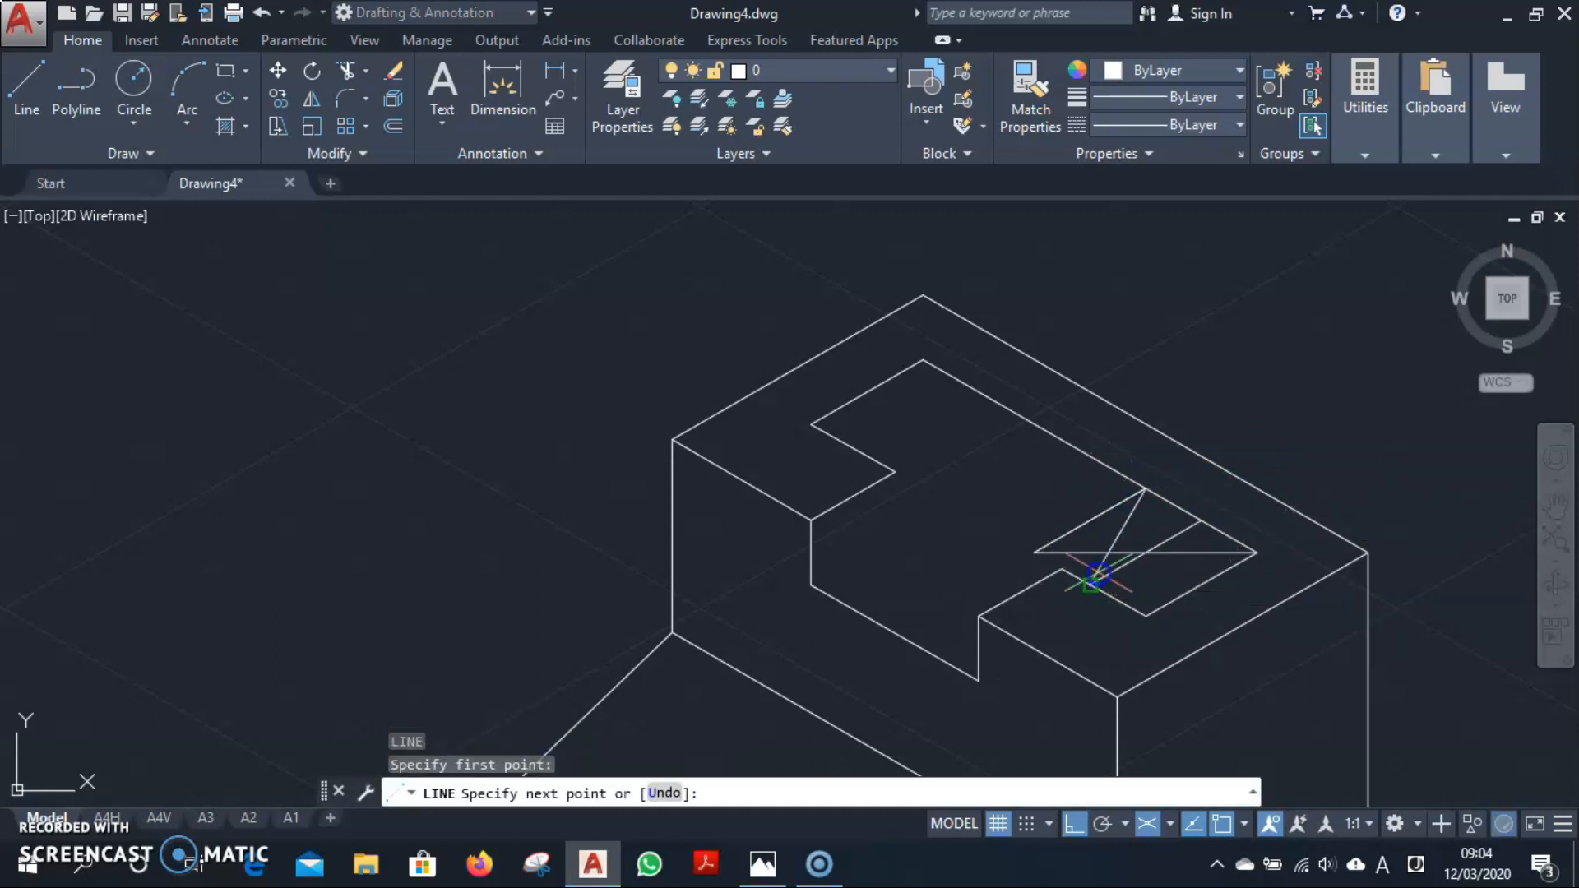
{"action": "key", "text": "Escape"}
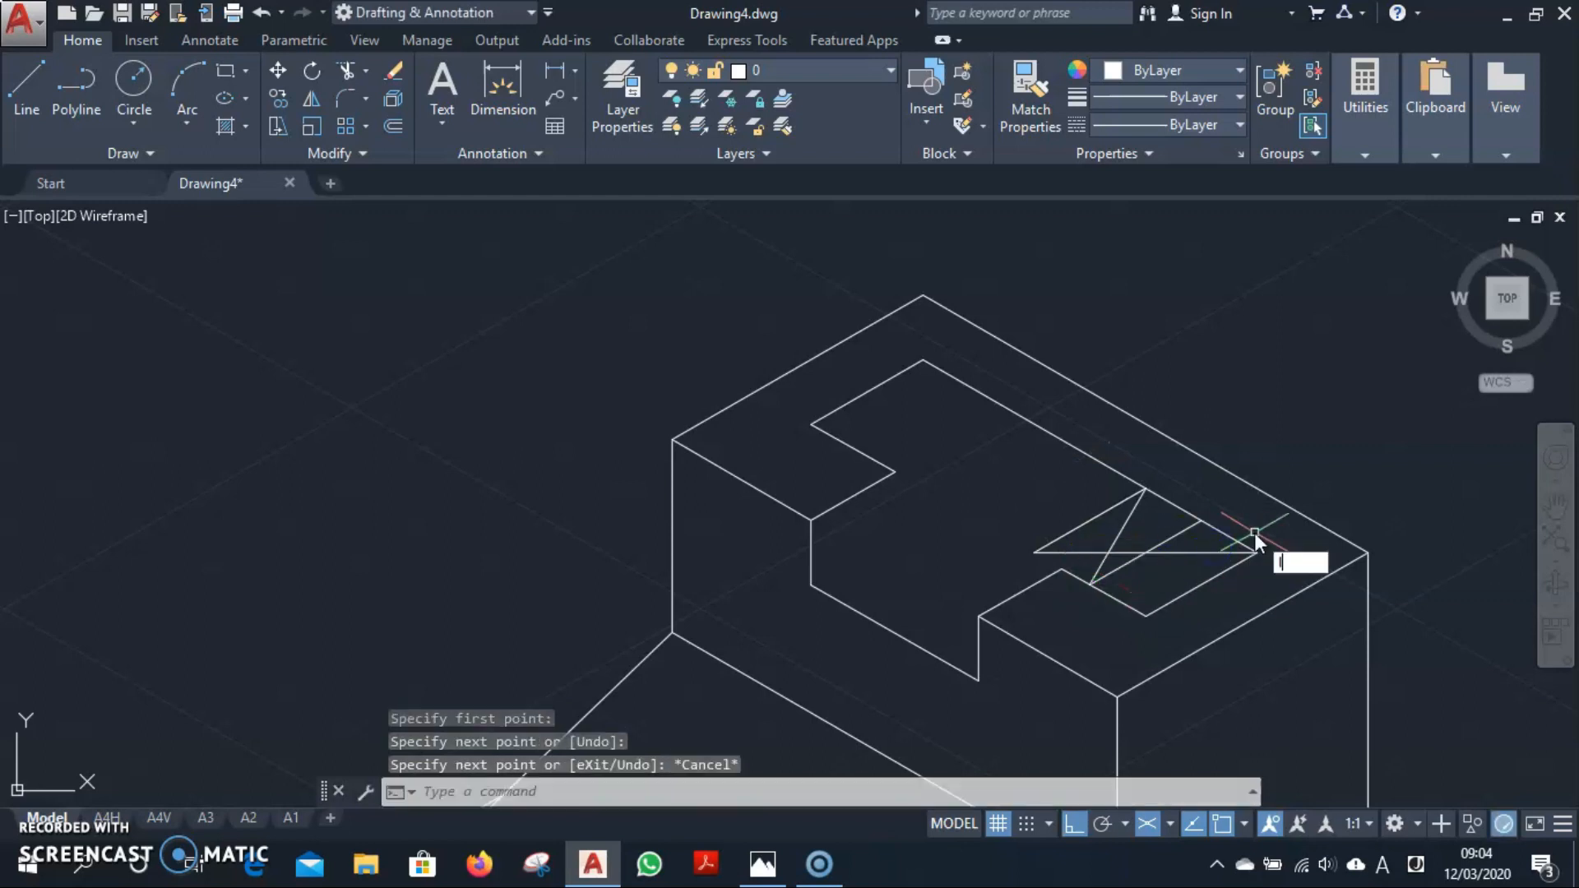
{"action": "type", "text": "l"}
{"action": "key", "text": "Return"}
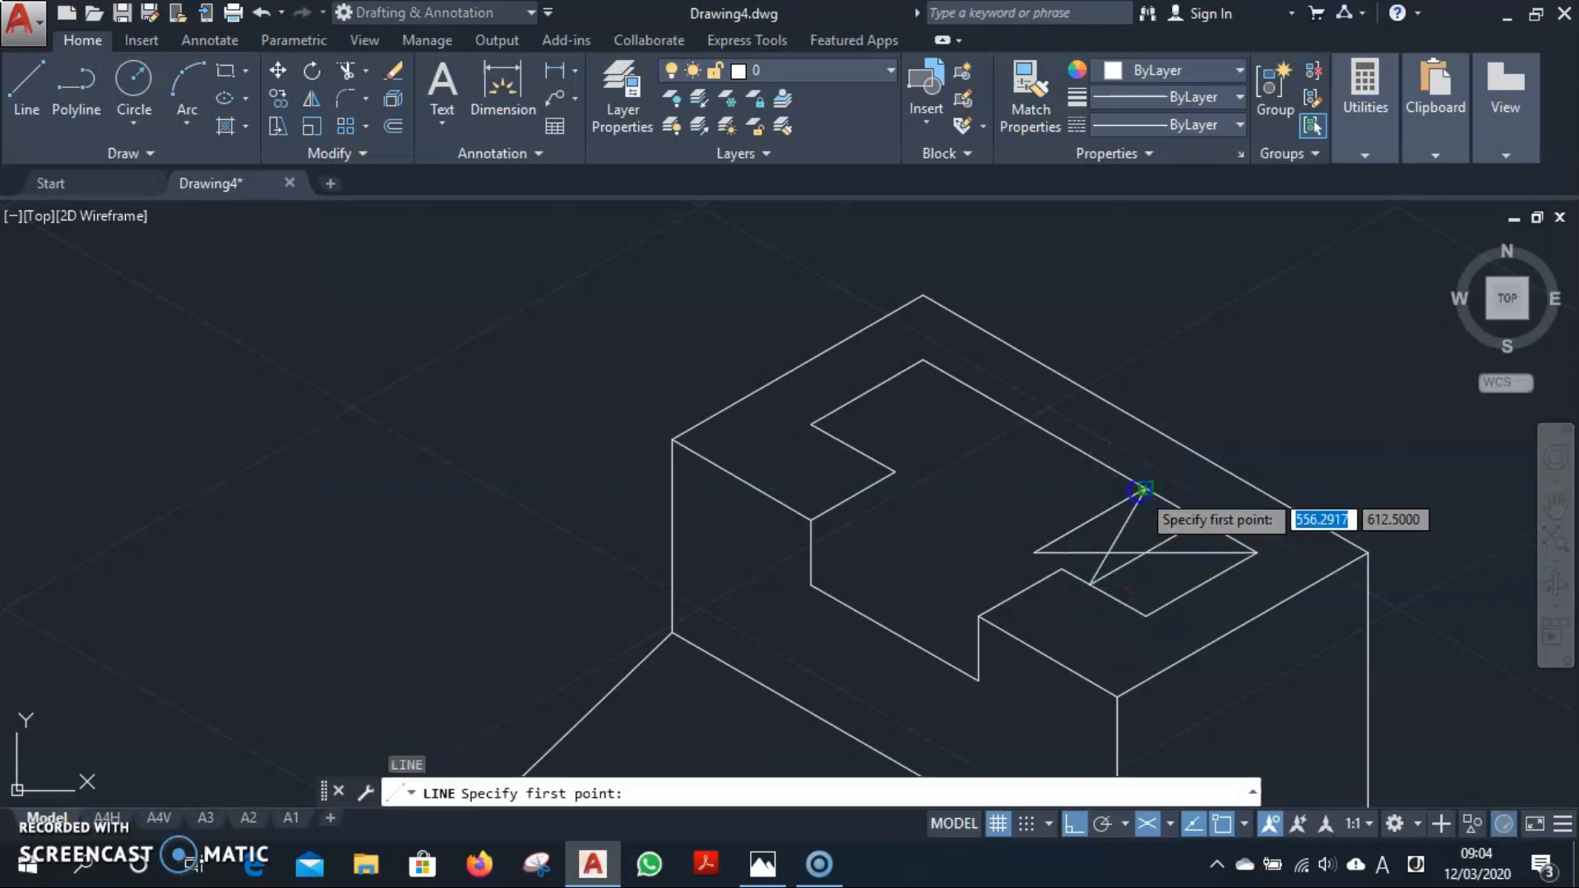
{"action": "left_click", "coordinate": [1140, 490]}
{"action": "key", "text": "Escape"}
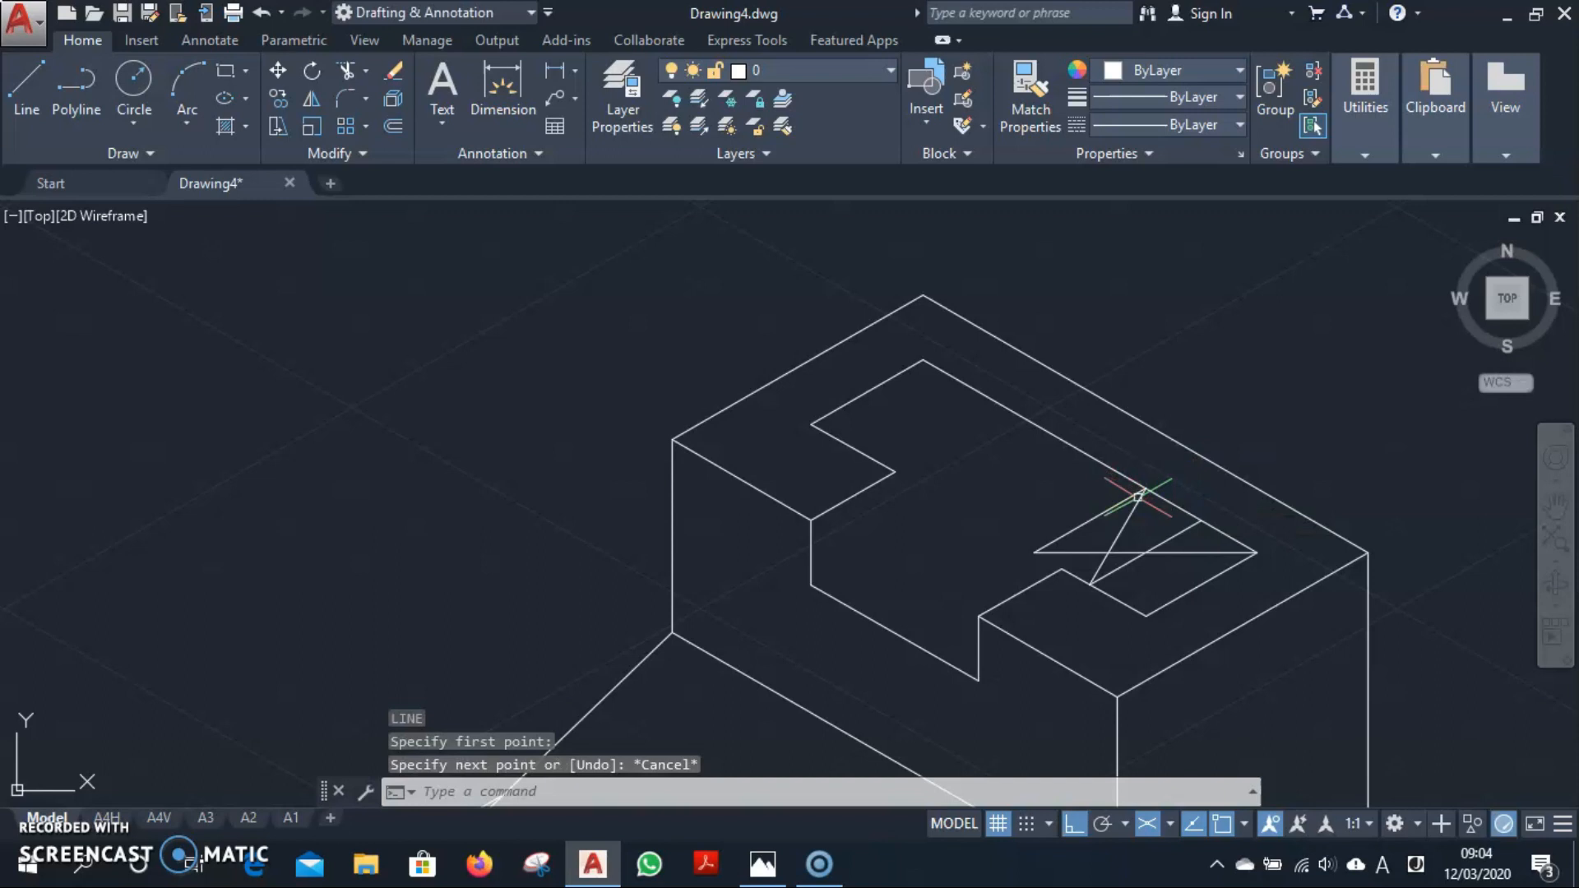
{"action": "key", "text": "Escape"}
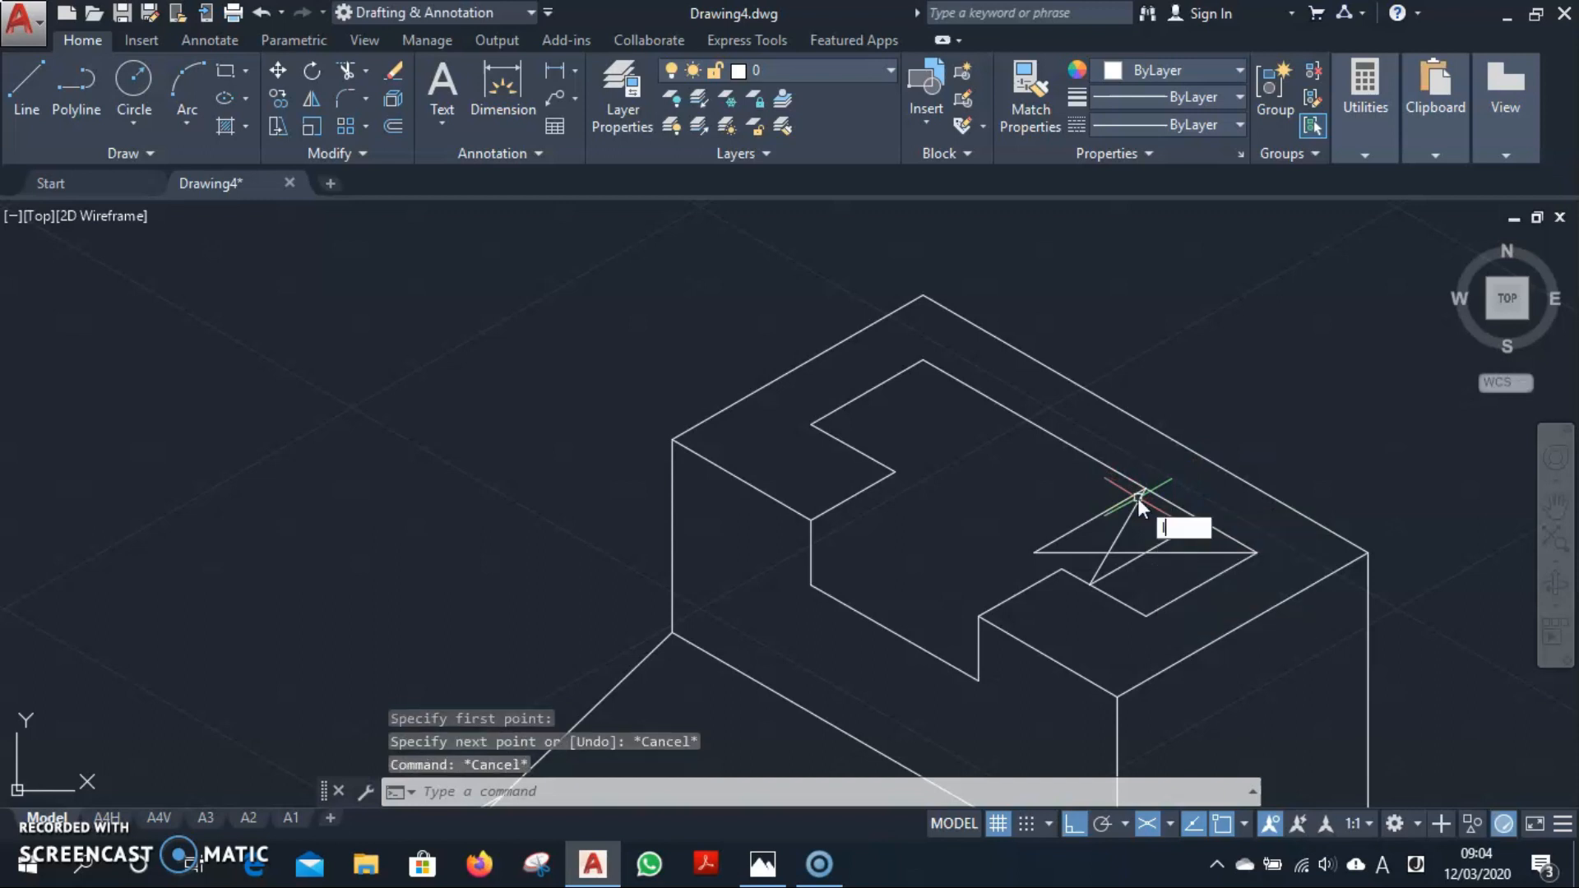
Draw a construction line from the second copied edge's upper end to the midpoint of the recess's original short end edge.
{"action": "type", "text": "l"}
{"action": "key", "text": "Return"}
{"action": "left_click", "coordinate": [1142, 491]}
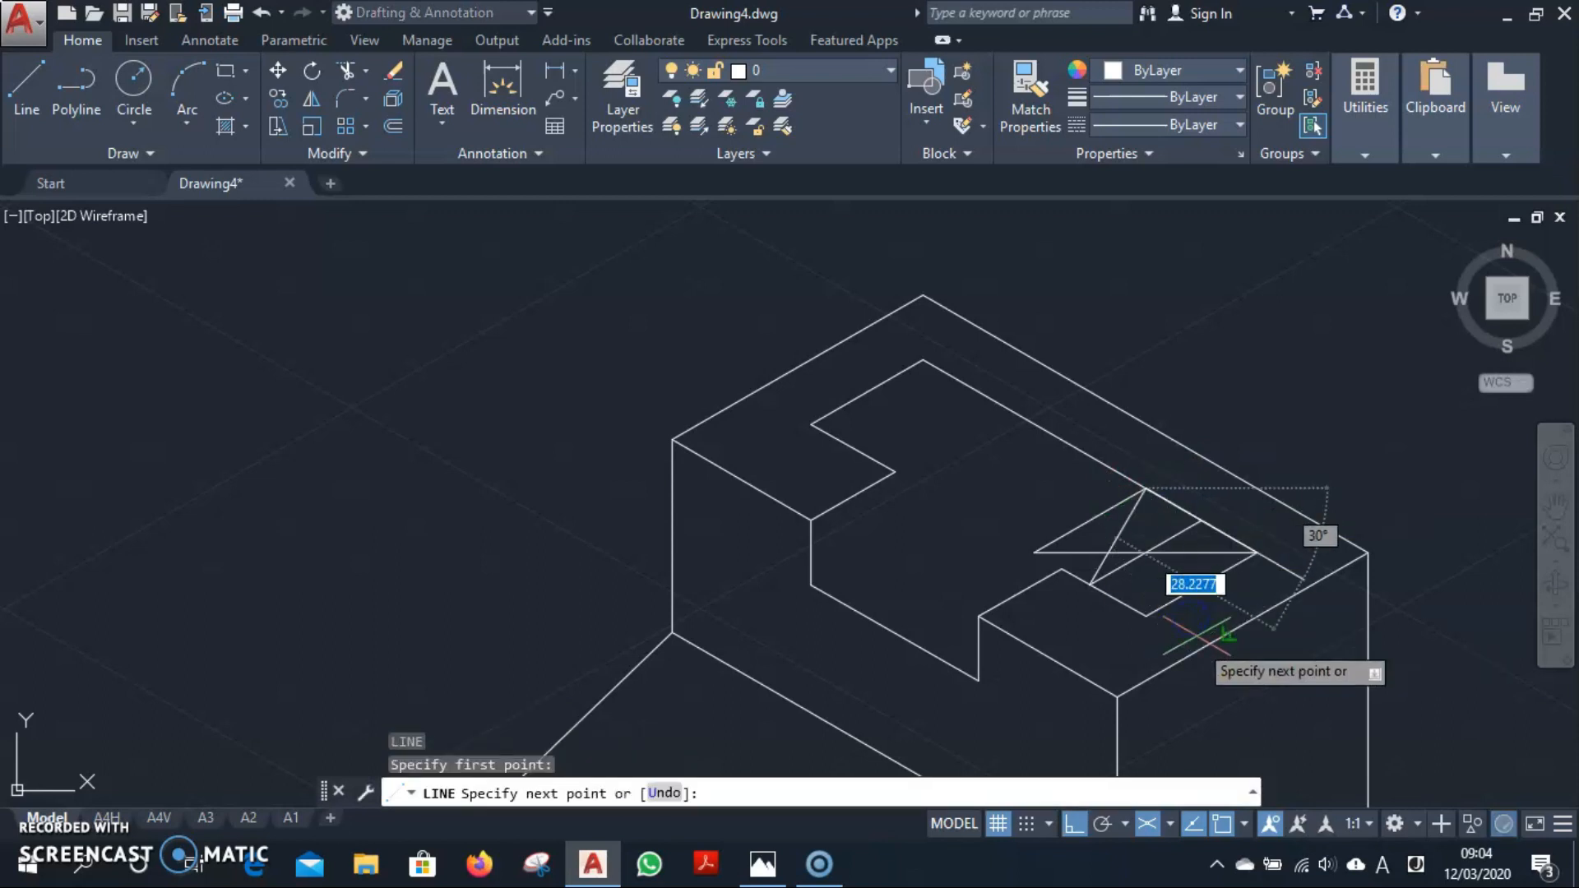
{"action": "left_click", "coordinate": [1190, 585]}
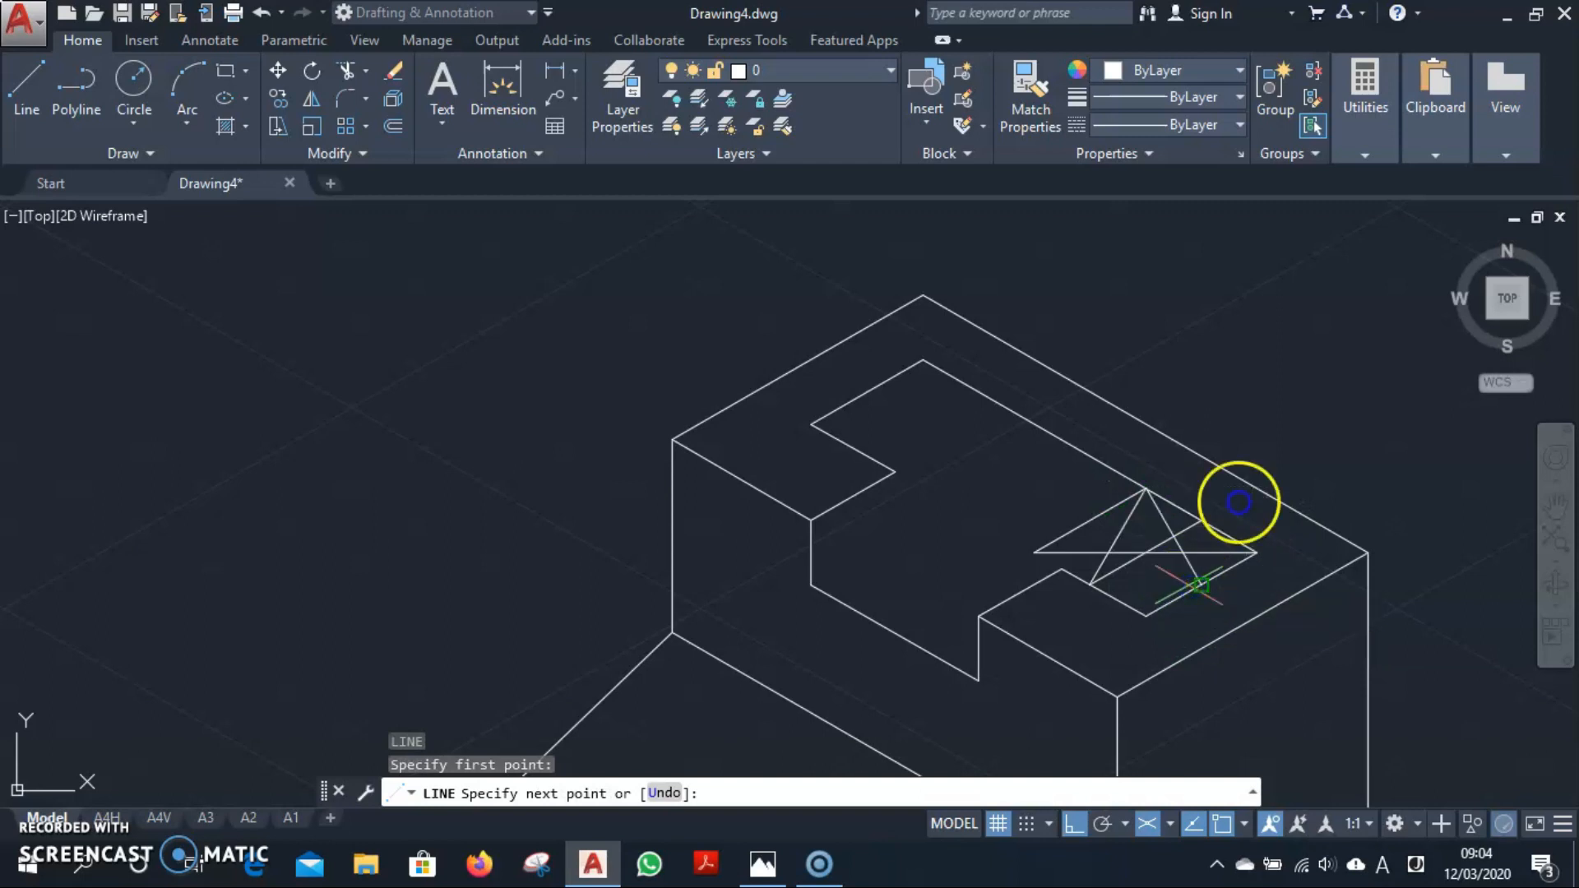
{"action": "key", "text": "Escape"}
Draw a circle centred where the horizontal diagonal crosses the line to the end edge's midpoint, reaching the first copied edge's upper end.
{"action": "scroll", "coordinate": [1176, 424], "scroll_direction": "up", "scroll_amount": 2}
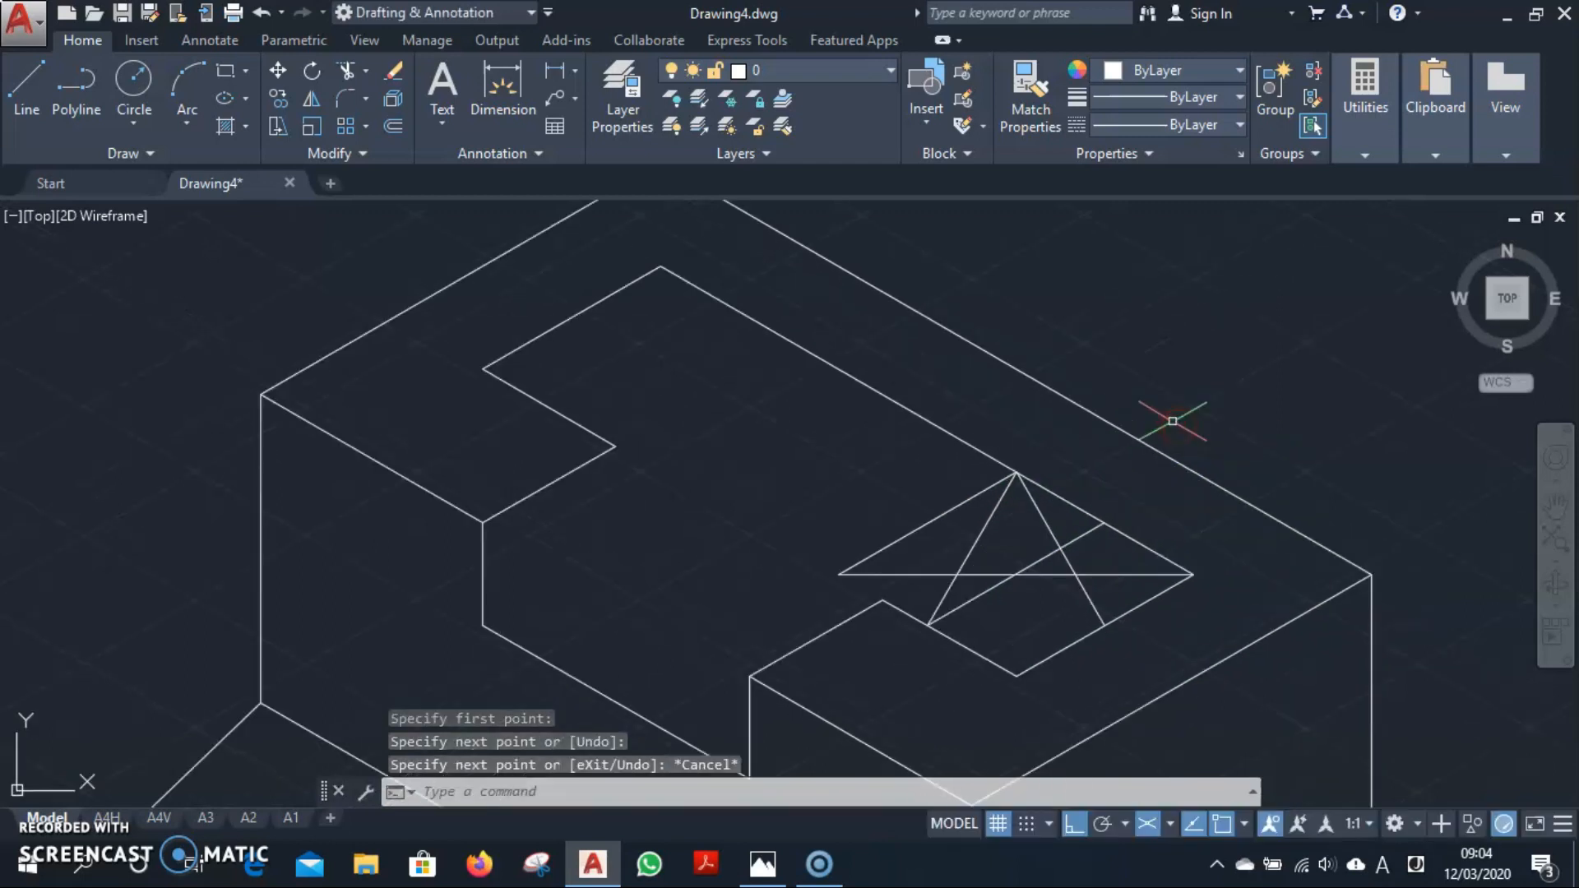
{"action": "type", "text": "c"}
{"action": "key", "text": "Return"}
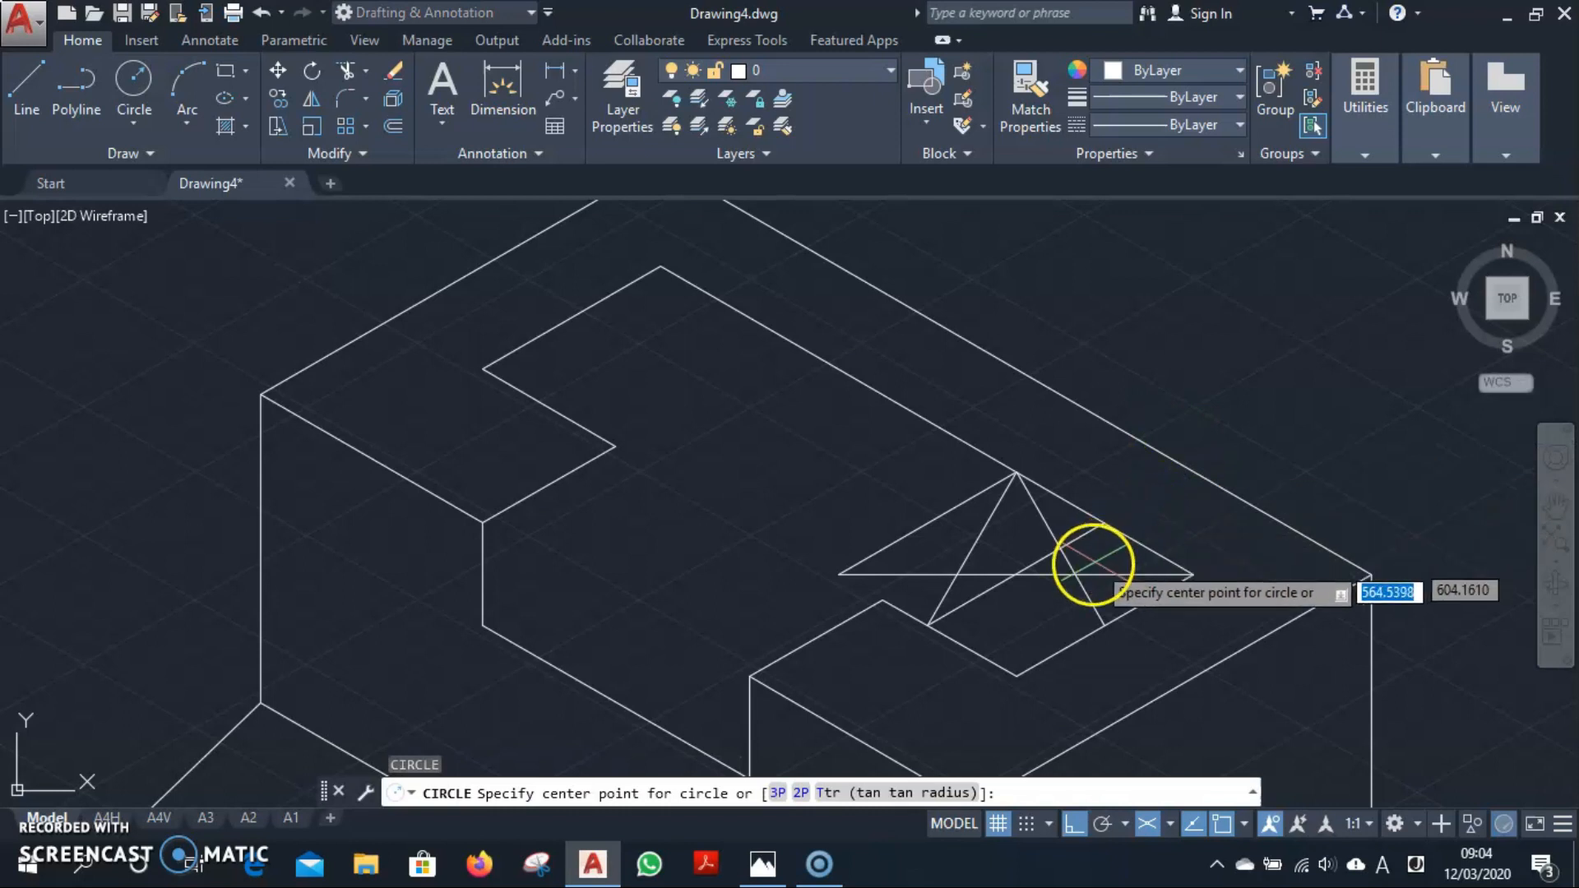
{"action": "left_click", "coordinate": [1069, 574]}
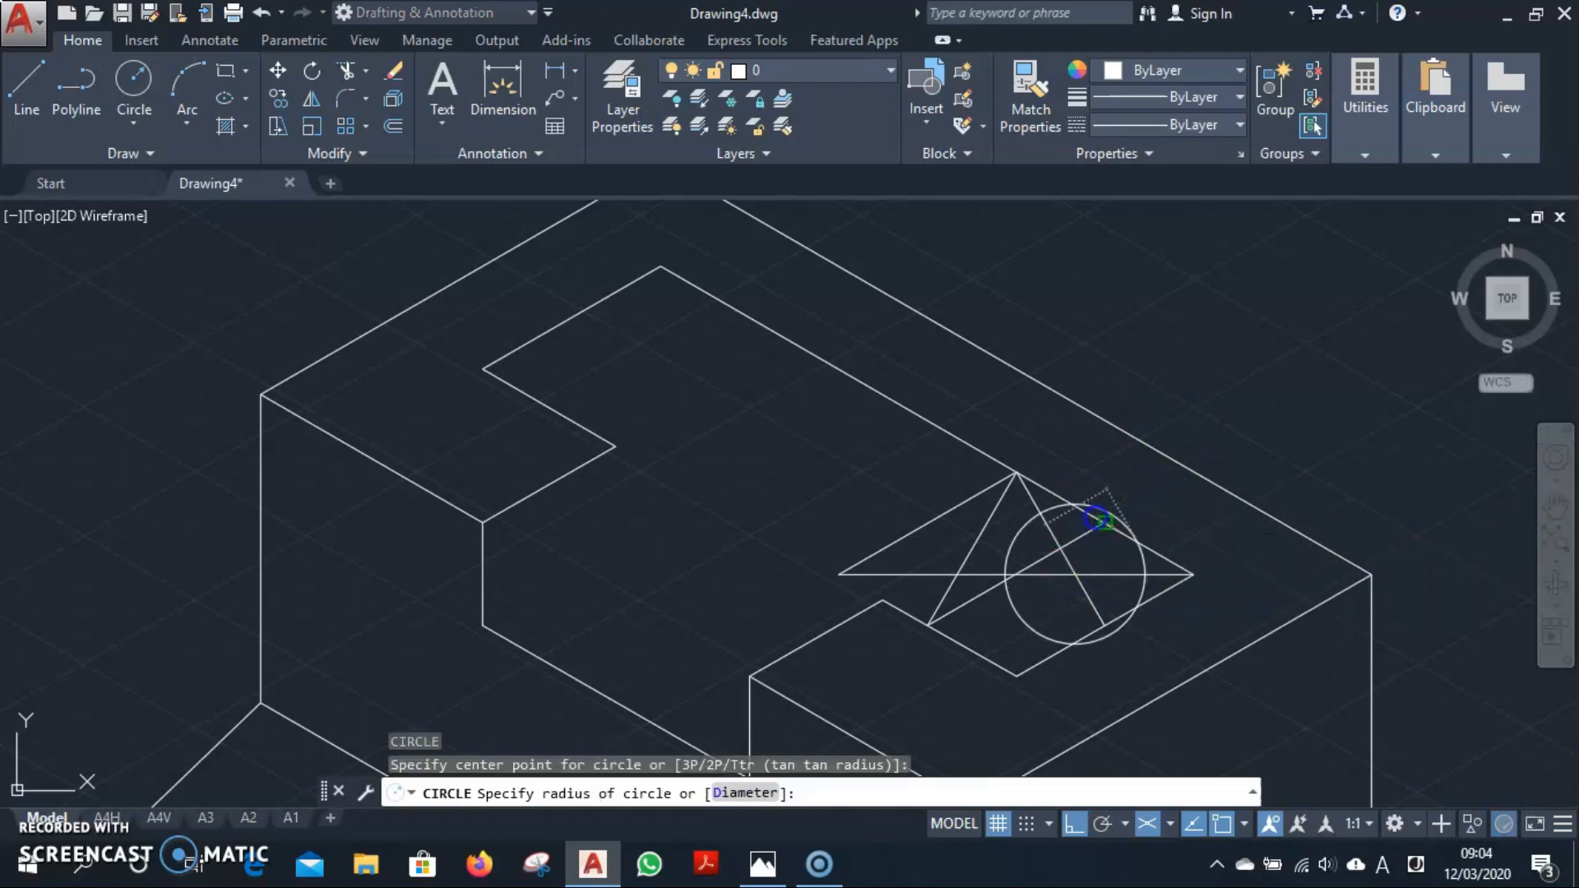
{"action": "left_click", "coordinate": [1094, 519]}
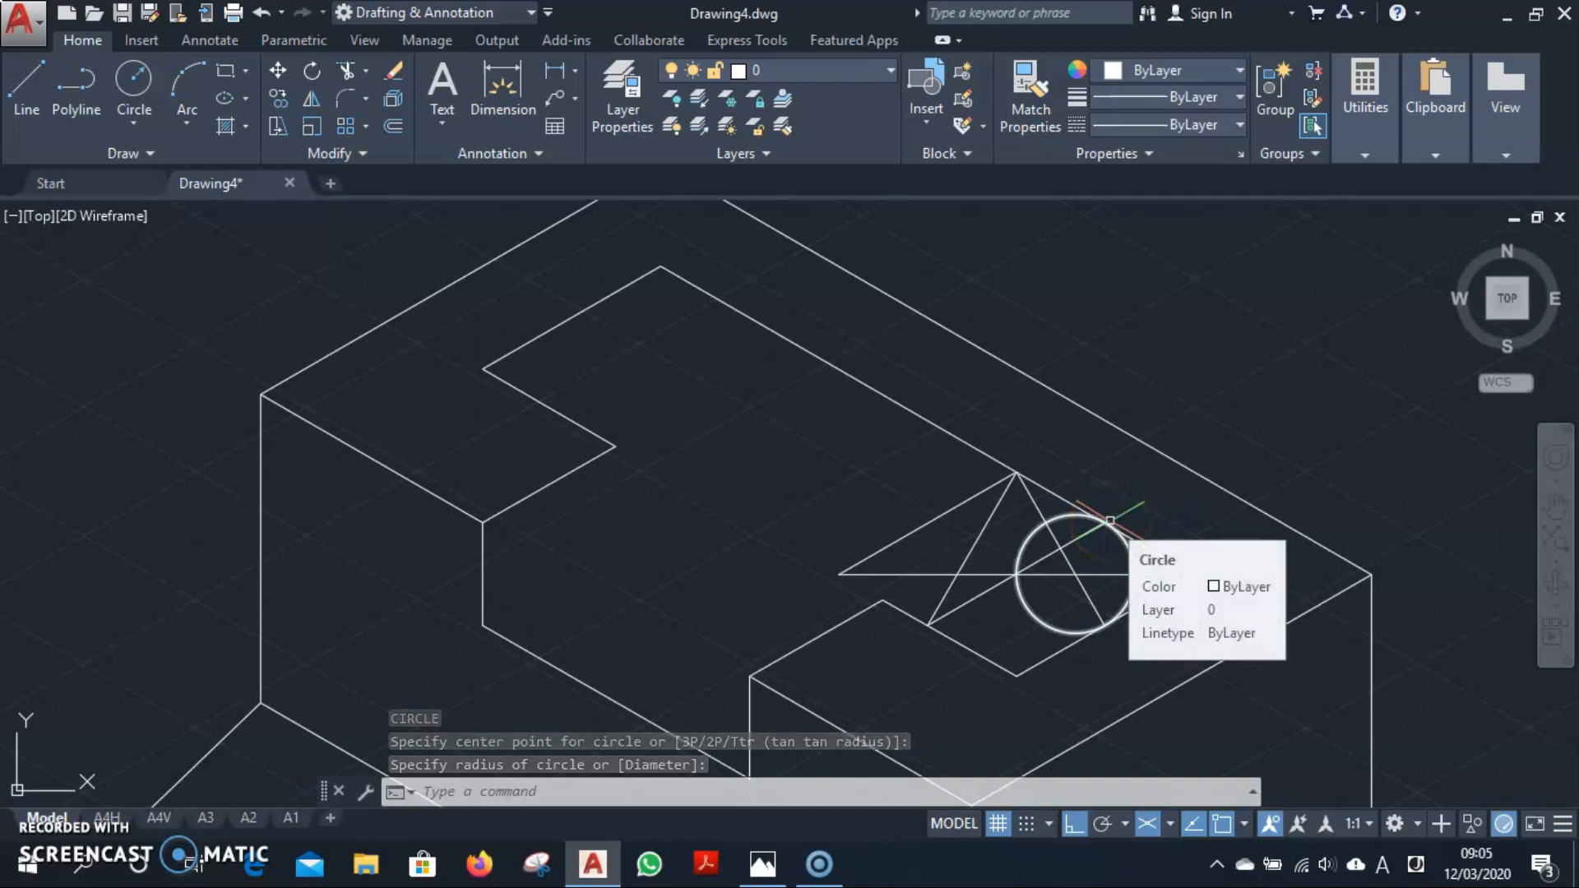
Draw a second circle centred where the horizontal diagonal crosses the other slanted line, reaching the first copied edge's lower end.
{"action": "key", "text": "Return"}
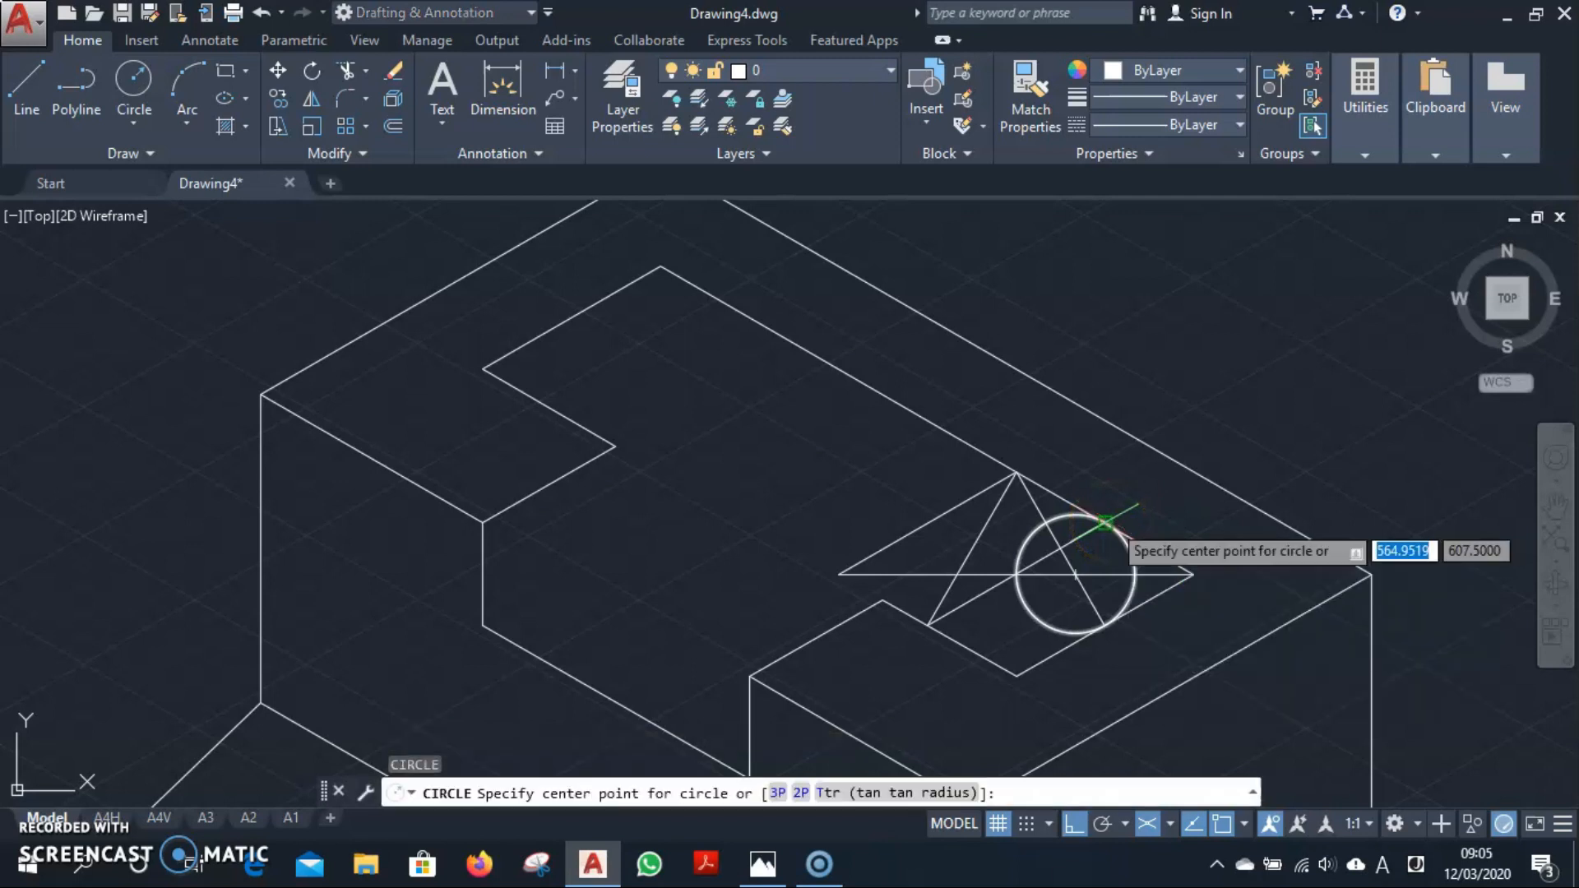
{"action": "left_click", "coordinate": [955, 573]}
{"action": "left_click", "coordinate": [925, 623]}
{"action": "key", "text": "Escape"}
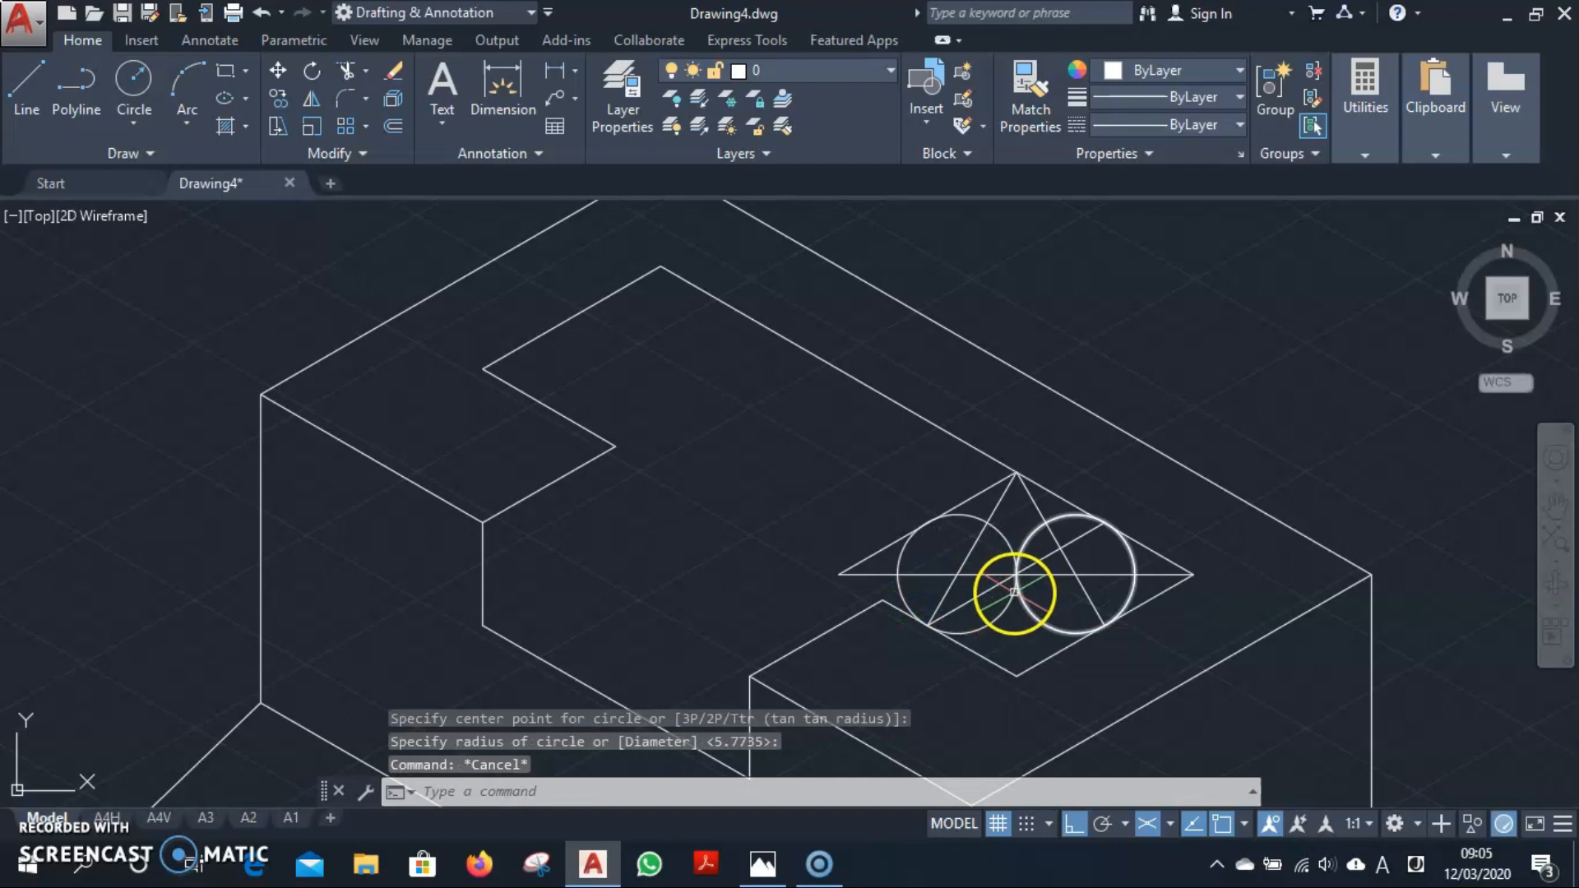
Trim the inner parts of the two small circles against the construction lines, keeping only their outer end arcs.
{"action": "left_click", "coordinate": [947, 582]}
{"action": "left_click", "coordinate": [1069, 562]}
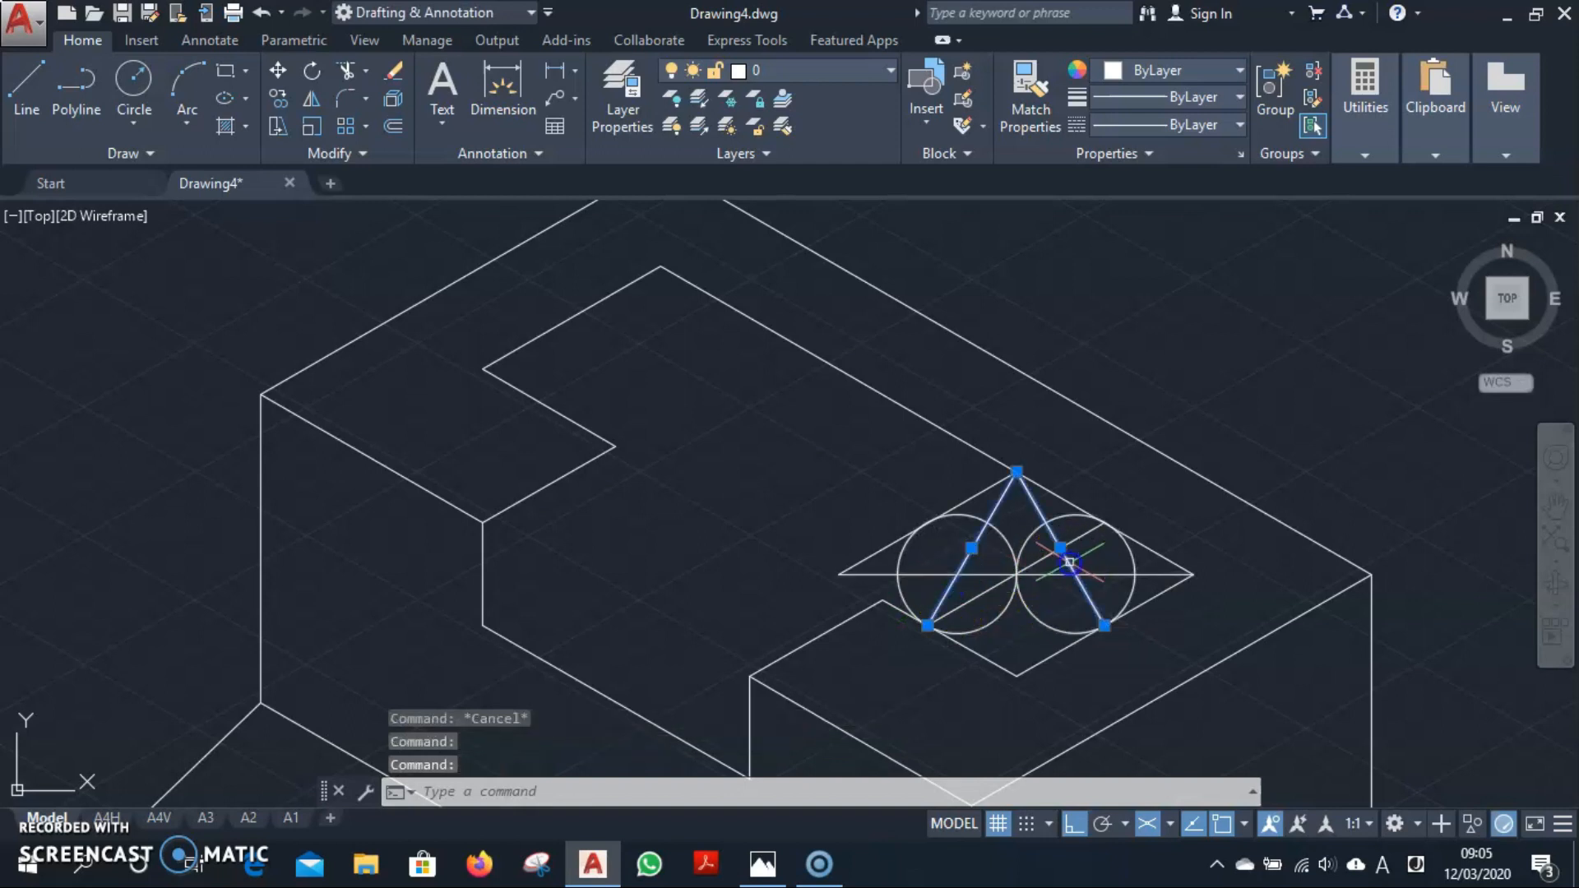
{"action": "left_click", "coordinate": [1075, 539]}
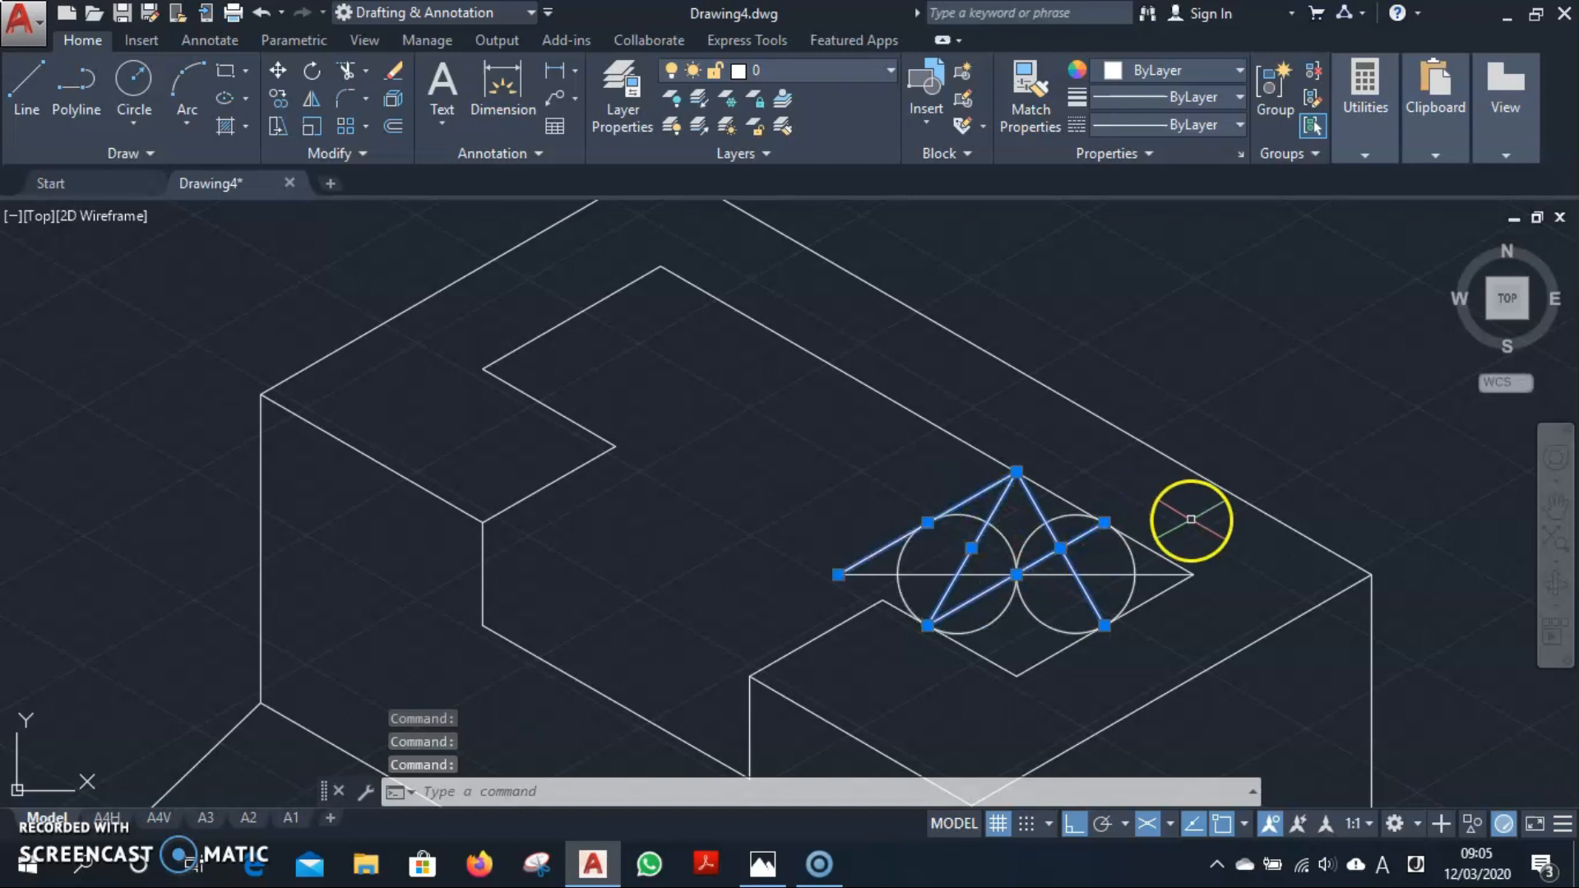
{"action": "key", "text": "Return"}
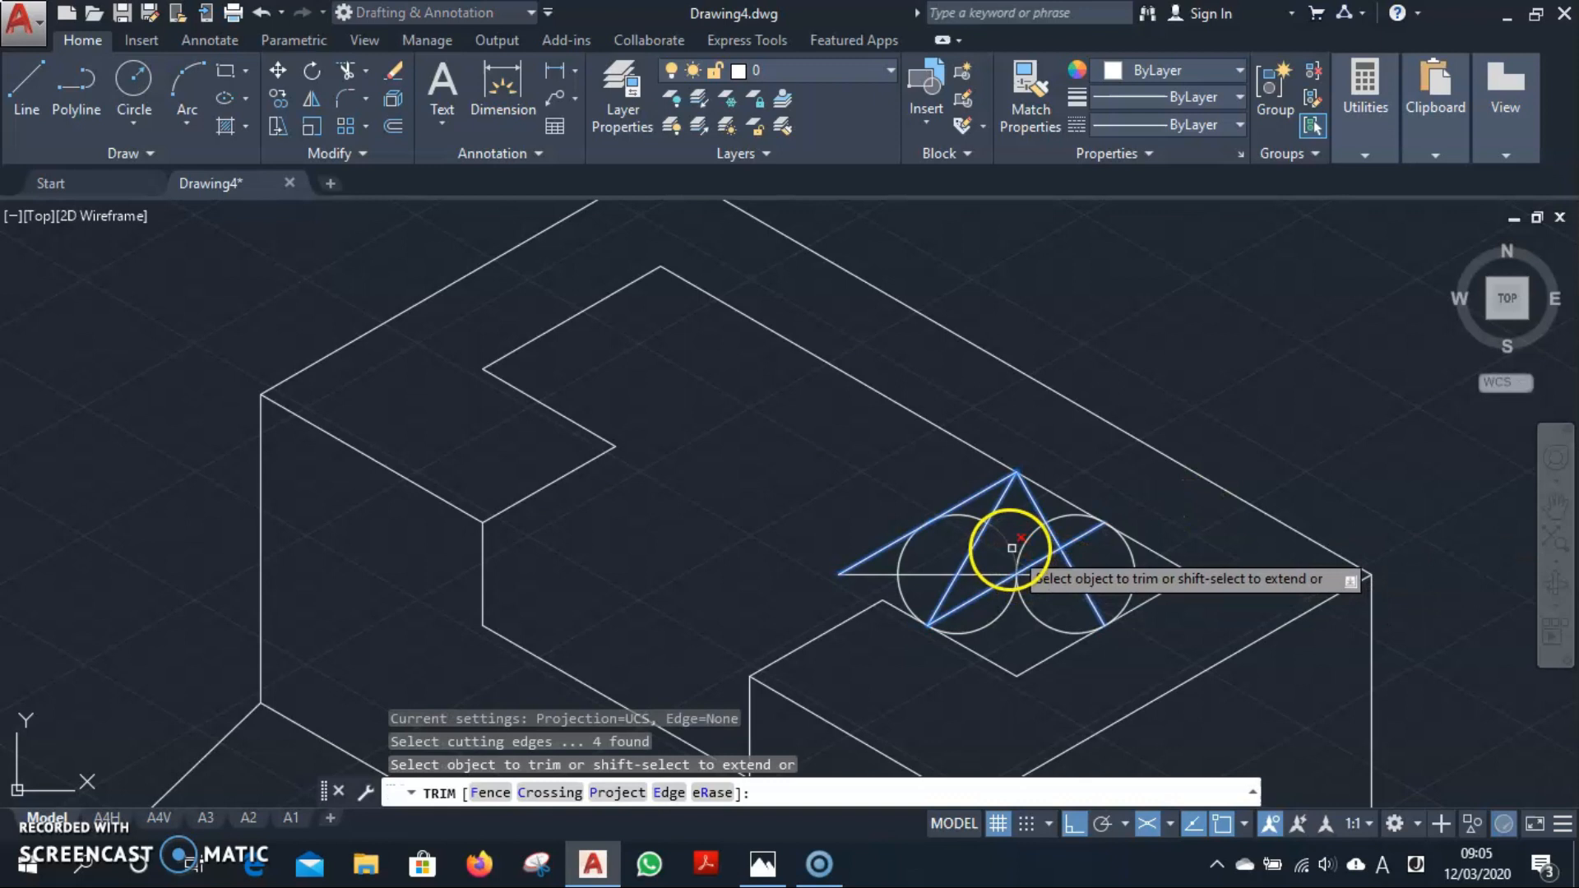
{"action": "left_click", "coordinate": [1003, 613]}
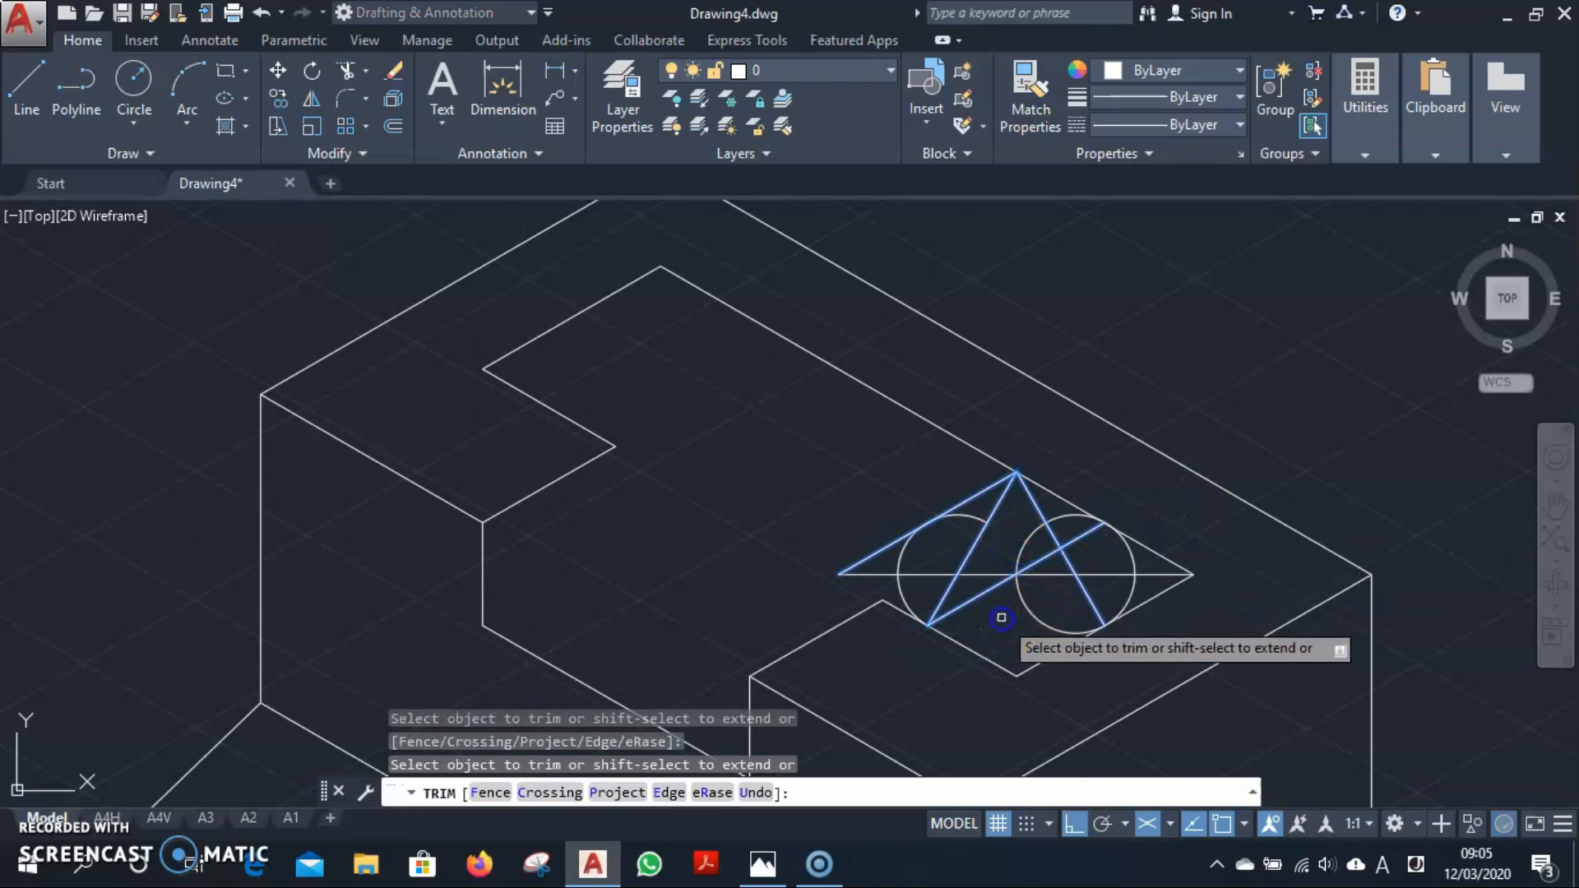
{"action": "left_click", "coordinate": [1024, 541]}
{"action": "left_click", "coordinate": [1059, 519]}
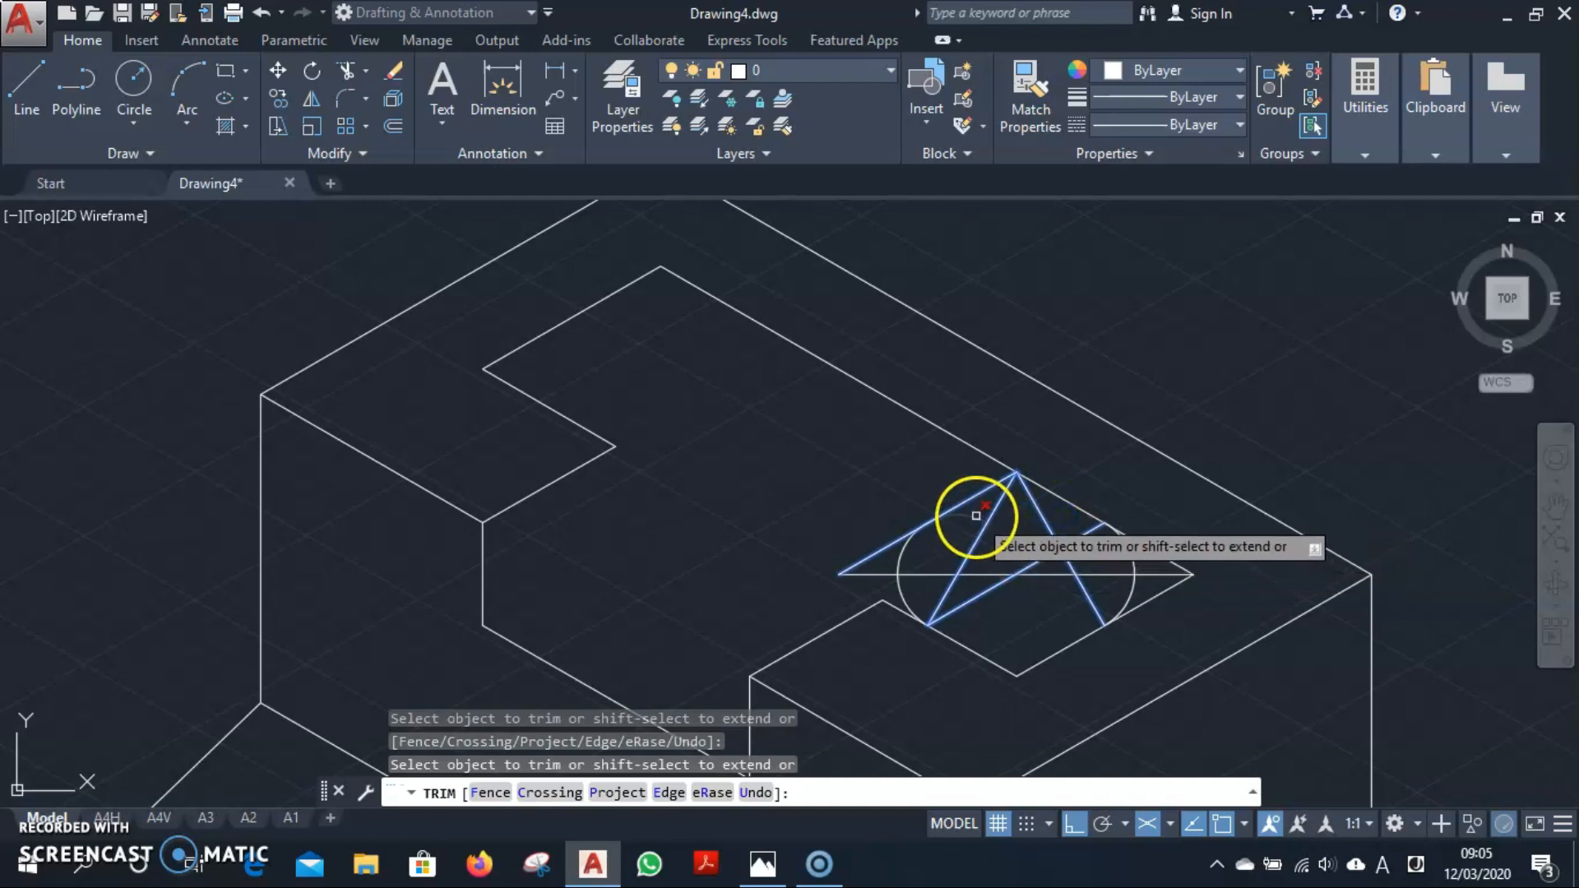
{"action": "key", "text": "Escape"}
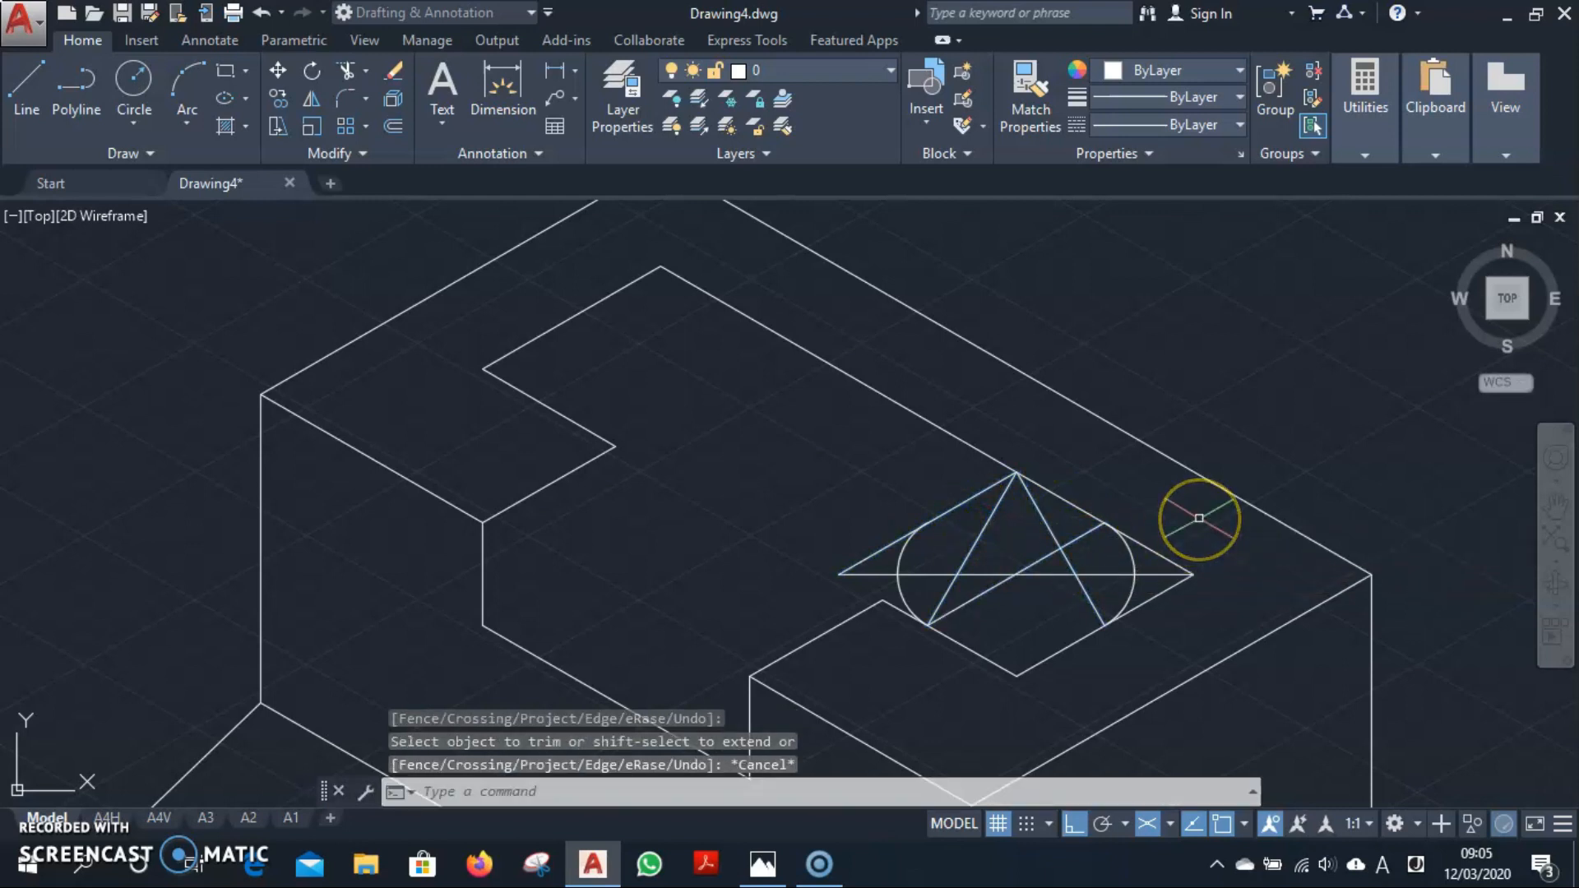
Draw a large circle centred on the rhombus's lower corner, reaching the midpoint of its upper-left edge.
{"action": "type", "text": "c"}
{"action": "key", "text": "Return"}
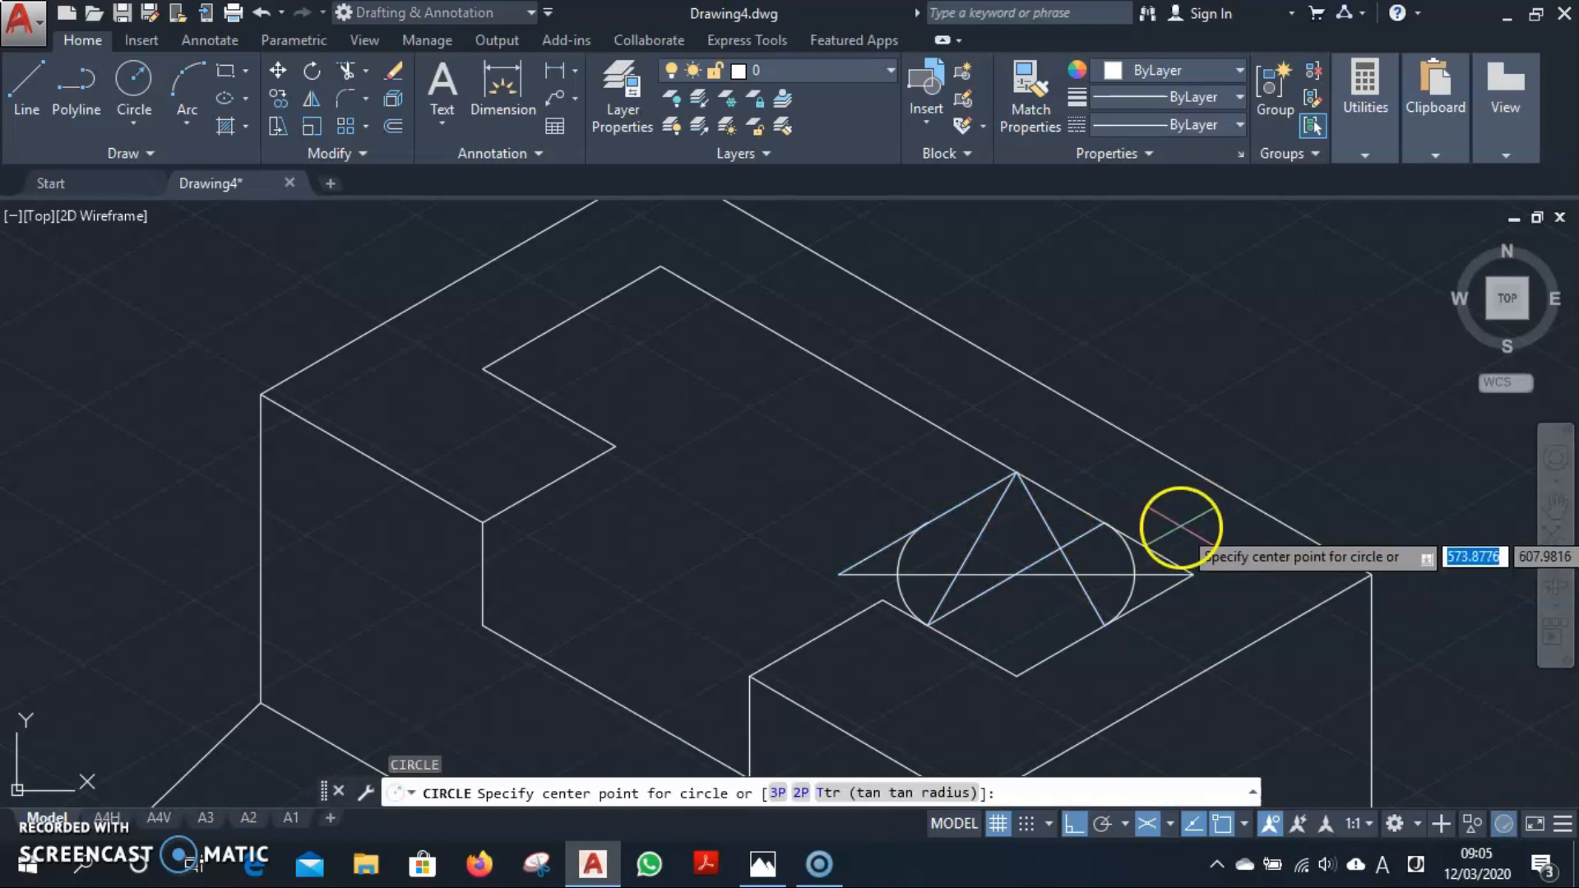
{"action": "left_click", "coordinate": [1017, 674]}
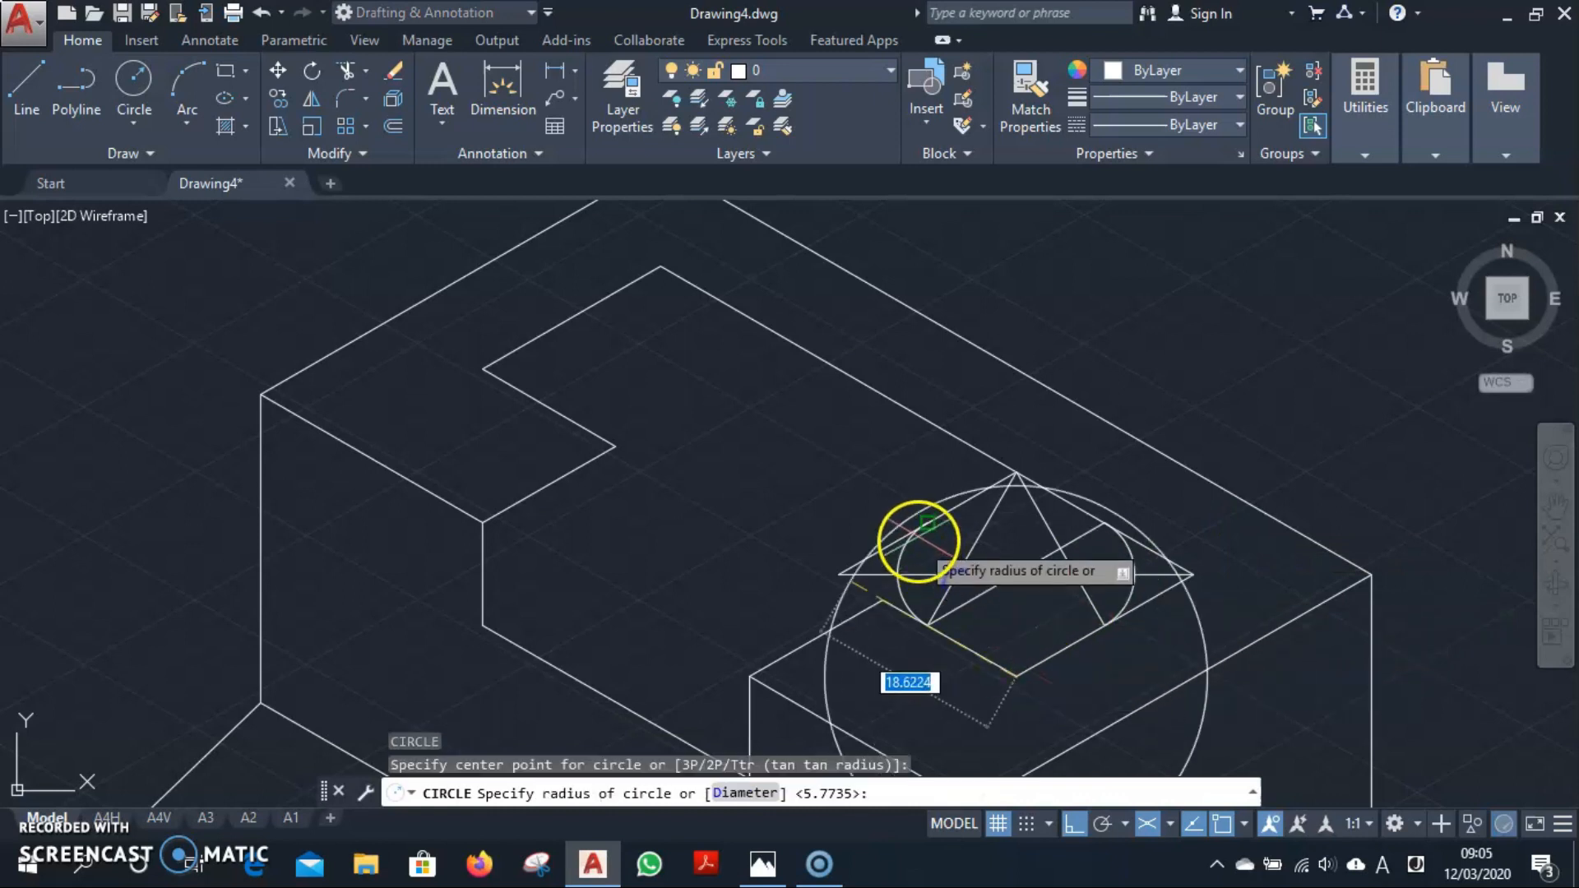
{"action": "left_click", "coordinate": [924, 533]}
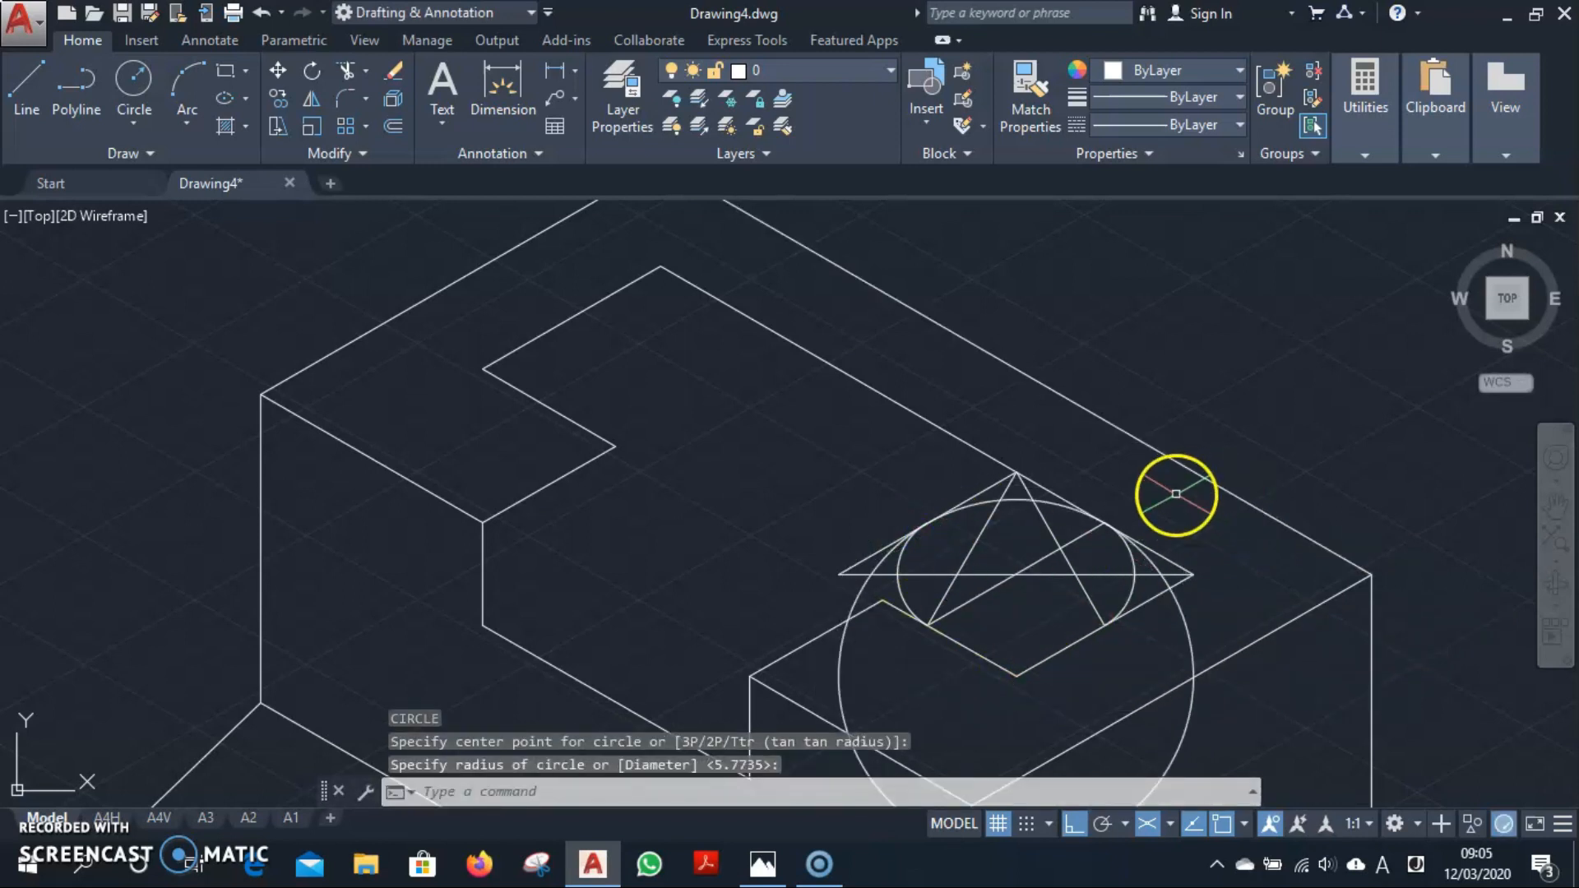
{"action": "key", "text": "Return"}
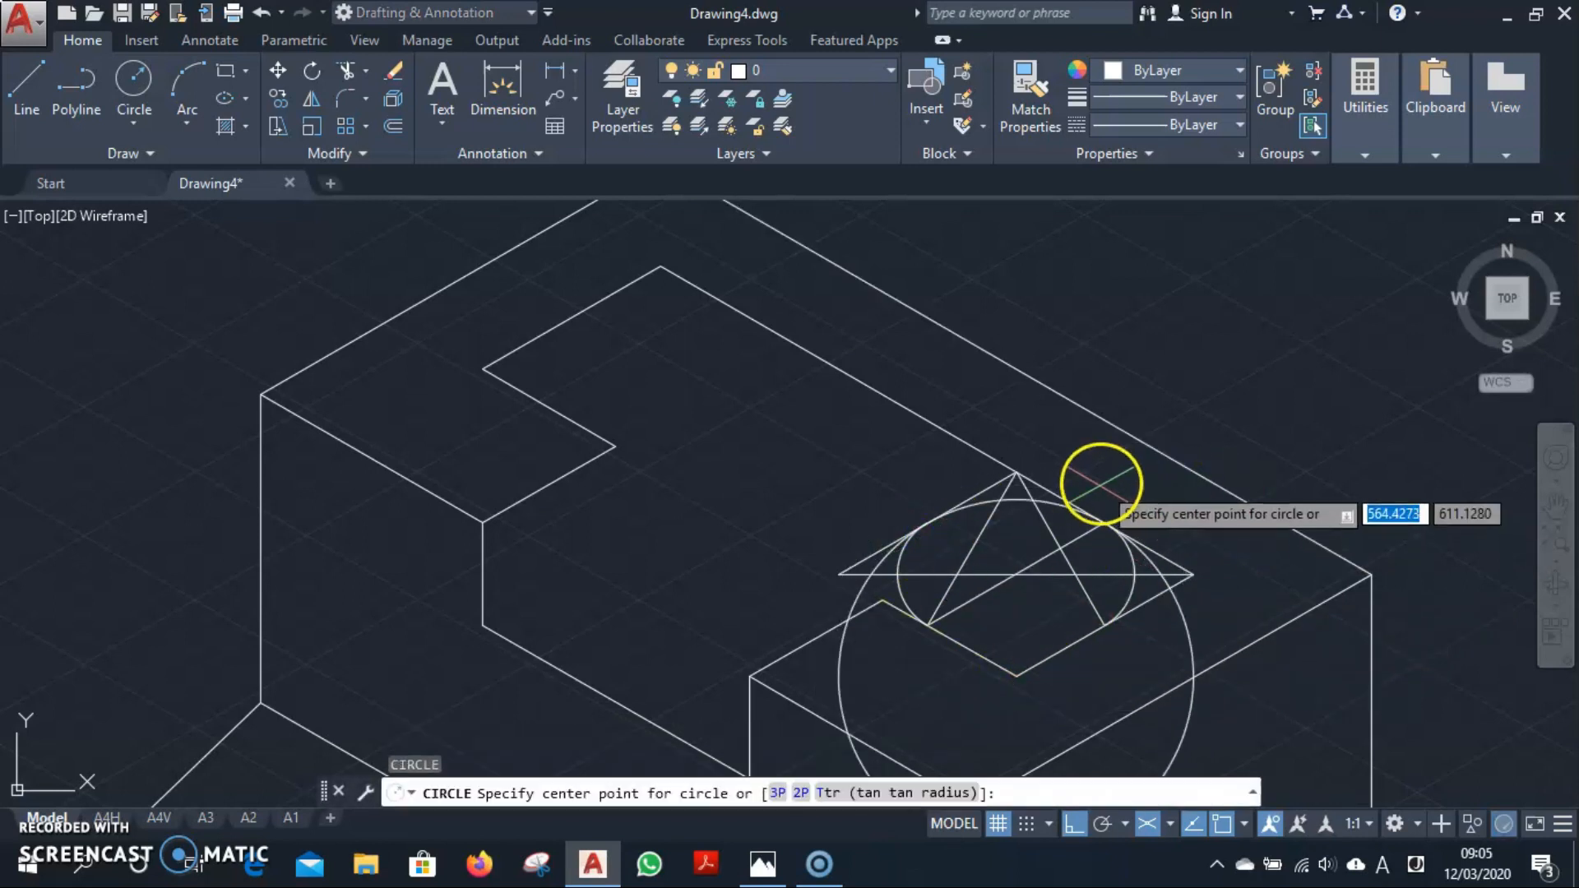
{"action": "left_click", "coordinate": [1016, 475]}
{"action": "key", "text": "Escape"}
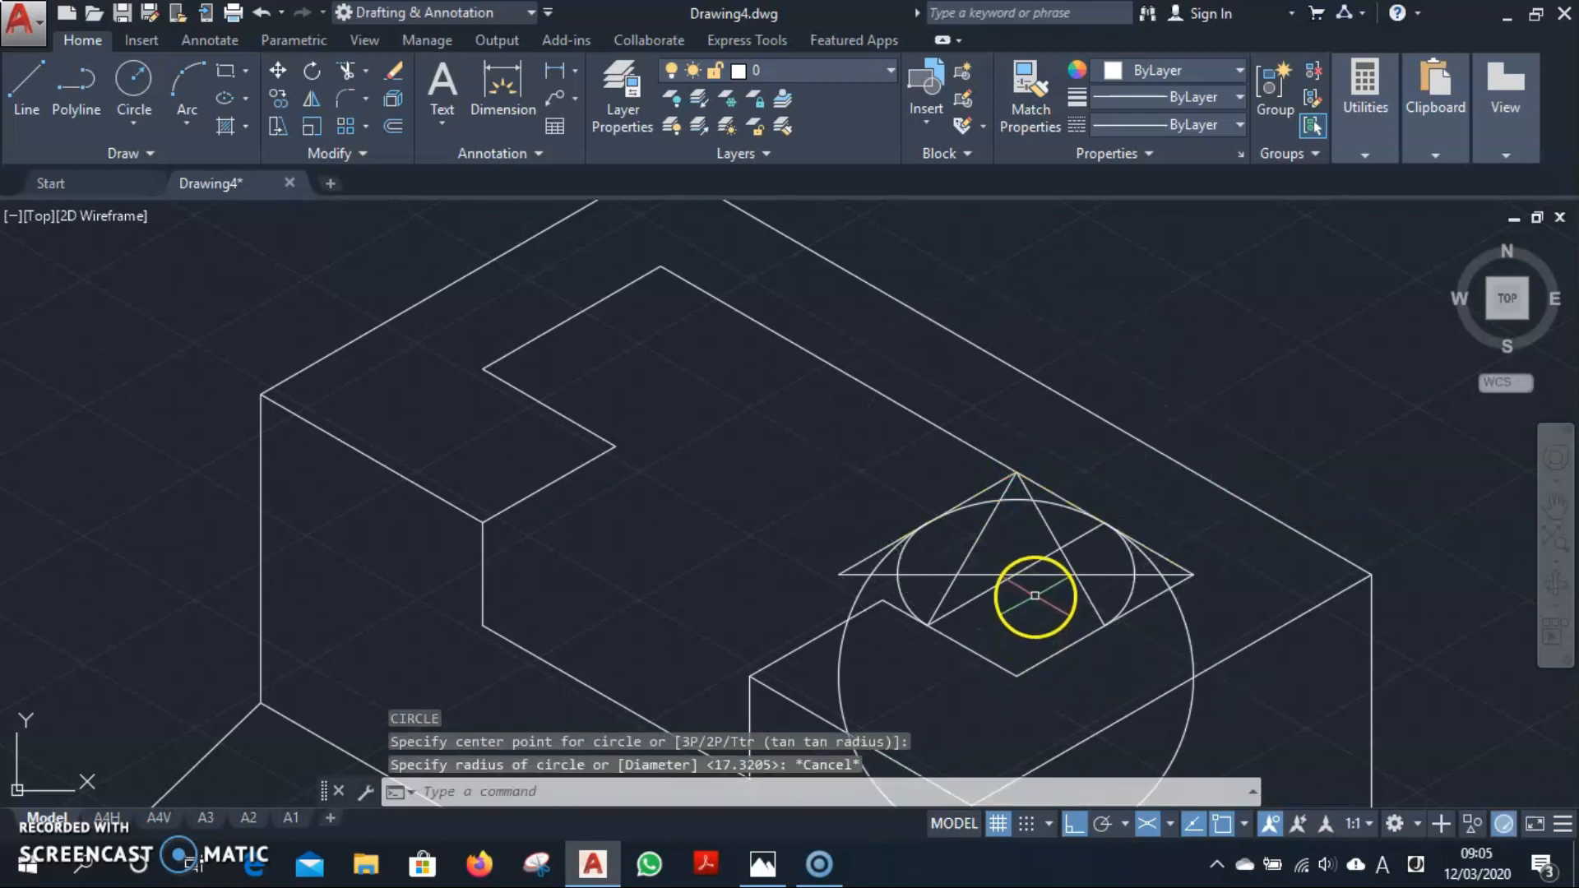
Draw a large circle centred on the rhombus's upper corner, reaching the midpoint of its lower-left edge.
{"action": "key", "text": "Return"}
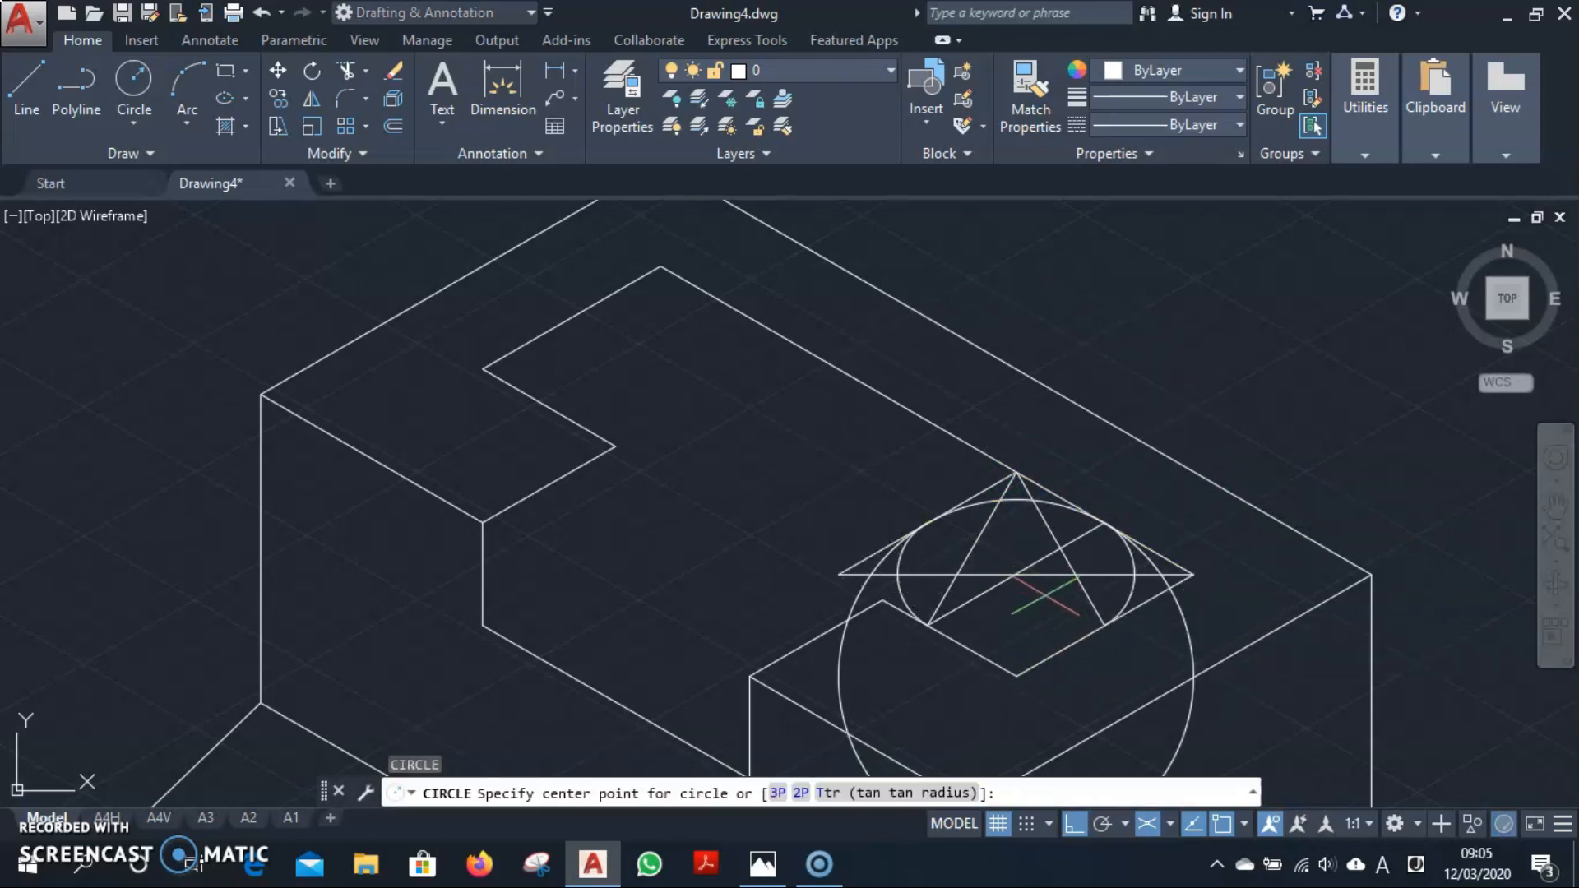
{"action": "left_click", "coordinate": [1019, 474]}
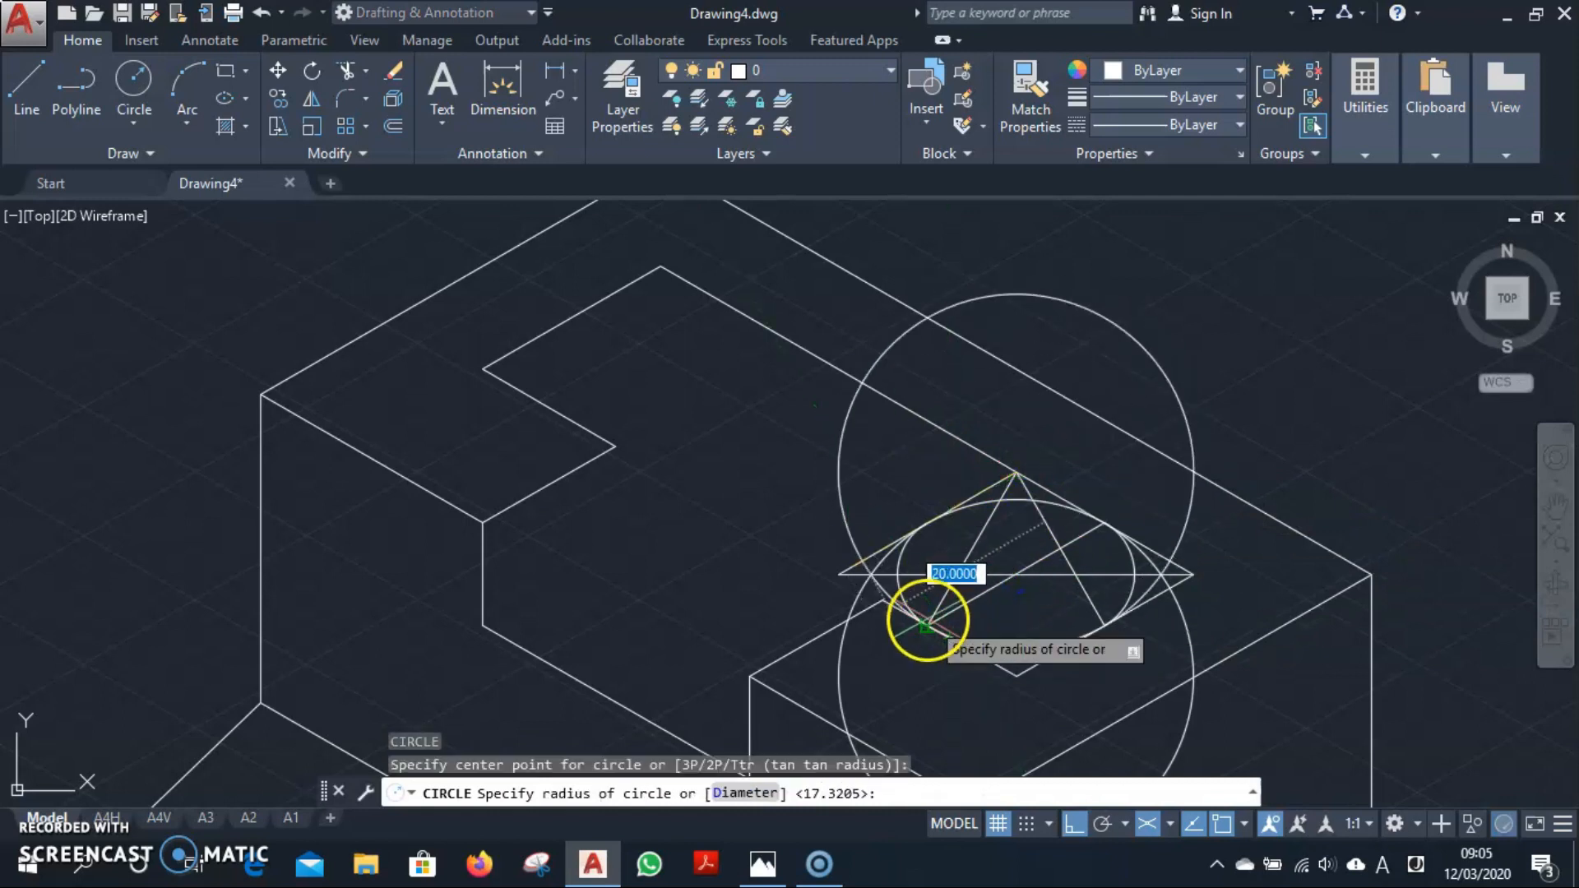
{"action": "key", "text": "Escape"}
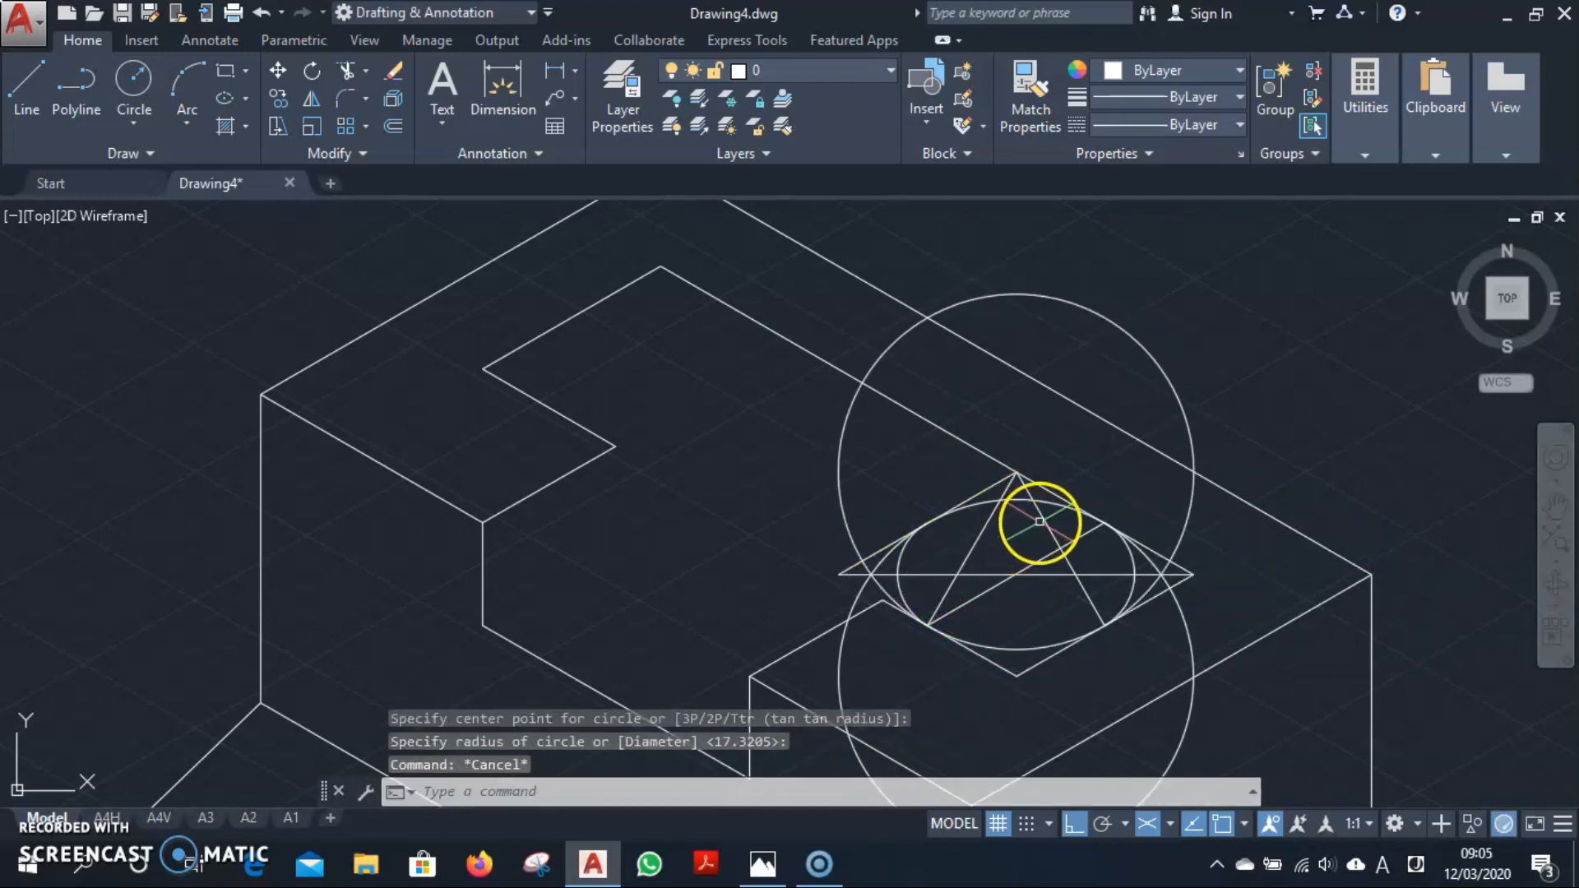
Trim both large circles outside the rhombus so only the arcs joining the two small end arcs remain.
{"action": "left_click", "coordinate": [1076, 536]}
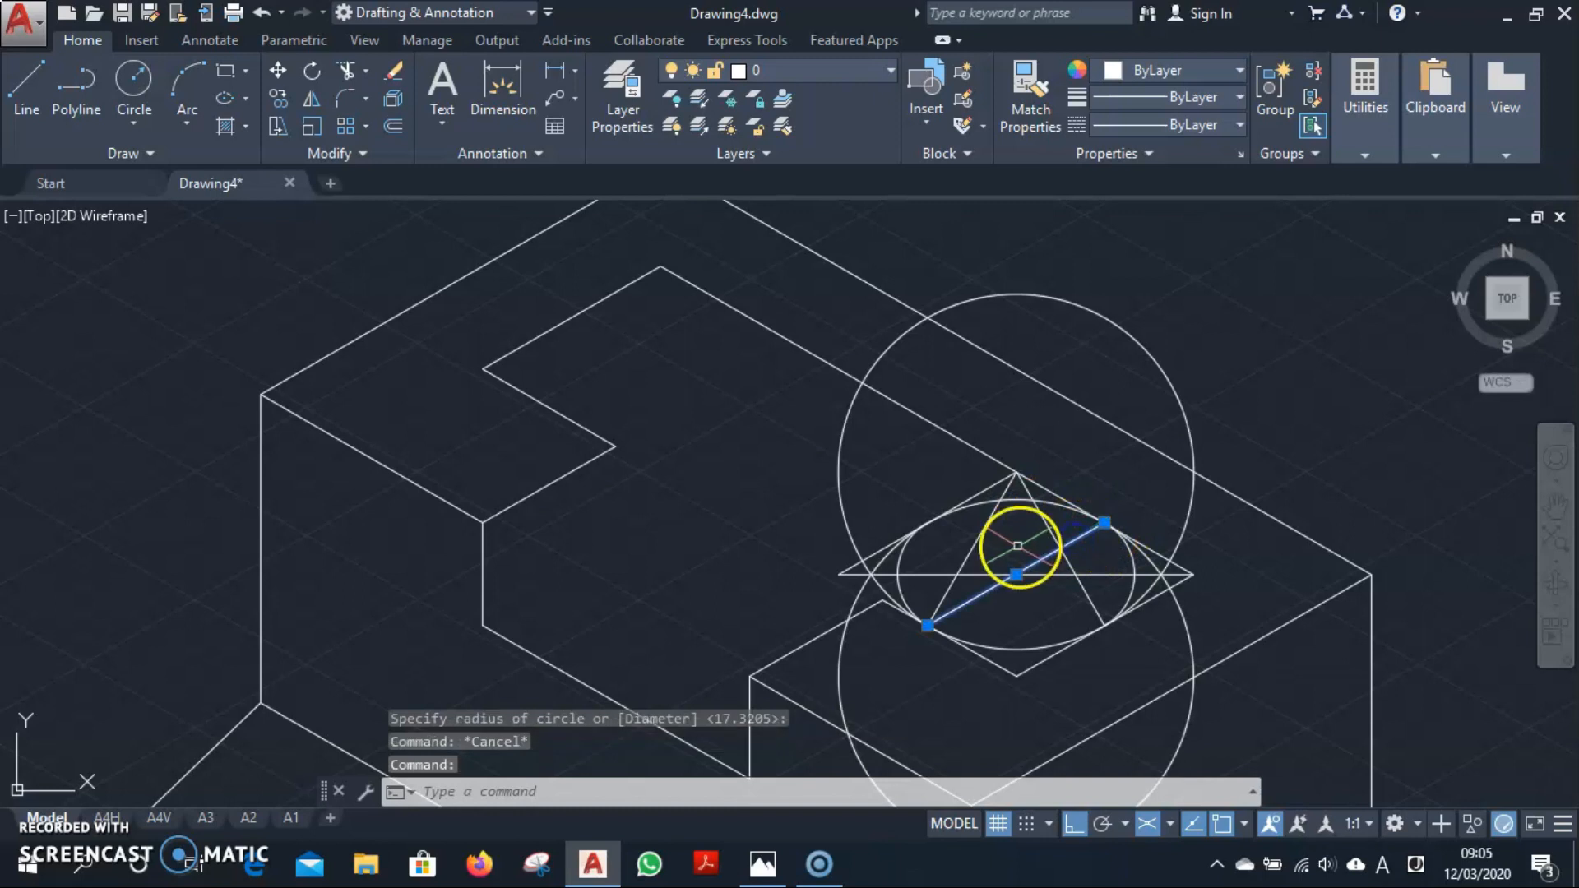
{"action": "left_click", "coordinate": [1142, 606]}
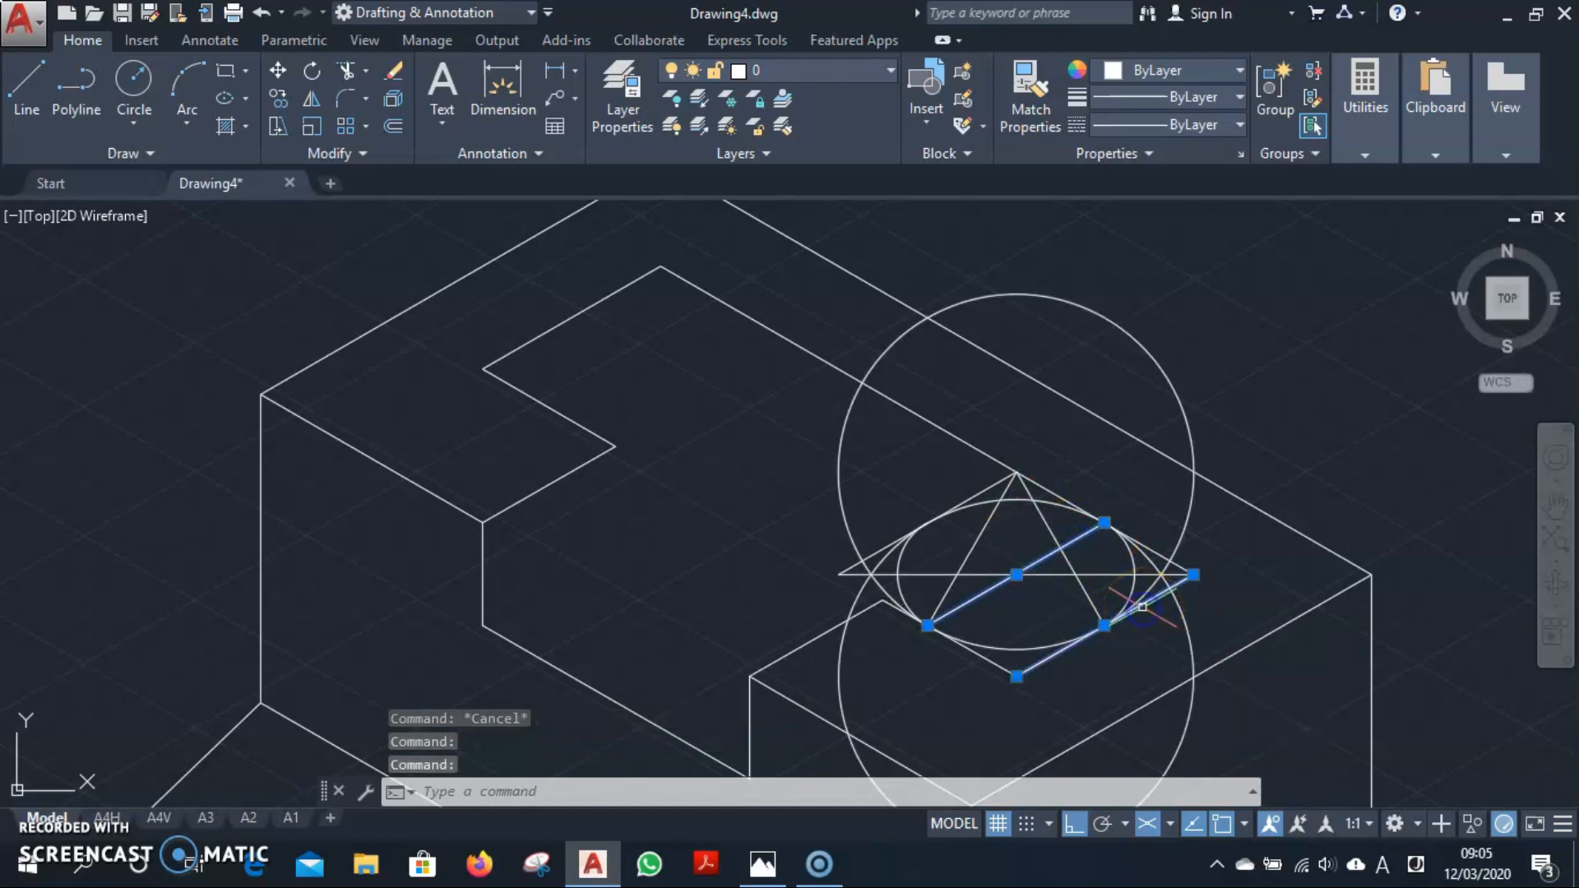
{"action": "left_click", "coordinate": [902, 589]}
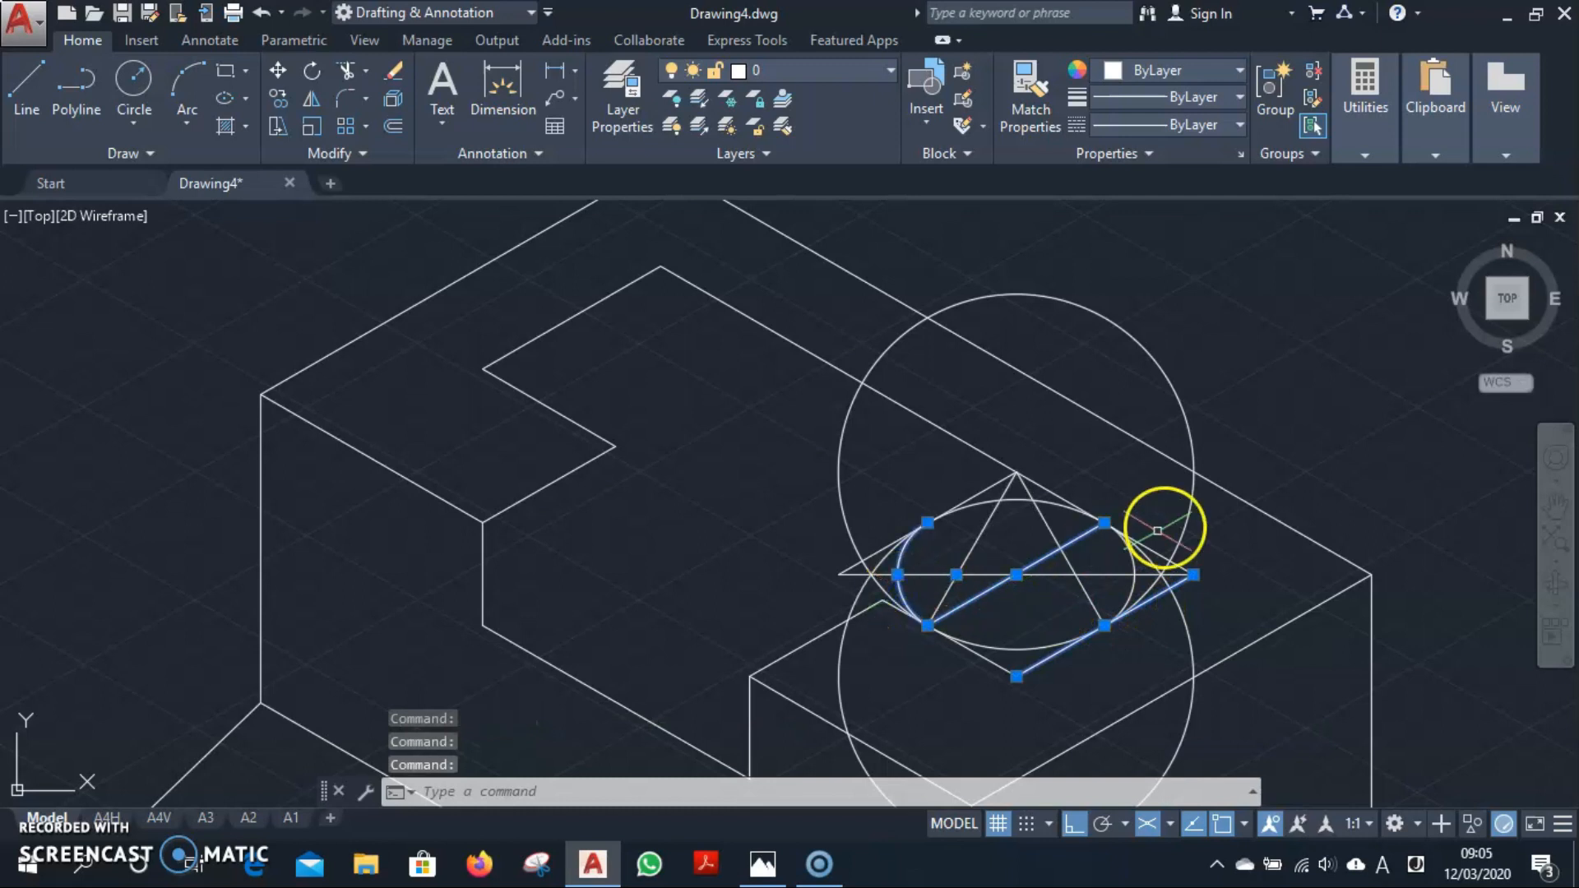
{"action": "type", "text": "tr"}
{"action": "key", "text": "Return"}
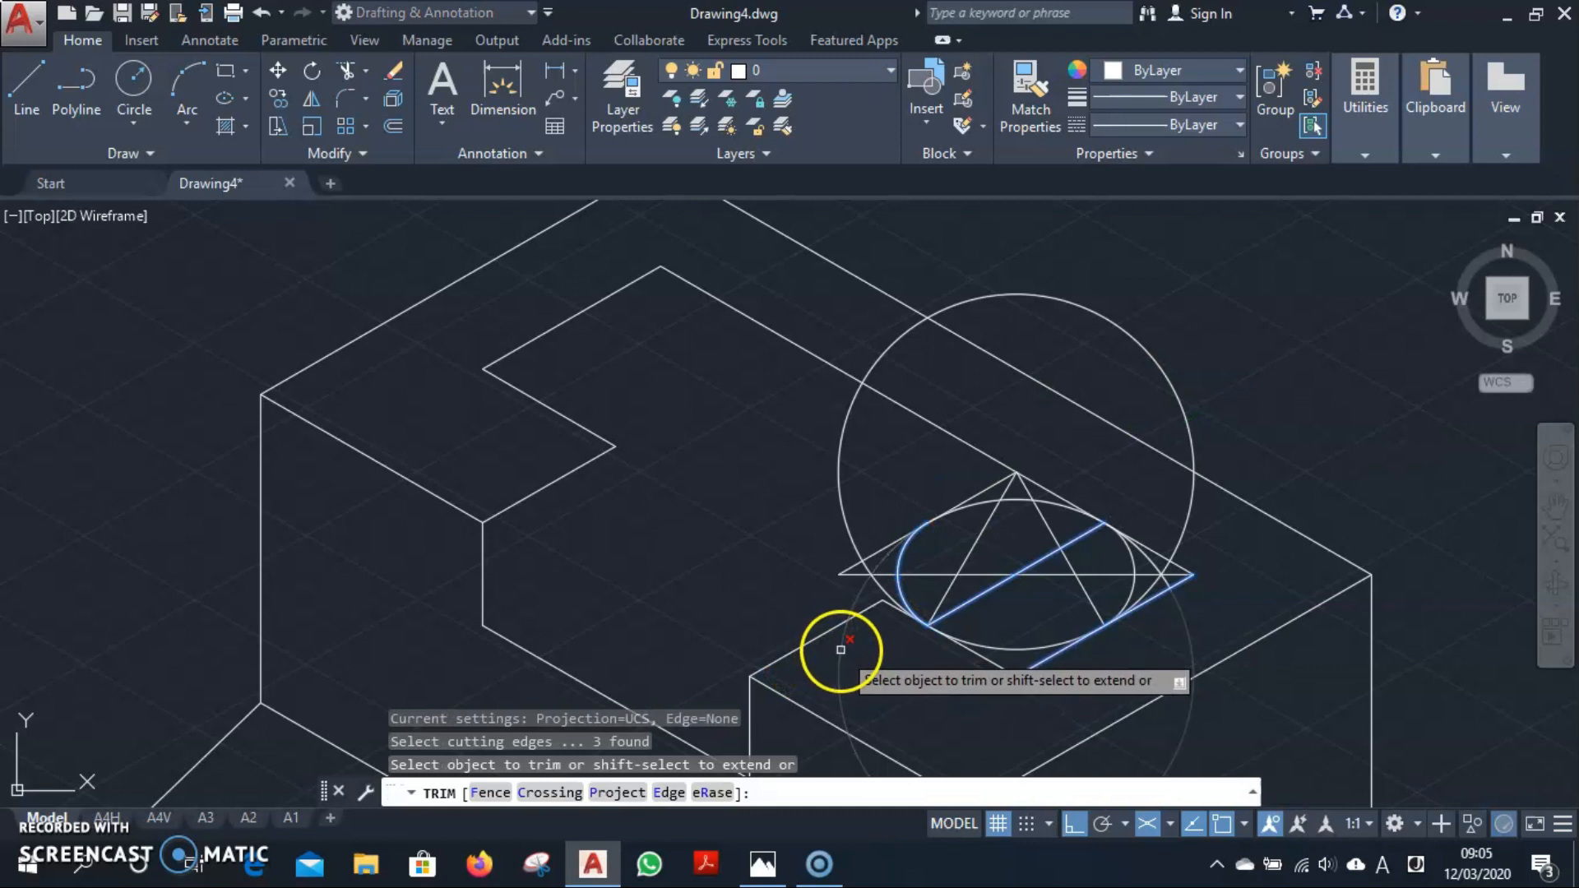
{"action": "left_click", "coordinate": [841, 650]}
{"action": "scroll", "coordinate": [1159, 559], "scroll_direction": "up", "scroll_amount": 2}
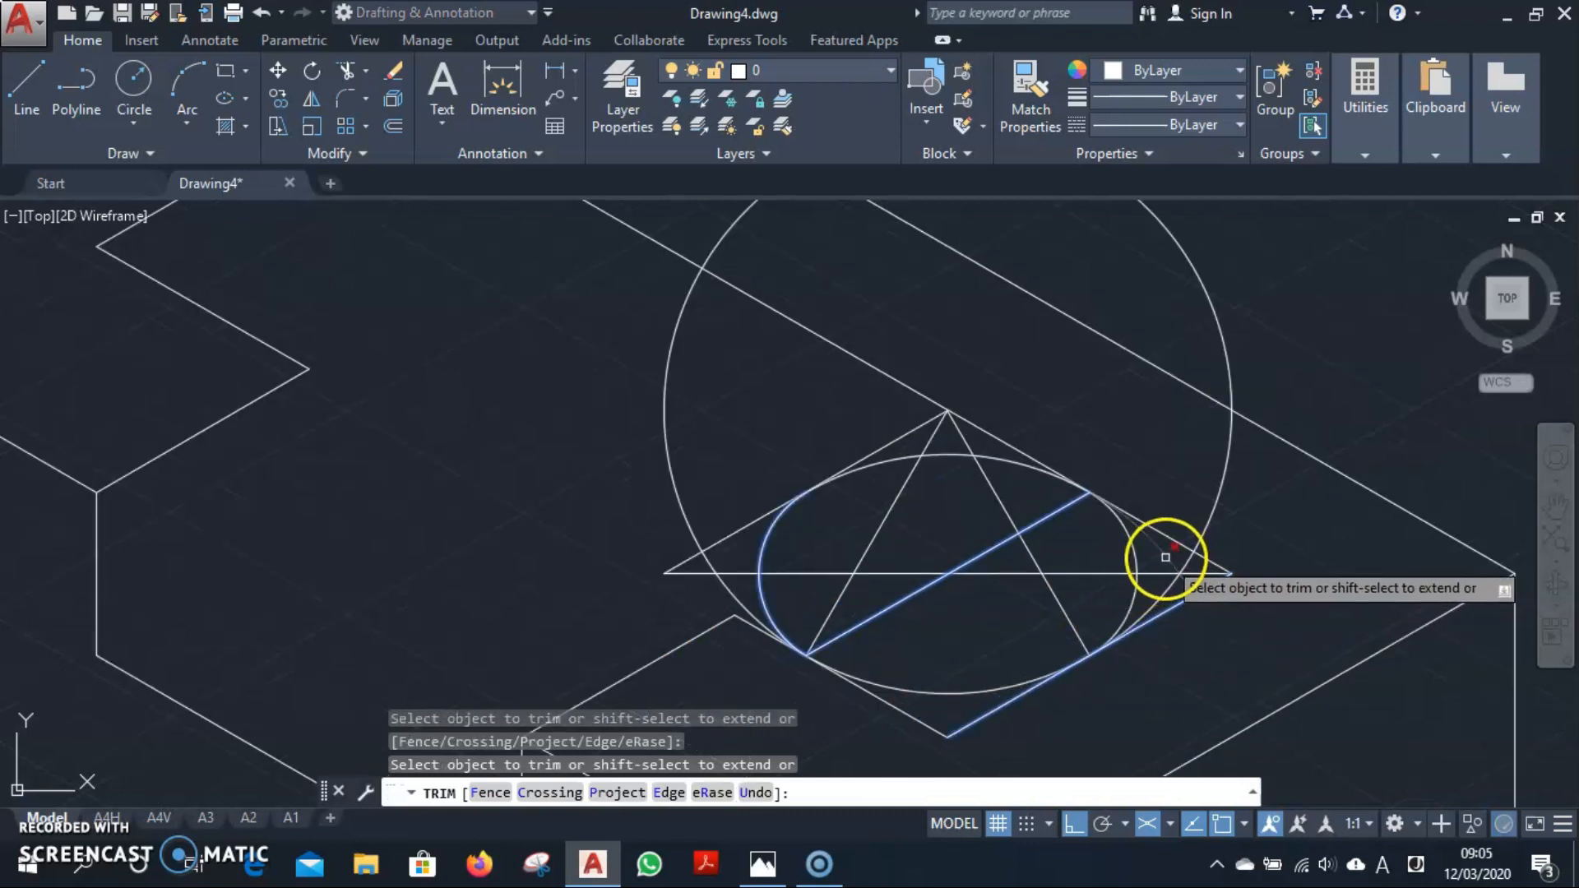
{"action": "left_click", "coordinate": [1220, 487]}
{"action": "scroll", "coordinate": [1225, 493], "scroll_direction": "down", "scroll_amount": 2}
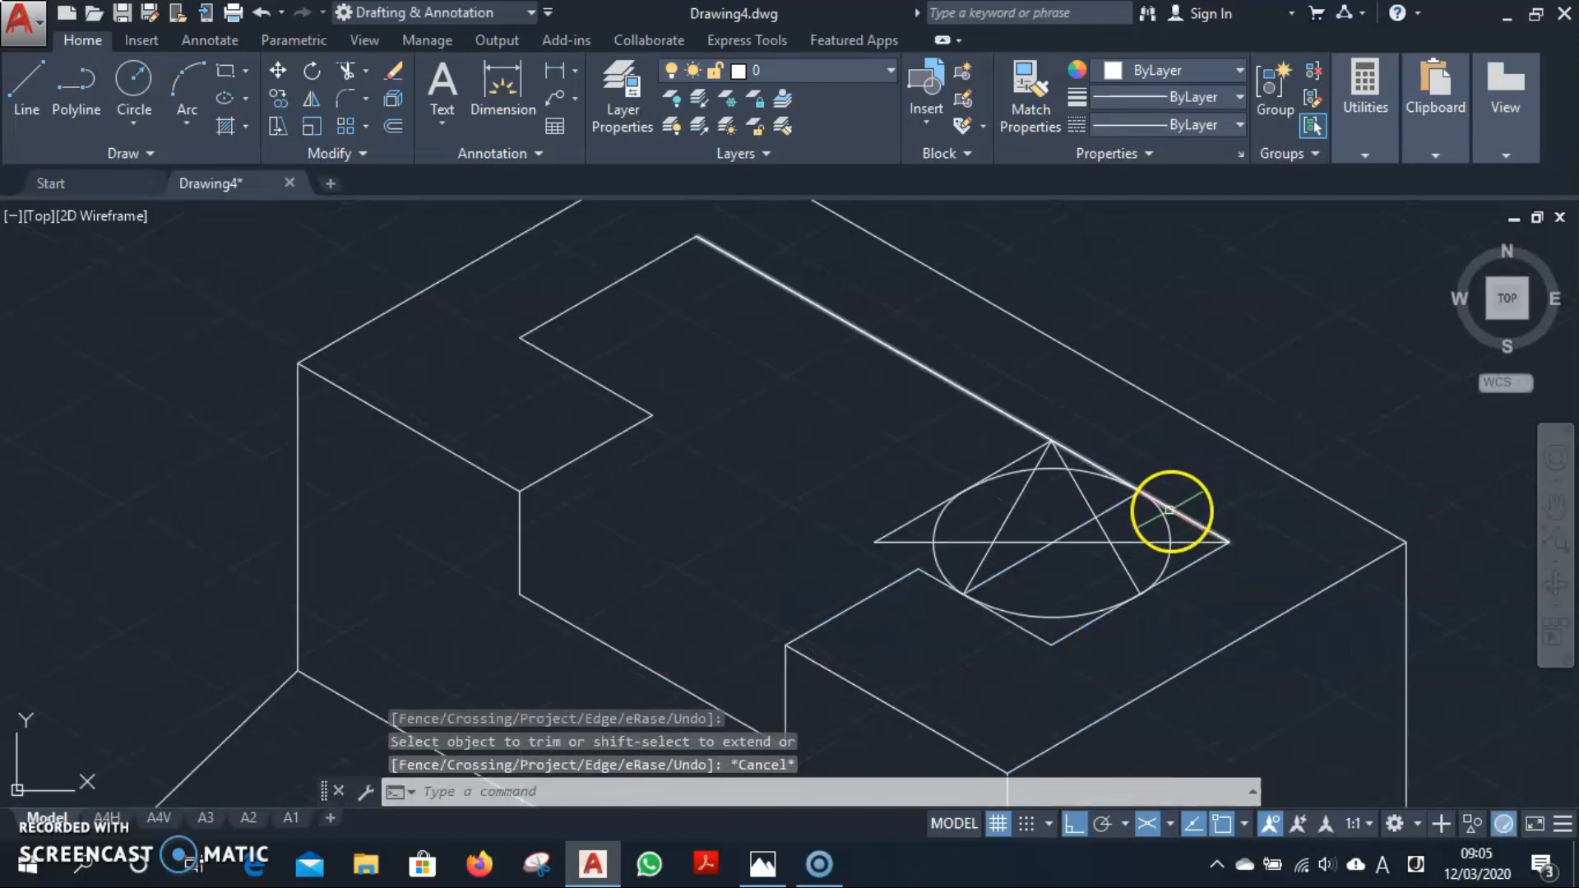
Erase the copied edge, the horizontal diagonal and the remaining construction lines around the isometric circle.
{"action": "left_click", "coordinate": [909, 523]}
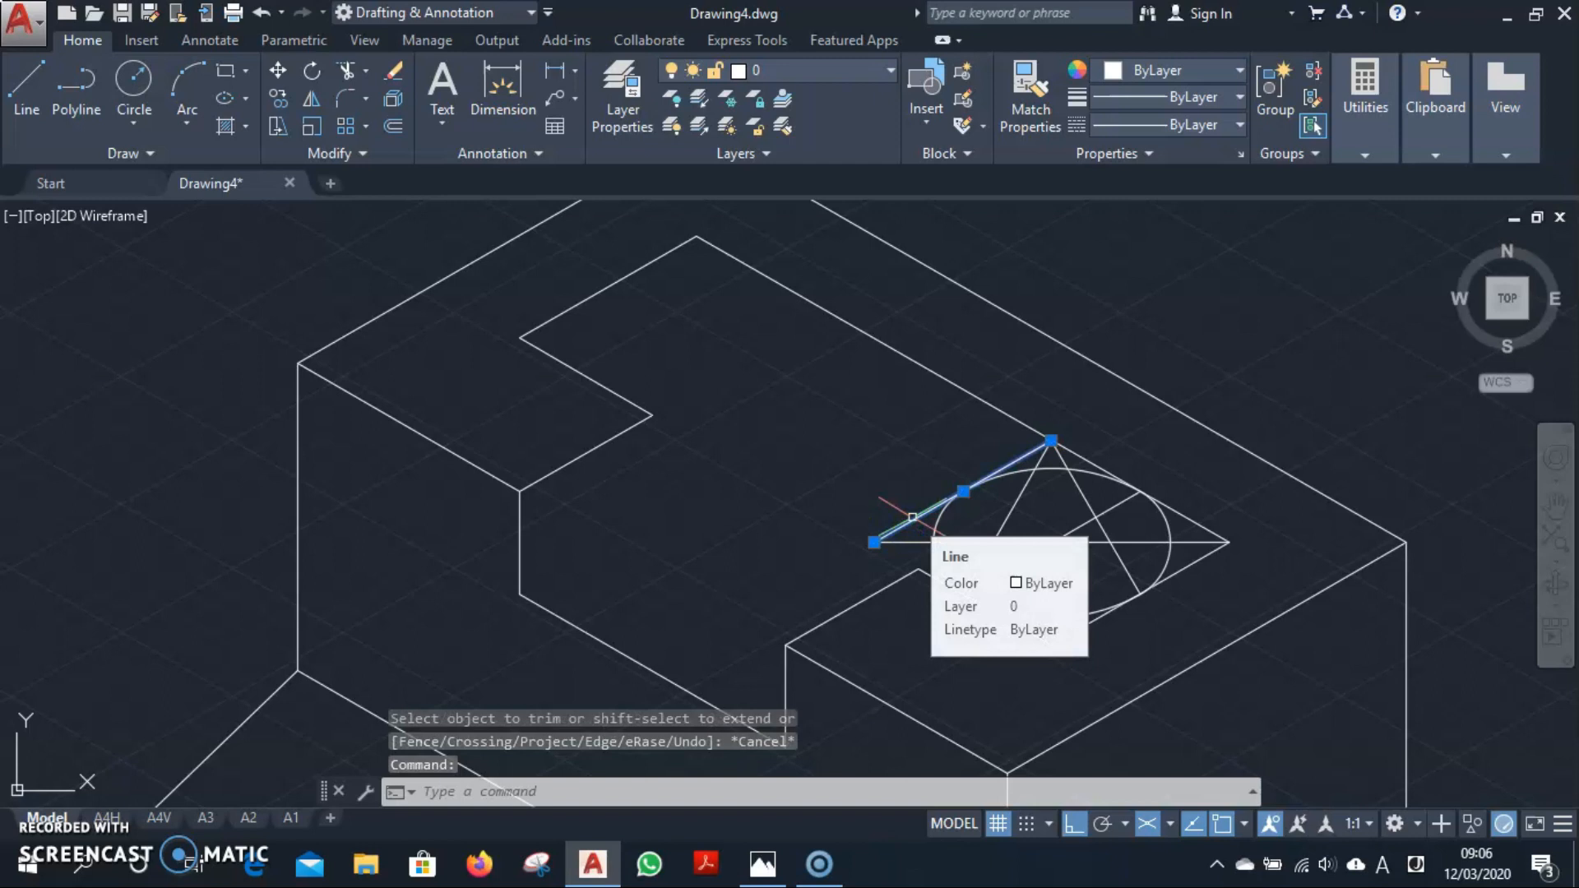
{"action": "key", "text": "Delete"}
{"action": "left_click", "coordinate": [979, 542]}
{"action": "key", "text": "Delete"}
{"action": "left_click", "coordinate": [1008, 516]}
{"action": "key", "text": "Delete"}
{"action": "key", "text": "Delete"}
{"action": "left_click", "coordinate": [1092, 500]}
{"action": "left_click", "coordinate": [1087, 503]}
{"action": "key", "text": "Delete"}
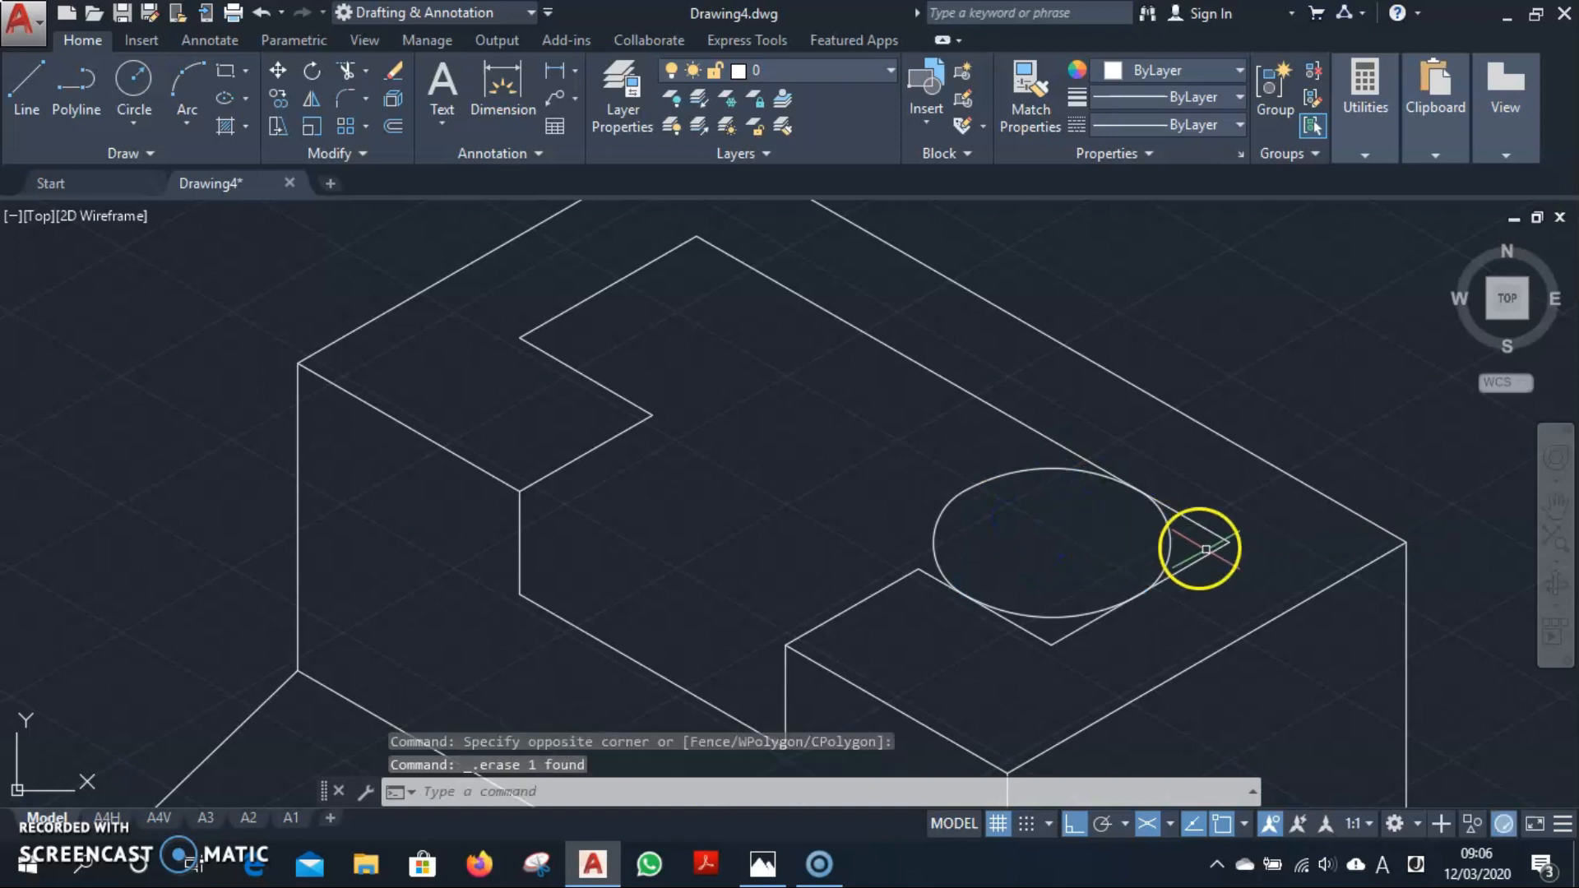
Copy the isometric circle's upper and left arcs from their shared endpoint to the midpoint of the recess's opposite short end edge.
{"action": "left_click", "coordinate": [986, 475]}
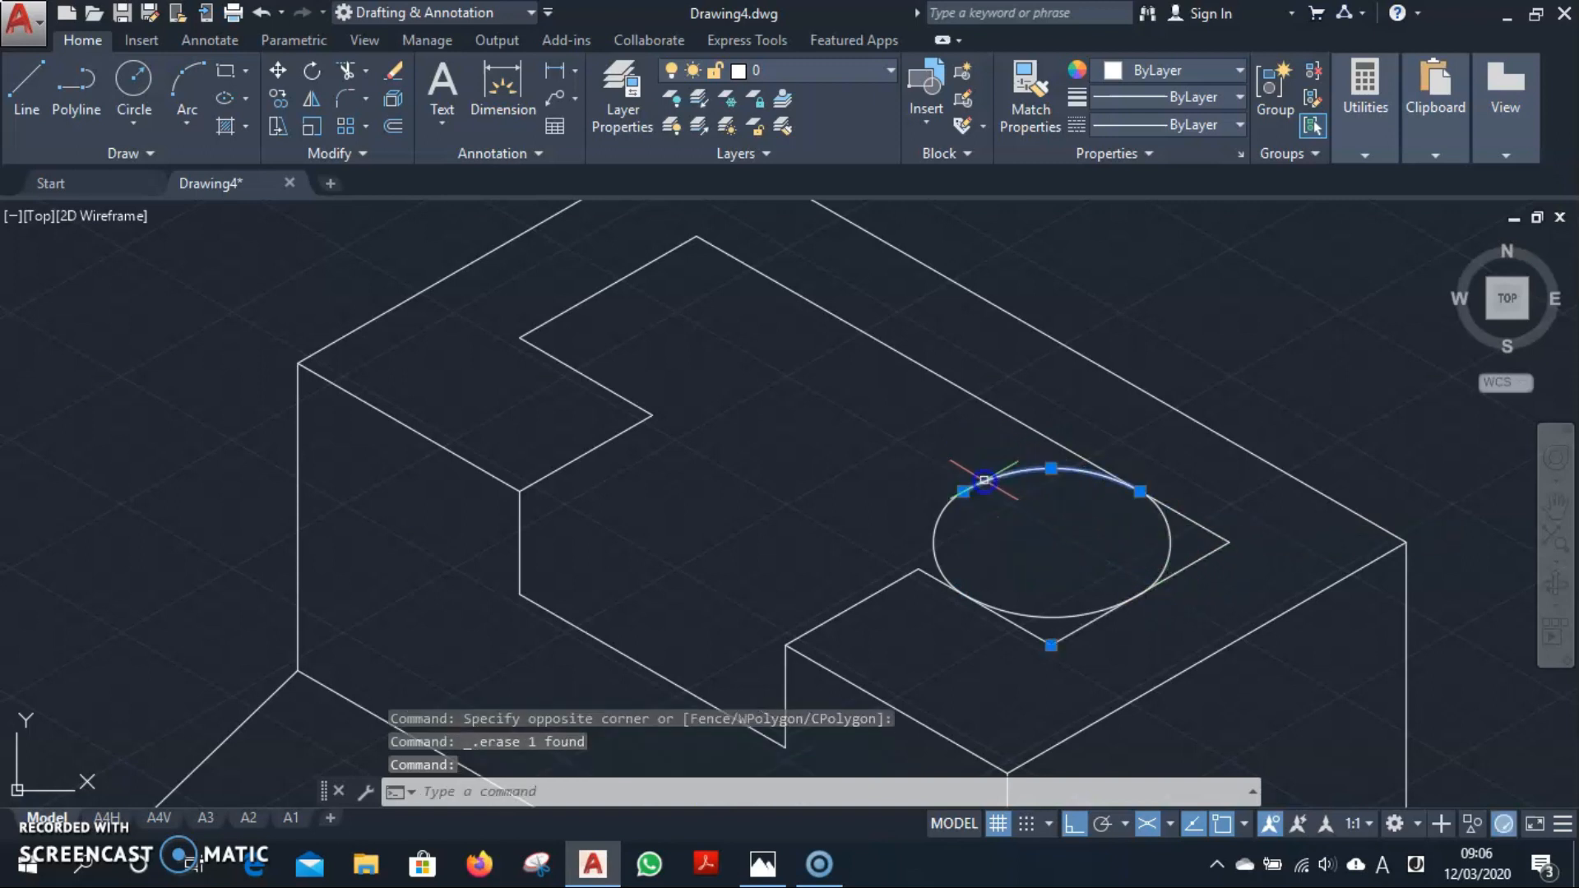
{"action": "left_click", "coordinate": [939, 518]}
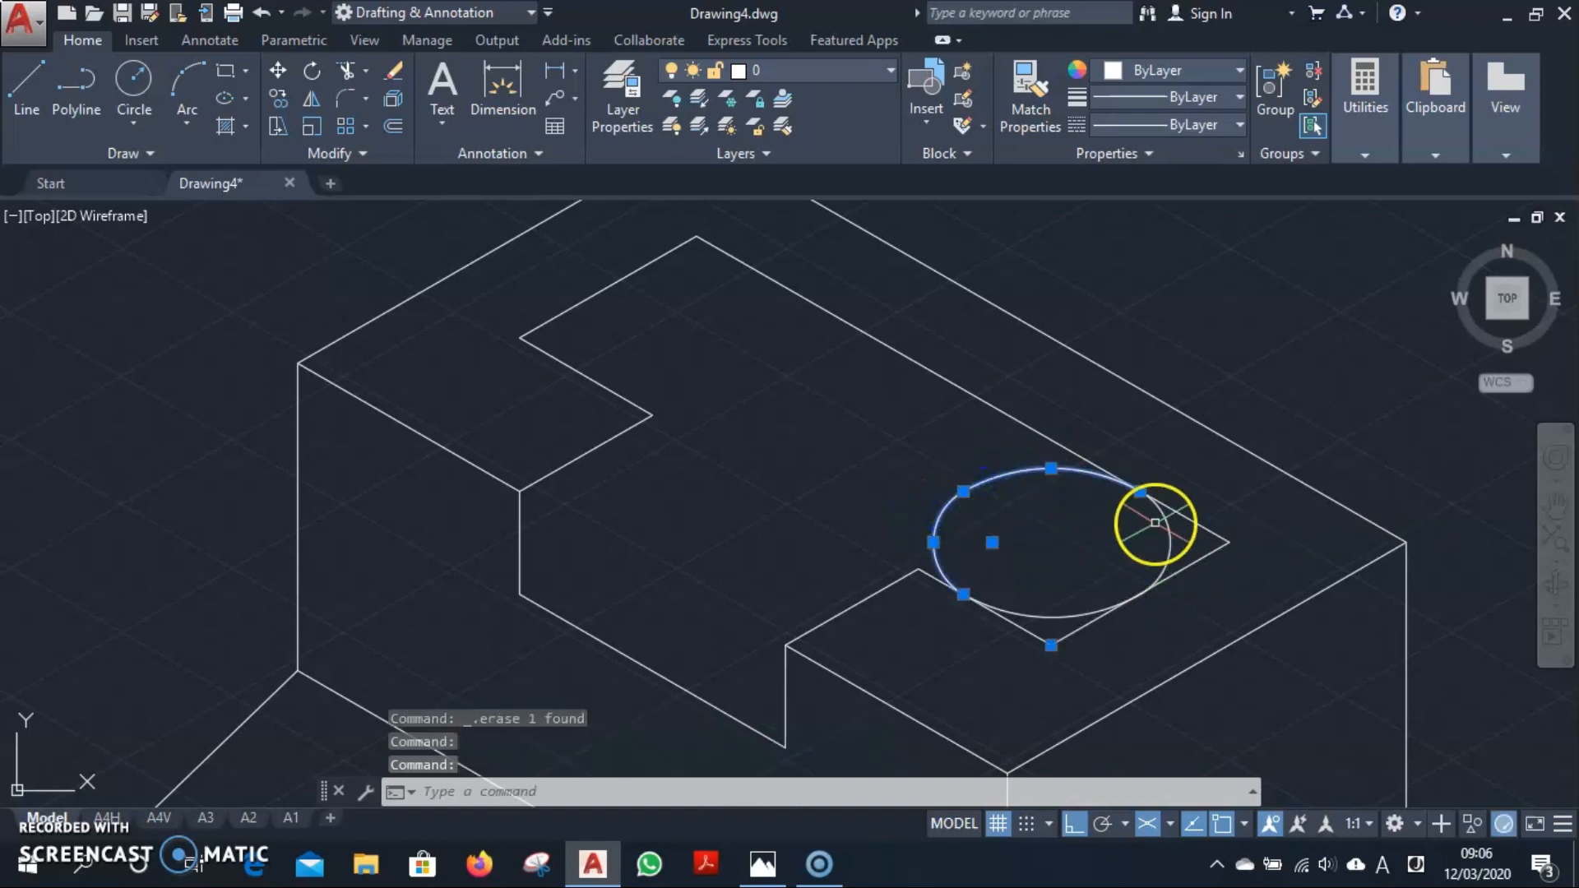
{"action": "key", "text": "Return"}
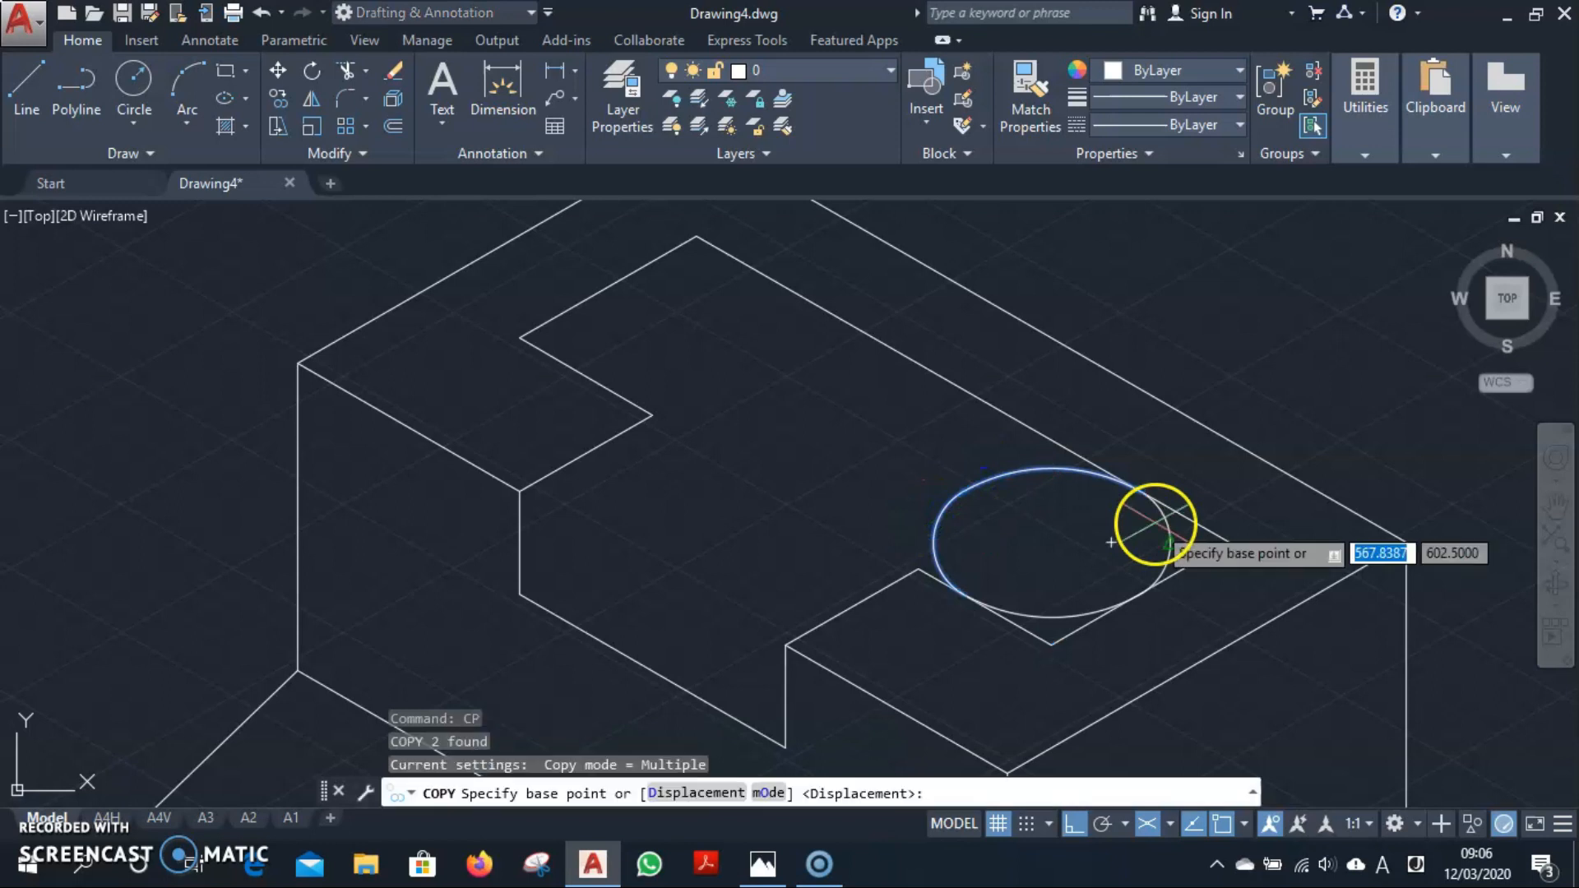
{"action": "left_click", "coordinate": [963, 491]}
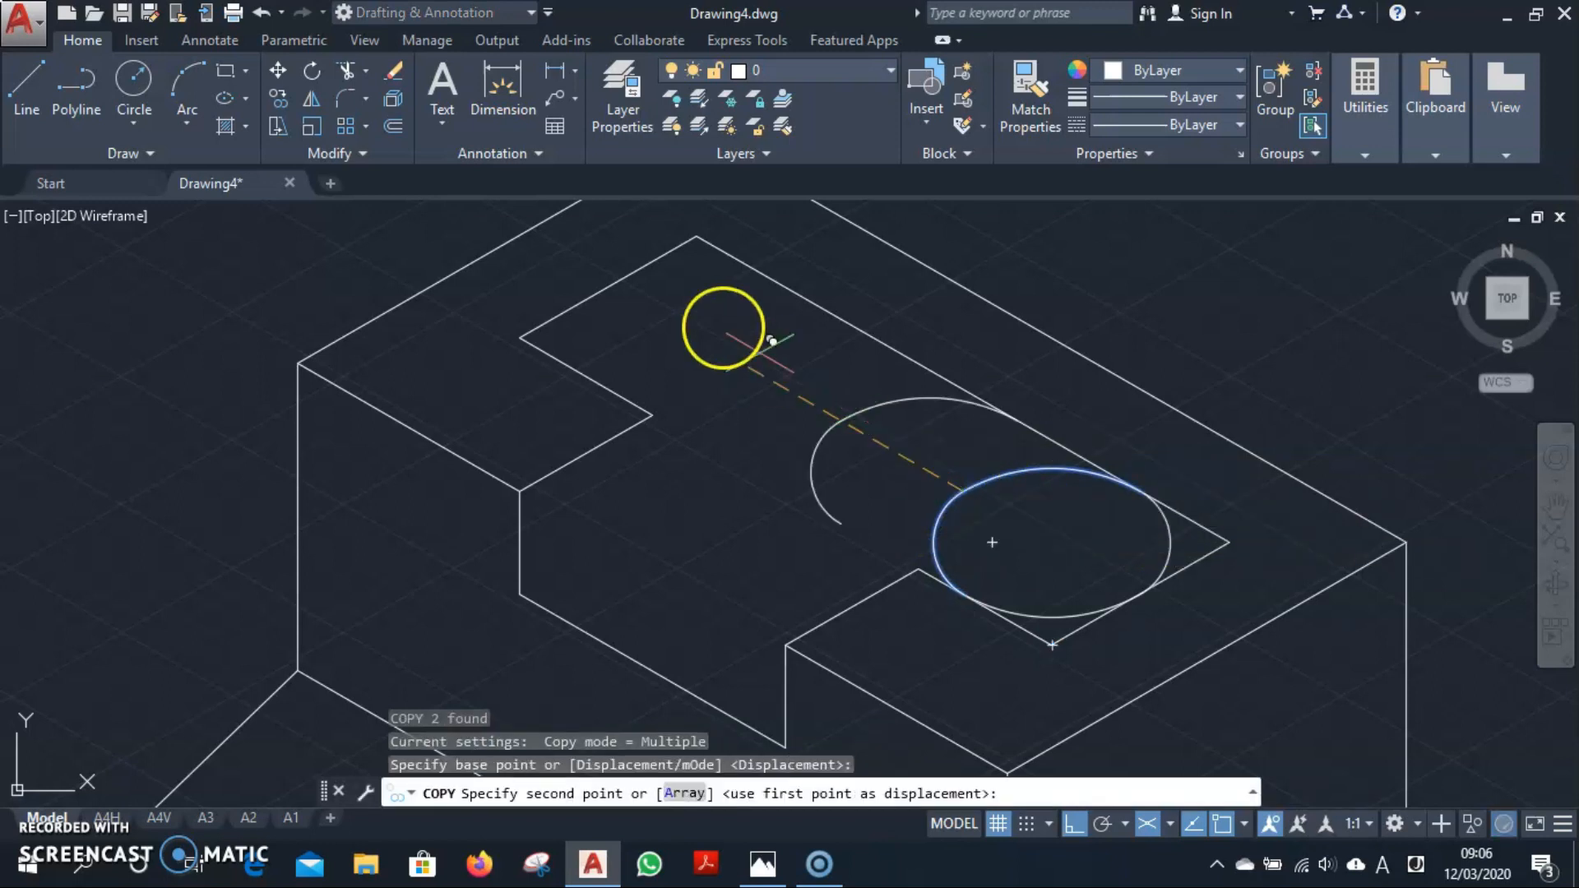
{"action": "left_click", "coordinate": [621, 274]}
{"action": "key", "text": "Escape"}
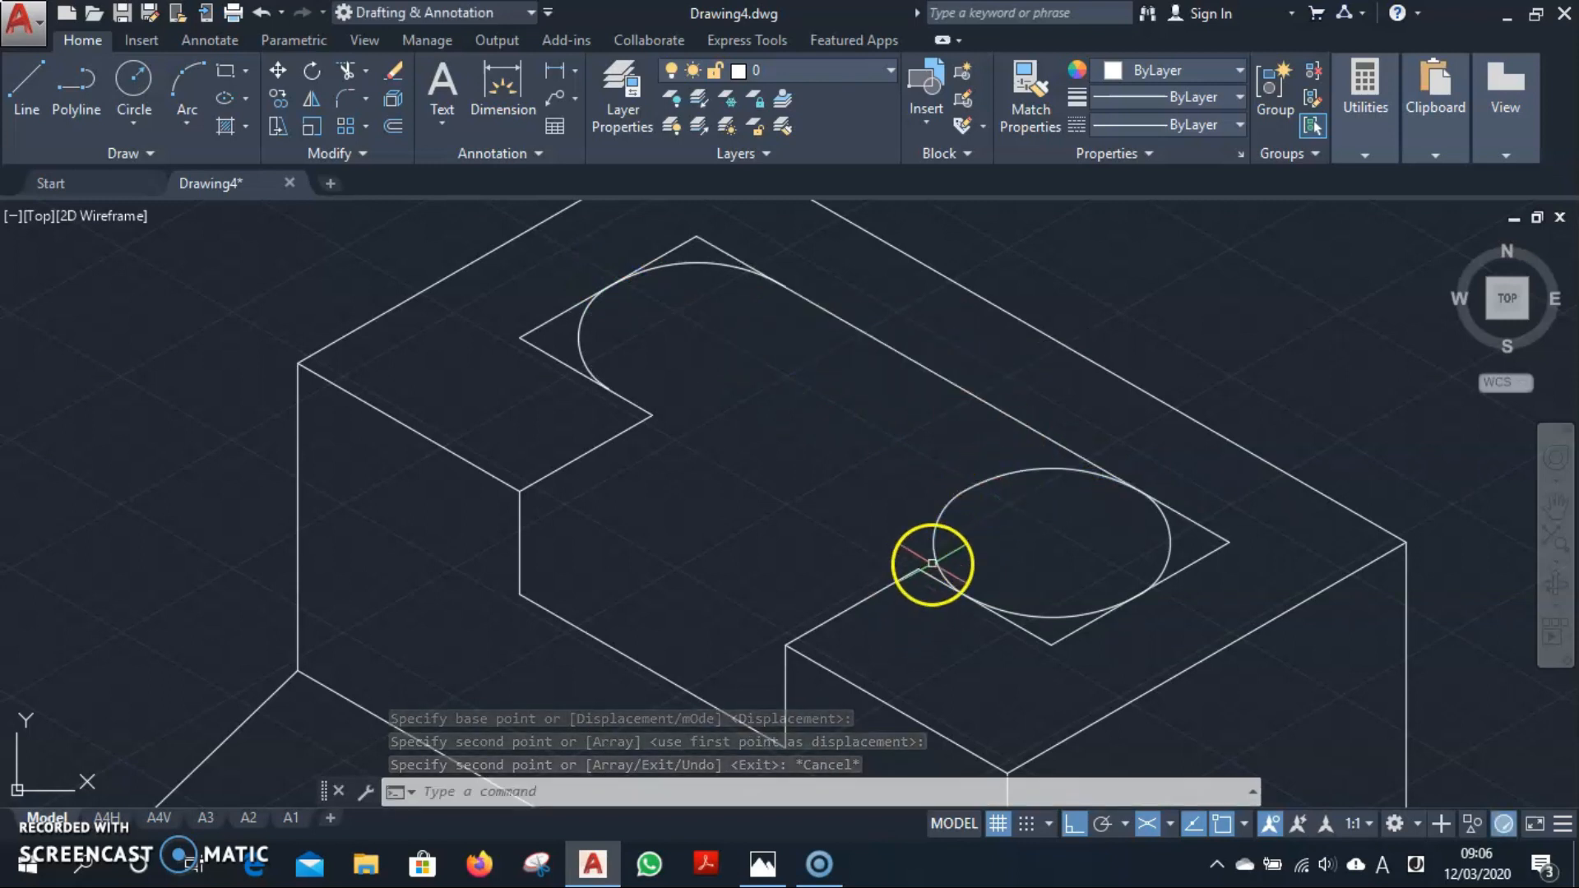
Erase the original upper and left arcs of the isometric circle, leaving the recess's near end rounded.
{"action": "left_click", "coordinate": [998, 469]}
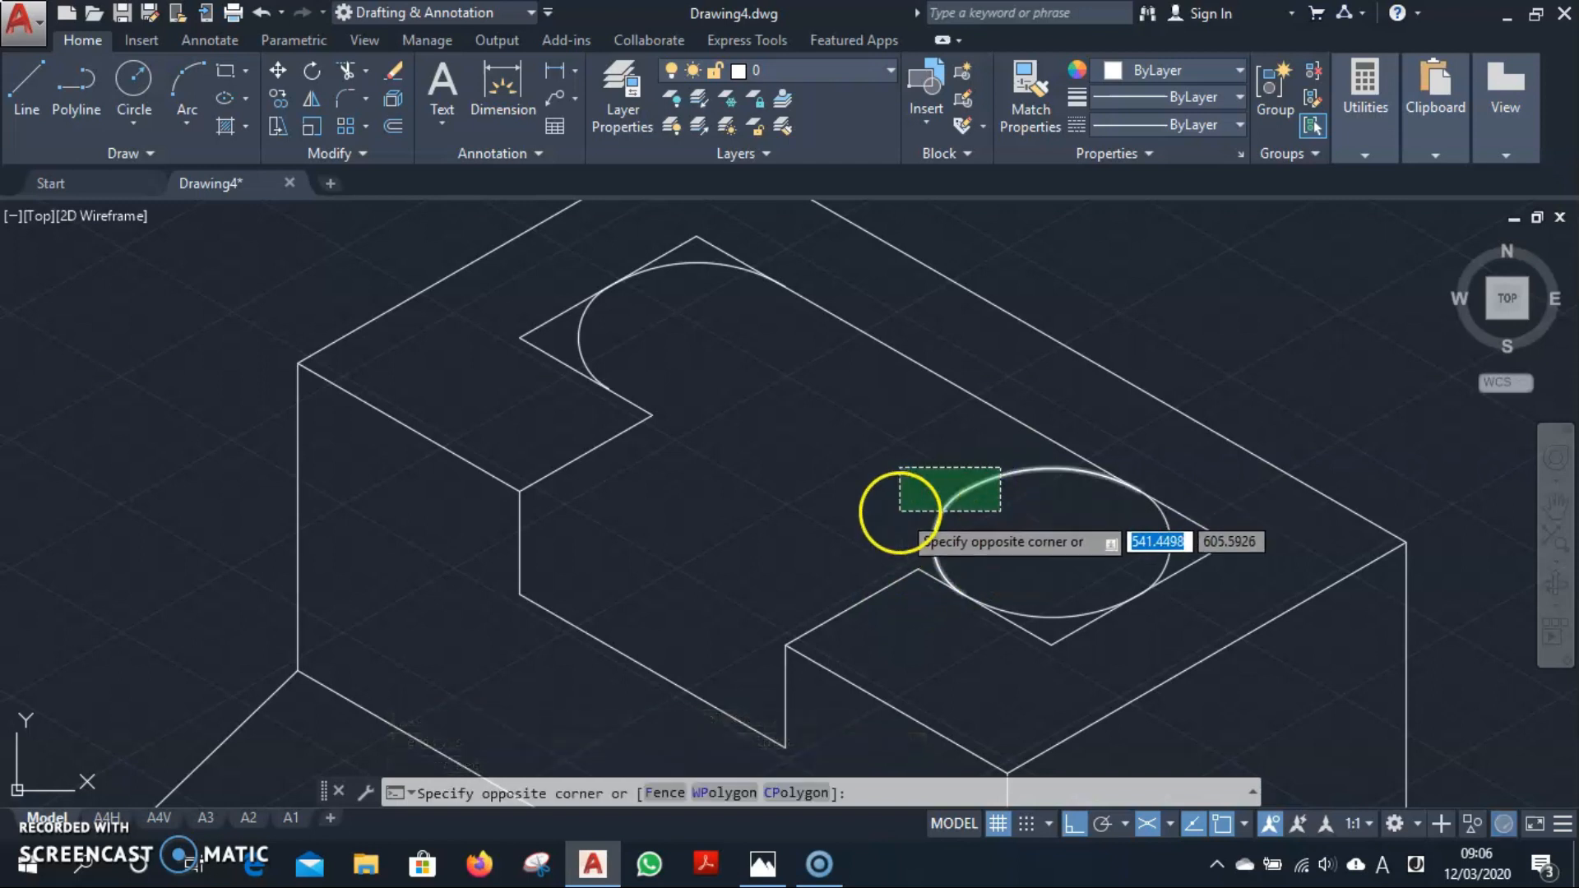
{"action": "left_click", "coordinate": [900, 511]}
{"action": "key", "text": "Delete"}
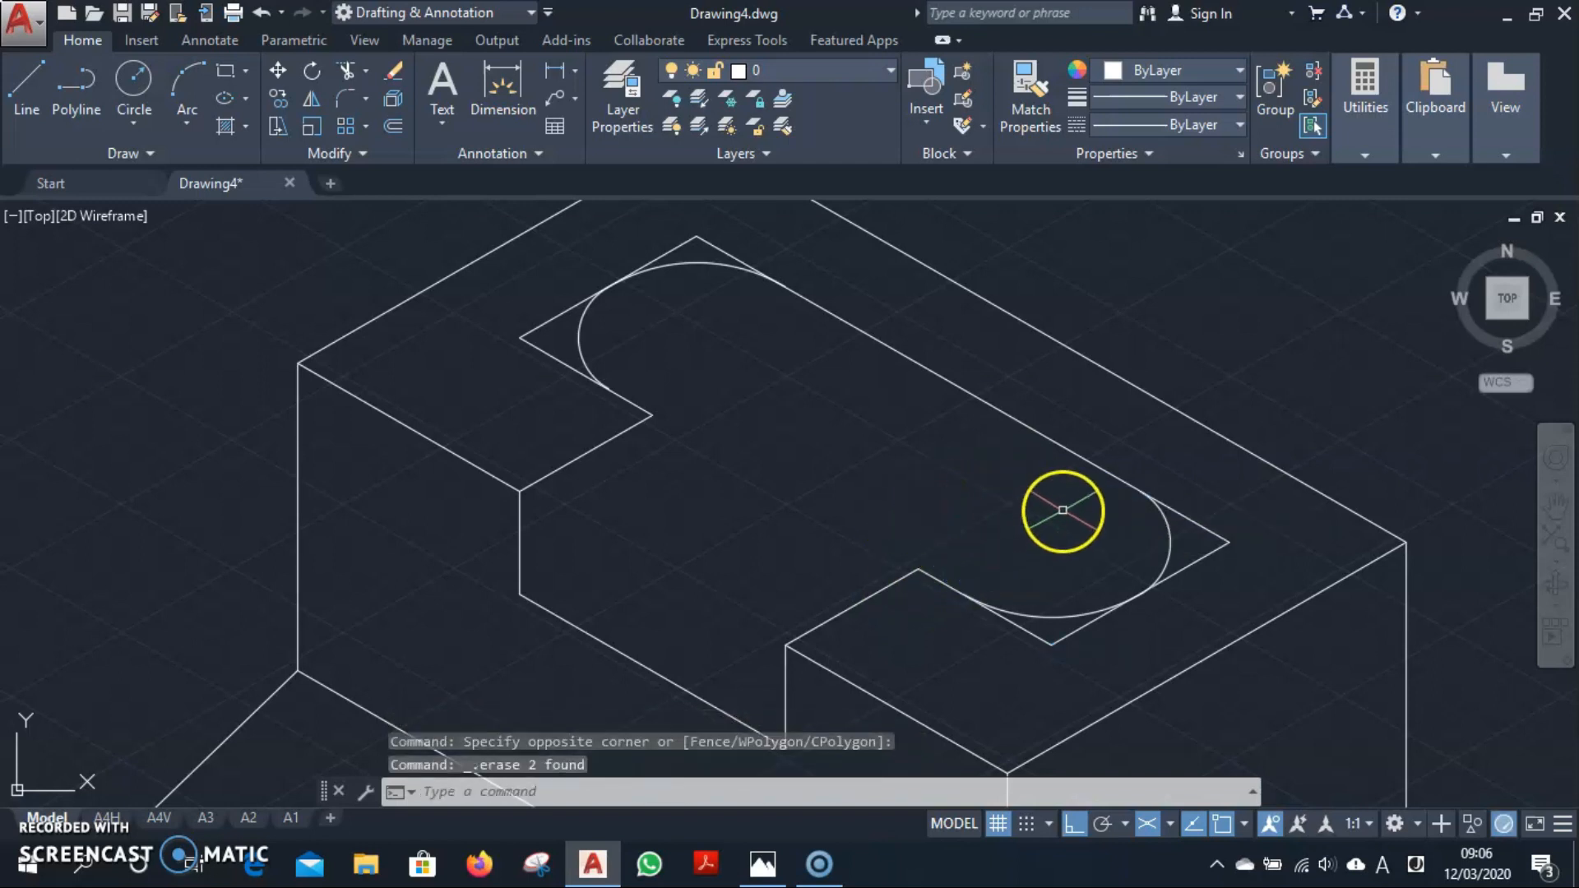
Trim the recess's straight edges that extend past the rounded arcs at both ends.
{"action": "type", "text": "tr"}
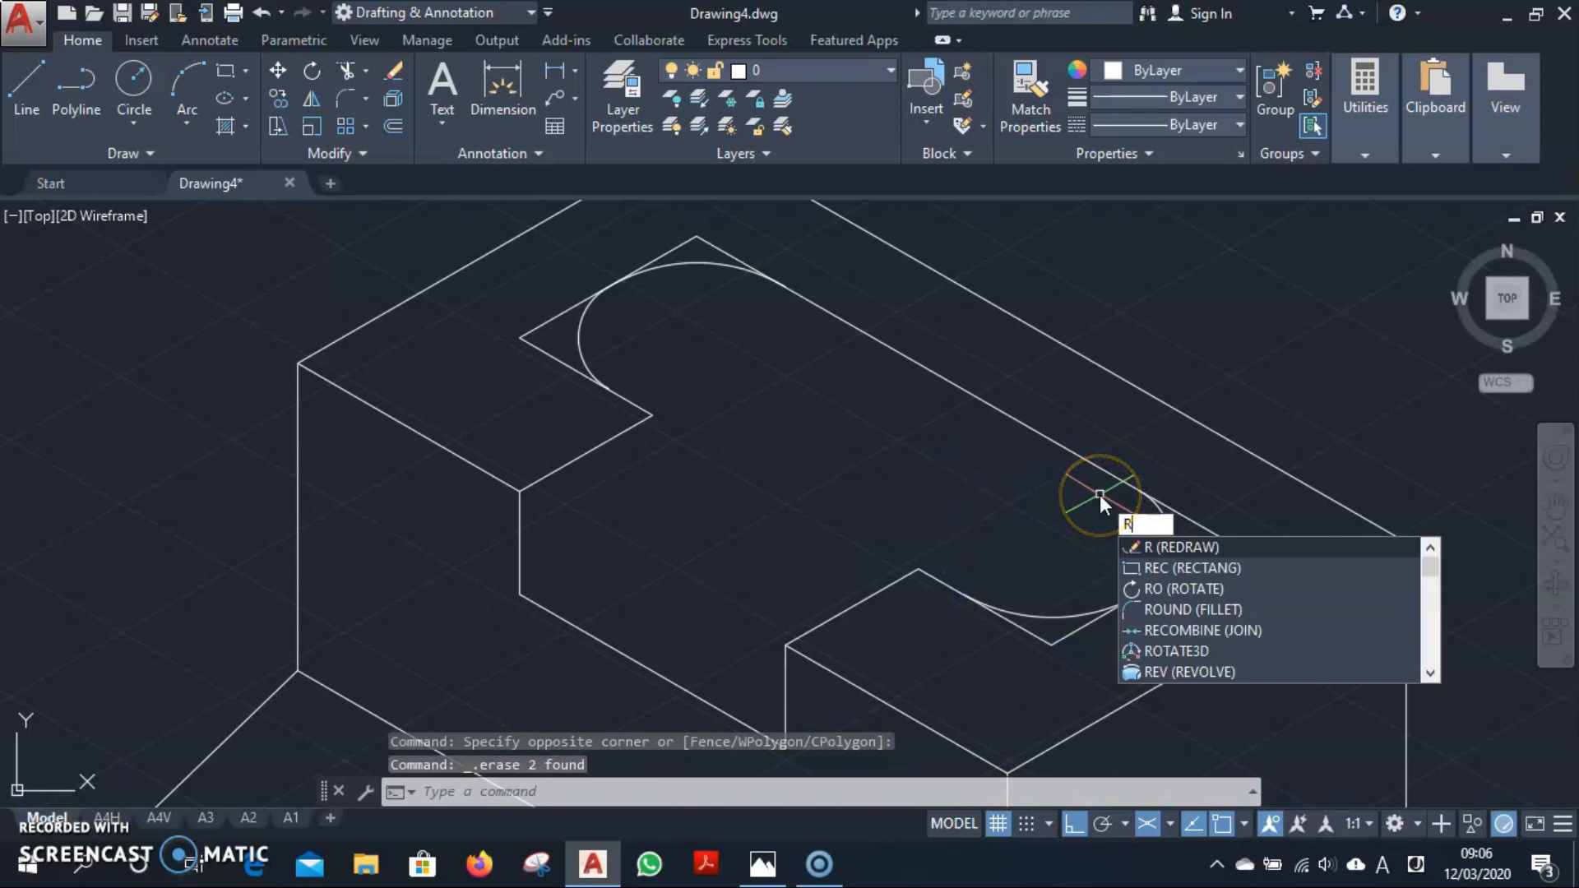
{"action": "key", "text": "Return"}
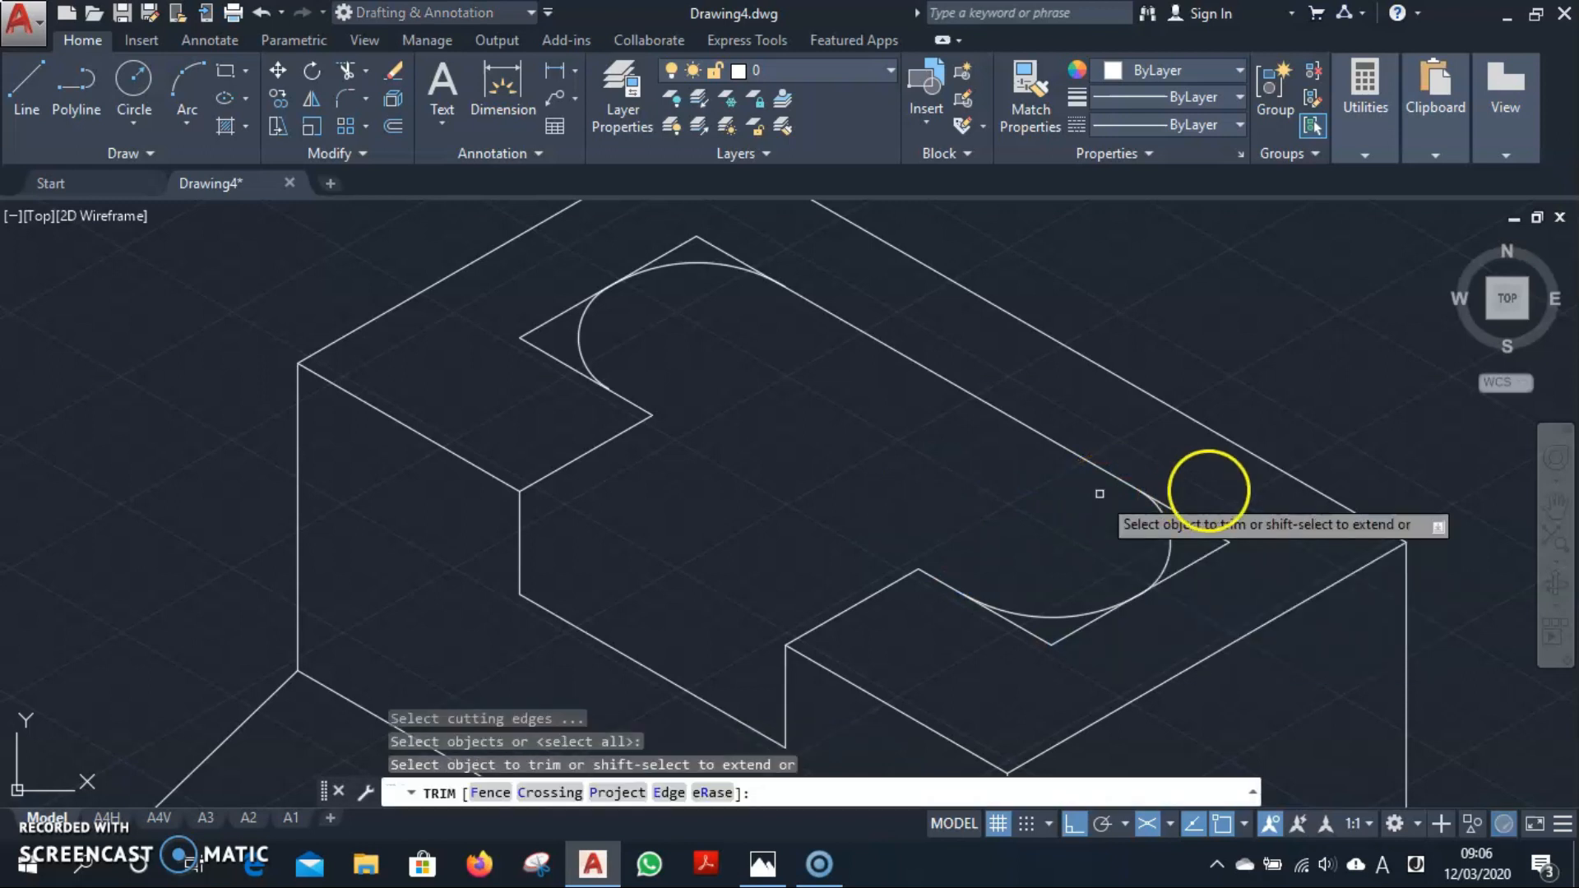
{"action": "left_click", "coordinate": [1240, 511]}
{"action": "left_click", "coordinate": [1202, 568]}
{"action": "left_click", "coordinate": [1103, 634]}
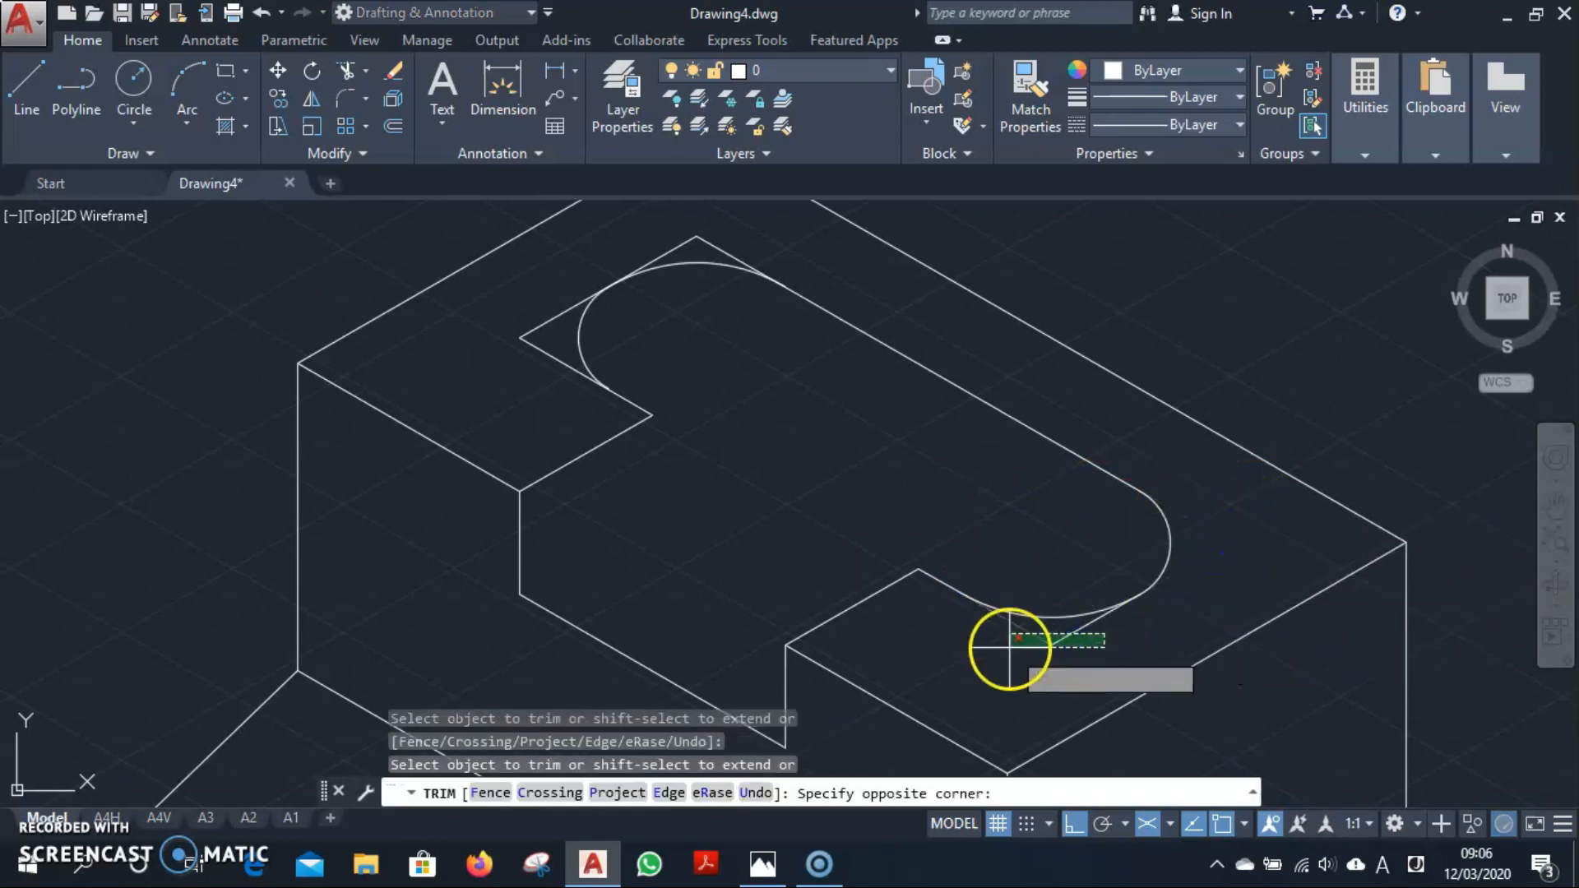
{"action": "left_click", "coordinate": [1012, 648]}
{"action": "left_click", "coordinate": [708, 224]}
{"action": "left_click", "coordinate": [696, 241]}
{"action": "left_click", "coordinate": [546, 315]}
{"action": "left_click", "coordinate": [492, 394]}
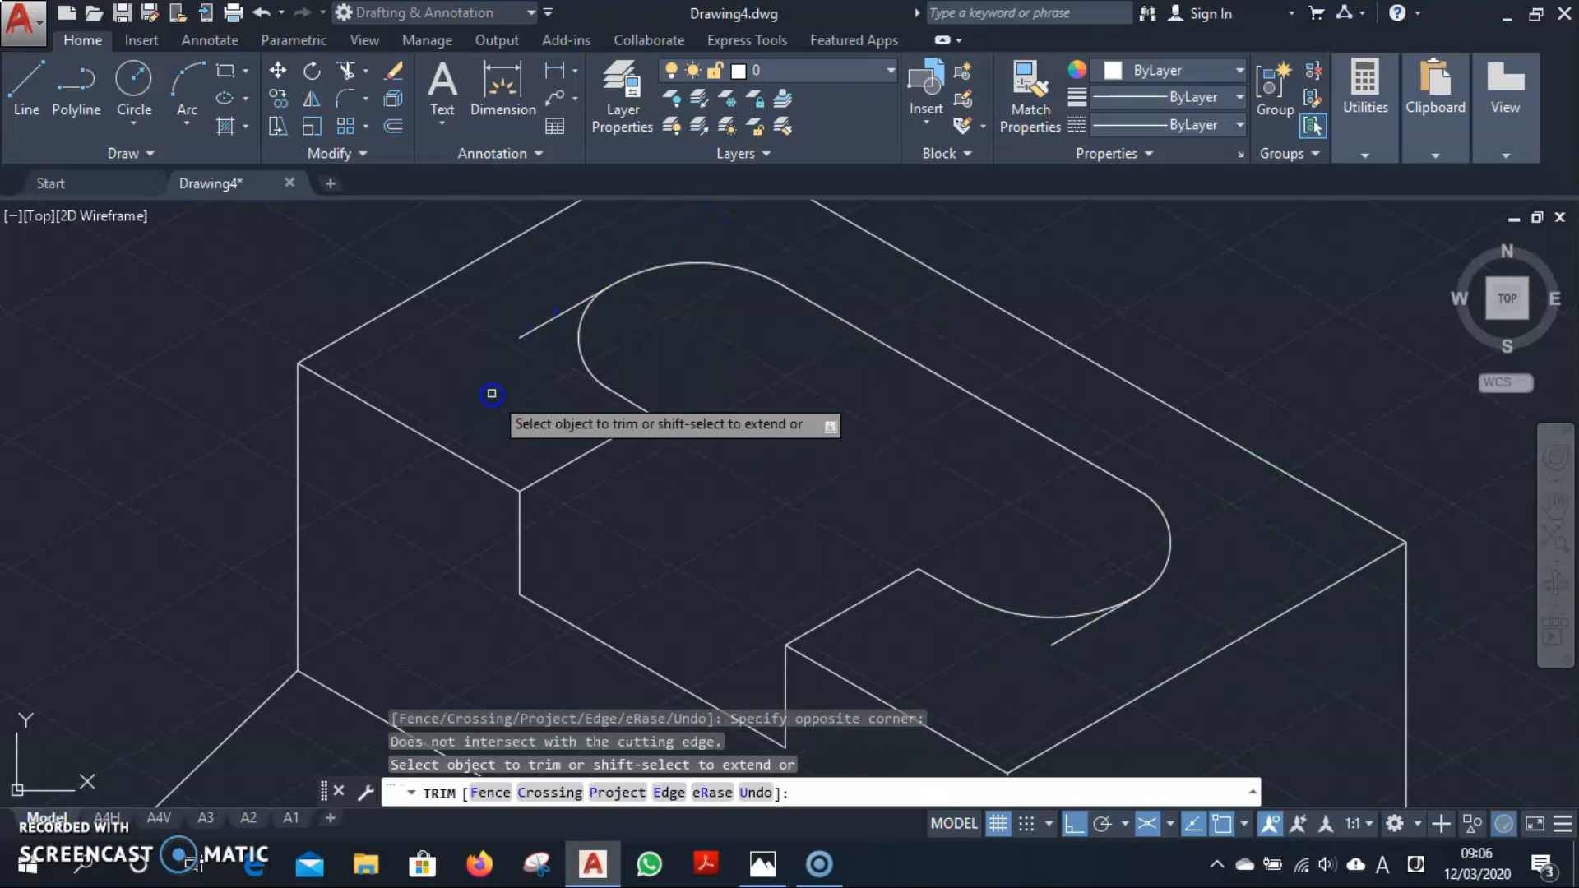
{"action": "key", "text": "Escape"}
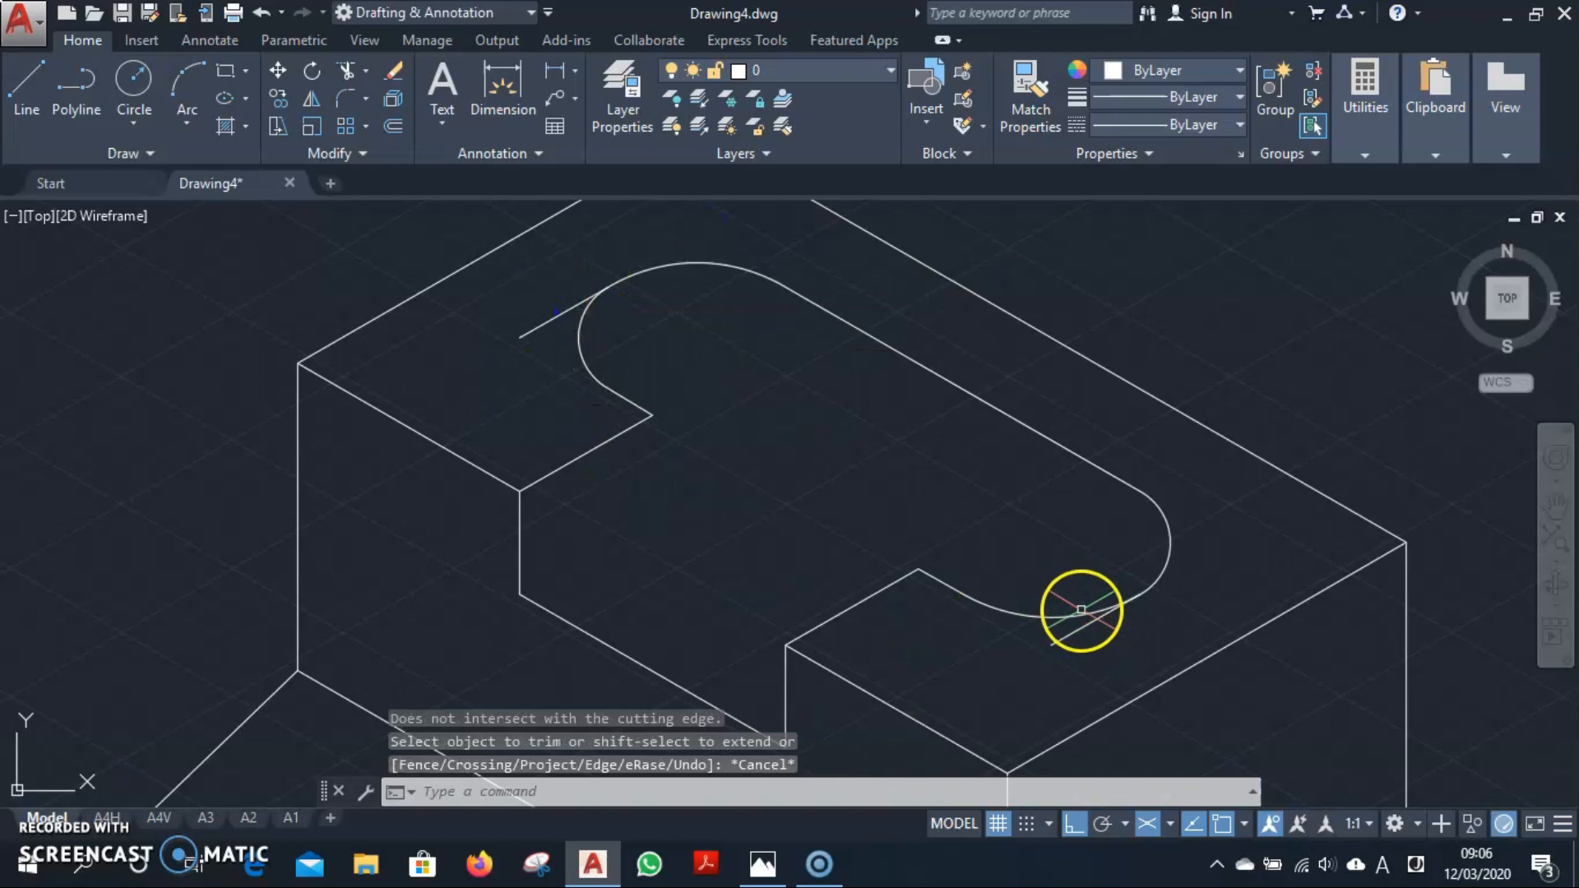
Erase the two leftover straight edge stubs outside the recess's rounded corners.
{"action": "left_click", "coordinate": [1067, 649]}
{"action": "left_click", "coordinate": [1045, 650]}
{"action": "left_click", "coordinate": [552, 332]}
{"action": "left_click", "coordinate": [497, 324]}
{"action": "key", "text": "Delete"}
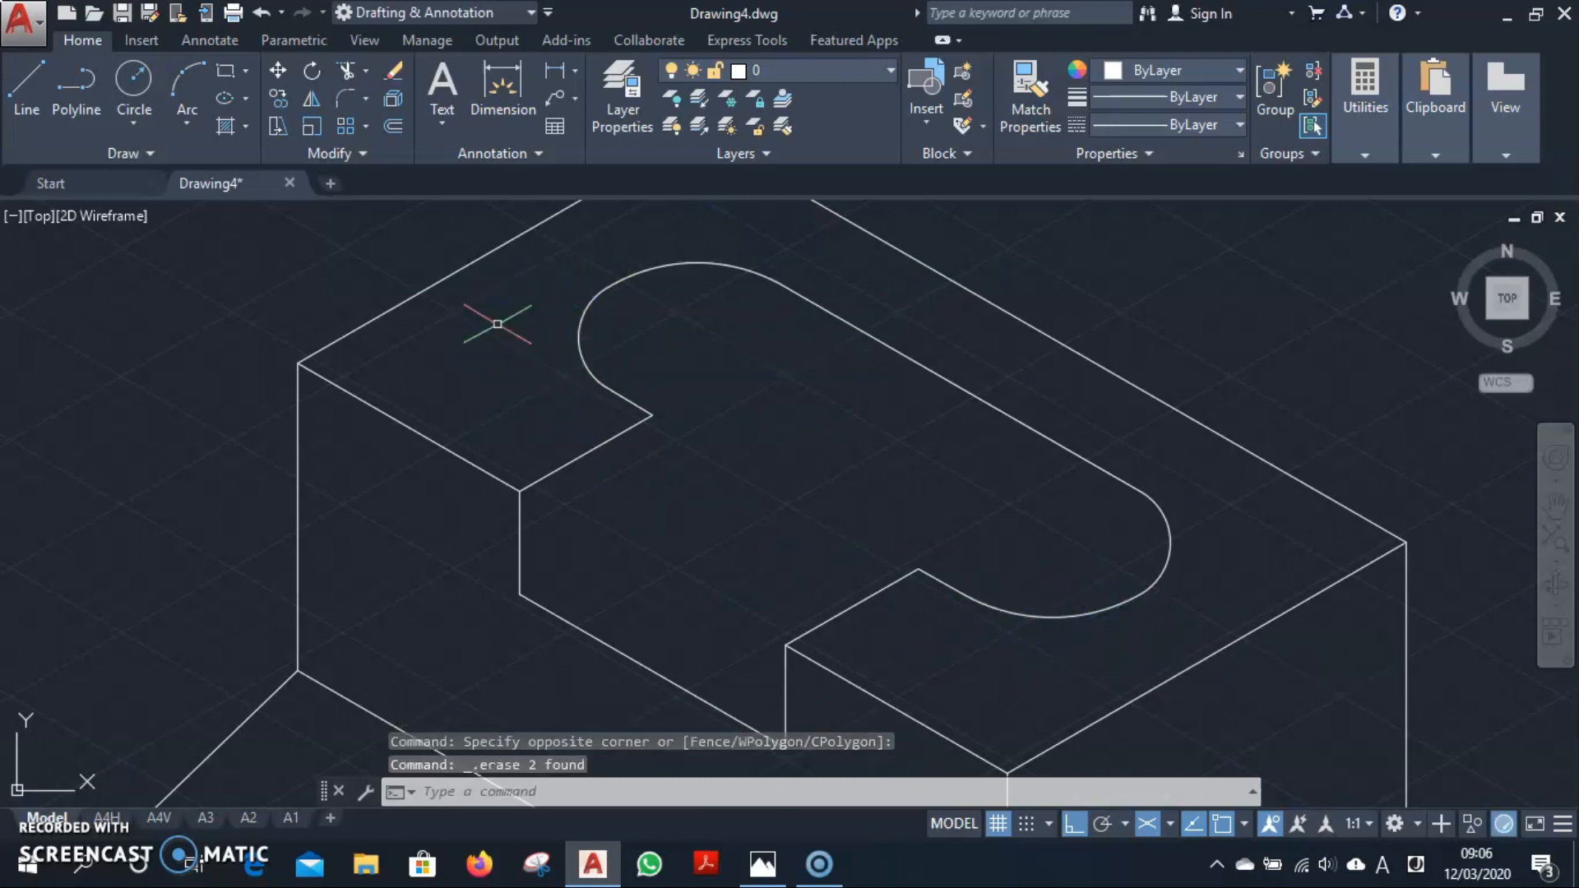
Draw a vertical line down from the recess's left inner corner to the recess floor, continuing to the notch's lower-left front corner.
{"action": "type", "text": "L"}
{"action": "key", "text": "Return"}
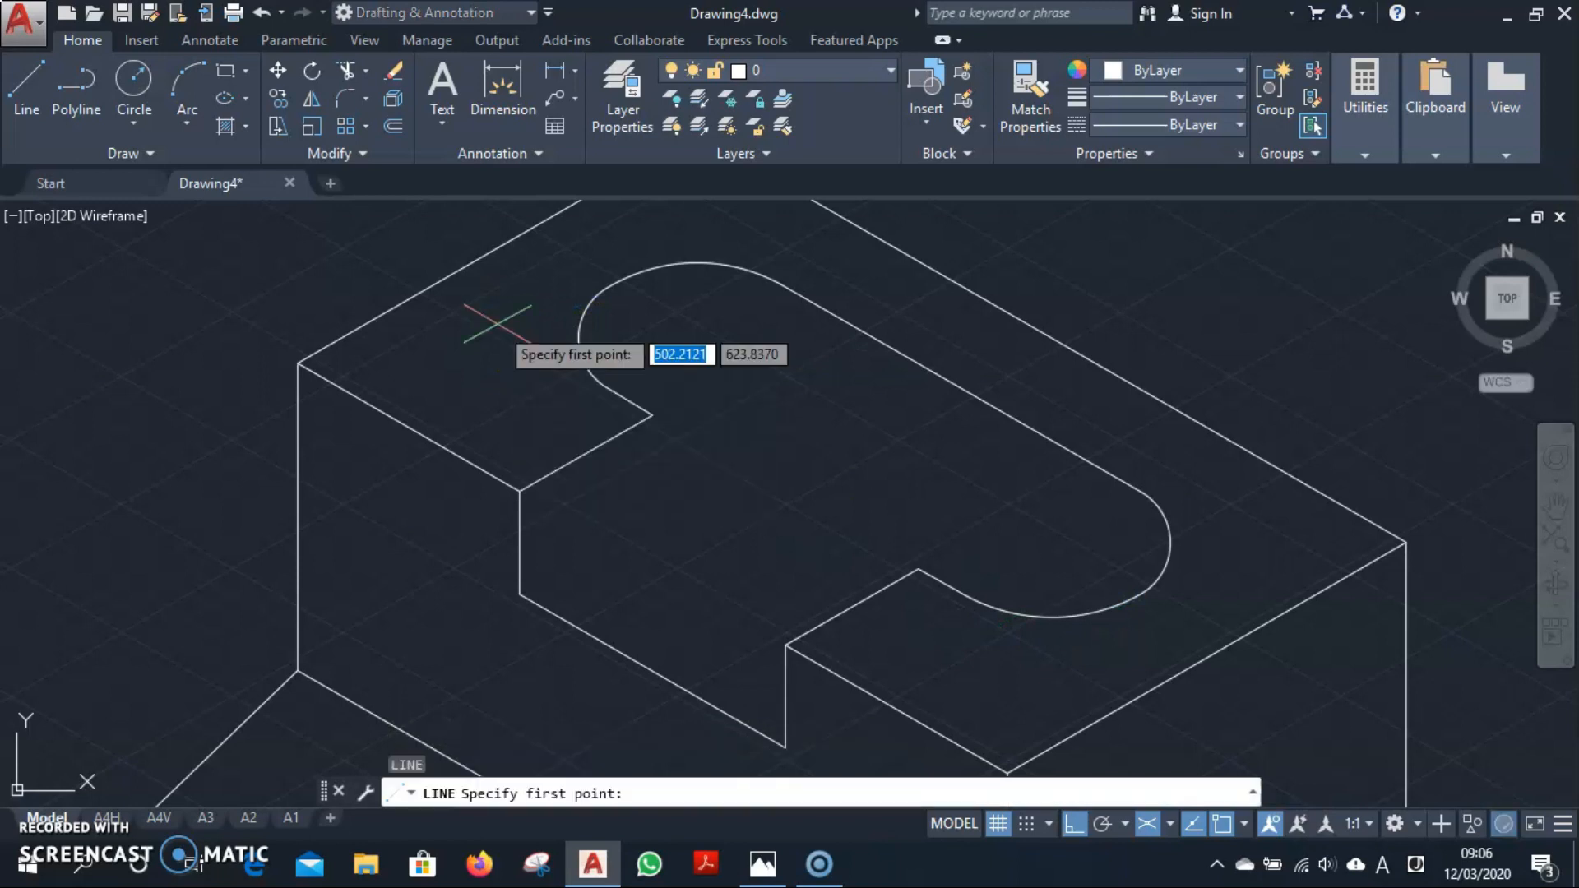
{"action": "left_click", "coordinate": [653, 415]}
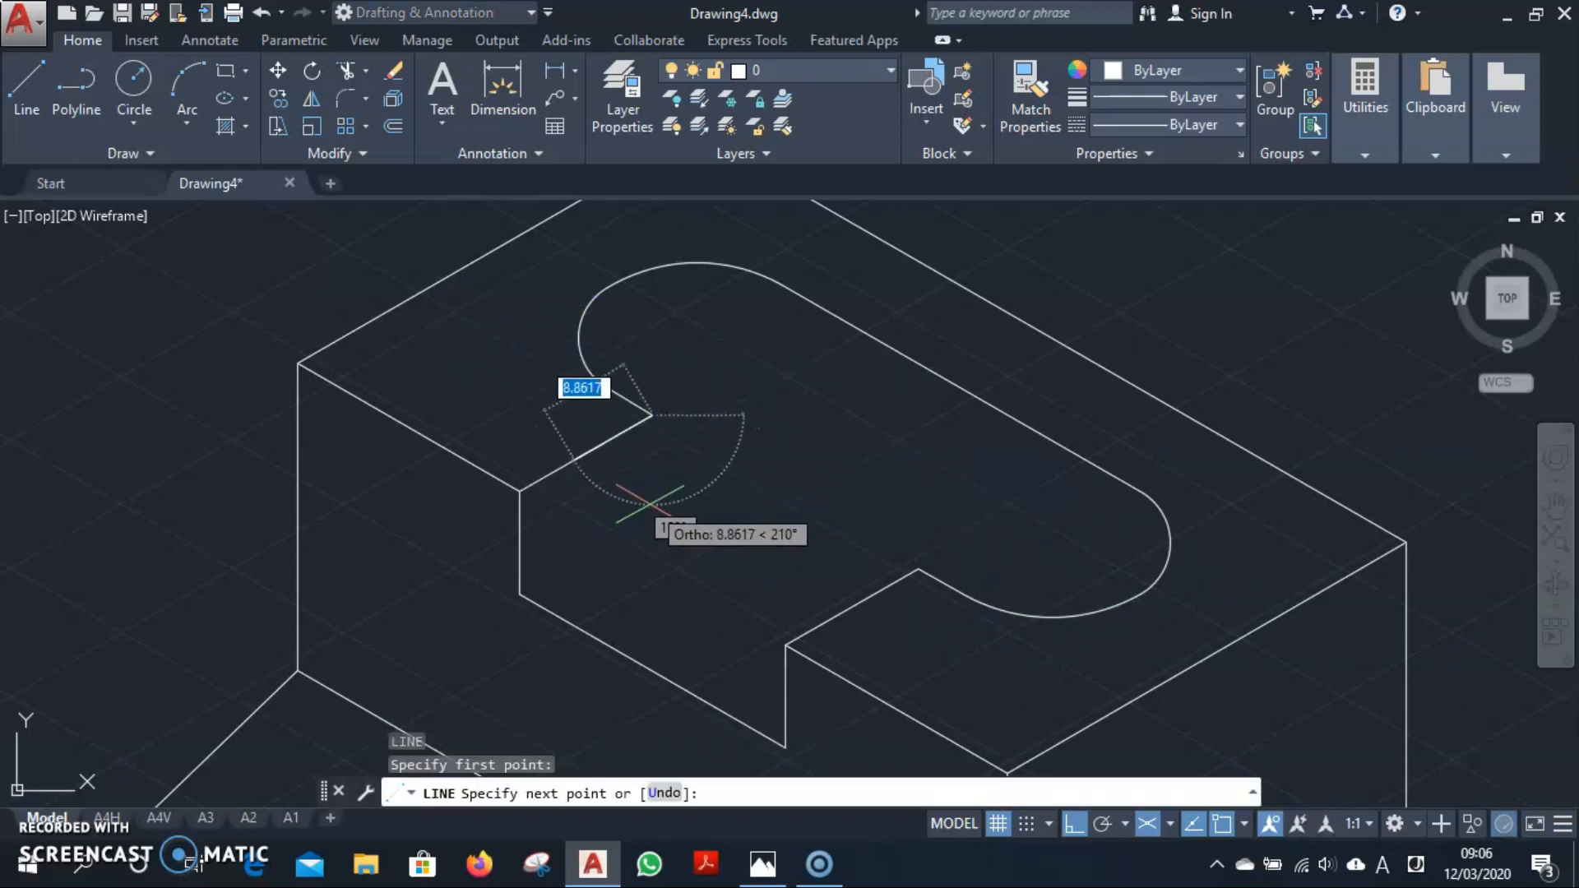
{"action": "key", "text": "F5"}
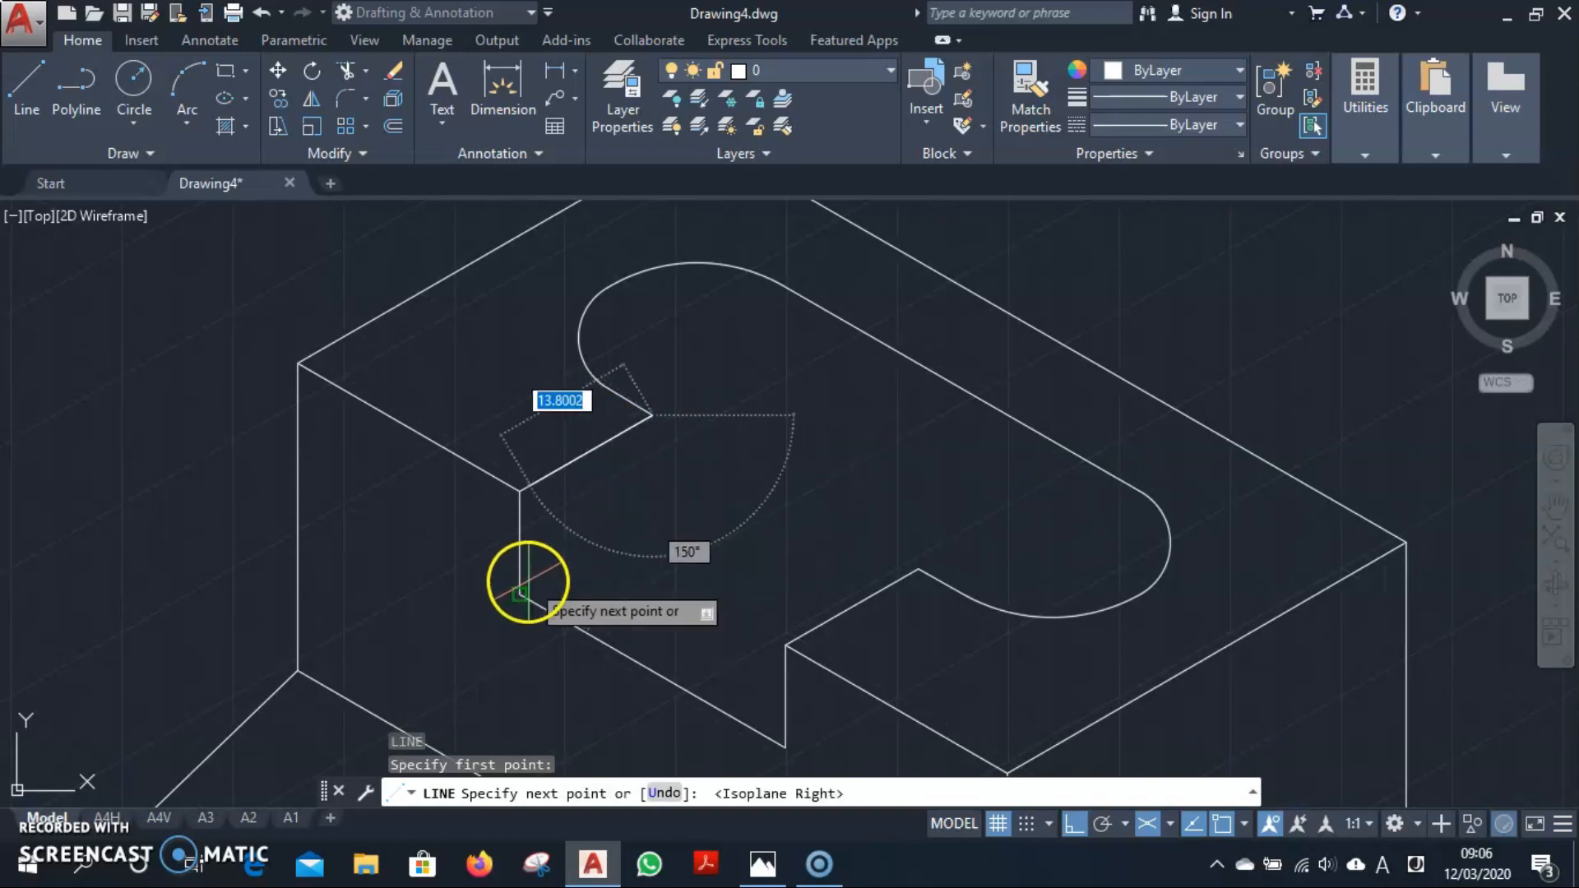
{"action": "left_click", "coordinate": [652, 516]}
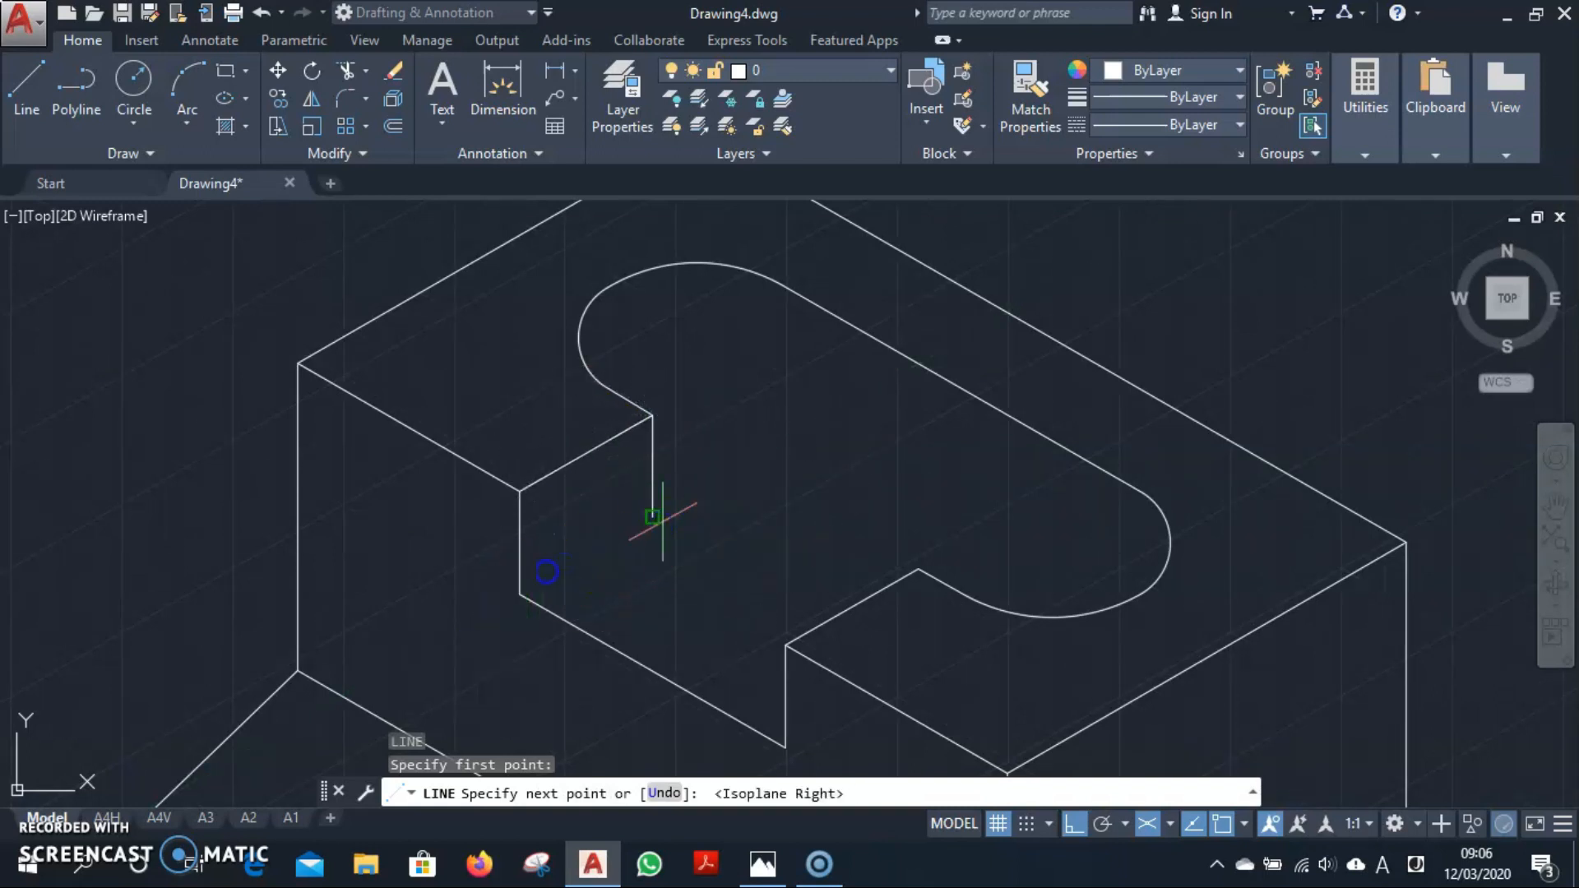
{"action": "left_click", "coordinate": [520, 594]}
{"action": "key", "text": "F5"}
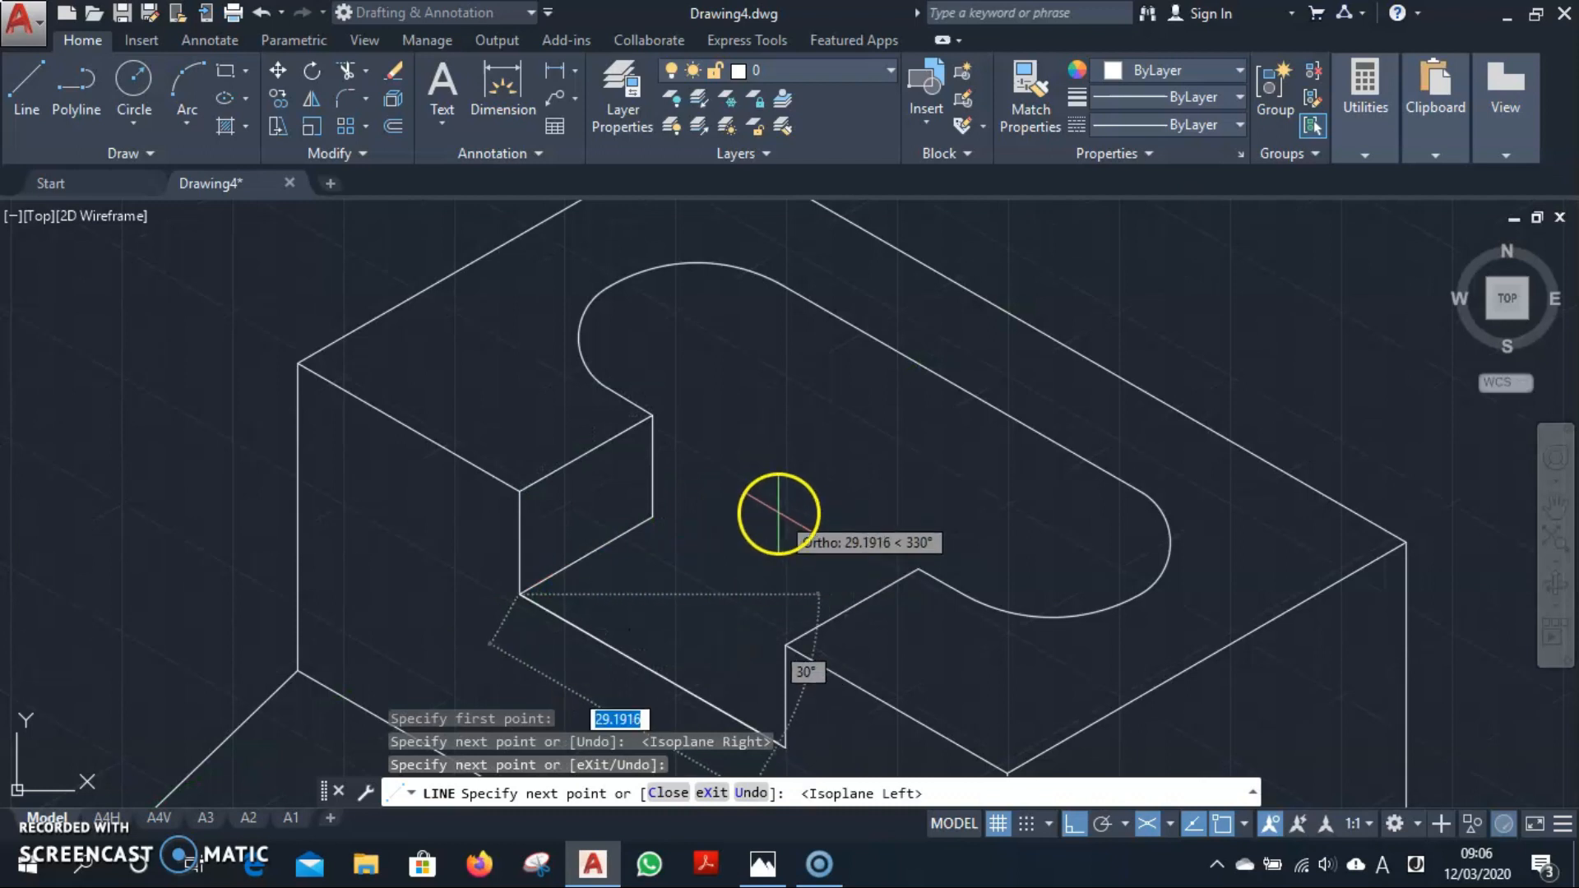
{"action": "key", "text": "Escape"}
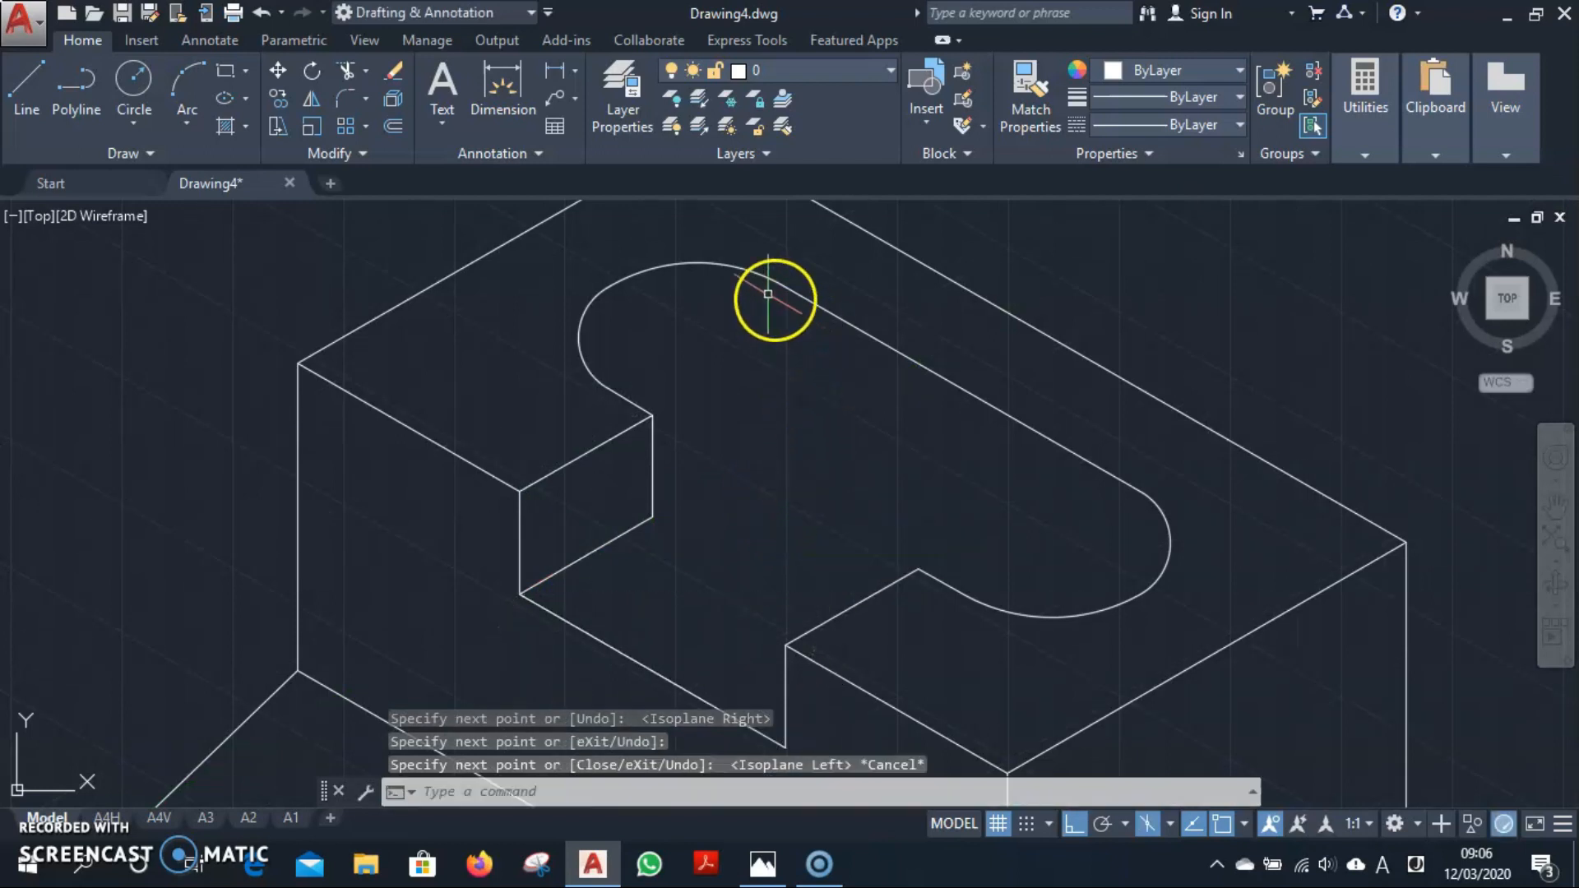
Copy the recess's upper arc and long back edge 10 units straight down to form the recess floor outline.
{"action": "left_click", "coordinate": [723, 265]}
{"action": "left_click", "coordinate": [846, 325]}
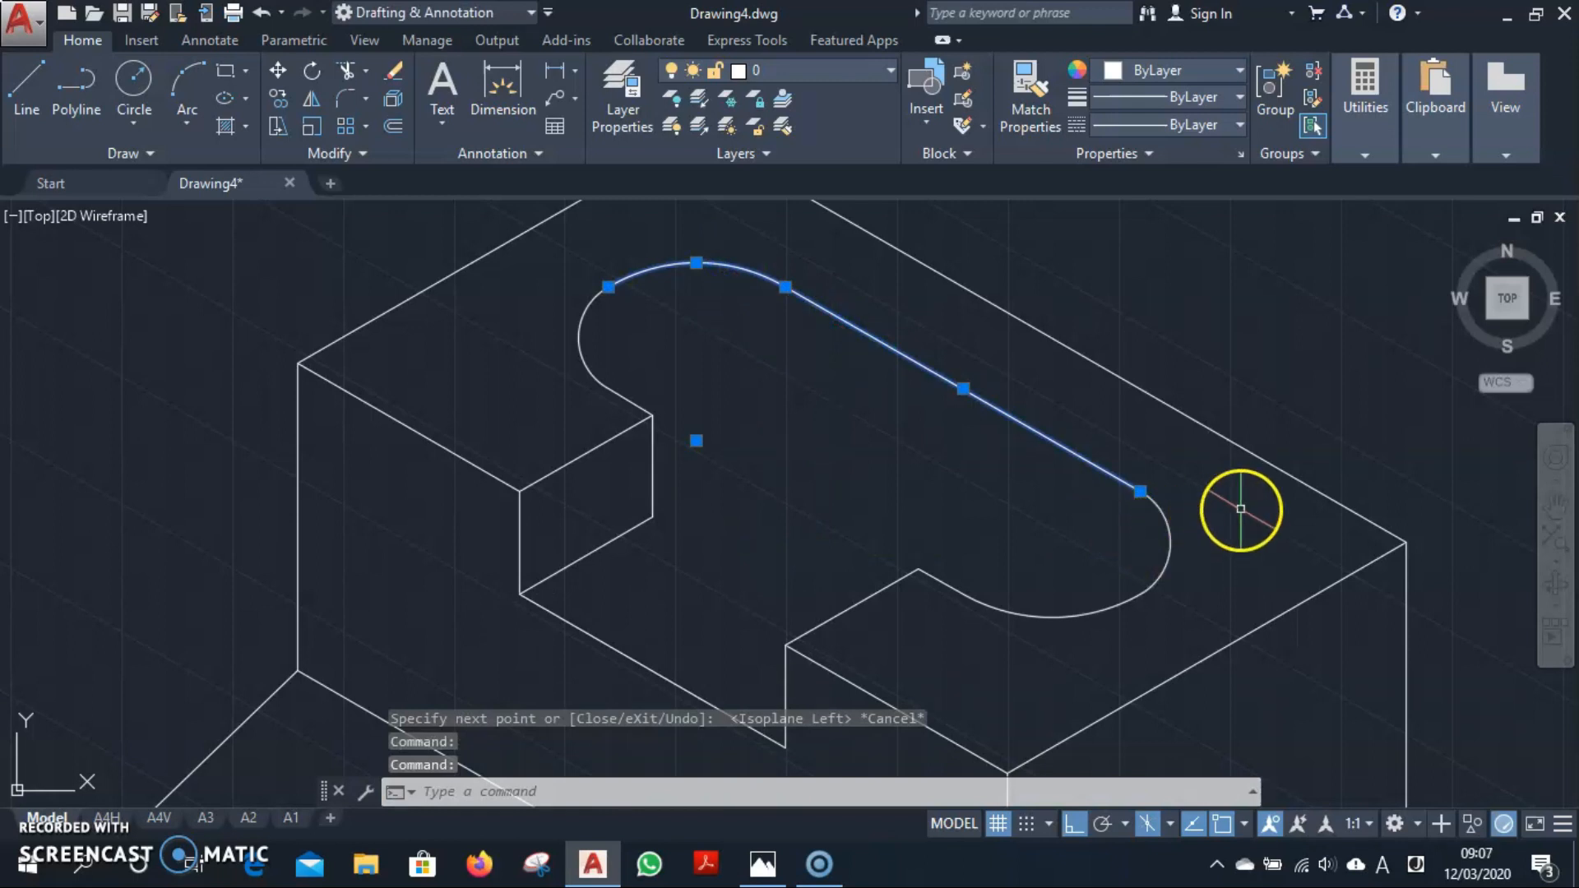
{"action": "type", "text": "cp"}
{"action": "key", "text": "Return"}
{"action": "scroll", "coordinate": [1242, 512], "scroll_direction": "down", "scroll_amount": 4}
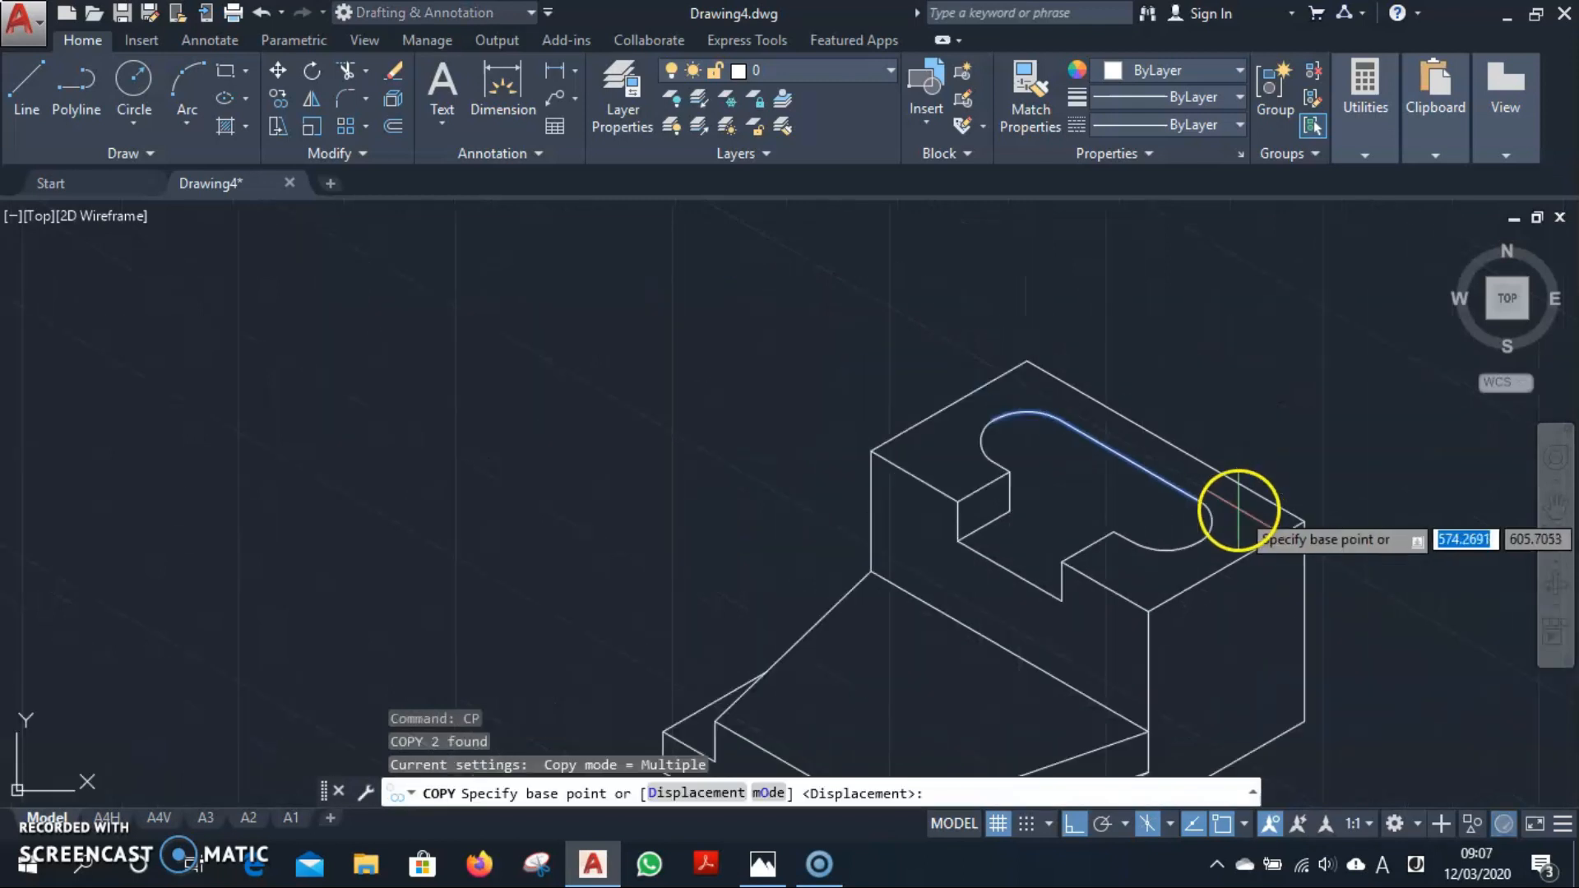
{"action": "left_click", "coordinate": [1244, 356]}
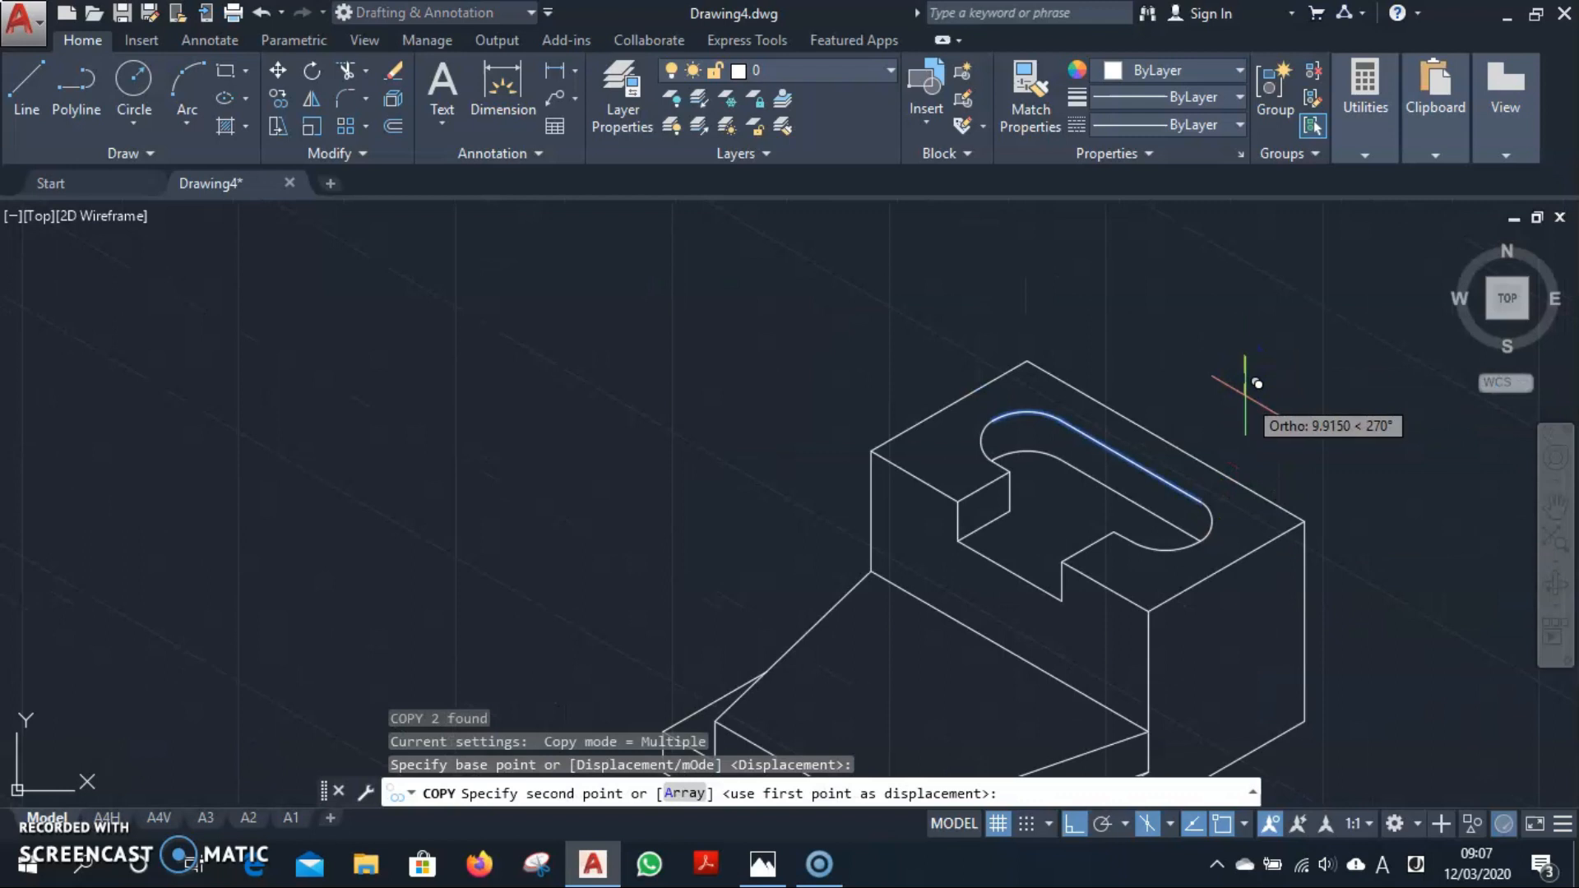
{"action": "type", "text": "10"}
{"action": "key", "text": "Return"}
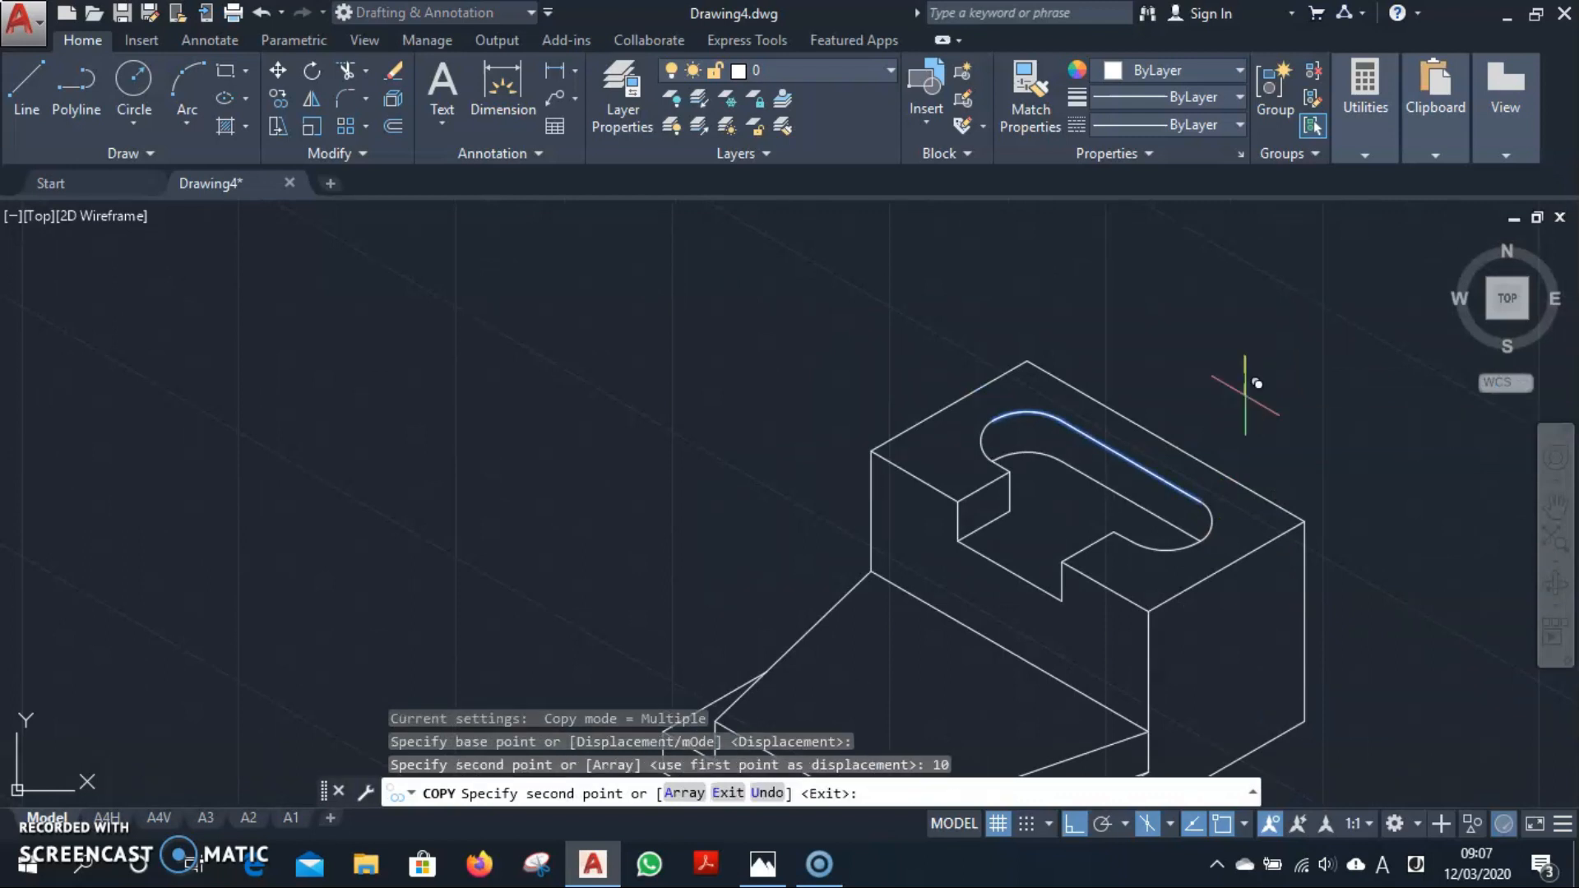
{"action": "key", "text": "Escape"}
Draw a 30-unit centre line on the lower step's top face, forward from the midpoint of the upright's base edge.
{"action": "scroll", "coordinate": [1068, 452], "scroll_direction": "up", "scroll_amount": 3}
{"action": "scroll", "coordinate": [1067, 450], "scroll_direction": "down", "scroll_amount": 3}
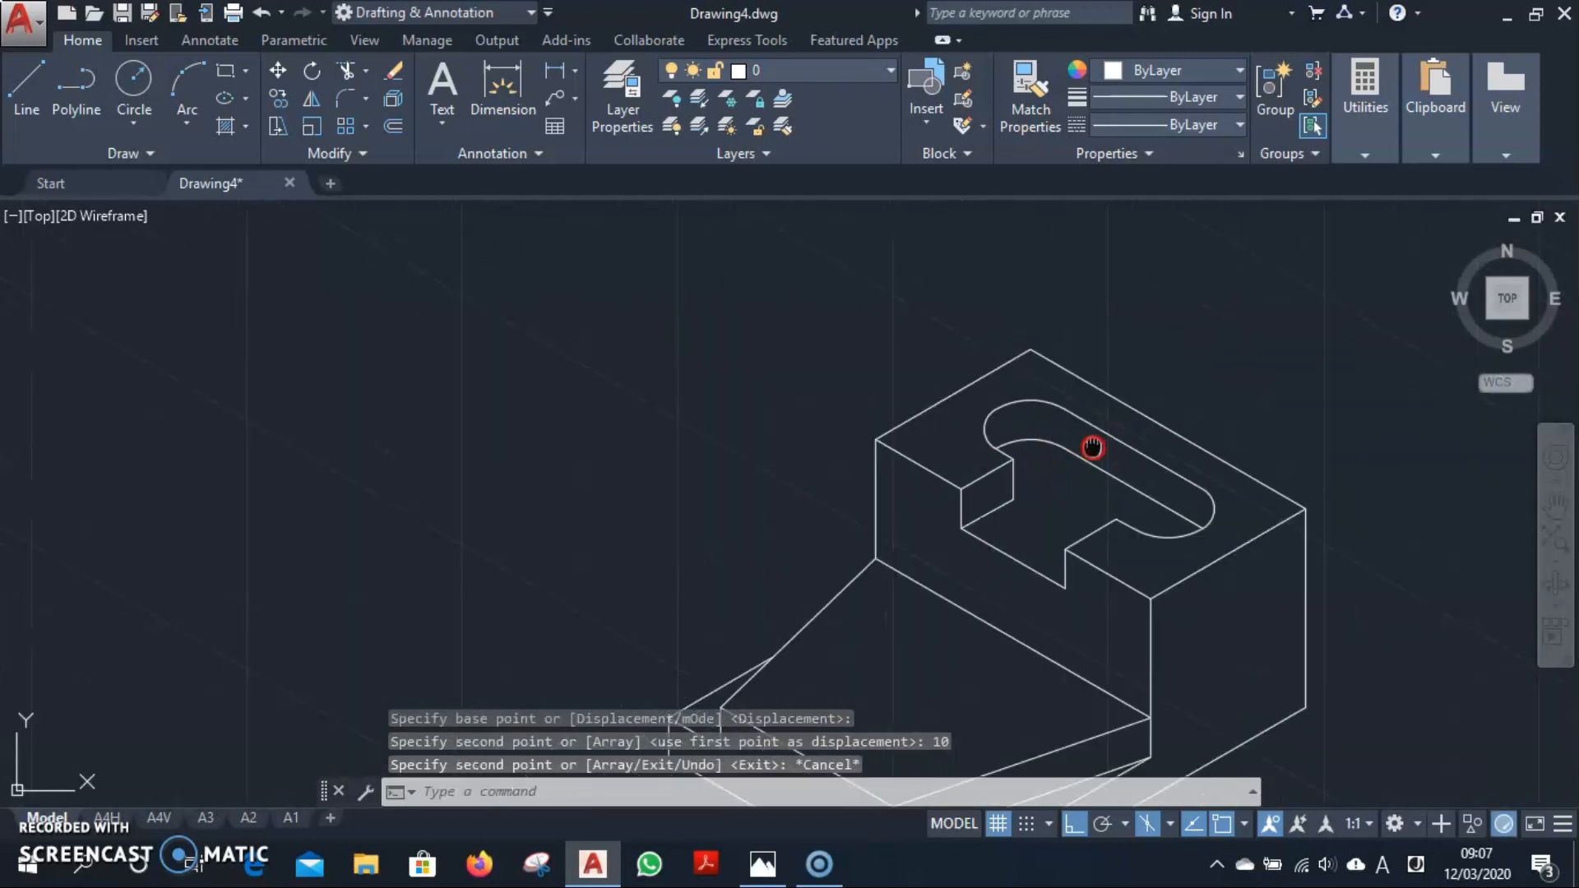
{"action": "middle_click_drag", "start_coordinate": [1093, 447], "coordinate": [967, 375]}
{"action": "scroll", "coordinate": [895, 439], "scroll_direction": "up", "scroll_amount": 2}
{"action": "scroll", "coordinate": [879, 453], "scroll_direction": "down", "scroll_amount": 4}
{"action": "middle_click_drag", "start_coordinate": [876, 457], "coordinate": [754, 396]}
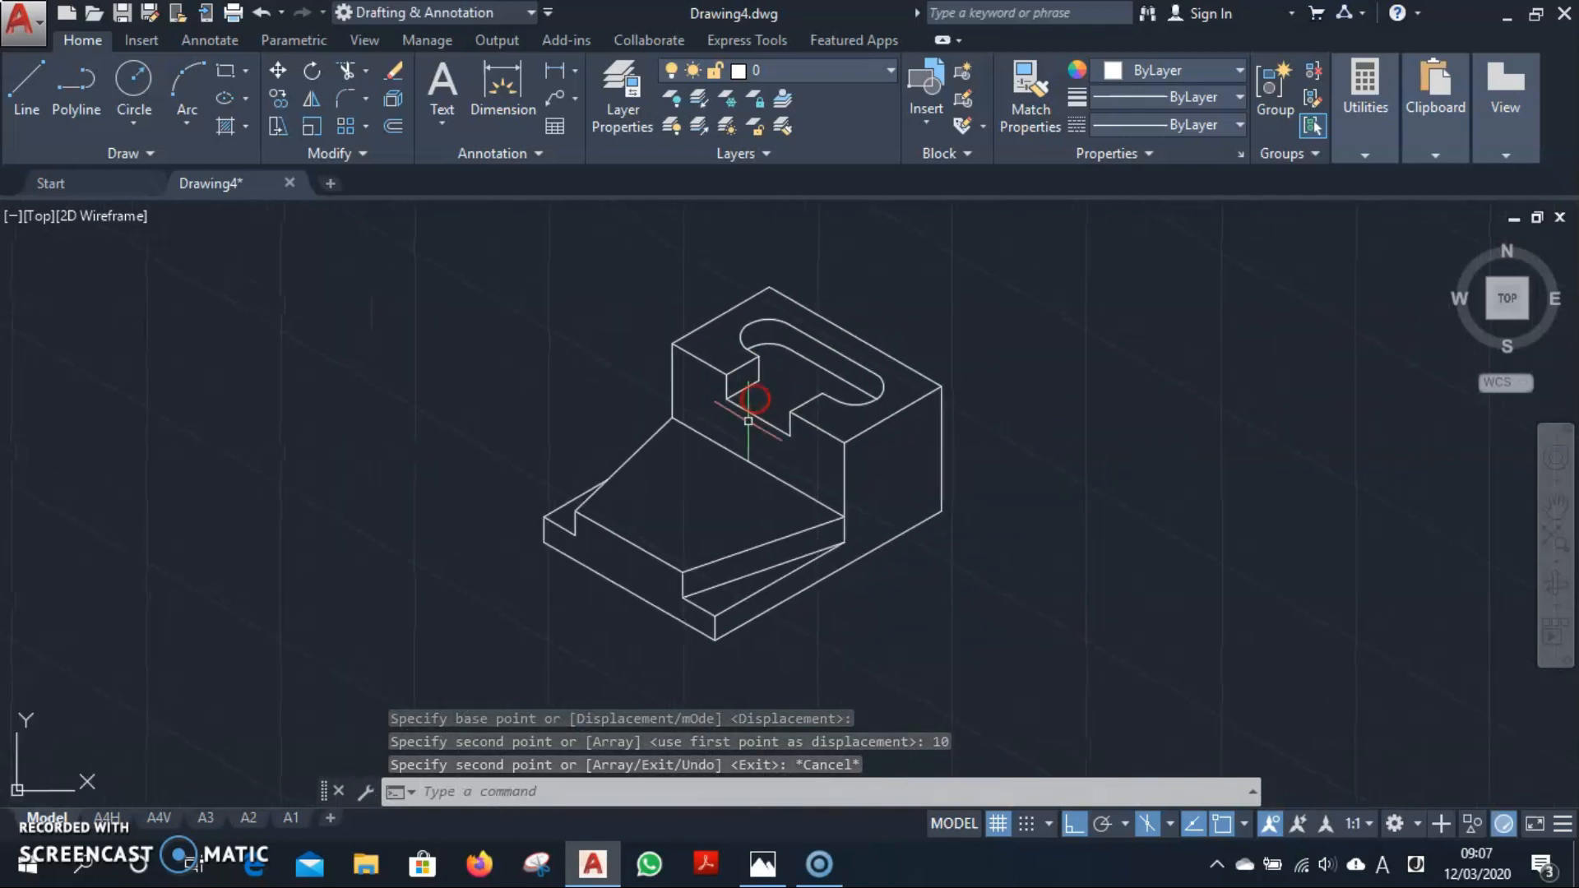
{"action": "scroll", "coordinate": [748, 420], "scroll_direction": "up", "scroll_amount": 2}
{"action": "type", "text": "l"}
{"action": "key", "text": "Return"}
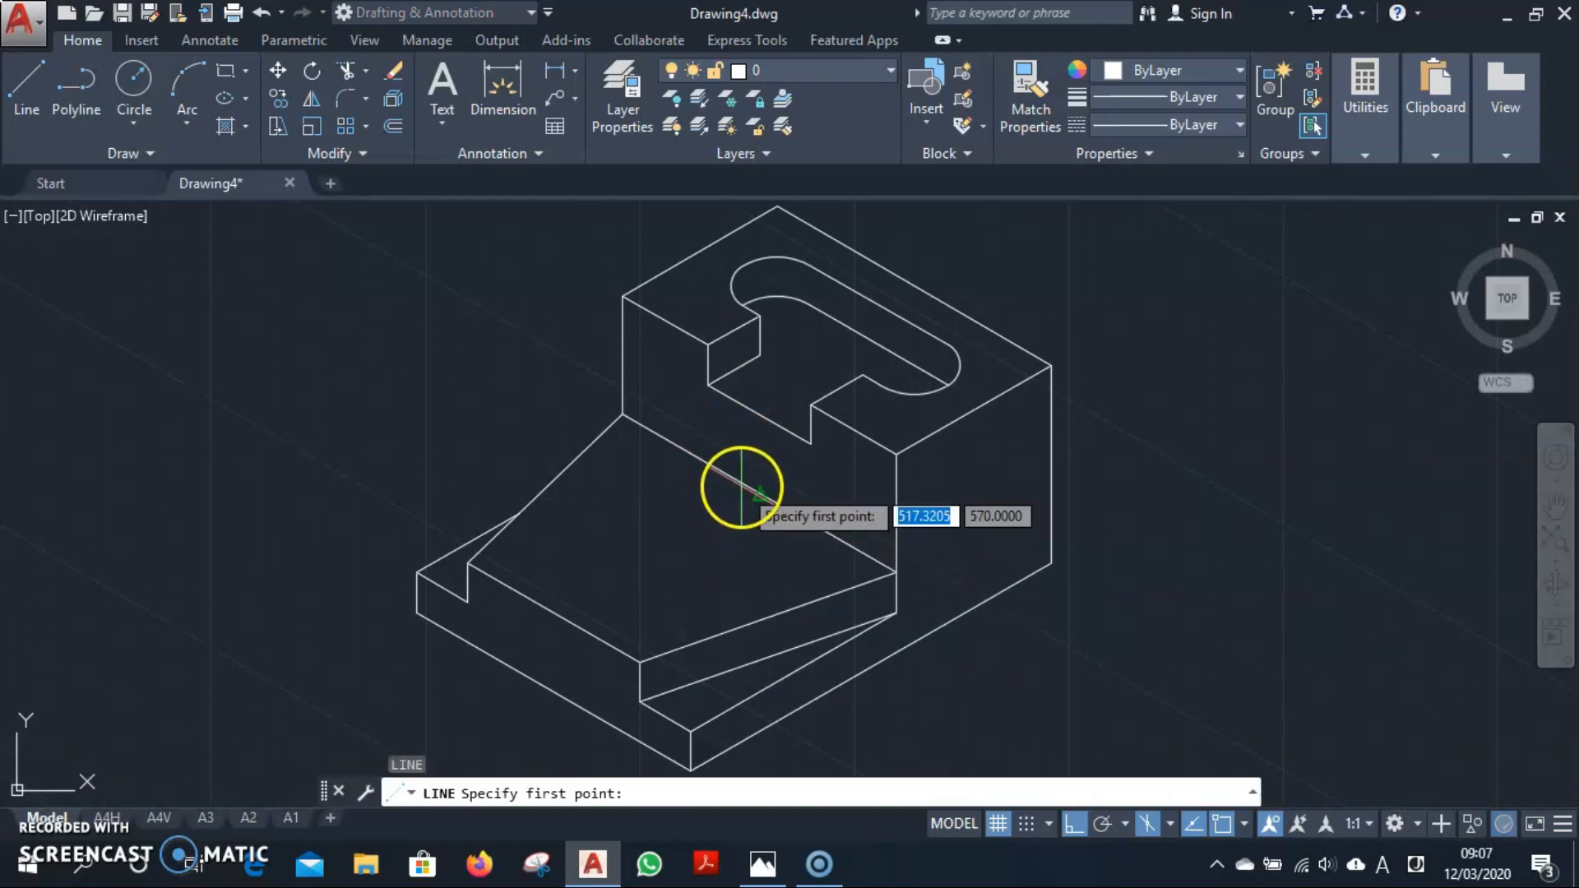
{"action": "left_click", "coordinate": [740, 487]}
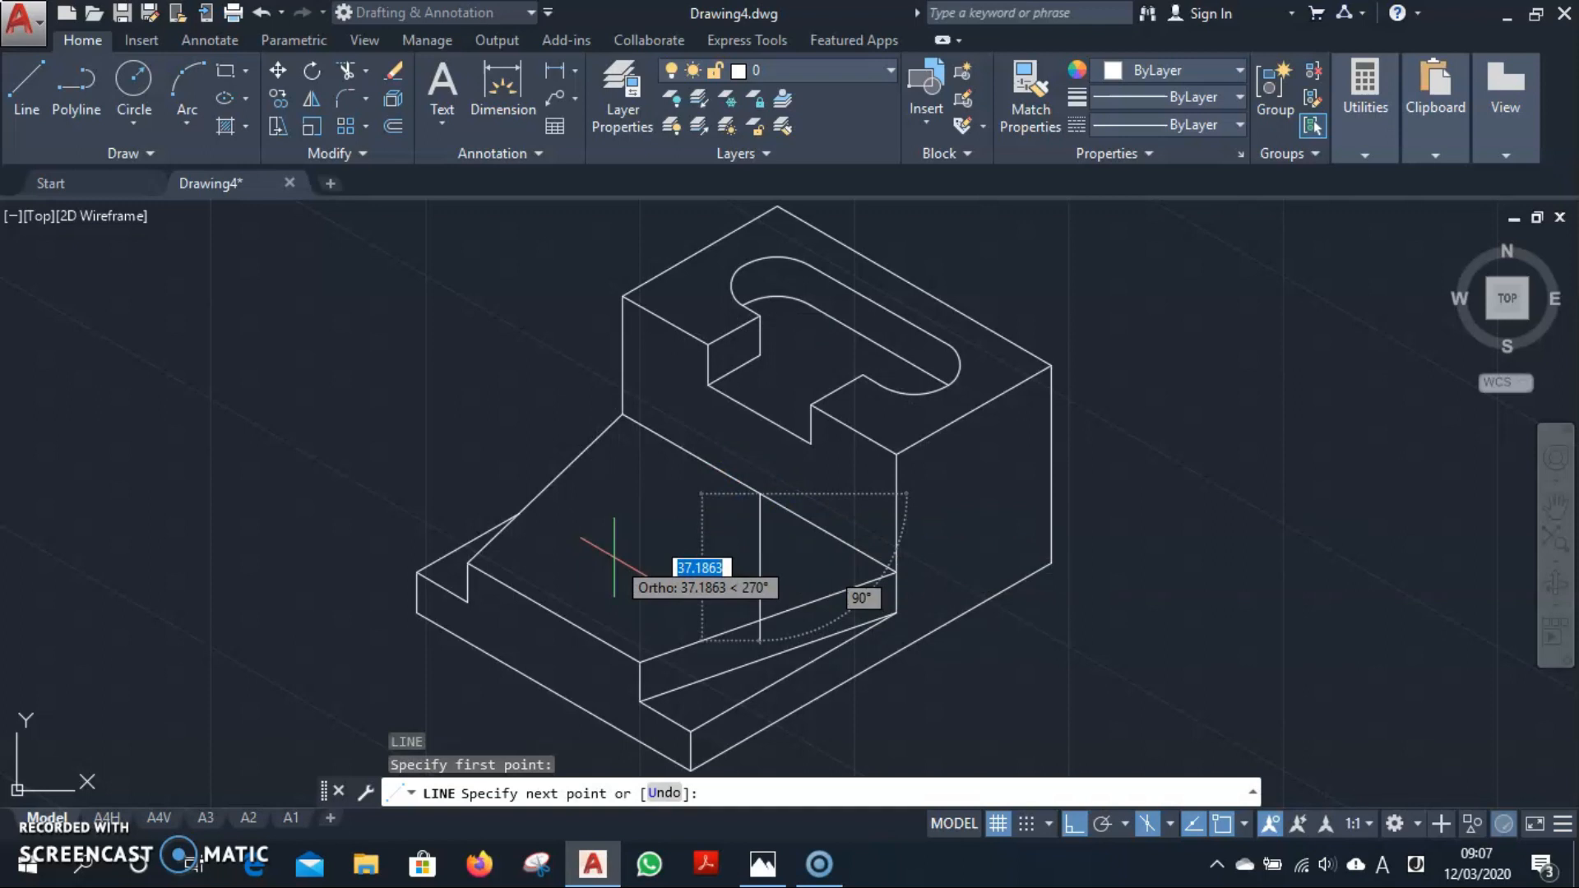
{"action": "key", "text": "F5"}
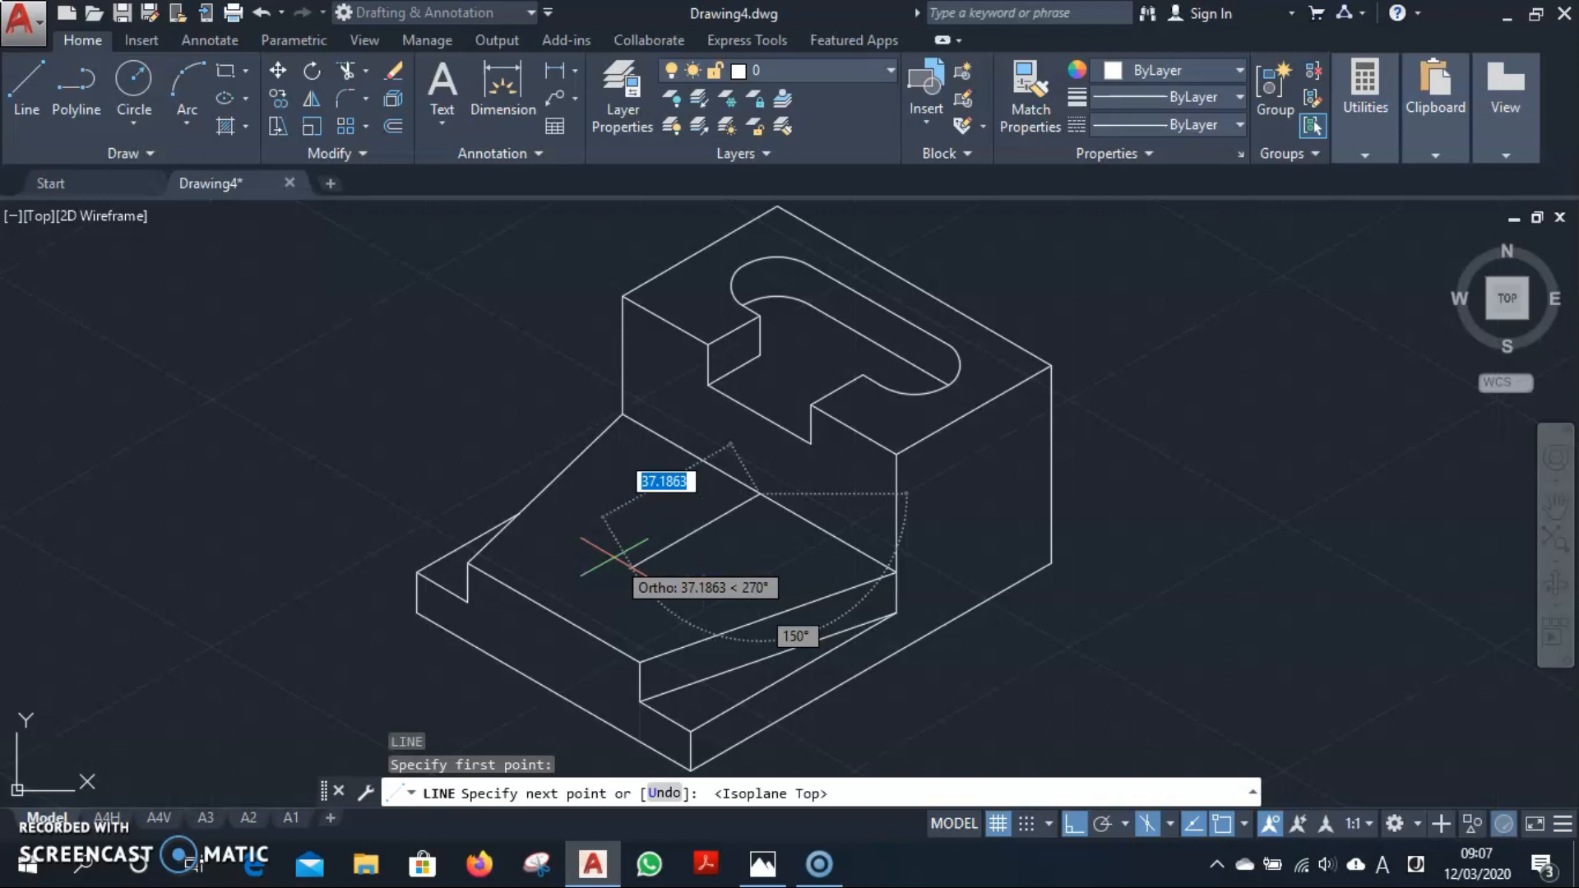
{"action": "type", "text": "30"}
{"action": "key", "text": "Return"}
{"action": "key", "text": "Escape"}
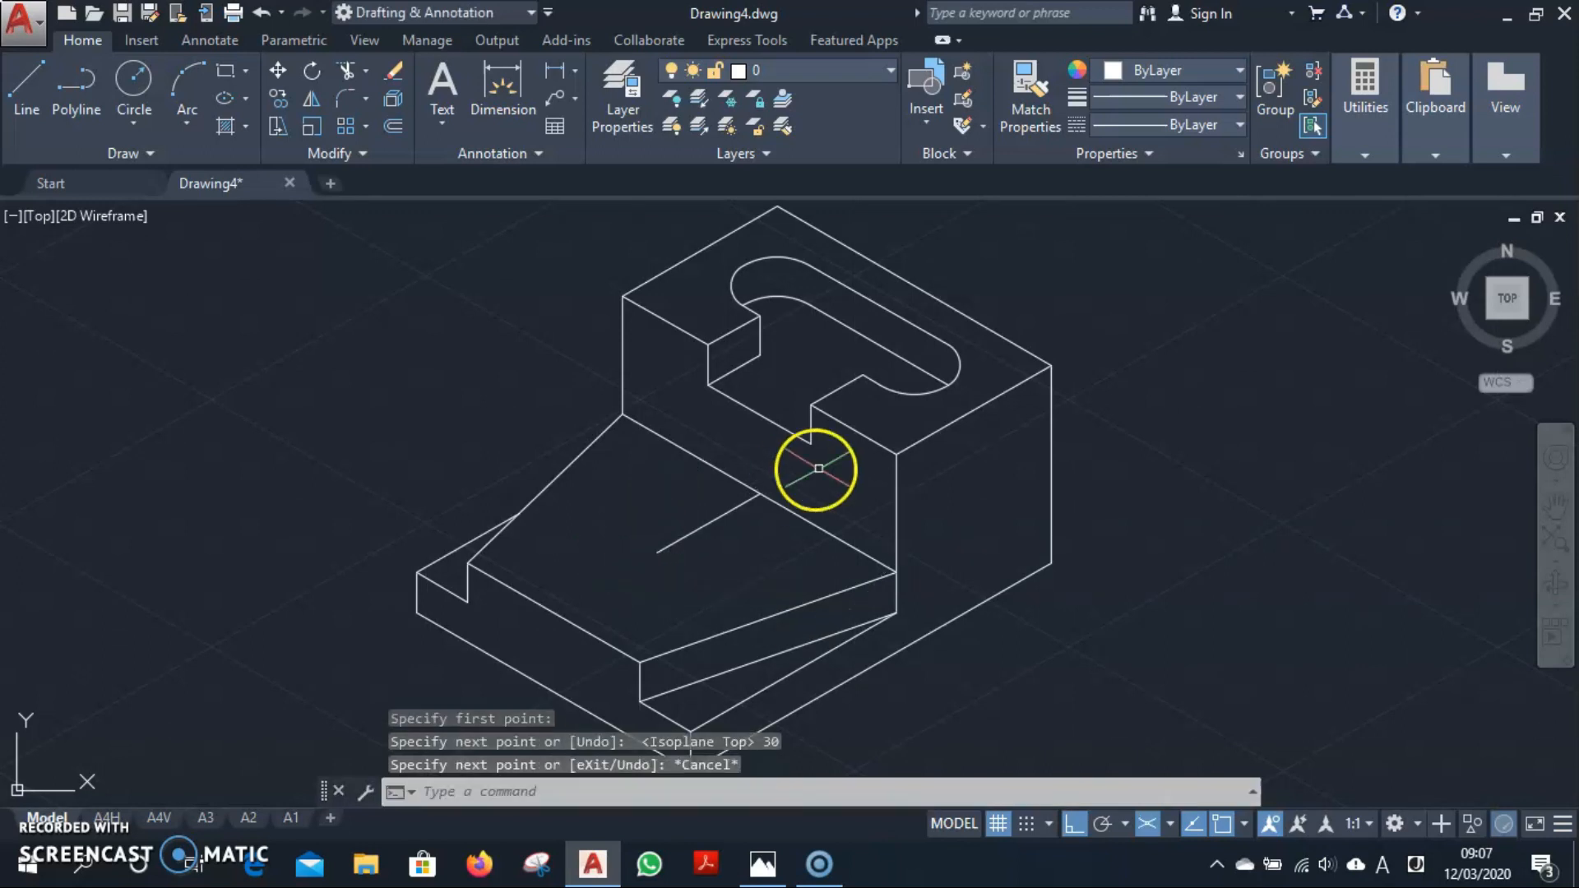
Draw a 40-unit line across the centre line's front end, starting 20 units to its left along the isometric axis.
{"action": "scroll", "coordinate": [703, 568], "scroll_direction": "up", "scroll_amount": 2}
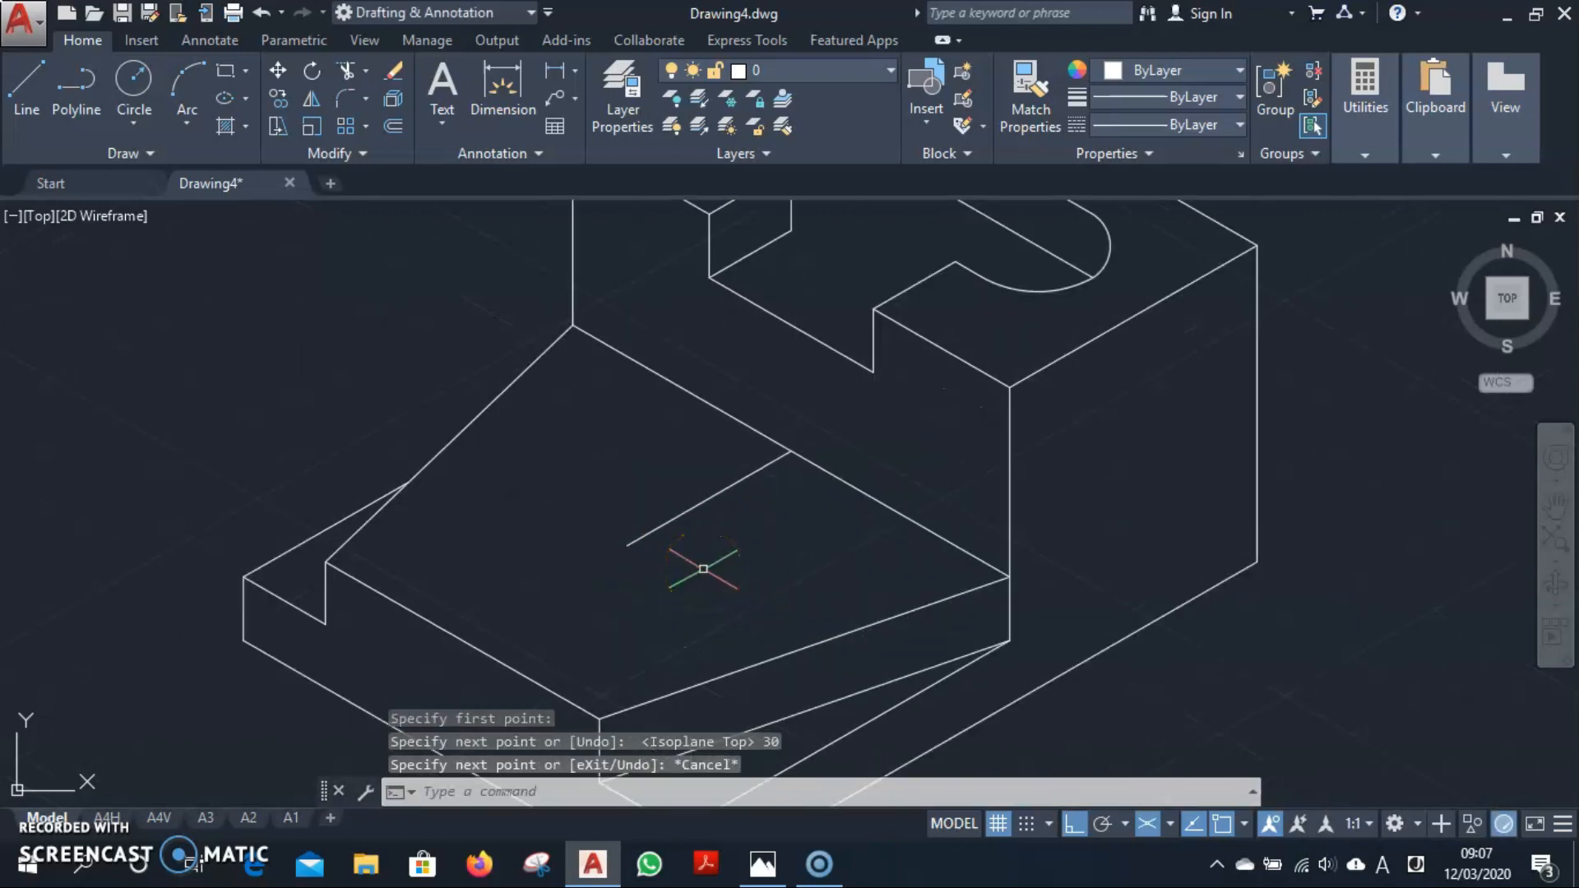
{"action": "key", "text": "Return"}
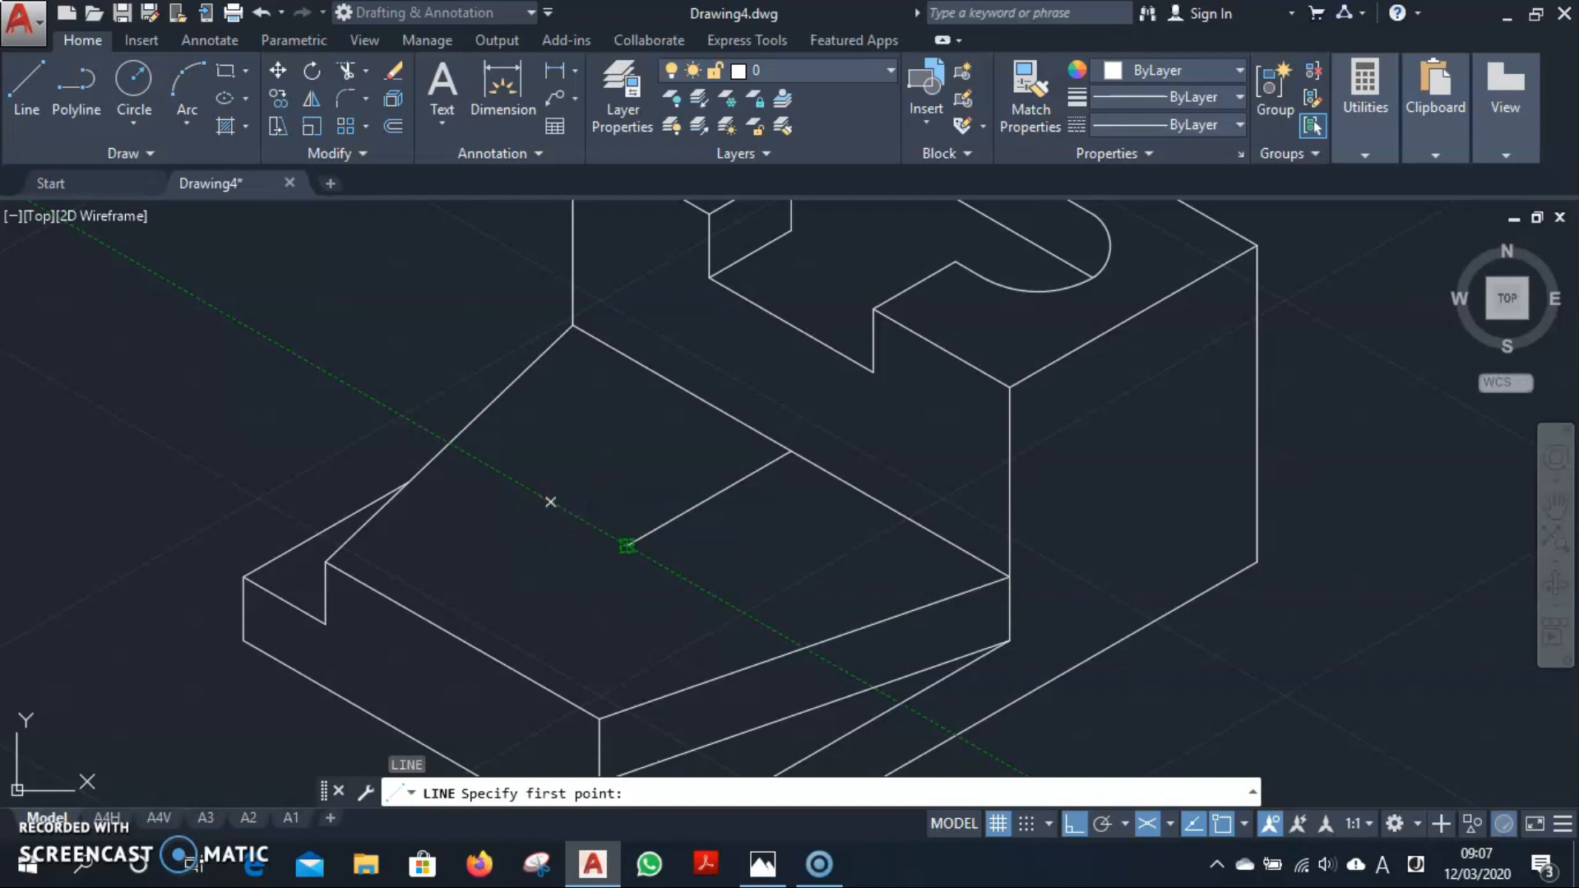
{"action": "type", "text": "20"}
{"action": "key", "text": "Return"}
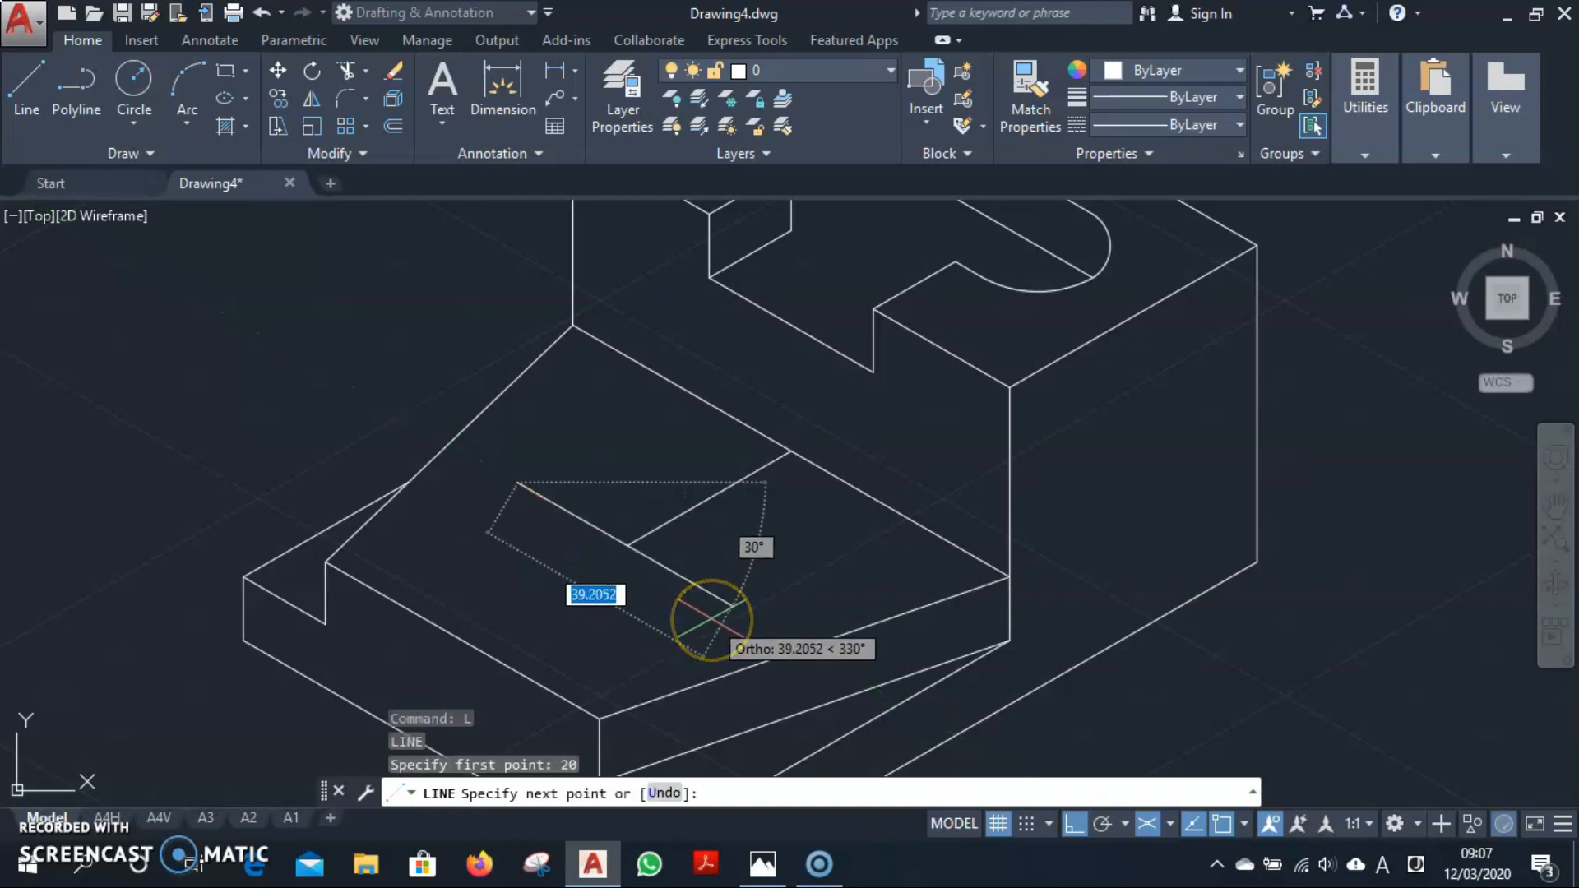
{"action": "key", "text": "Return"}
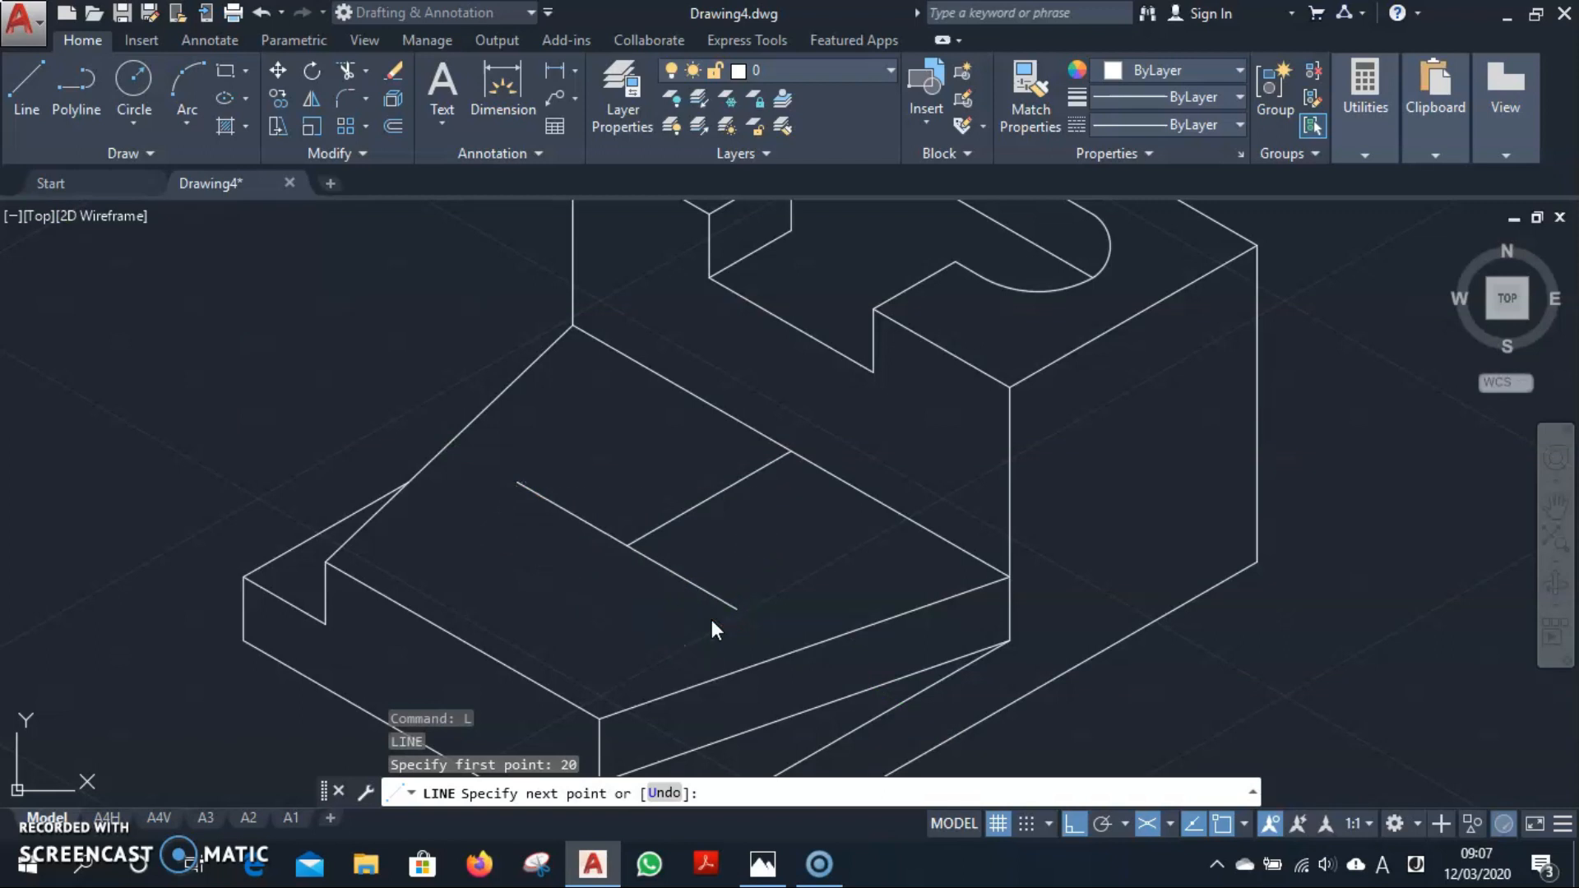
{"action": "key", "text": "Escape"}
Copy the 40-unit cross line 20 units backward and 20 units forward along the centre line's direction.
{"action": "left_click", "coordinate": [673, 572]}
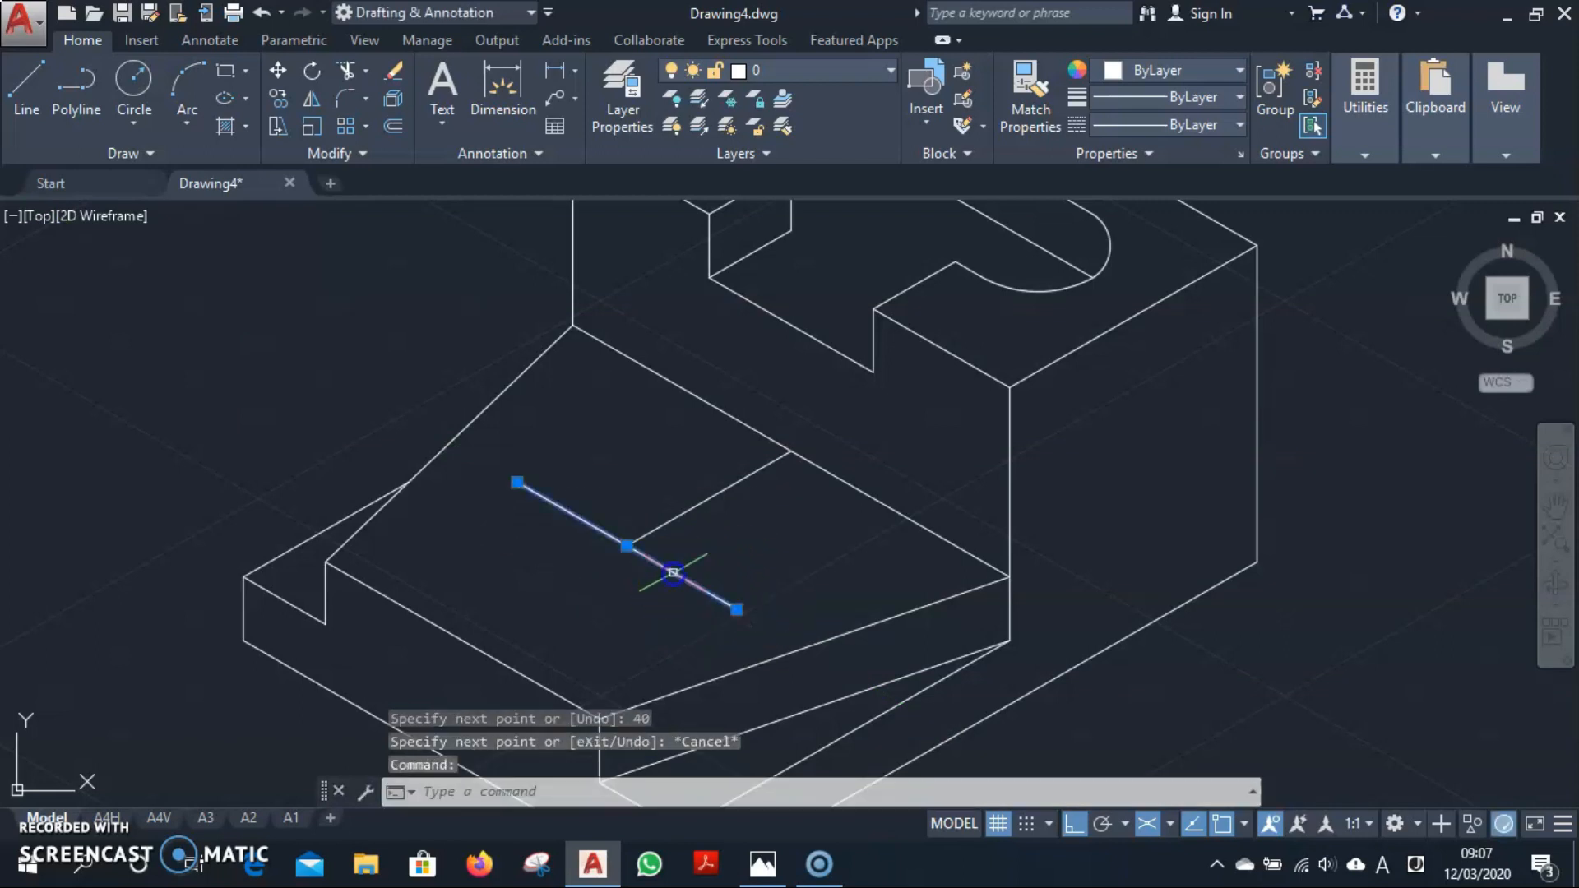
{"action": "type", "text": "co"}
{"action": "key", "text": "Return"}
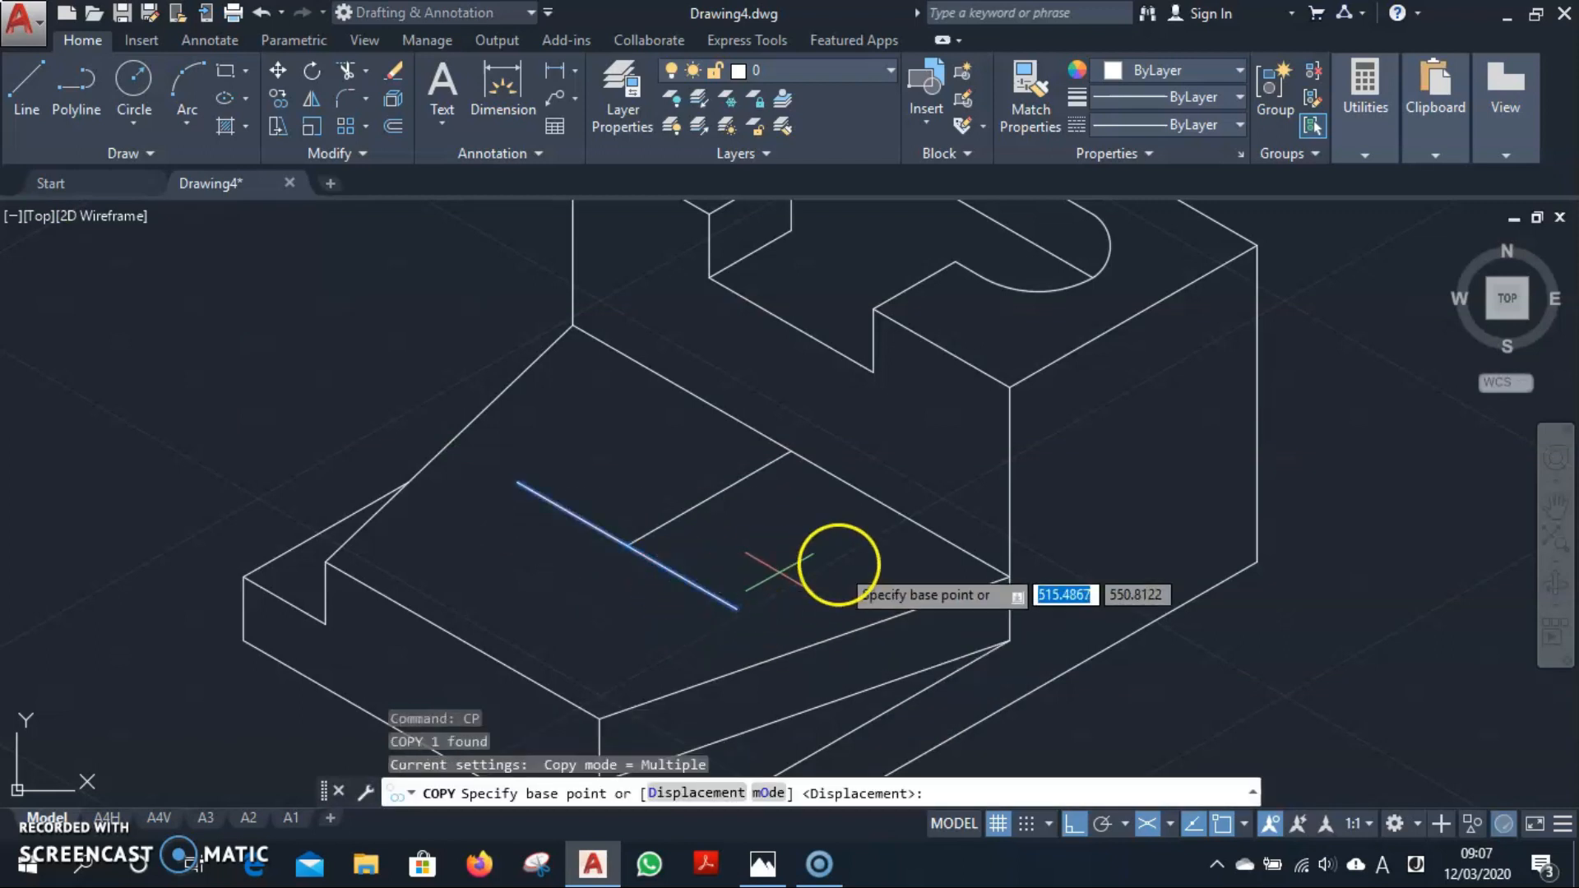
{"action": "scroll", "coordinate": [837, 559], "scroll_direction": "down", "scroll_amount": 4}
{"action": "left_click", "coordinate": [385, 495]}
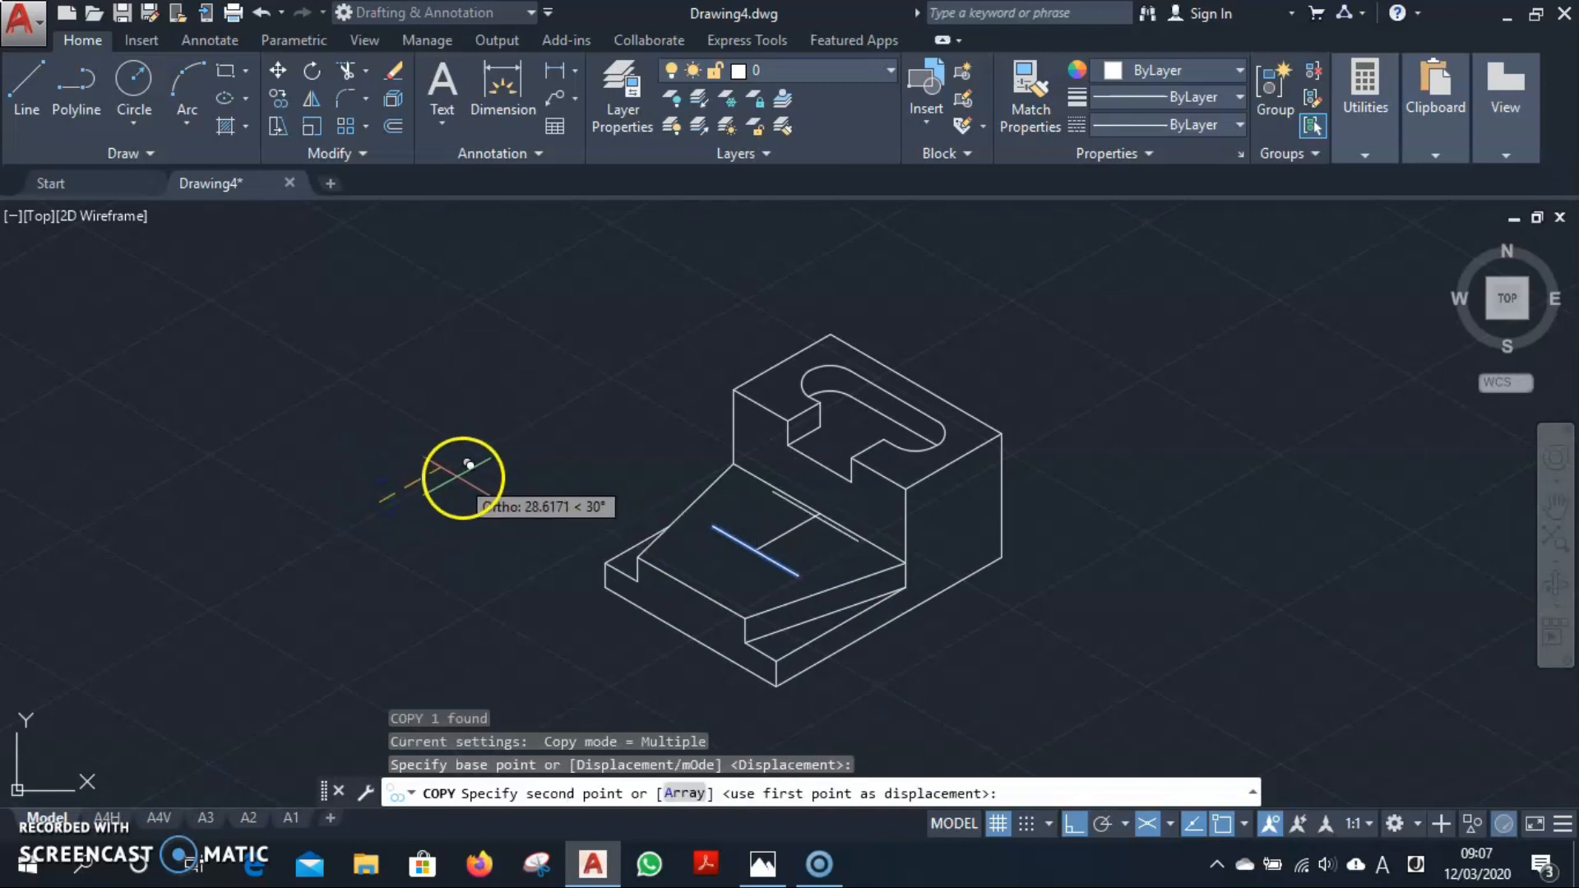
{"action": "type", "text": "20"}
{"action": "key", "text": "Return"}
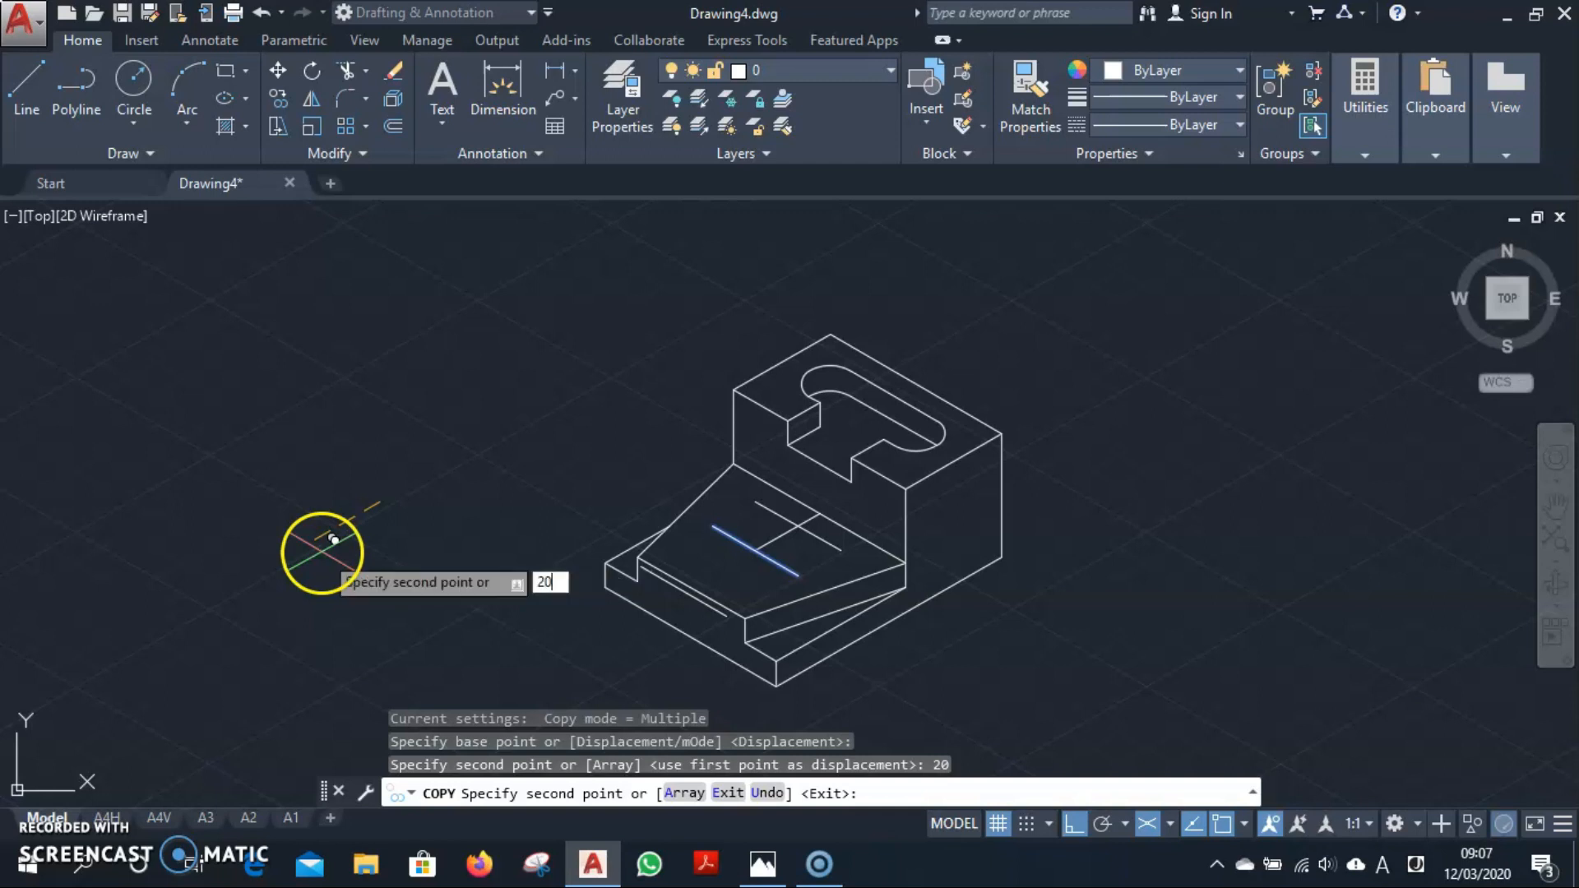
{"action": "type", "text": "20"}
{"action": "key", "text": "Return"}
{"action": "key", "text": "Escape"}
Extend the centre line forward to the frontmost cross line.
{"action": "scroll", "coordinate": [449, 543], "scroll_direction": "up", "scroll_amount": 2}
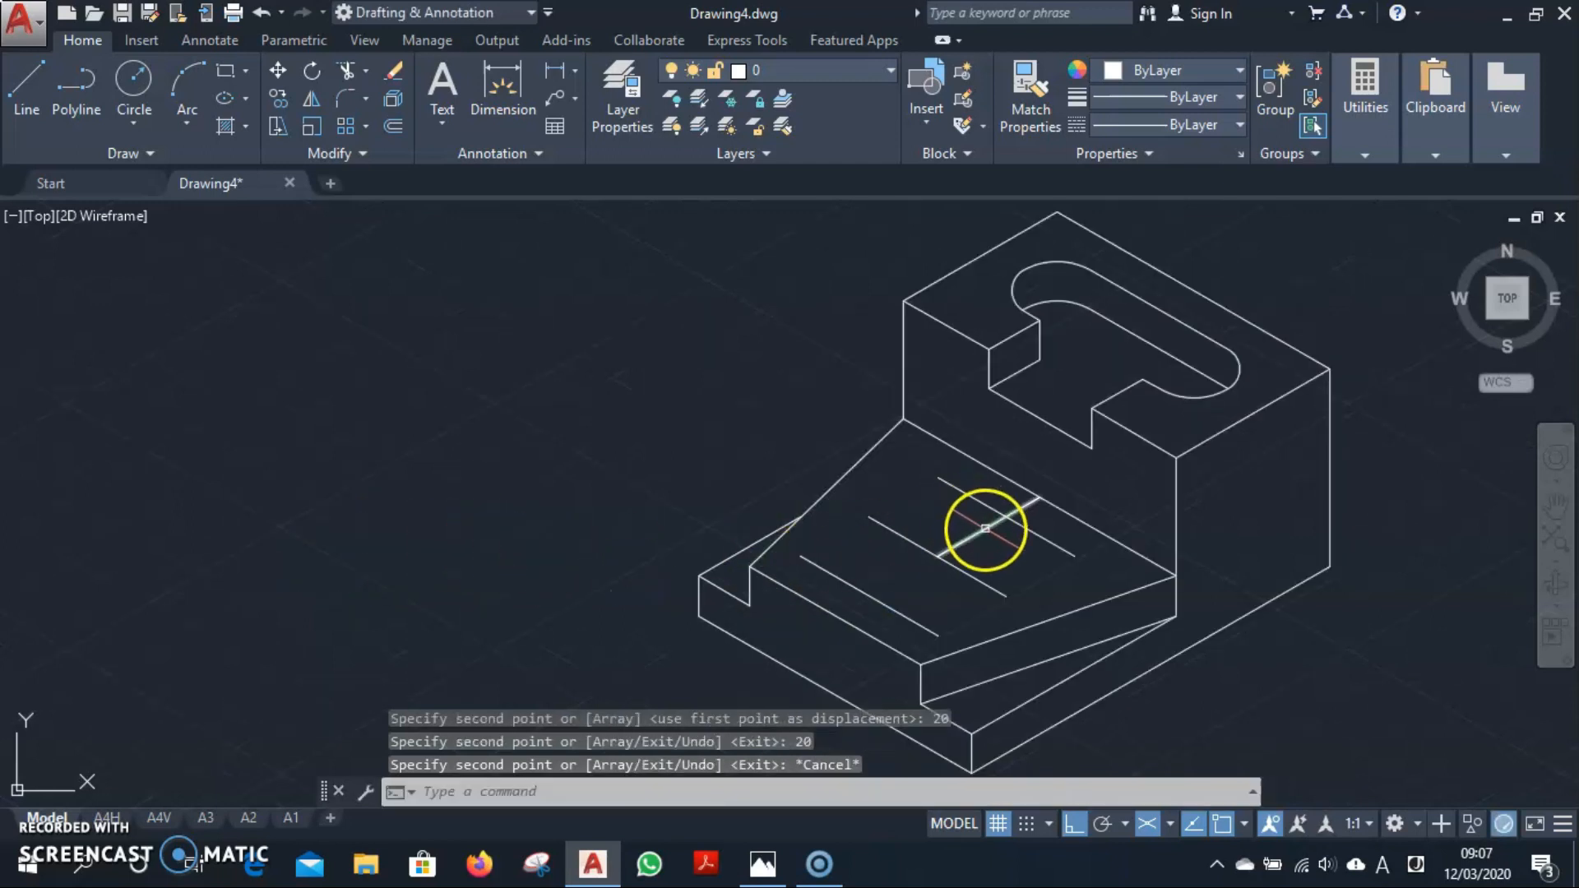
{"action": "left_click", "coordinate": [880, 595]}
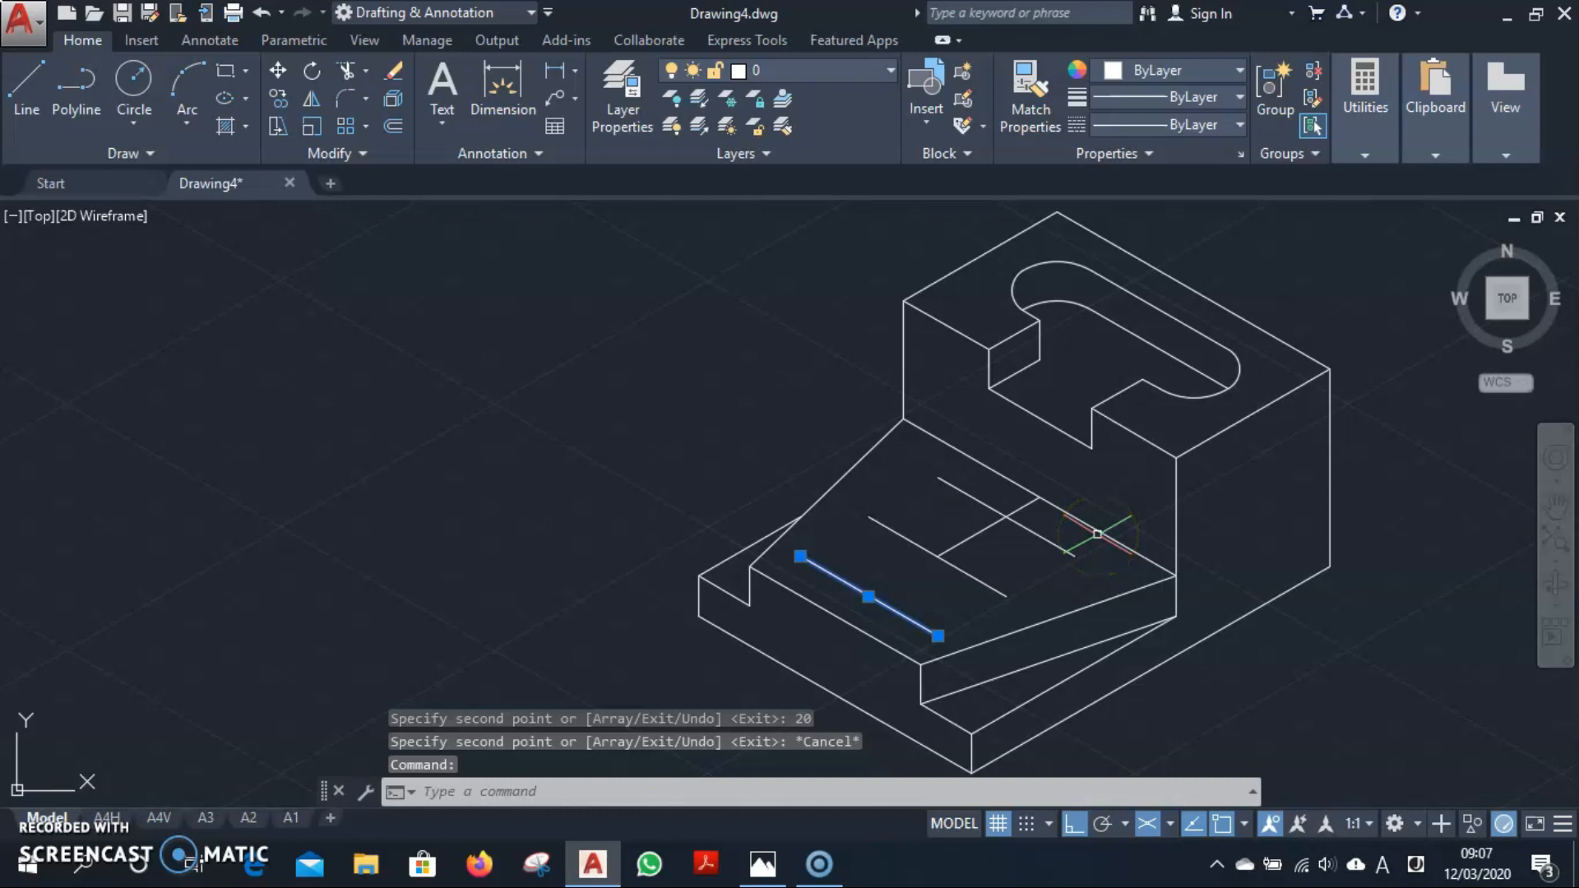
{"action": "key", "text": "Return"}
{"action": "left_click", "coordinate": [947, 553]}
{"action": "key", "text": "Escape"}
{"action": "left_click", "coordinate": [1023, 531]}
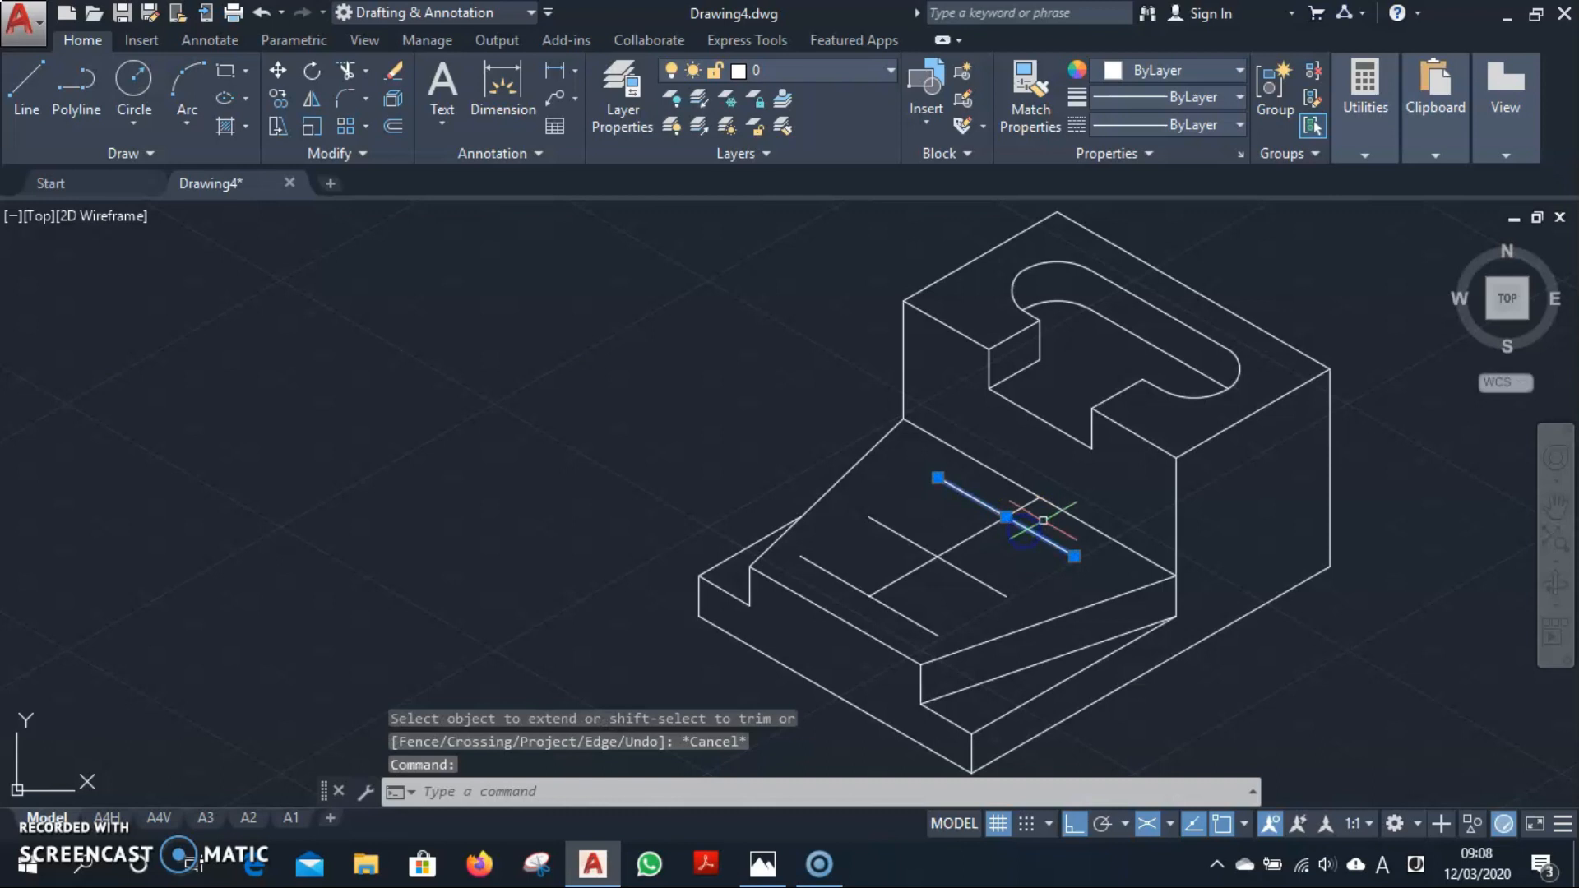
{"action": "key", "text": "Escape"}
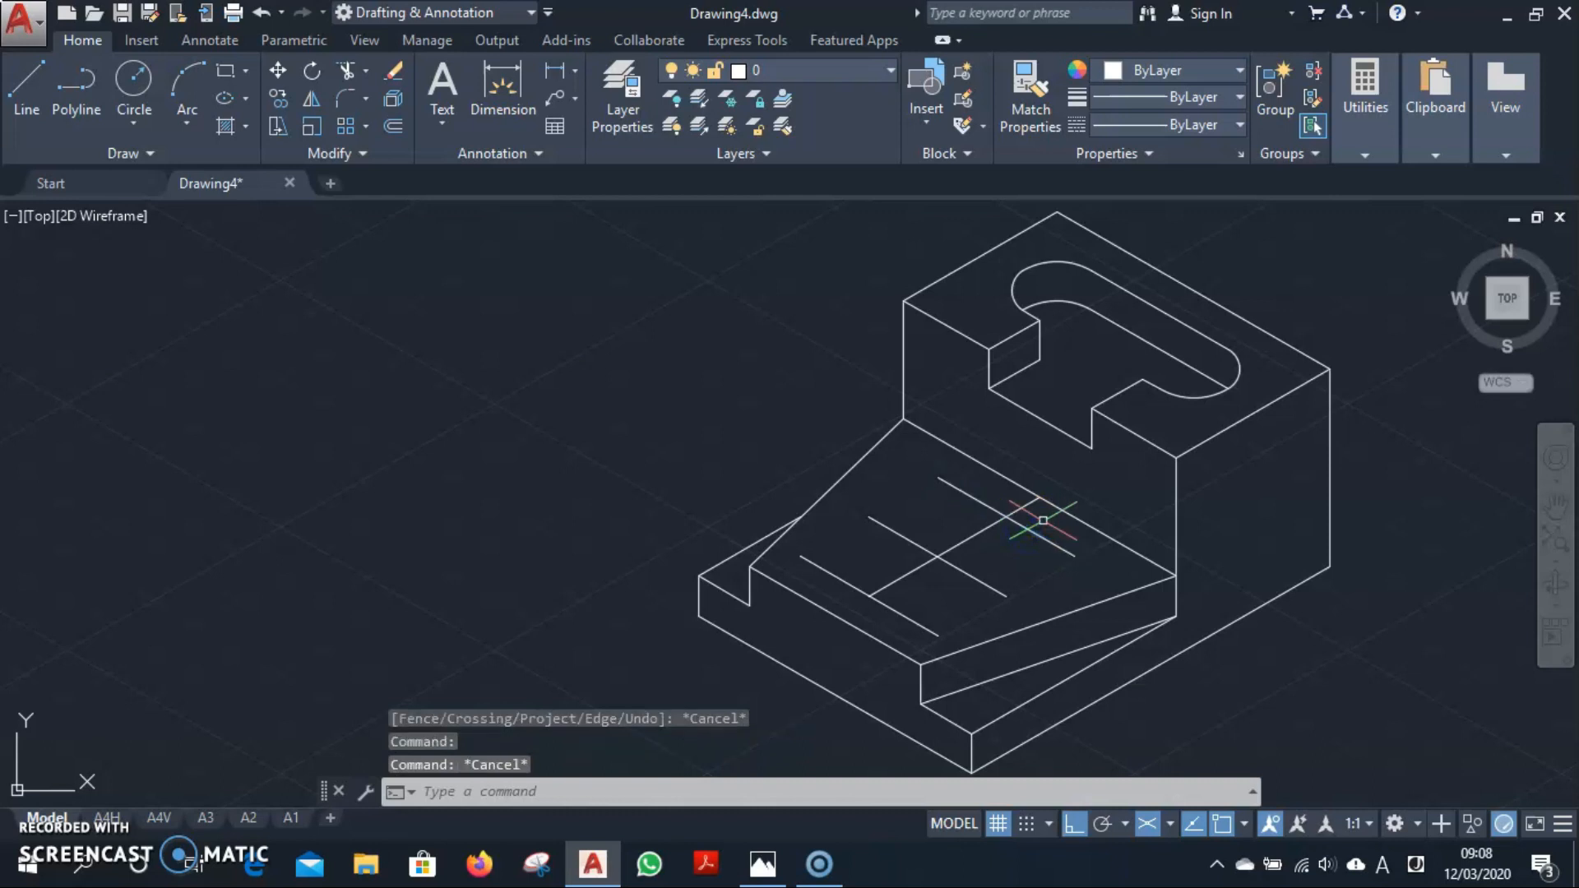
Draw a diagonal from the rear cross line's left end to the front cross line's right end.
{"action": "key", "text": "Return"}
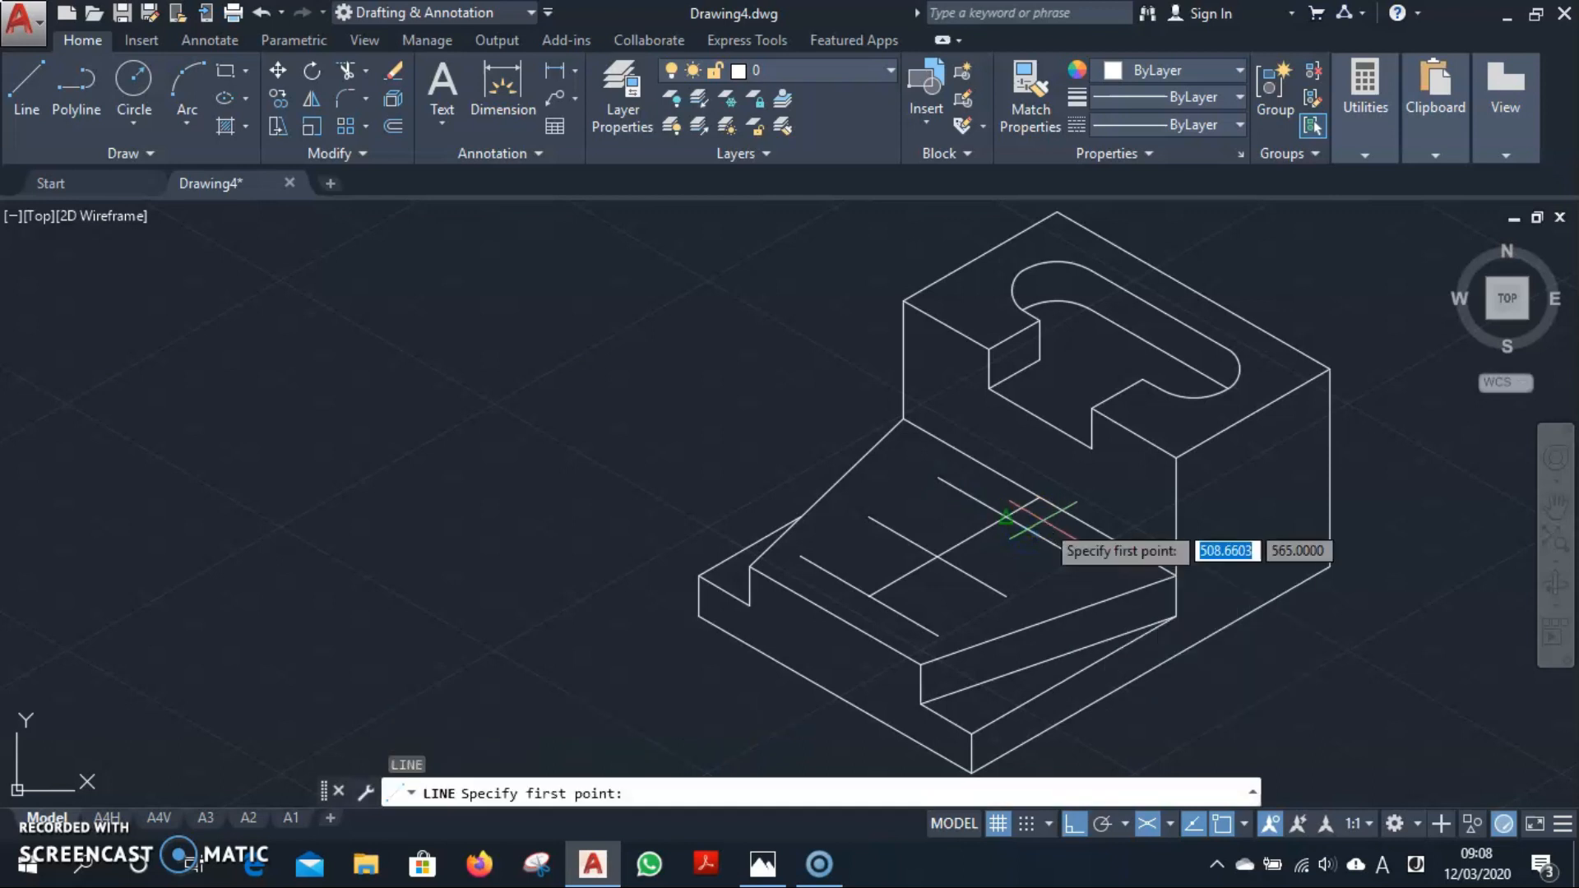
{"action": "left_click", "coordinate": [929, 479]}
{"action": "left_click", "coordinate": [932, 628]}
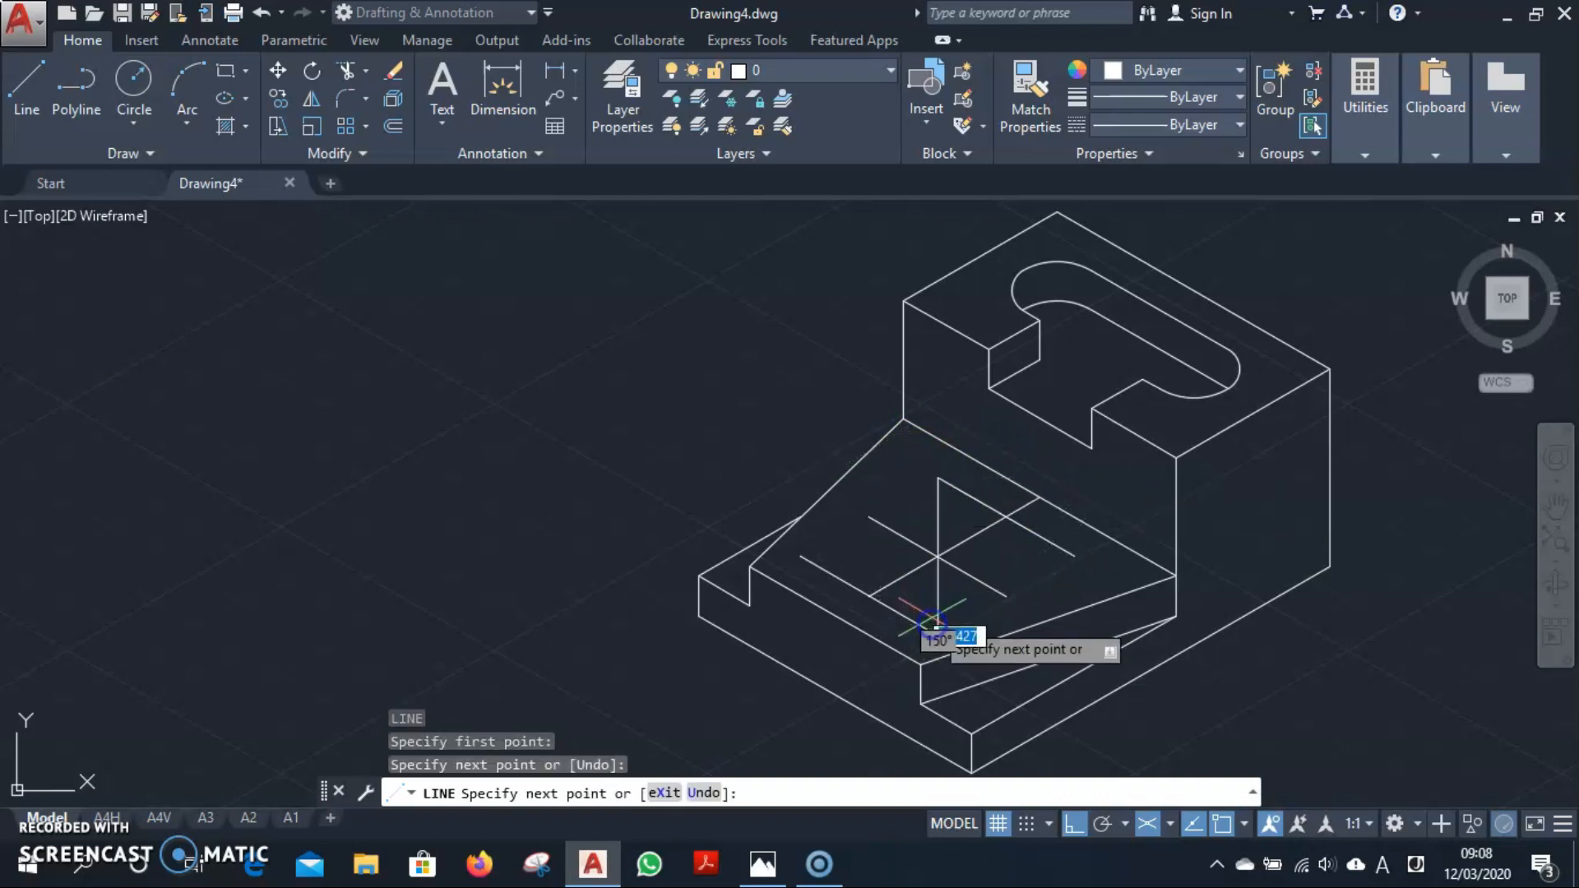
{"action": "key", "text": "Escape"}
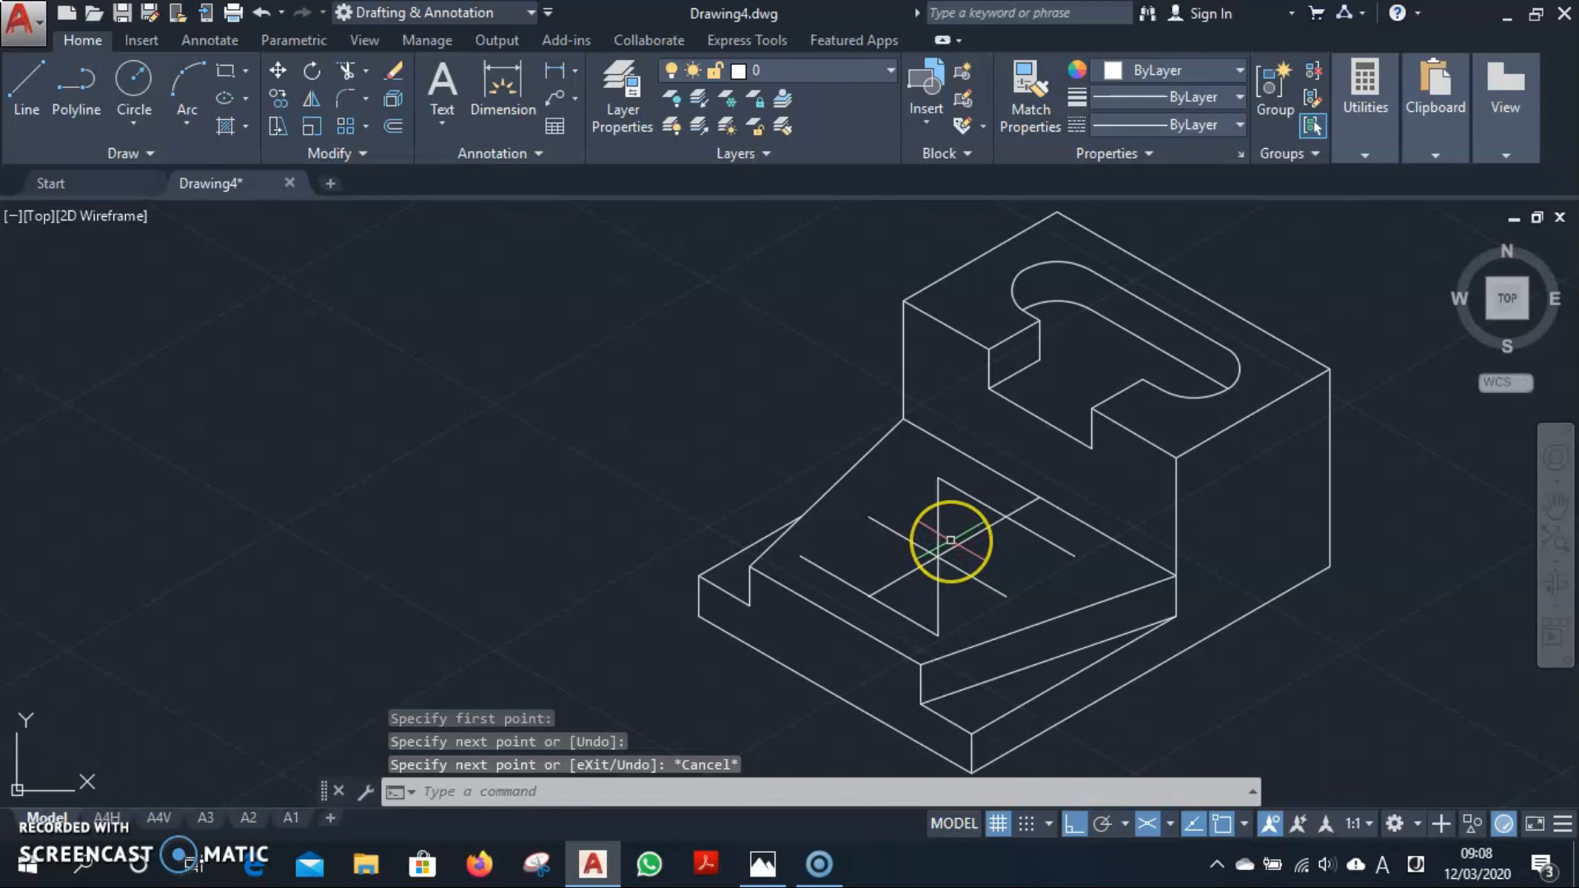
Draw two construction lines from the rear cross line's left end, to the middle cross line's right end and the front cross line's midpoint.
{"action": "type", "text": "l"}
{"action": "key", "text": "Return"}
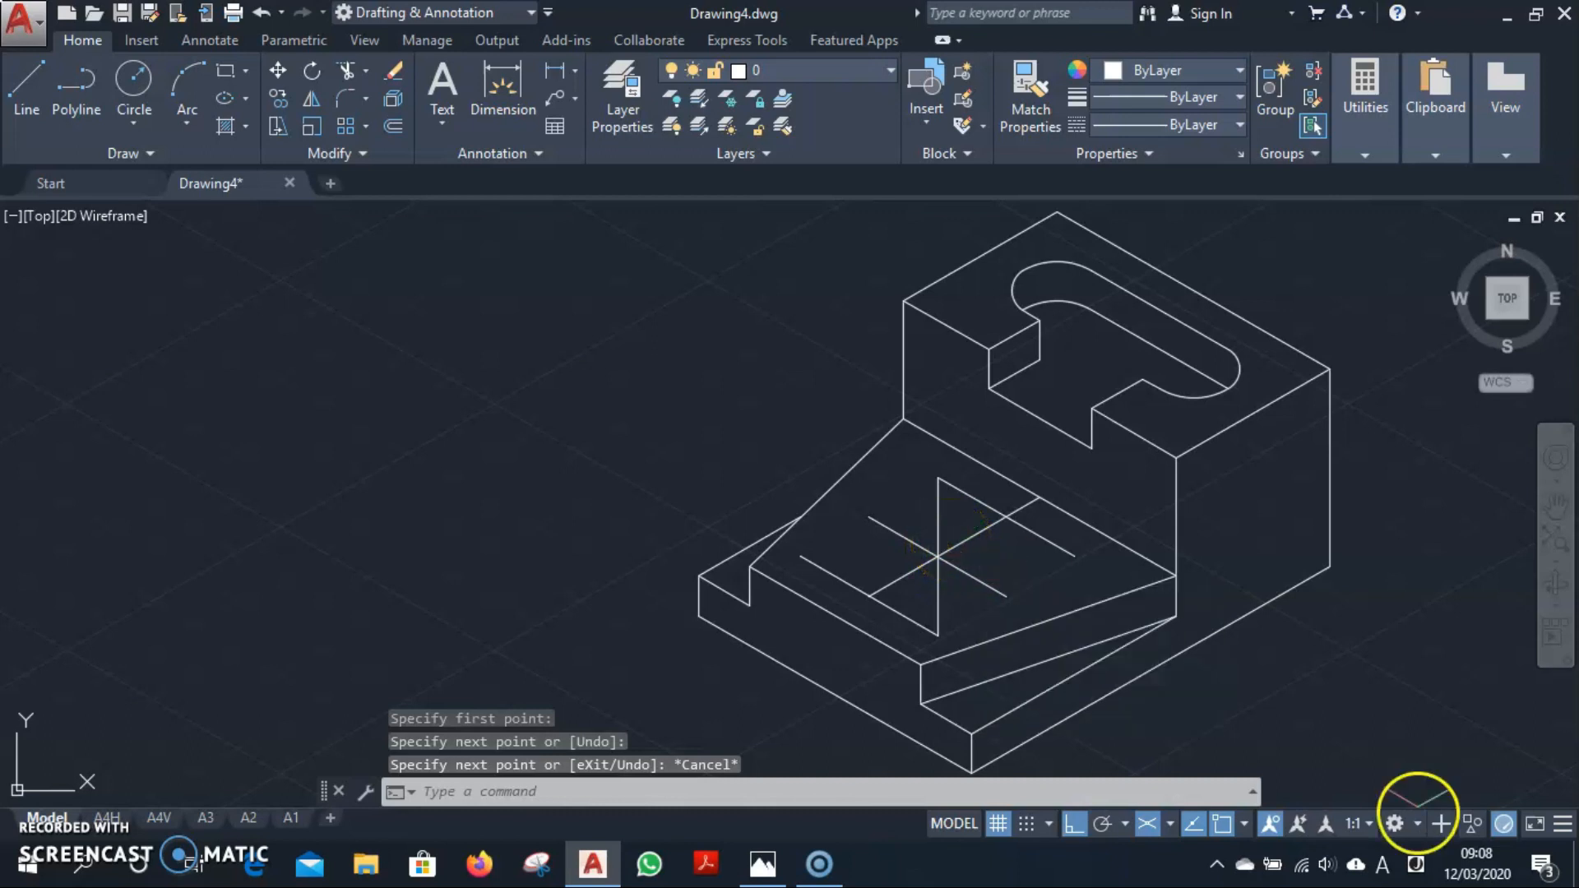
{"action": "left_click", "coordinate": [938, 479]}
{"action": "left_click", "coordinate": [1005, 594]}
{"action": "key", "text": "Escape"}
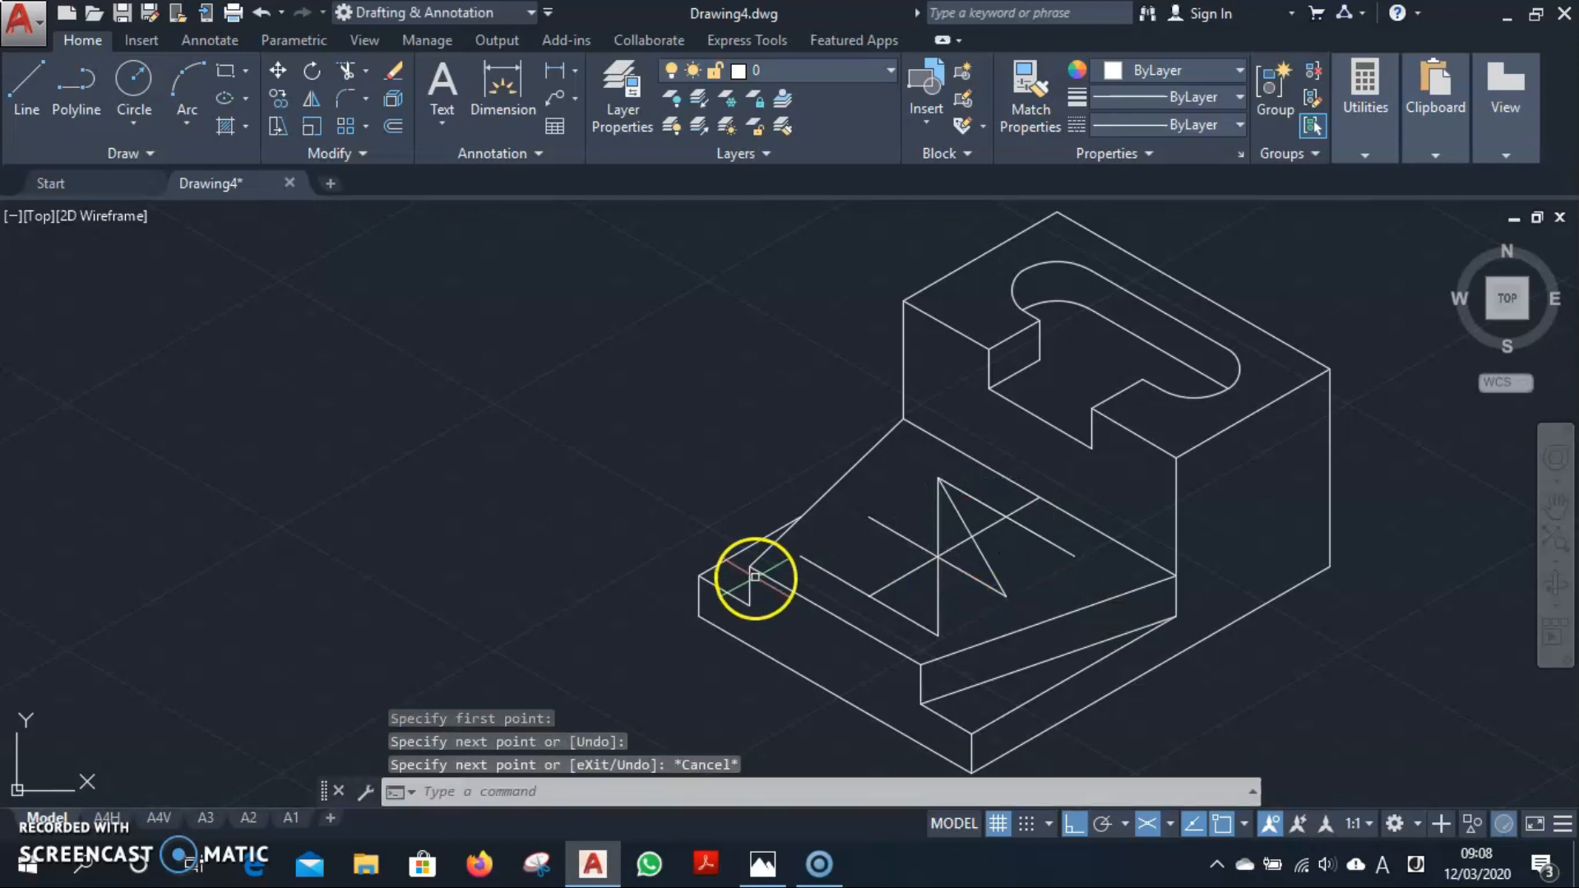
{"action": "key", "text": "Return"}
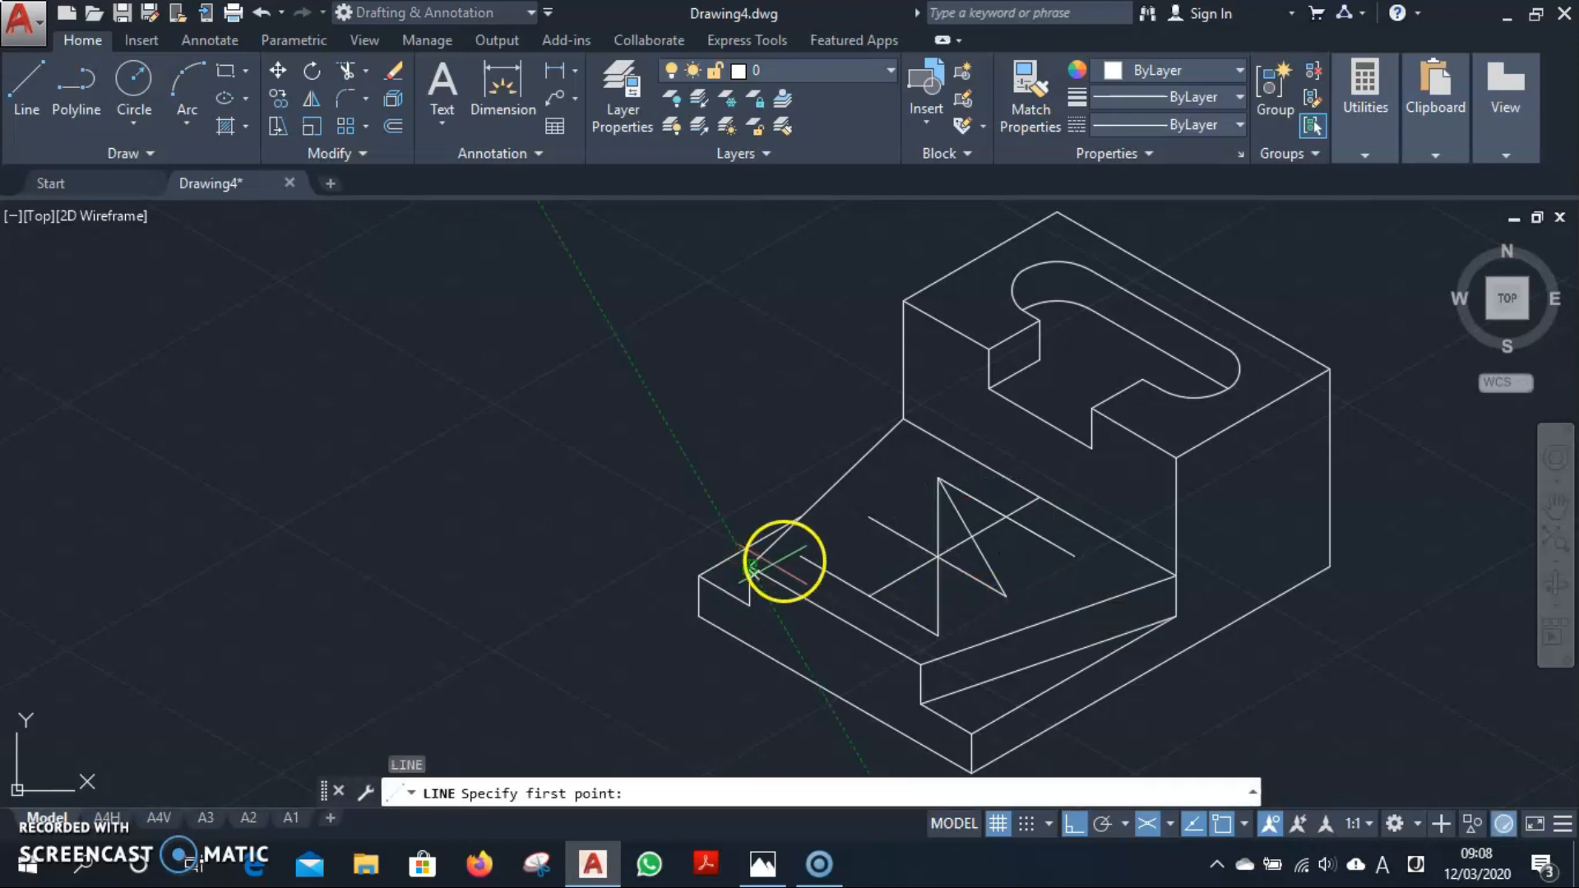
{"action": "left_click", "coordinate": [937, 478]}
{"action": "left_click", "coordinate": [869, 594]}
{"action": "key", "text": "Escape"}
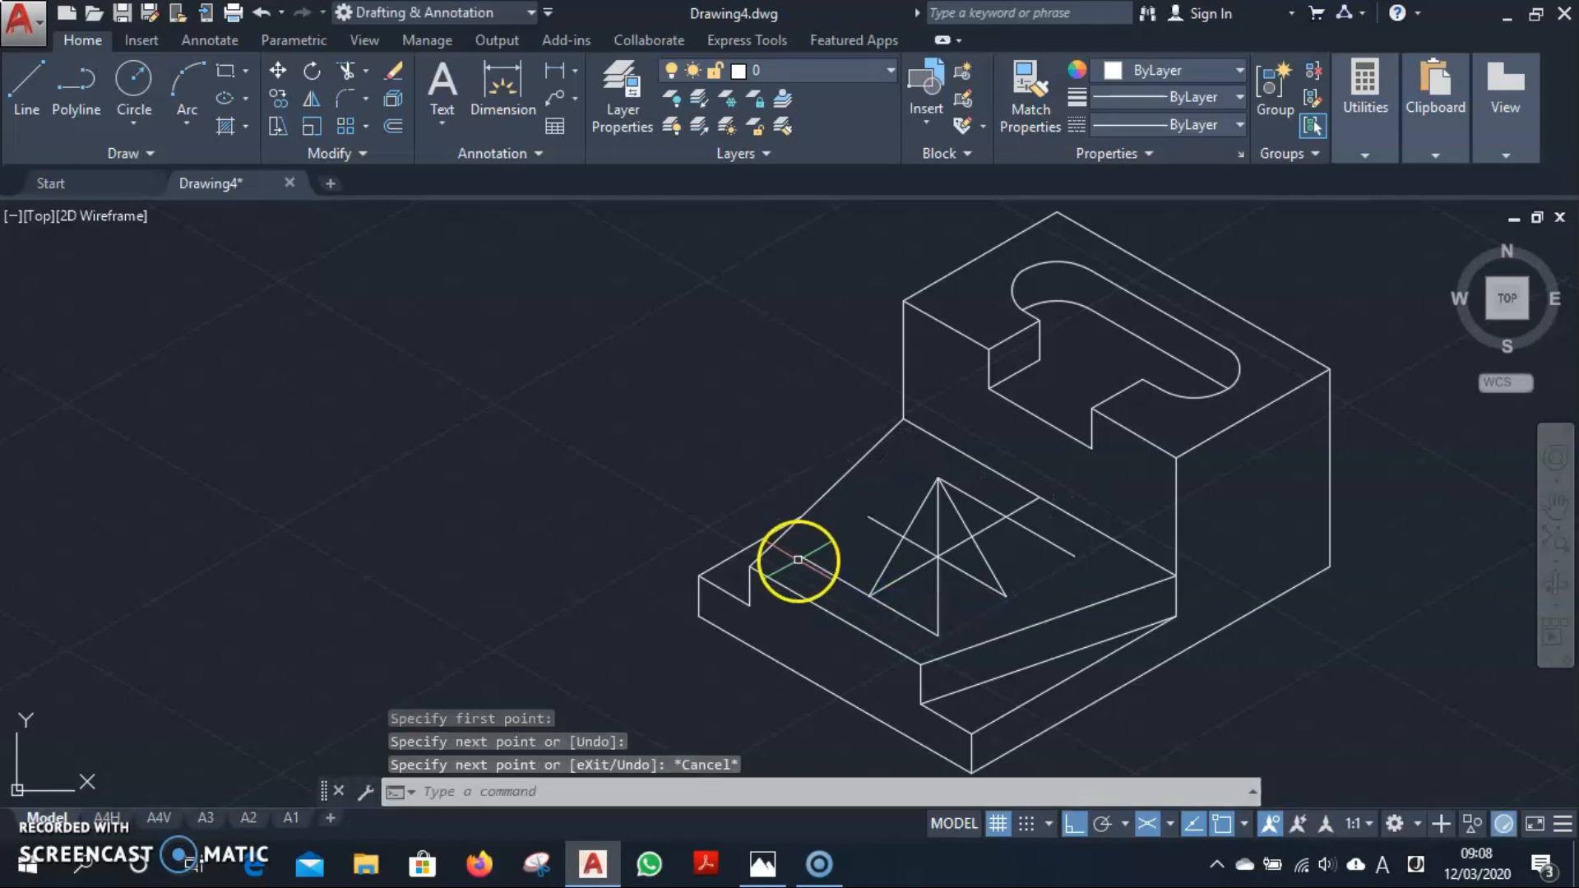
Draw a diagonal from the front cross line's left end to the rear cross line's right end.
{"action": "key", "text": "Return"}
{"action": "left_click", "coordinate": [802, 557]}
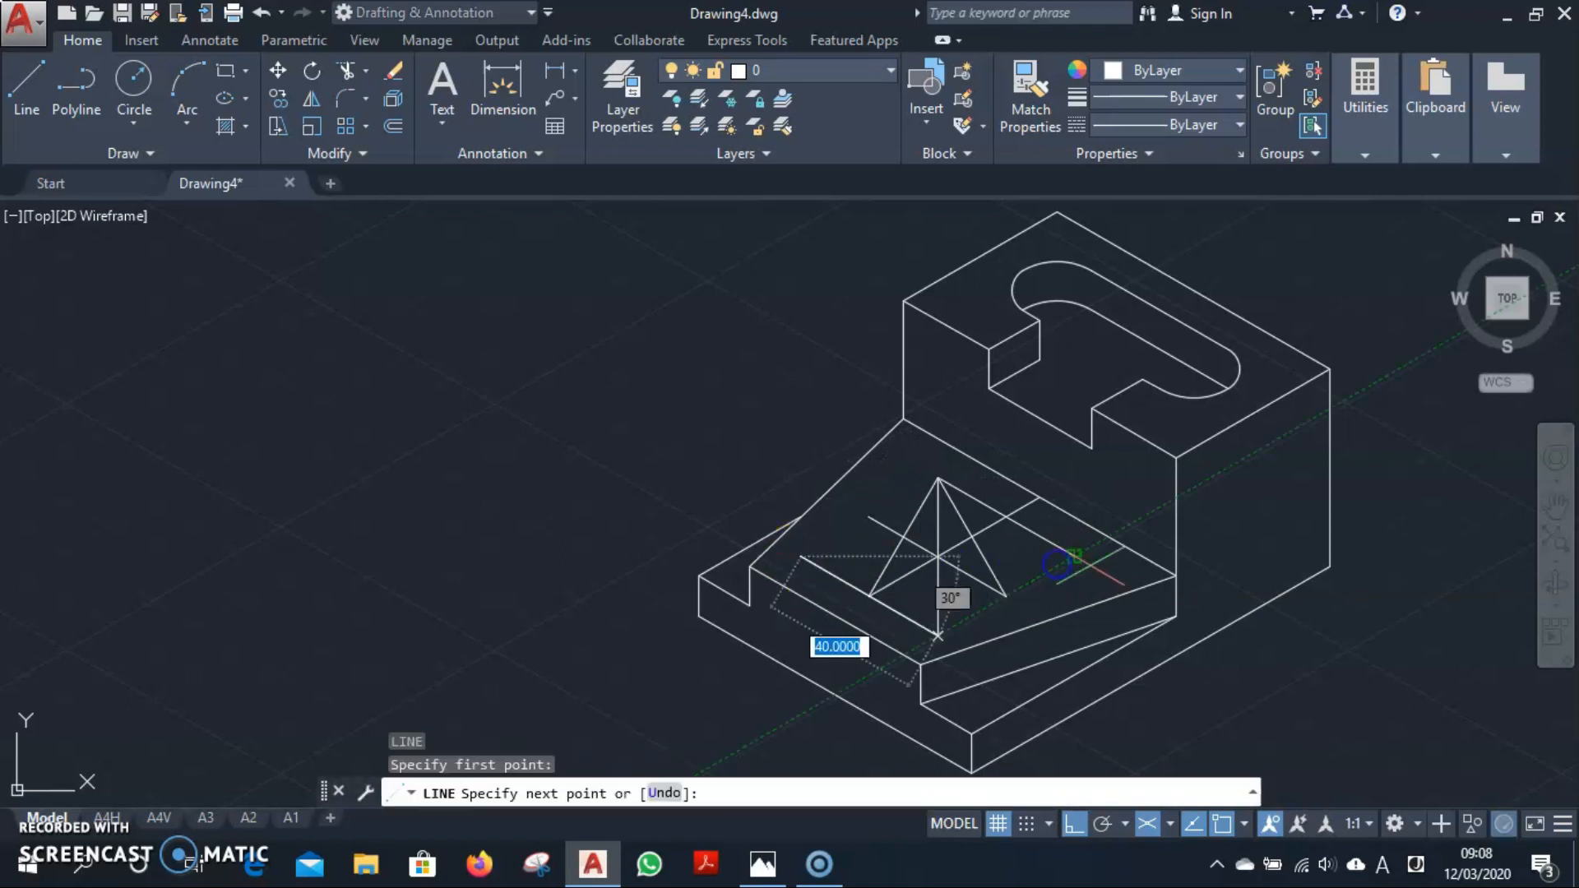
{"action": "left_click", "coordinate": [1074, 556]}
{"action": "key", "text": "Escape"}
Draw two circles of about 11.55 radius, centred where the slanted construction lines cross the horizontal diagonal, reaching the middle cross line's left end and rear cross line's midpoint.
{"action": "scroll", "coordinate": [958, 535], "scroll_direction": "up", "scroll_amount": 2}
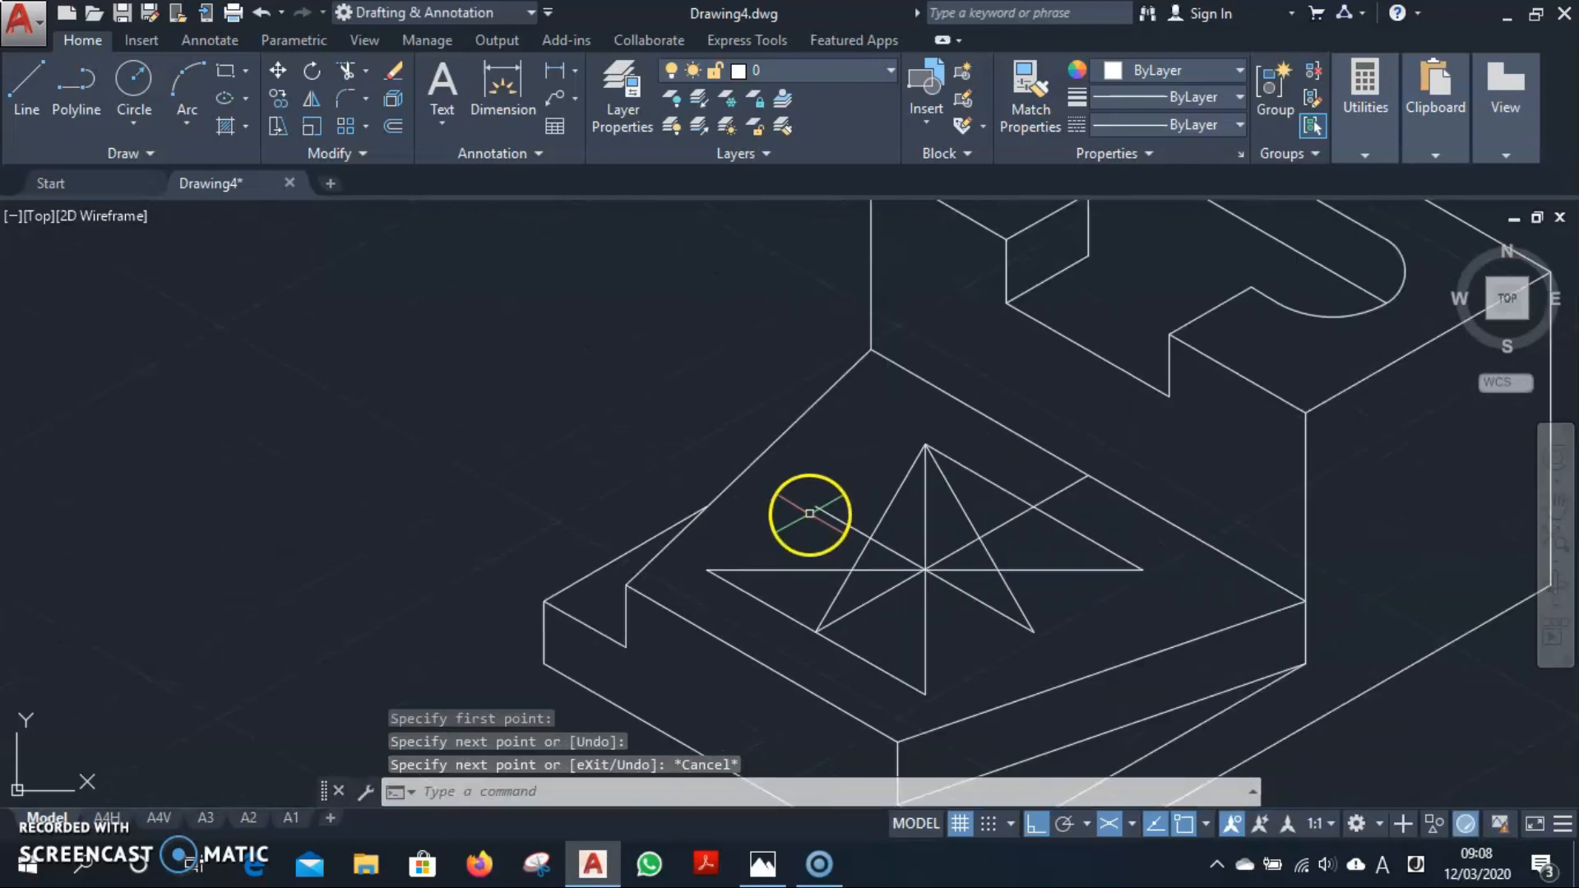
{"action": "middle_click_drag", "start_coordinate": [801, 511], "coordinate": [729, 469]}
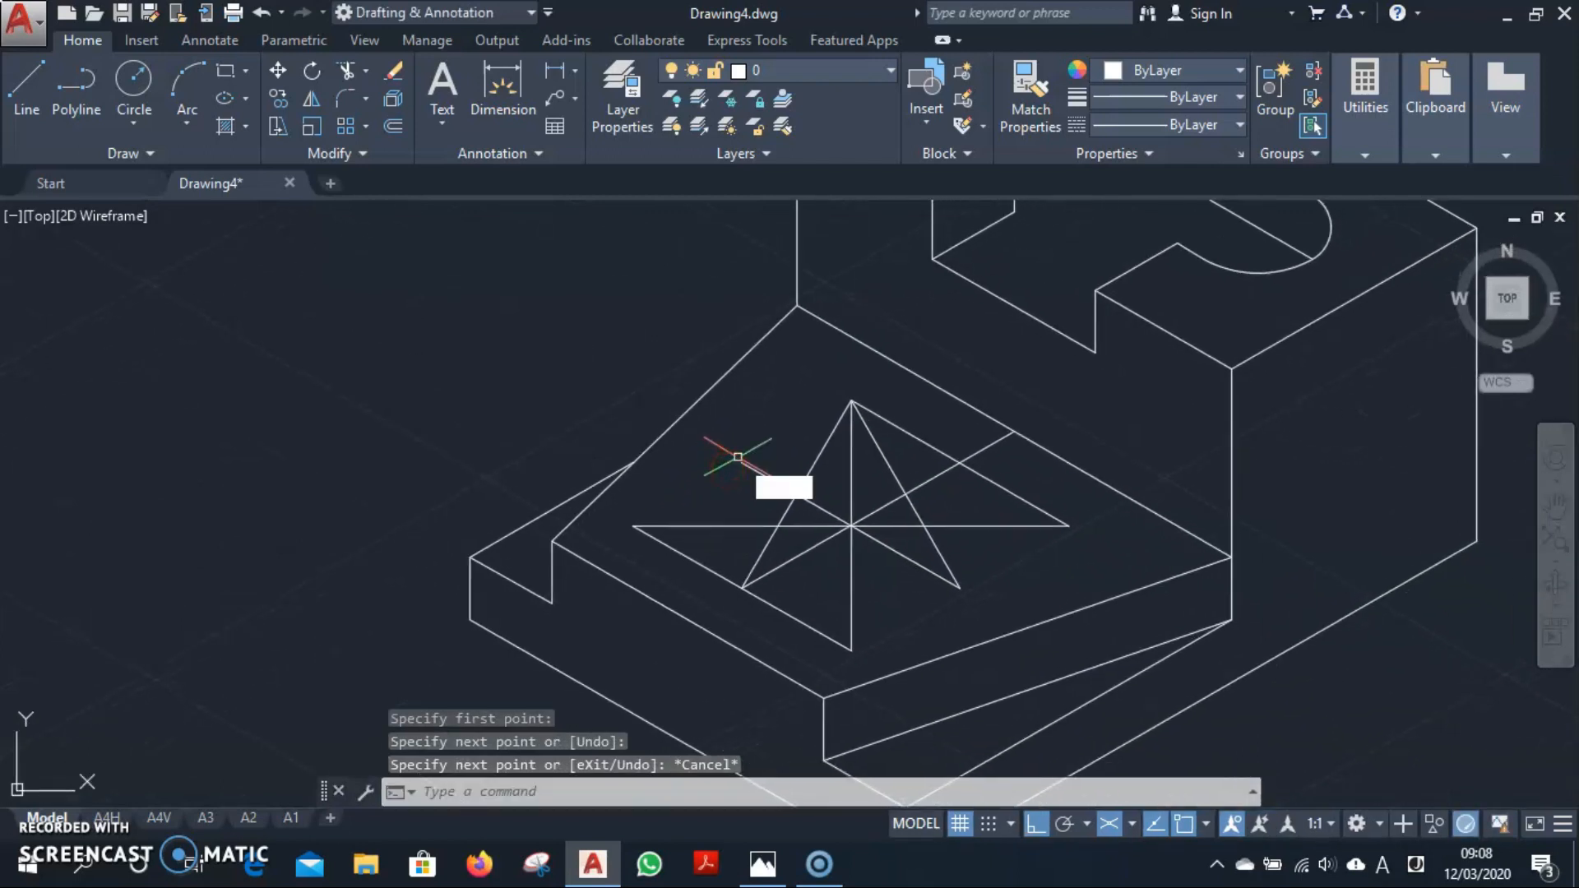
{"action": "type", "text": "c"}
{"action": "key", "text": "Return"}
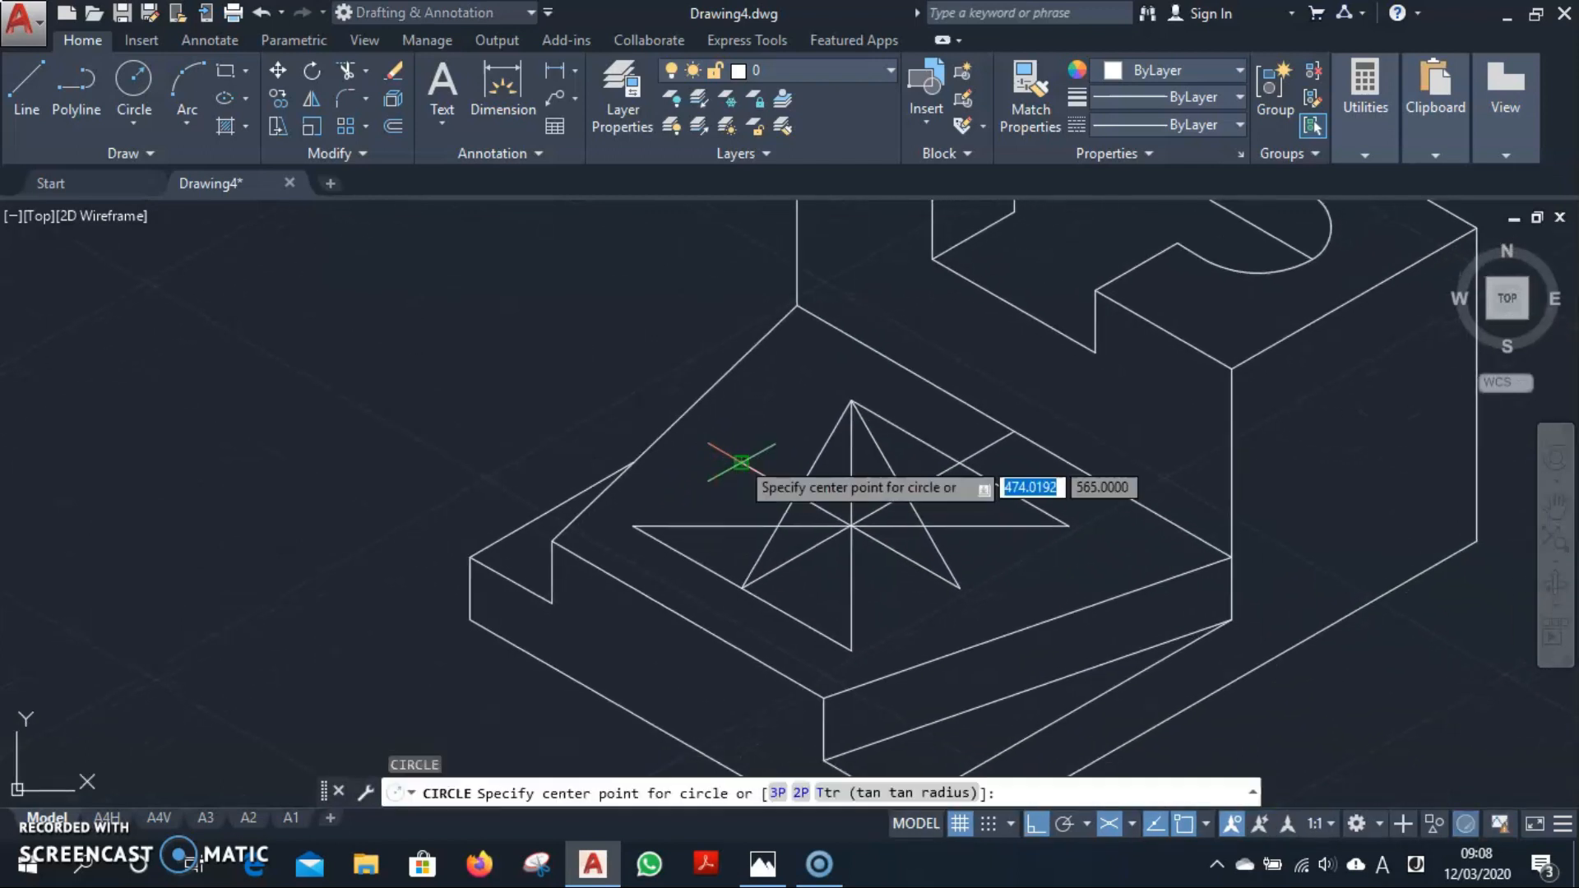
{"action": "left_click", "coordinate": [776, 523]}
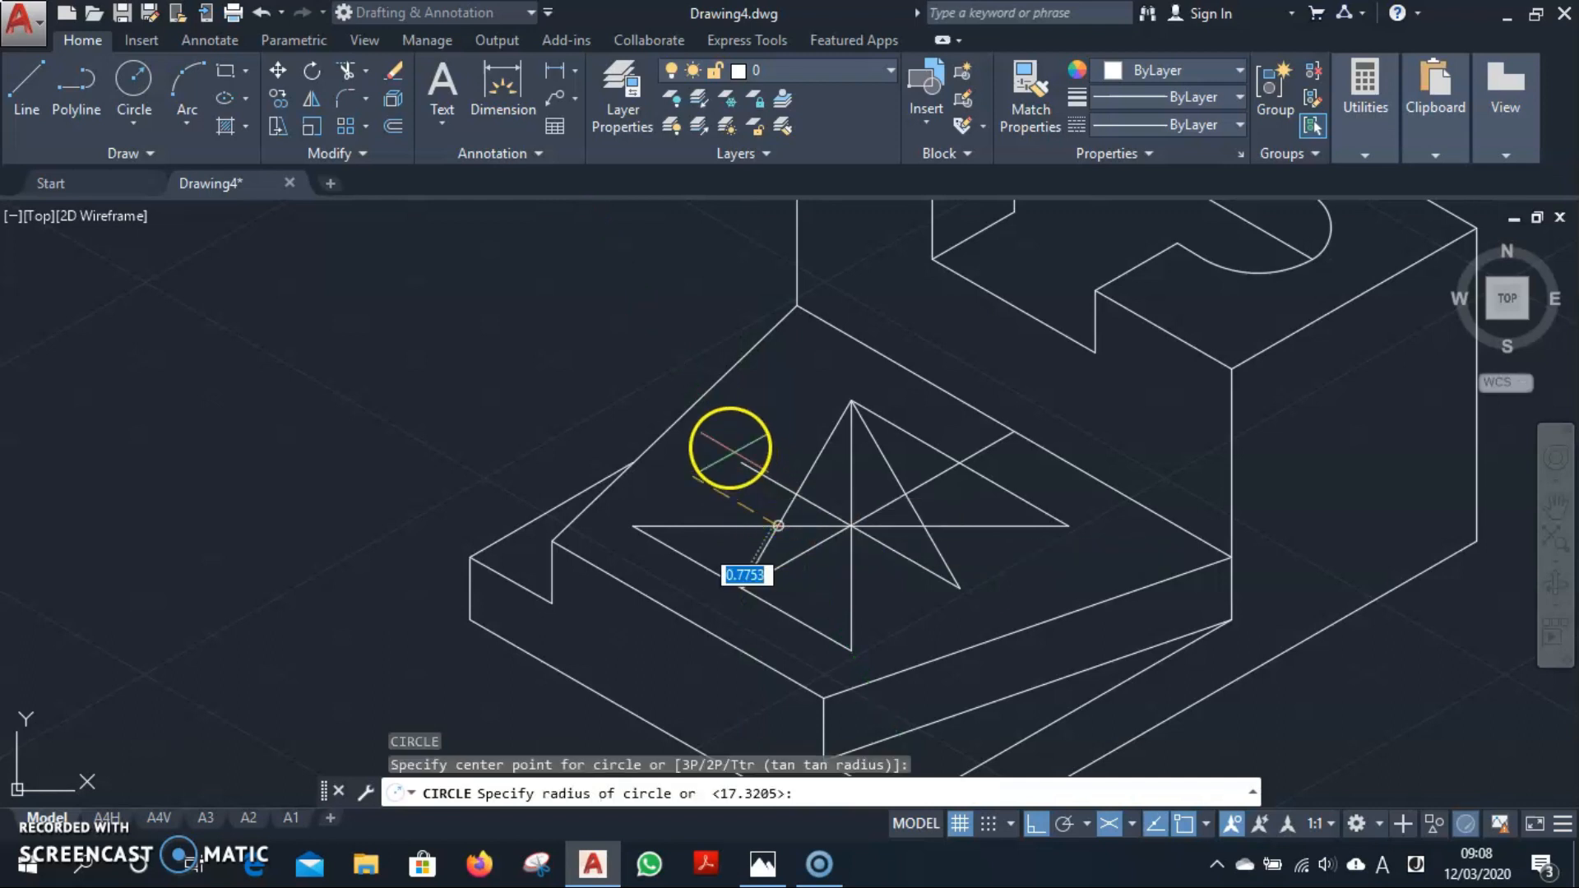
{"action": "left_click", "coordinate": [737, 466]}
{"action": "left_click", "coordinate": [912, 429]}
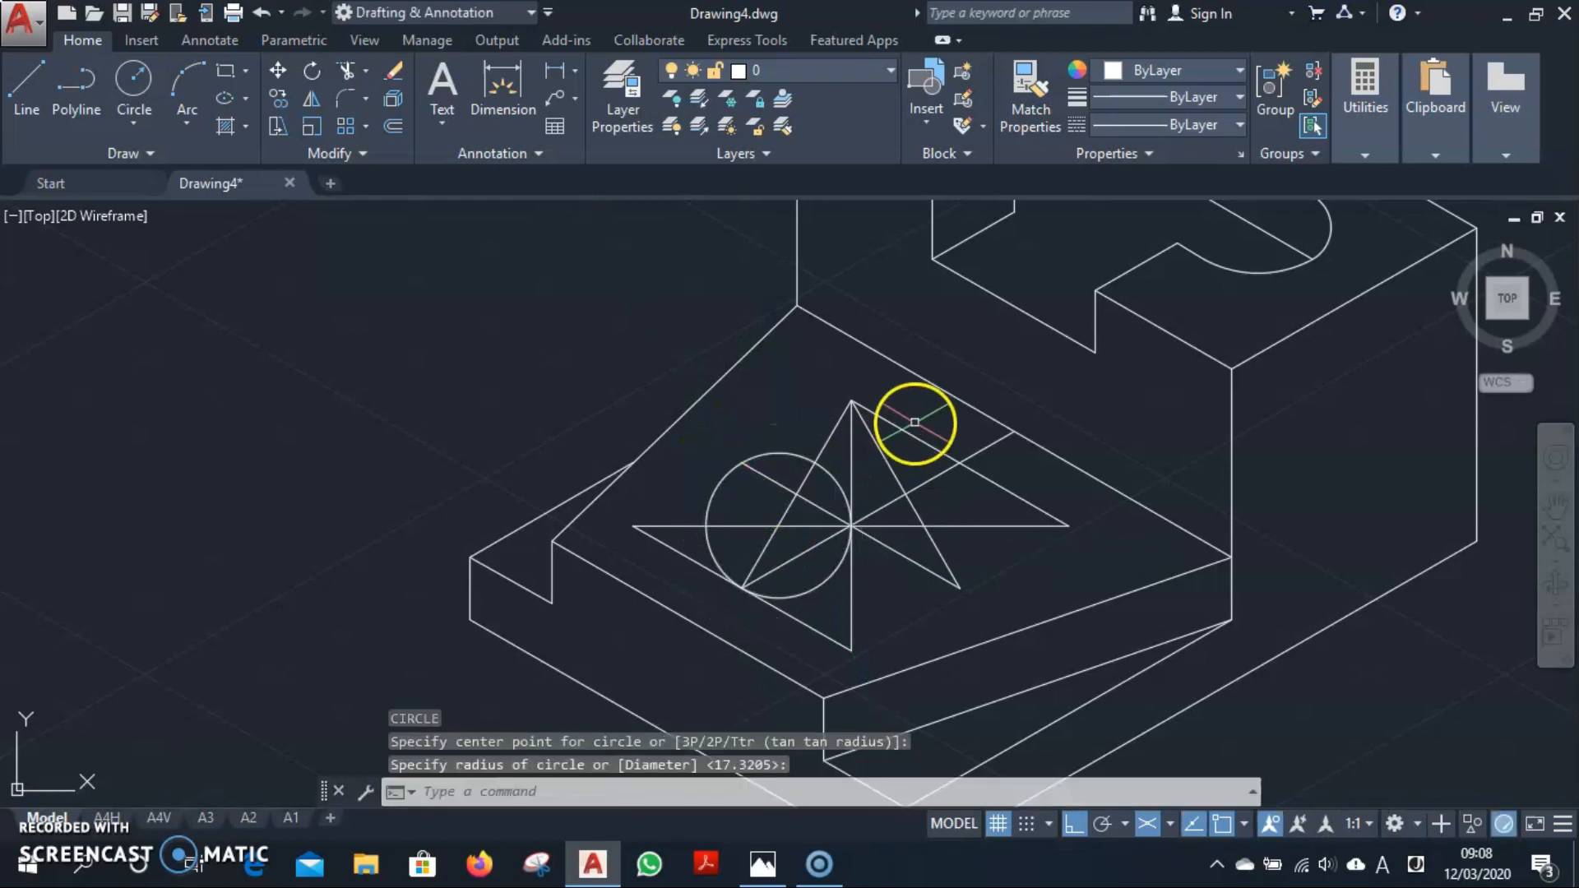
{"action": "key", "text": "Return"}
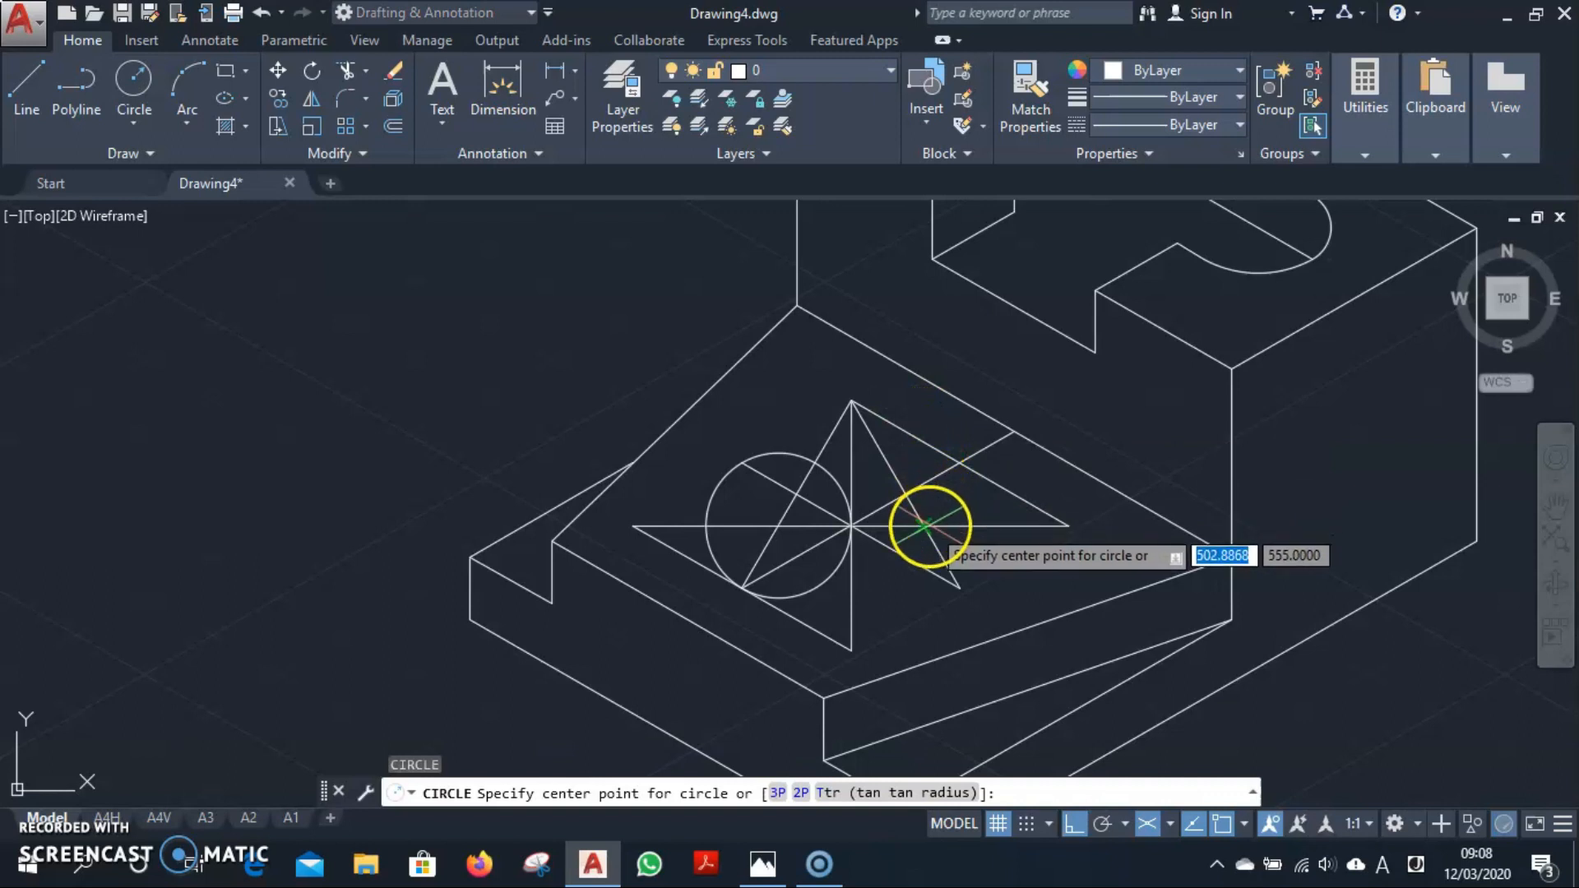
{"action": "left_click", "coordinate": [923, 526]}
{"action": "left_click", "coordinate": [954, 461]}
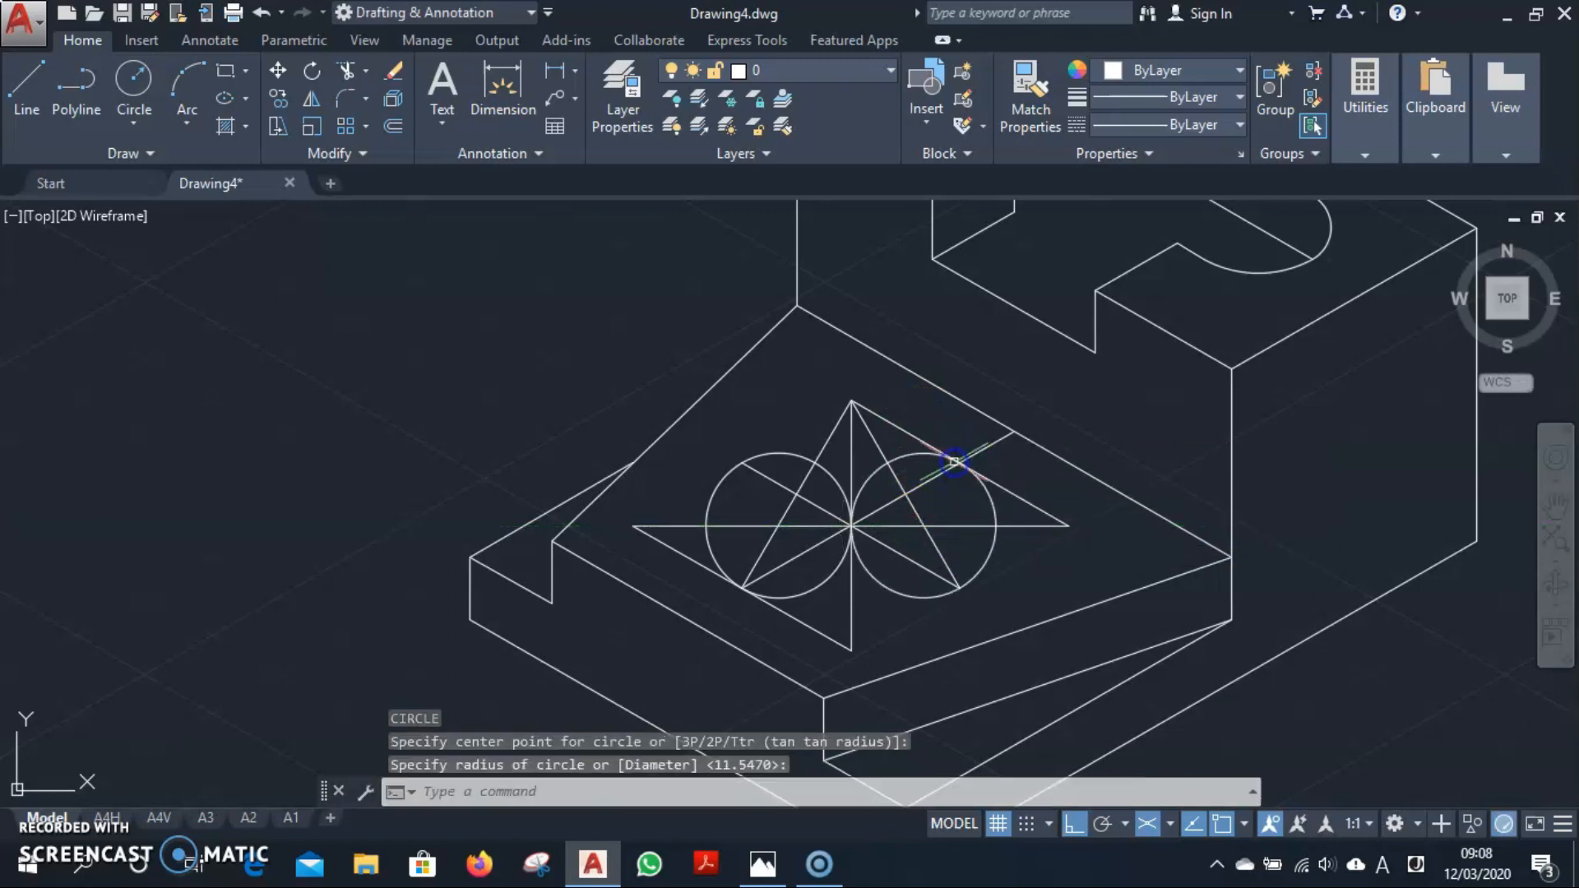
Trim both small circles against the slanted construction lines, centre line and middle cross line, keeping only their outer end arcs.
{"action": "left_click", "coordinate": [928, 535]}
{"action": "left_click", "coordinate": [783, 543]}
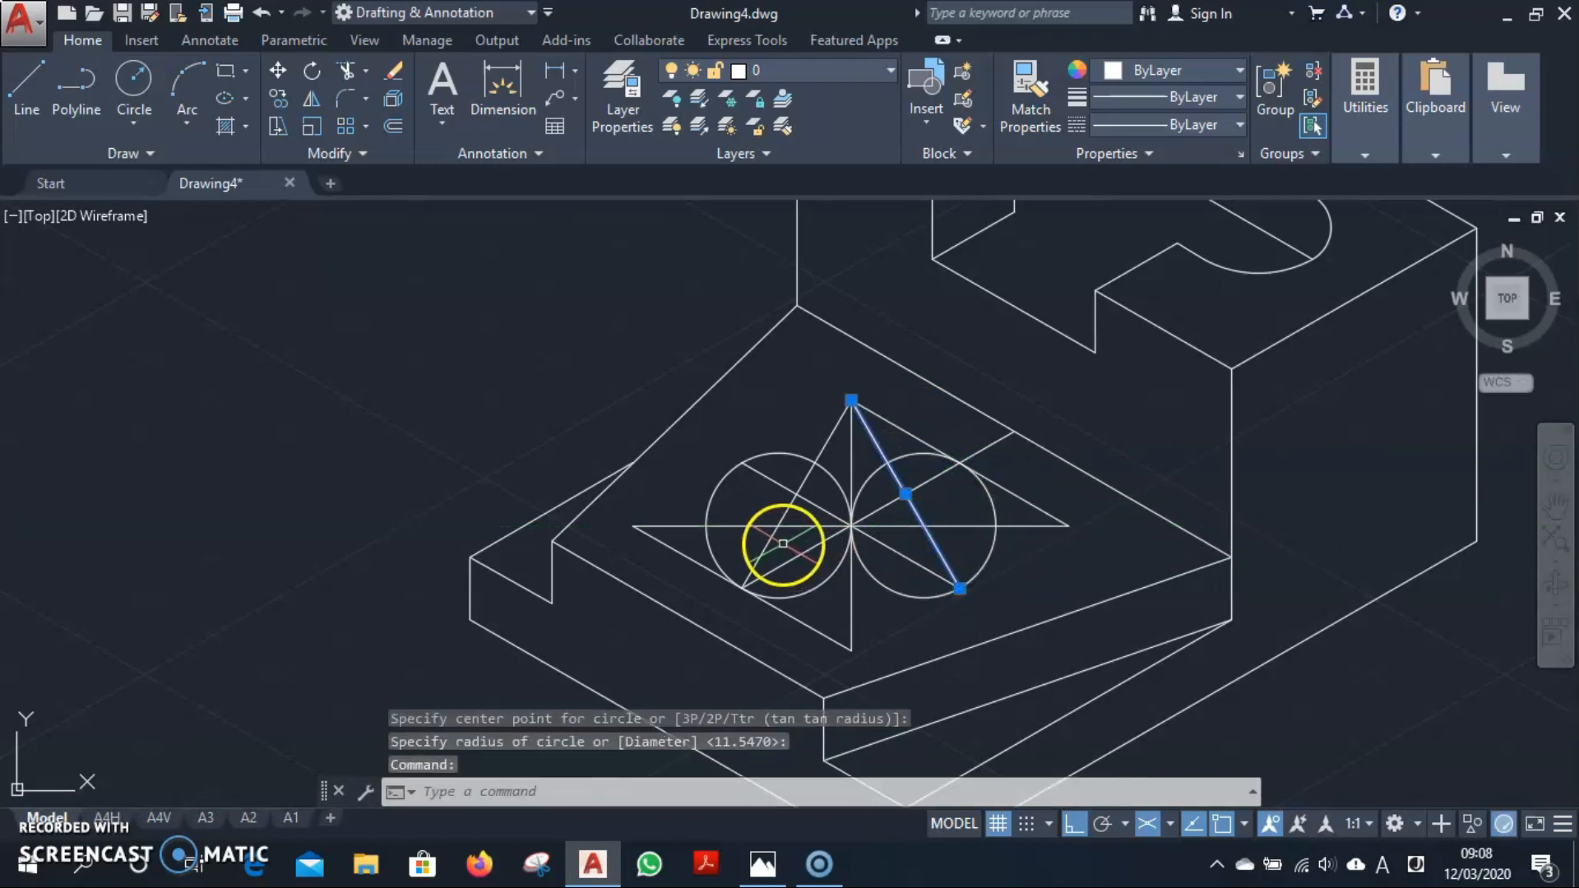
{"action": "left_click", "coordinate": [935, 477]}
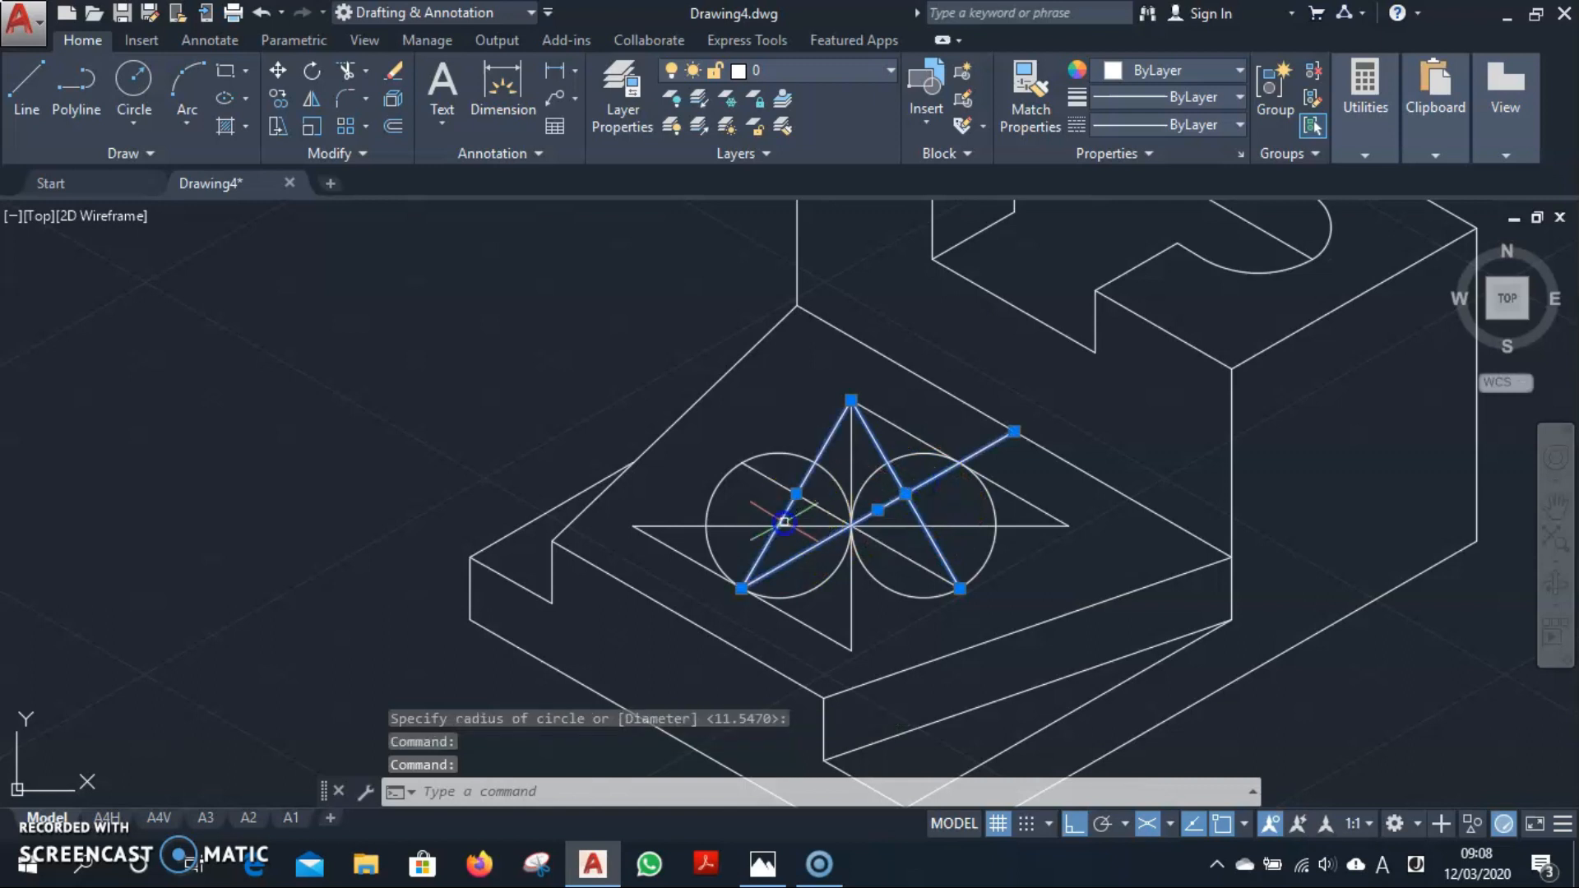
{"action": "left_click", "coordinate": [923, 463]}
{"action": "left_click", "coordinate": [792, 477]}
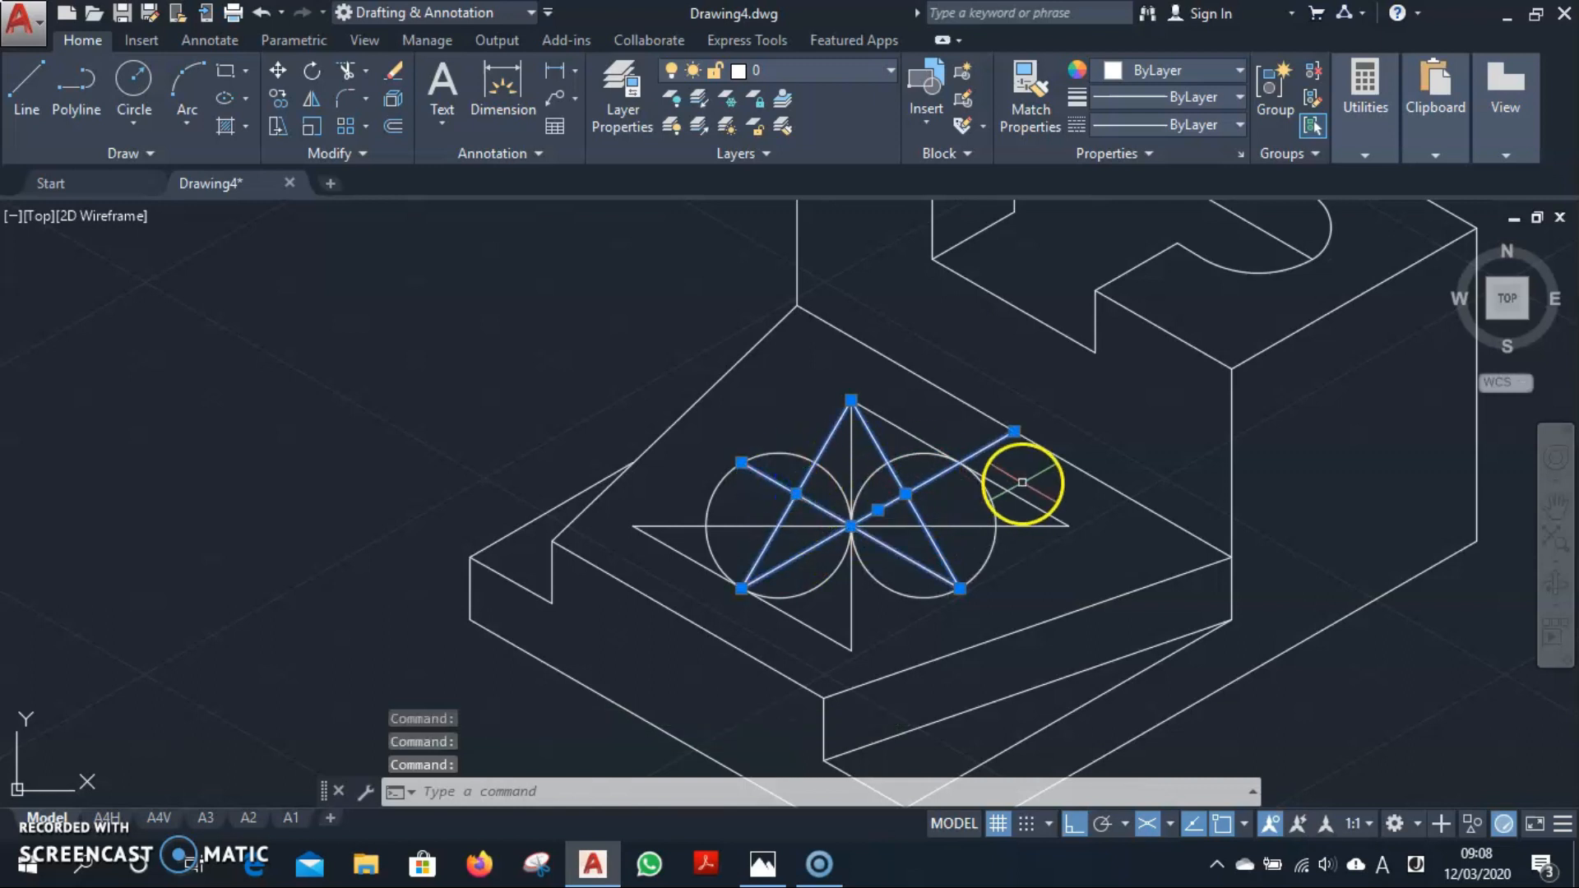
{"action": "type", "text": "tr"}
{"action": "key", "text": "Return"}
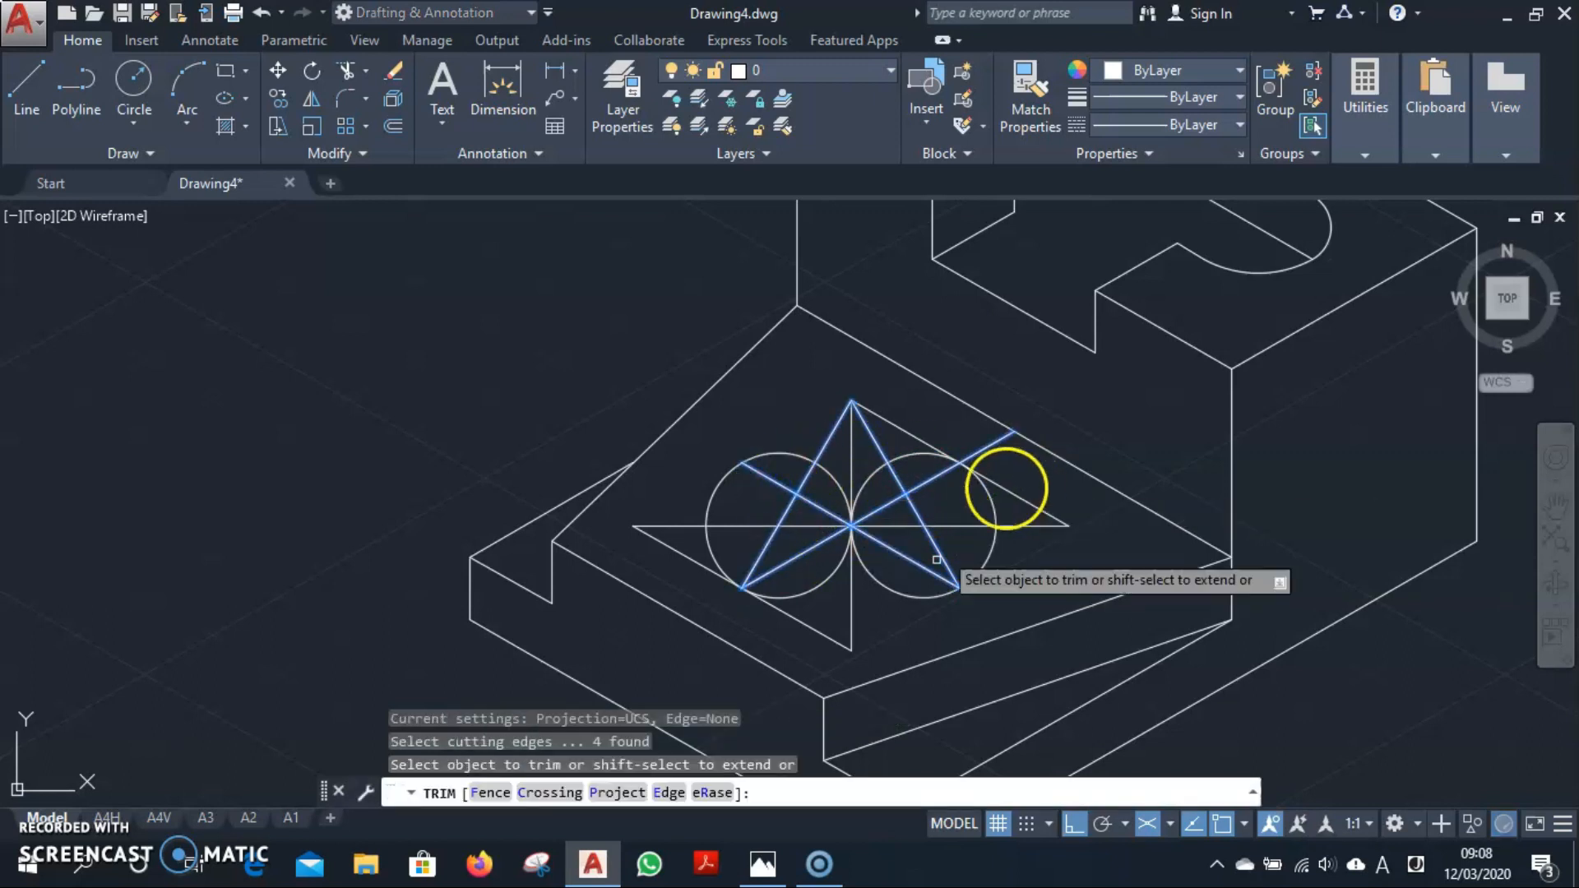
{"action": "left_click", "coordinate": [813, 589]}
{"action": "left_click", "coordinate": [804, 451]}
{"action": "left_click", "coordinate": [856, 481]}
{"action": "left_click", "coordinate": [913, 459]}
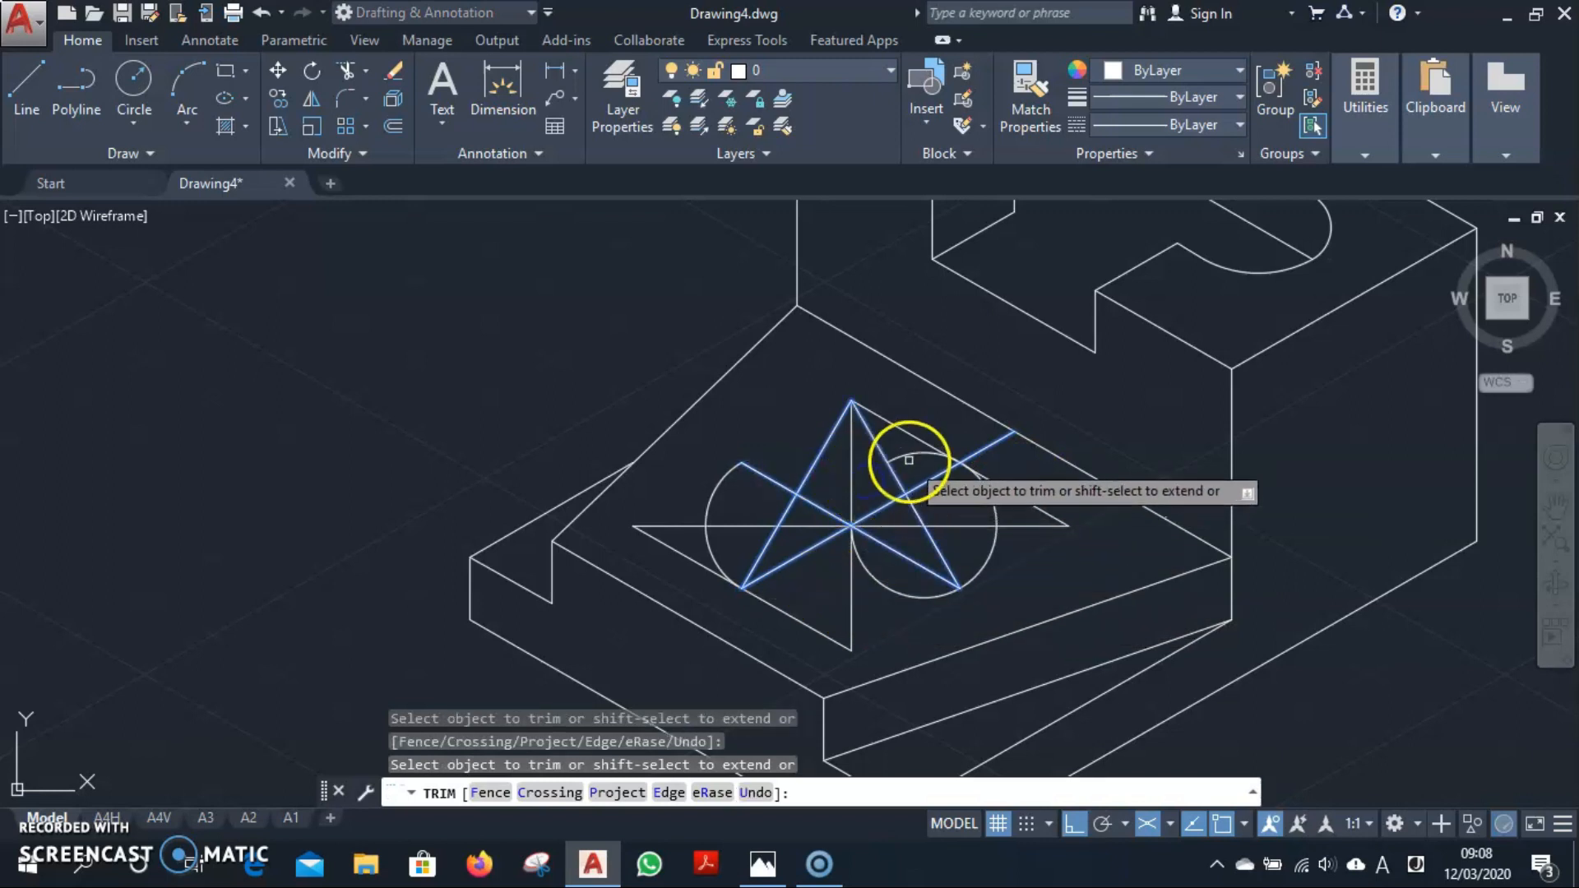
{"action": "left_click", "coordinate": [877, 580]}
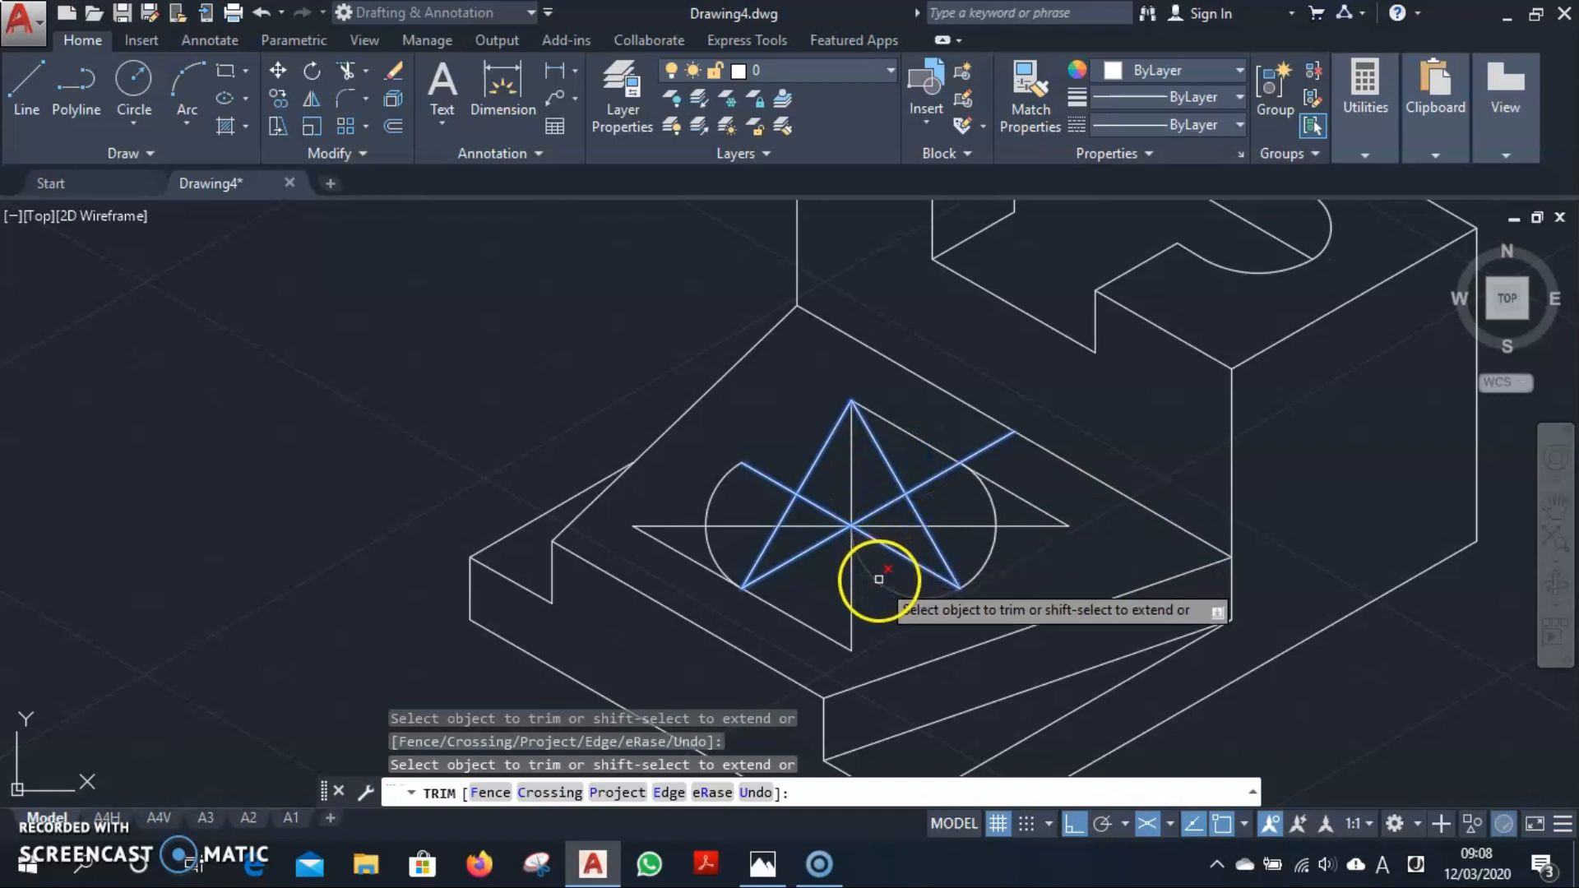
{"action": "key", "text": "Escape"}
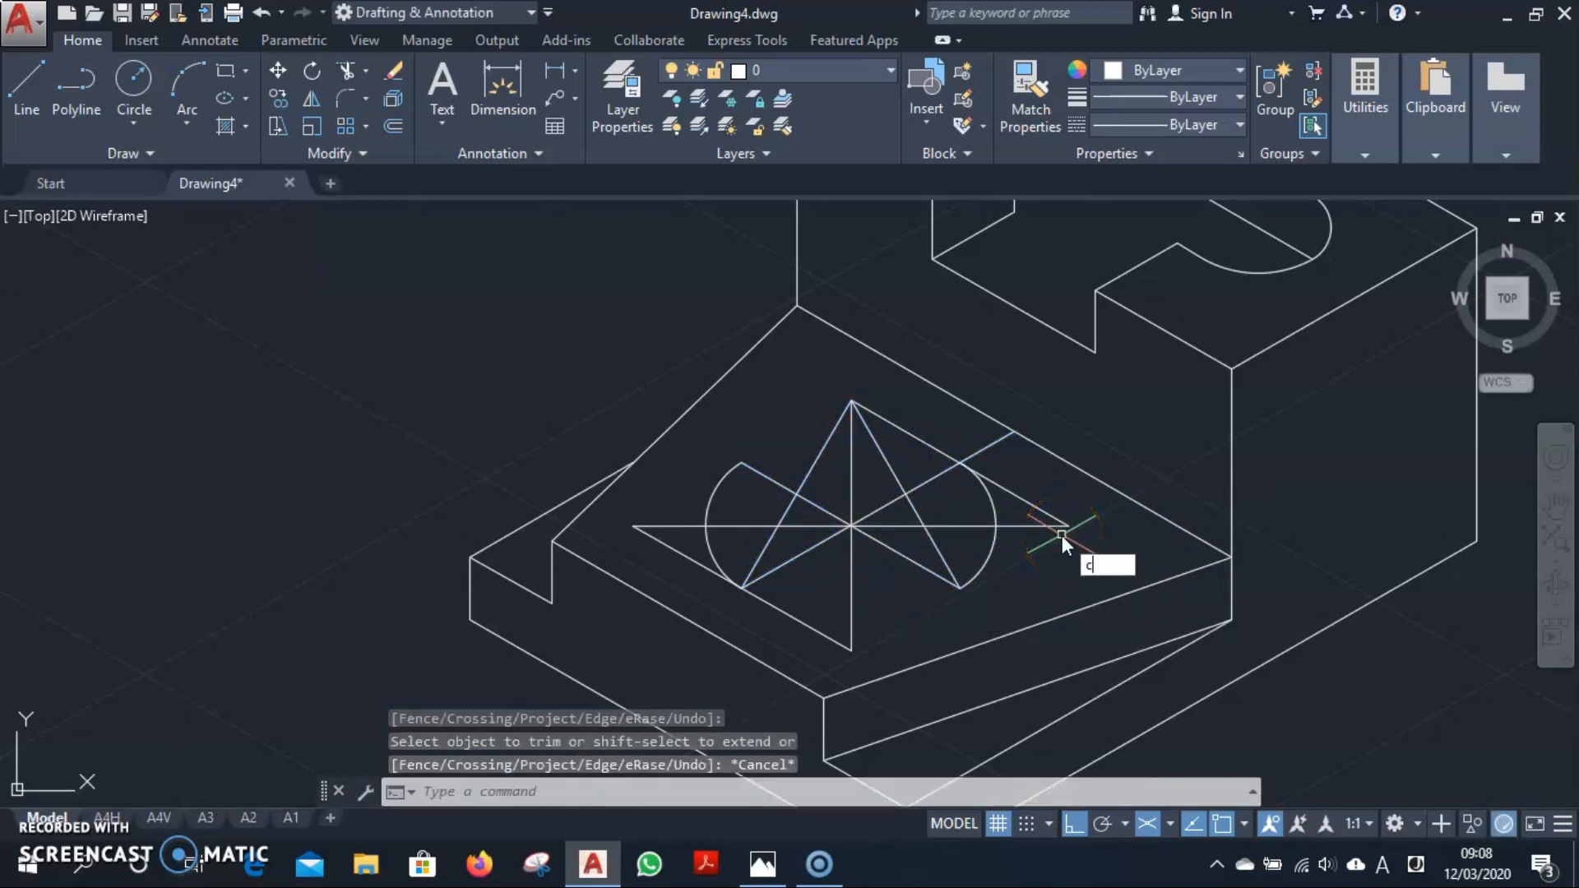
Draw two circles of about 34.64 radius centred on the vertical diagonal's ends, through the middle cross line's left end and the front cross line's midpoint.
{"action": "type", "text": "c"}
{"action": "key", "text": "Return"}
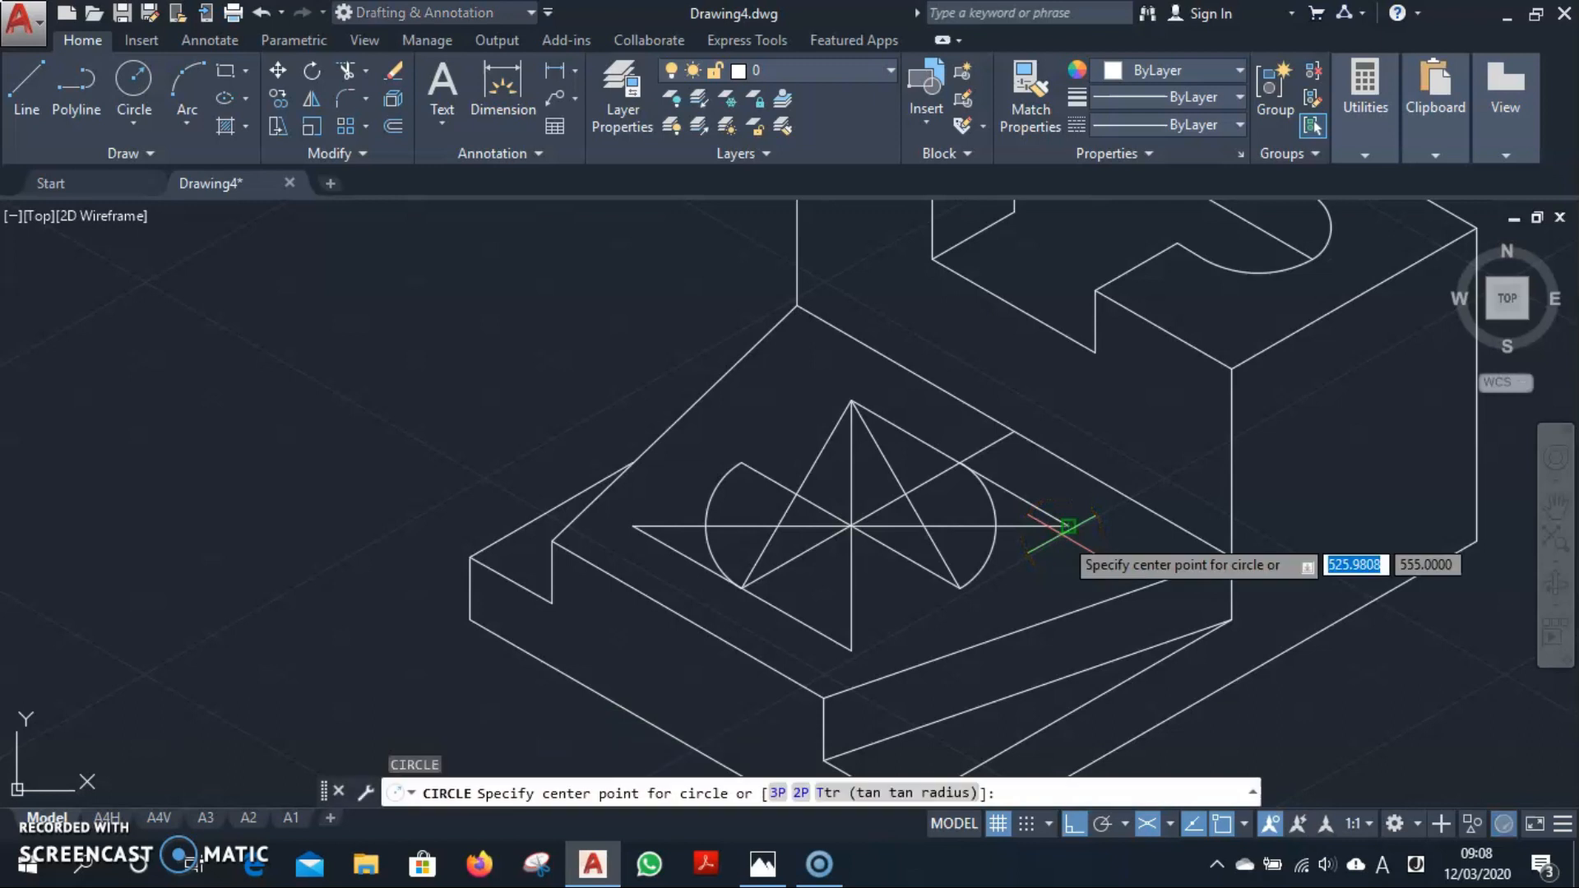
{"action": "left_click", "coordinate": [851, 649]}
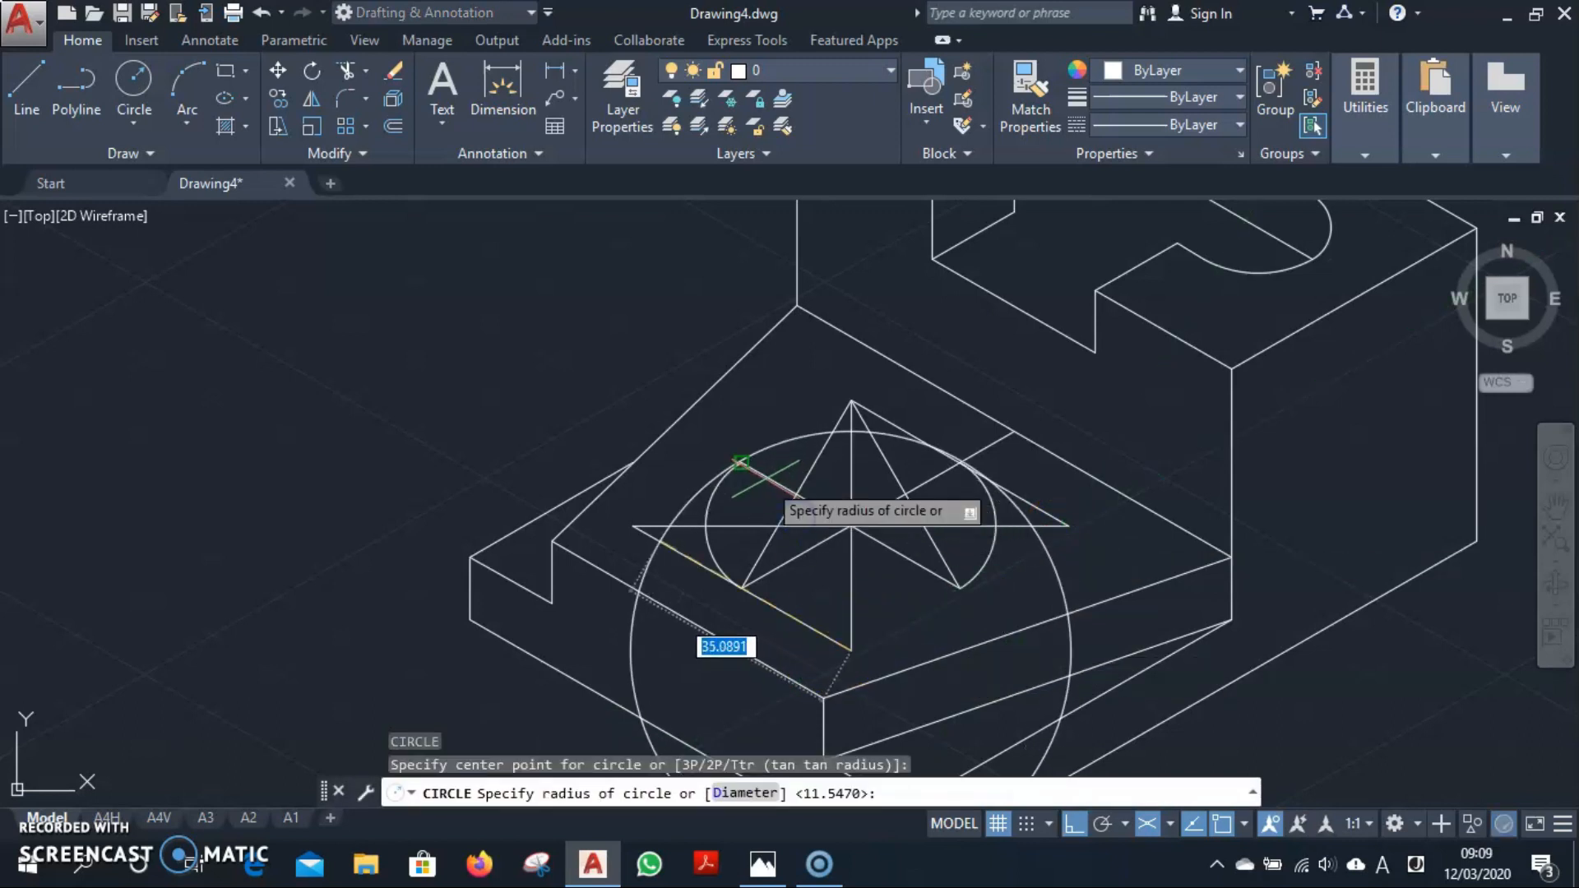
{"action": "left_click", "coordinate": [740, 463]}
{"action": "key", "text": "Return"}
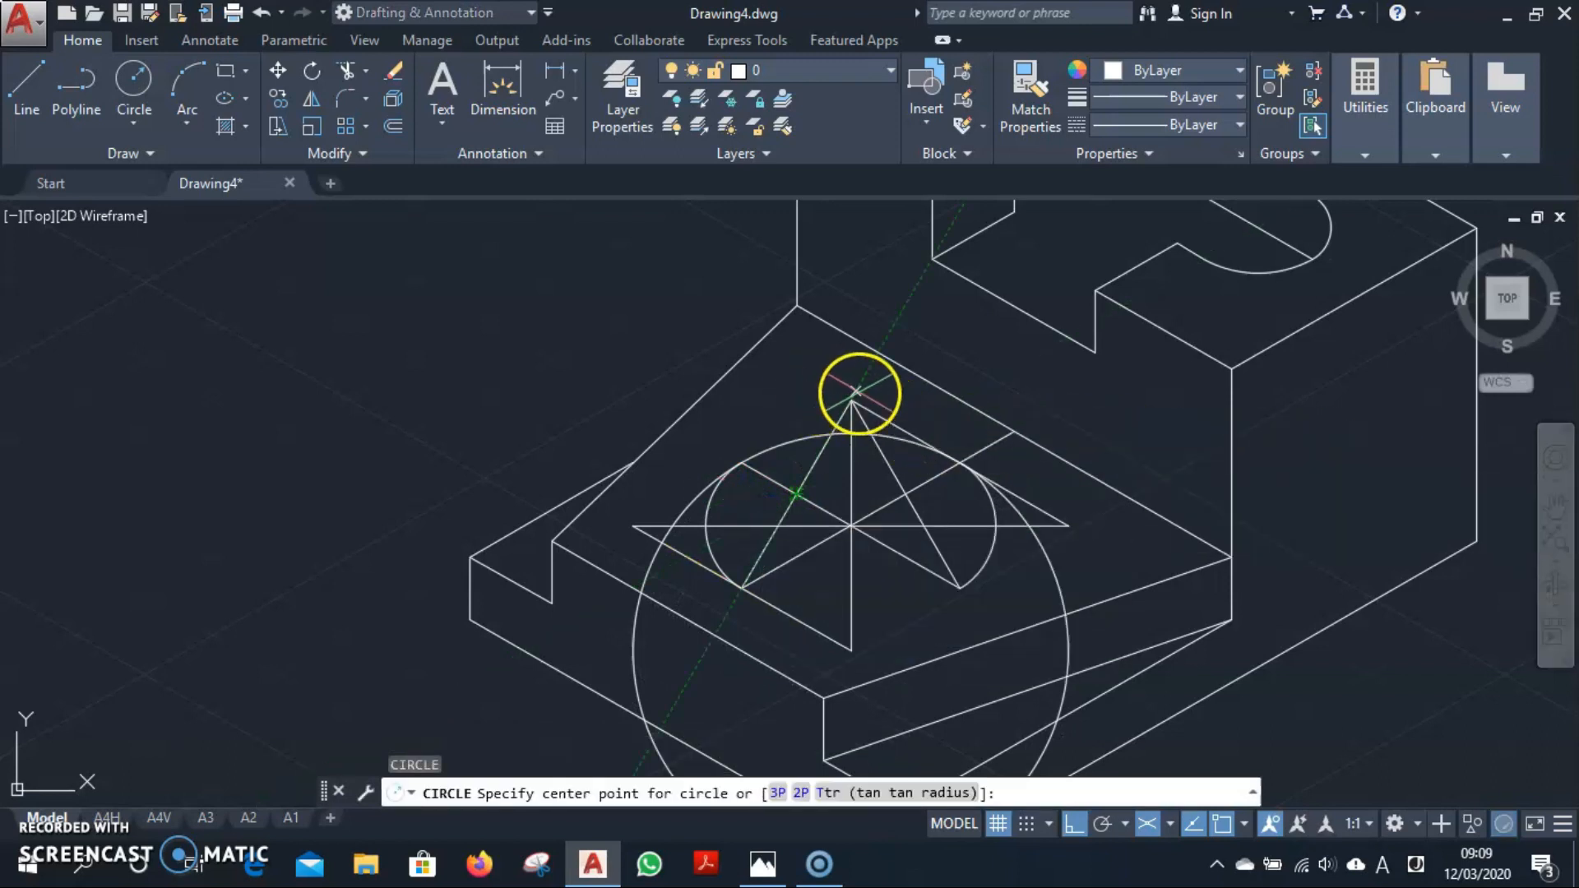
{"action": "left_click", "coordinate": [852, 402]}
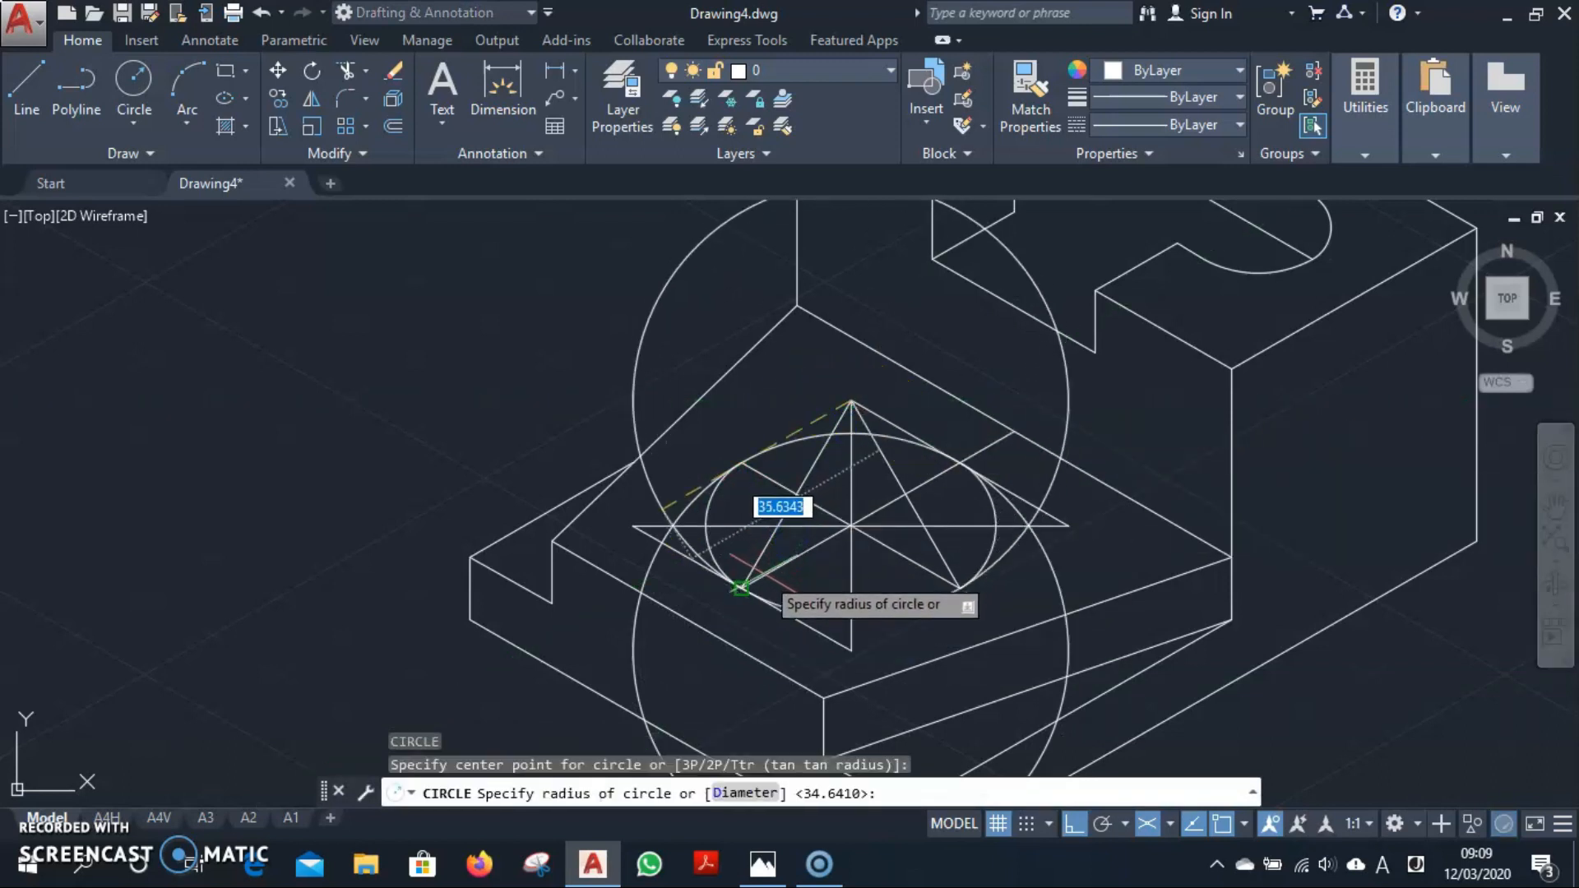
{"action": "key", "text": "Escape"}
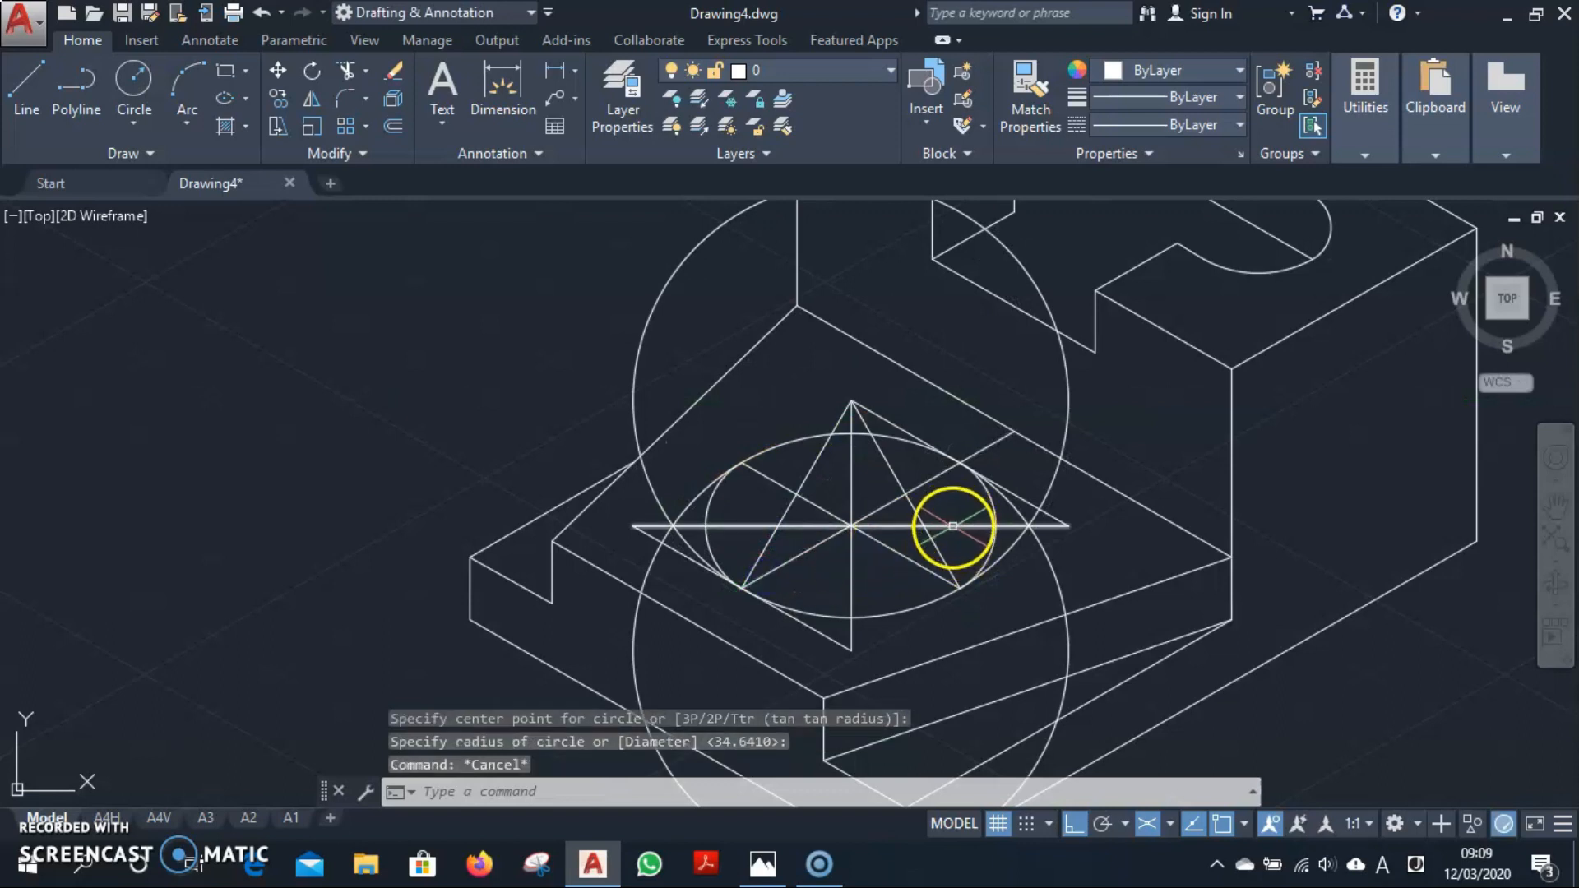
Trim both large circles against the two small end arcs, leaving only the arcs that close the isometric circle.
{"action": "left_click", "coordinate": [987, 499]}
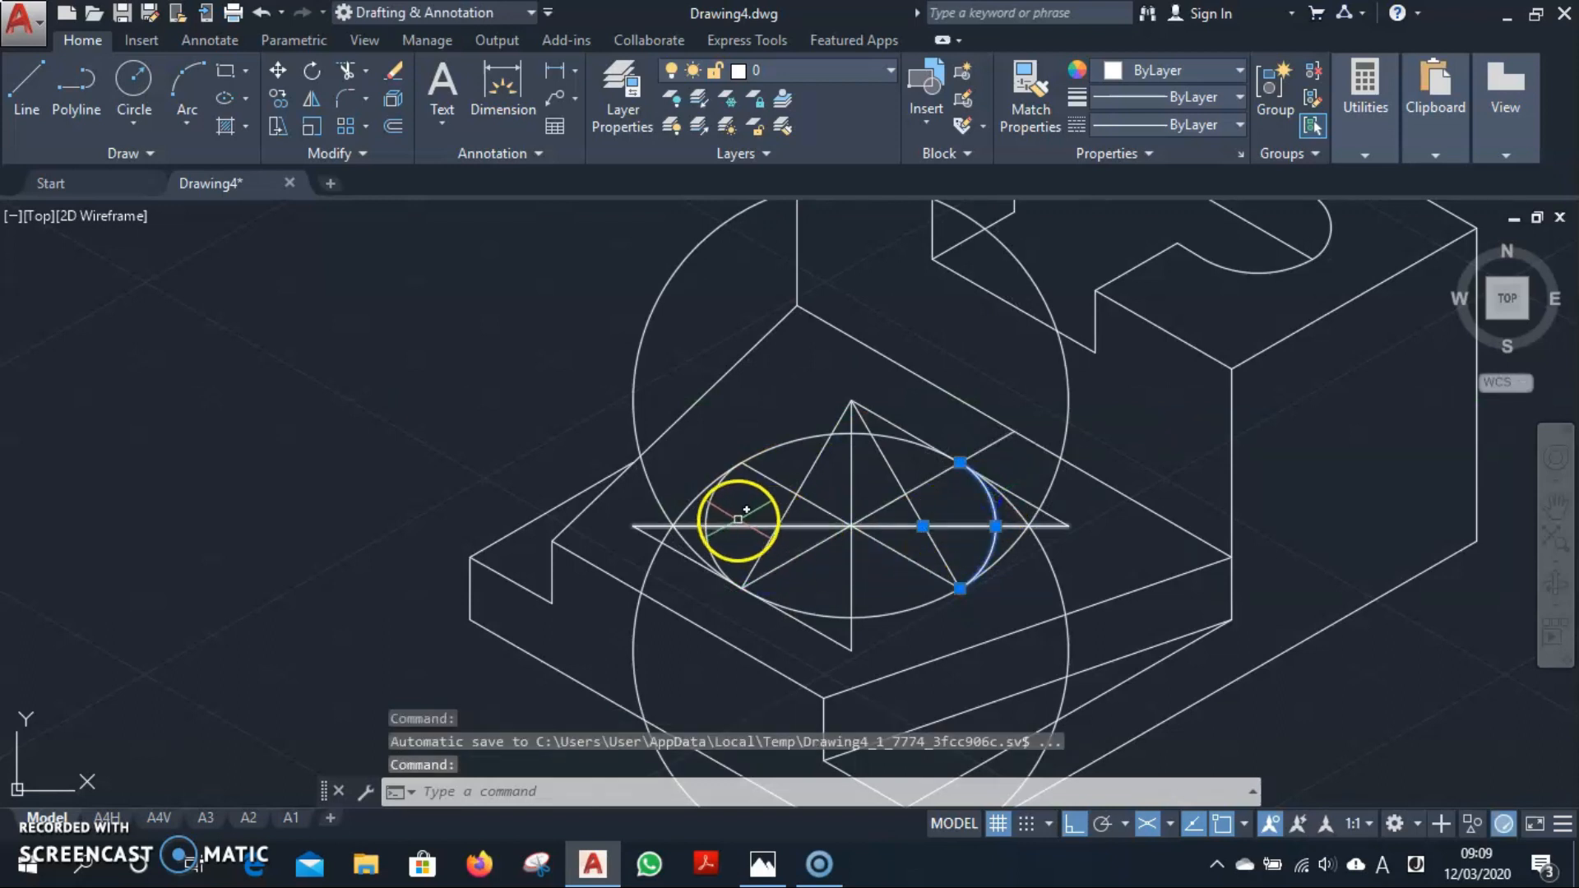
{"action": "left_click", "coordinate": [706, 512]}
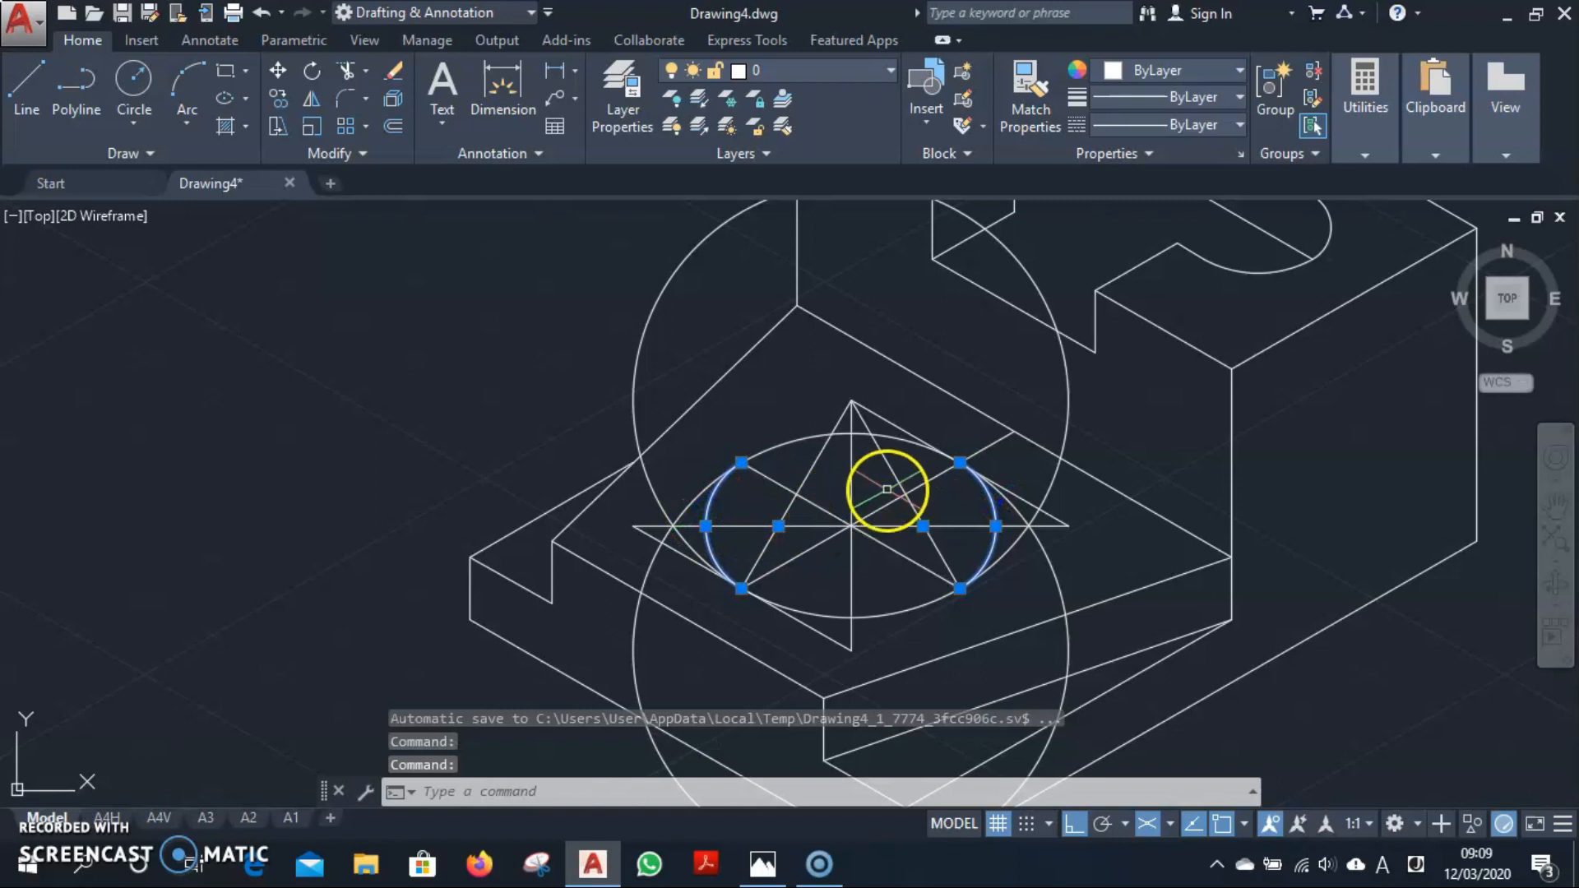
{"action": "type", "text": "r"}
{"action": "key", "text": "Return"}
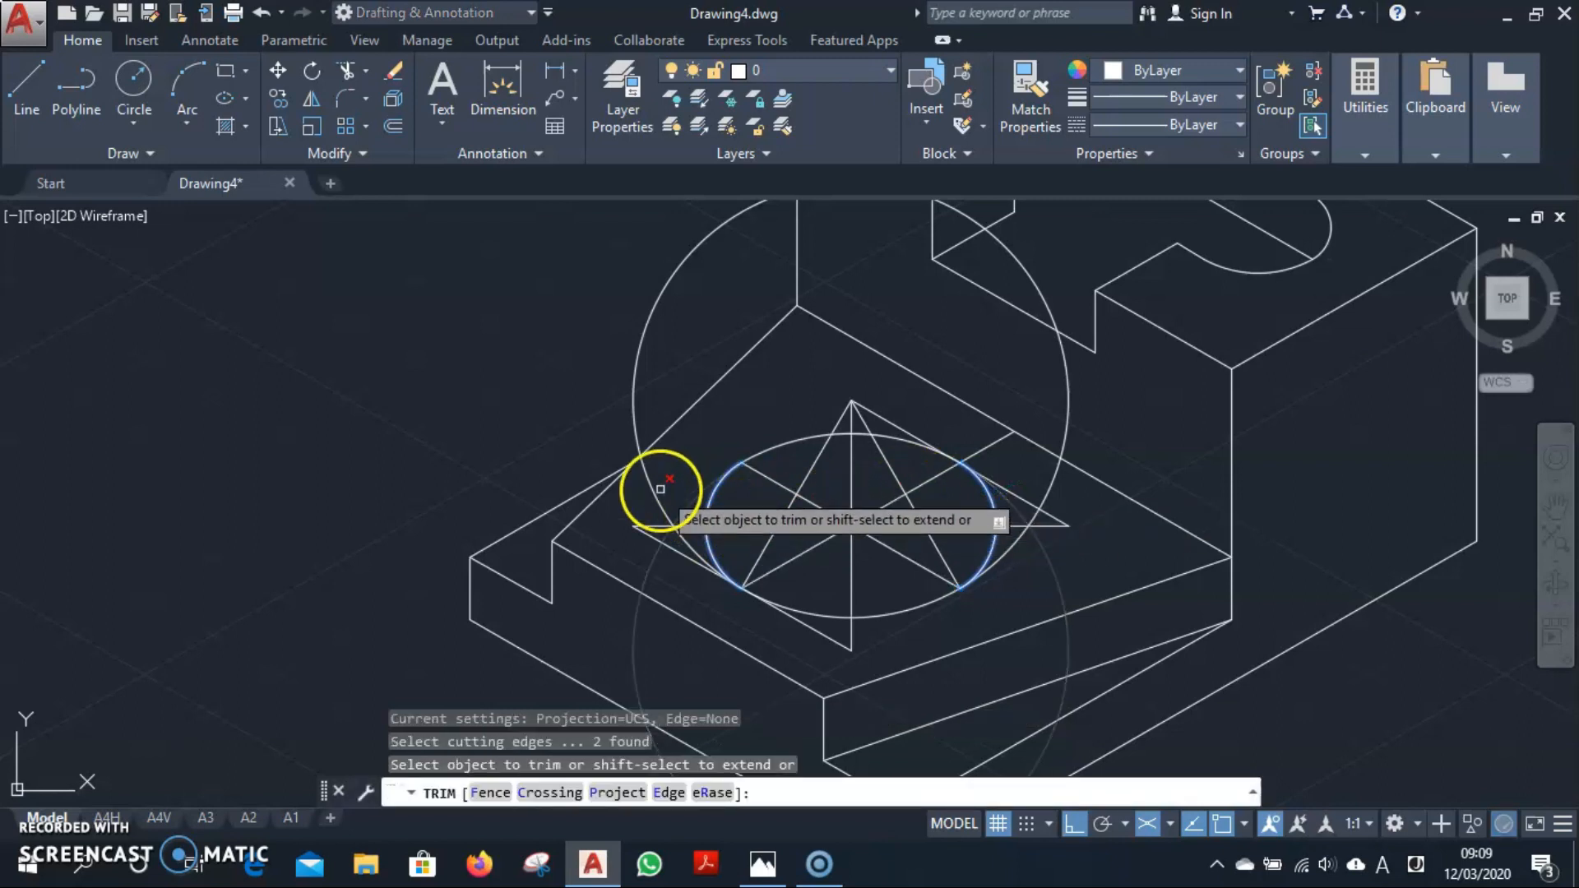
{"action": "left_click", "coordinate": [649, 487]}
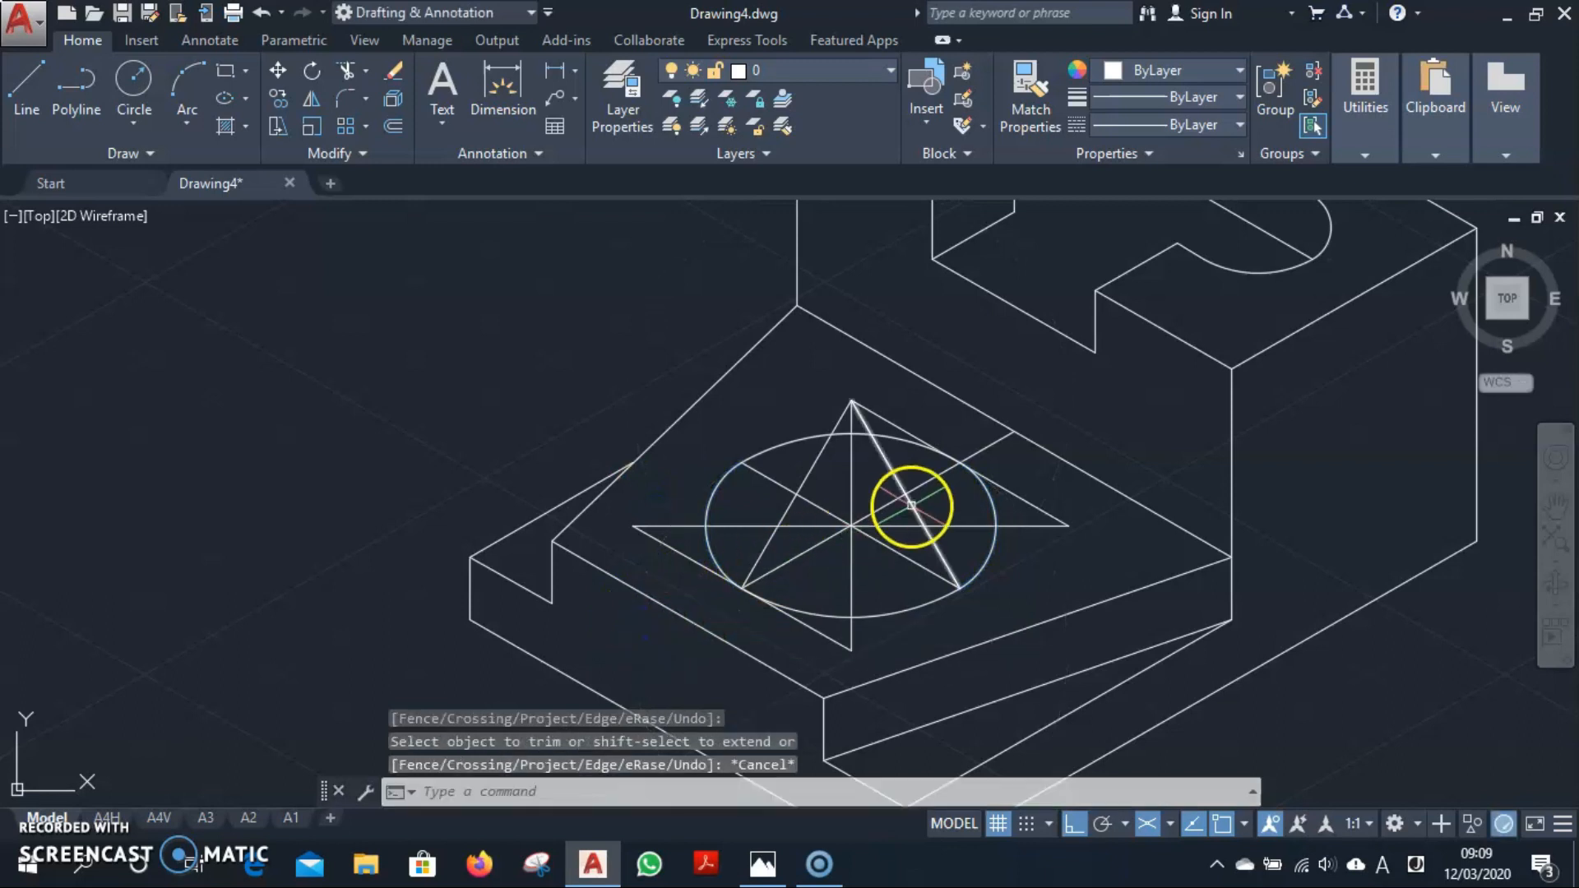
{"action": "left_click", "coordinate": [933, 488]}
{"action": "left_click", "coordinate": [870, 502]}
{"action": "left_click", "coordinate": [831, 493]}
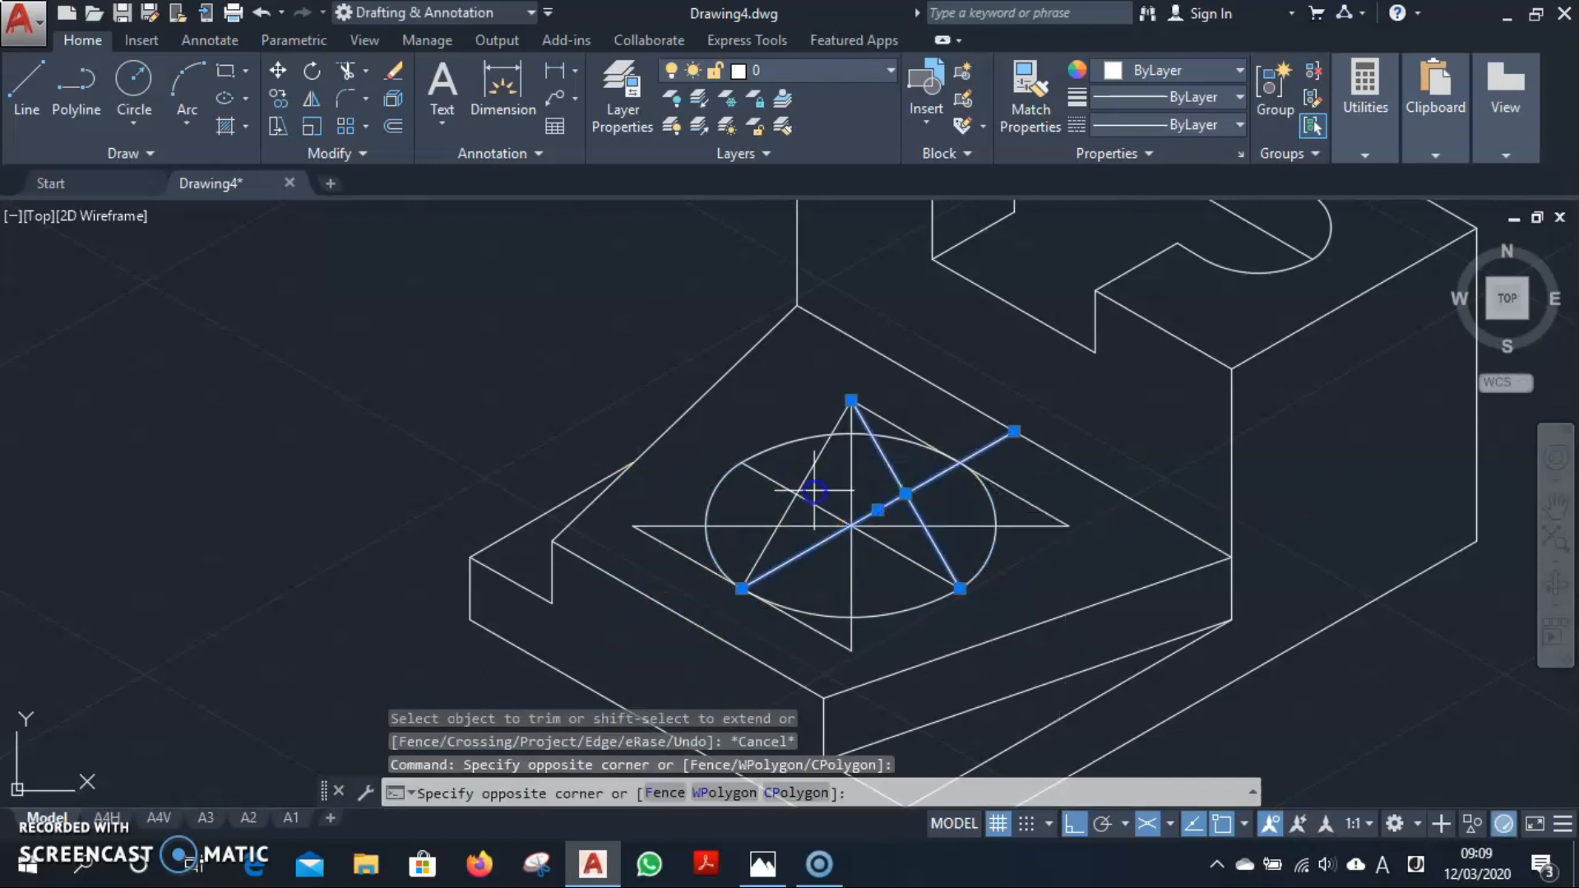
{"action": "left_click", "coordinate": [764, 505]}
{"action": "key", "text": "Escape"}
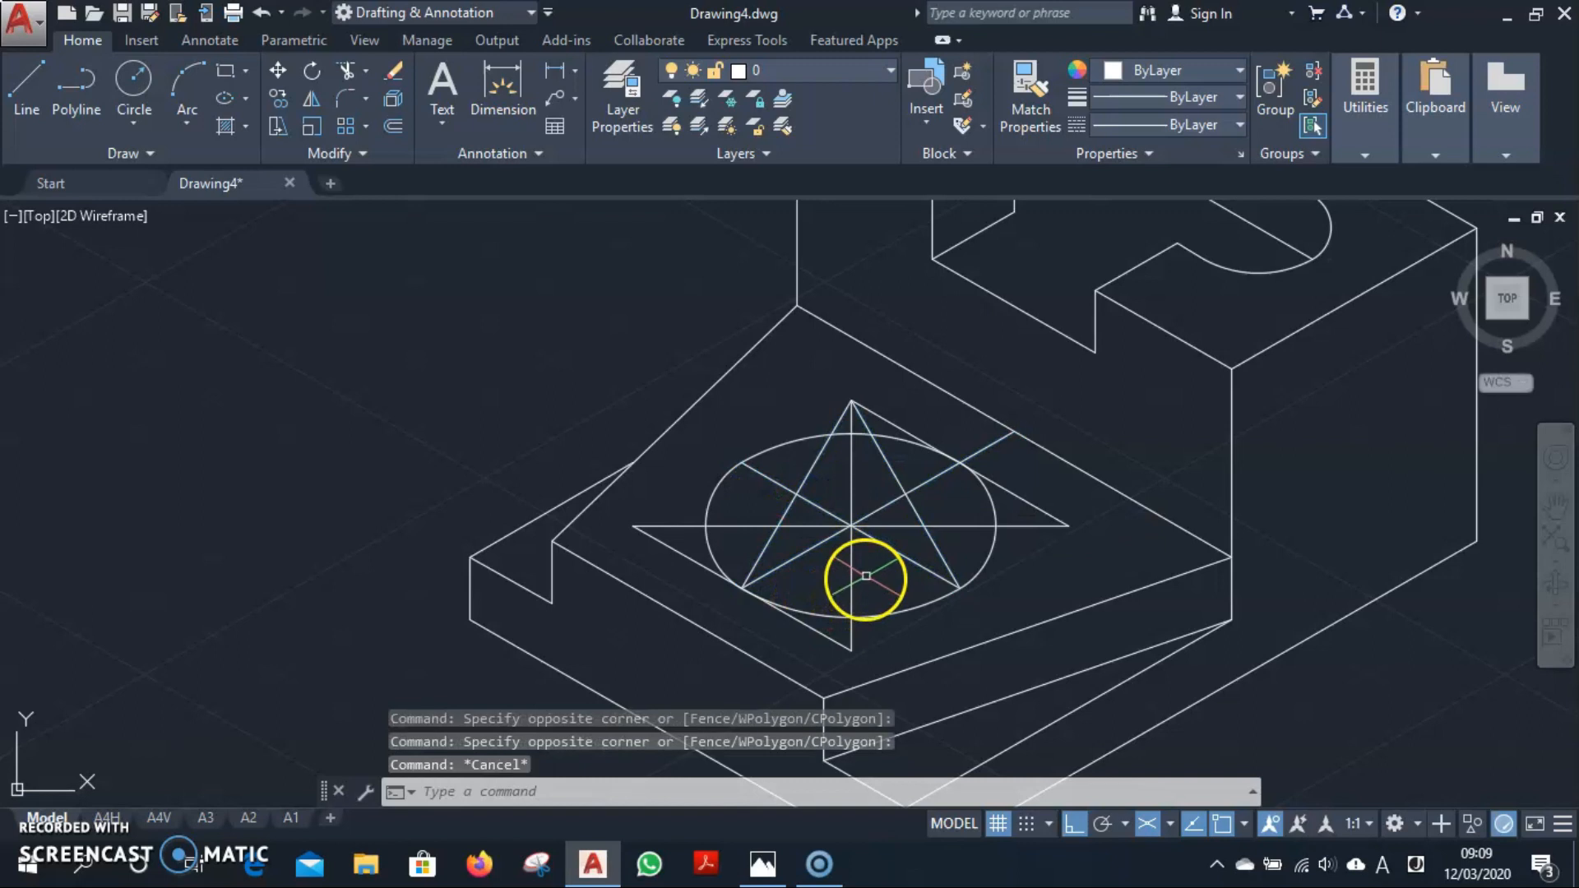
Delete the horizontal diagonal, the two slanted construction lines and the rear cross line.
{"action": "left_click", "coordinate": [962, 522]}
{"action": "left_click", "coordinate": [949, 533]}
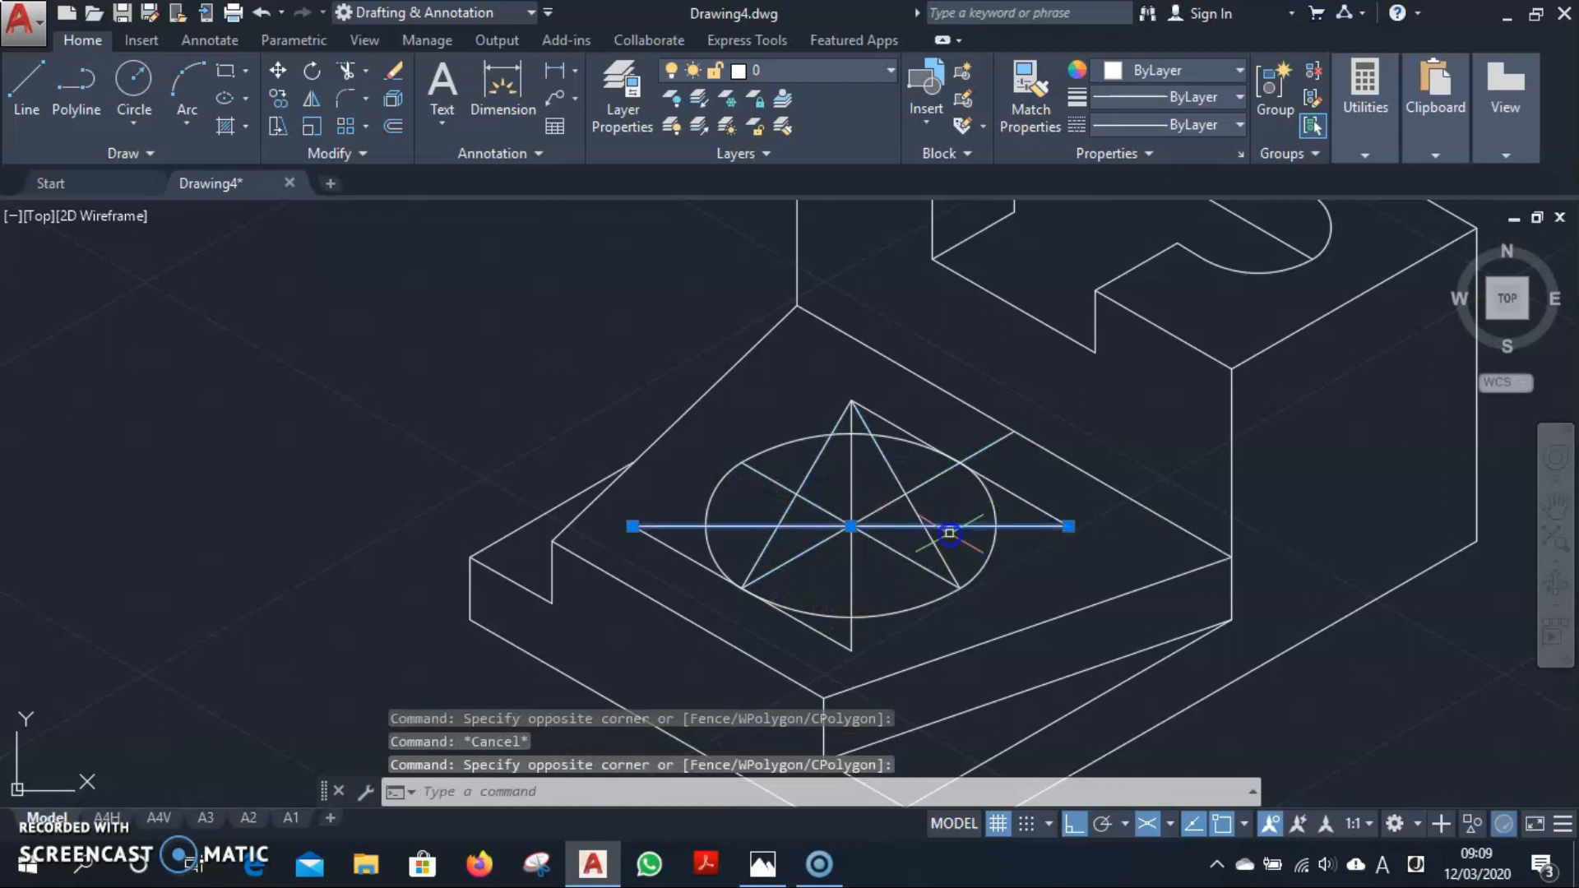
{"action": "left_click", "coordinate": [930, 535]}
{"action": "left_click", "coordinate": [768, 547]}
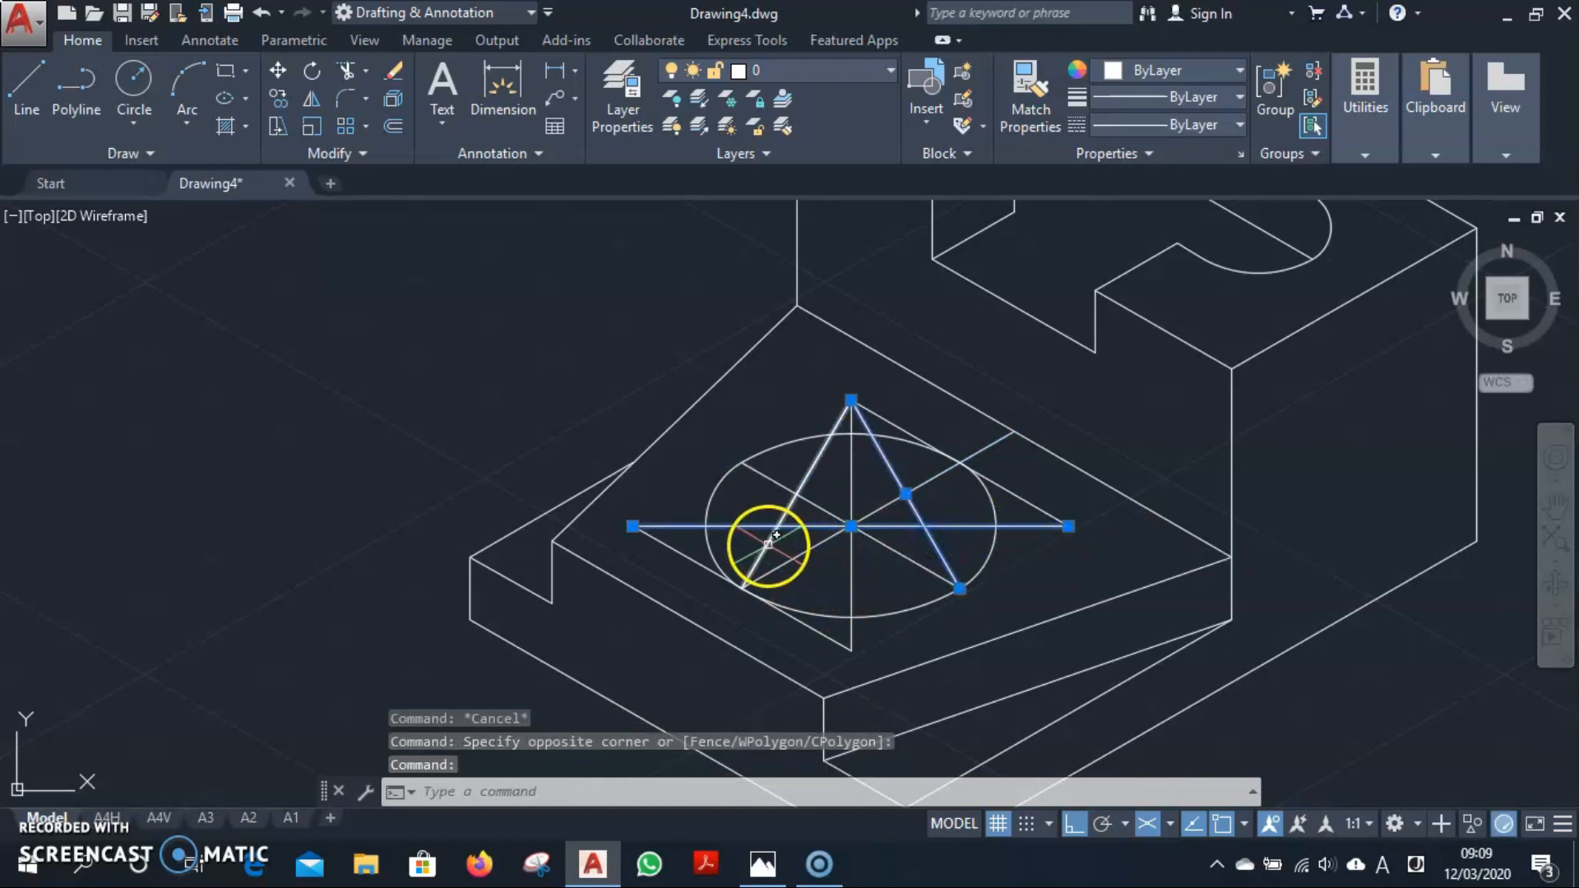
{"action": "left_click", "coordinate": [997, 491]}
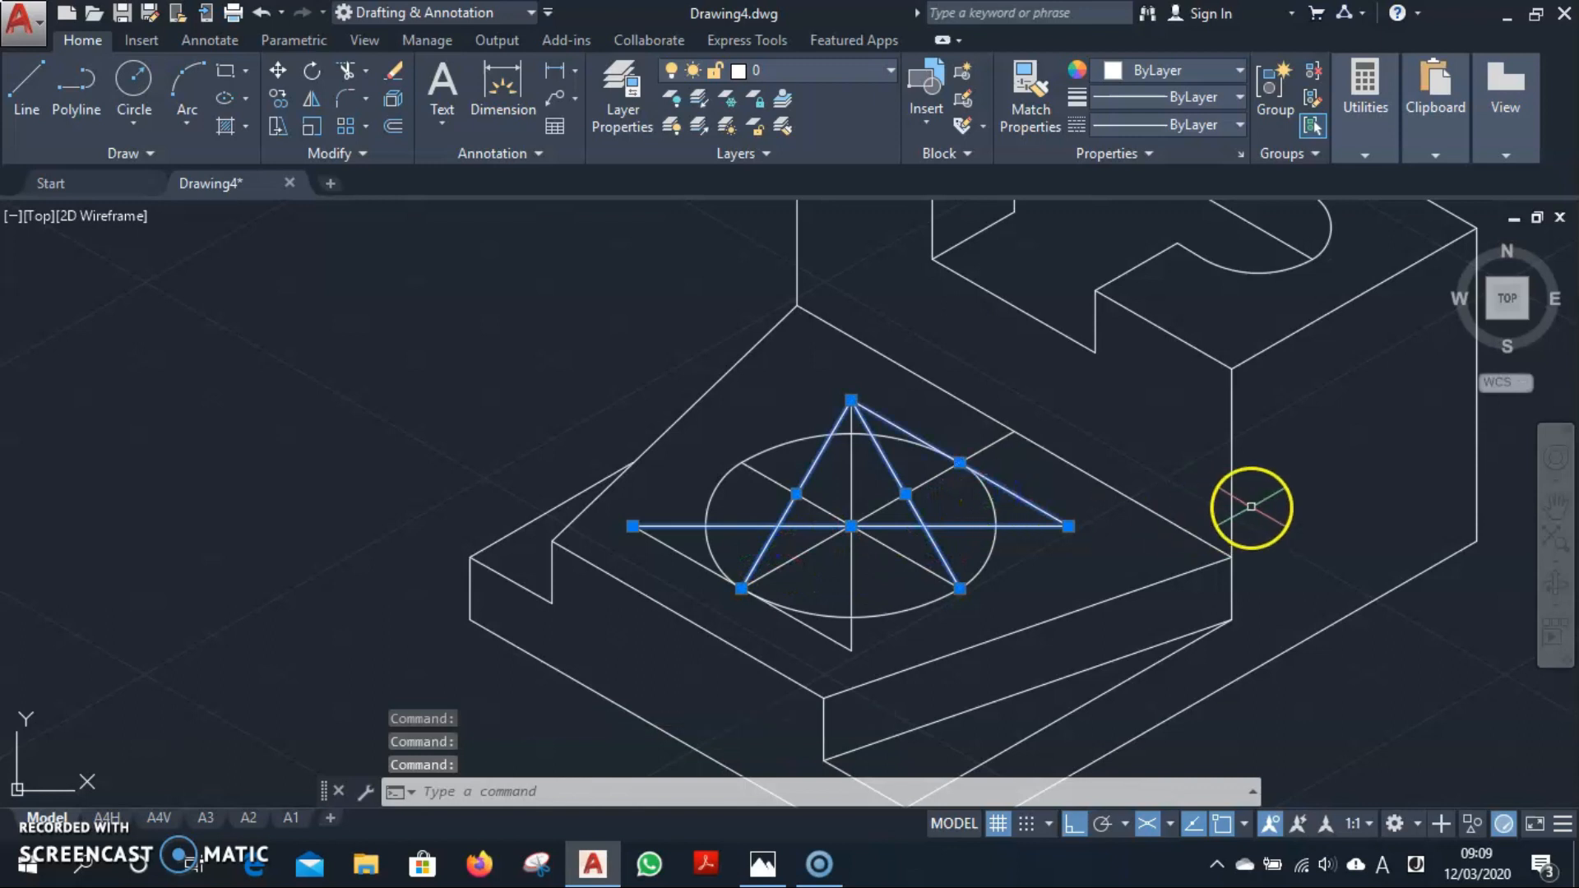
{"action": "key", "text": "Delete"}
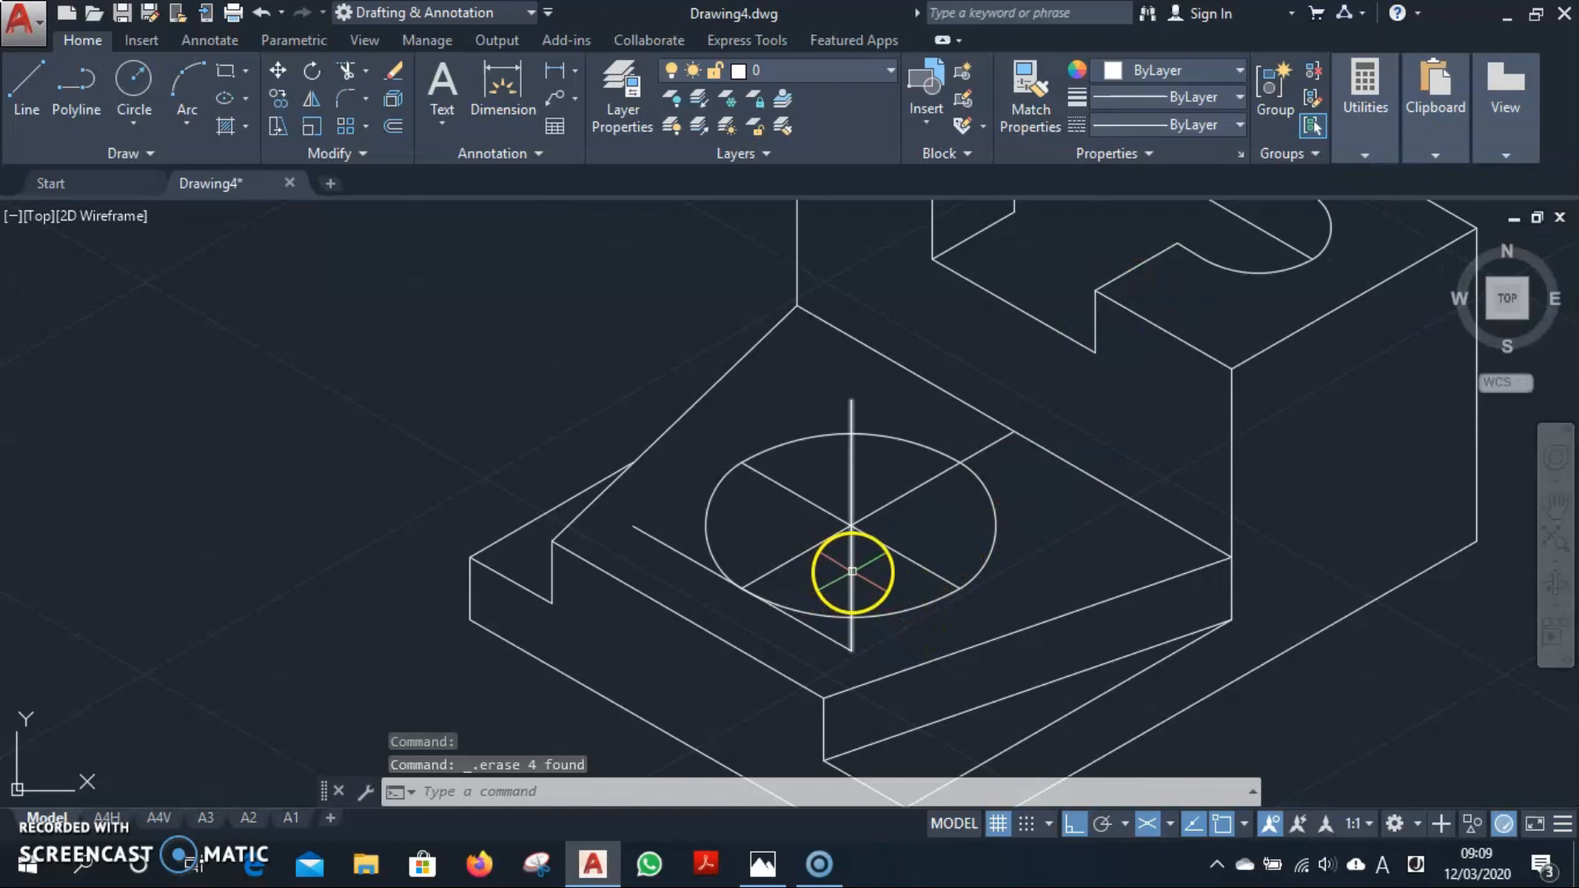
Copy the isometric circle's four arcs 10 units straight up in the right isoplane.
{"action": "left_click", "coordinate": [913, 611]}
{"action": "left_click", "coordinate": [981, 576]}
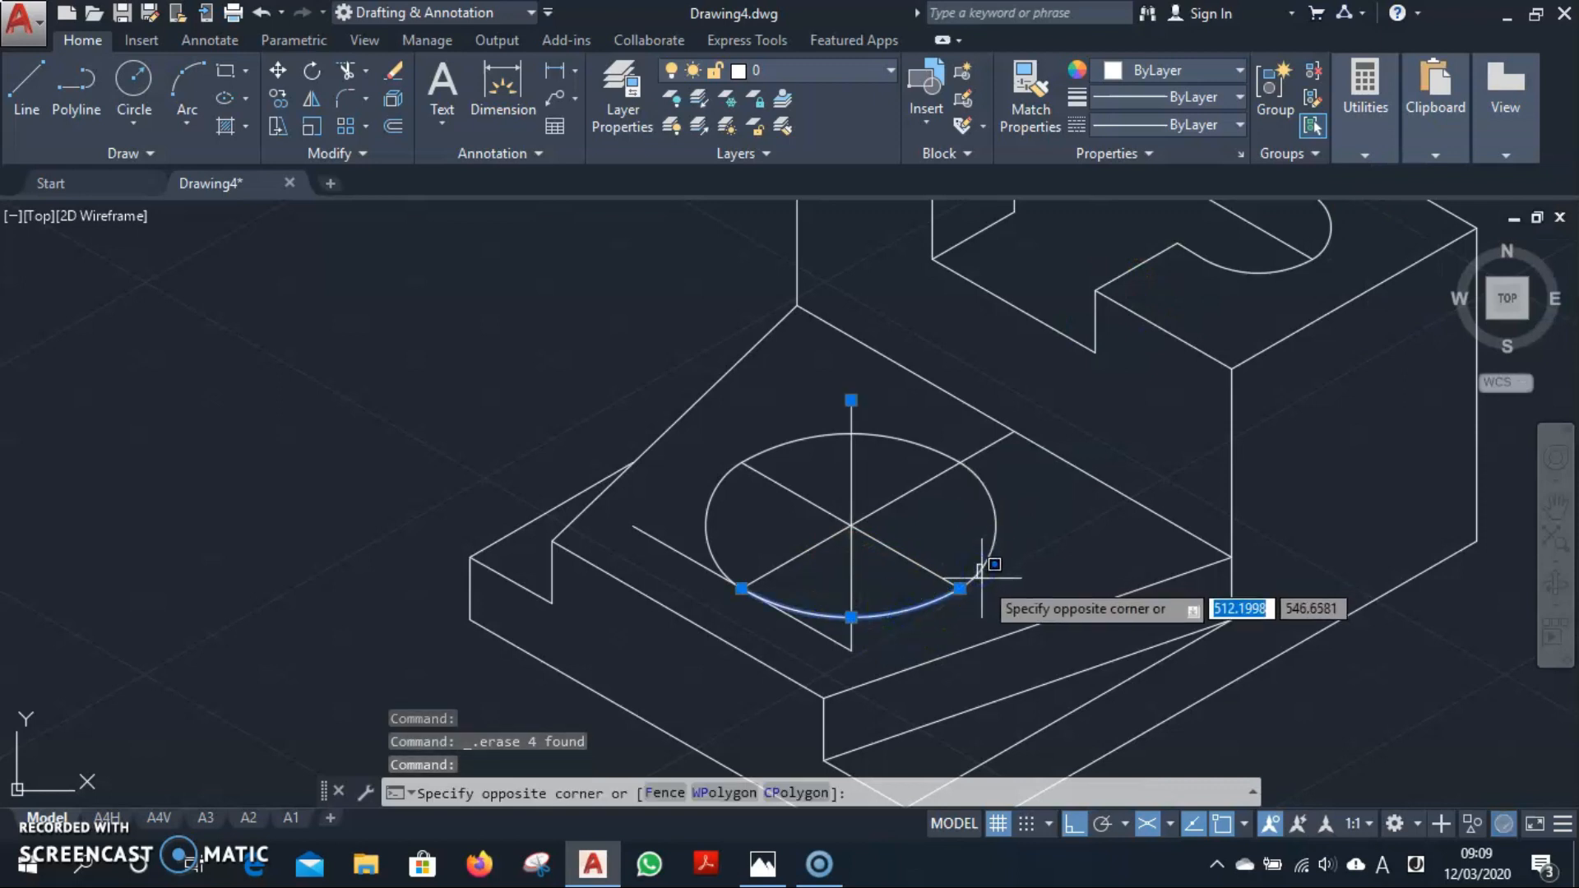
{"action": "left_click", "coordinate": [970, 580]}
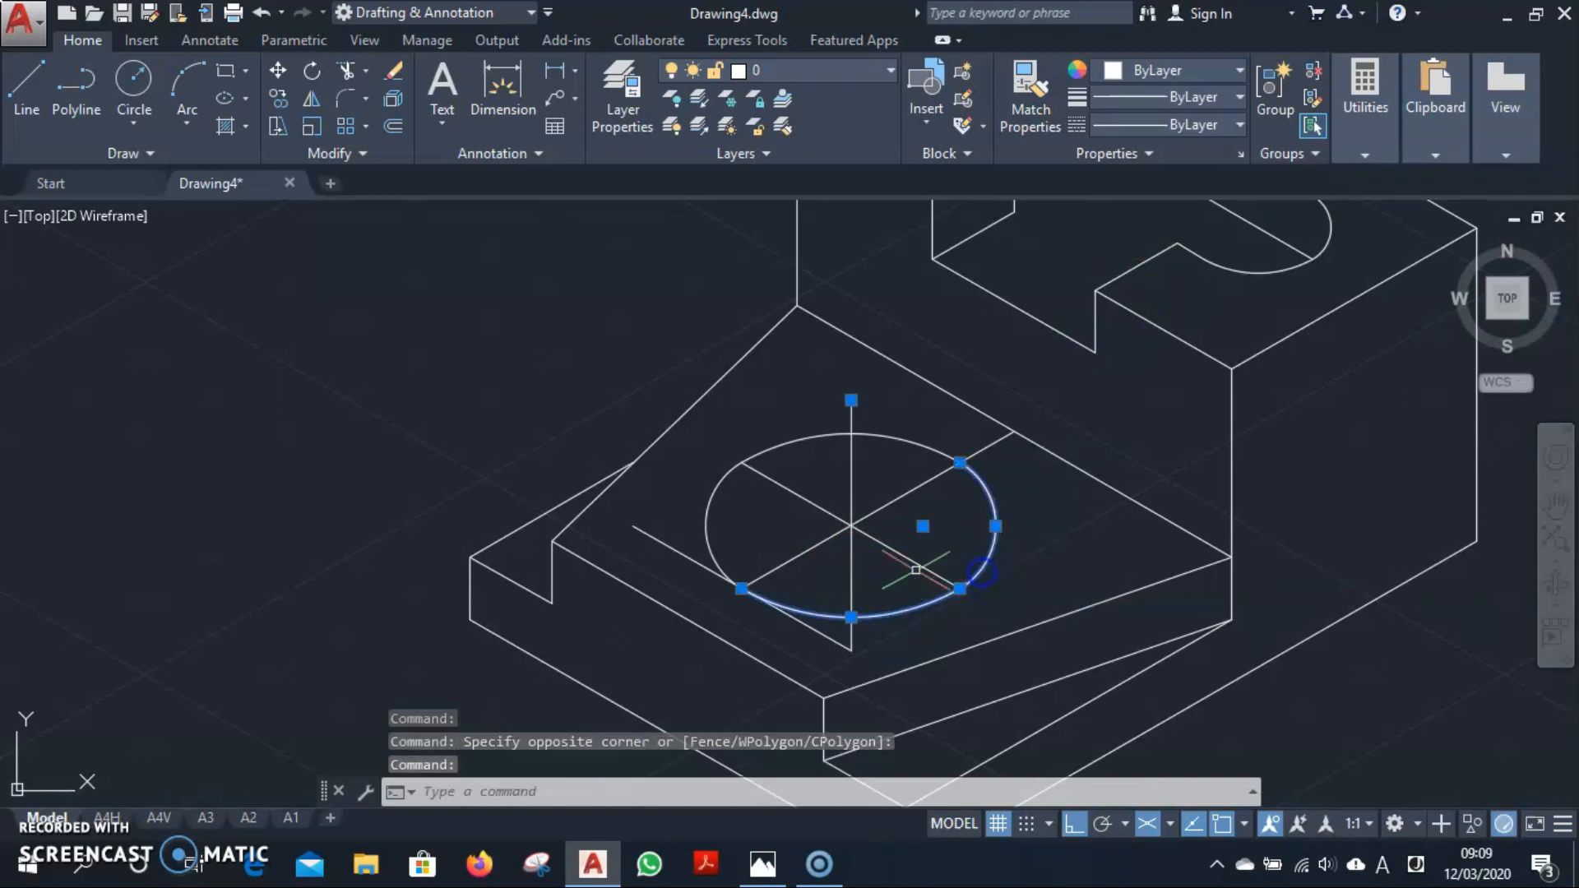
{"action": "left_click", "coordinate": [709, 545]}
{"action": "left_click", "coordinate": [771, 447]}
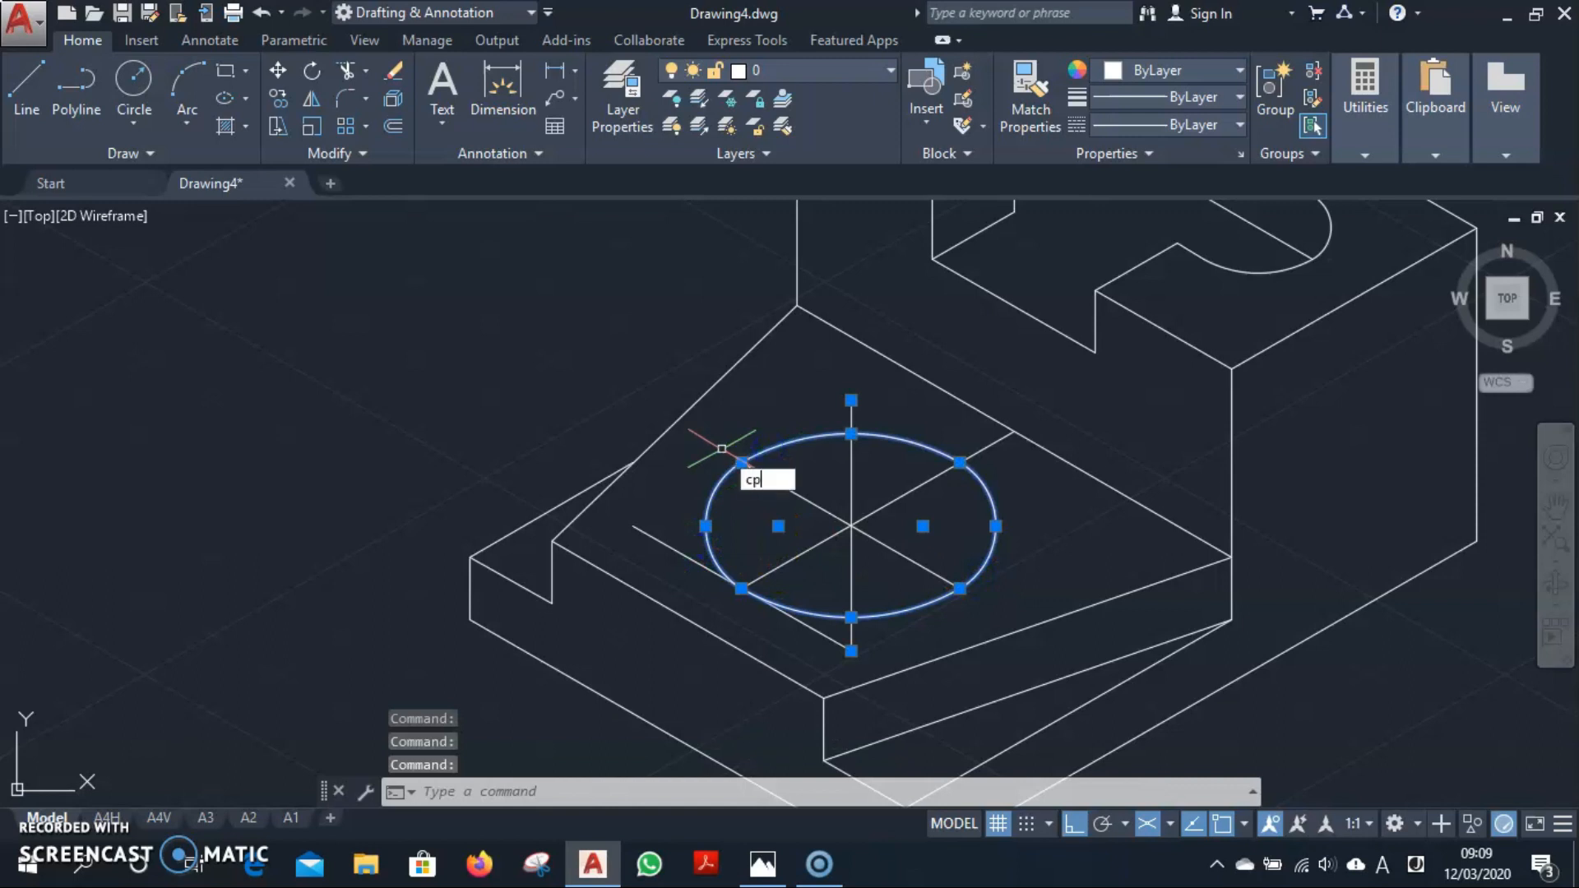
{"action": "key", "text": "Return"}
{"action": "scroll", "coordinate": [576, 510], "scroll_direction": "down", "scroll_amount": 2}
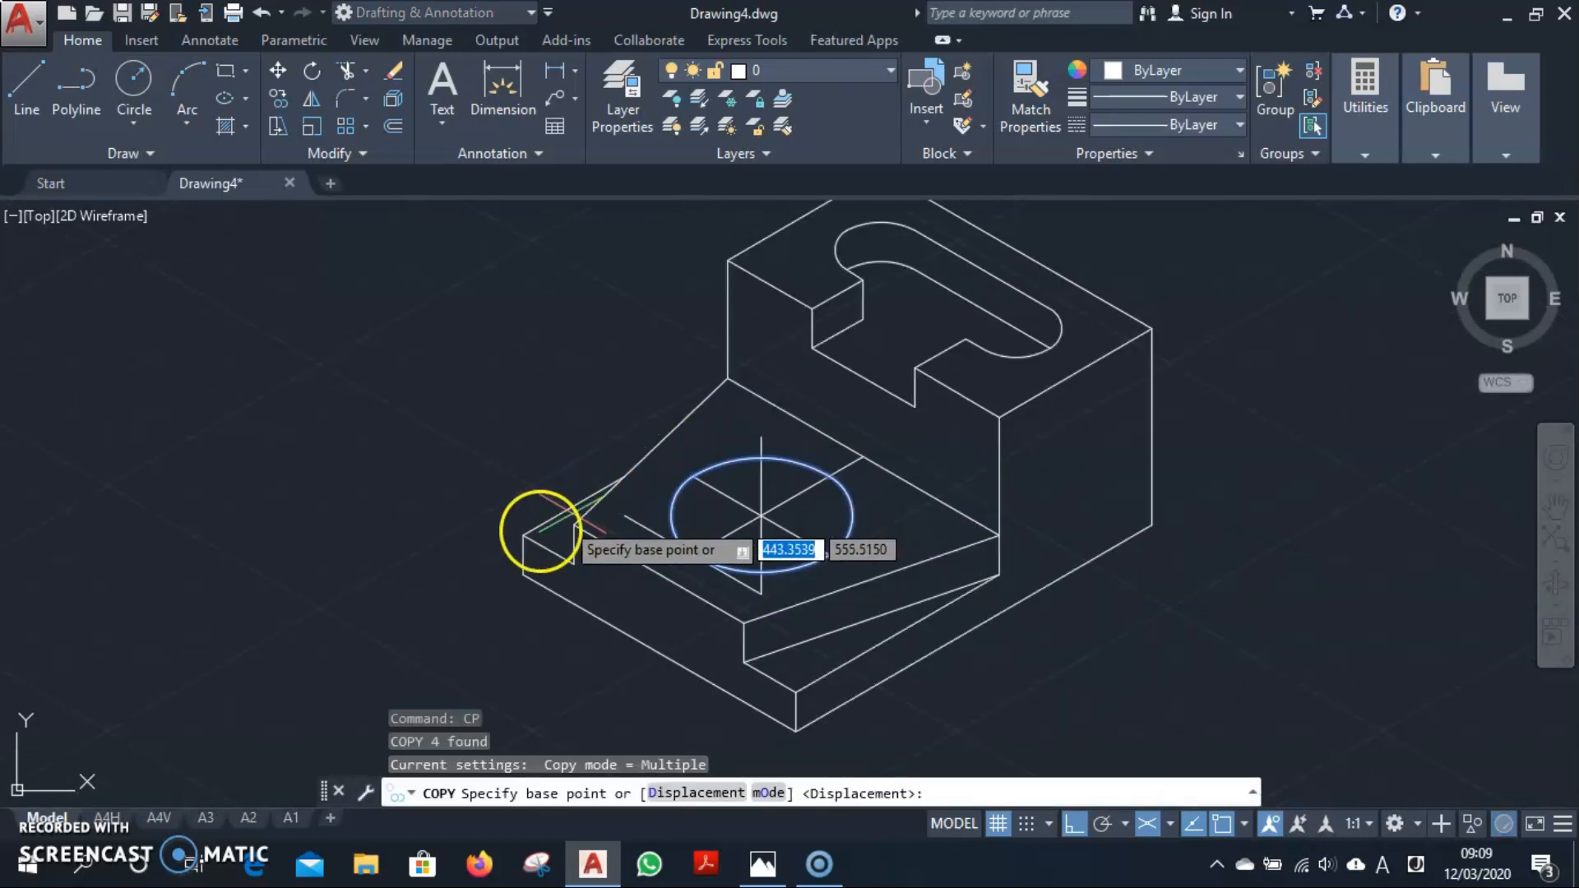
{"action": "left_click", "coordinate": [429, 617]}
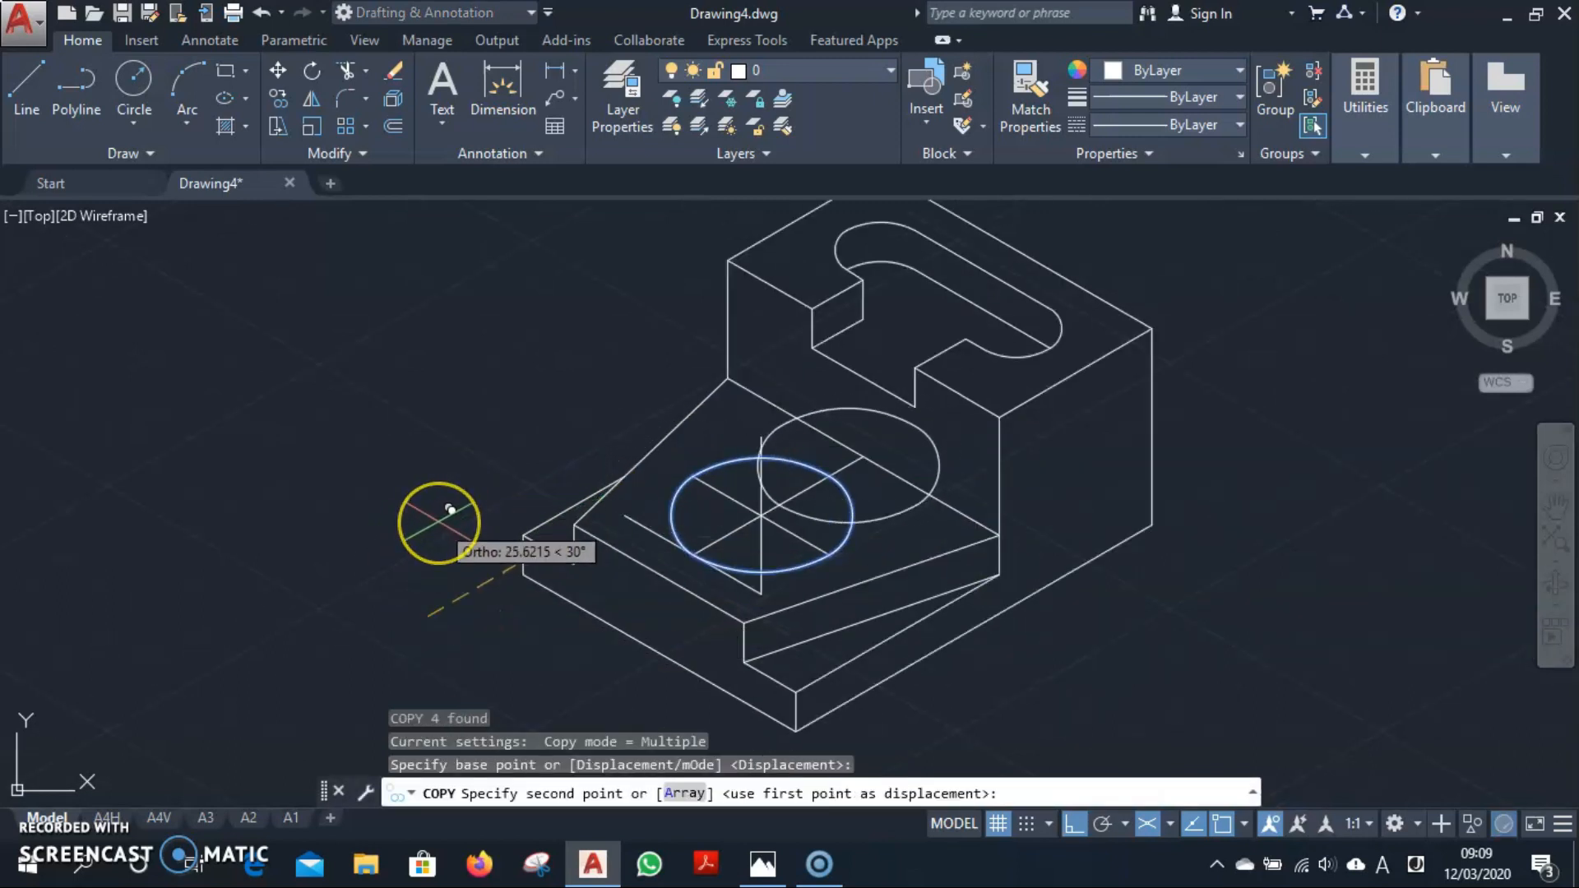
{"action": "key", "text": "F5"}
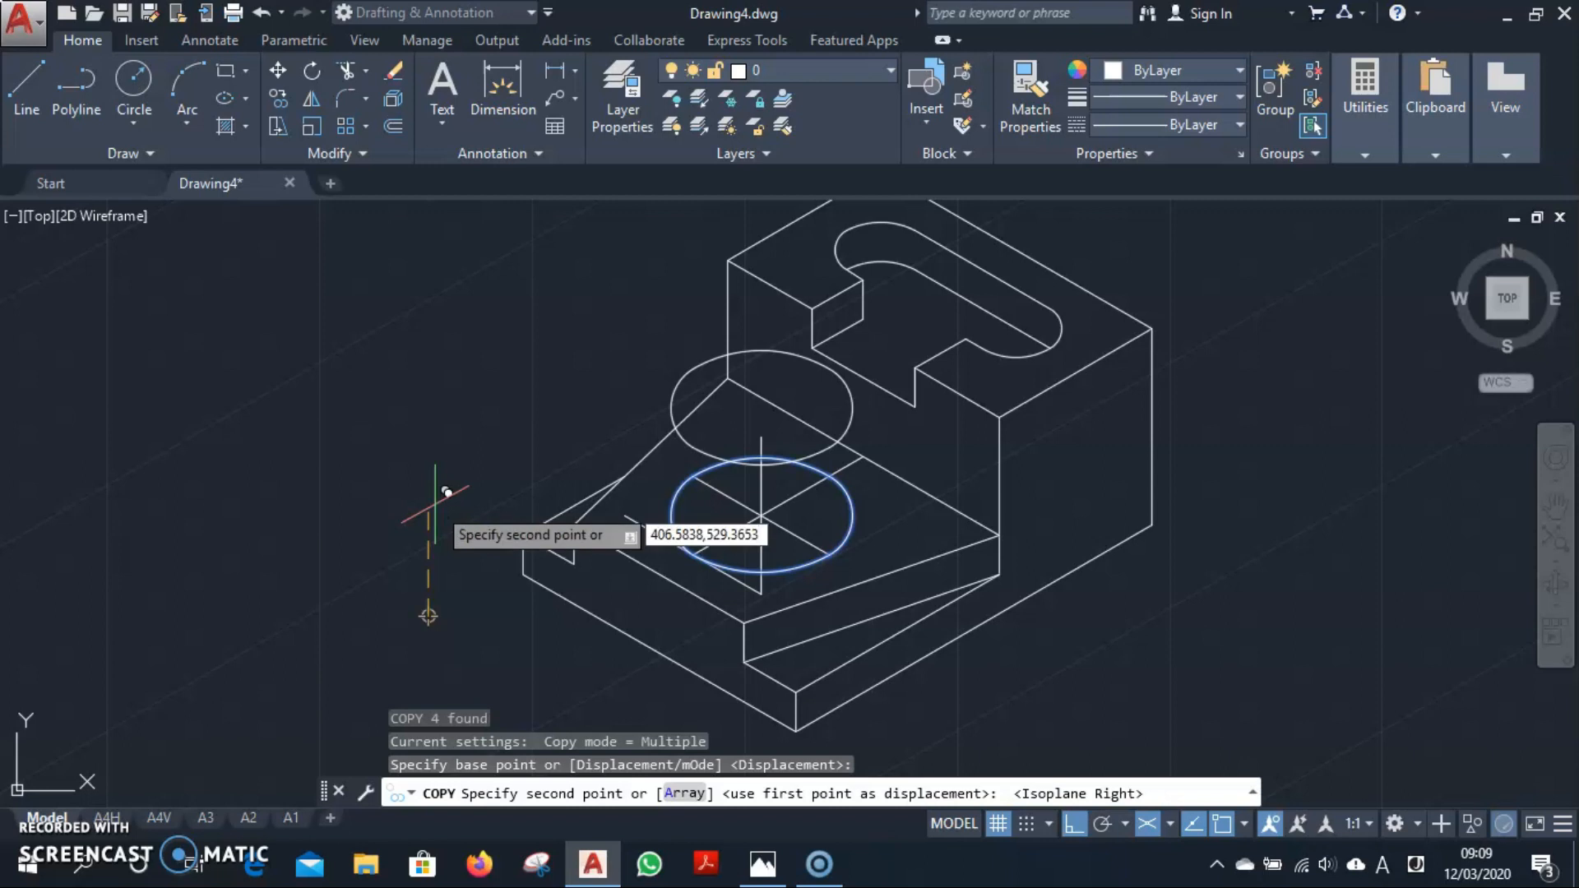
{"action": "left_click", "coordinate": [436, 503]}
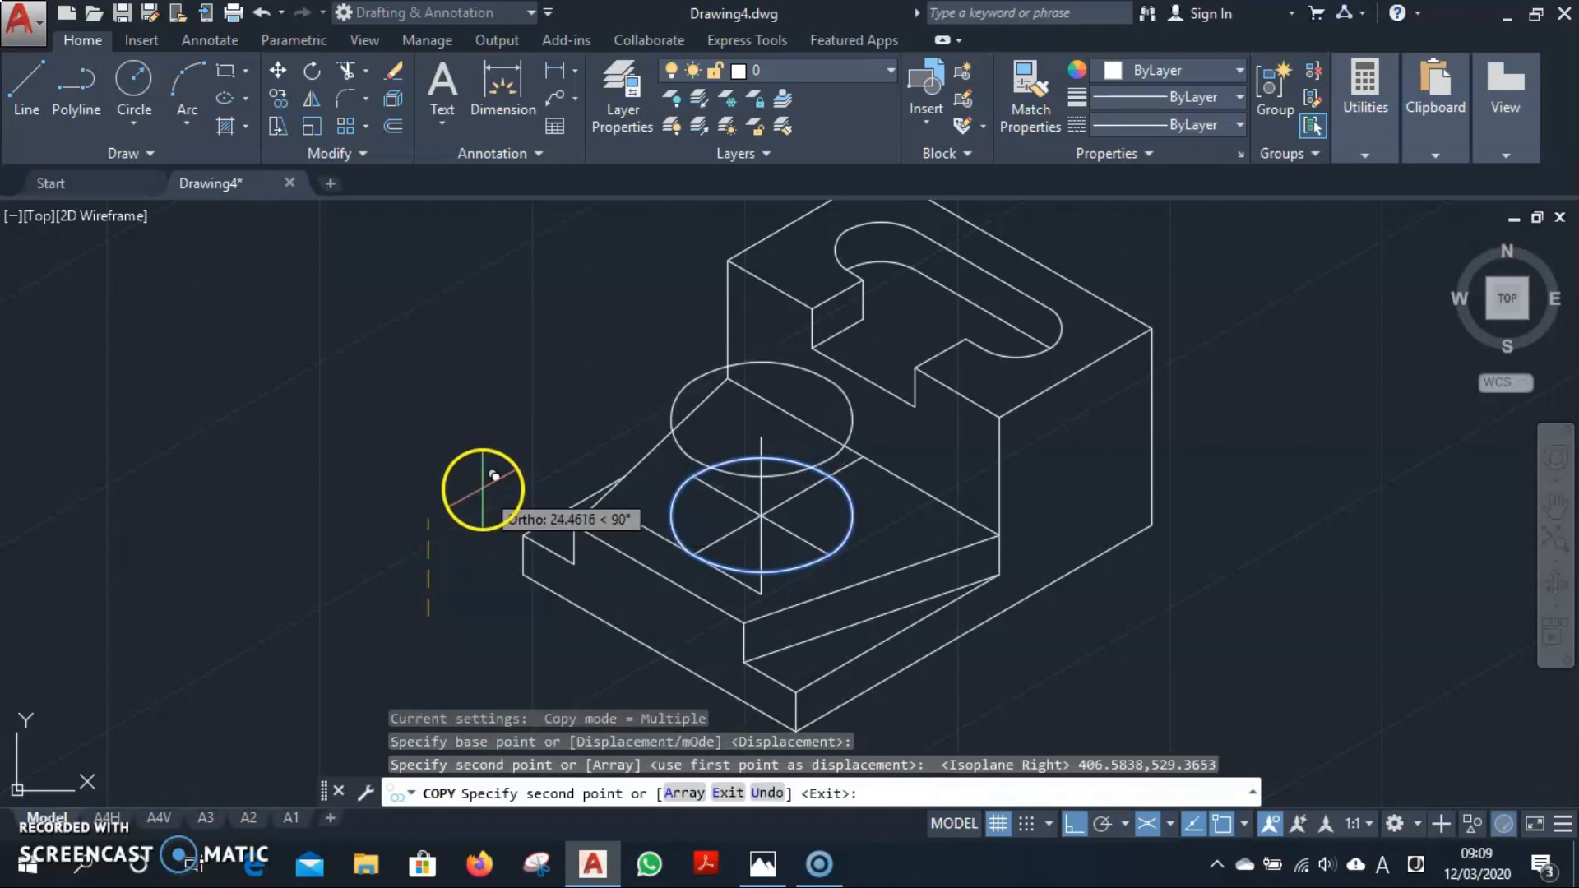
{"action": "type", "text": "10"}
{"action": "key", "text": "Return"}
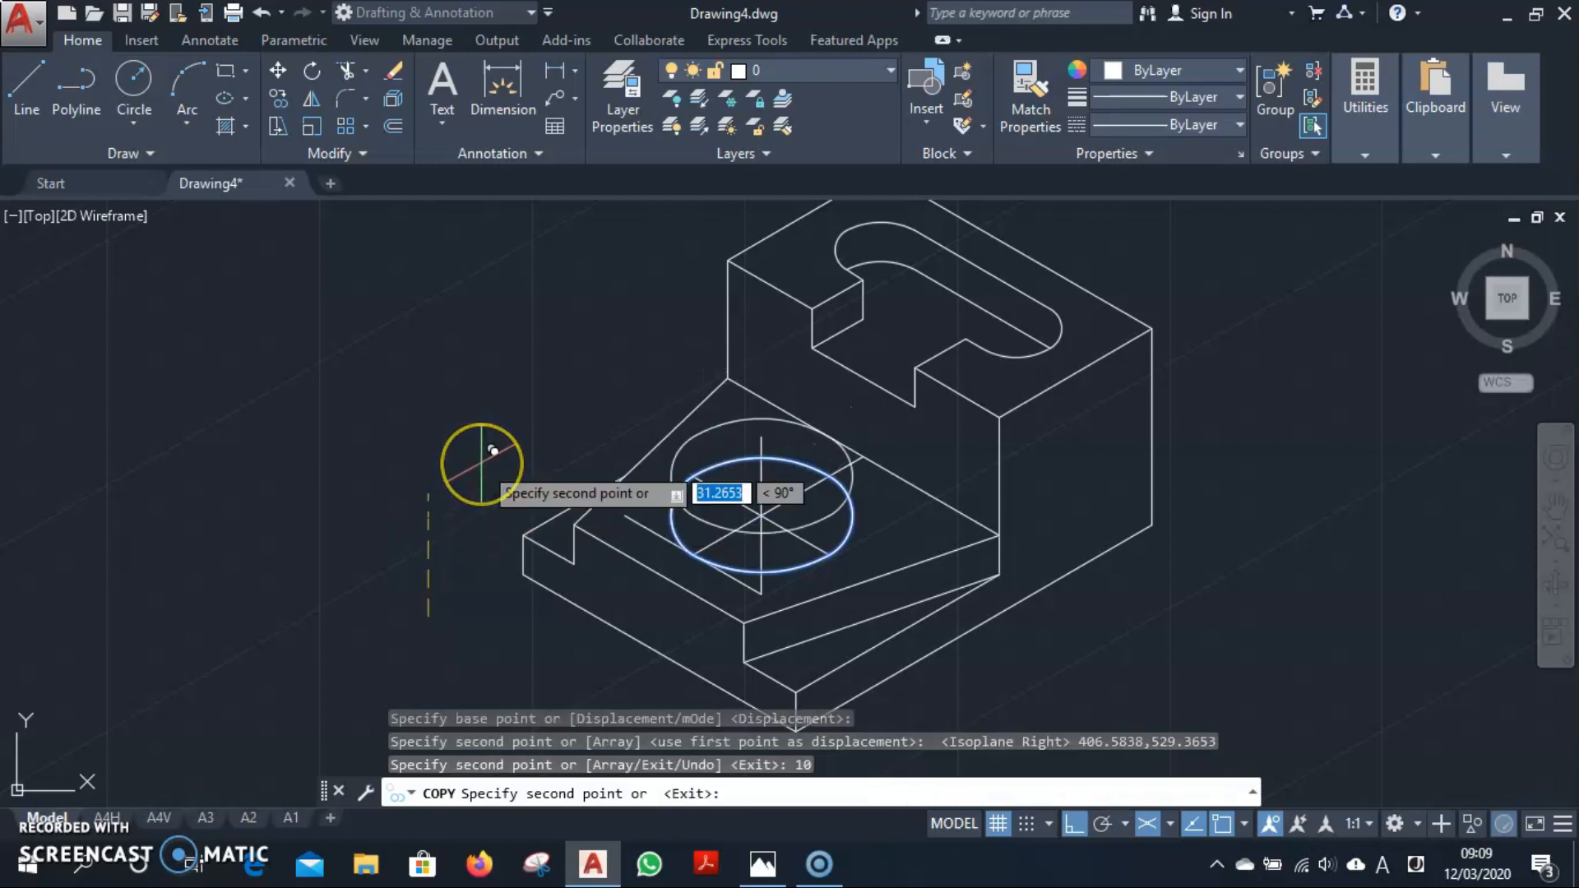
{"action": "key", "text": "Escape"}
Delete the four duplicate arcs lying over the original lower isometric circle.
{"action": "scroll", "coordinate": [609, 486], "scroll_direction": "up", "scroll_amount": 2}
{"action": "scroll", "coordinate": [696, 537], "scroll_direction": "up", "scroll_amount": 2}
{"action": "left_click", "coordinate": [697, 558]}
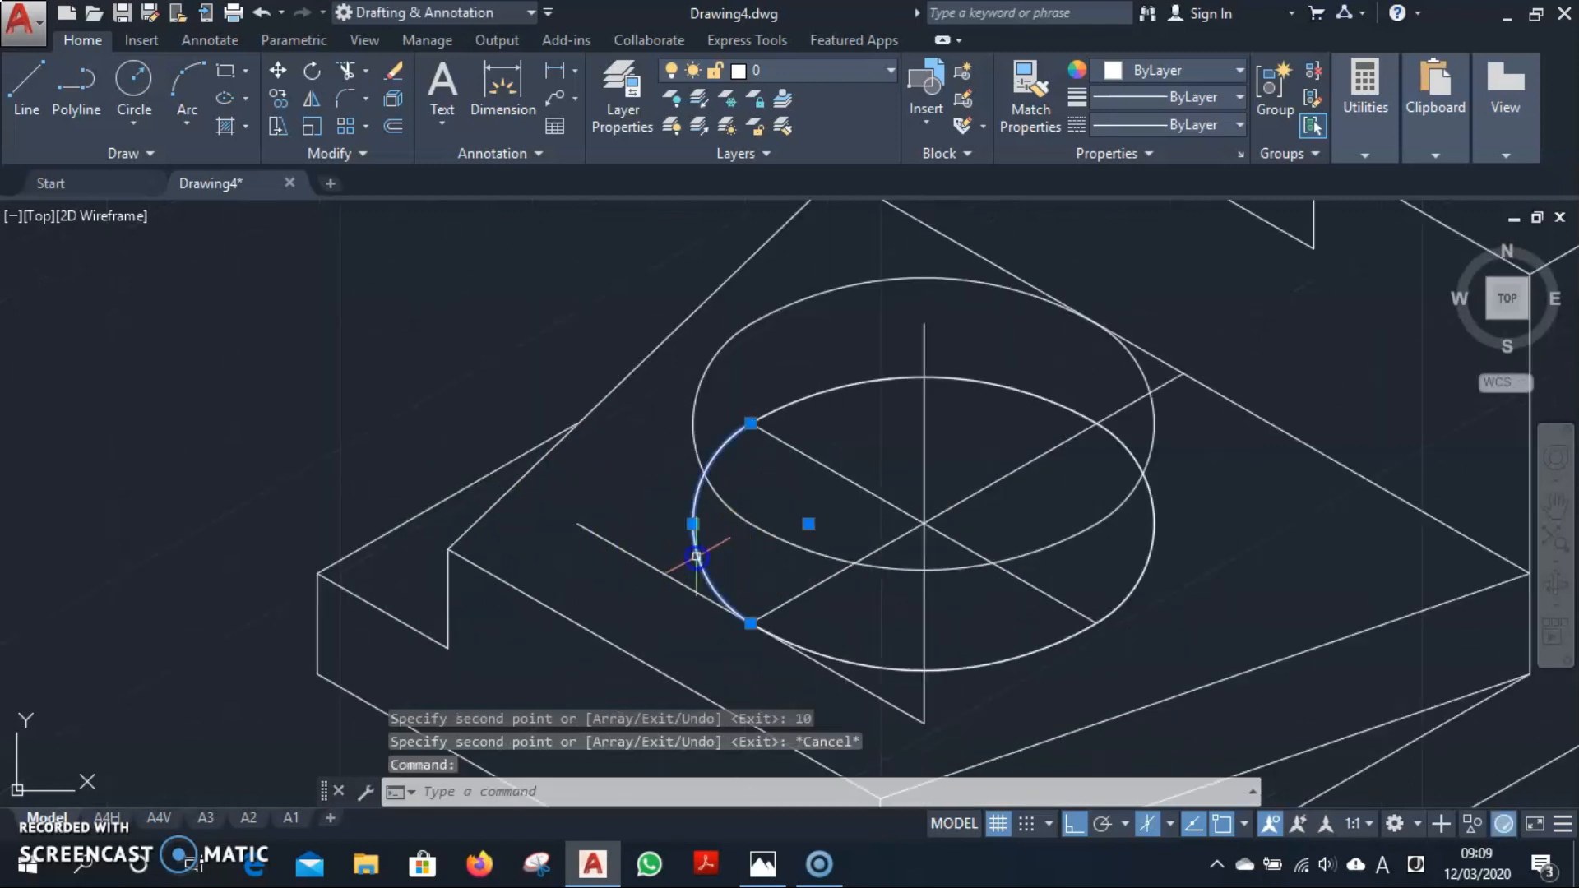
{"action": "key", "text": "Delete"}
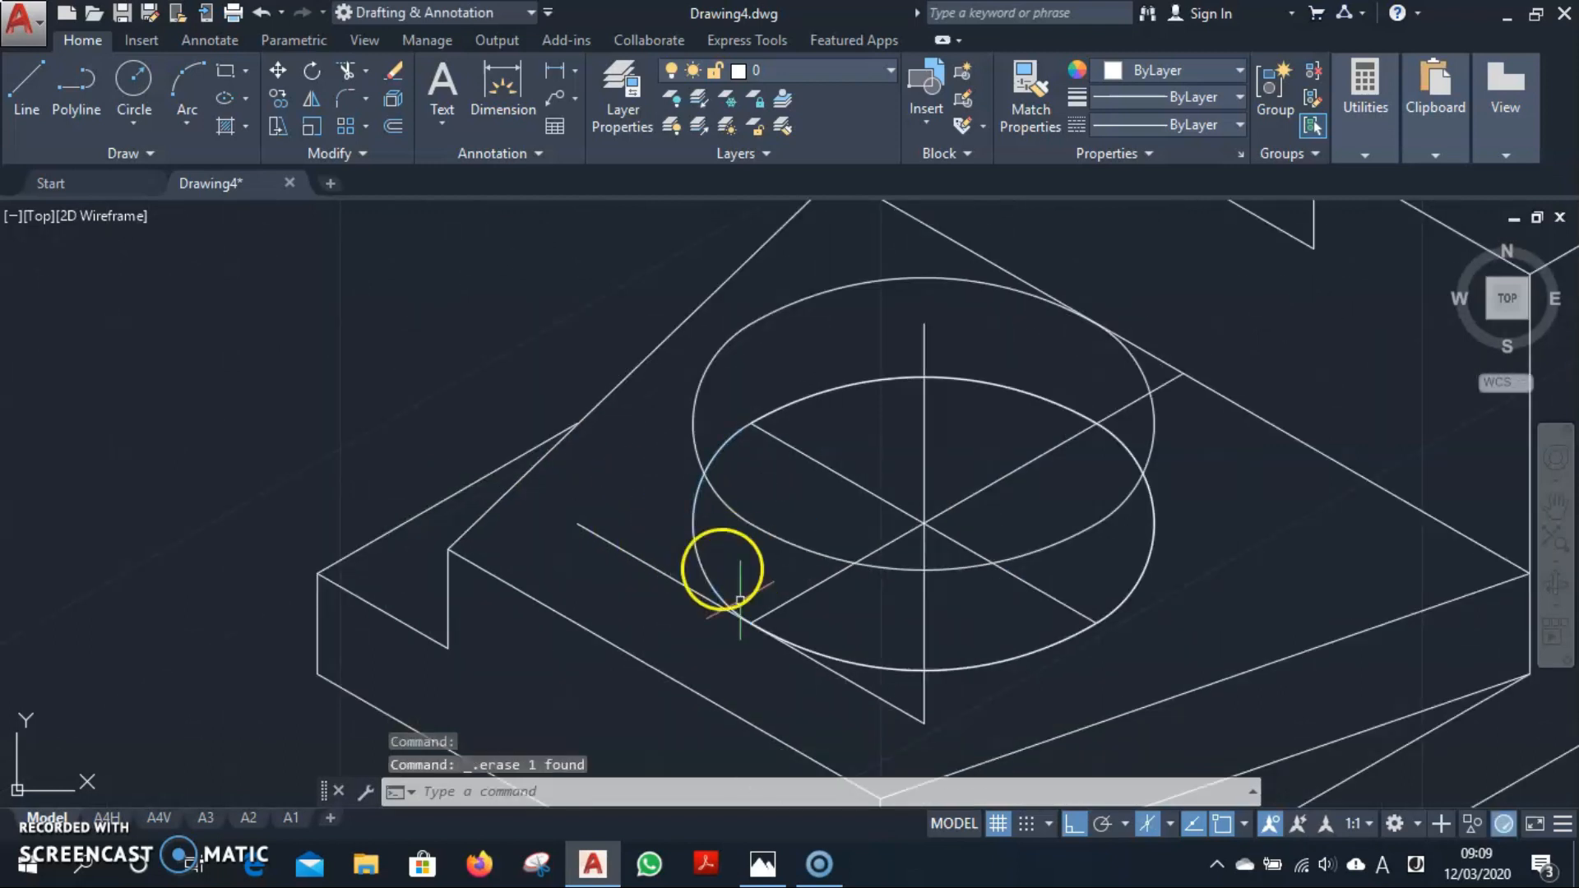
{"action": "left_click", "coordinate": [846, 658]}
{"action": "left_click", "coordinate": [1148, 567]}
{"action": "left_click", "coordinate": [1005, 384]}
{"action": "key", "text": "Delete"}
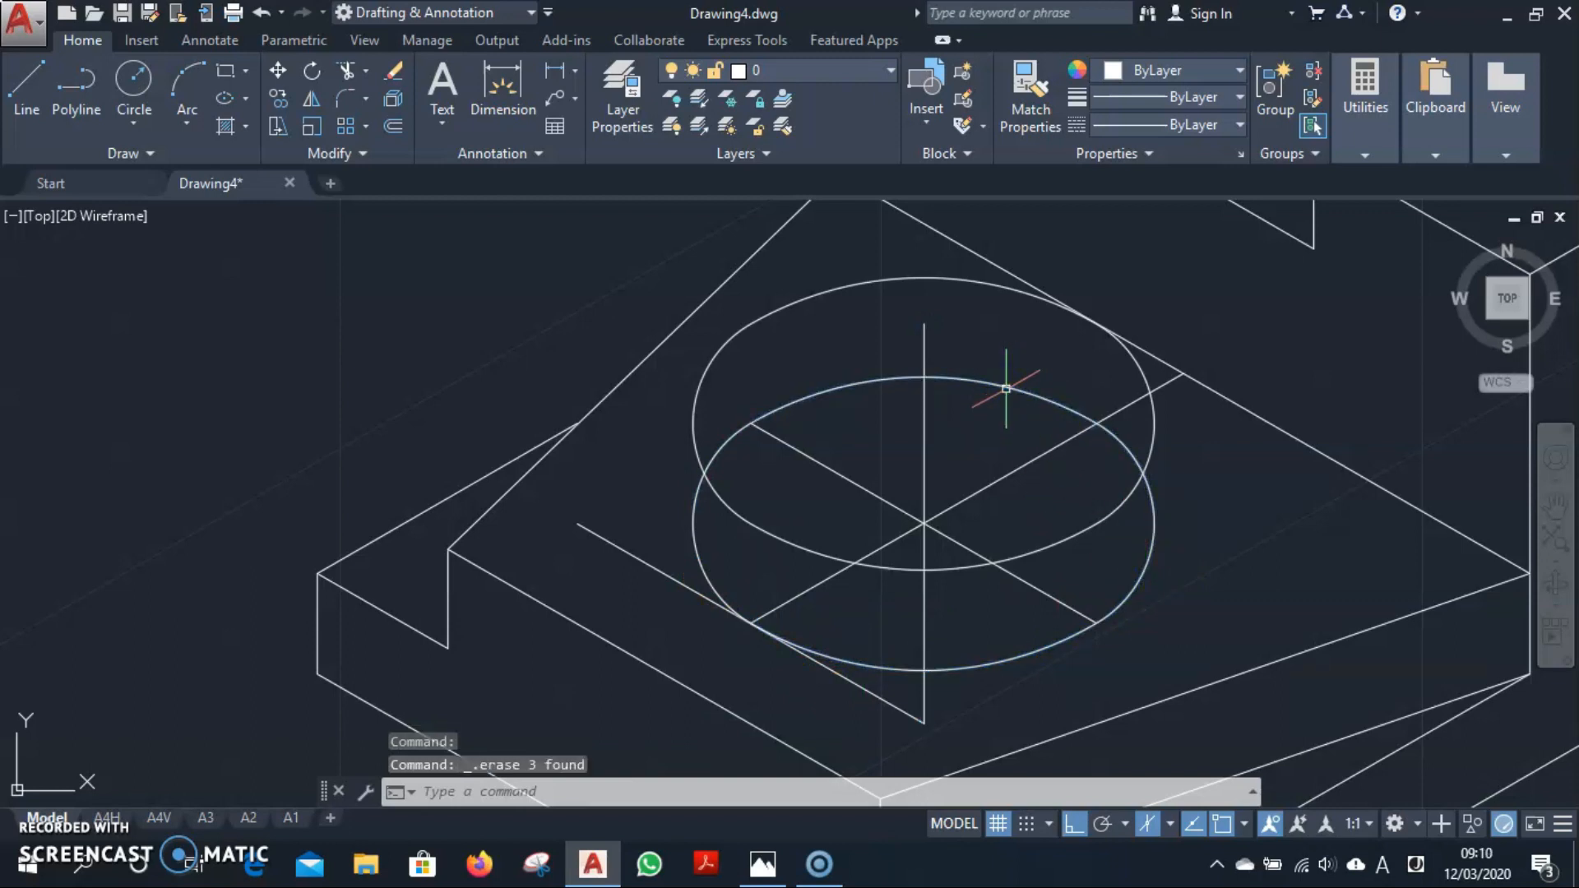
{"action": "scroll", "coordinate": [1005, 388], "scroll_direction": "down", "scroll_amount": 2}
{"action": "key", "text": "Escape"}
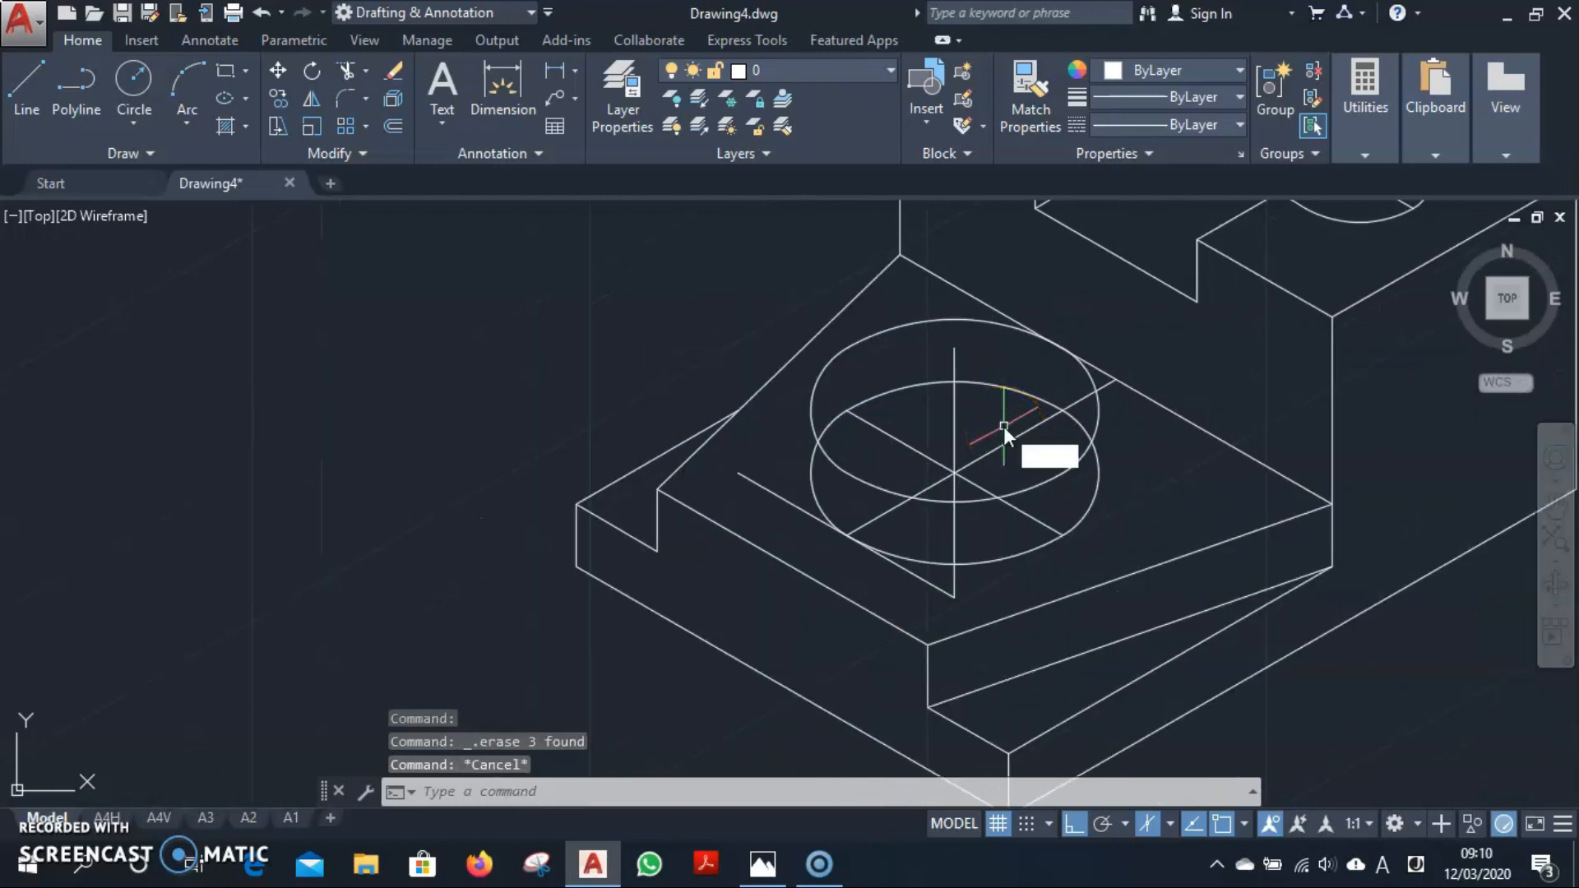
Draw two vertical lines joining the outermost side points of the upper and lower isometric circles.
{"action": "type", "text": "l"}
{"action": "key", "text": "Return"}
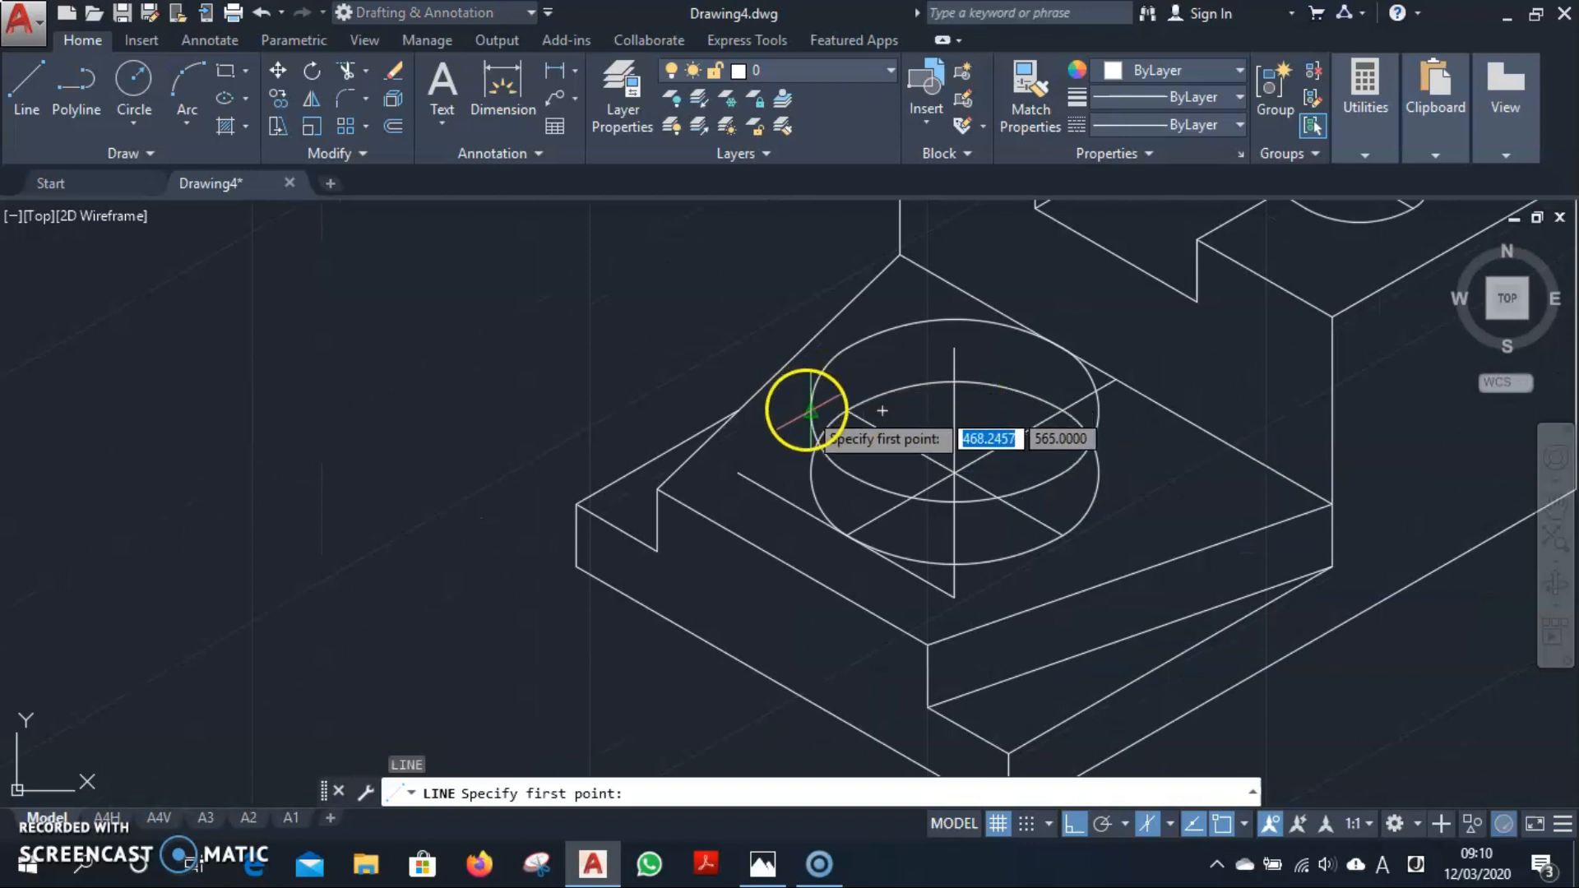
{"action": "left_click", "coordinate": [802, 483]}
{"action": "key", "text": "Escape"}
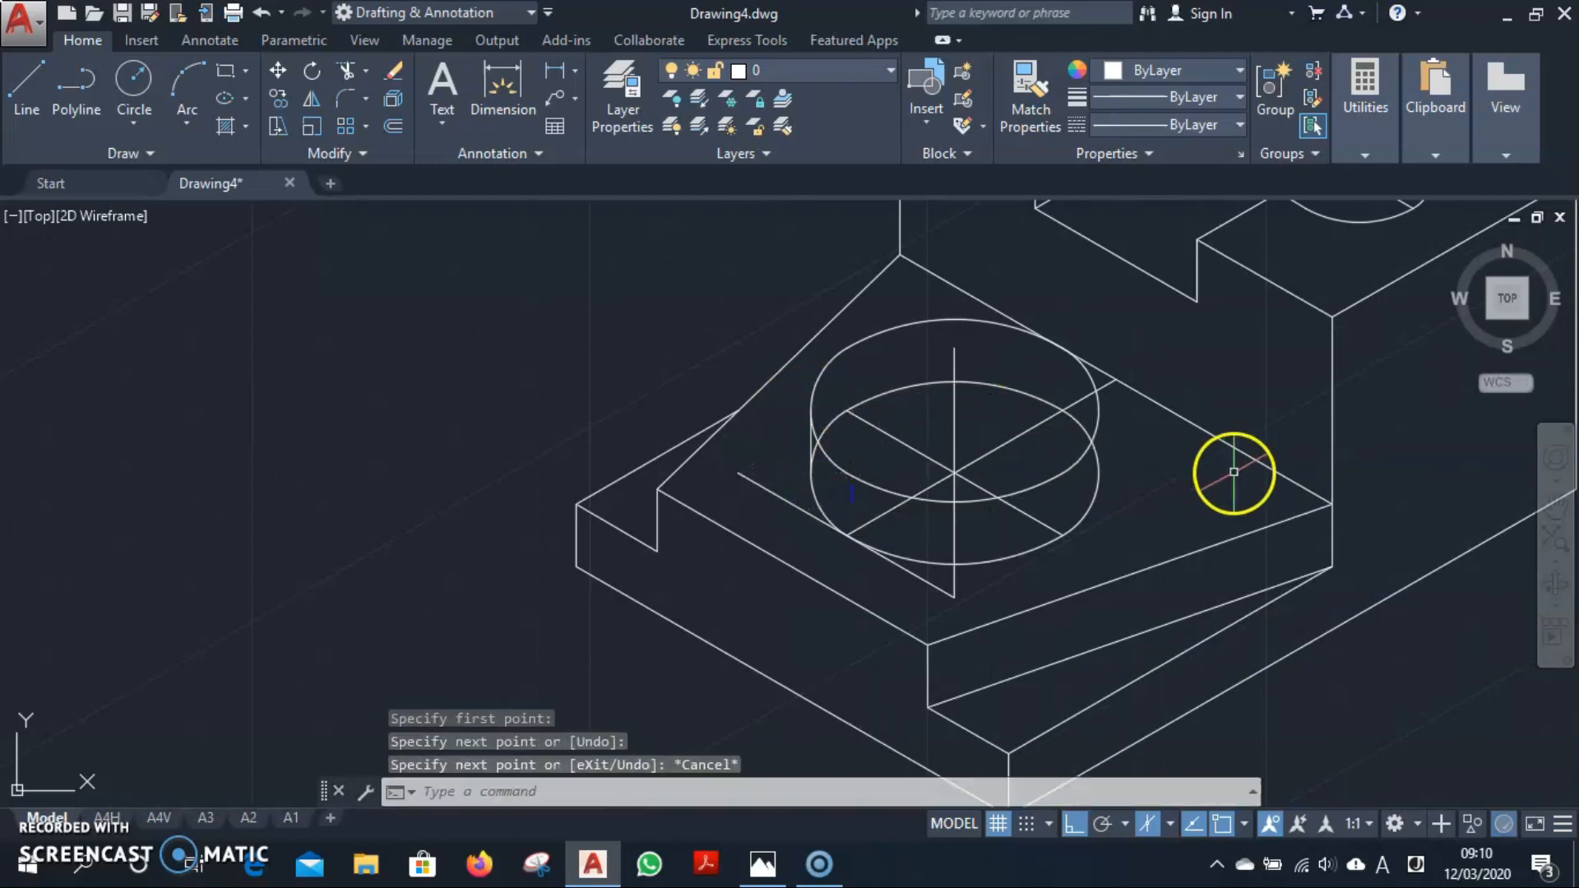
{"action": "type", "text": "l"}
{"action": "key", "text": "Return"}
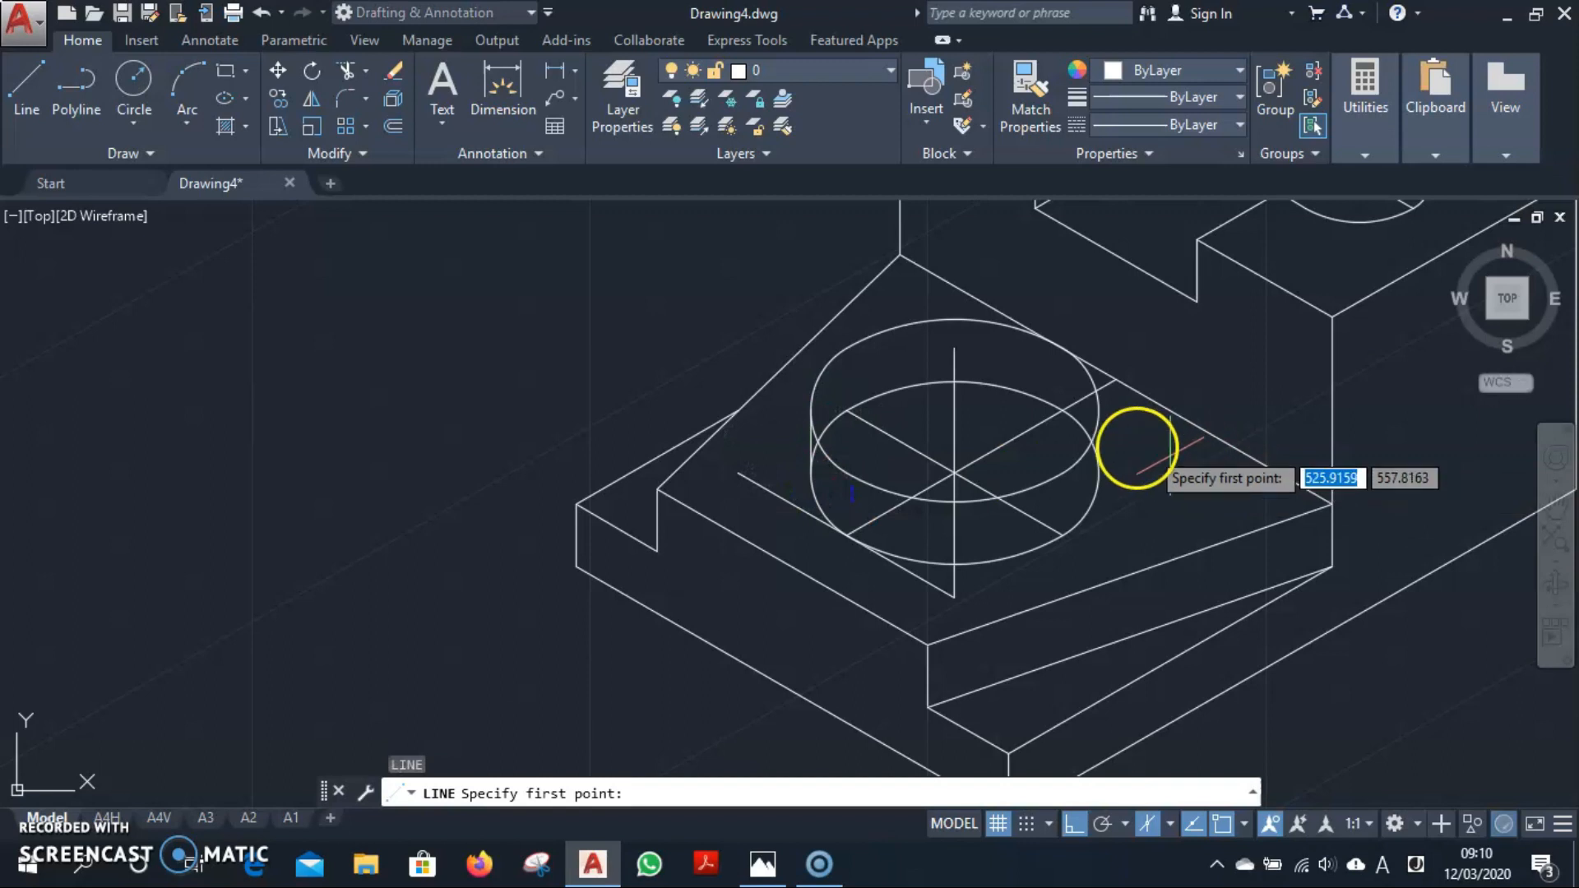
{"action": "left_click", "coordinate": [1096, 469]}
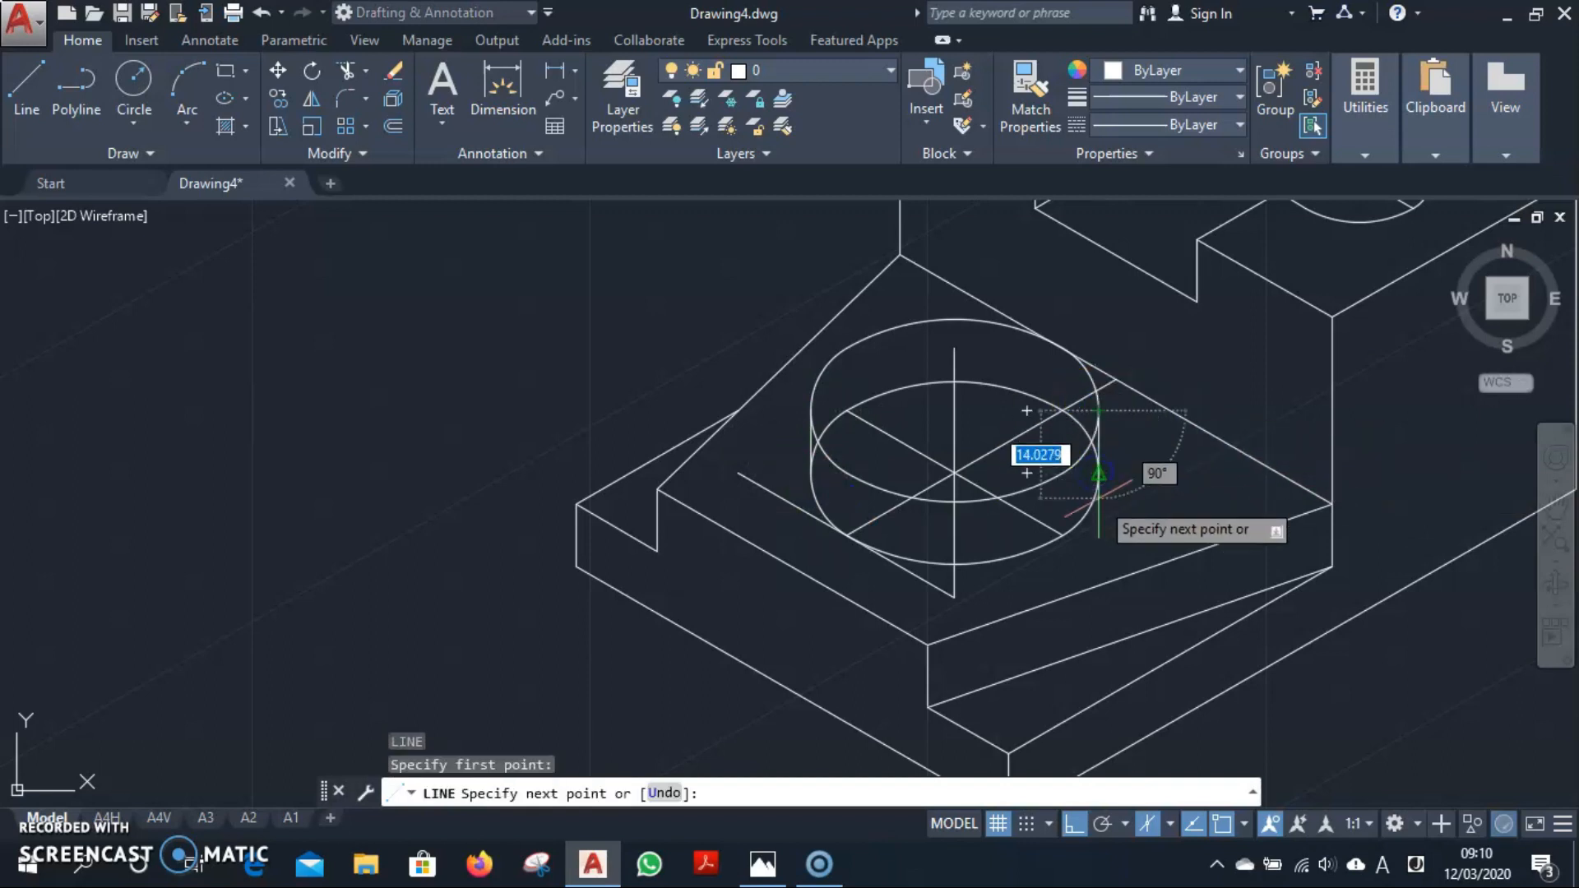
{"action": "left_click", "coordinate": [964, 503]}
{"action": "key", "text": "Escape"}
Trim the short pieces of the lower circle's side arcs between the vertical lines and the upper circle.
{"action": "scroll", "coordinate": [964, 503], "scroll_direction": "up", "scroll_amount": 2}
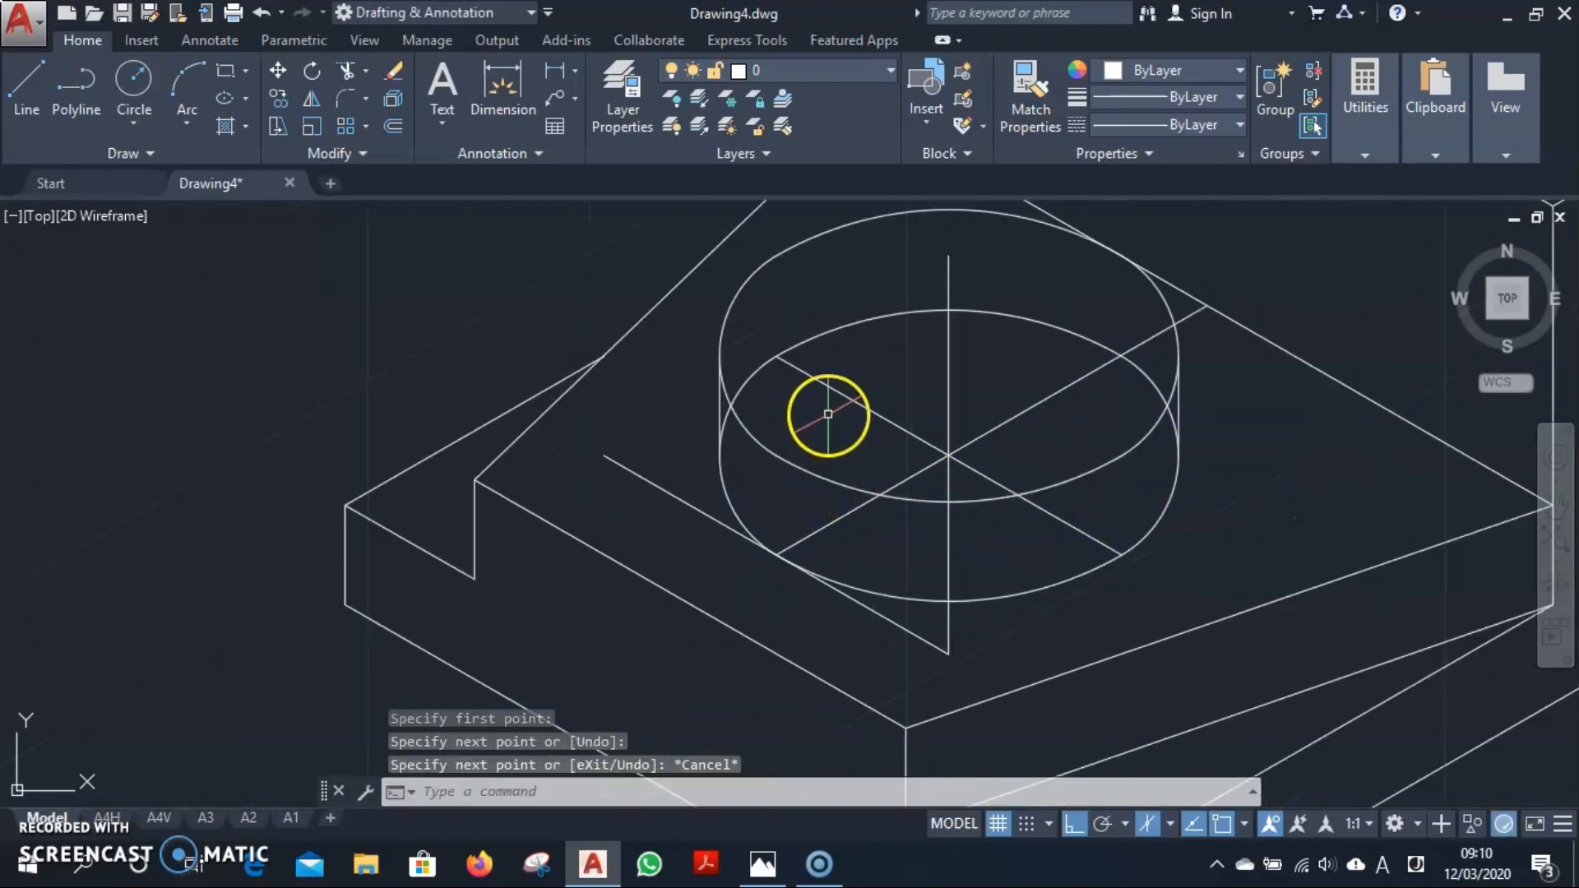
{"action": "type", "text": "tr"}
{"action": "key", "text": "Return"}
{"action": "key", "text": "Return"}
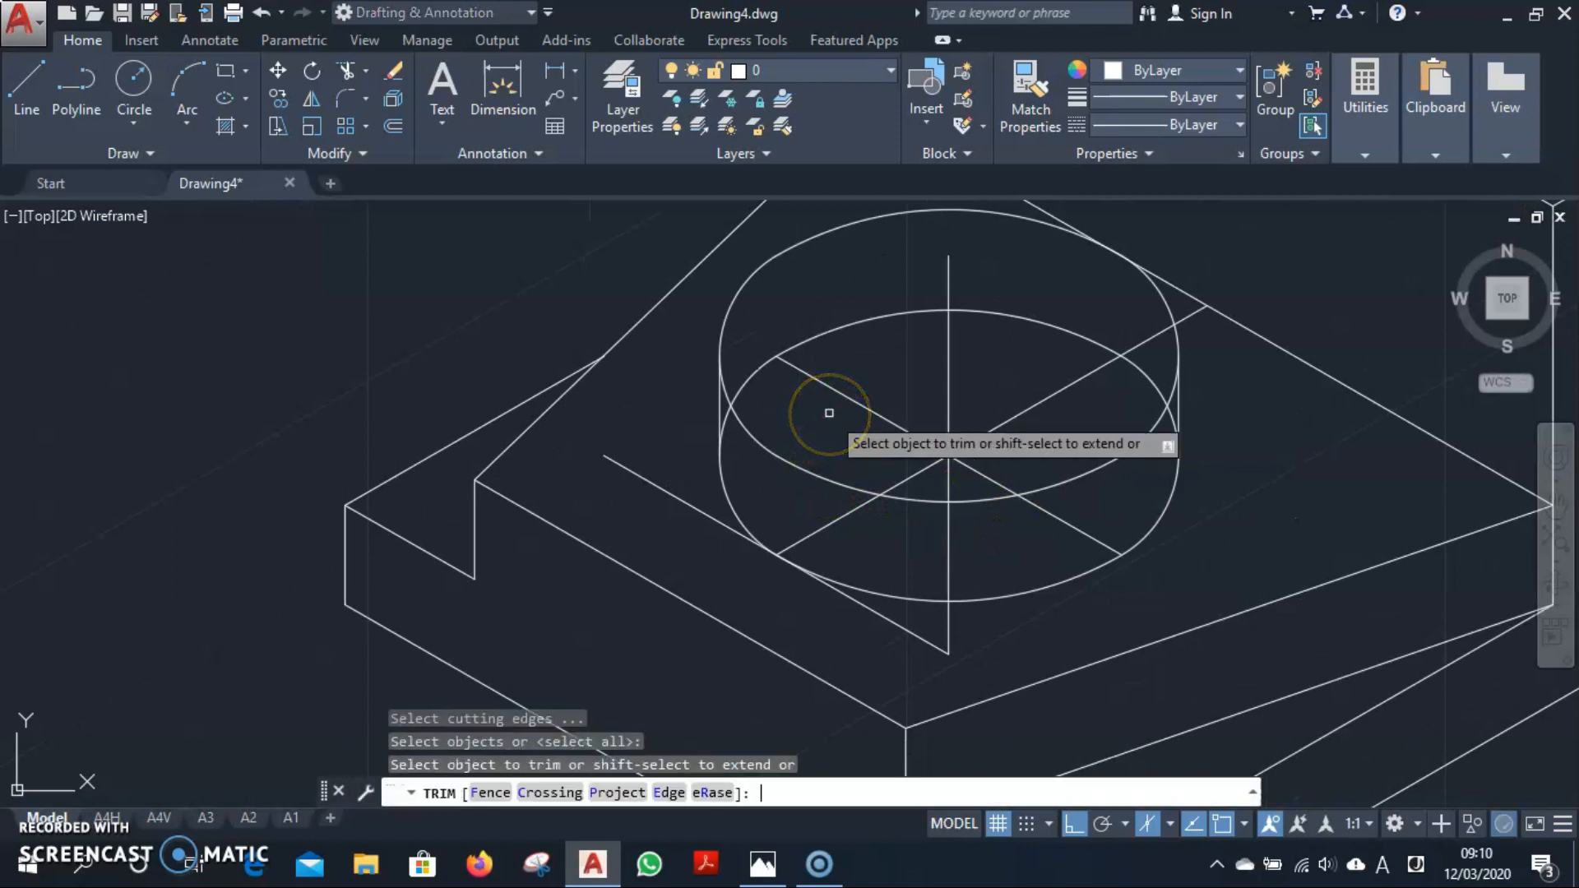
{"action": "left_click", "coordinate": [725, 418]}
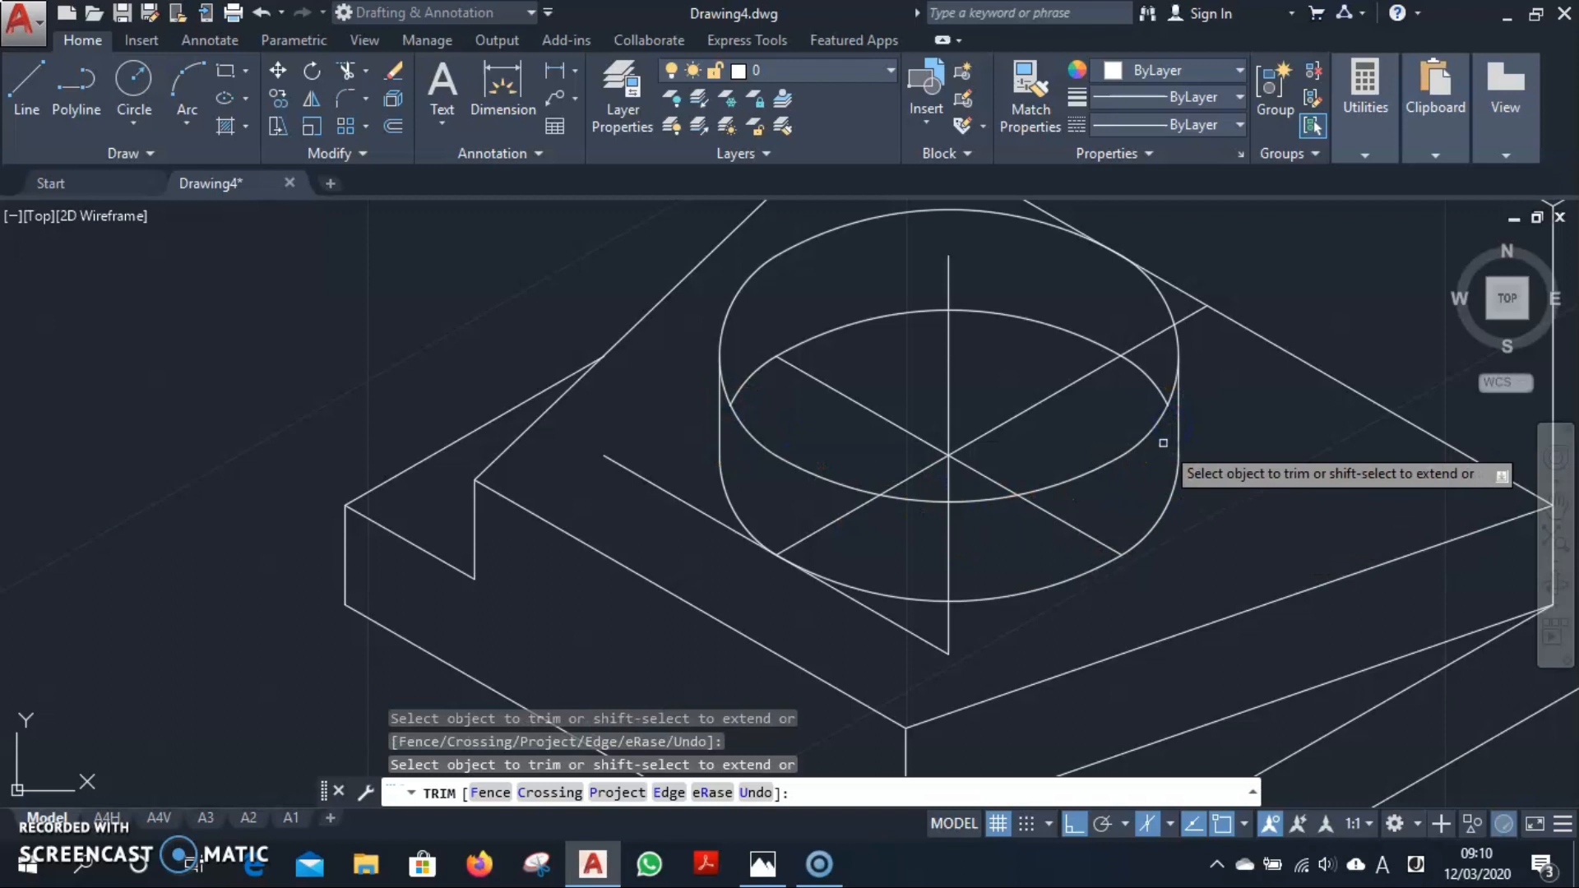
{"action": "key", "text": "Escape"}
{"action": "scroll", "coordinate": [1160, 423], "scroll_direction": "down", "scroll_amount": 2}
{"action": "scroll", "coordinate": [1076, 381], "scroll_direction": "up", "scroll_amount": 2}
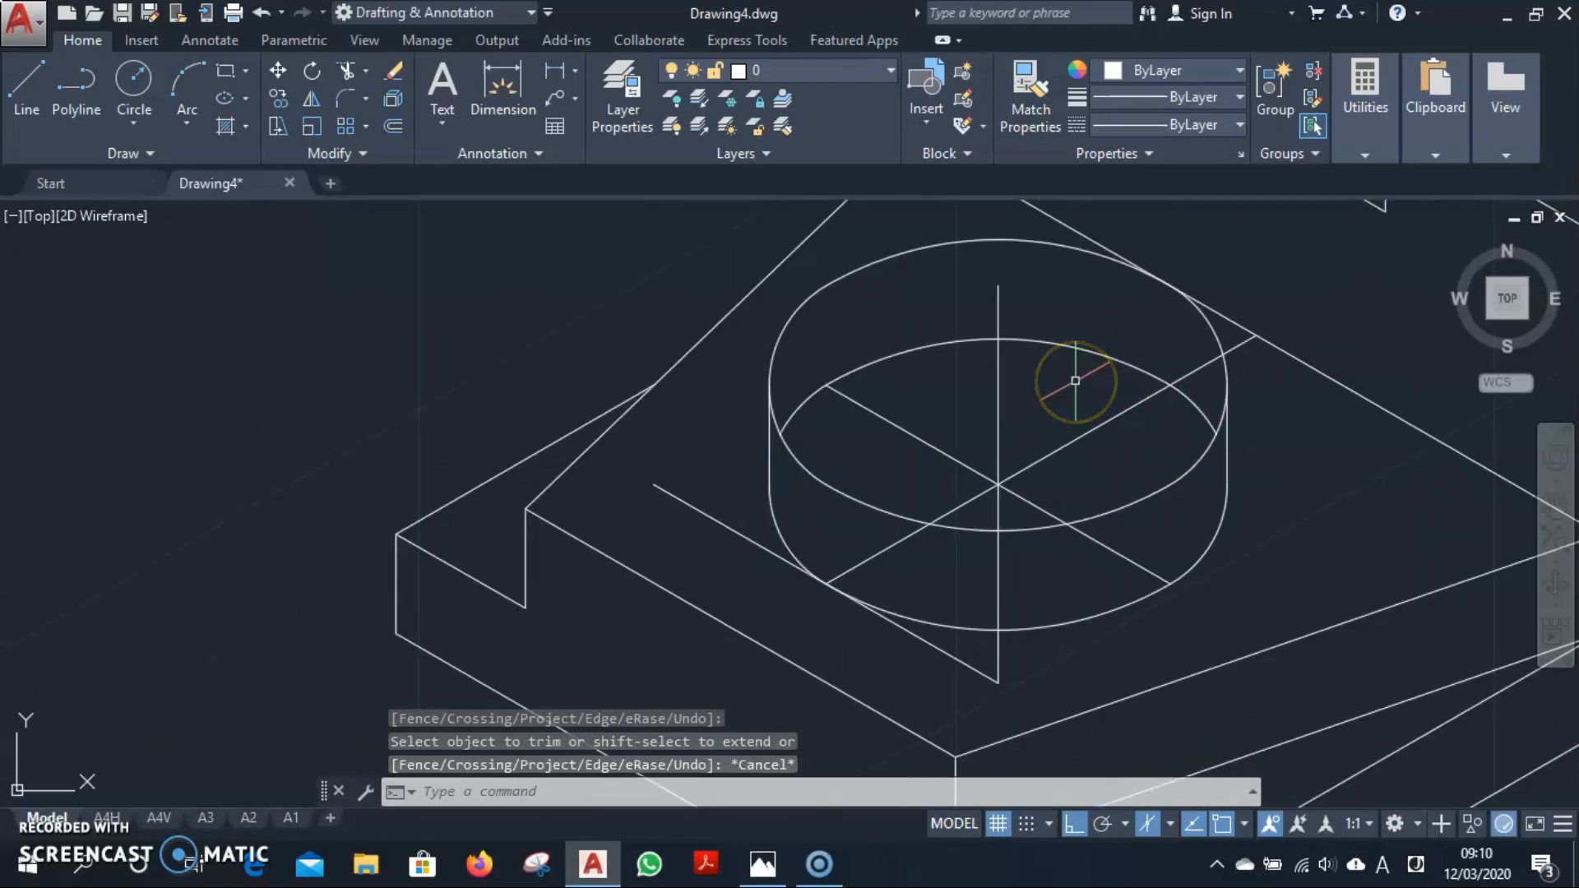
Draw a centre line across the upper isometric circle from its rear-left arc joint to its front-right arc joint.
{"action": "type", "text": "l"}
{"action": "key", "text": "Return"}
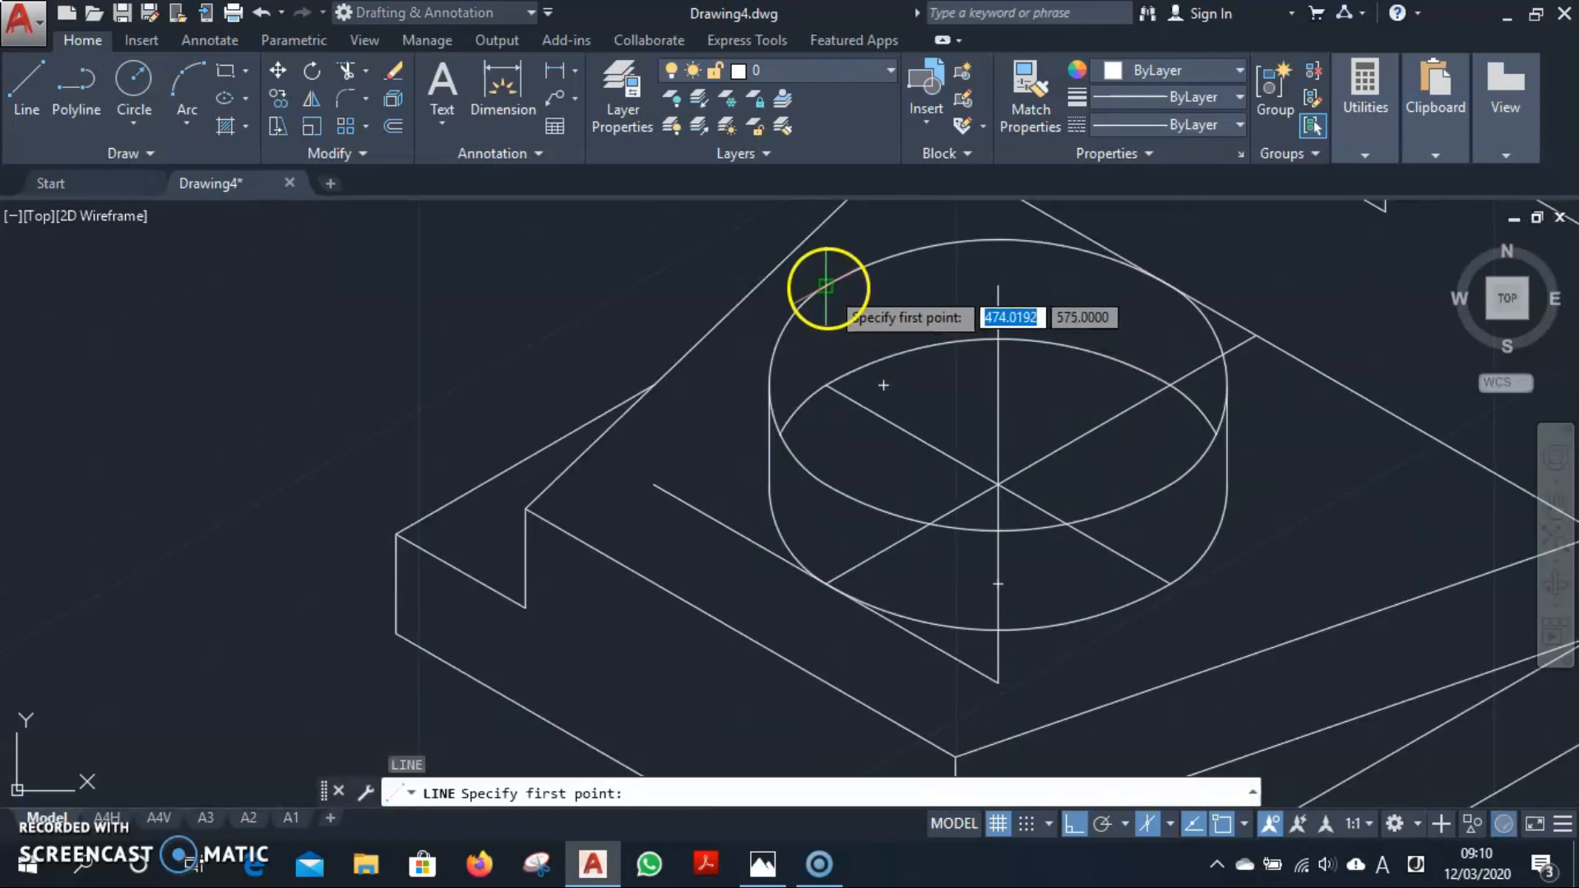
{"action": "left_click", "coordinate": [828, 287]}
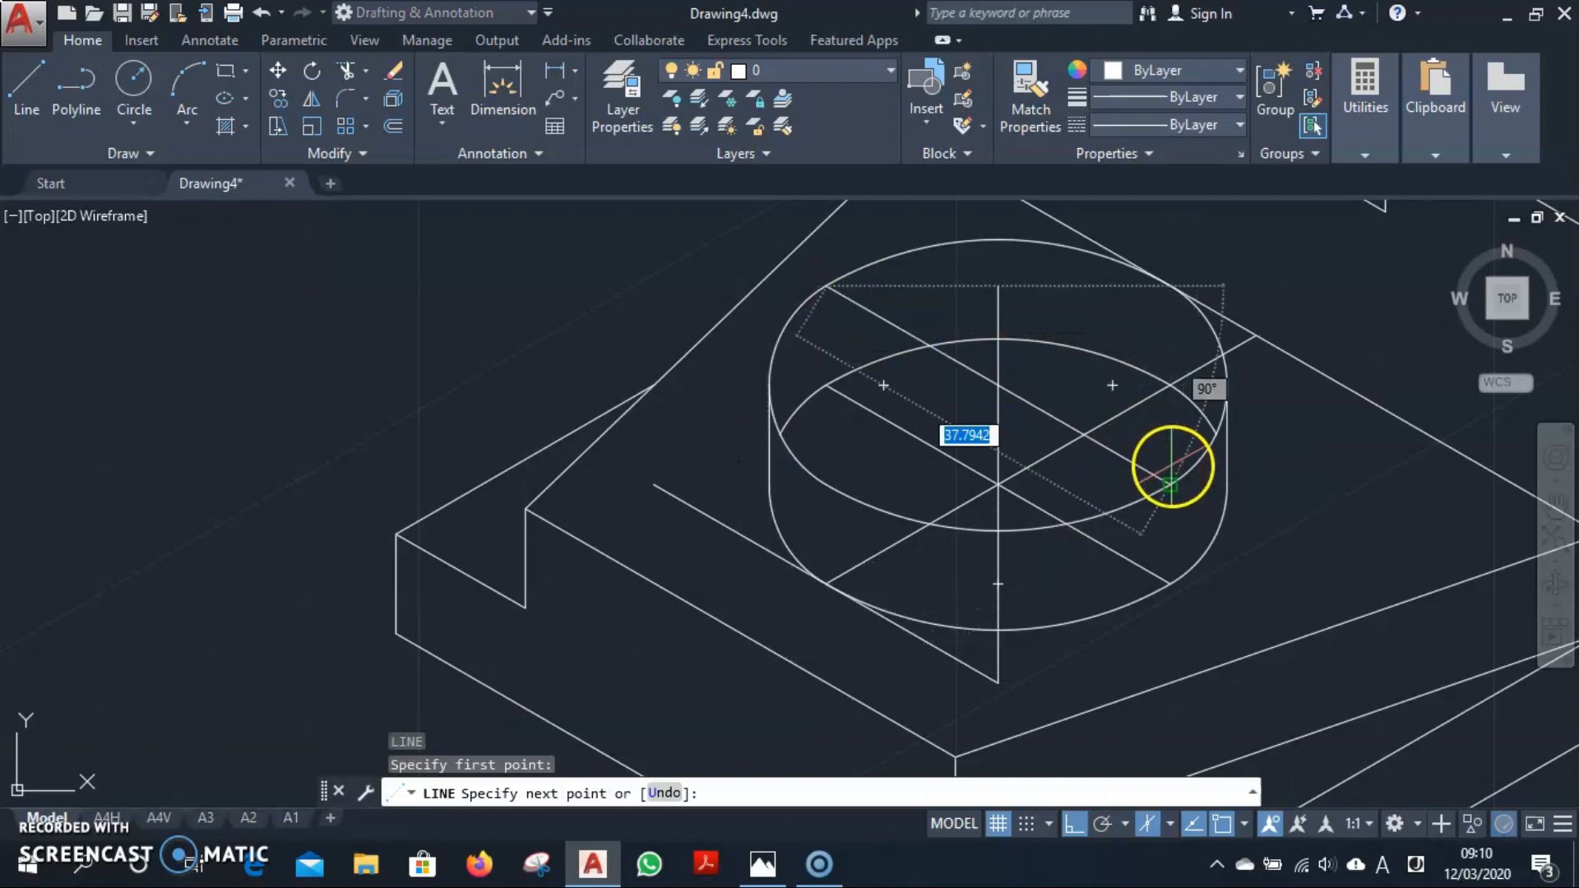
{"action": "left_click", "coordinate": [1177, 470]}
{"action": "key", "text": "Escape"}
Delete the lower circle's two crossing centre lines, the vertical diagonal and the front cross line.
{"action": "left_click", "coordinate": [929, 426]}
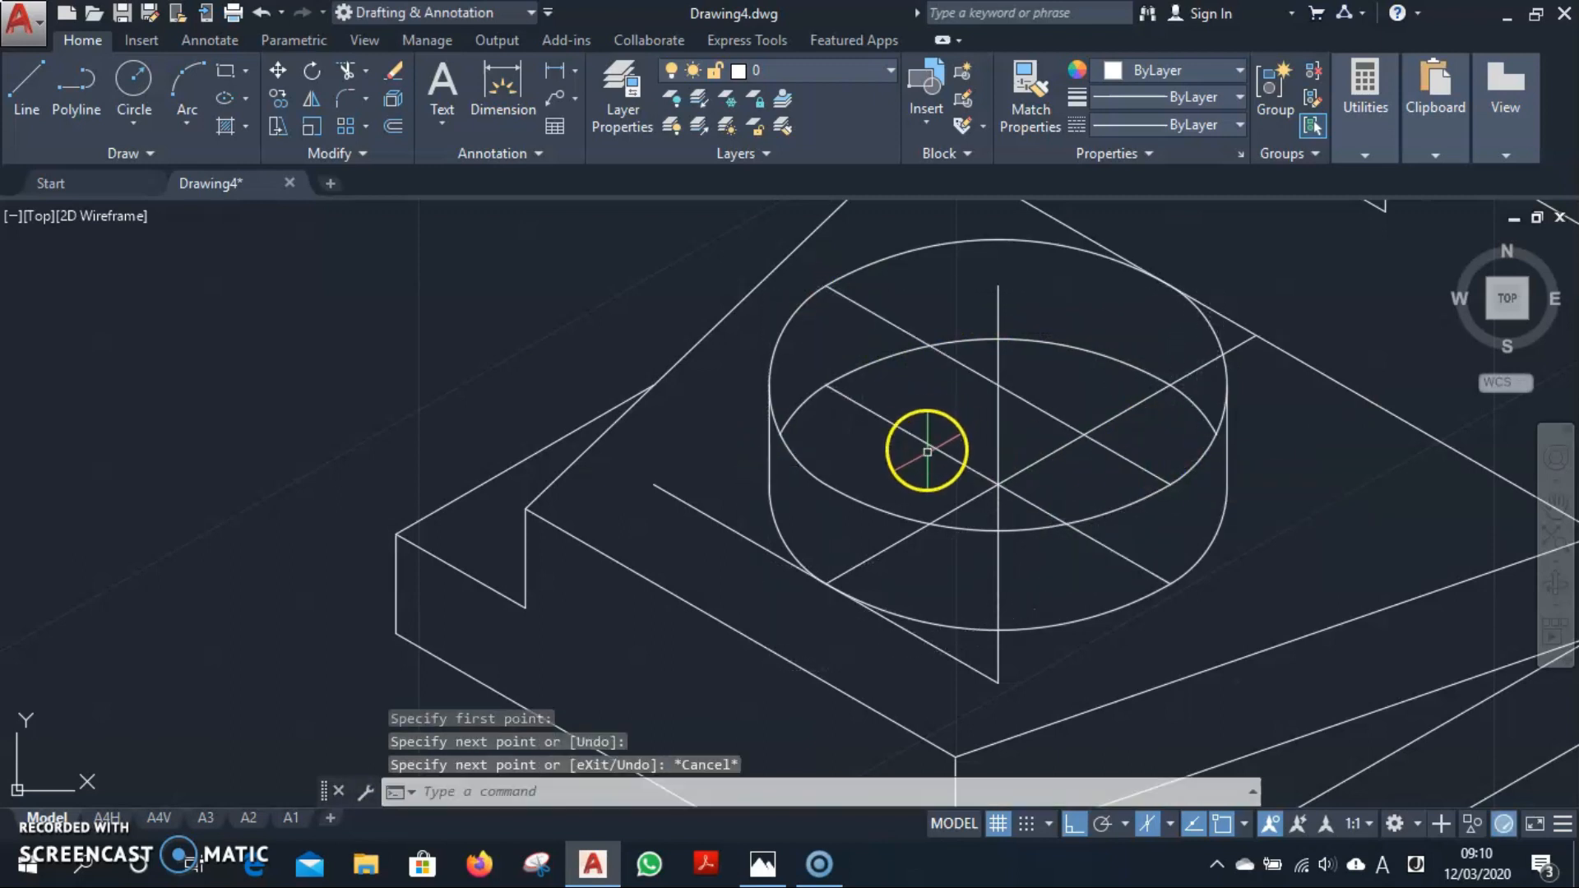
{"action": "left_click", "coordinate": [961, 504]}
{"action": "left_click", "coordinate": [960, 462]}
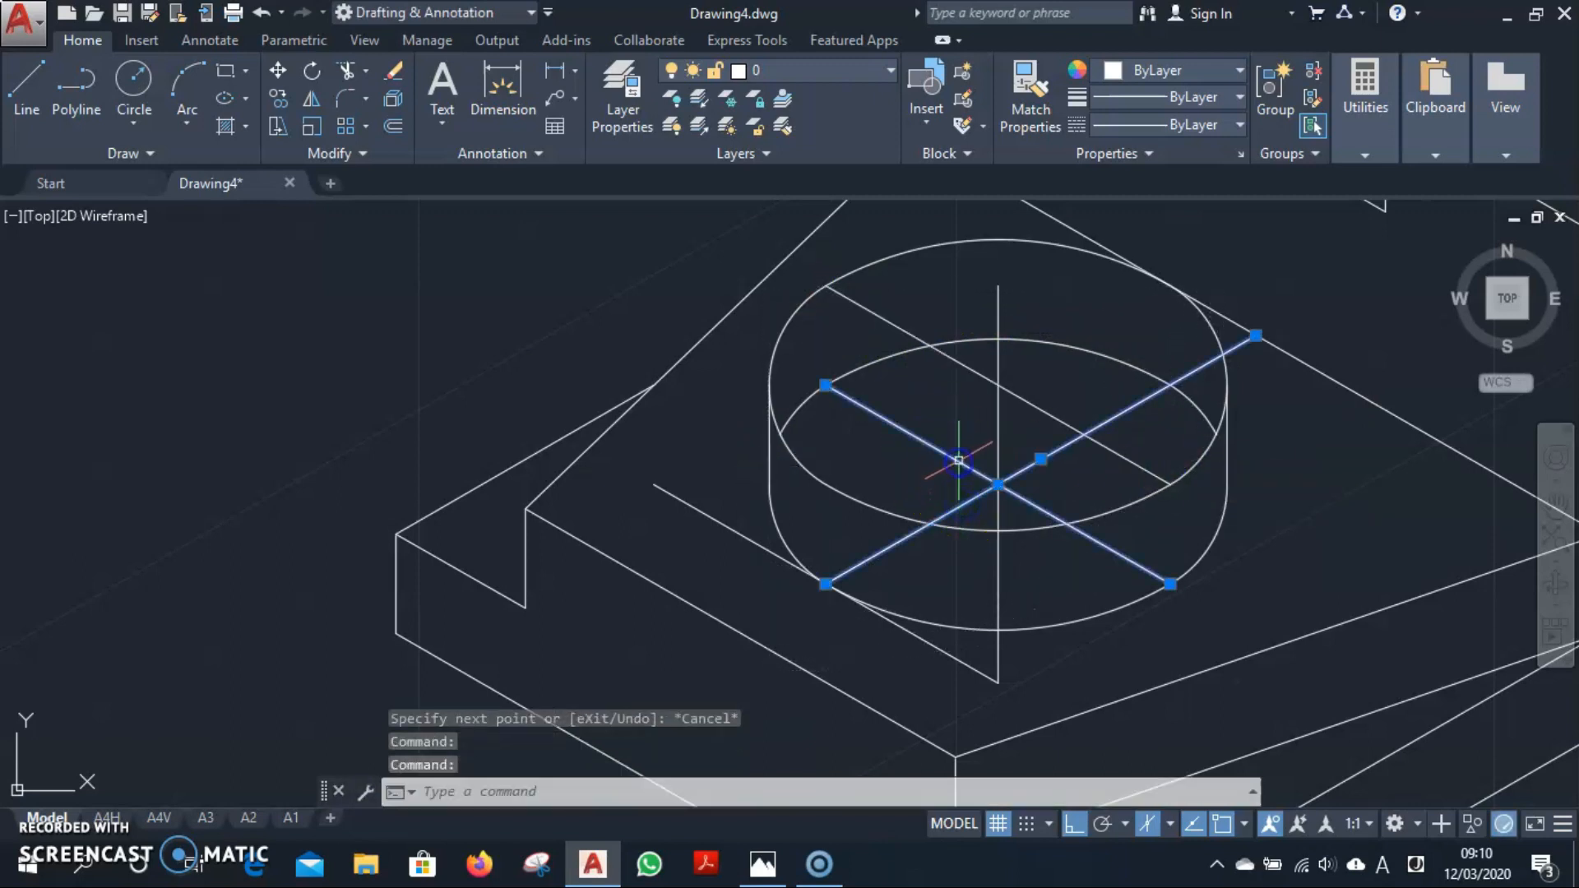
{"action": "key", "text": "Delete"}
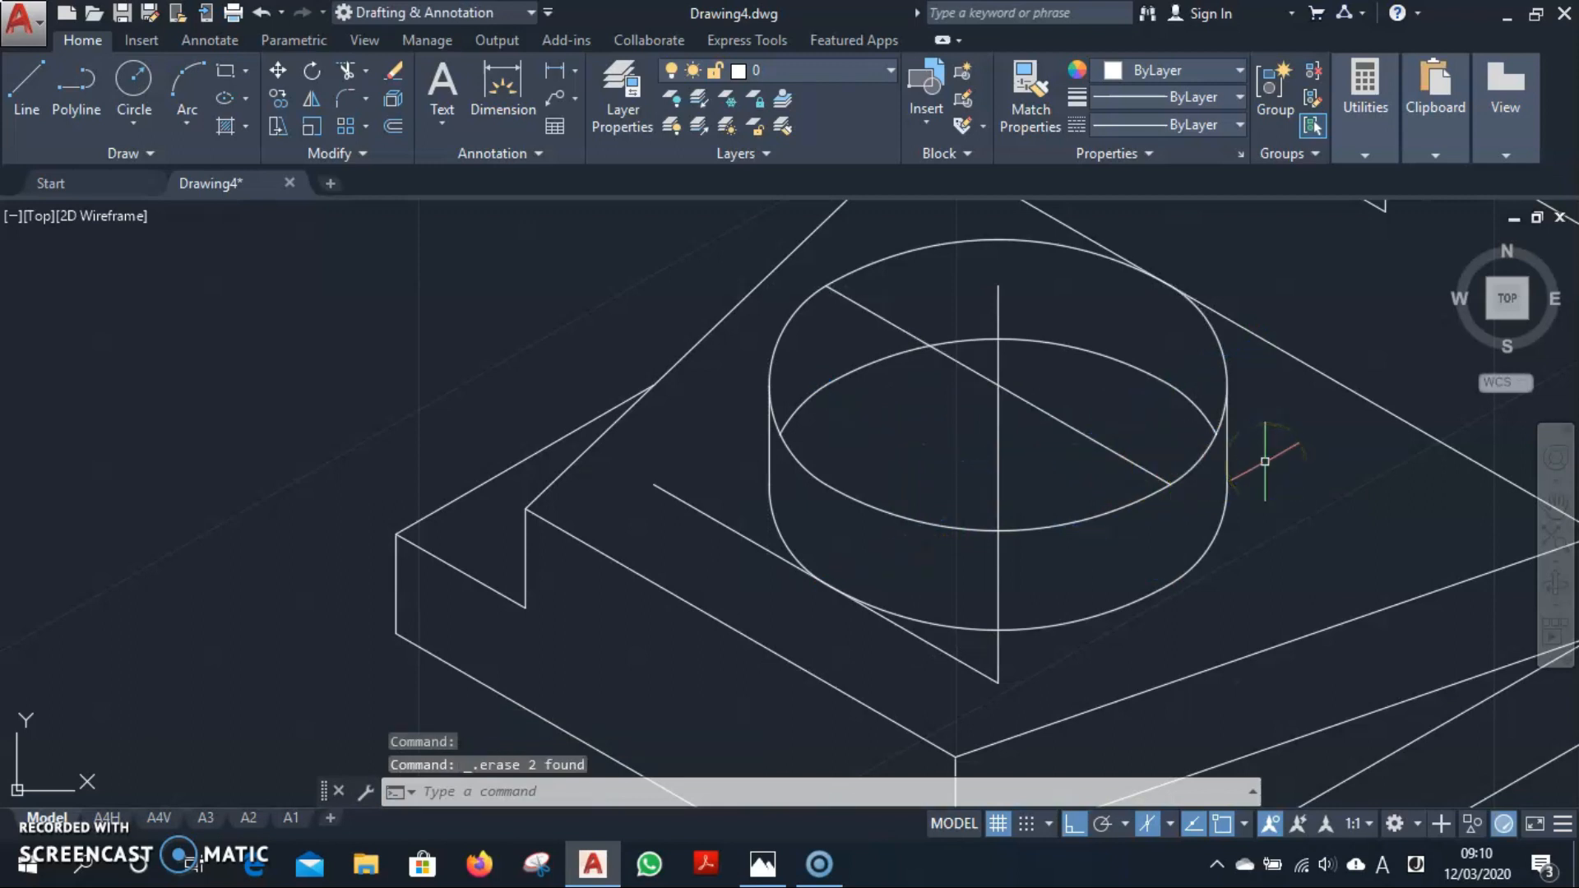
{"action": "left_click", "coordinate": [960, 674]}
{"action": "left_click", "coordinate": [997, 660]}
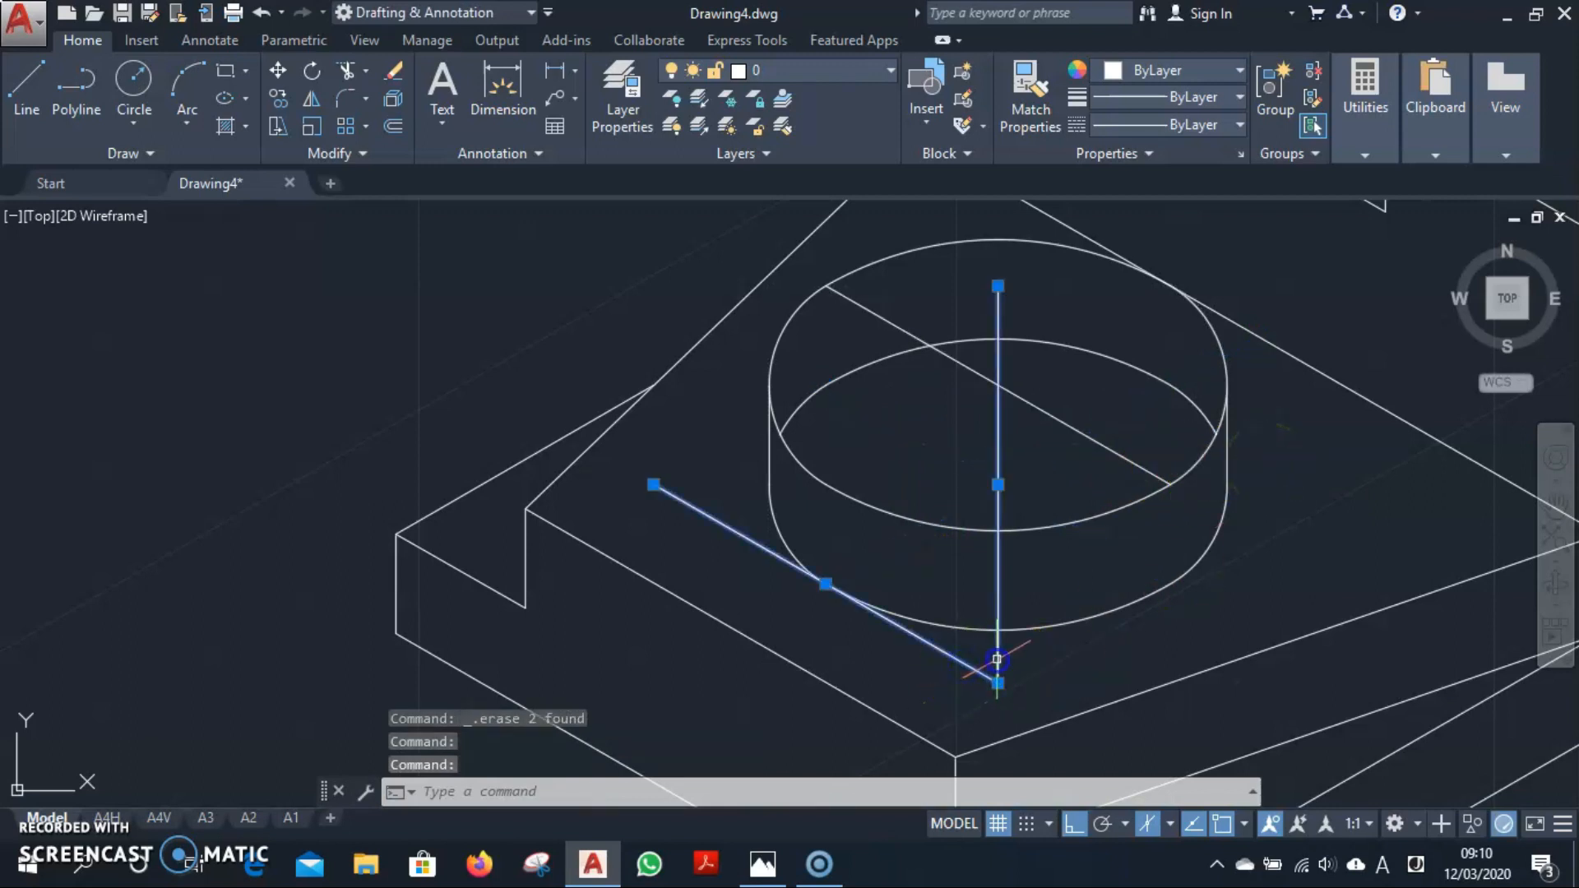
{"action": "key", "text": "Delete"}
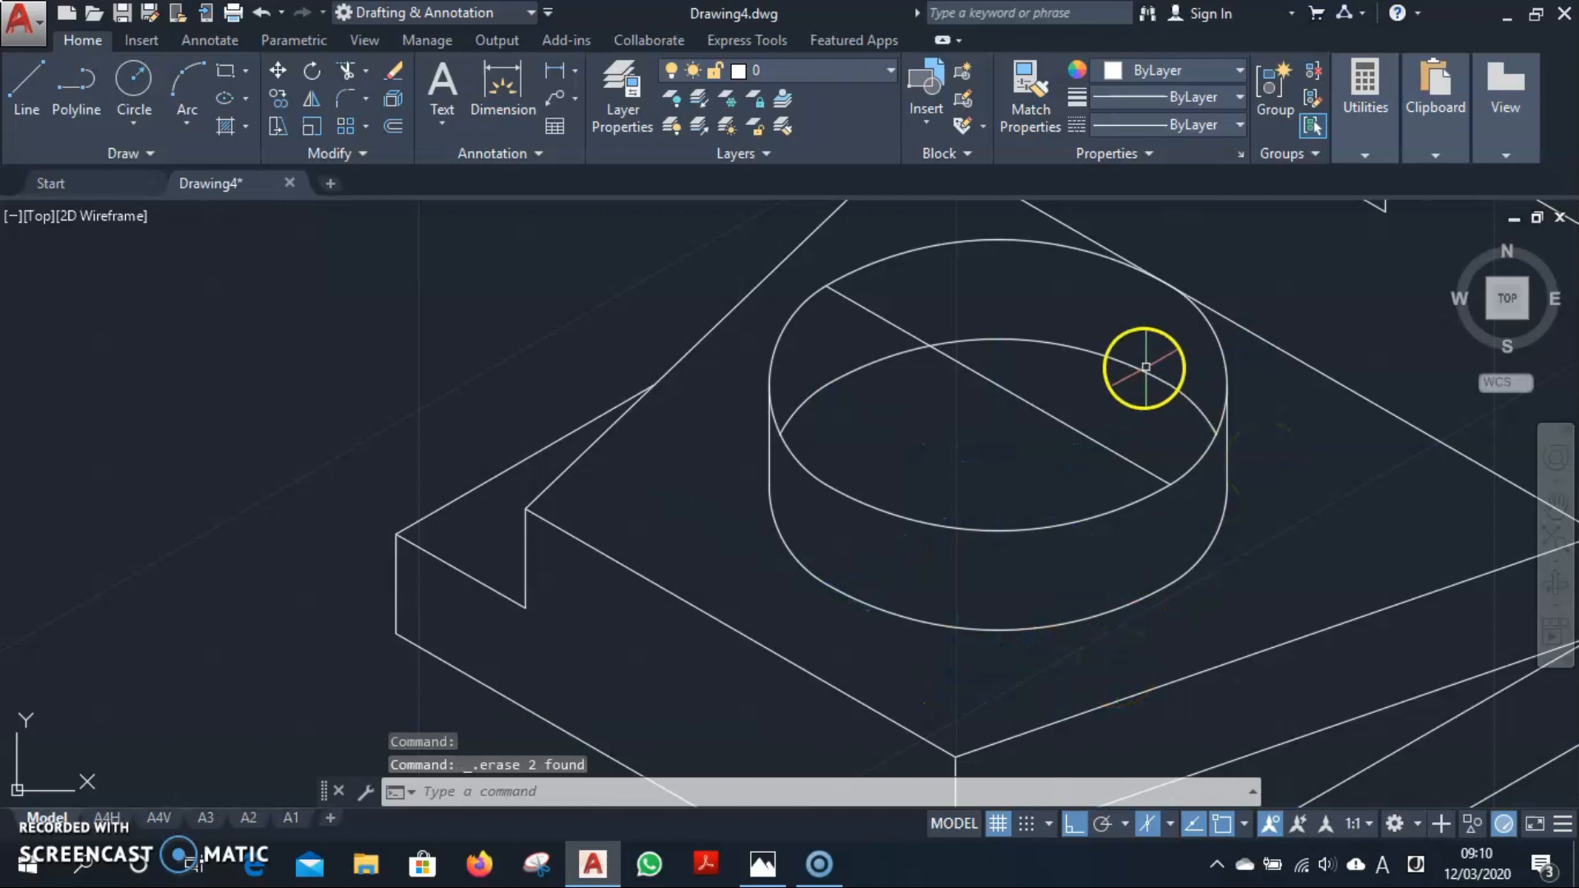
Copy the upper circle's centre line 5 units to each side along the 30° isometric direction.
{"action": "scroll", "coordinate": [1053, 404], "scroll_direction": "up", "scroll_amount": 2}
{"action": "left_click", "coordinate": [1019, 413]}
{"action": "scroll", "coordinate": [922, 451], "scroll_direction": "down", "scroll_amount": 2}
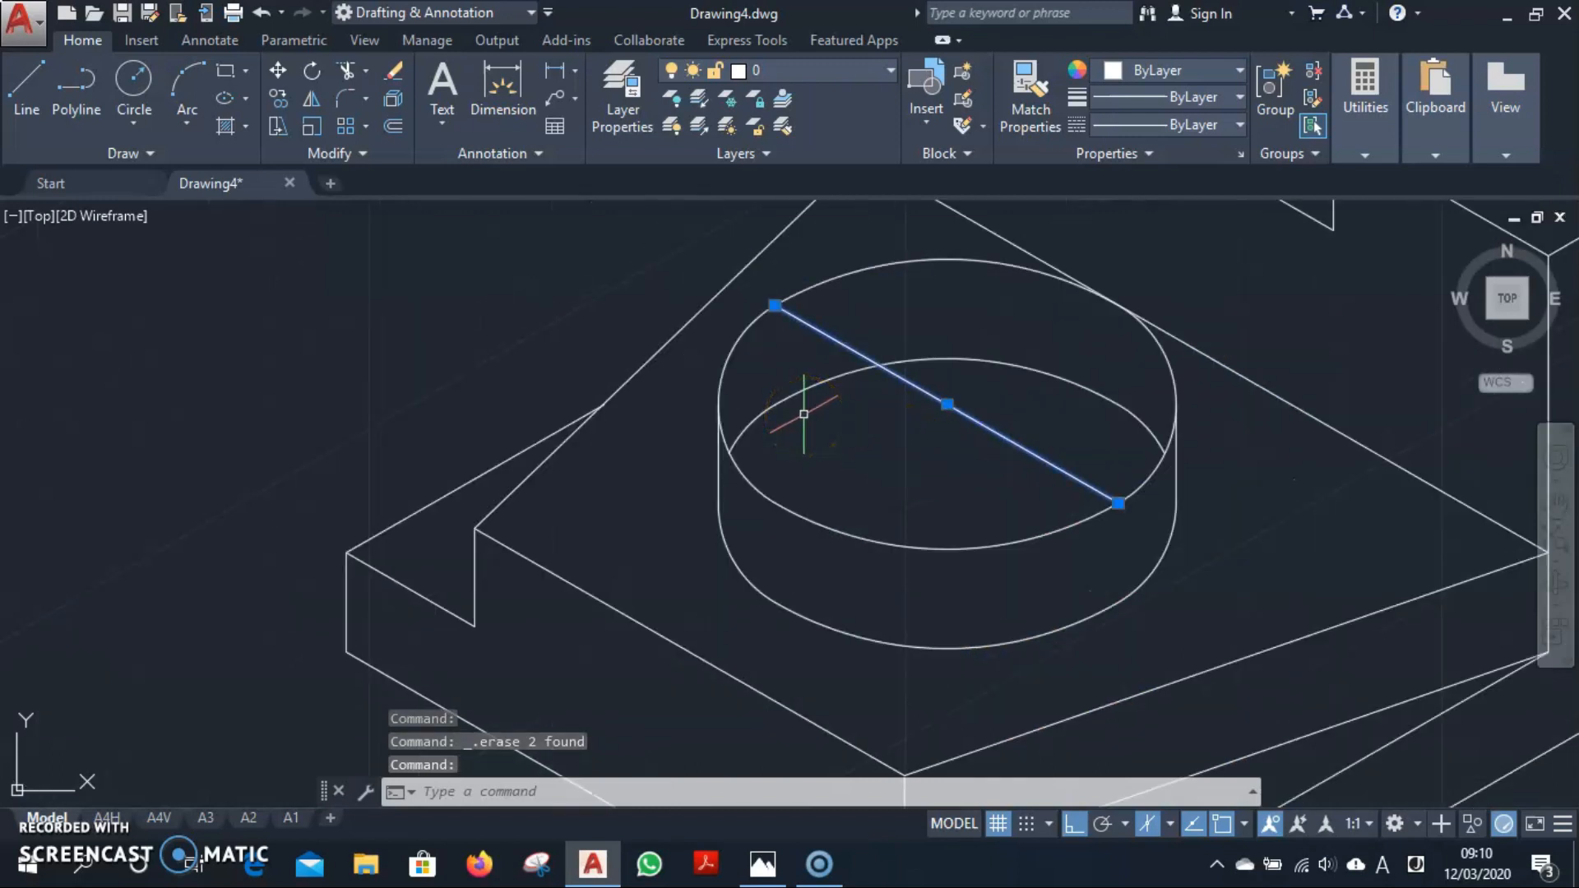
{"action": "key", "text": "F5"}
{"action": "scroll", "coordinate": [804, 414], "scroll_direction": "up", "scroll_amount": 2}
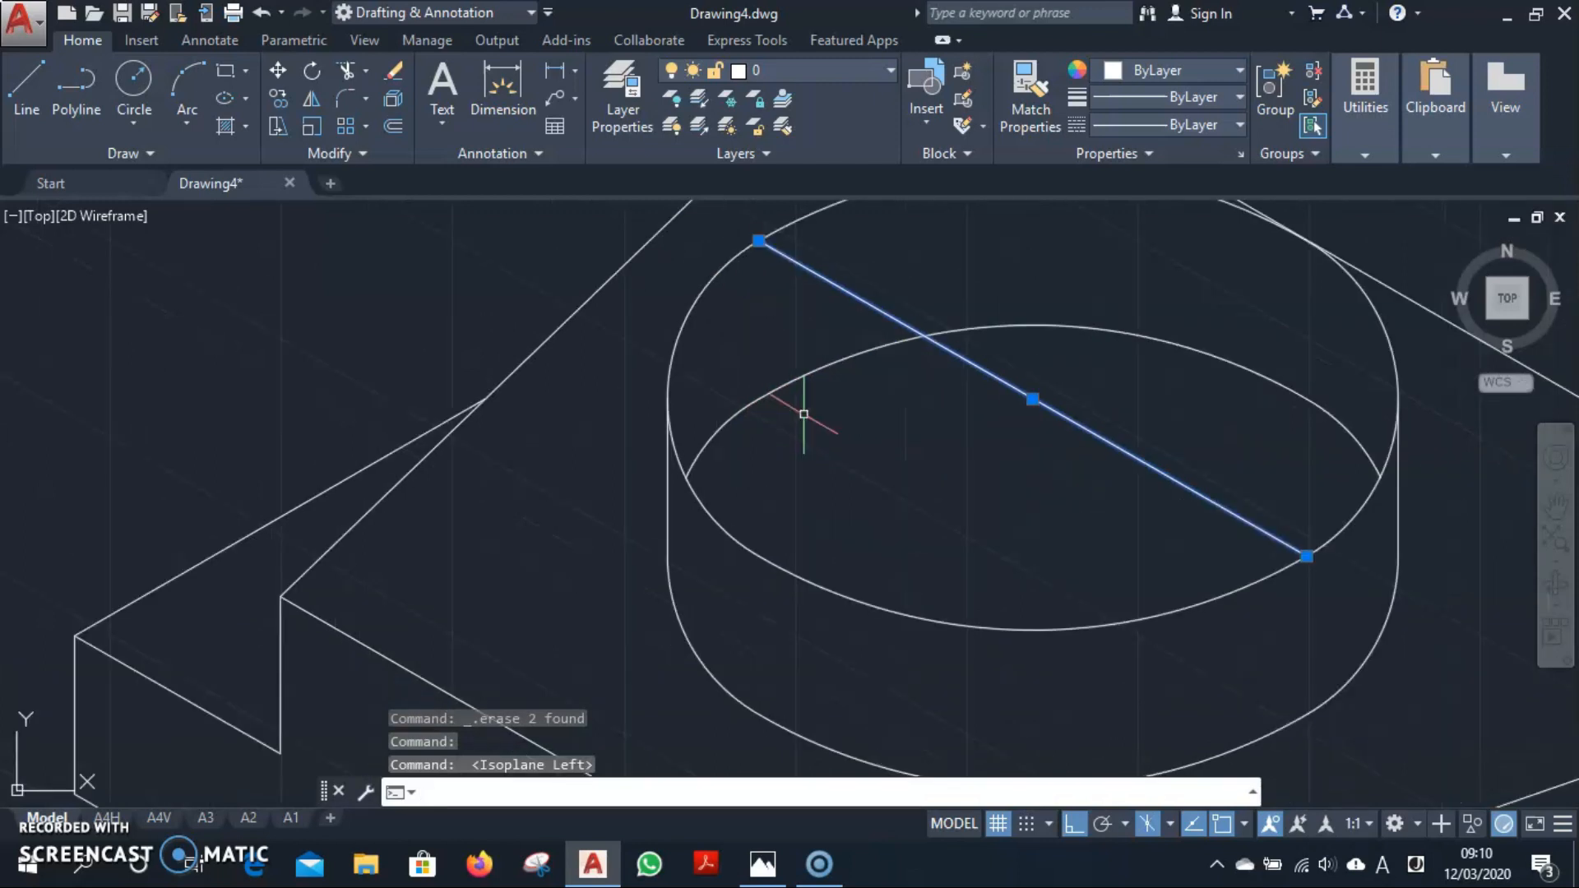
{"action": "scroll", "coordinate": [803, 416], "scroll_direction": "down", "scroll_amount": 6}
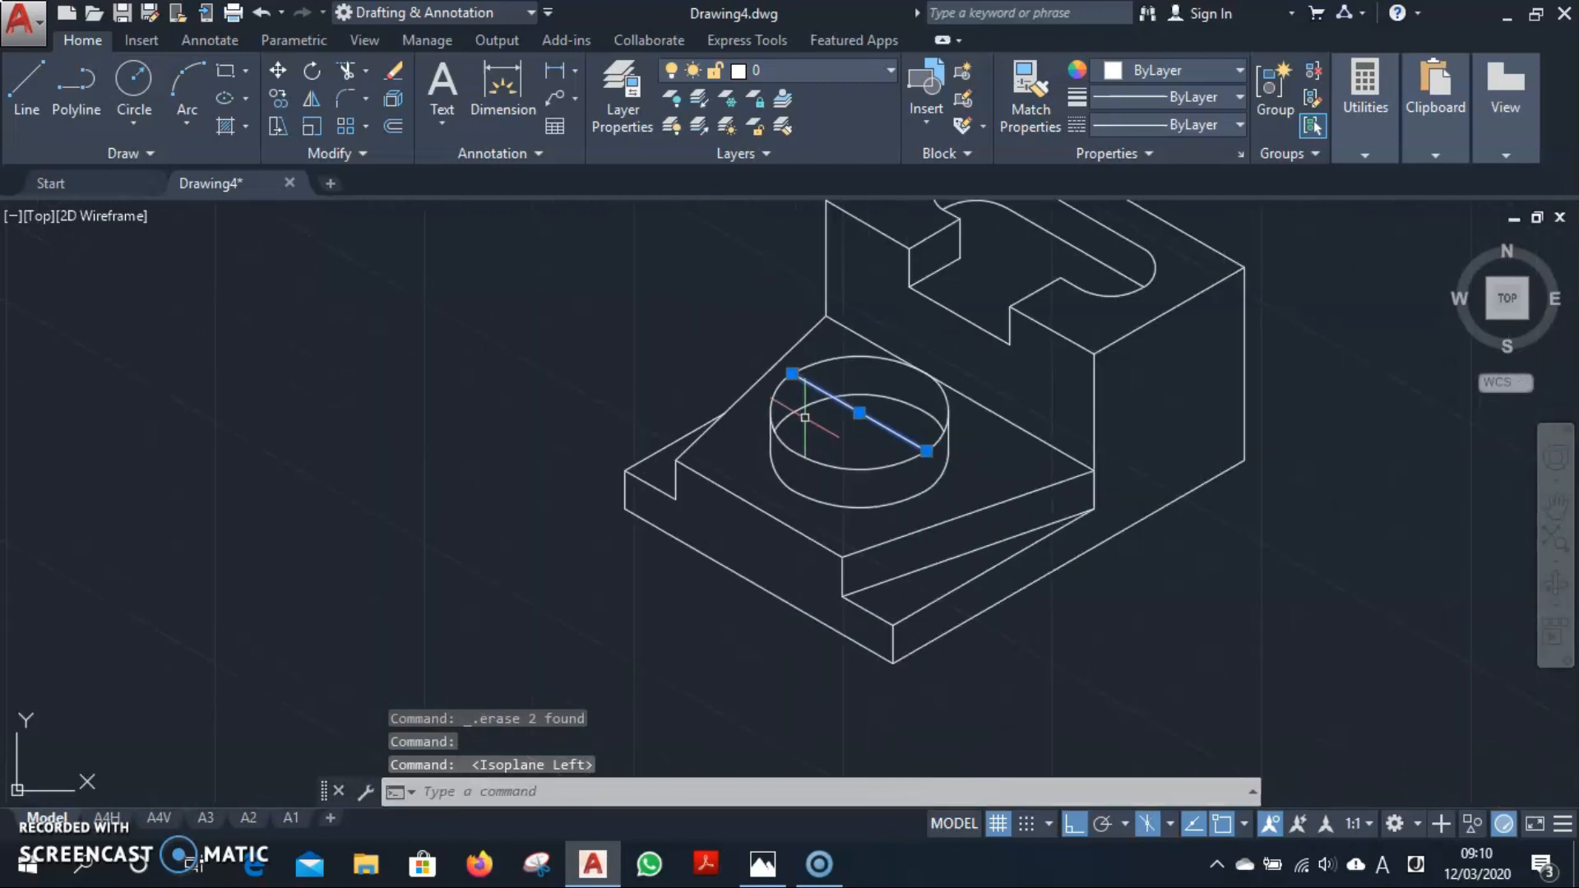
{"action": "key", "text": "F5"}
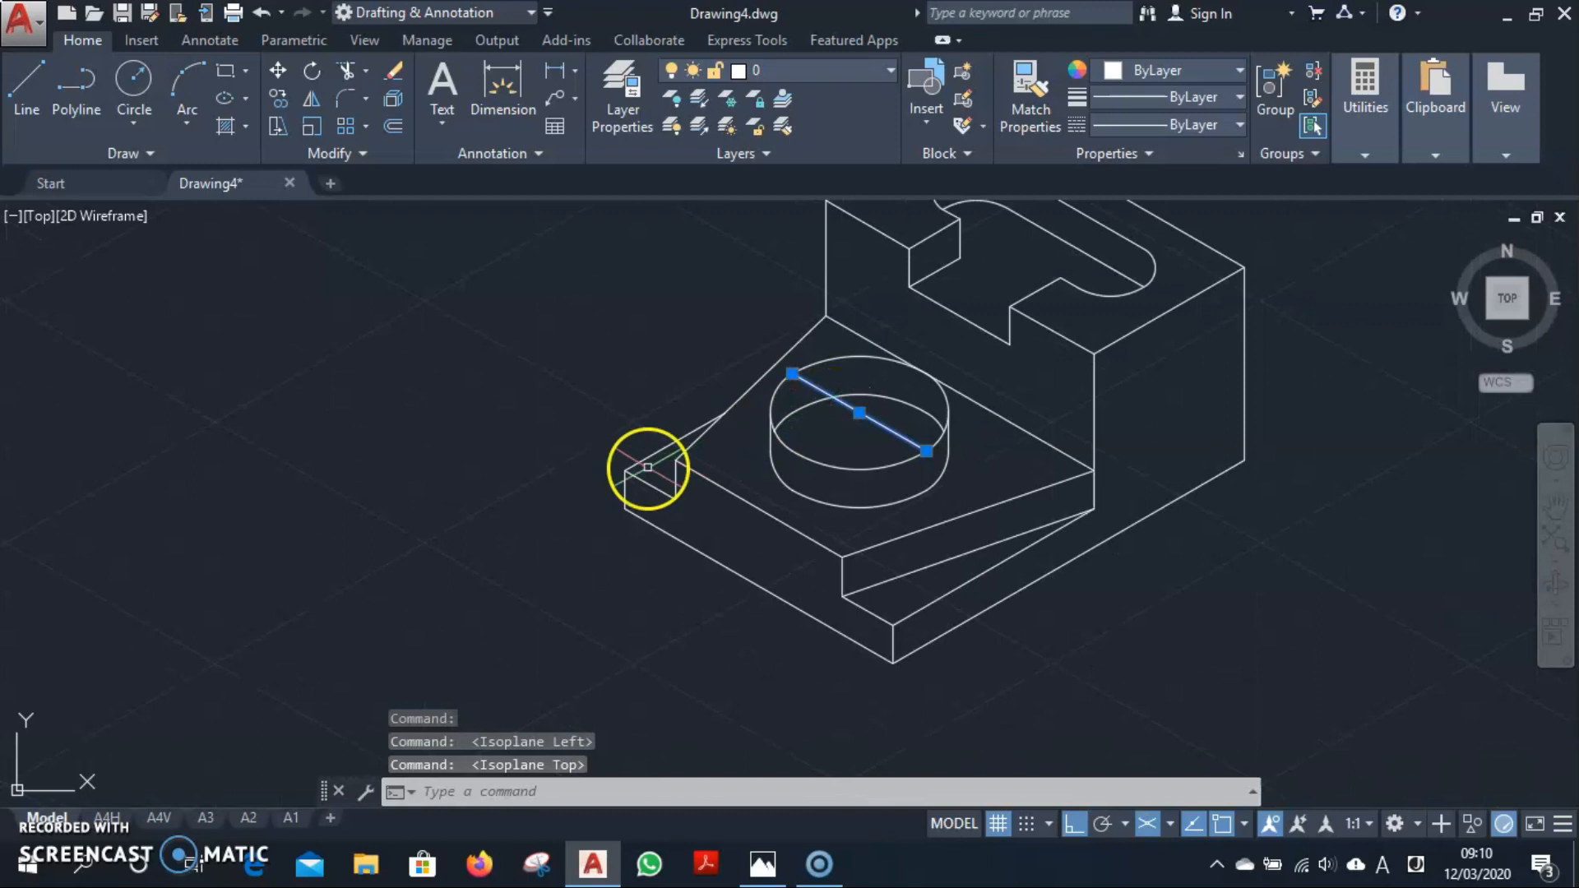
{"action": "type", "text": "cp"}
{"action": "key", "text": "Return"}
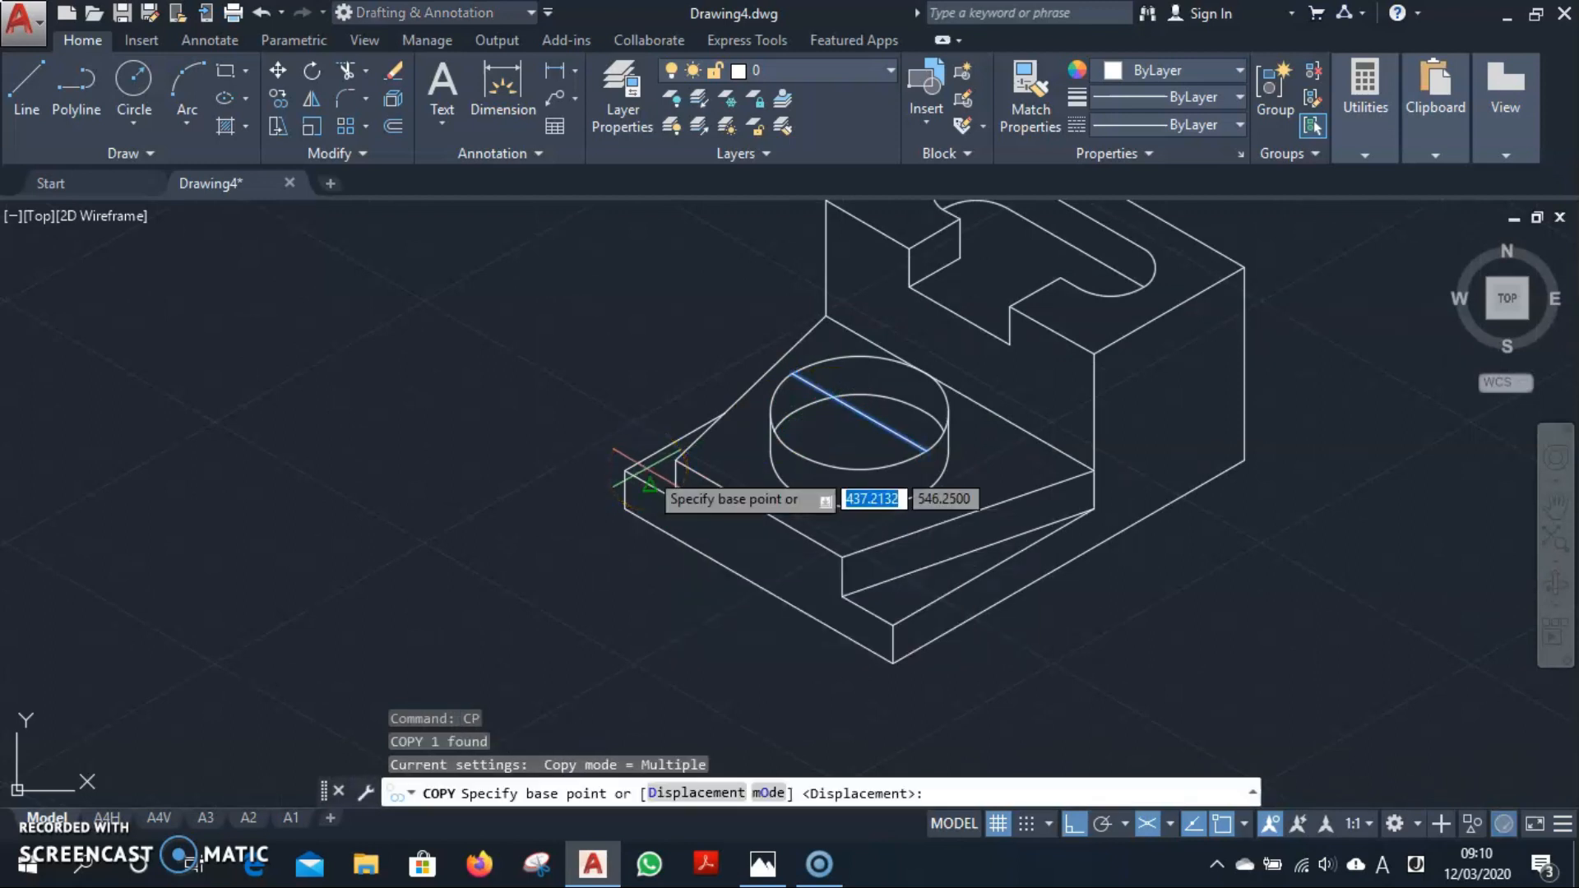
{"action": "left_click", "coordinate": [339, 492]}
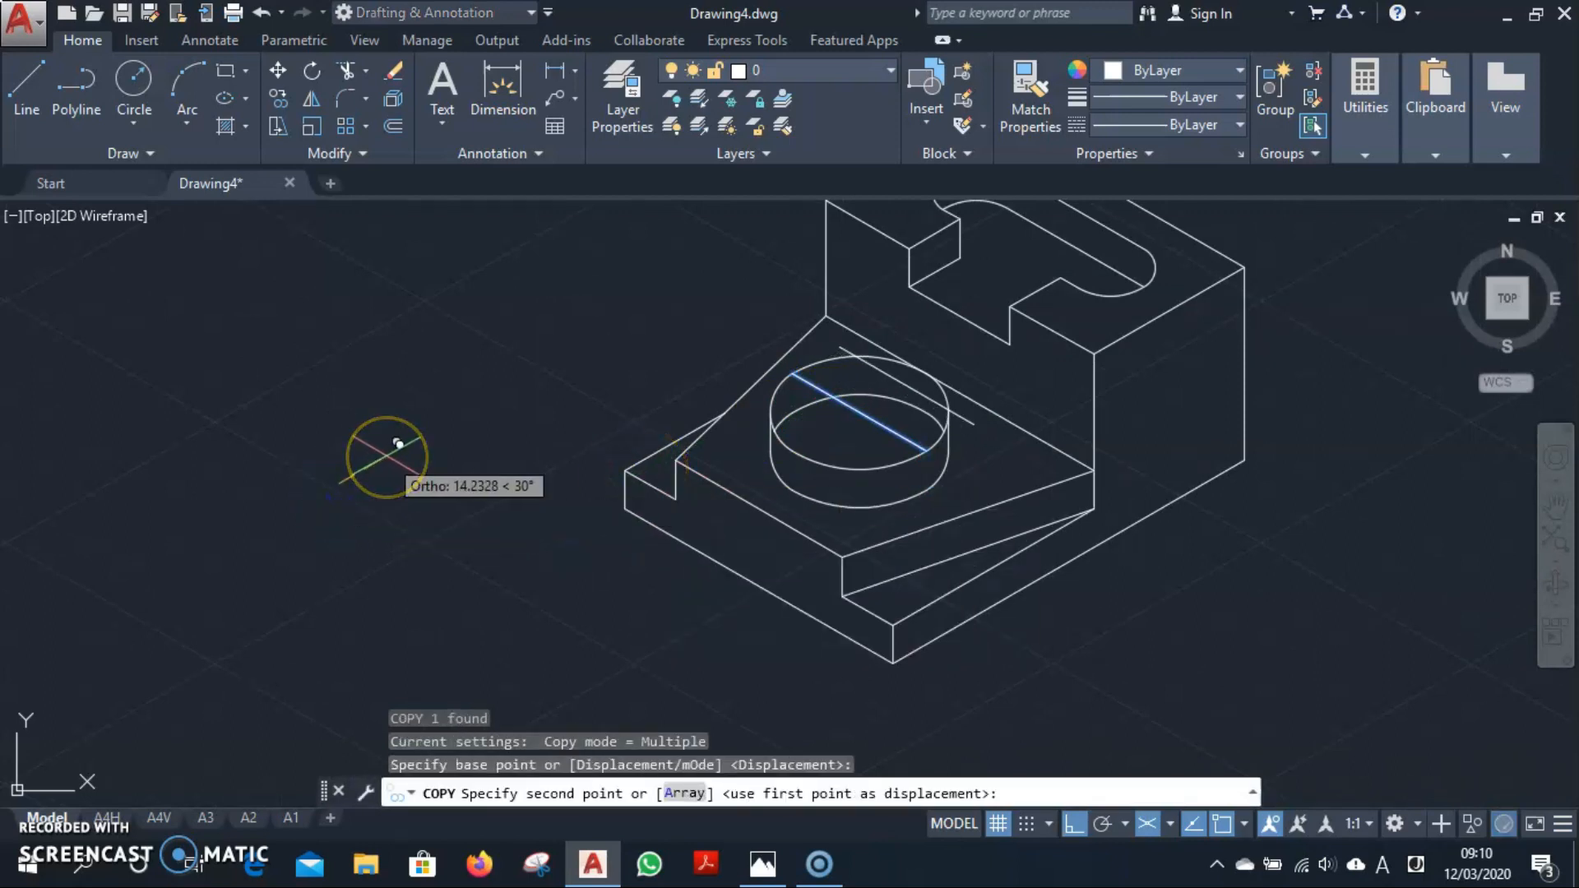
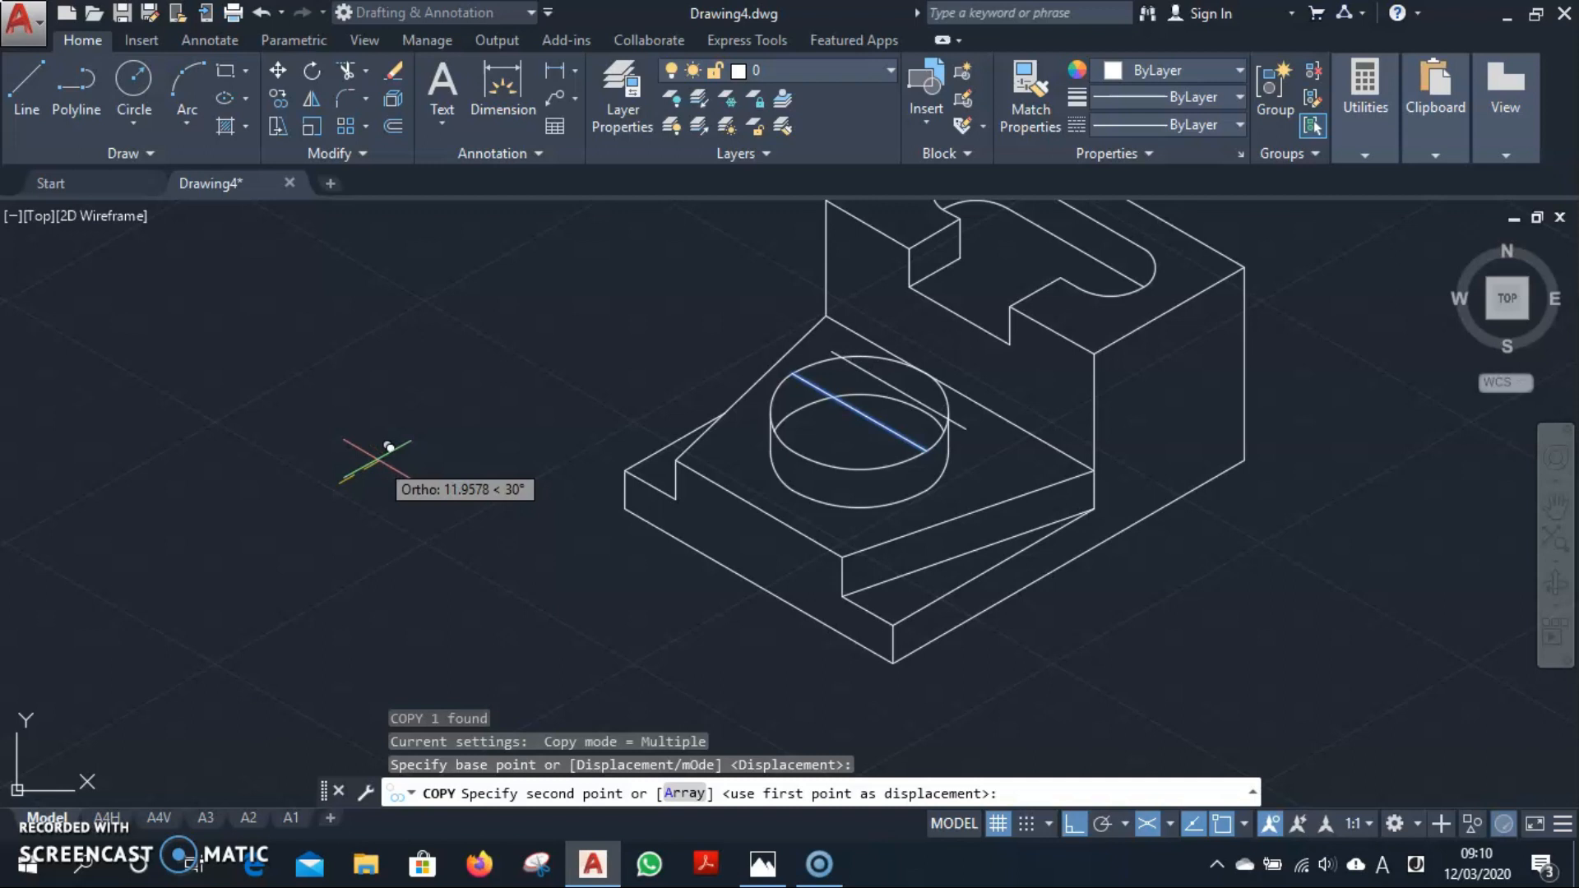
{"action": "type", "text": "5"}
{"action": "key", "text": "Return"}
{"action": "left_click", "coordinate": [316, 482]}
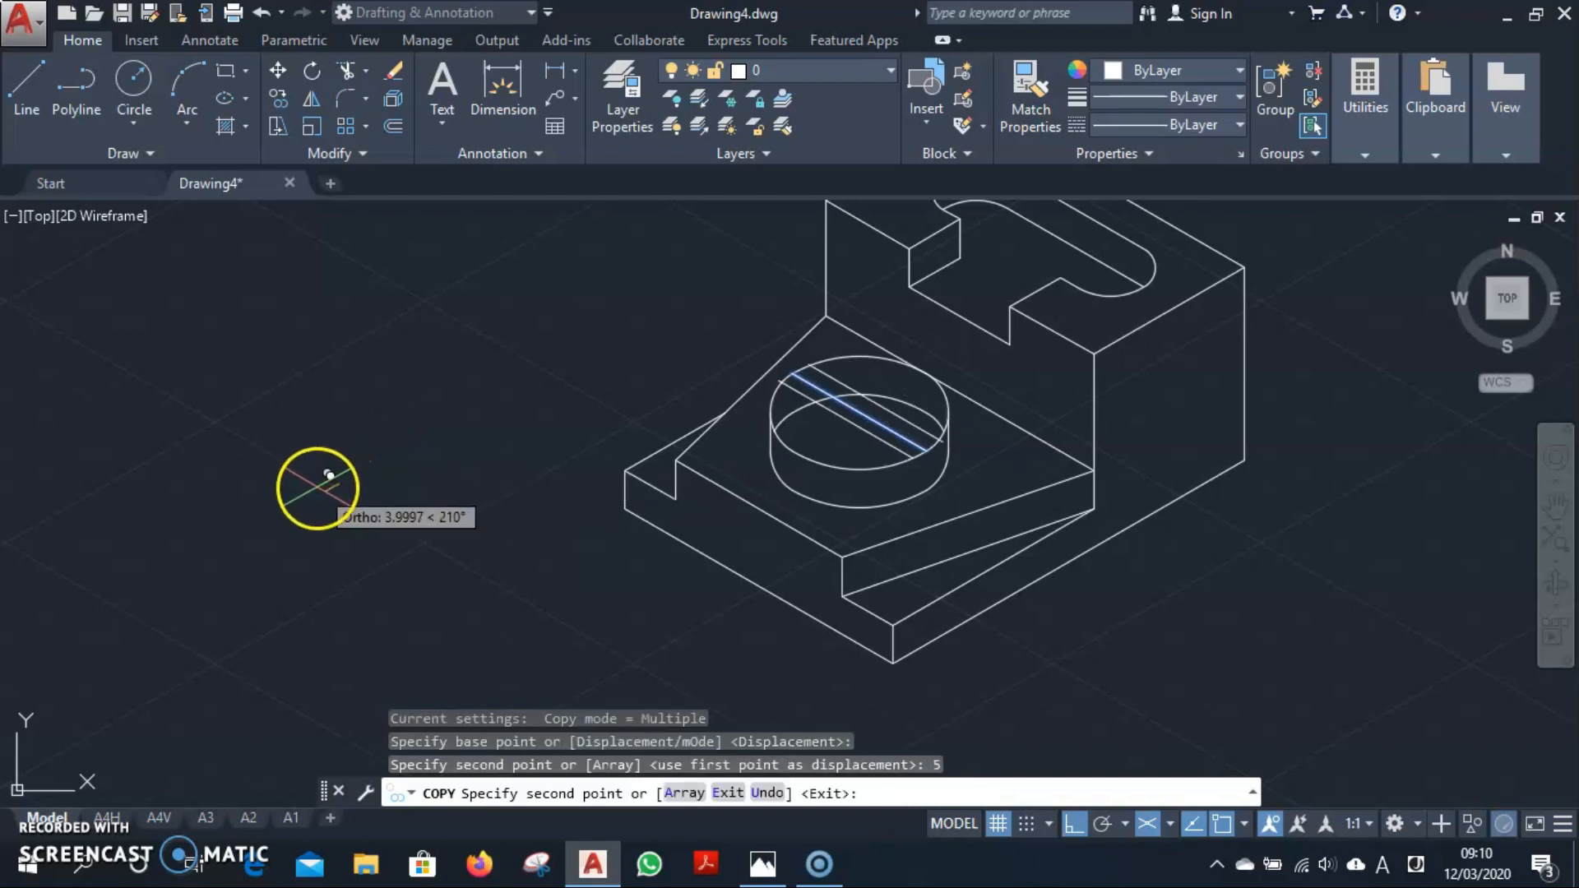
{"action": "key", "text": "Return"}
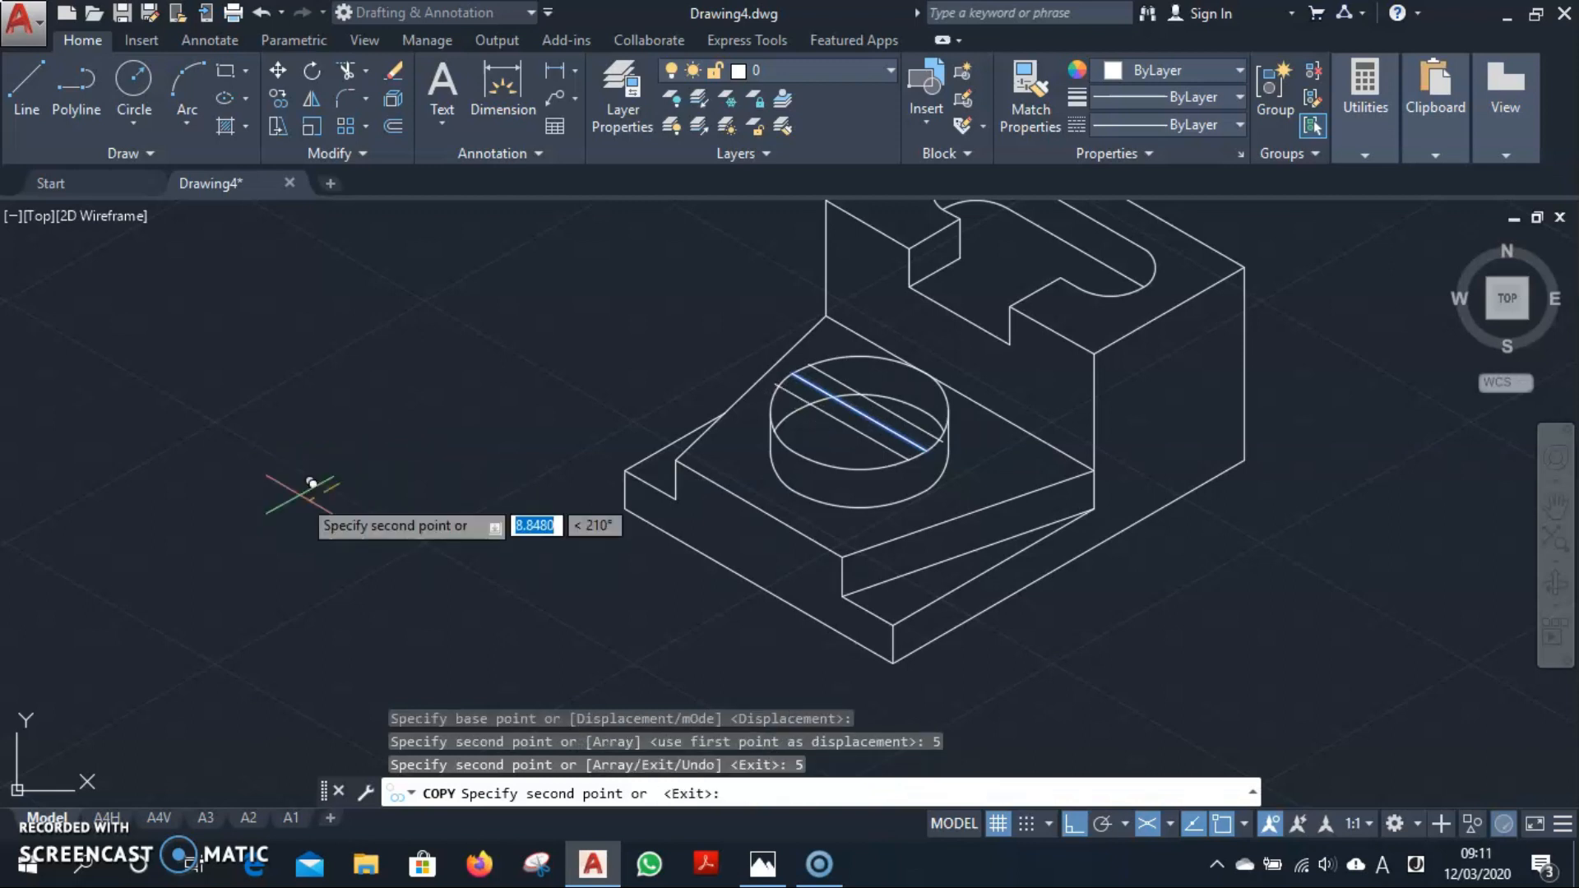
{"action": "key", "text": "Escape"}
Copy the four arcs of the boss's upper isometric circle 5 units vertically upward.
{"action": "scroll", "coordinate": [904, 444], "scroll_direction": "up", "scroll_amount": 4}
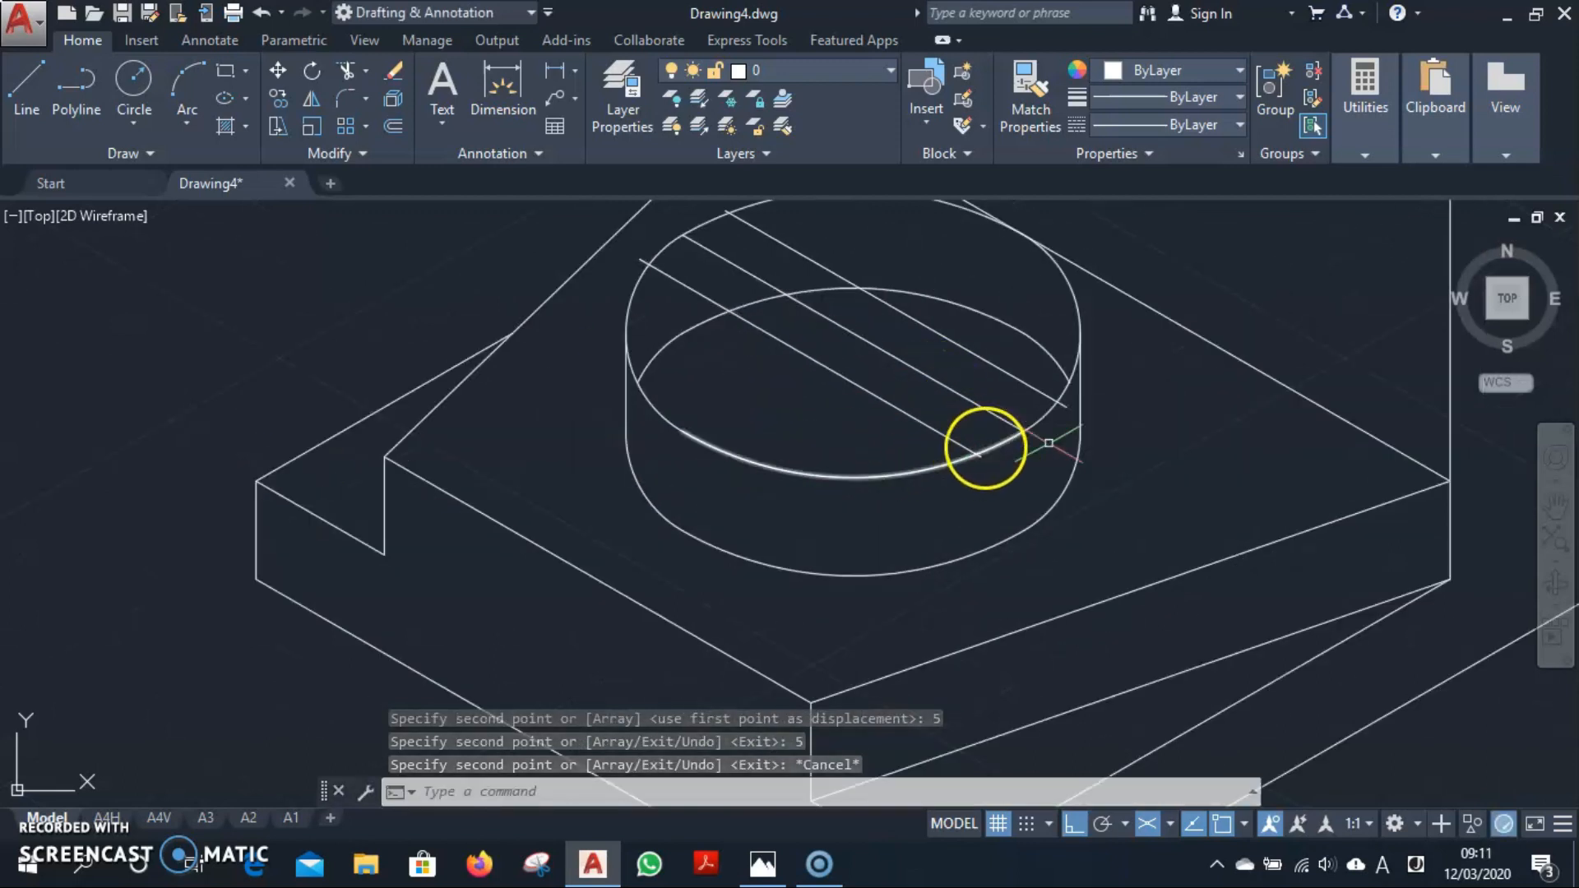
{"action": "left_click", "coordinate": [997, 448]}
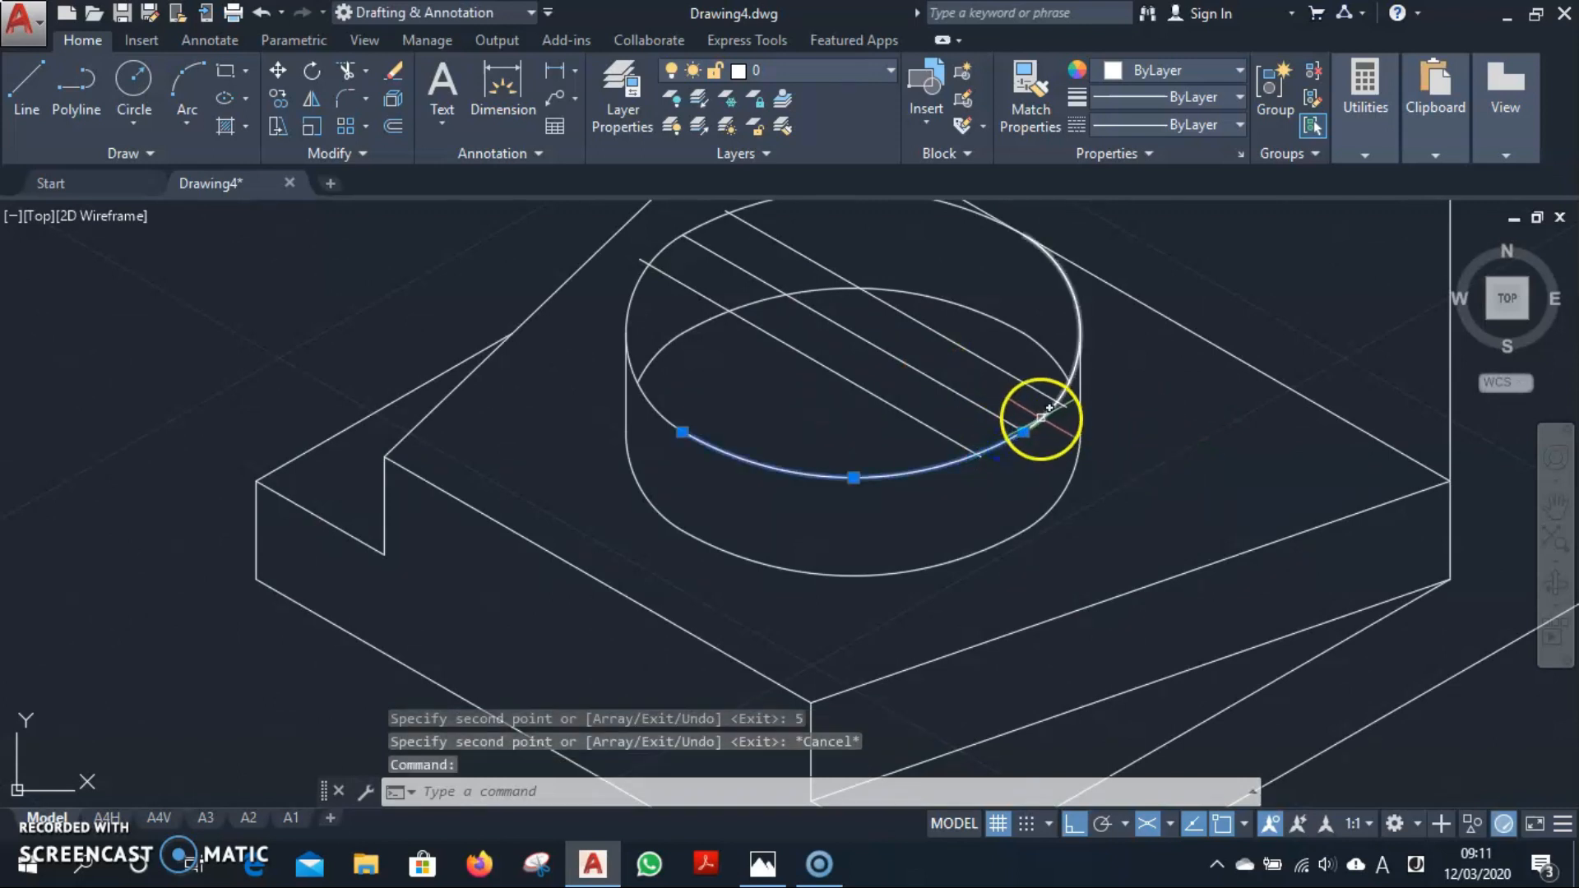
{"action": "left_click", "coordinate": [1041, 418]}
{"action": "left_click", "coordinate": [632, 302]}
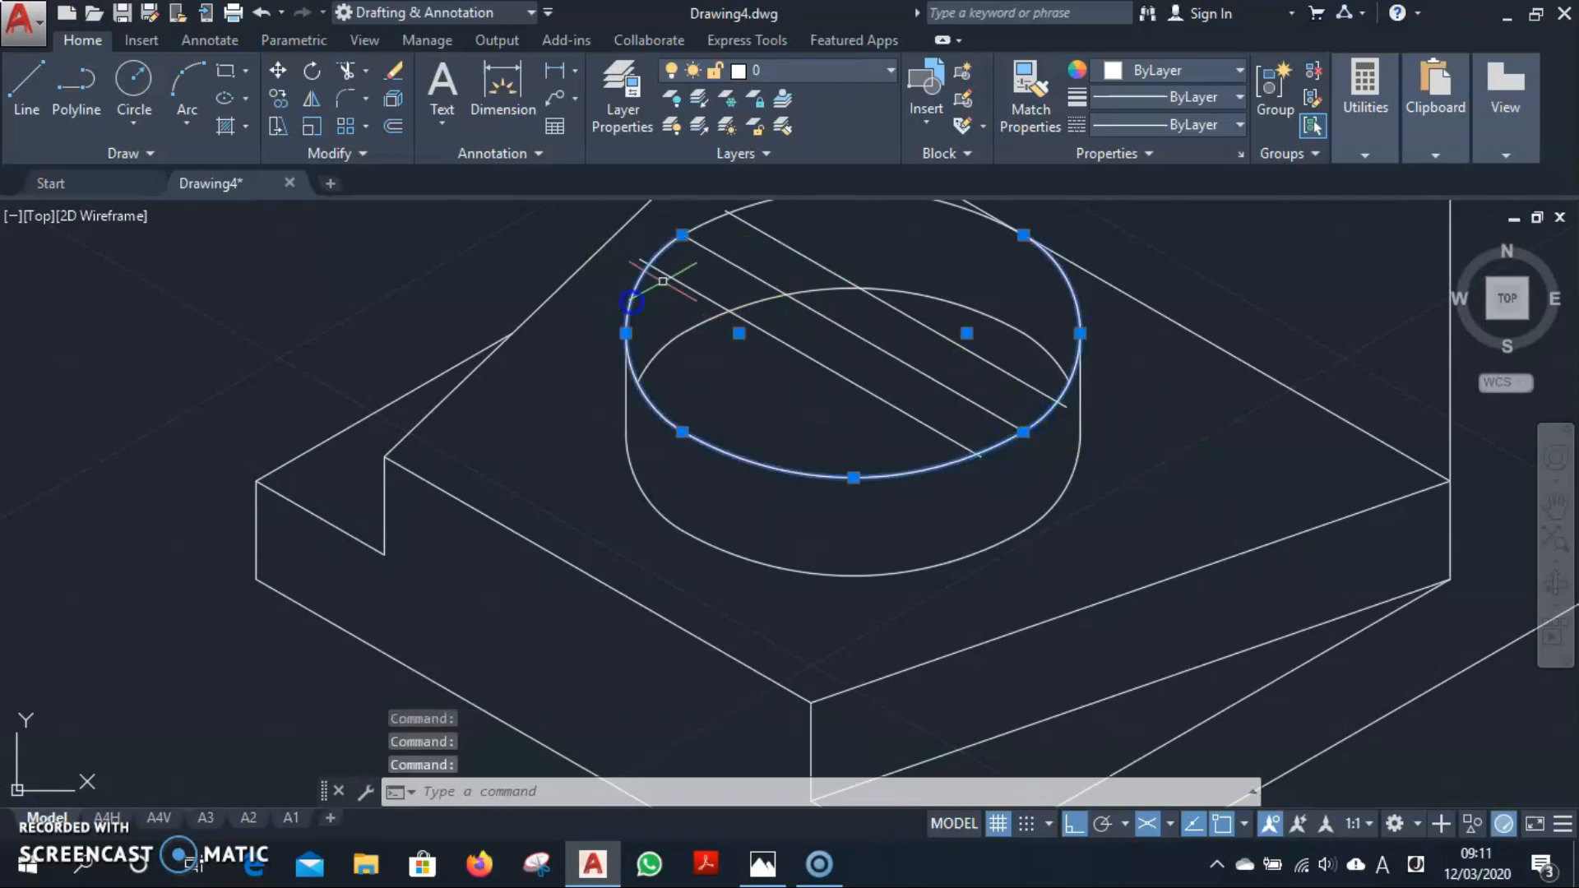
{"action": "middle_click_drag", "start_coordinate": [722, 264], "coordinate": [689, 388]}
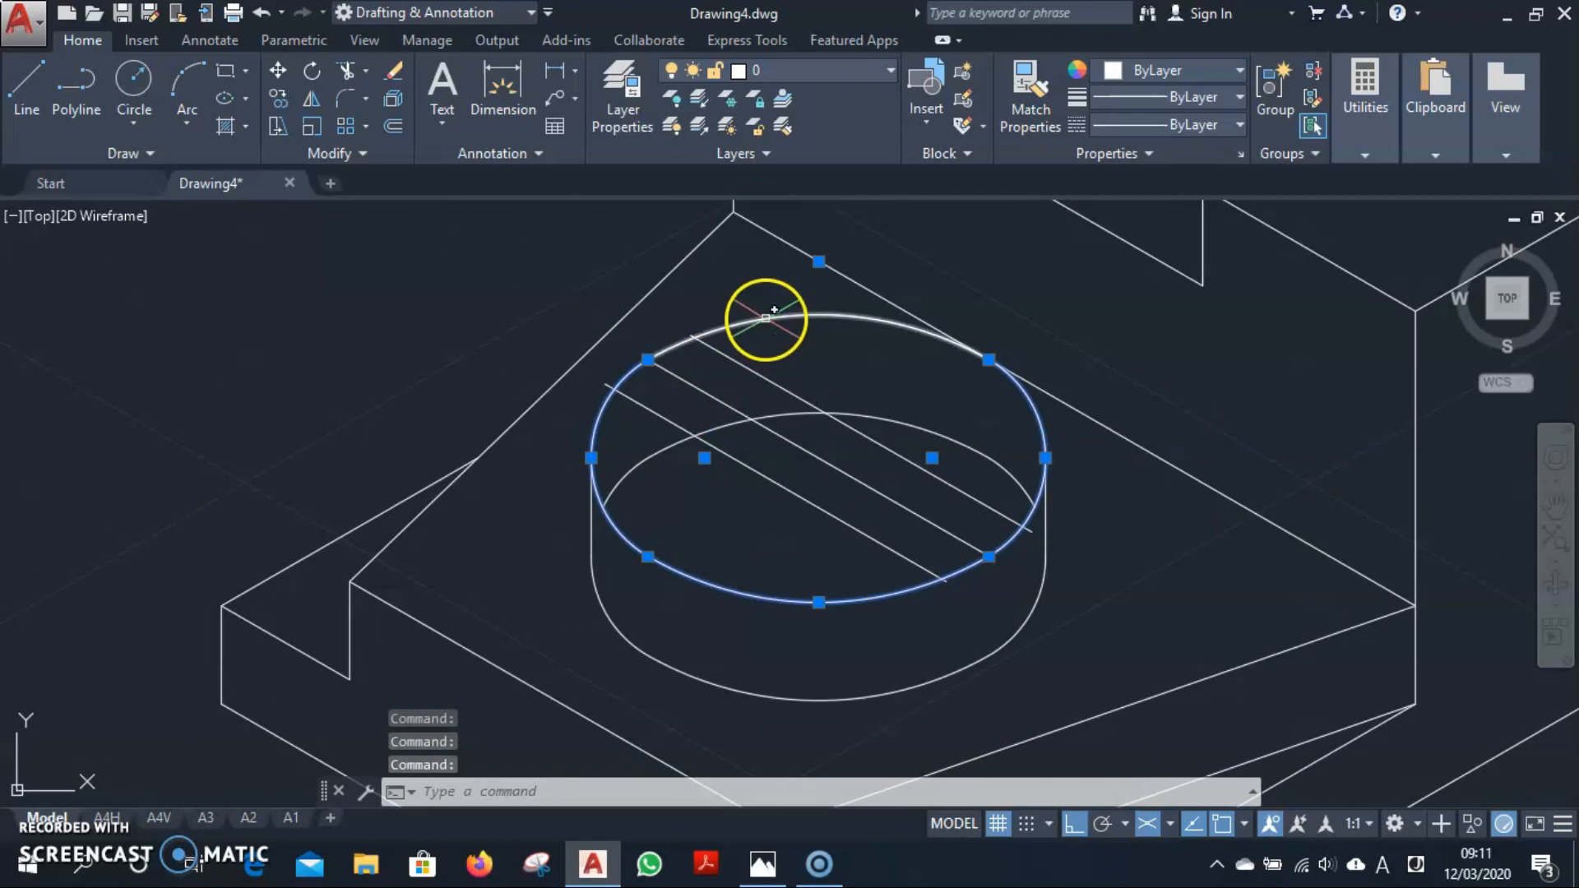
{"action": "left_click", "coordinate": [765, 320]}
{"action": "type", "text": "CP"}
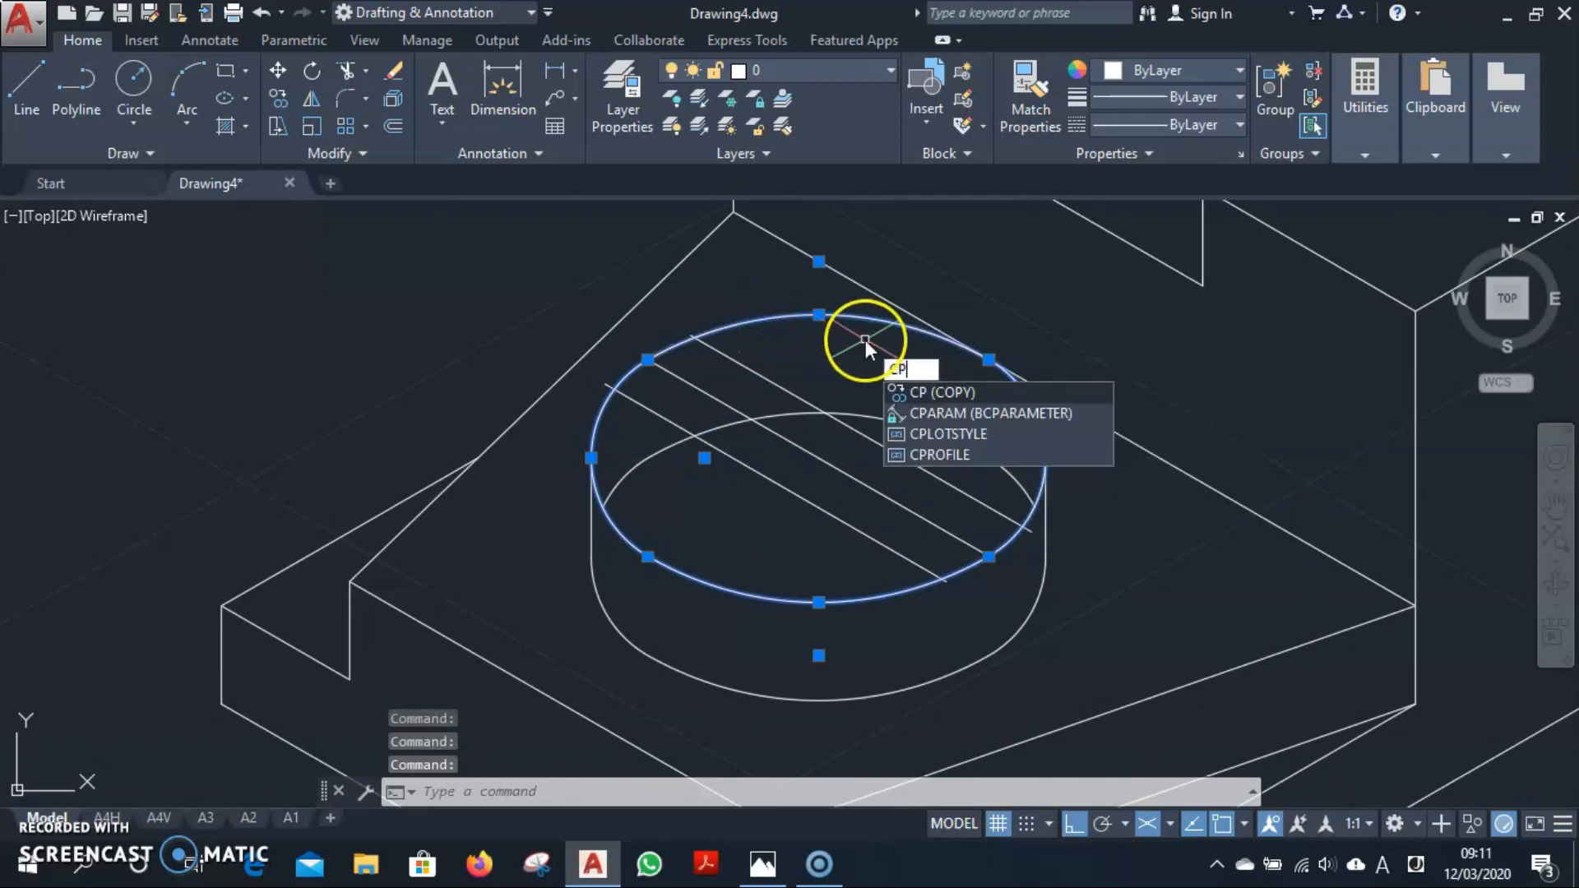
{"action": "key", "text": "Return"}
{"action": "scroll", "coordinate": [773, 406], "scroll_direction": "down", "scroll_amount": 3}
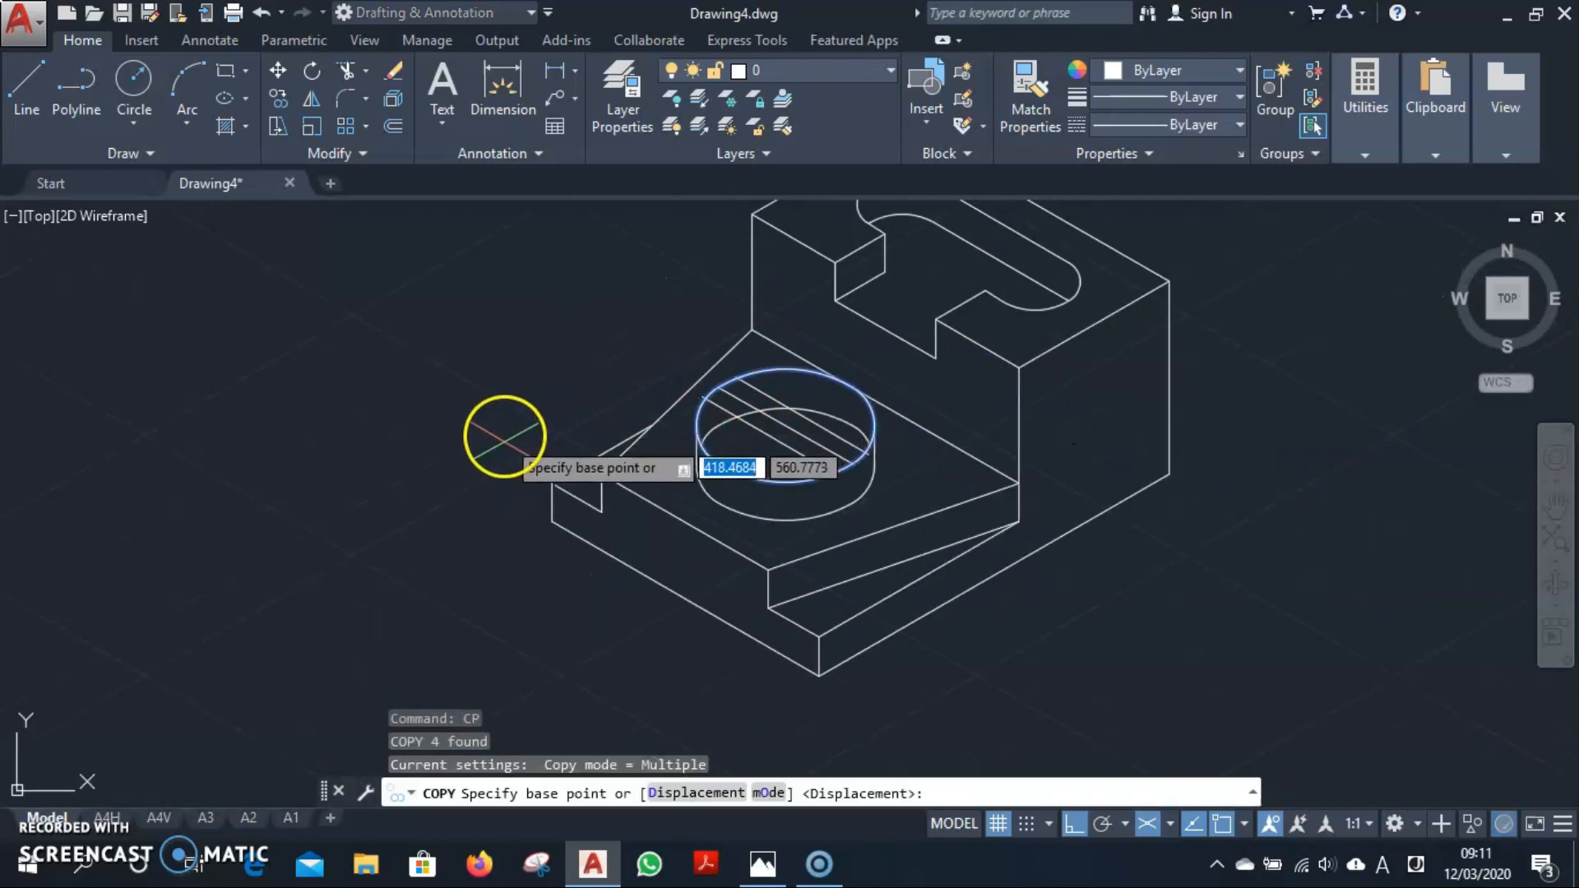
{"action": "key", "text": "F5"}
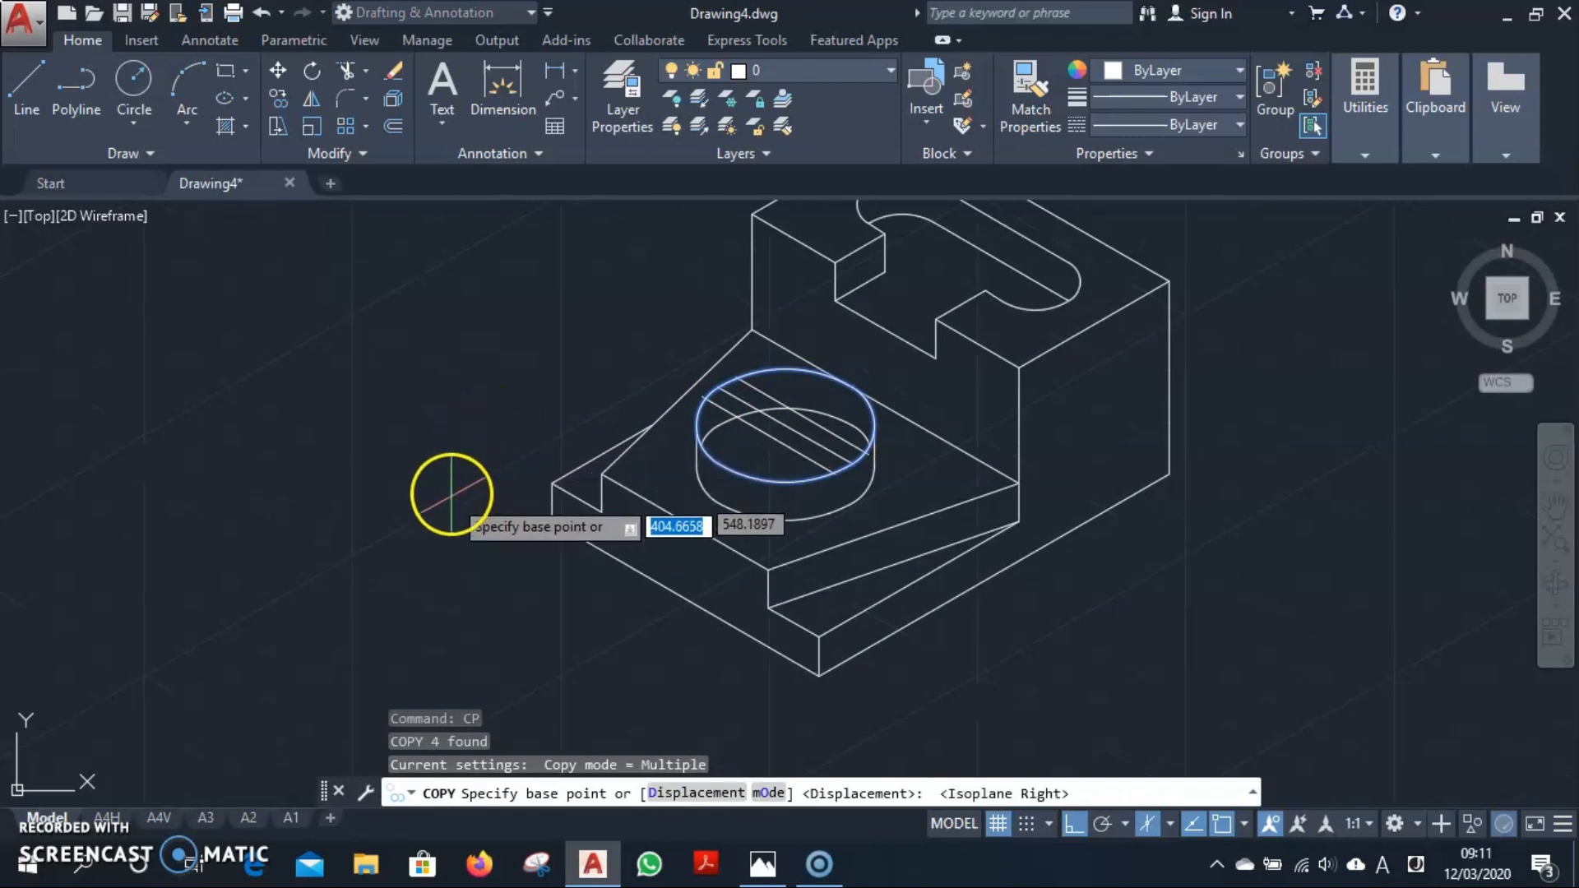
{"action": "left_click", "coordinate": [449, 500]}
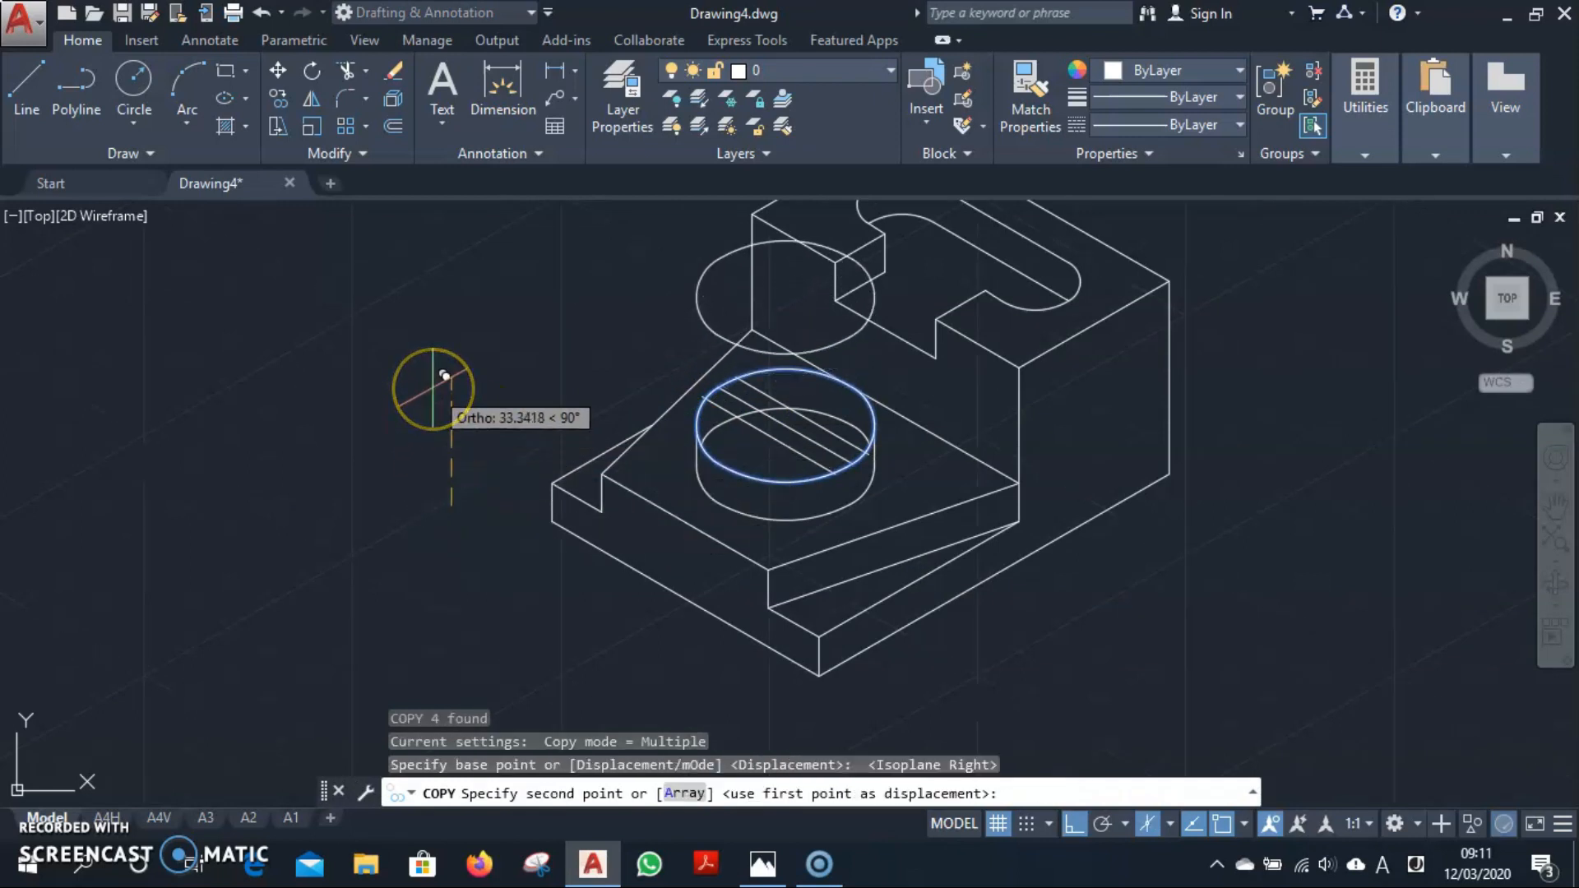
{"action": "type", "text": "5"}
{"action": "key", "text": "Return"}
{"action": "key", "text": "Escape"}
{"action": "scroll", "coordinate": [493, 413], "scroll_direction": "up", "scroll_amount": 3}
{"action": "scroll", "coordinate": [557, 522], "scroll_direction": "down", "scroll_amount": 3}
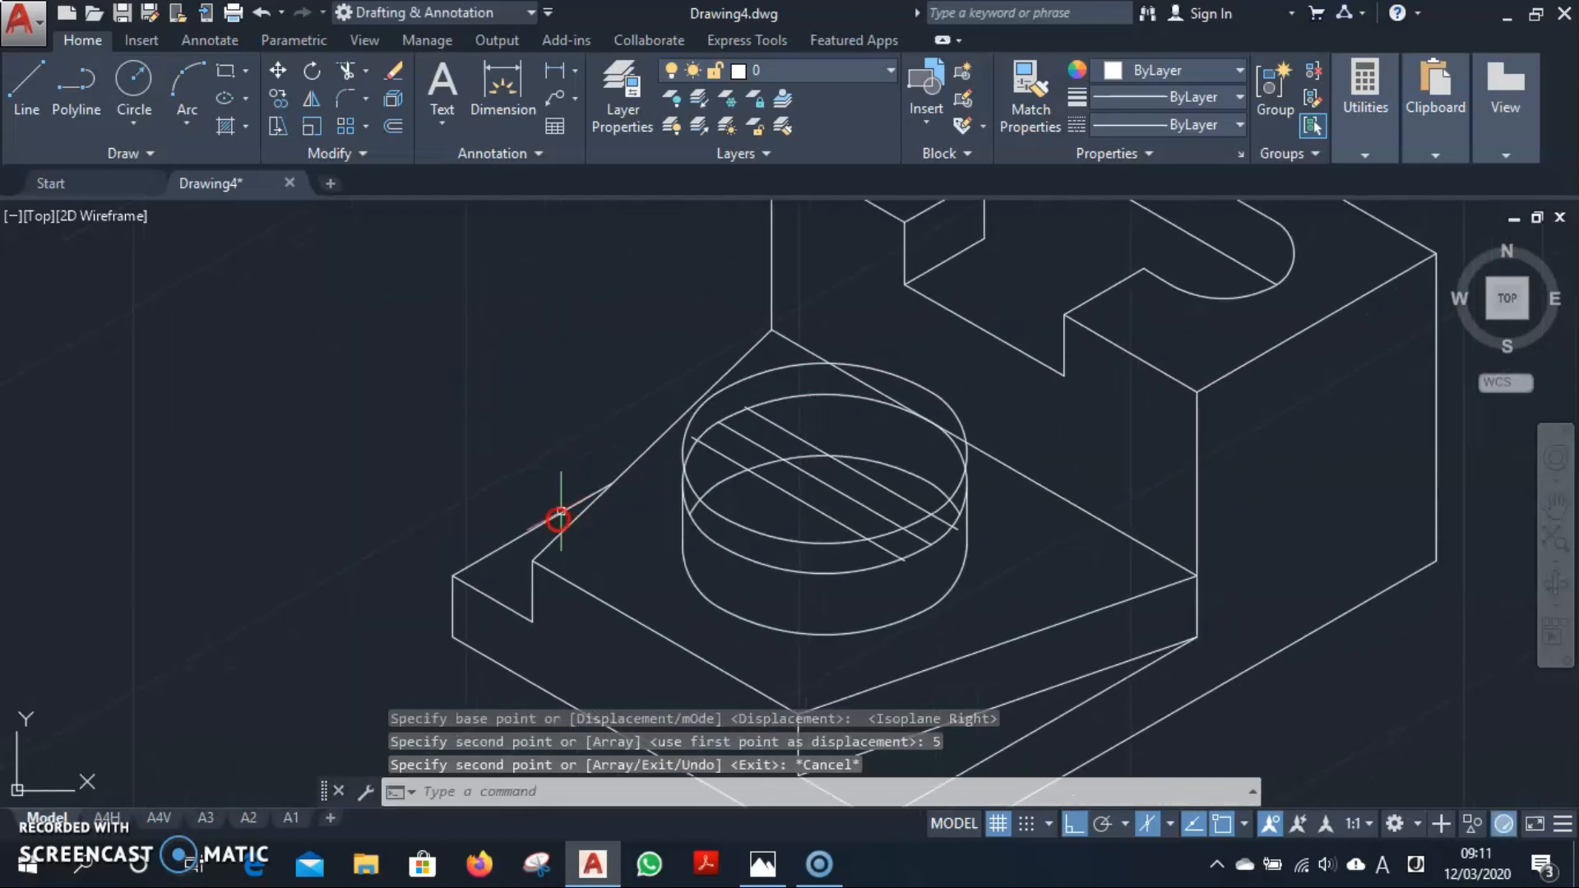
Draw a 5-unit vertical line from the front end of the front-left slot line up to the raised circle.
{"action": "scroll", "coordinate": [729, 373], "scroll_direction": "up", "scroll_amount": 4}
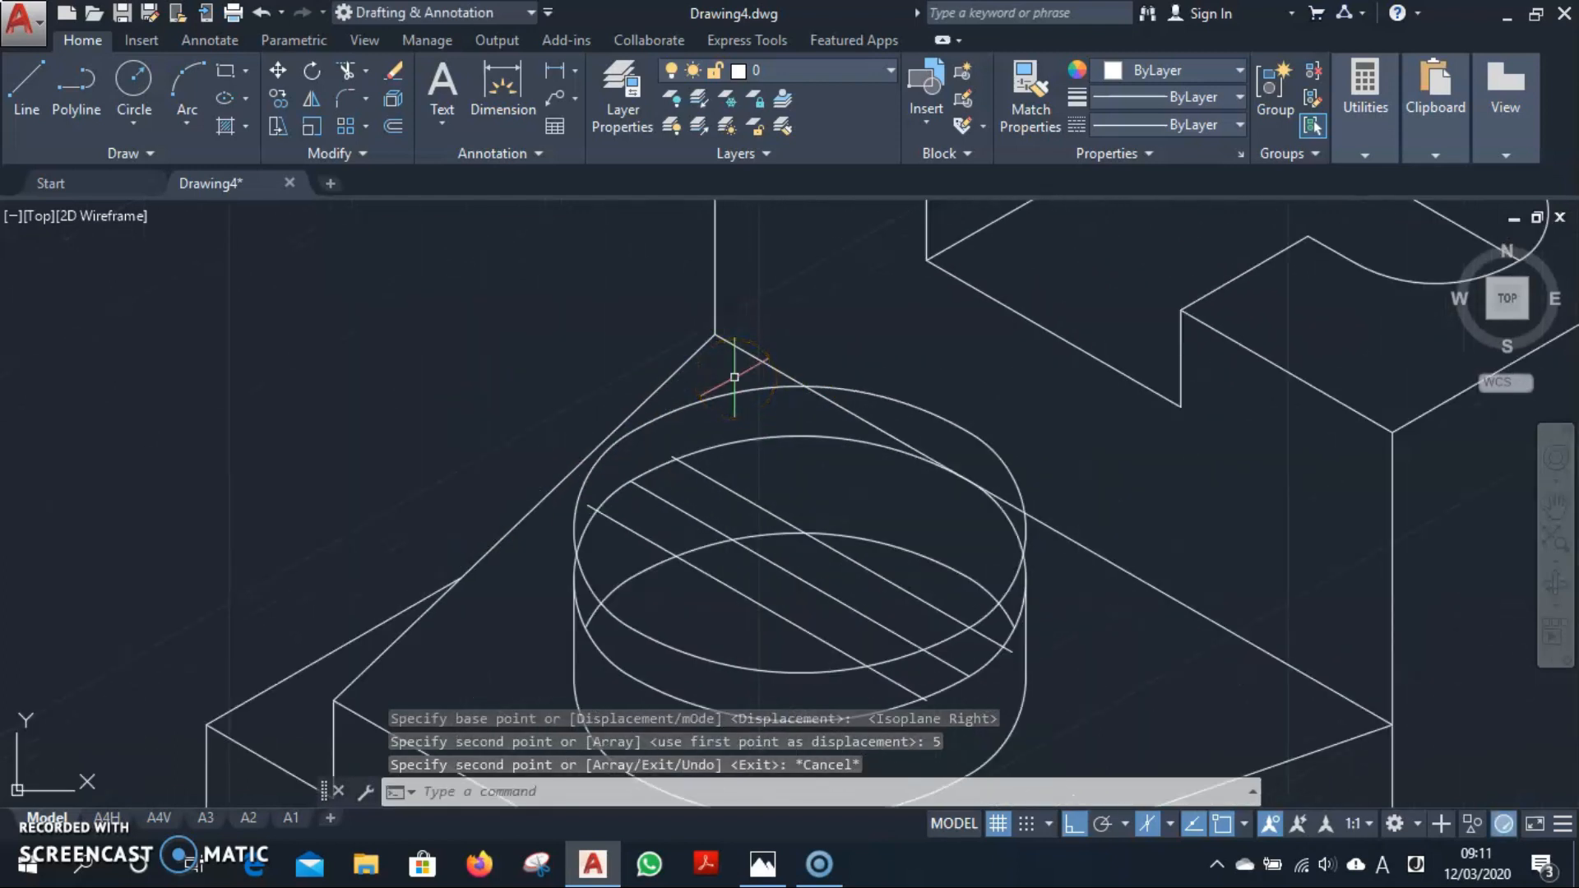
{"action": "type", "text": "l"}
{"action": "key", "text": "Return"}
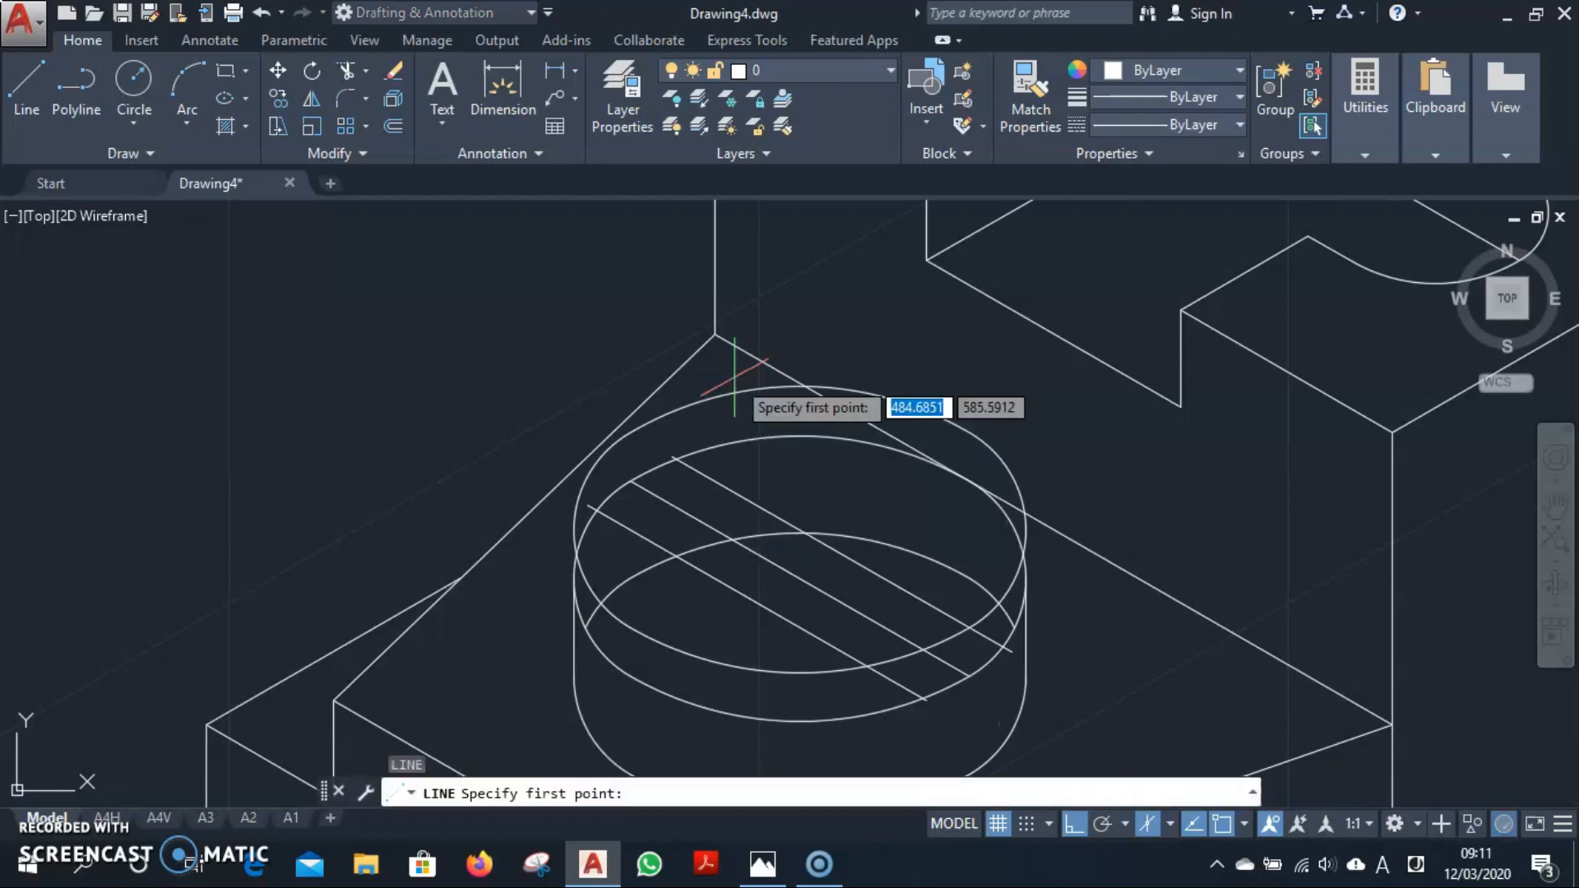
{"action": "scroll", "coordinate": [864, 683], "scroll_direction": "up", "scroll_amount": 2}
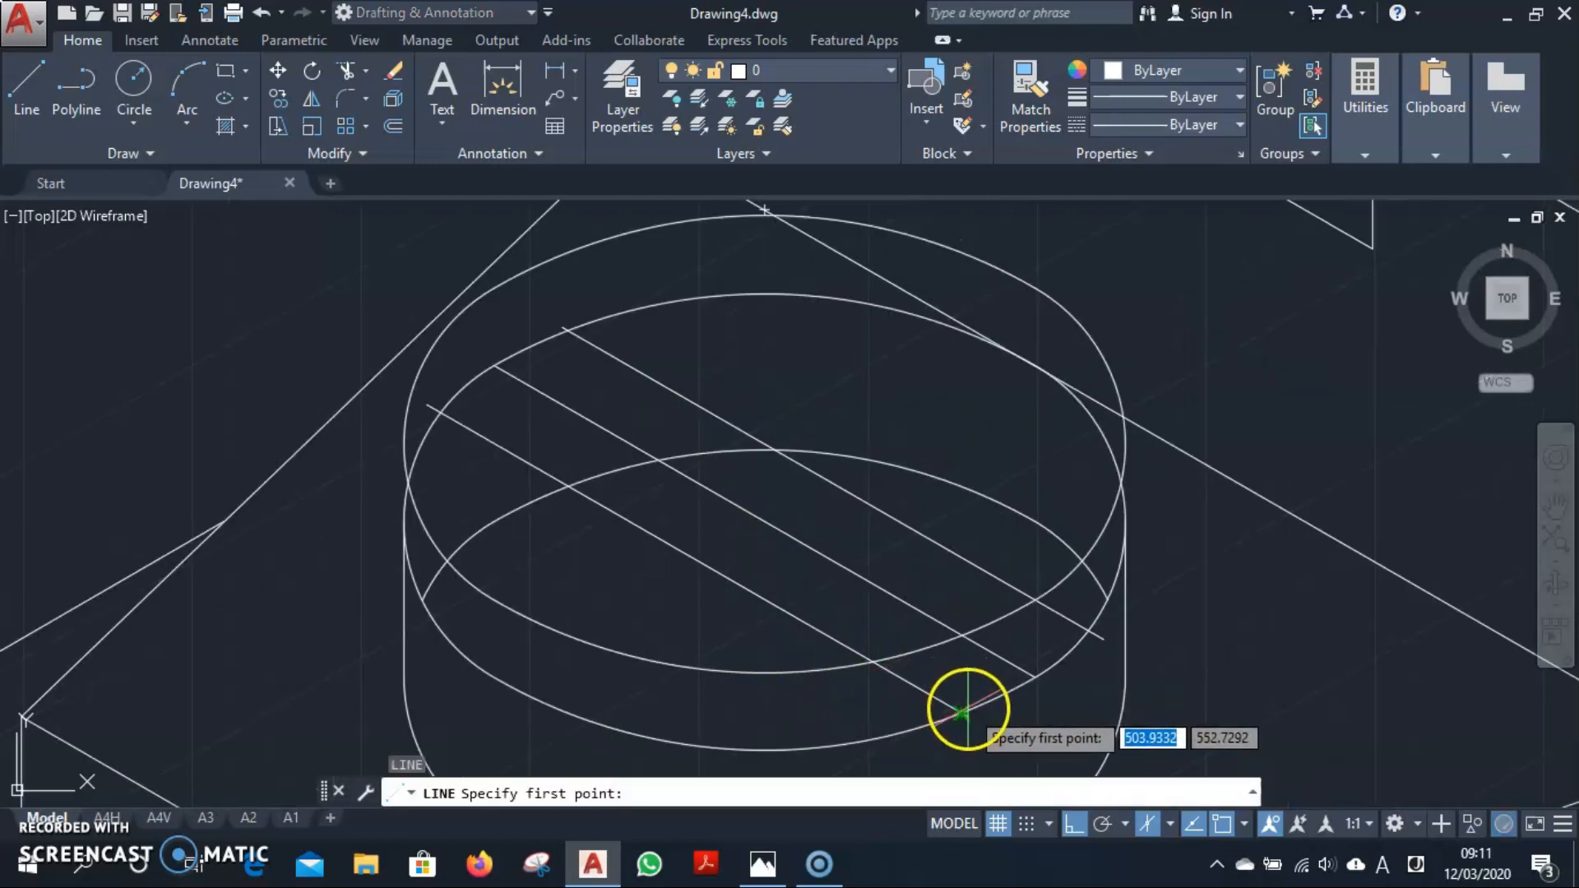
{"action": "left_click", "coordinate": [960, 714]}
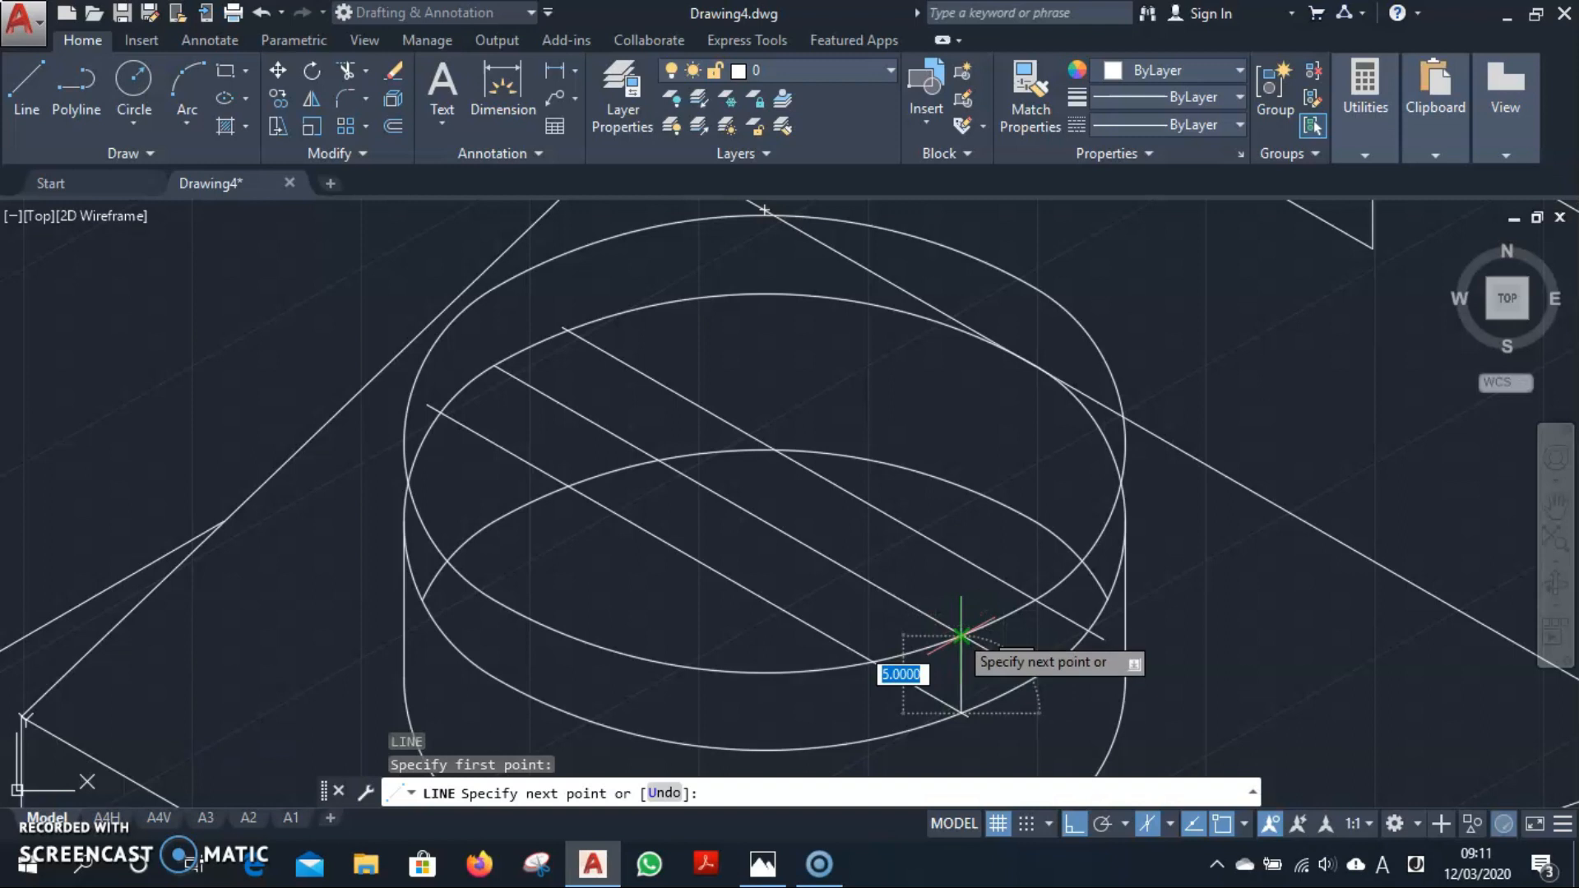
{"action": "key", "text": "Escape"}
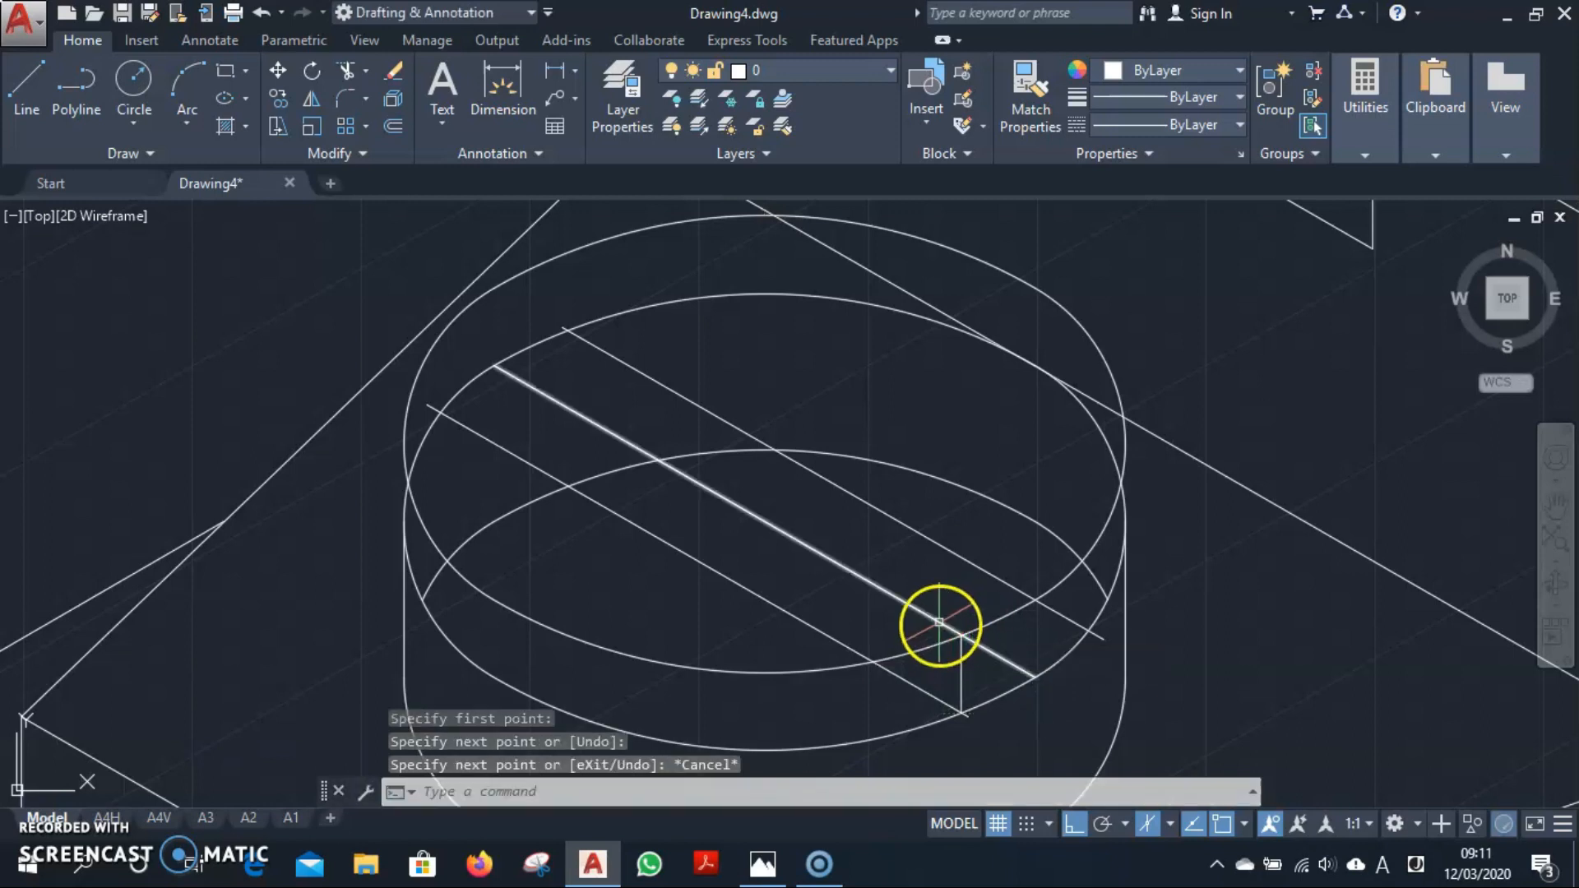
Draw a vertical line from the rear end of the front-left slot line up past the raised circle.
{"action": "scroll", "coordinate": [780, 534], "scroll_direction": "down", "scroll_amount": 2}
{"action": "scroll", "coordinate": [652, 484], "scroll_direction": "up", "scroll_amount": 2}
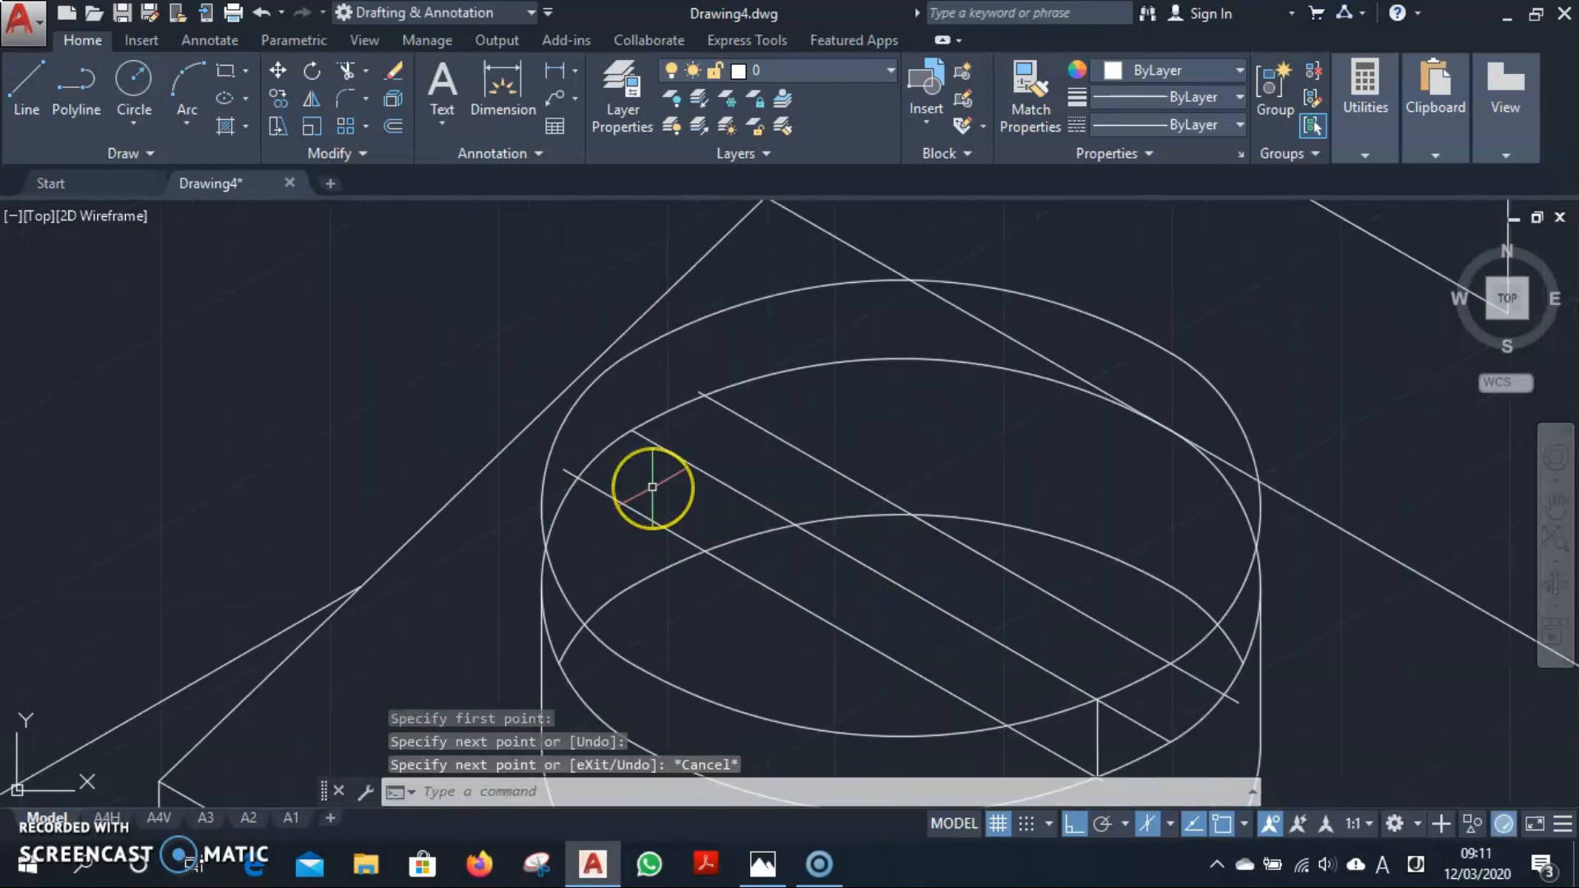
{"action": "type", "text": "l"}
{"action": "key", "text": "Return"}
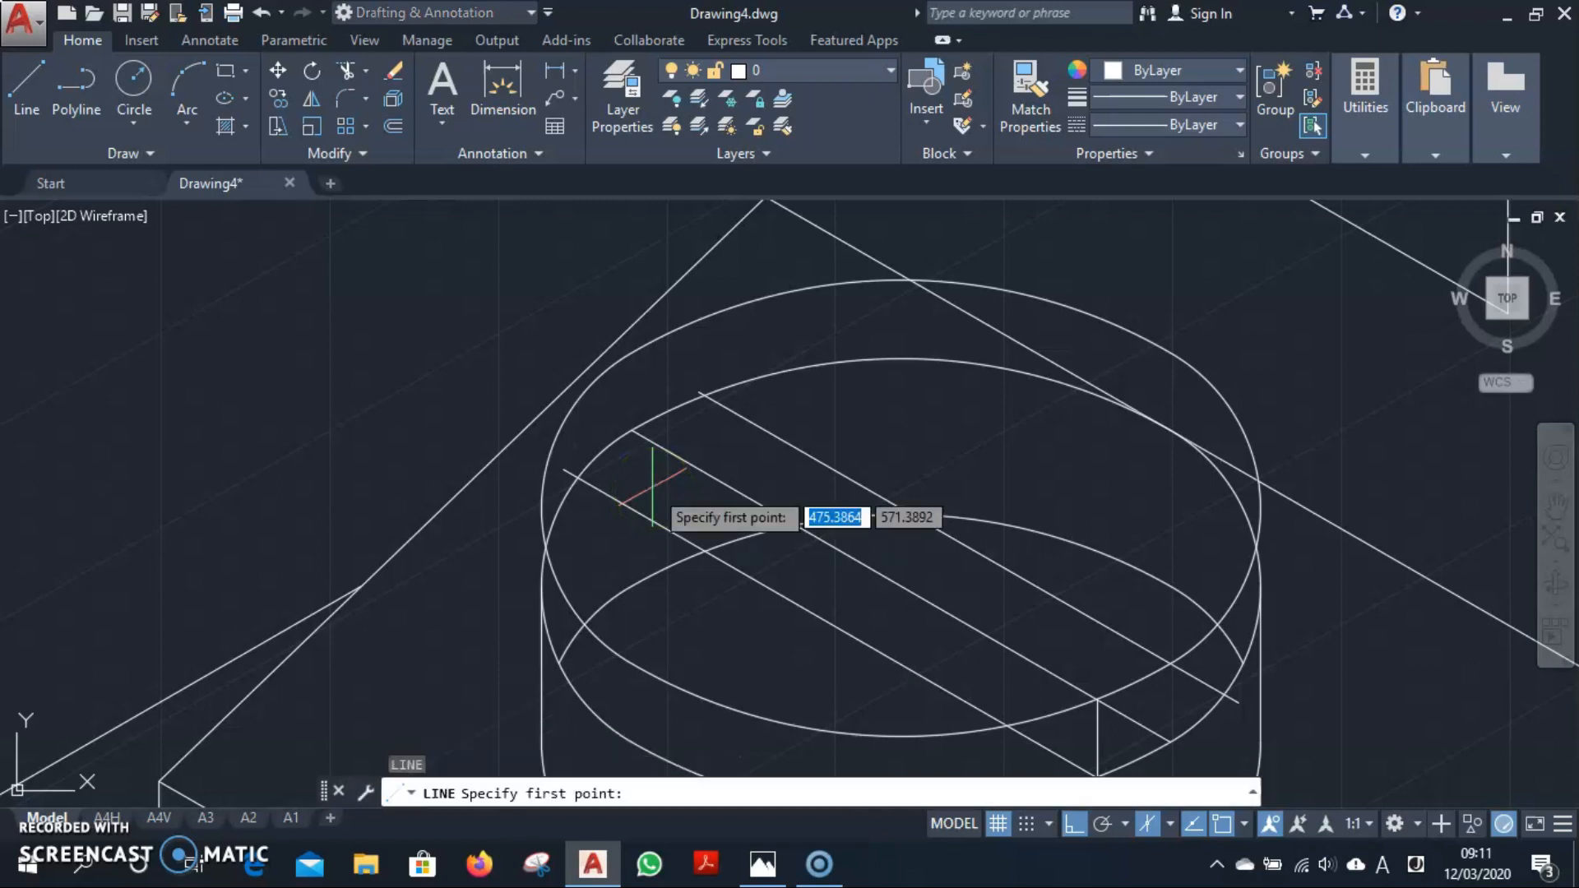
{"action": "left_click", "coordinate": [578, 477]}
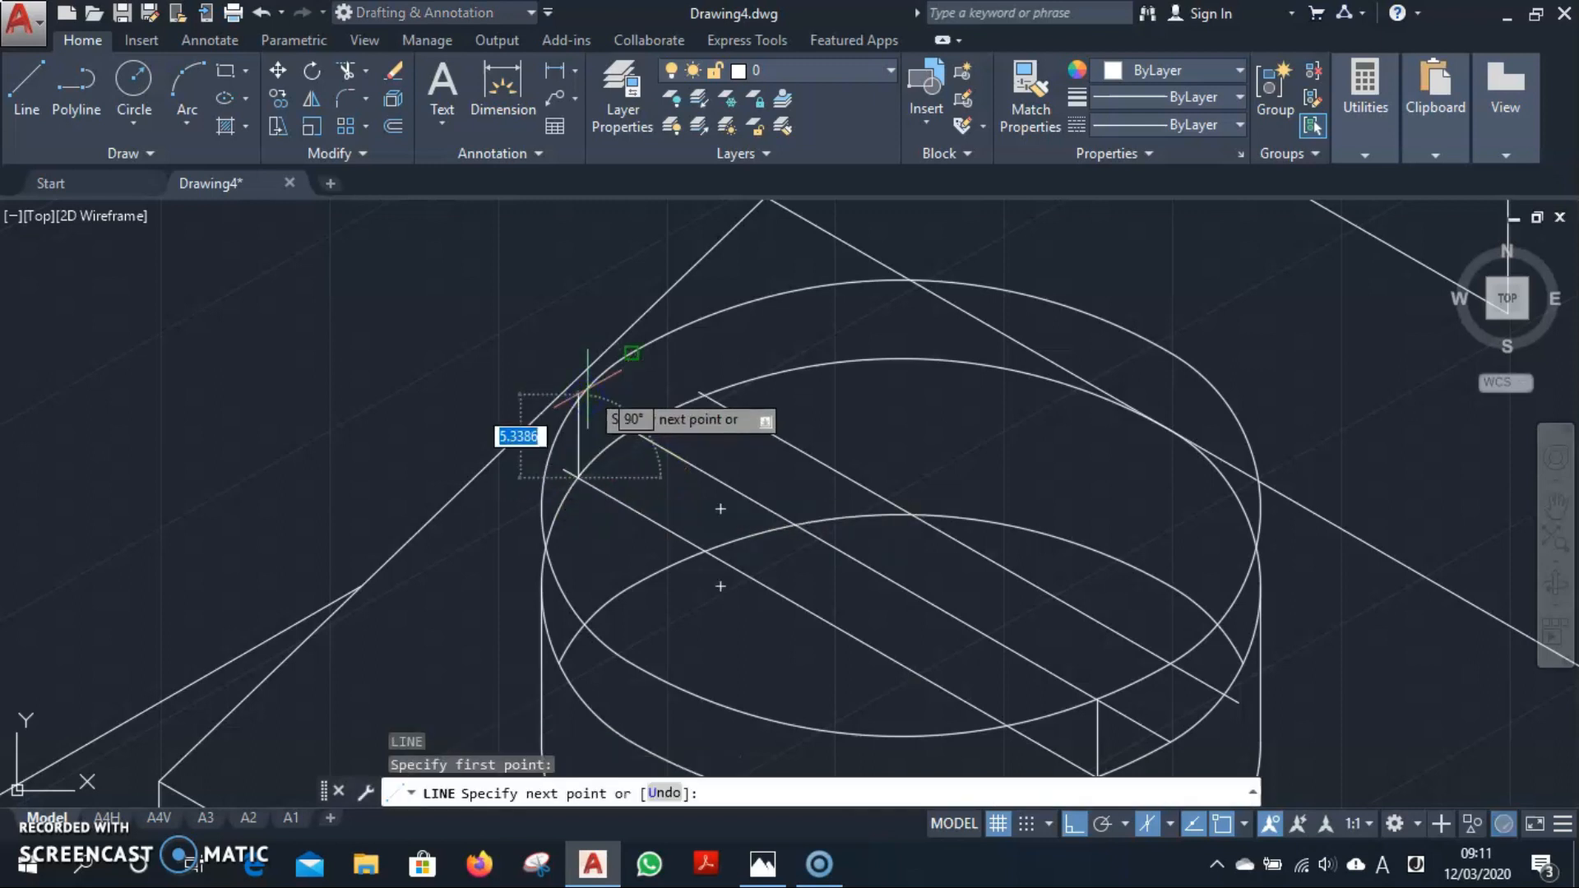
{"action": "left_click", "coordinate": [551, 296]}
{"action": "key", "text": "Escape"}
{"action": "scroll", "coordinate": [549, 292], "scroll_direction": "up", "scroll_amount": 1}
{"action": "scroll", "coordinate": [551, 294], "scroll_direction": "down", "scroll_amount": 1}
{"action": "scroll", "coordinate": [551, 294], "scroll_direction": "down", "scroll_amount": 2}
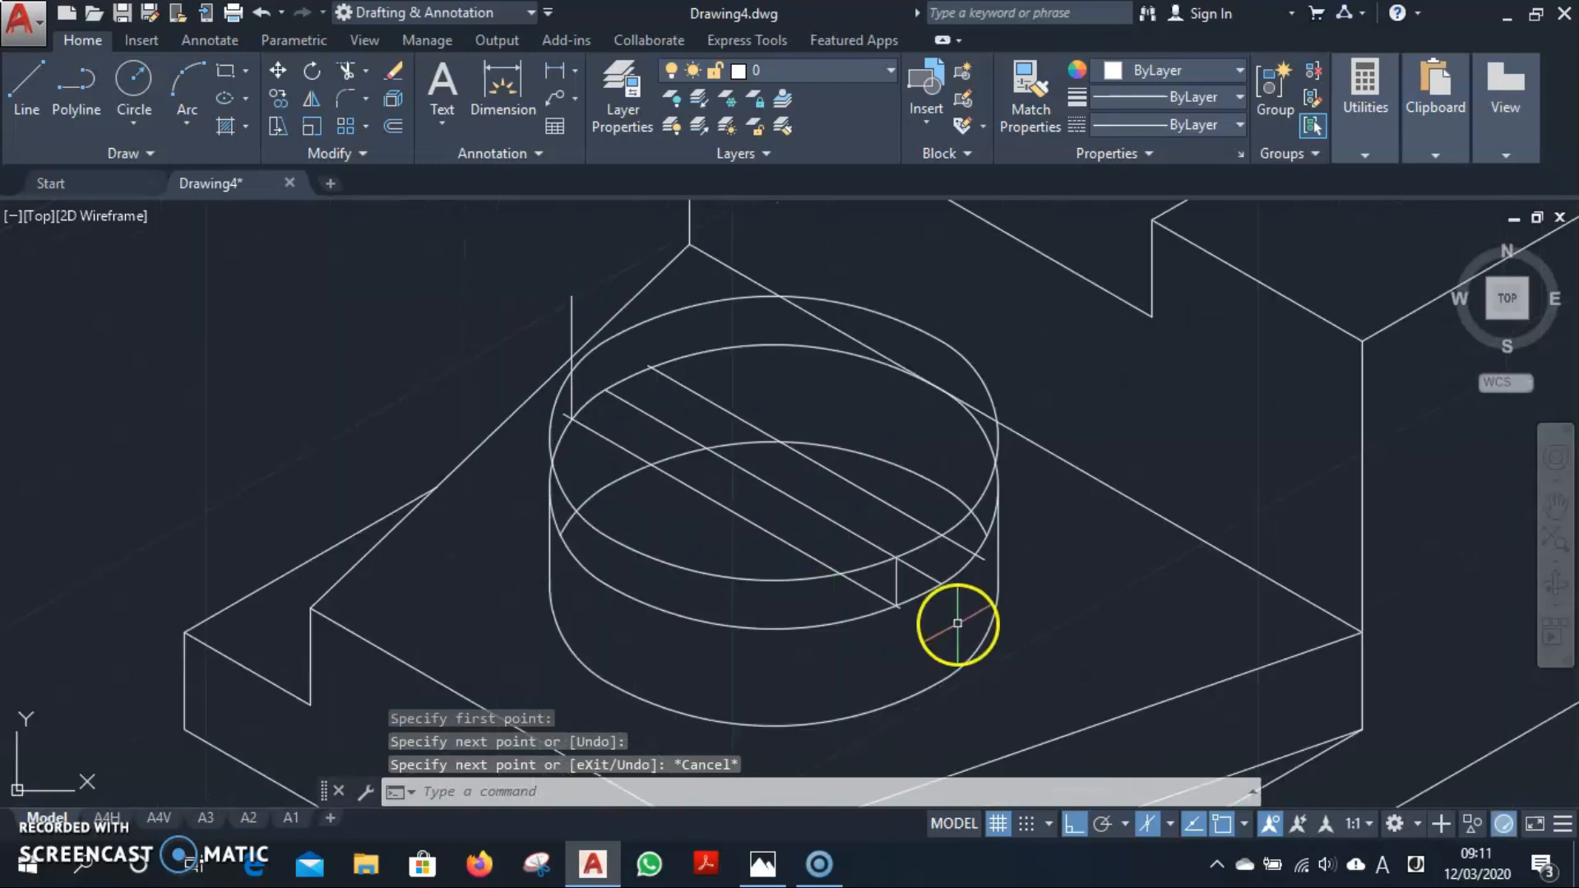
Delete the middle centre line and draw a slot edge on the raised circle between its crossings with the two verticals.
{"action": "left_click", "coordinate": [874, 543]}
{"action": "key", "text": "Delete"}
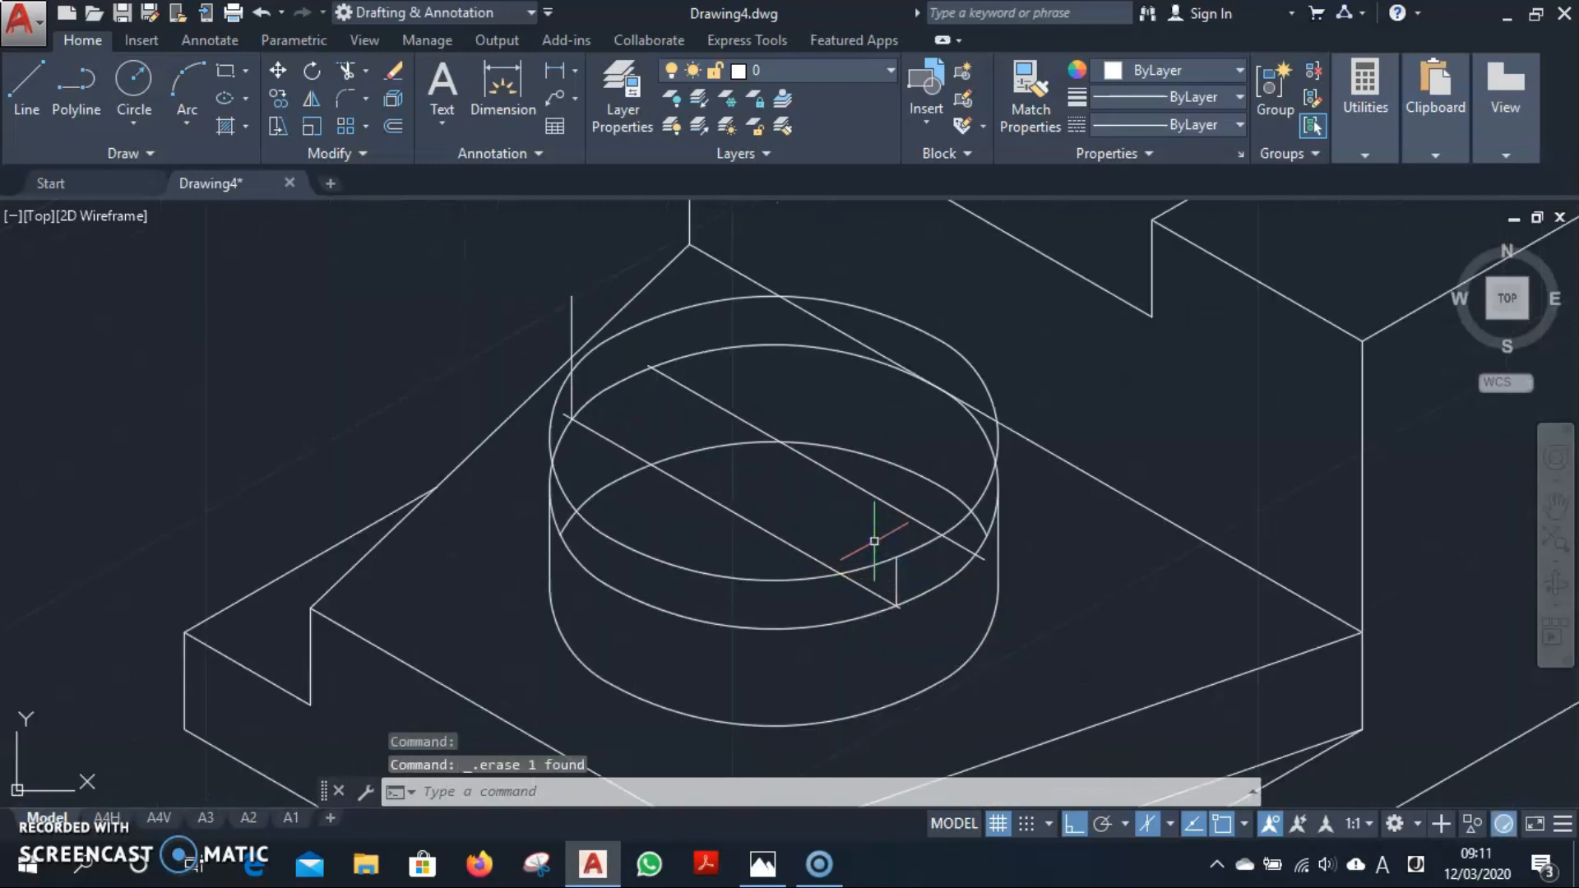
{"action": "type", "text": "l"}
{"action": "key", "text": "Return"}
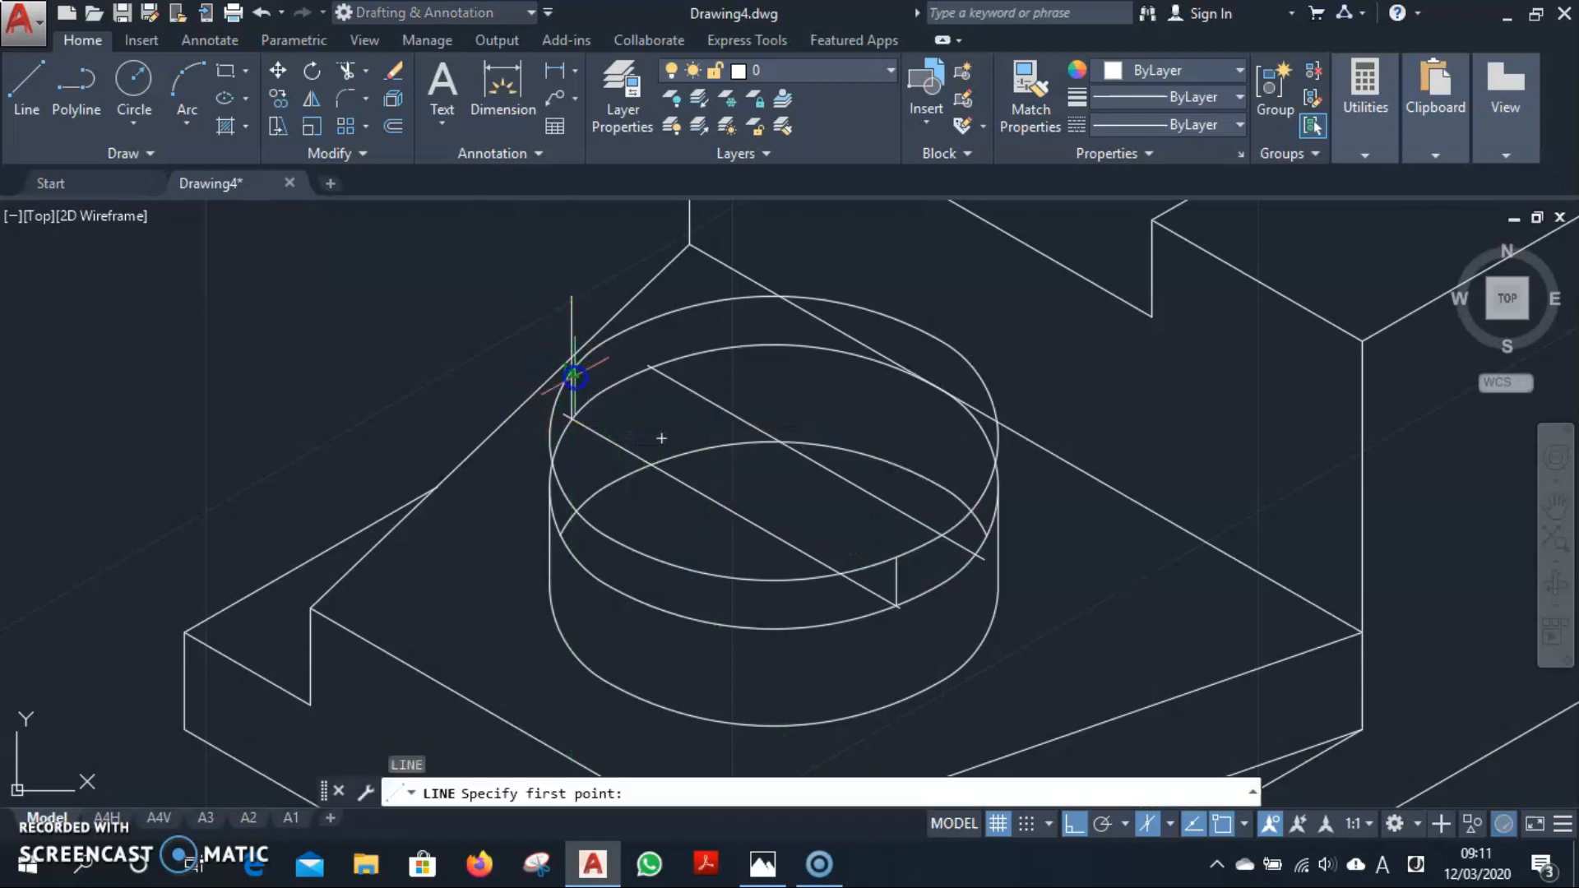
{"action": "left_click", "coordinate": [572, 370]}
{"action": "left_click", "coordinate": [895, 559]}
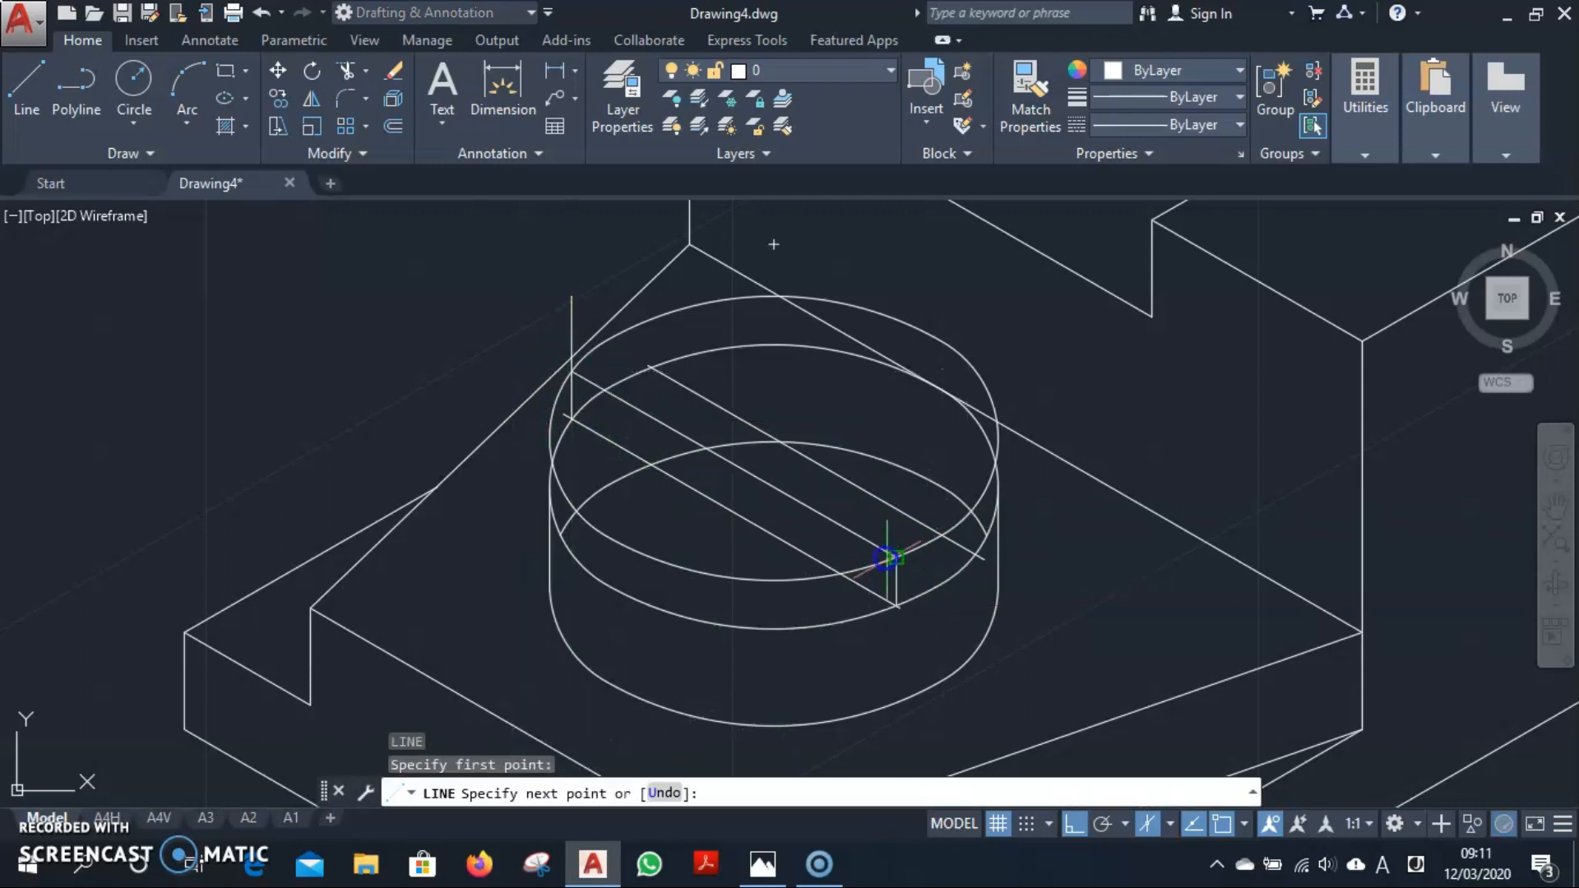
{"action": "key", "text": "Escape"}
Copy the raised circle's slot edge 10 units along the 30° isometric direction to form the opposite edge.
{"action": "left_click", "coordinate": [803, 503]}
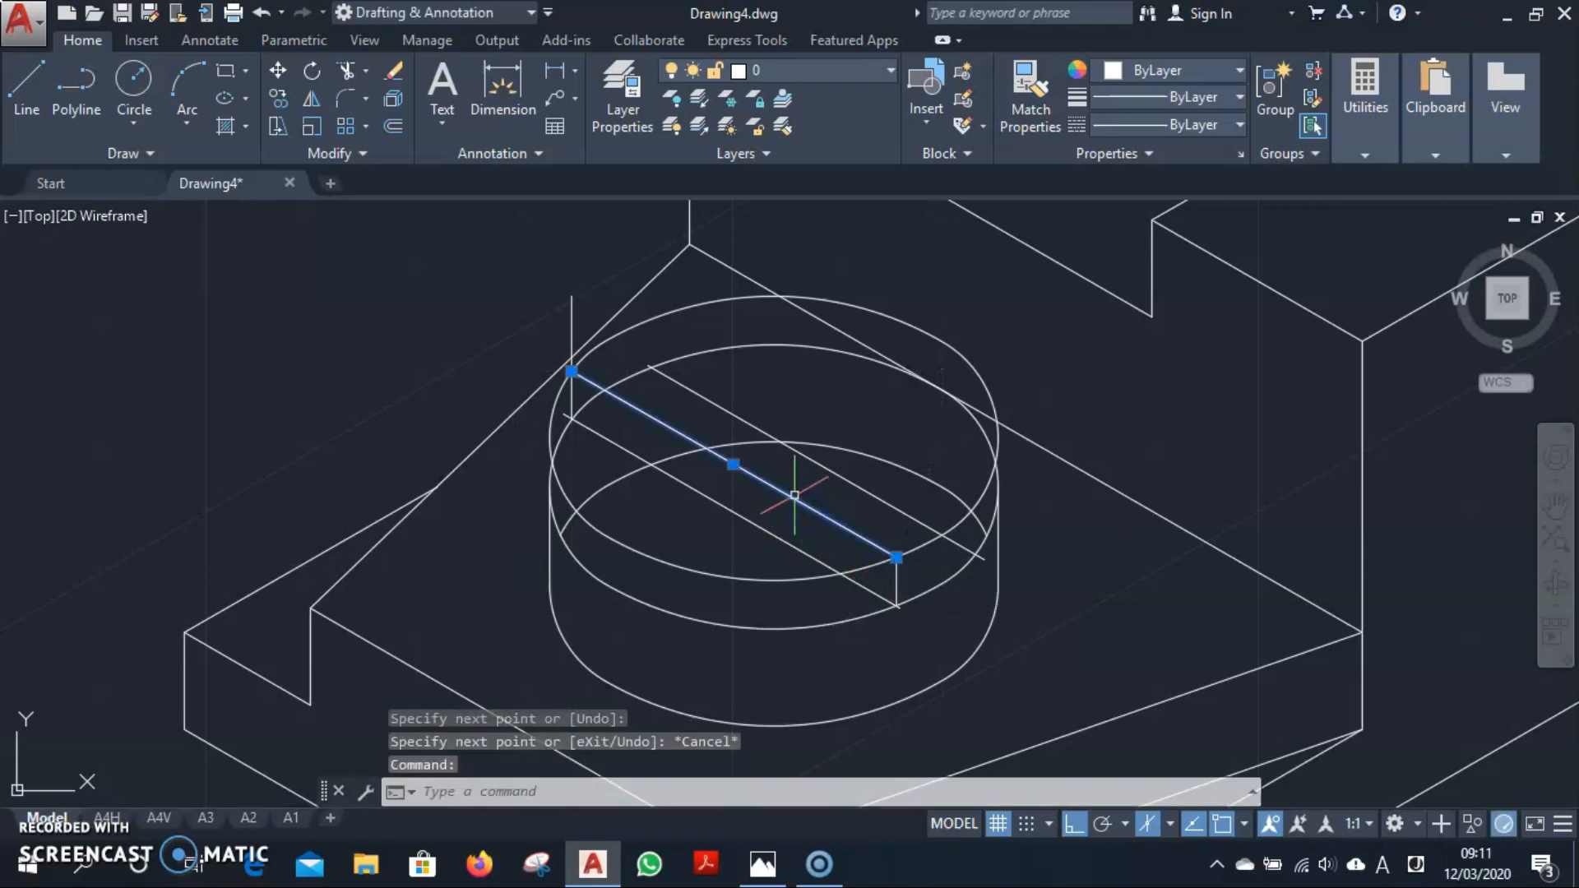
{"action": "type", "text": "cp"}
{"action": "key", "text": "Return"}
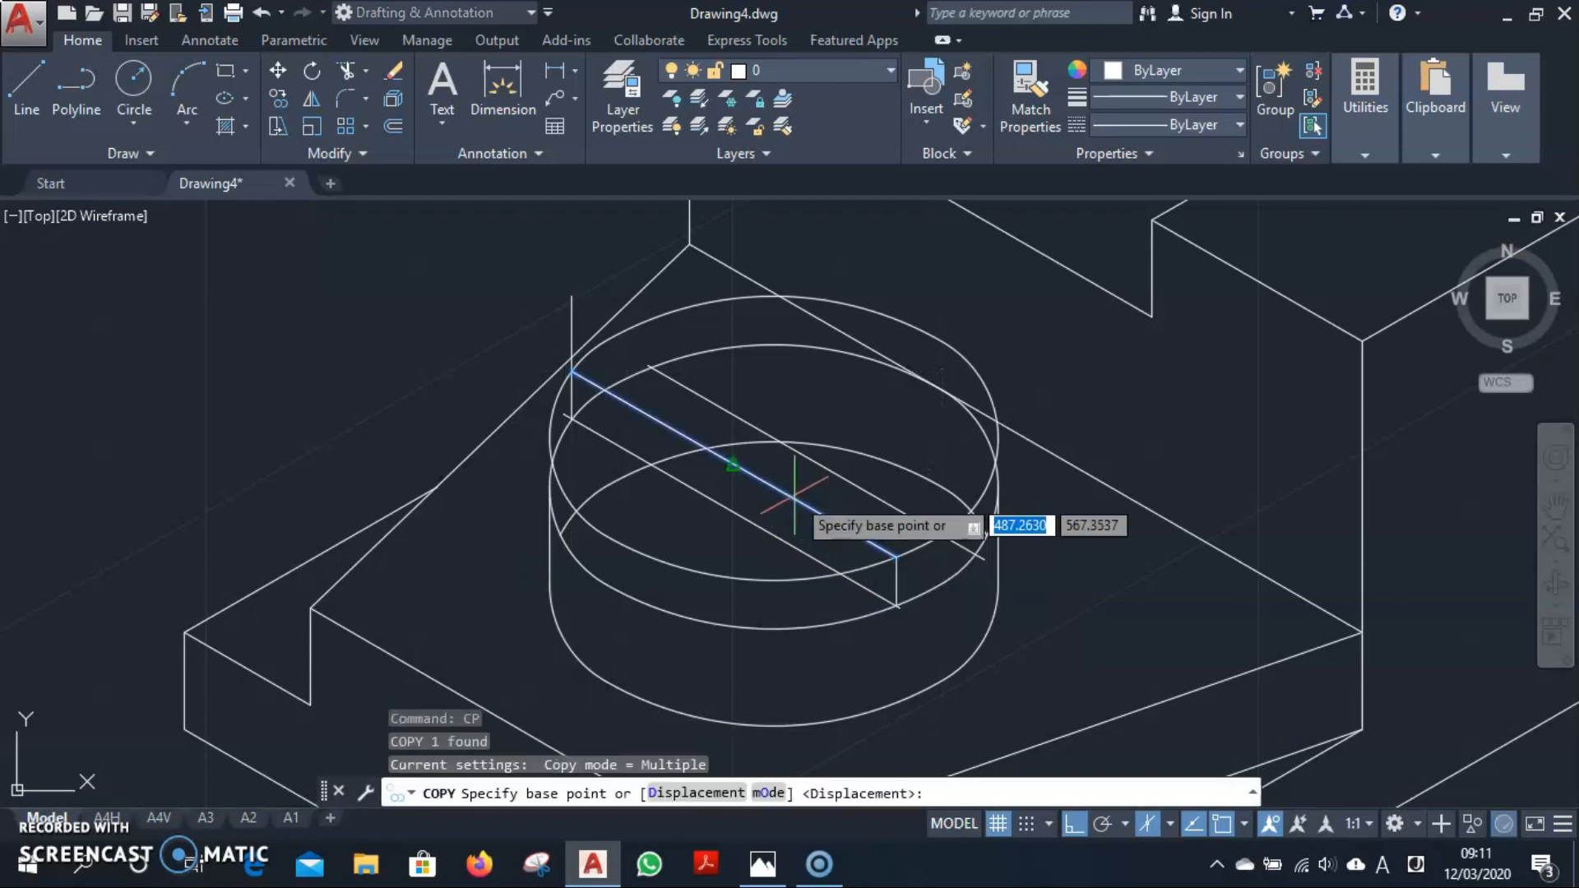
{"action": "scroll", "coordinate": [794, 493], "scroll_direction": "down", "scroll_amount": 4}
{"action": "left_click", "coordinate": [279, 460]}
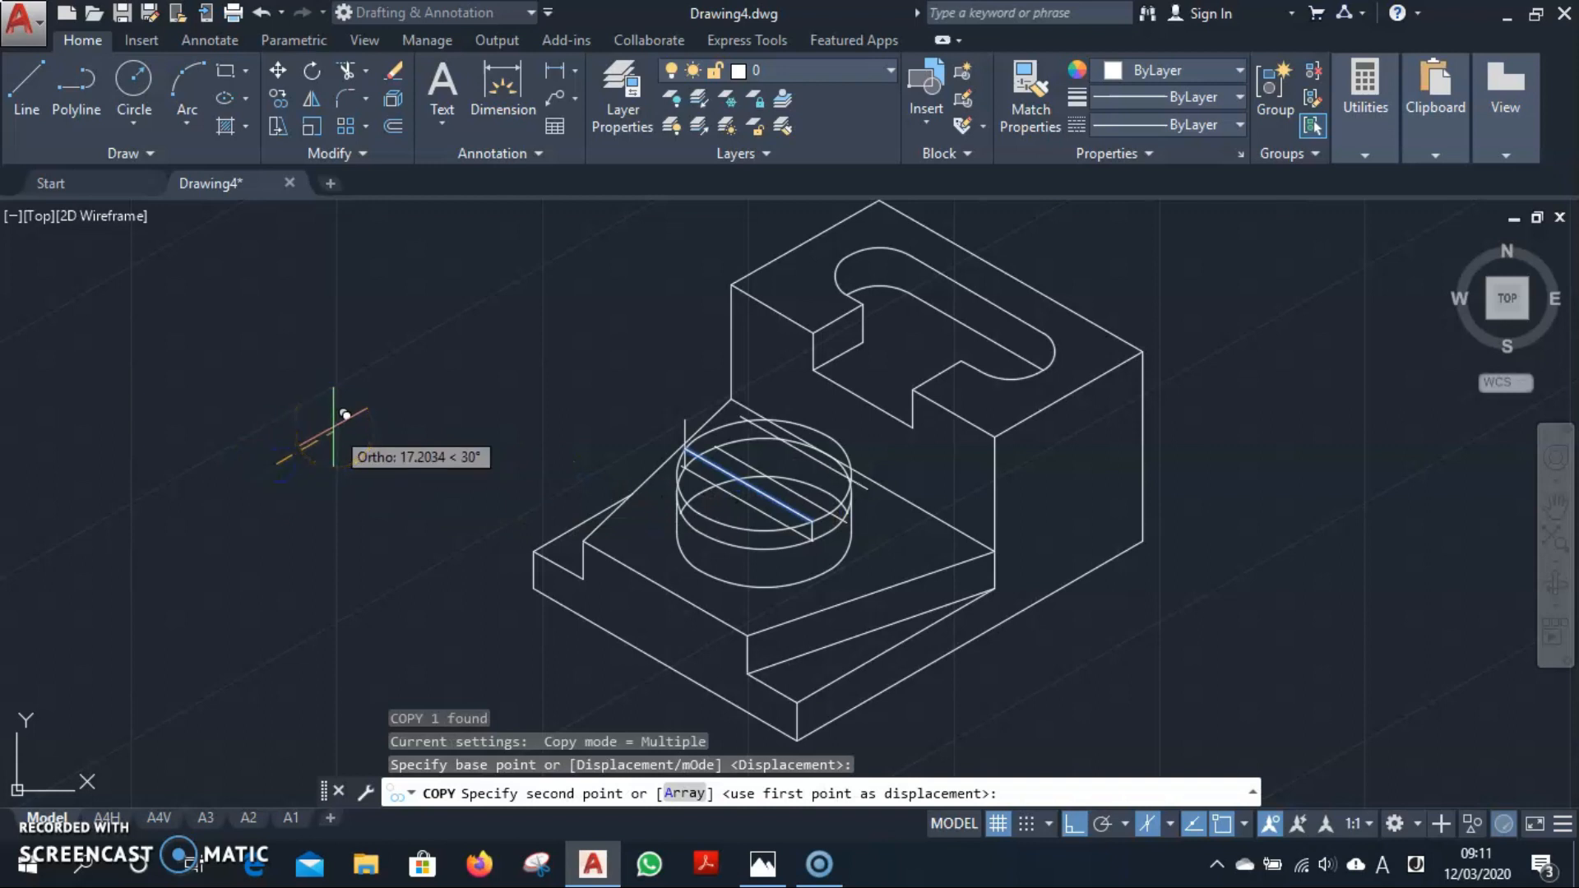
{"action": "type", "text": "10"}
{"action": "key", "text": "Return"}
{"action": "key", "text": "Escape"}
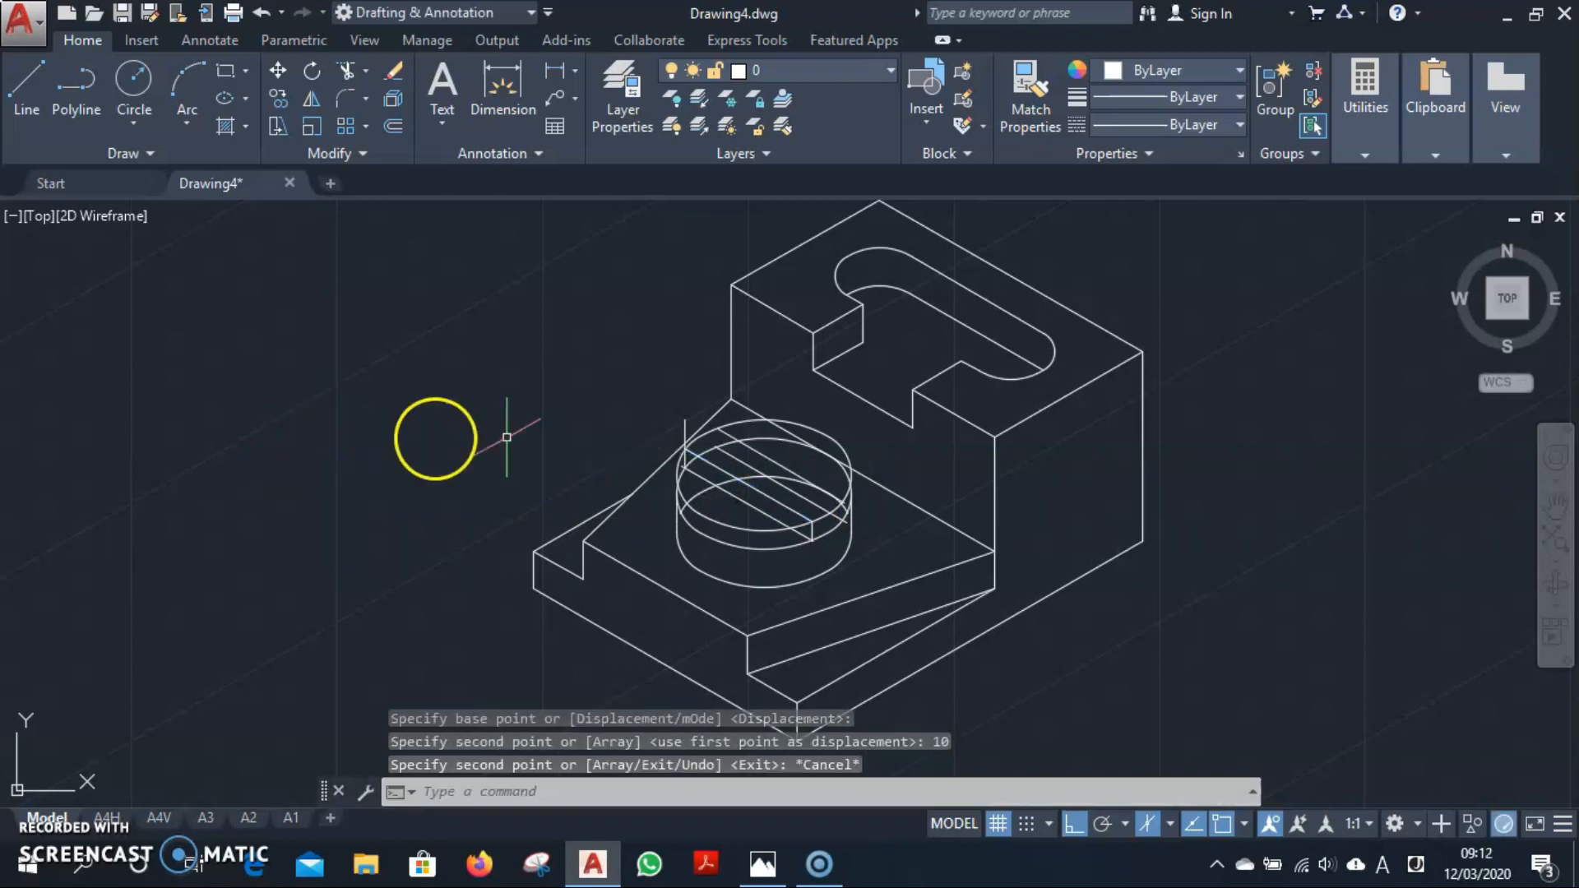
{"action": "scroll", "coordinate": [433, 431], "scroll_direction": "down", "scroll_amount": 2}
{"action": "scroll", "coordinate": [638, 421], "scroll_direction": "up", "scroll_amount": 2}
{"action": "scroll", "coordinate": [570, 462], "scroll_direction": "up", "scroll_amount": 2}
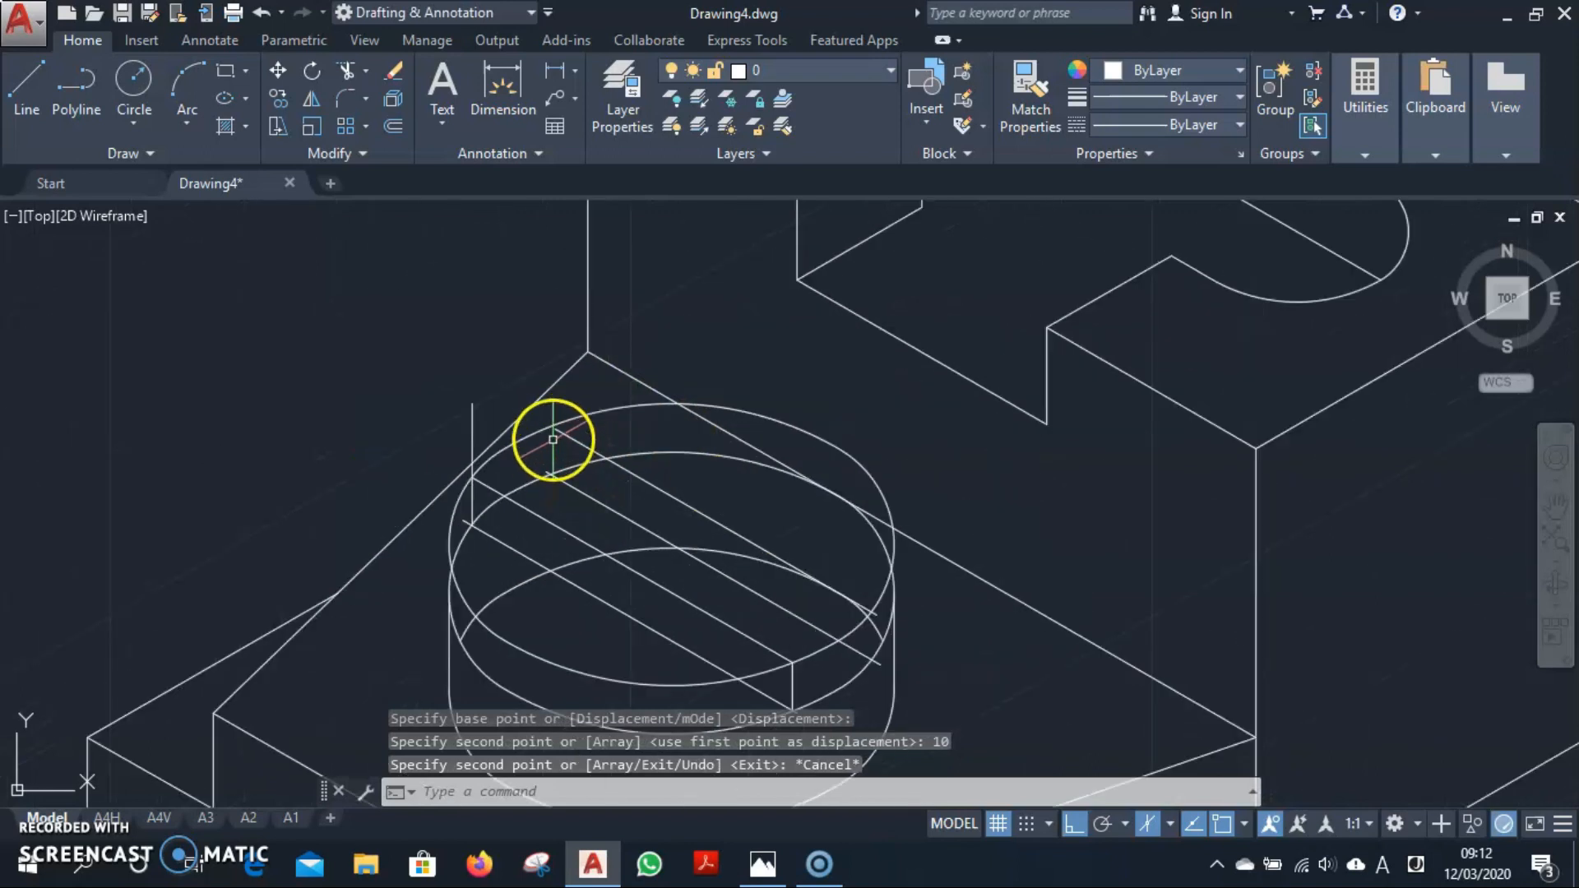
{"action": "left_click", "coordinate": [598, 414]}
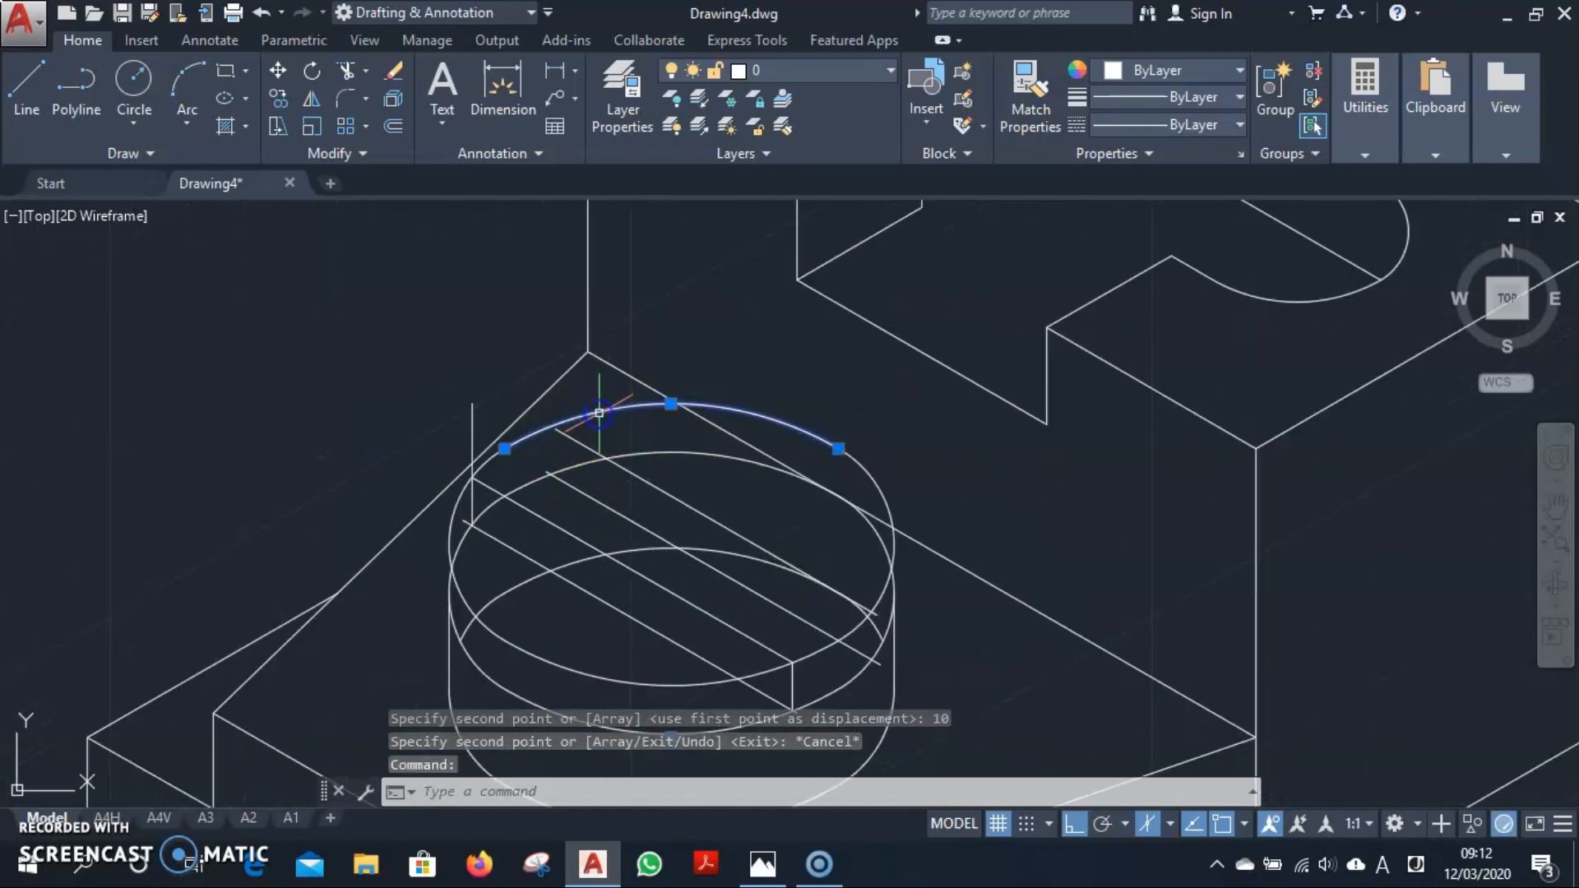
{"action": "type", "text": "es"}
{"action": "key", "text": "BackSpace"}
{"action": "type", "text": "x"}
{"action": "key", "text": "Return"}
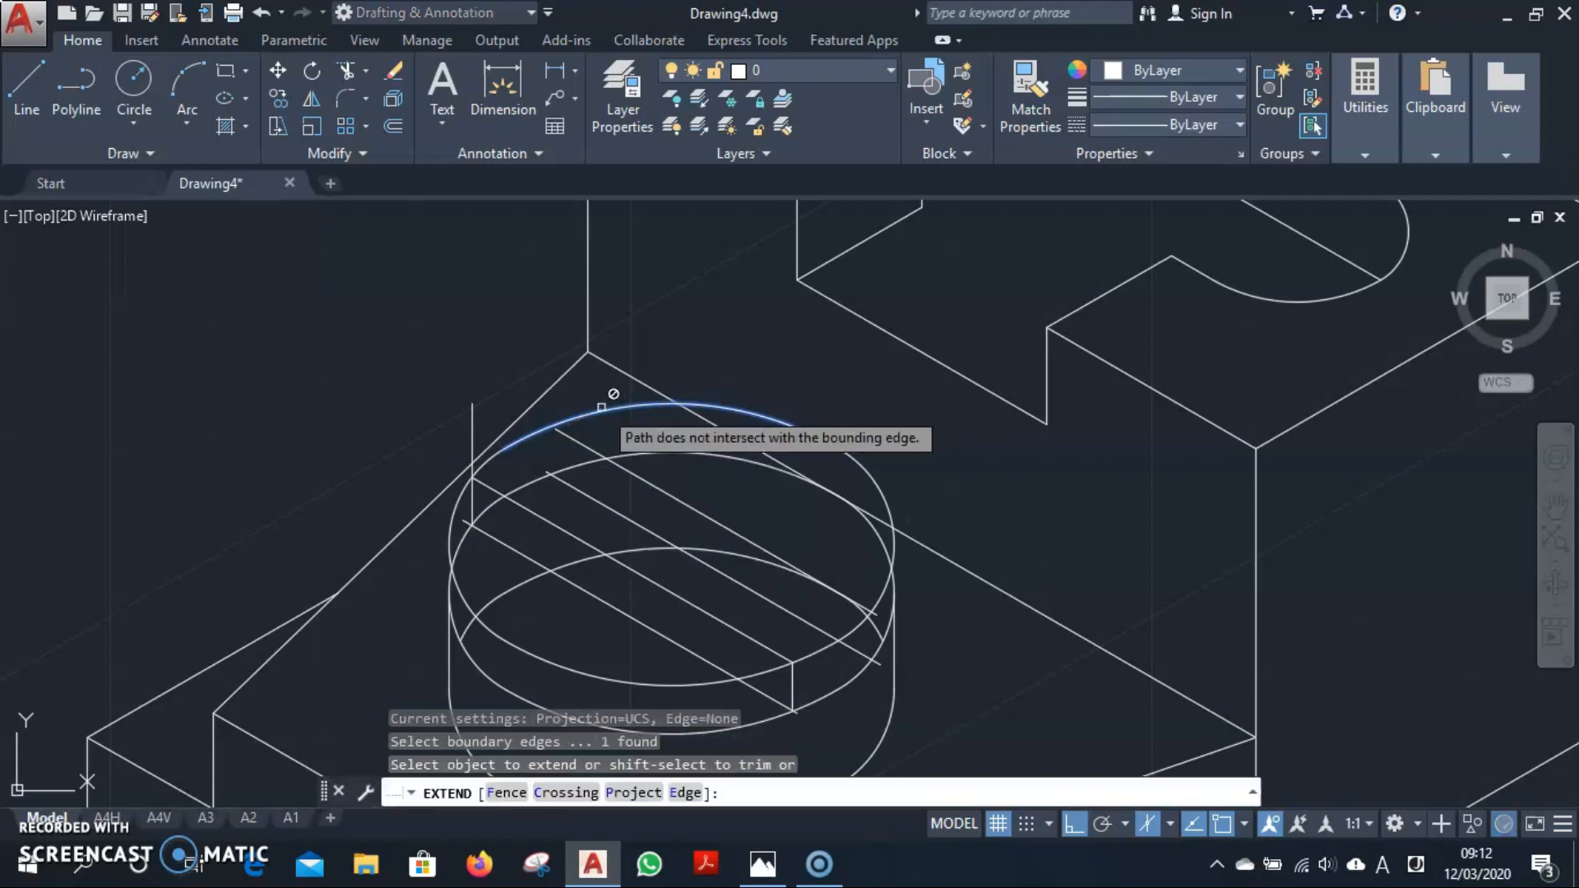
{"action": "key", "text": "Escape"}
Extend the copied edge on the raised circle to meet the circle's rear arc.
{"action": "left_click", "coordinate": [601, 412]}
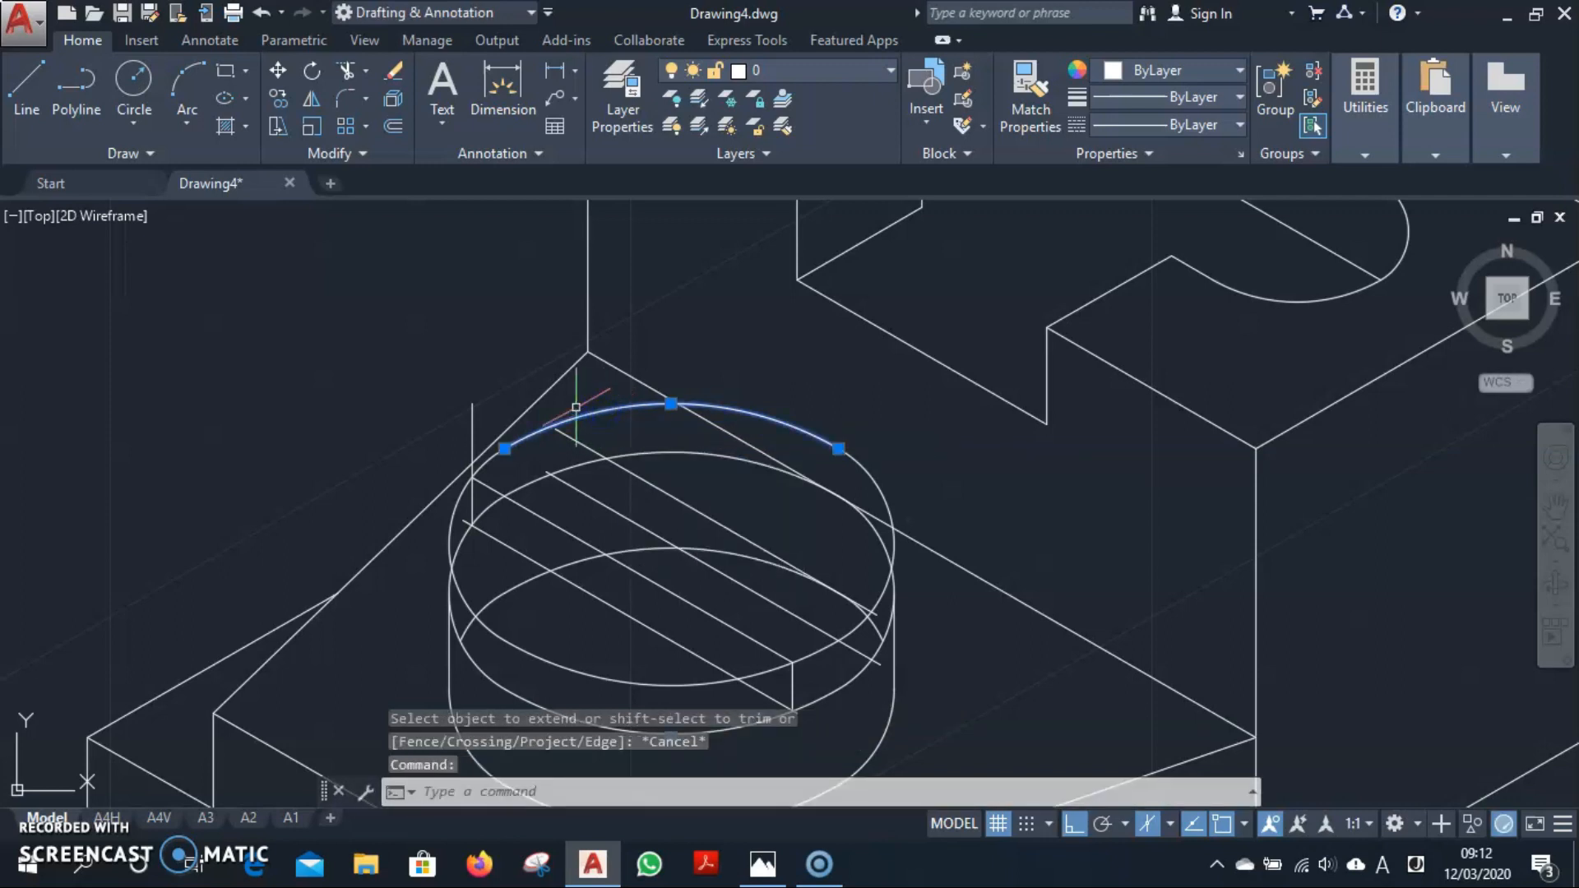
{"action": "type", "text": "ex"}
{"action": "key", "text": "Return"}
{"action": "left_click", "coordinate": [564, 426]}
{"action": "left_click", "coordinate": [797, 579]}
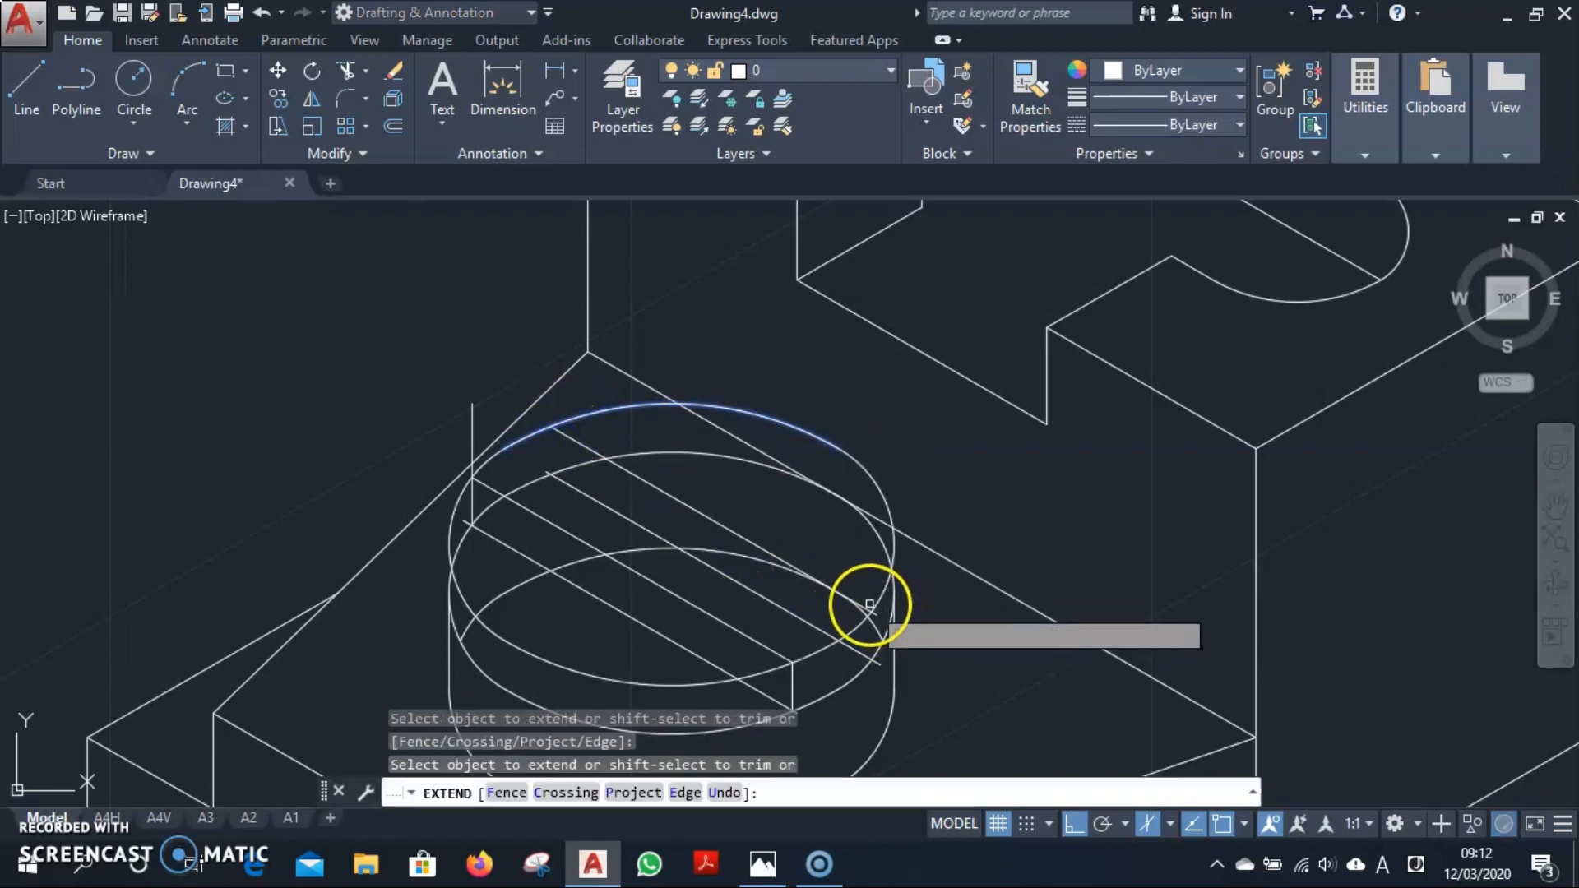
{"action": "left_click", "coordinate": [868, 604]}
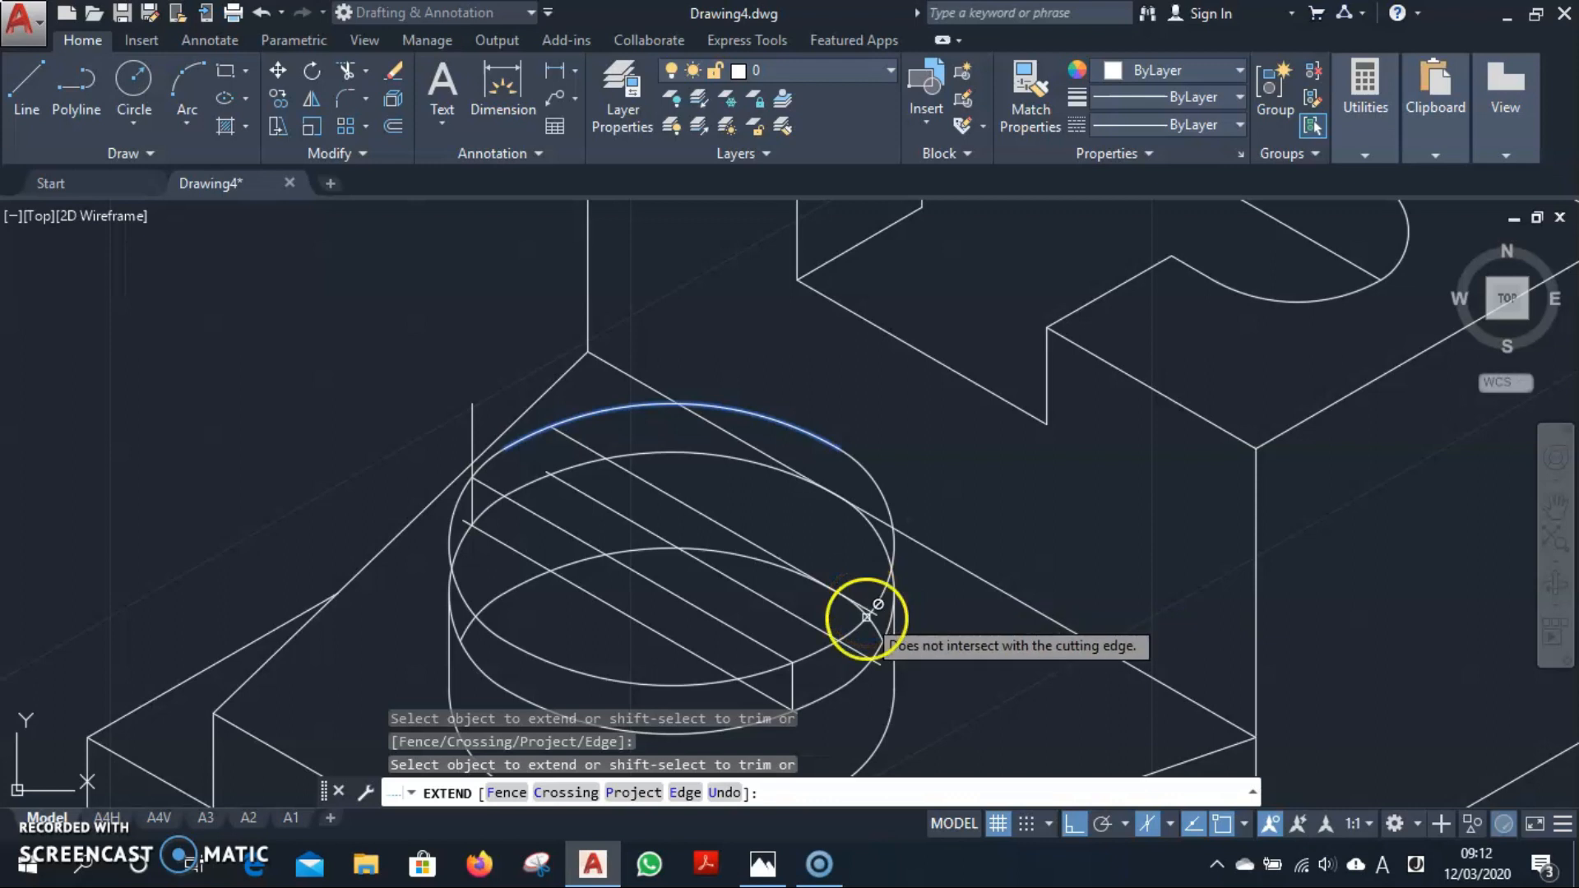
{"action": "left_click", "coordinate": [883, 615]}
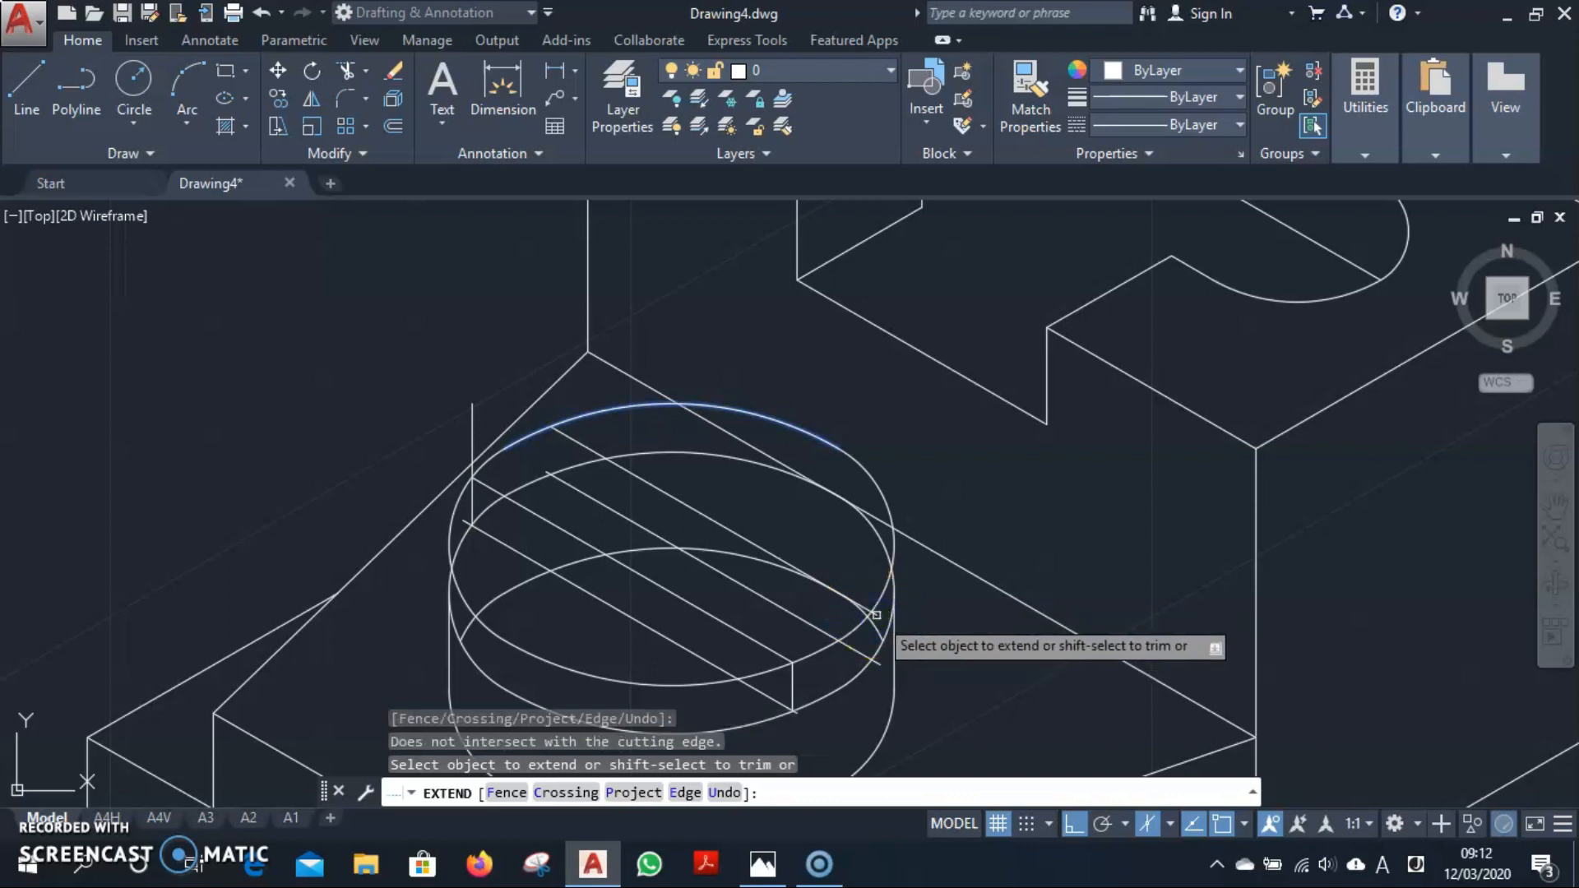
{"action": "key", "text": "Escape"}
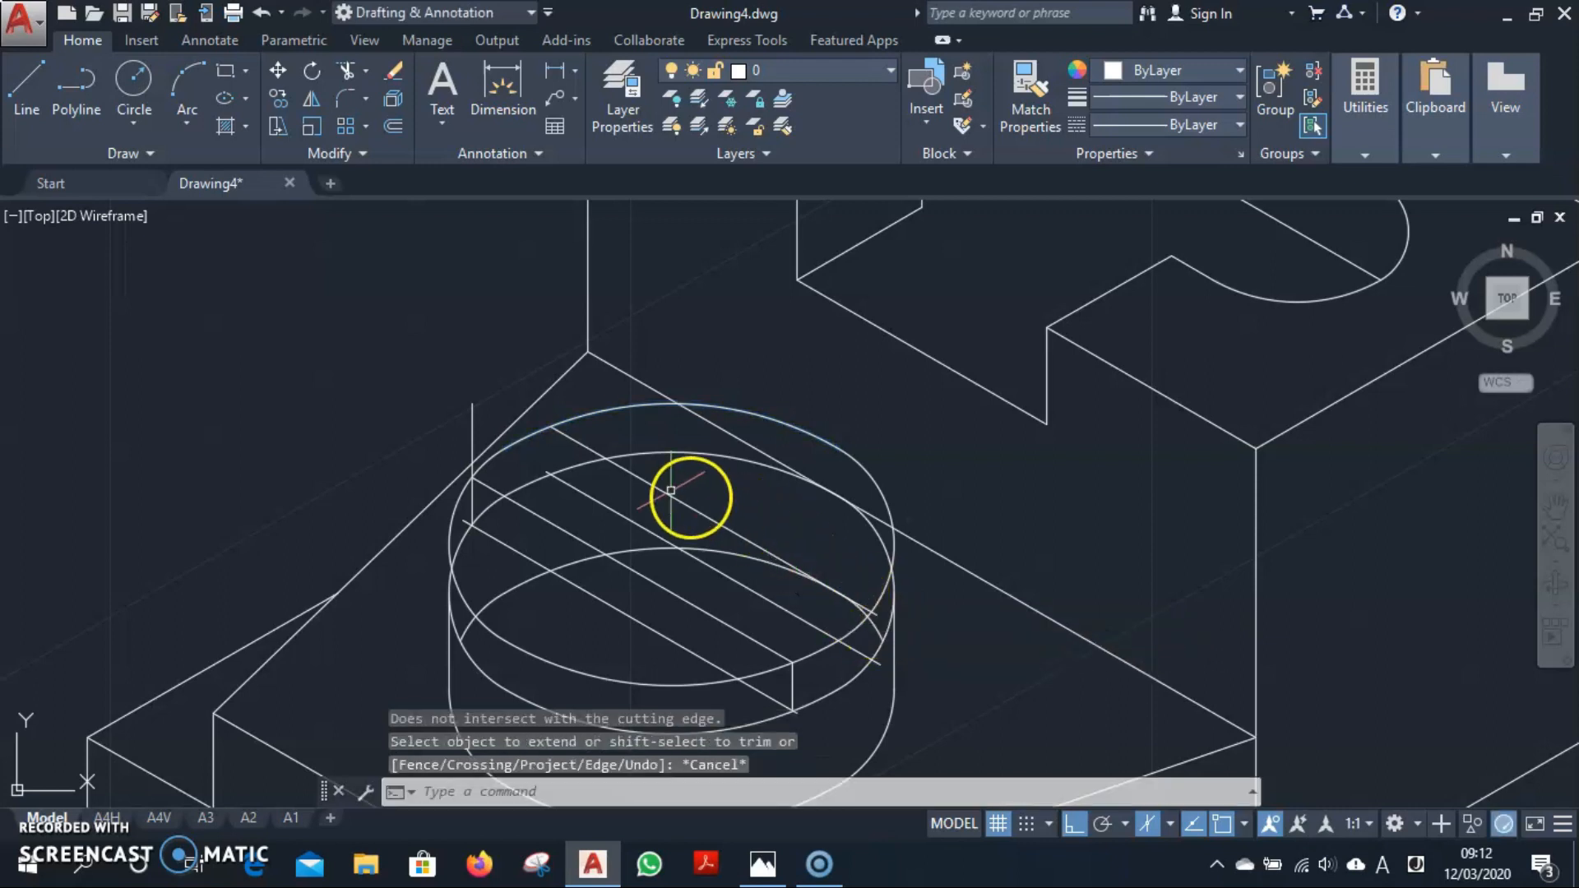
Trim the raised circle's left and rear arcs that lie outside the two parallel edges.
{"action": "left_click", "coordinate": [604, 467]}
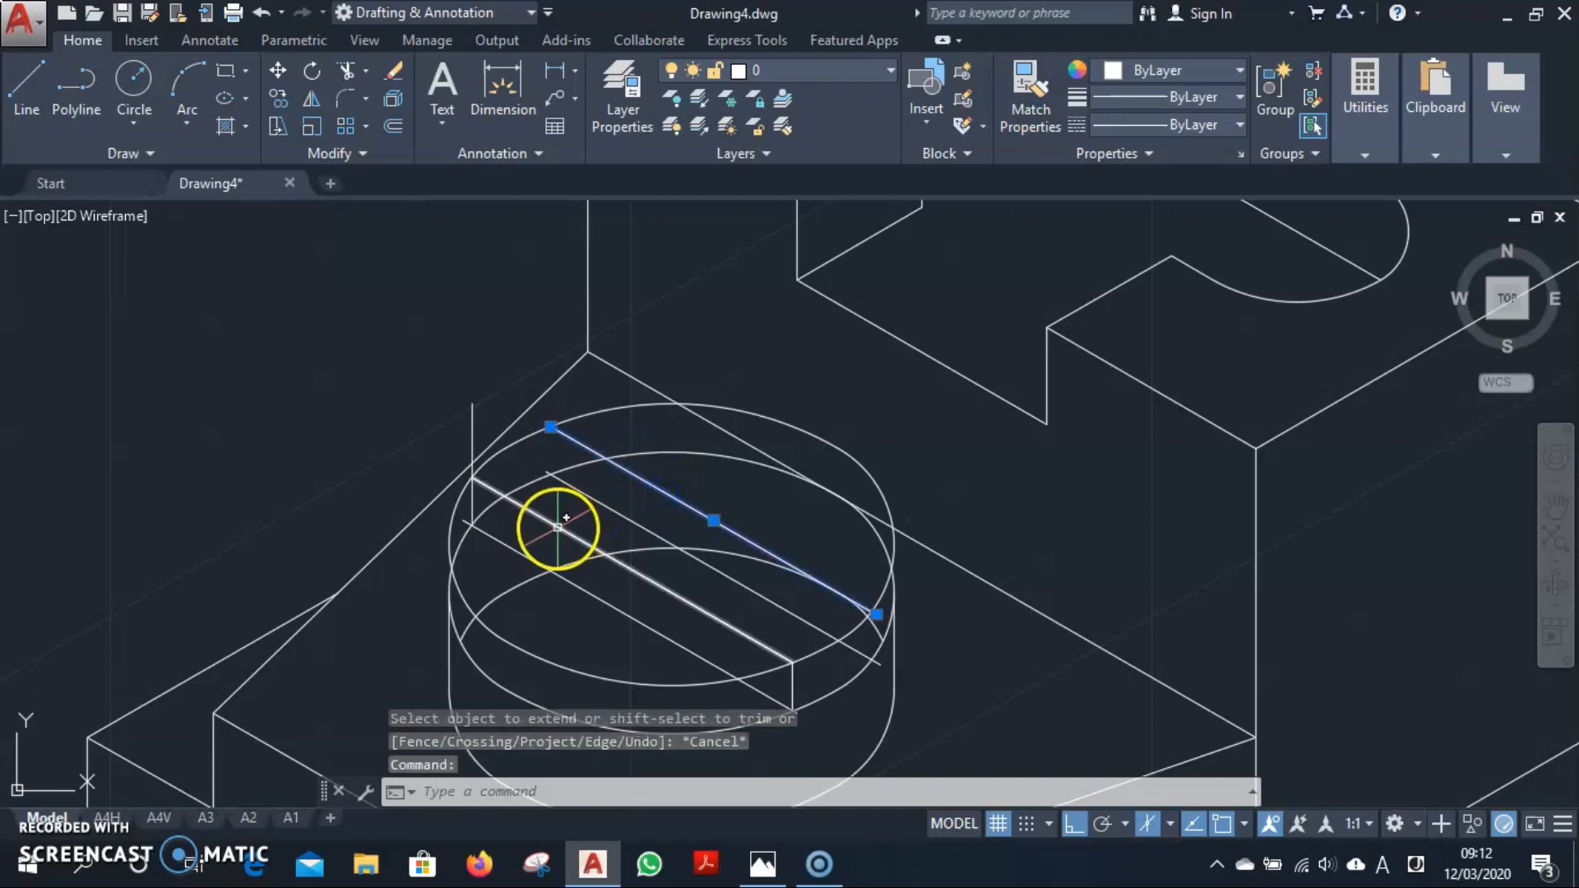
{"action": "left_click", "coordinate": [557, 527]}
{"action": "type", "text": "tr"}
{"action": "key", "text": "Return"}
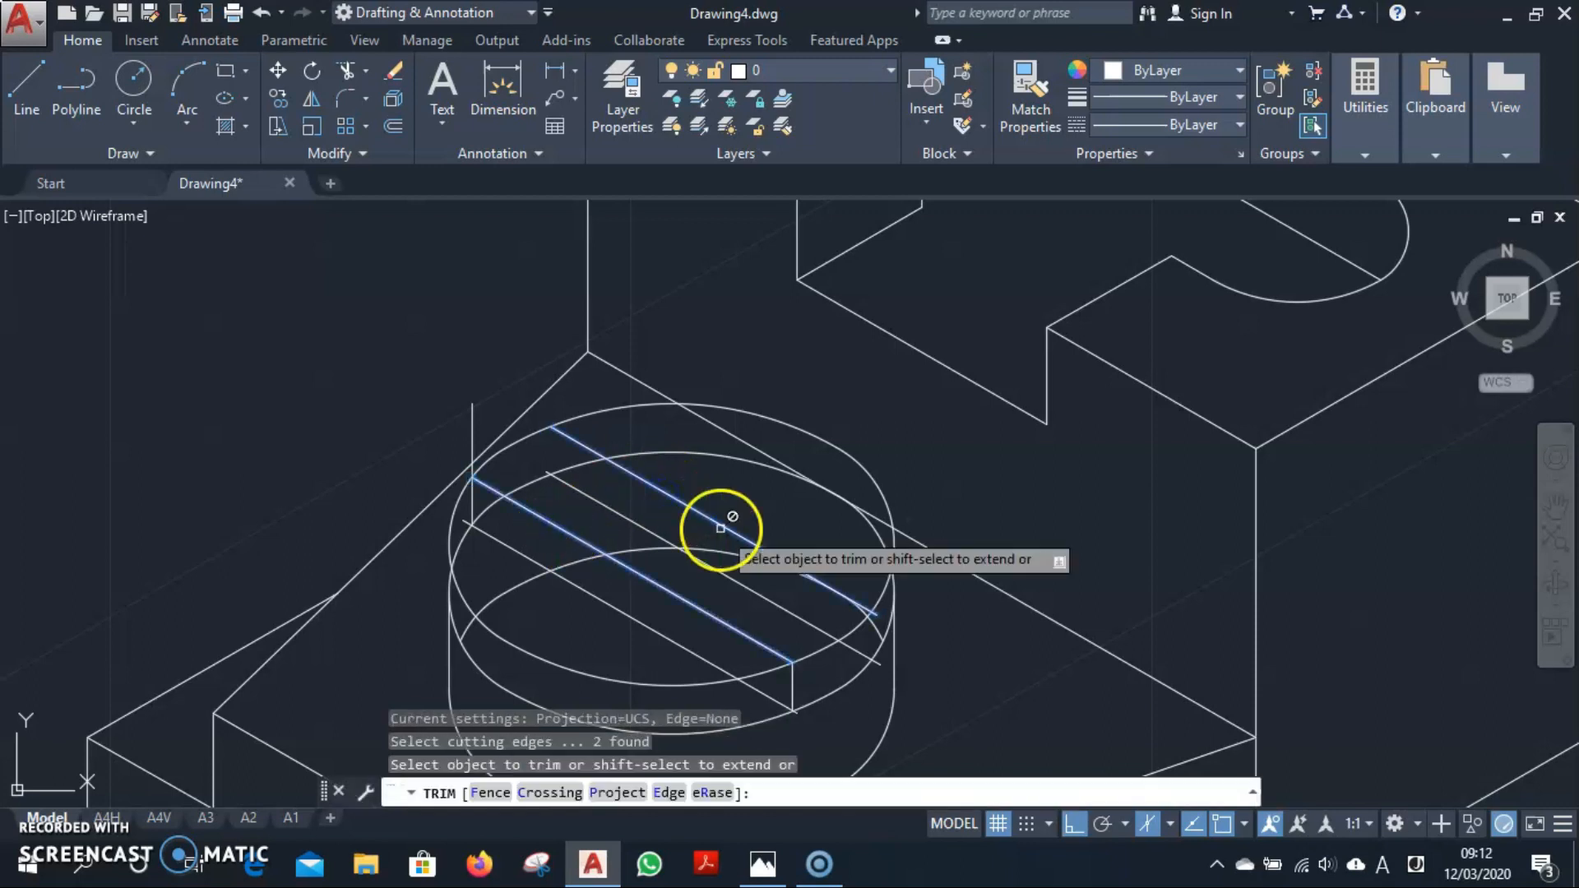
{"action": "left_click", "coordinate": [468, 615]}
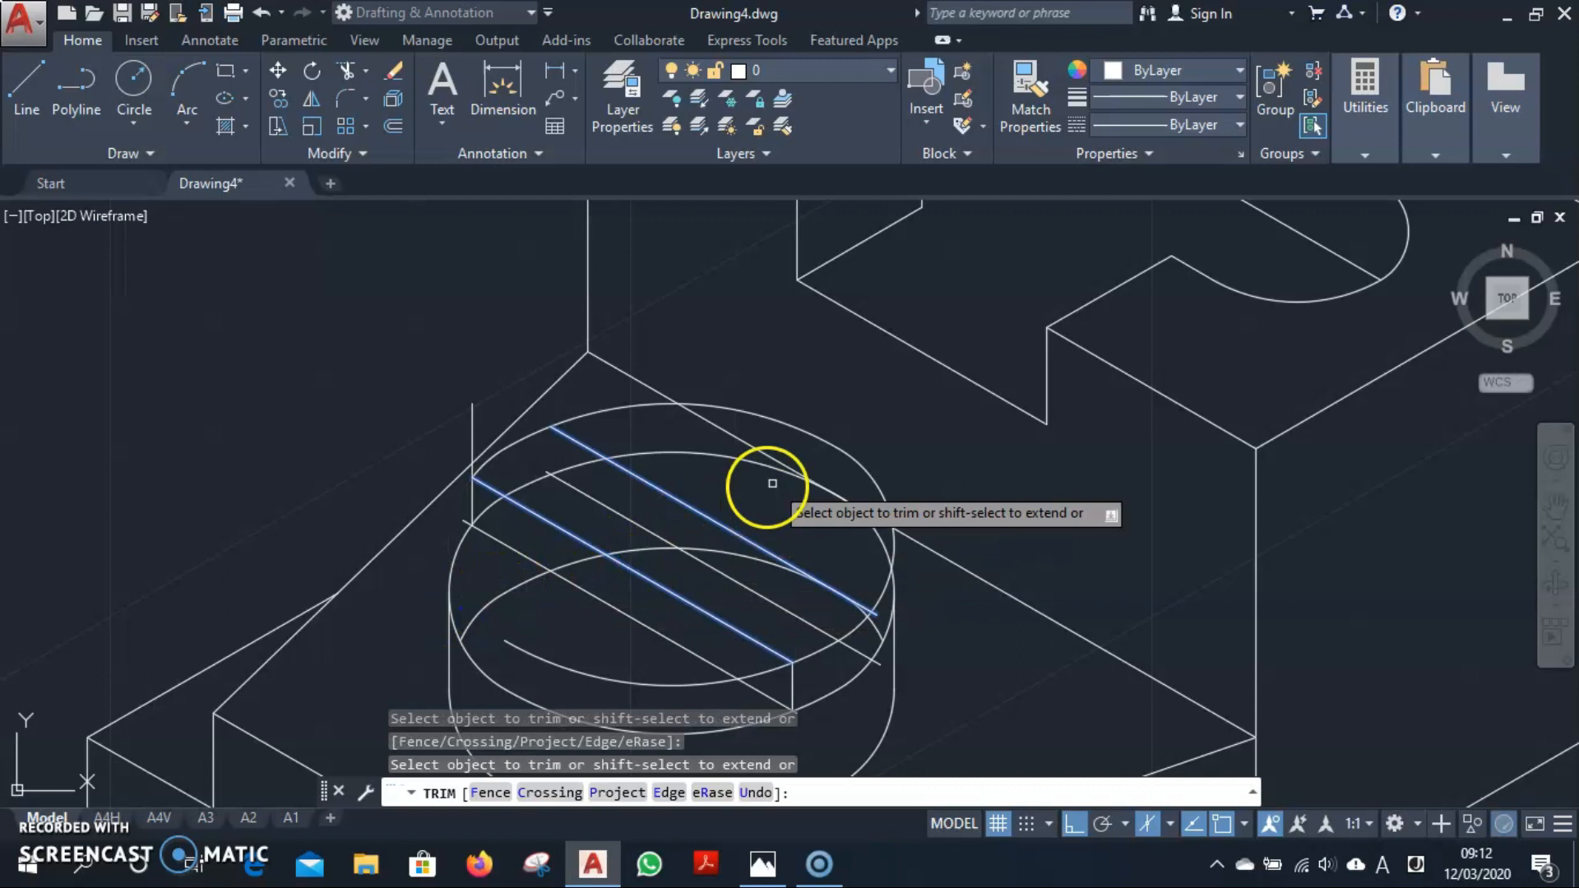
{"action": "left_click", "coordinate": [856, 462]}
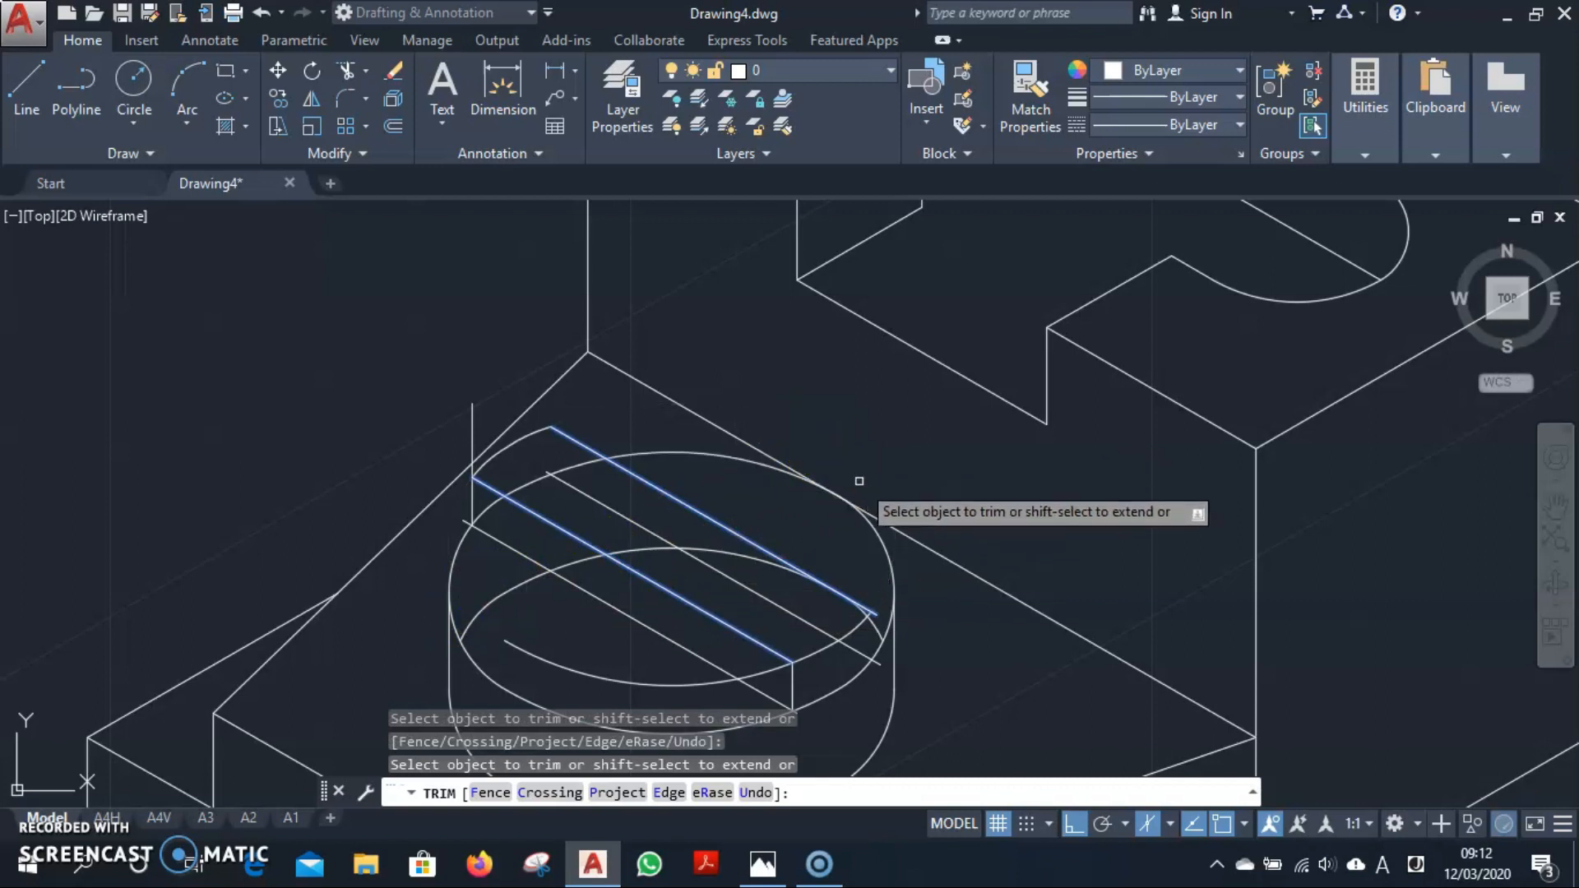
{"action": "key", "text": "Escape"}
Draw a vertical line from the copied edge's right end on the raised circle down to the boss's top circle.
{"action": "middle_click_drag", "start_coordinate": [857, 591], "coordinate": [837, 470]}
{"action": "scroll", "coordinate": [884, 538], "scroll_direction": "up", "scroll_amount": 2}
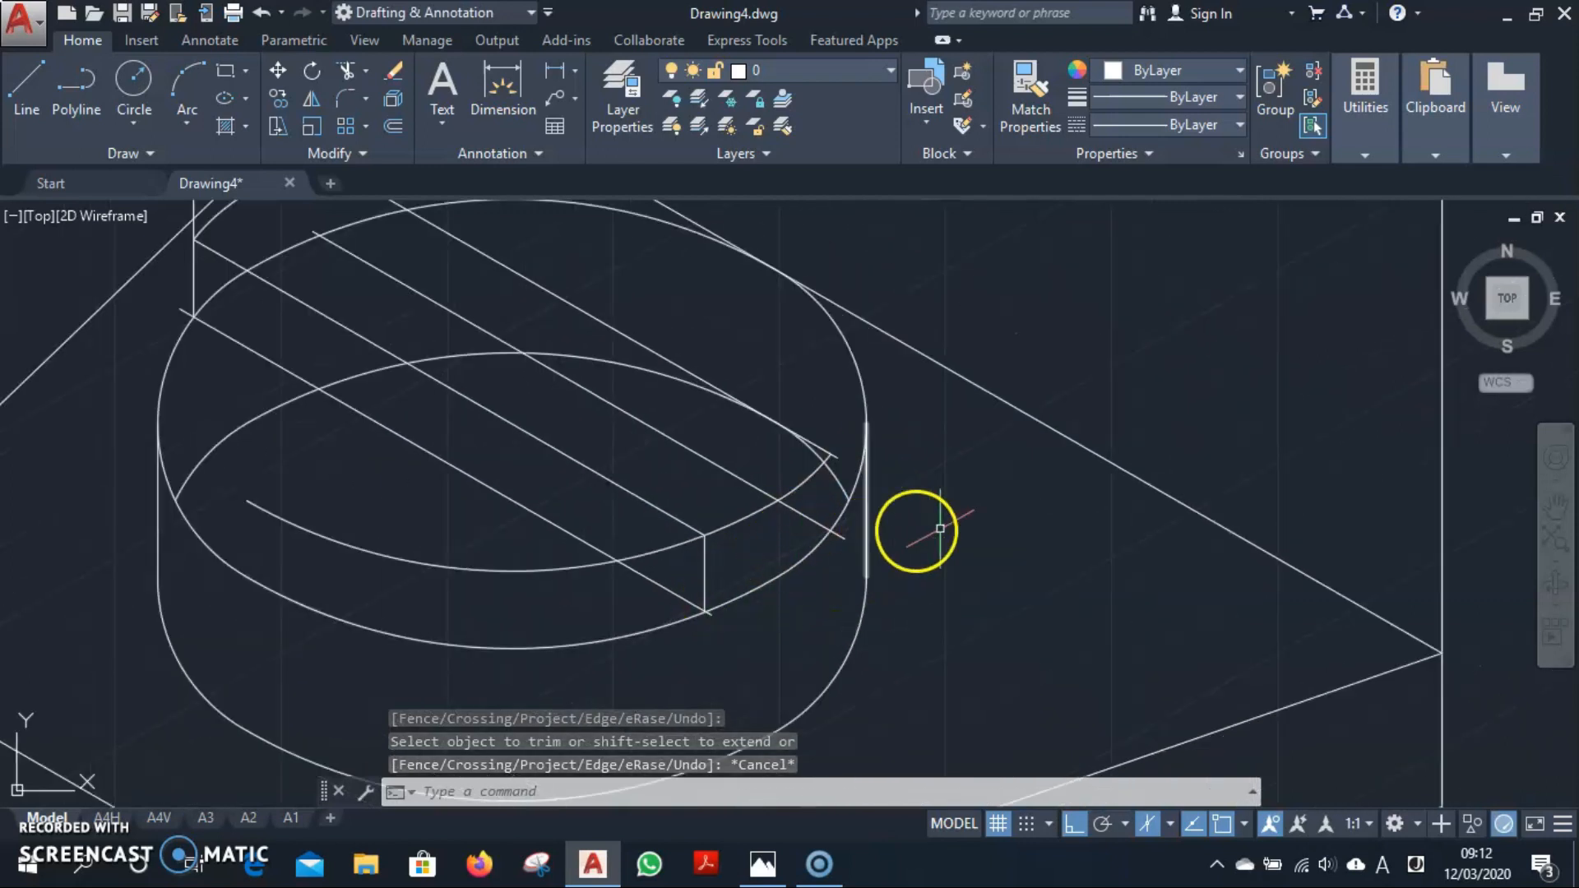
{"action": "type", "text": "l"}
{"action": "key", "text": "Return"}
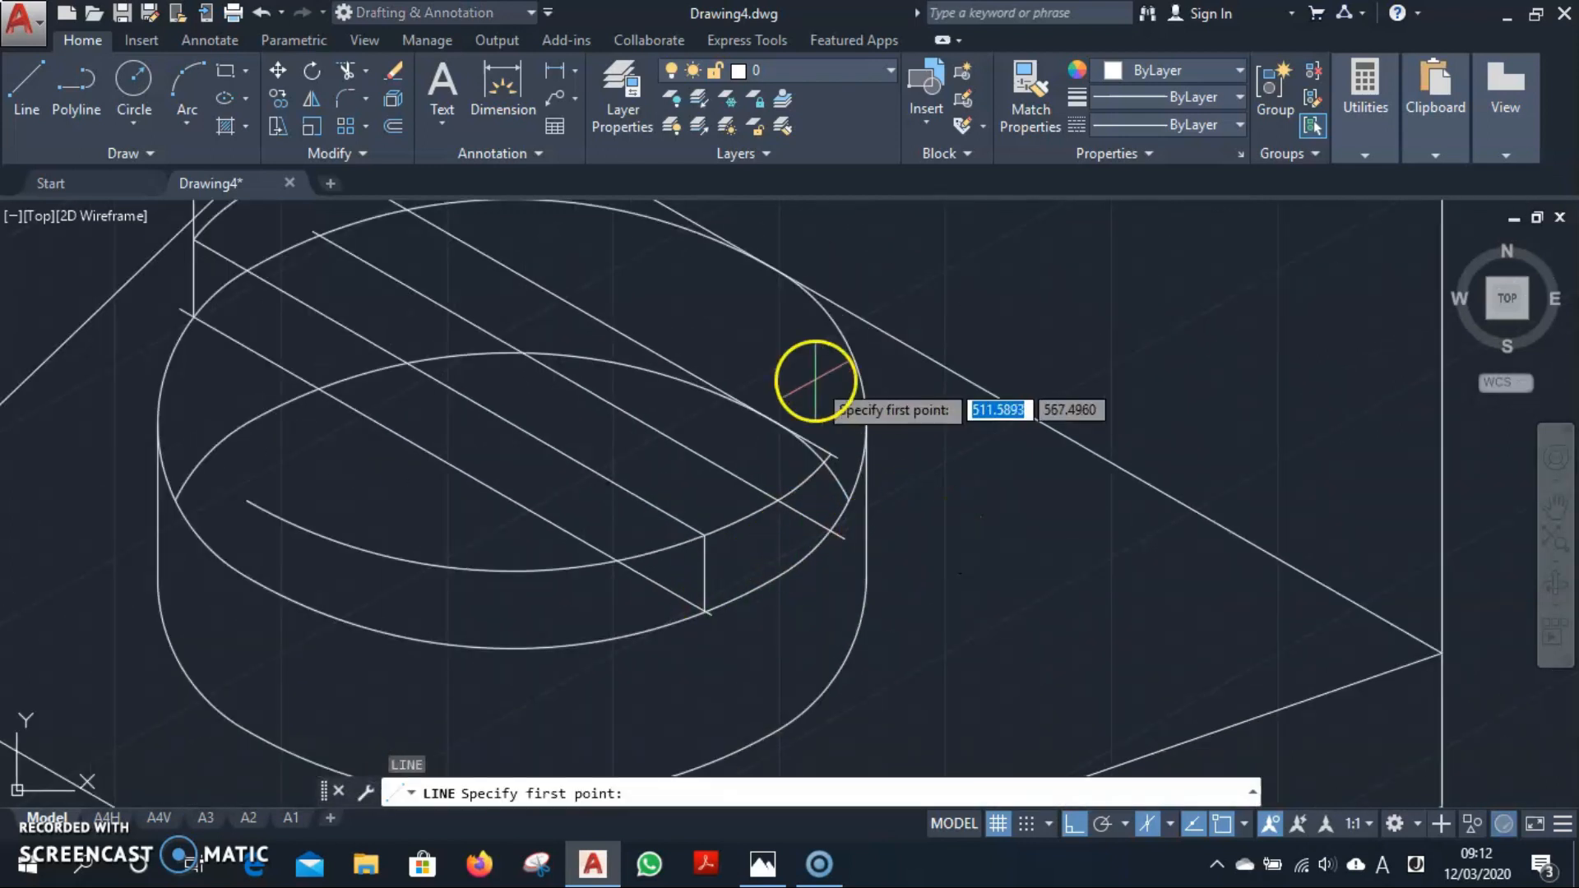
{"action": "scroll", "coordinate": [811, 372], "scroll_direction": "up", "scroll_amount": 4}
{"action": "left_click", "coordinate": [856, 576]}
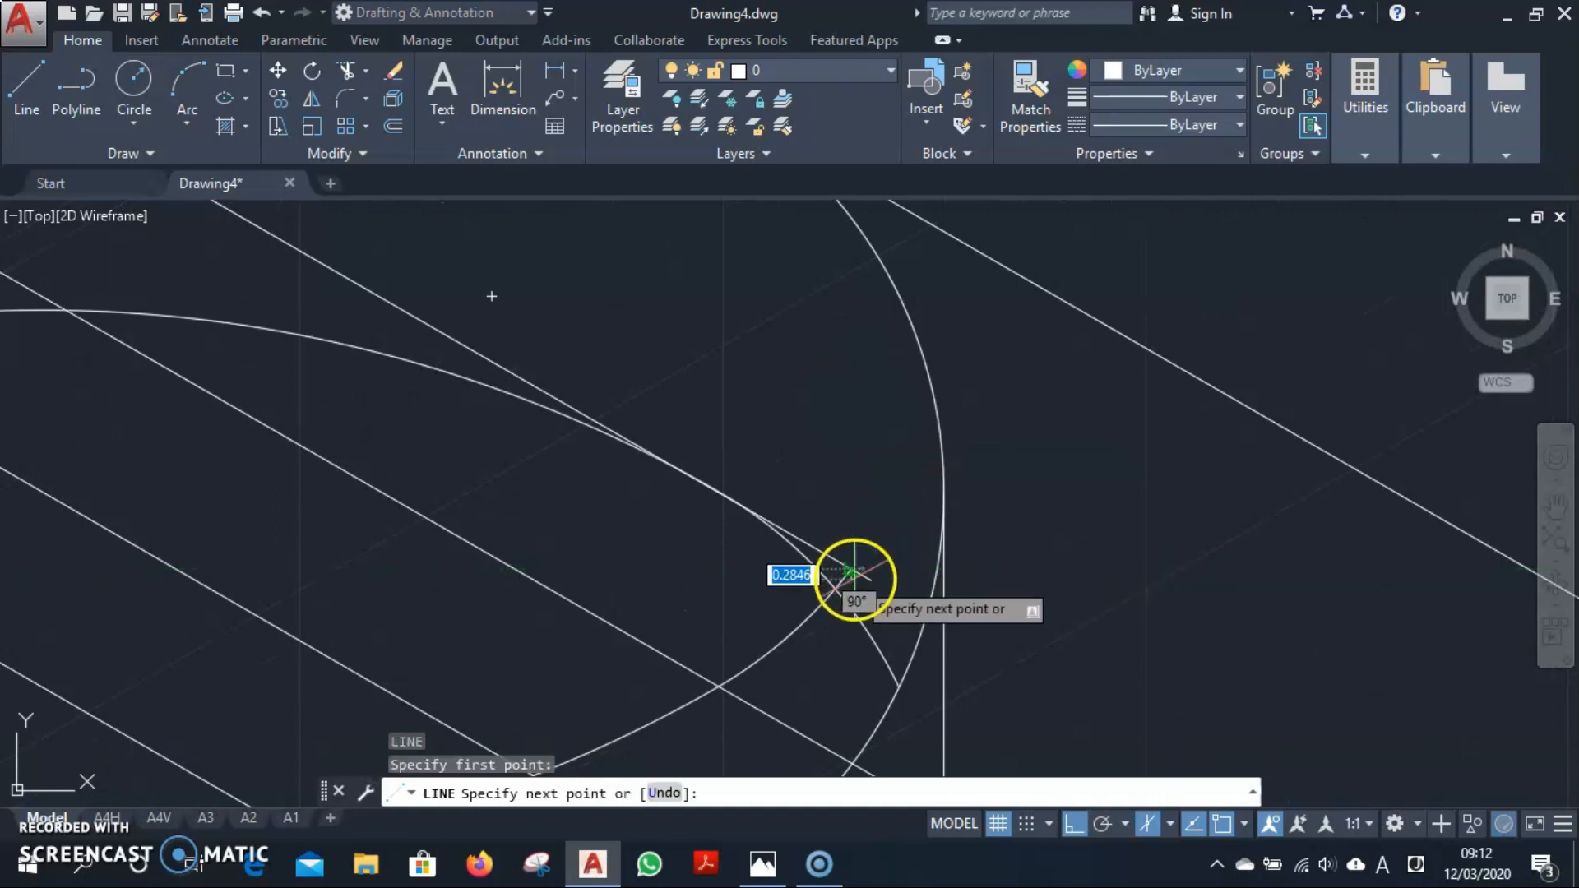
{"action": "scroll", "coordinate": [860, 743], "scroll_direction": "up", "scroll_amount": 2}
{"action": "left_click", "coordinate": [846, 774]}
{"action": "scroll", "coordinate": [901, 669], "scroll_direction": "down", "scroll_amount": 4}
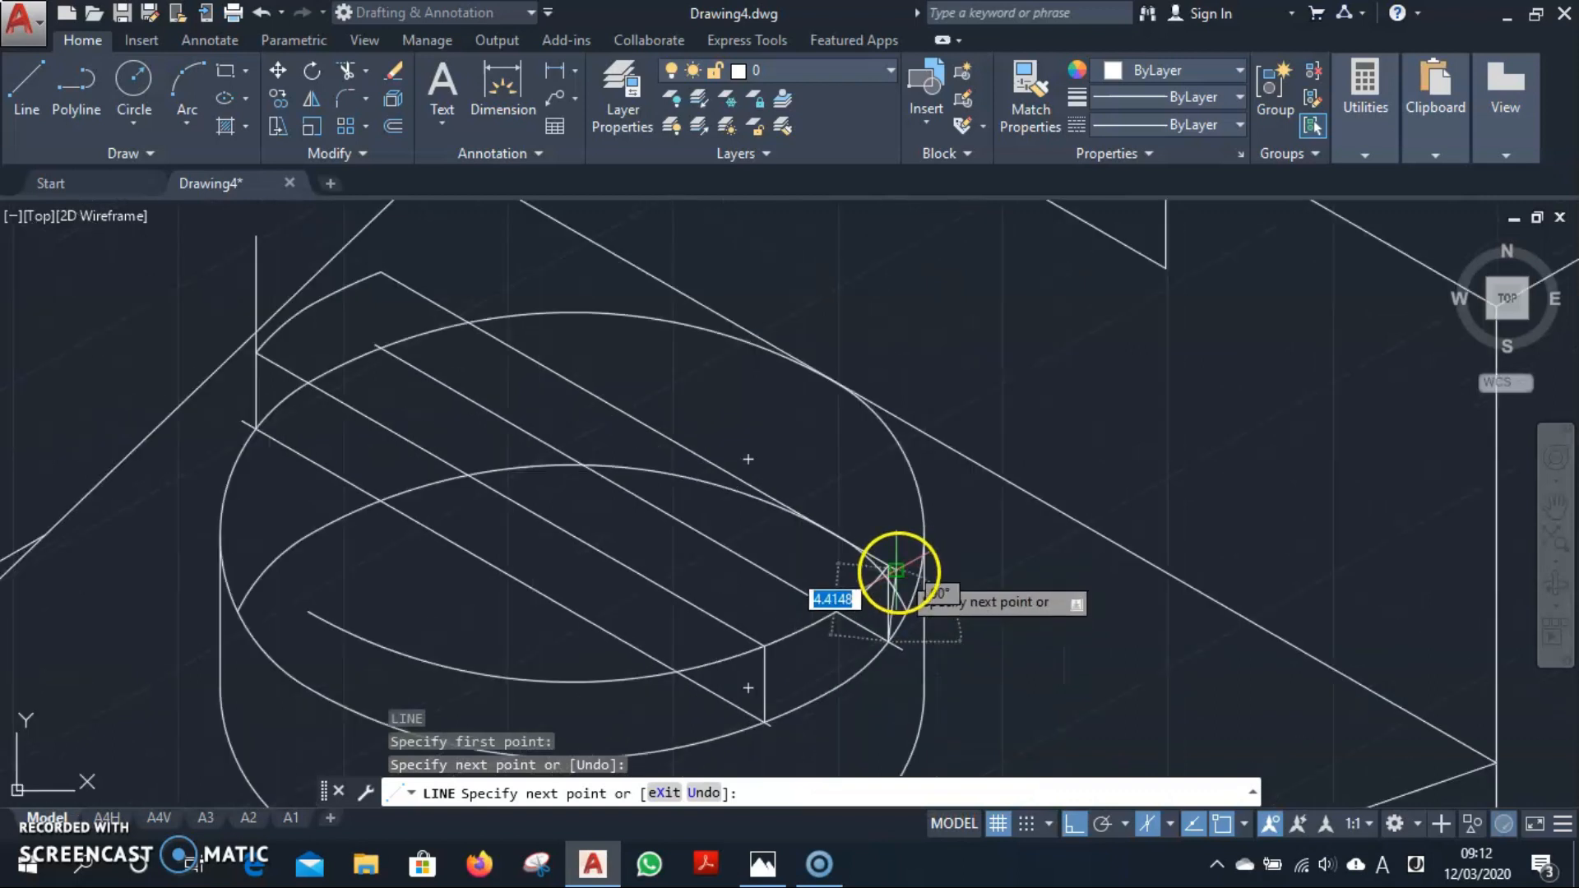
{"action": "key", "text": "Escape"}
Delete the hidden lower rear edge of the bar and the three hidden rear arcs of the boss's base circle.
{"action": "left_click", "coordinate": [678, 519]}
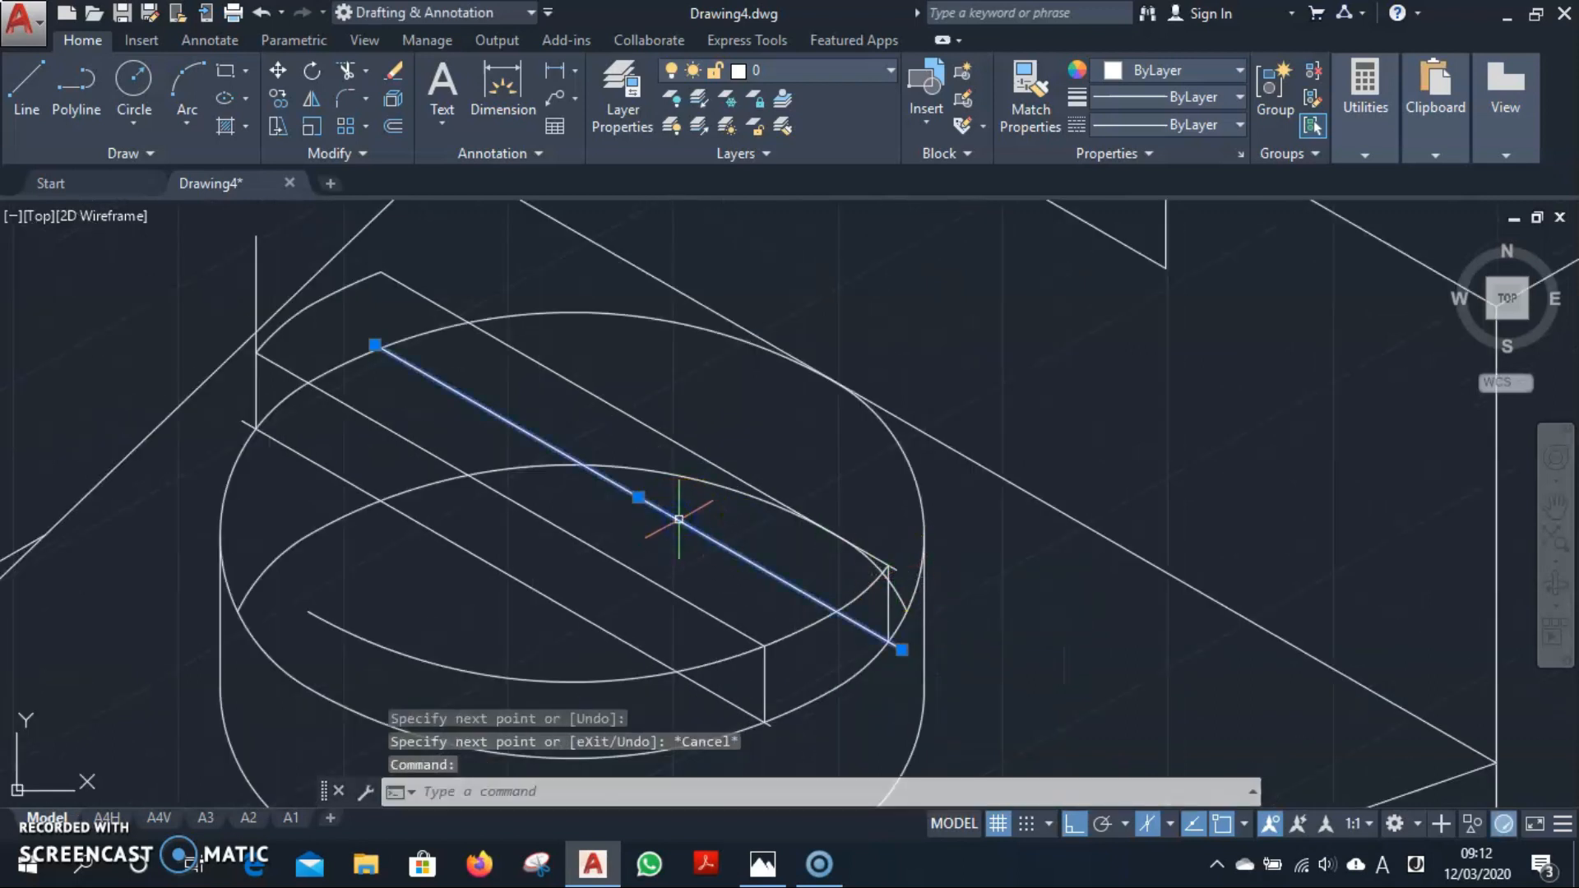
{"action": "key", "text": "Delete"}
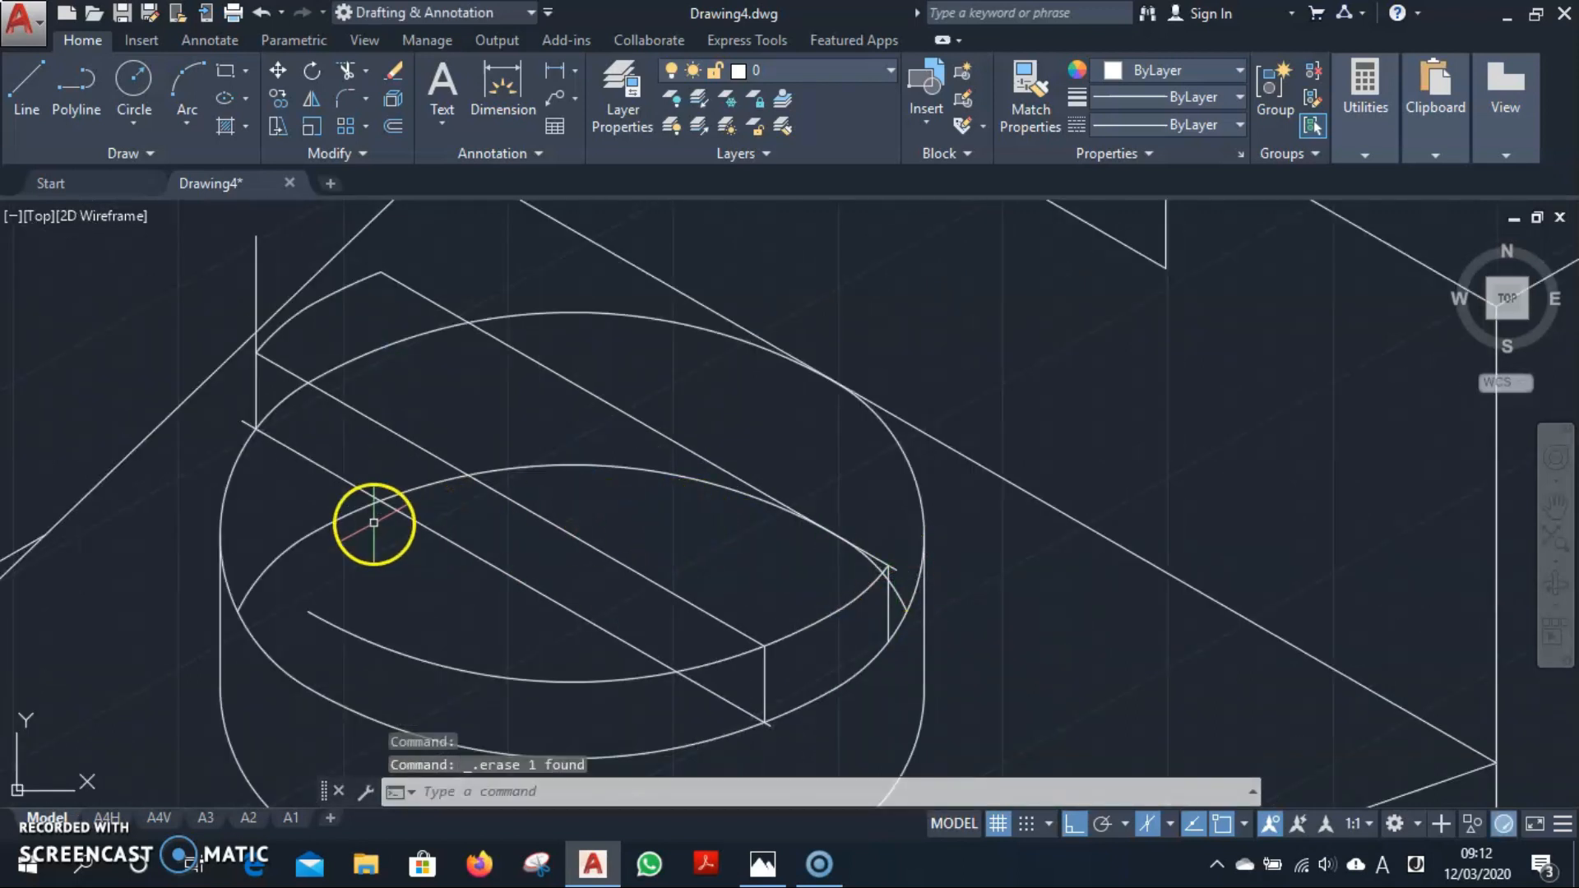
{"action": "left_click", "coordinate": [338, 518]}
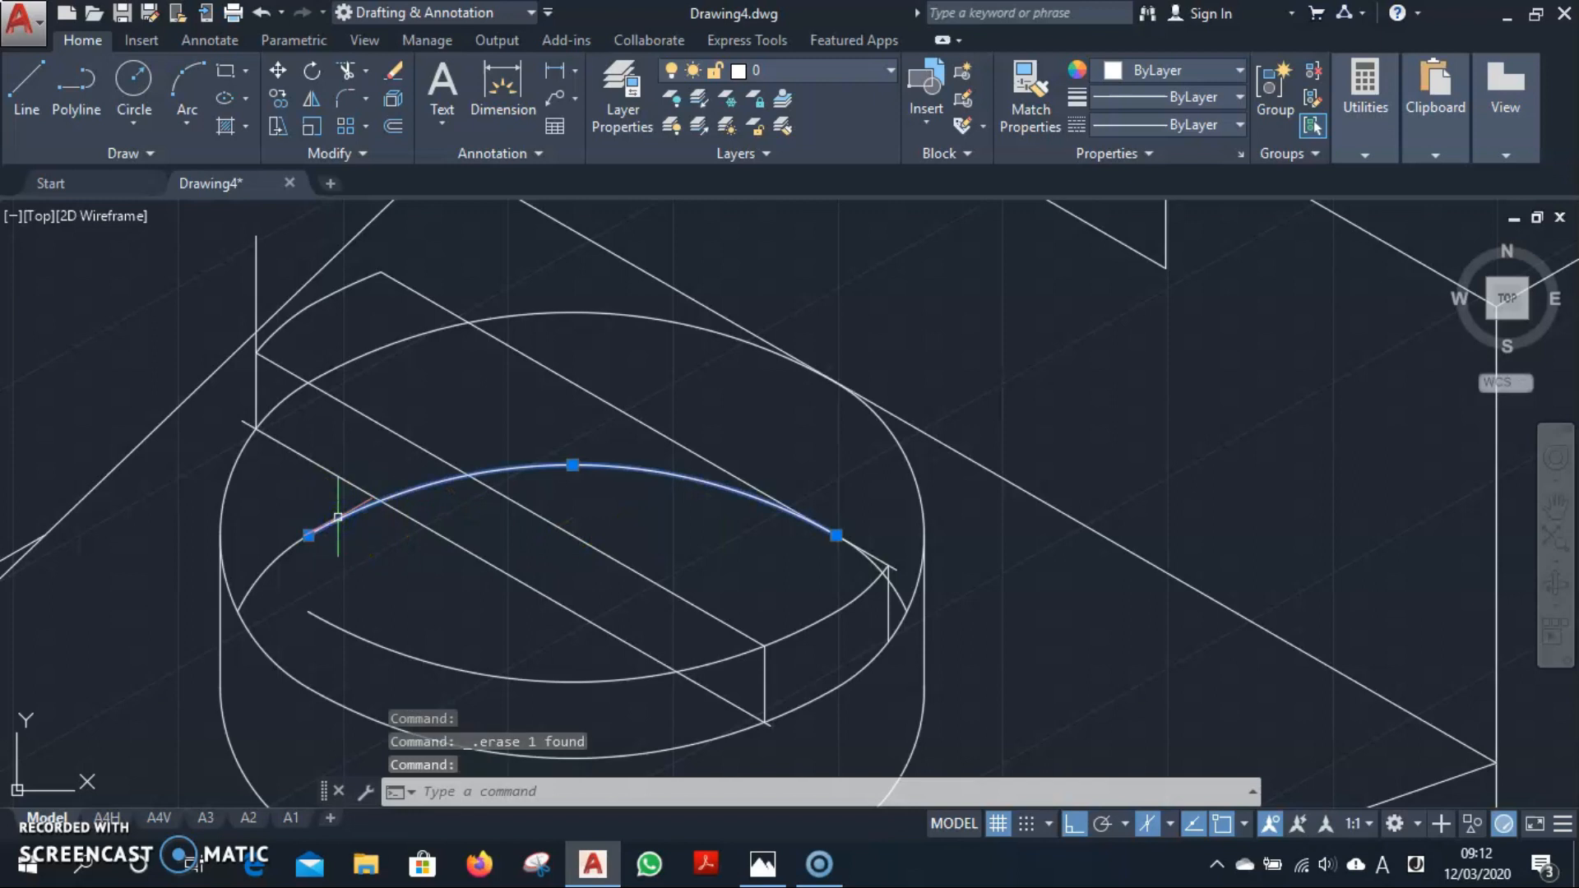
{"action": "key", "text": "Delete"}
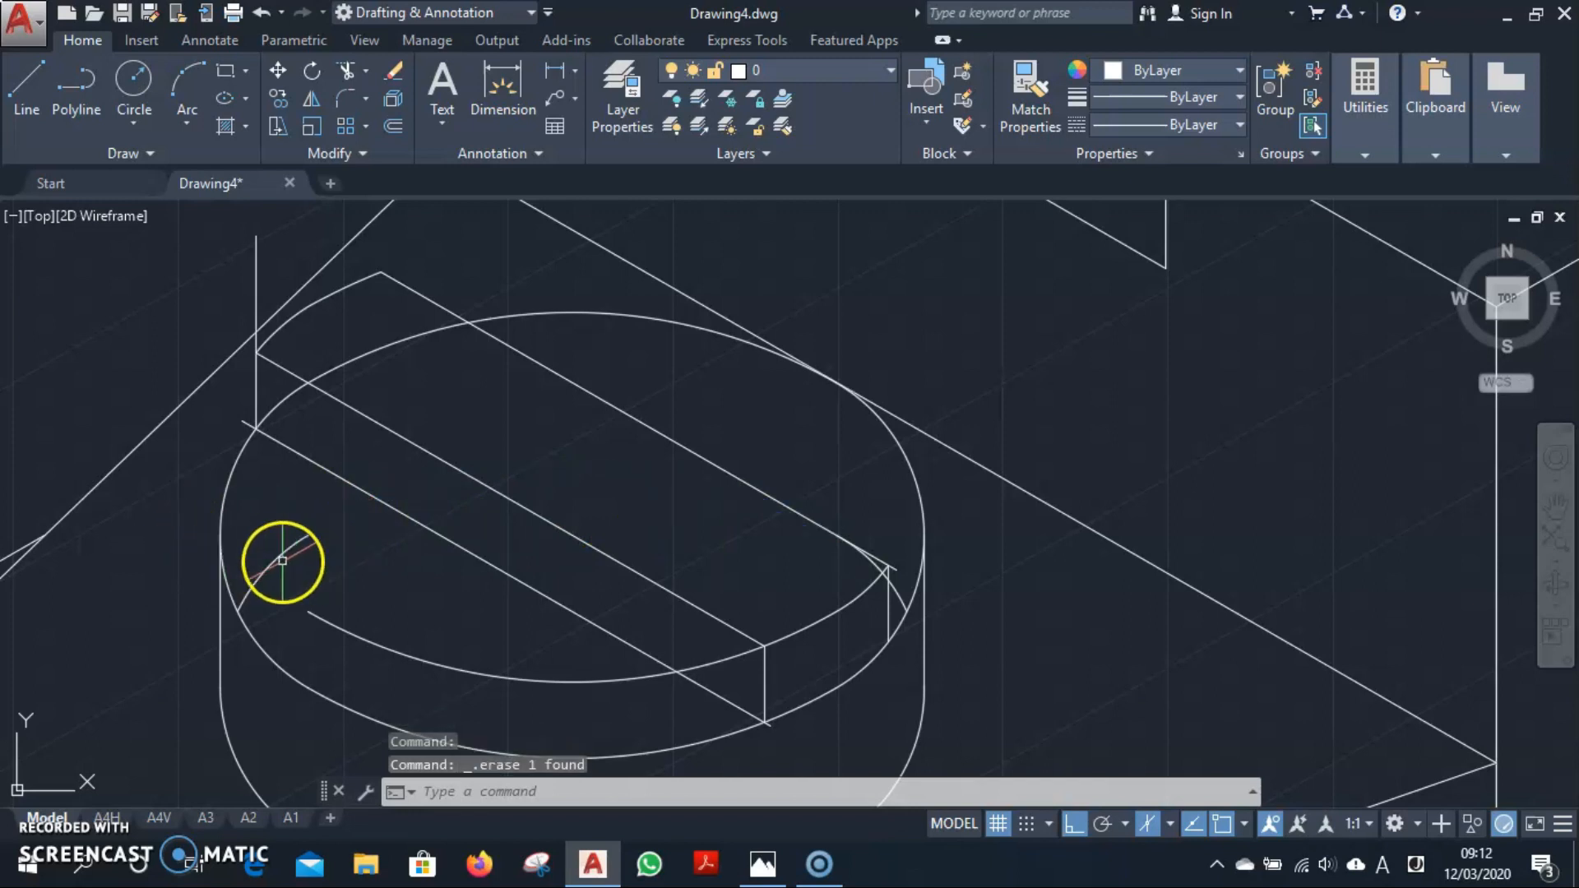
{"action": "left_click", "coordinate": [278, 561]}
{"action": "key", "text": "Delete"}
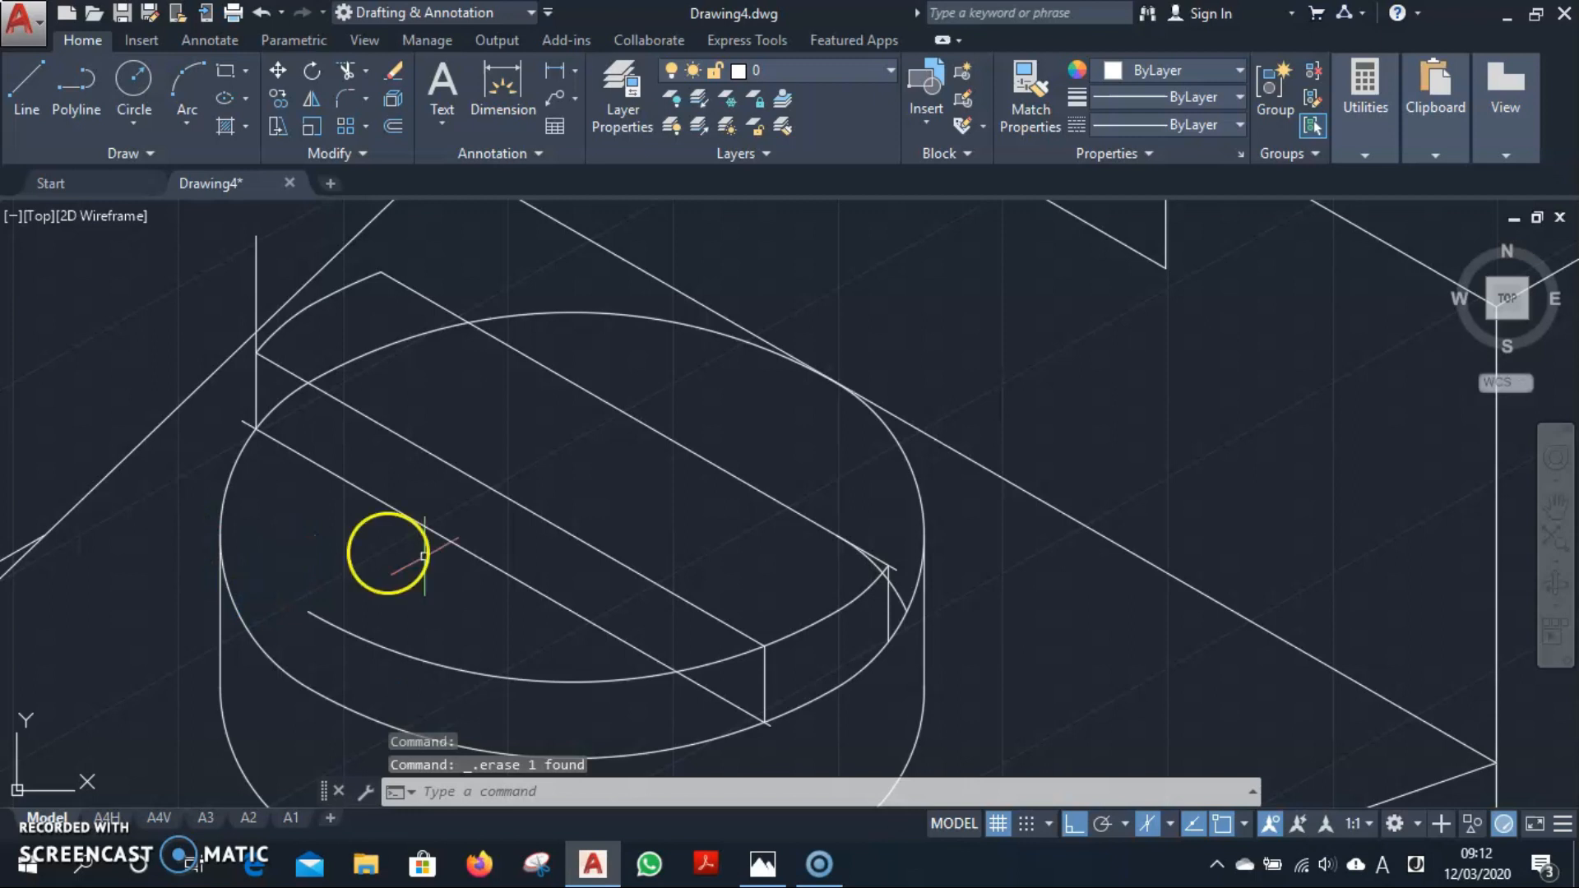
{"action": "left_click", "coordinate": [901, 594]}
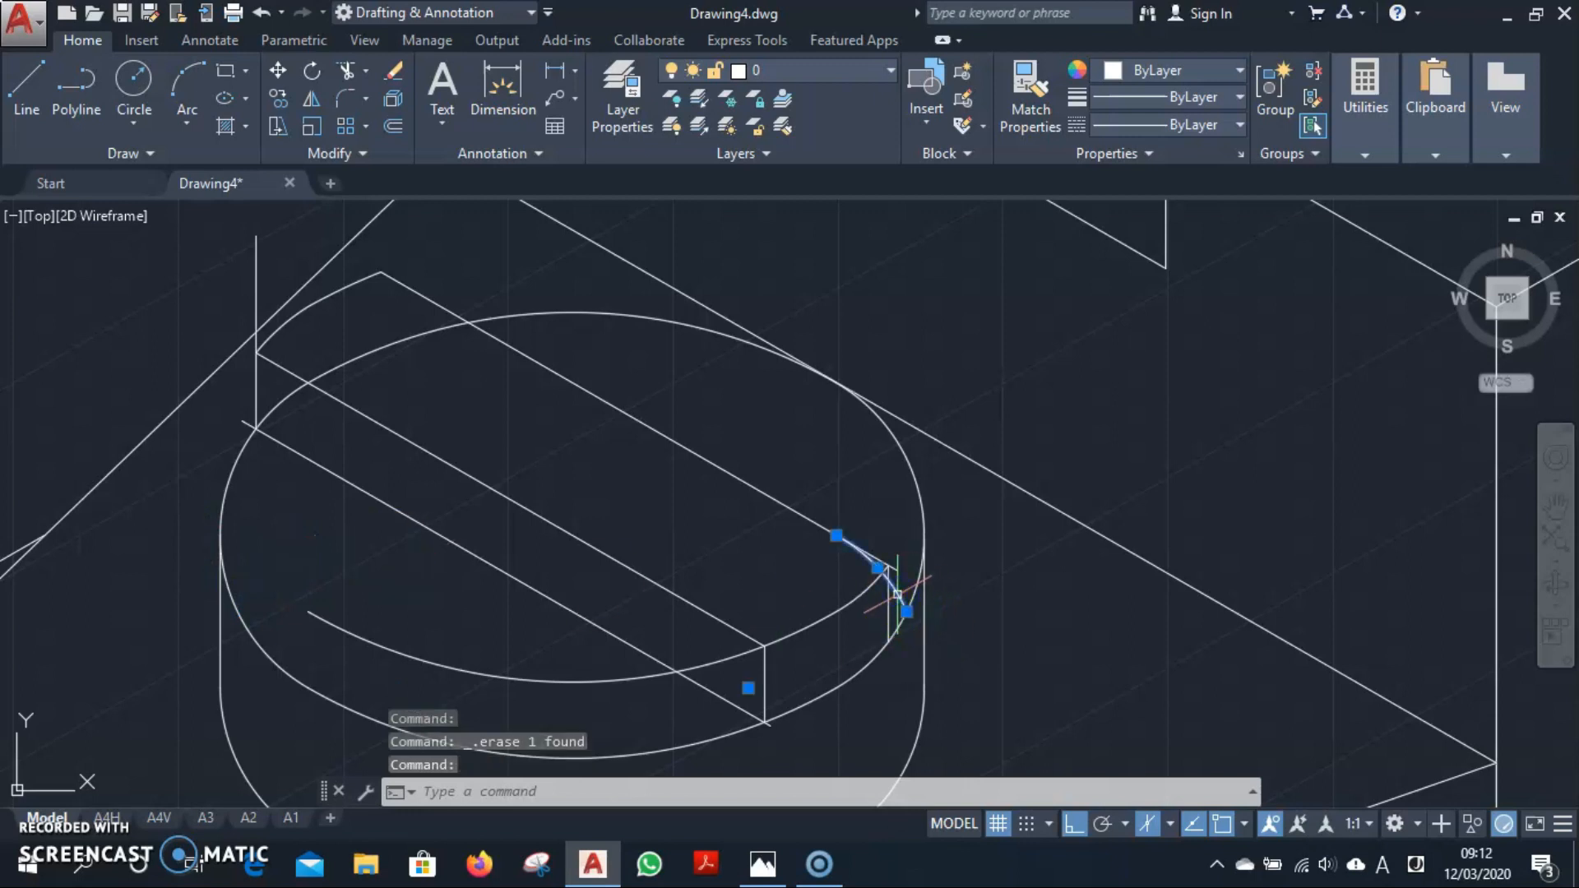
{"action": "key", "text": "Delete"}
Trim the raised circle's leftover front arc back to the bar's front top edge.
{"action": "scroll", "coordinate": [897, 593], "scroll_direction": "down", "scroll_amount": 2}
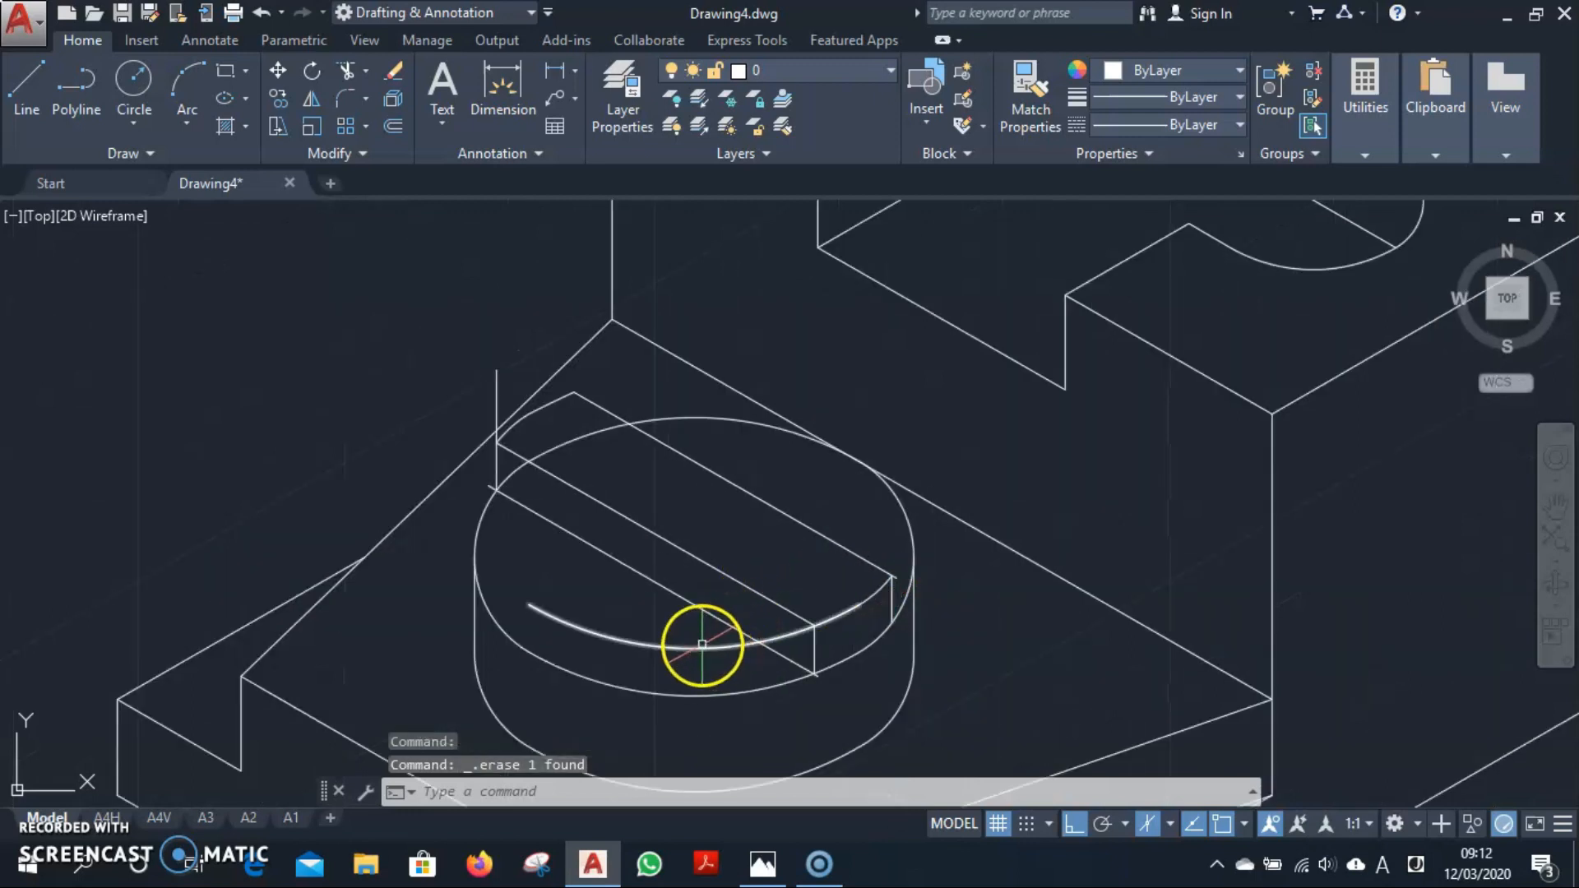
{"action": "scroll", "coordinate": [798, 611], "scroll_direction": "down", "scroll_amount": 2}
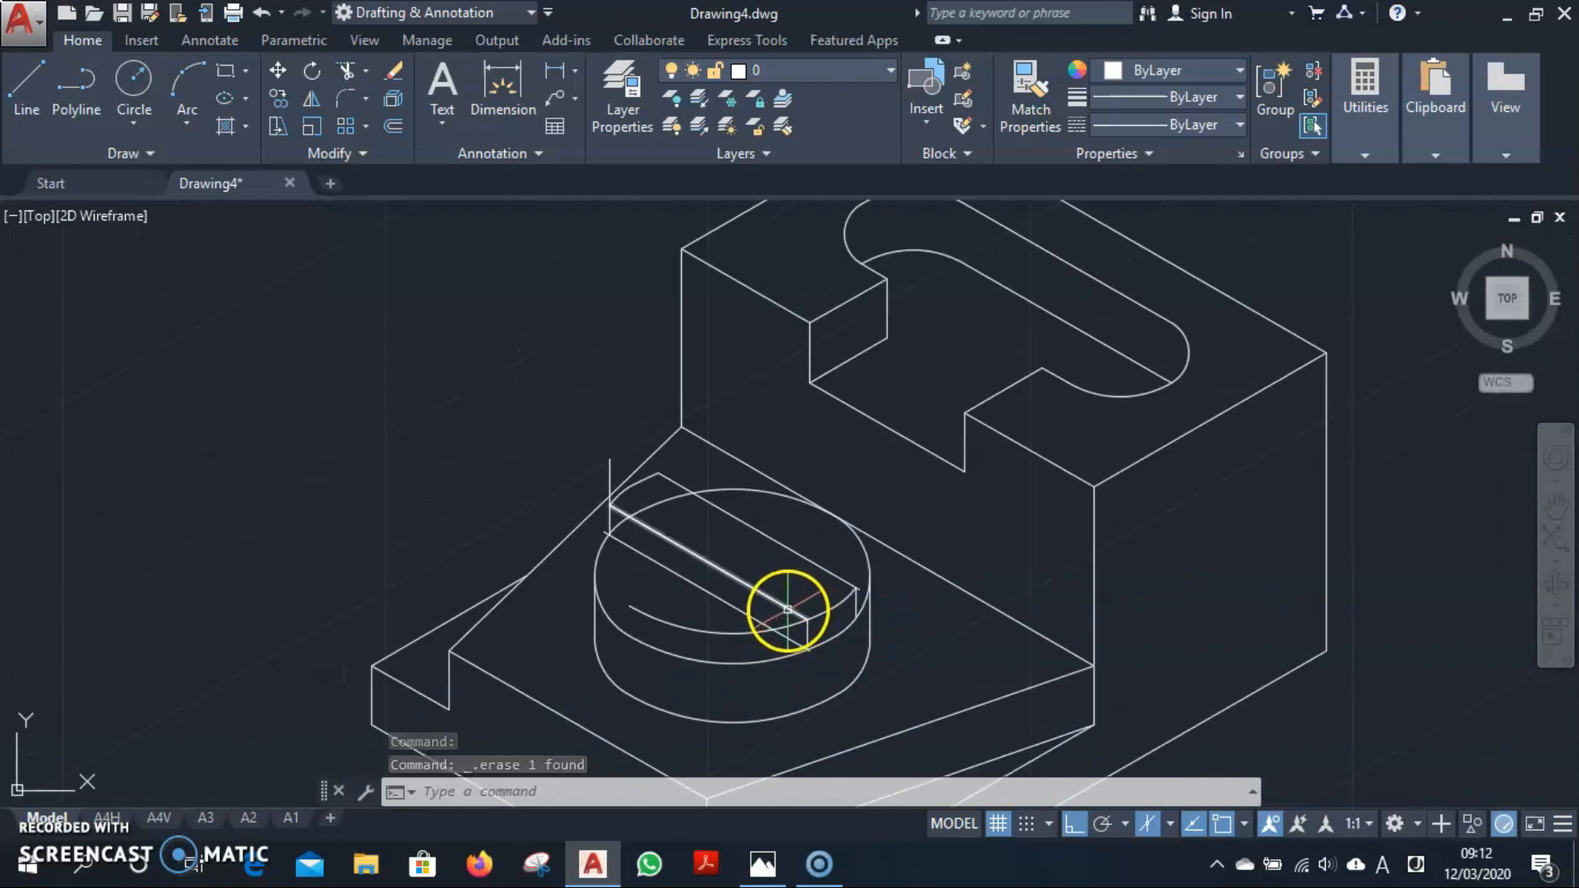
{"action": "left_click", "coordinate": [788, 610]}
{"action": "type", "text": "tr"}
{"action": "key", "text": "Return"}
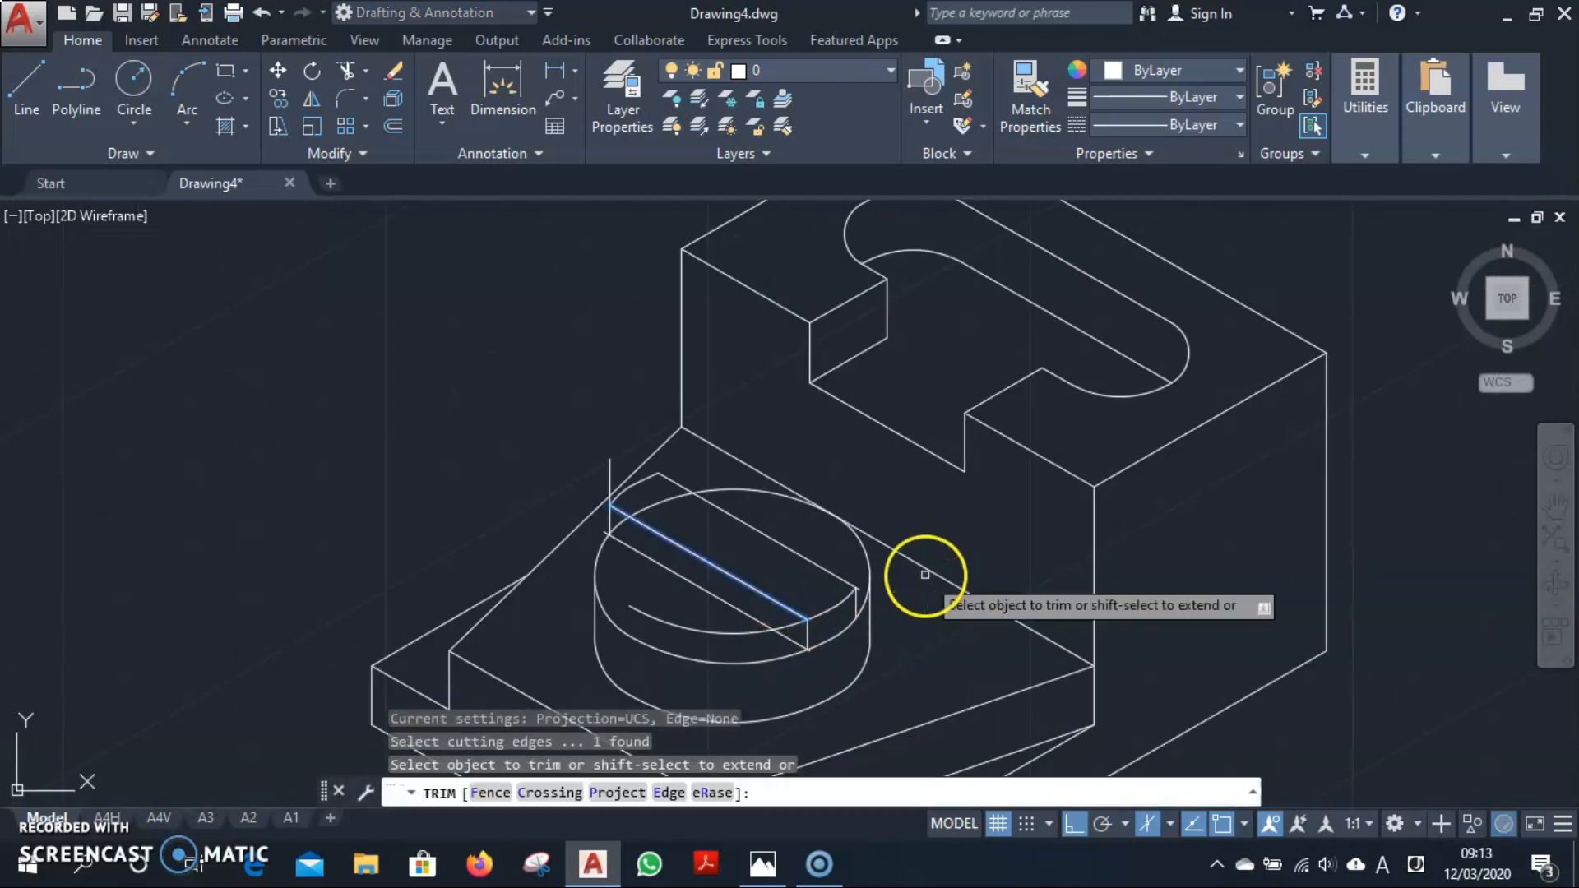
{"action": "key", "text": "Escape"}
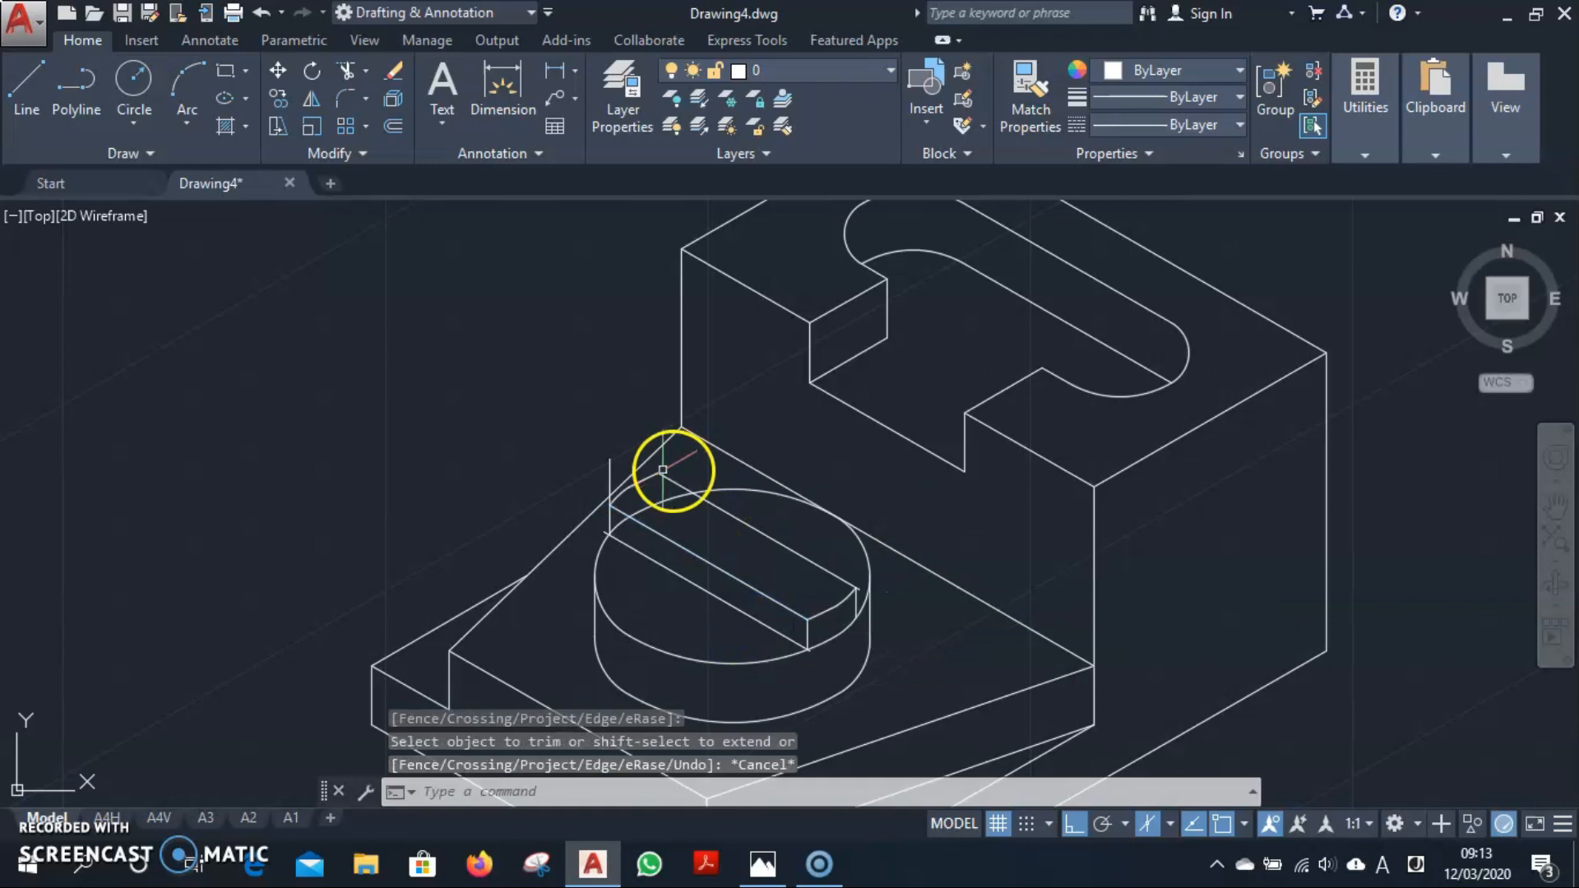
Trim the rear vertical line where it sticks up above the raised circle's arc.
{"action": "scroll", "coordinate": [613, 494], "scroll_direction": "up", "scroll_amount": 3}
{"action": "left_click", "coordinate": [616, 498]}
{"action": "type", "text": "t"}
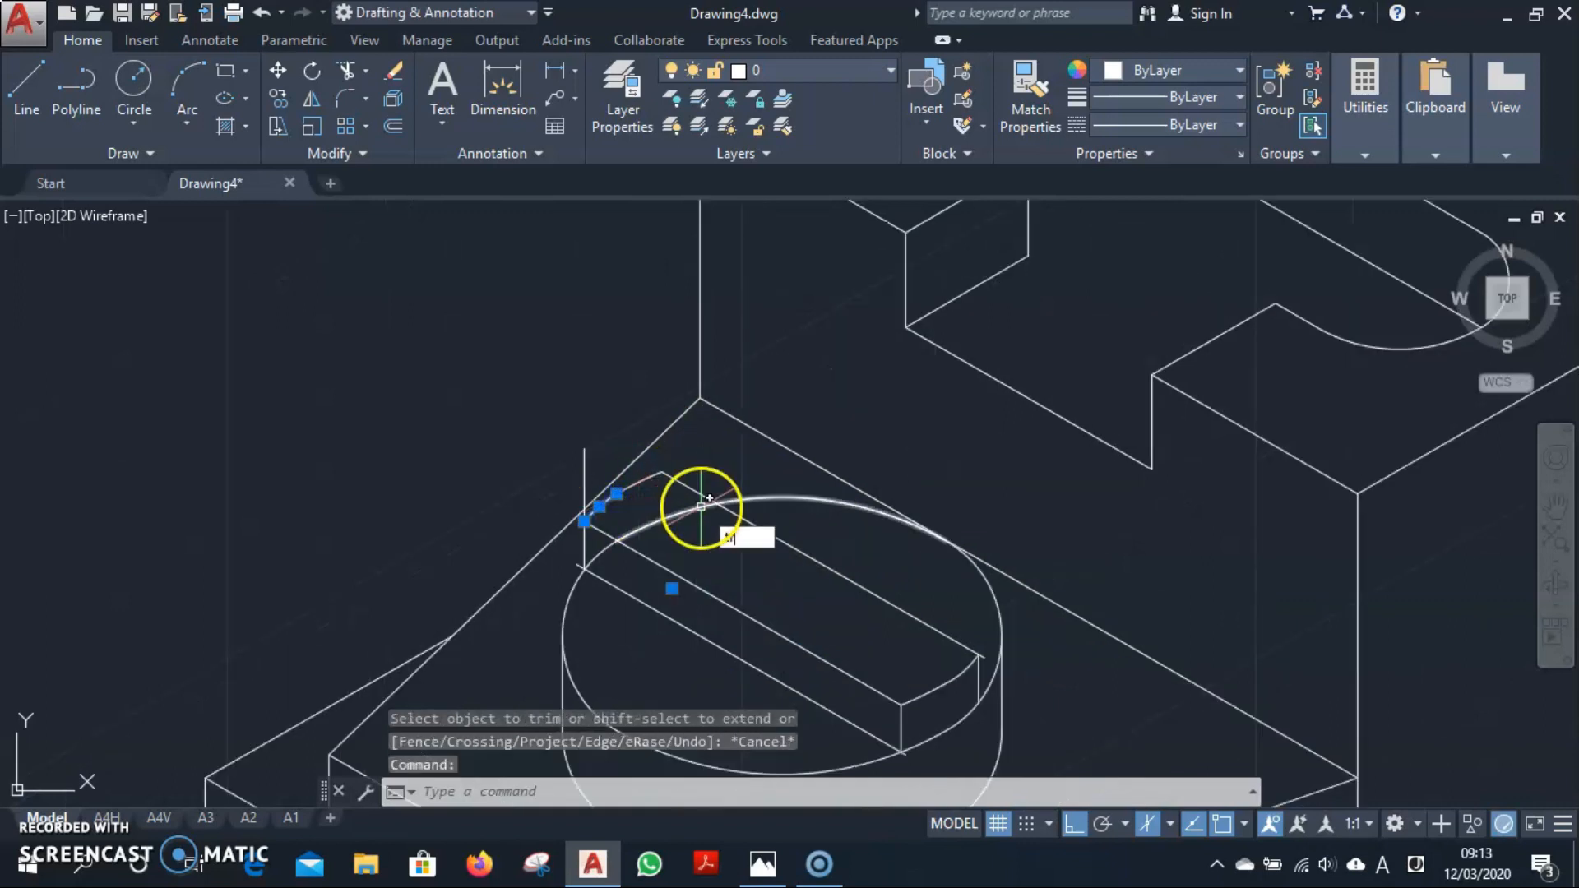
{"action": "type", "text": "r"}
{"action": "key", "text": "Return"}
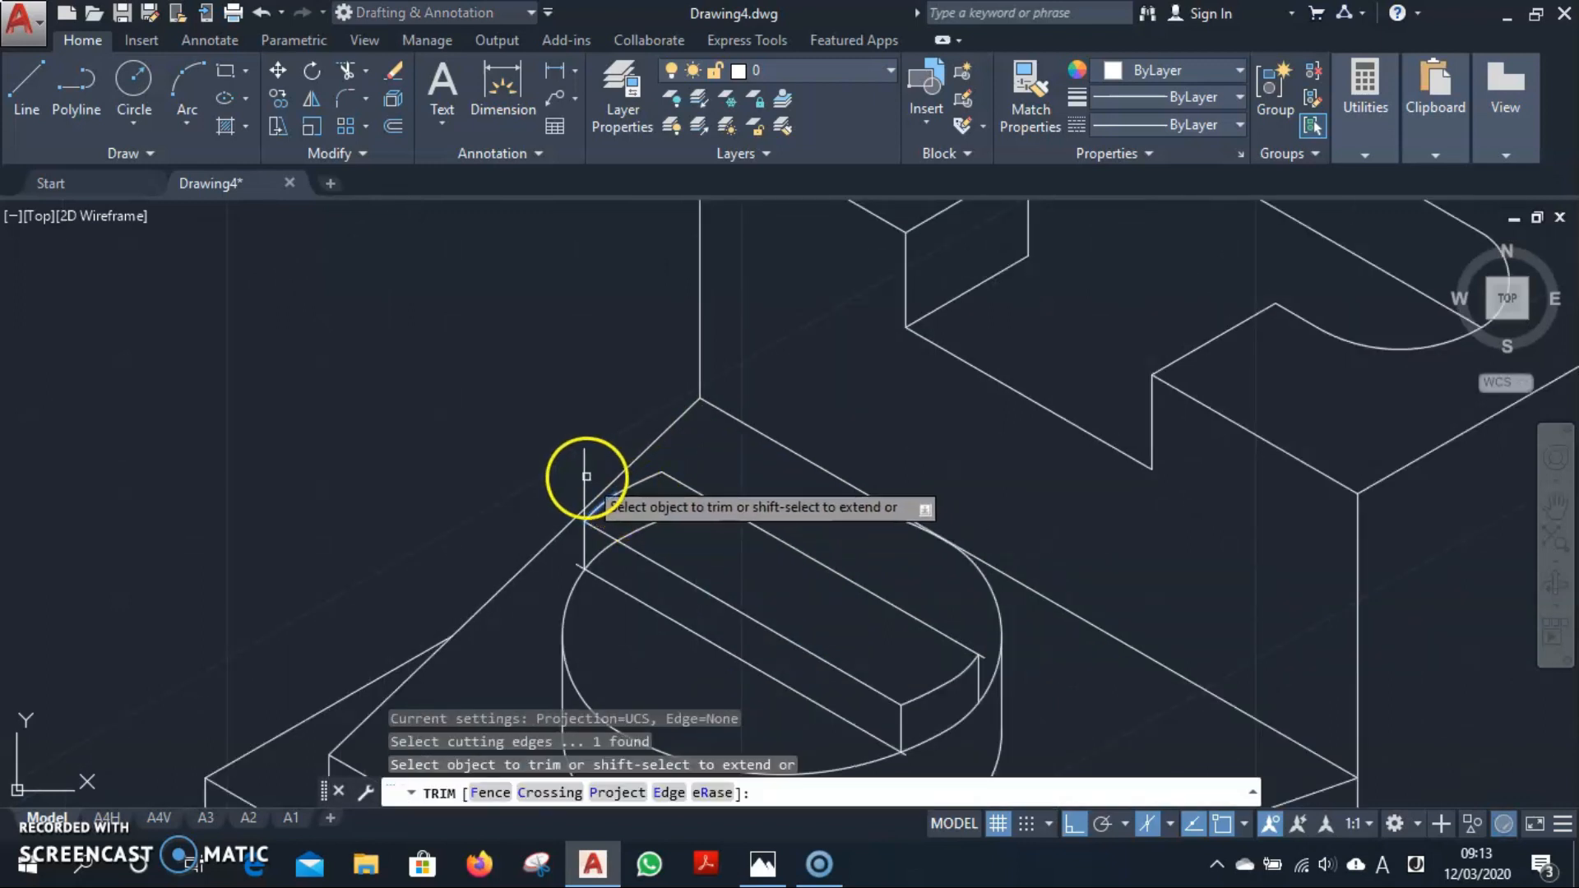
{"action": "left_click", "coordinate": [586, 476]}
{"action": "key", "text": "Escape"}
Trim the boss's top circle where the bar crosses it, and the front lower edge's overhang, using the bar's edges and verticals as cutting edges.
{"action": "scroll", "coordinate": [671, 546], "scroll_direction": "up", "scroll_amount": 2}
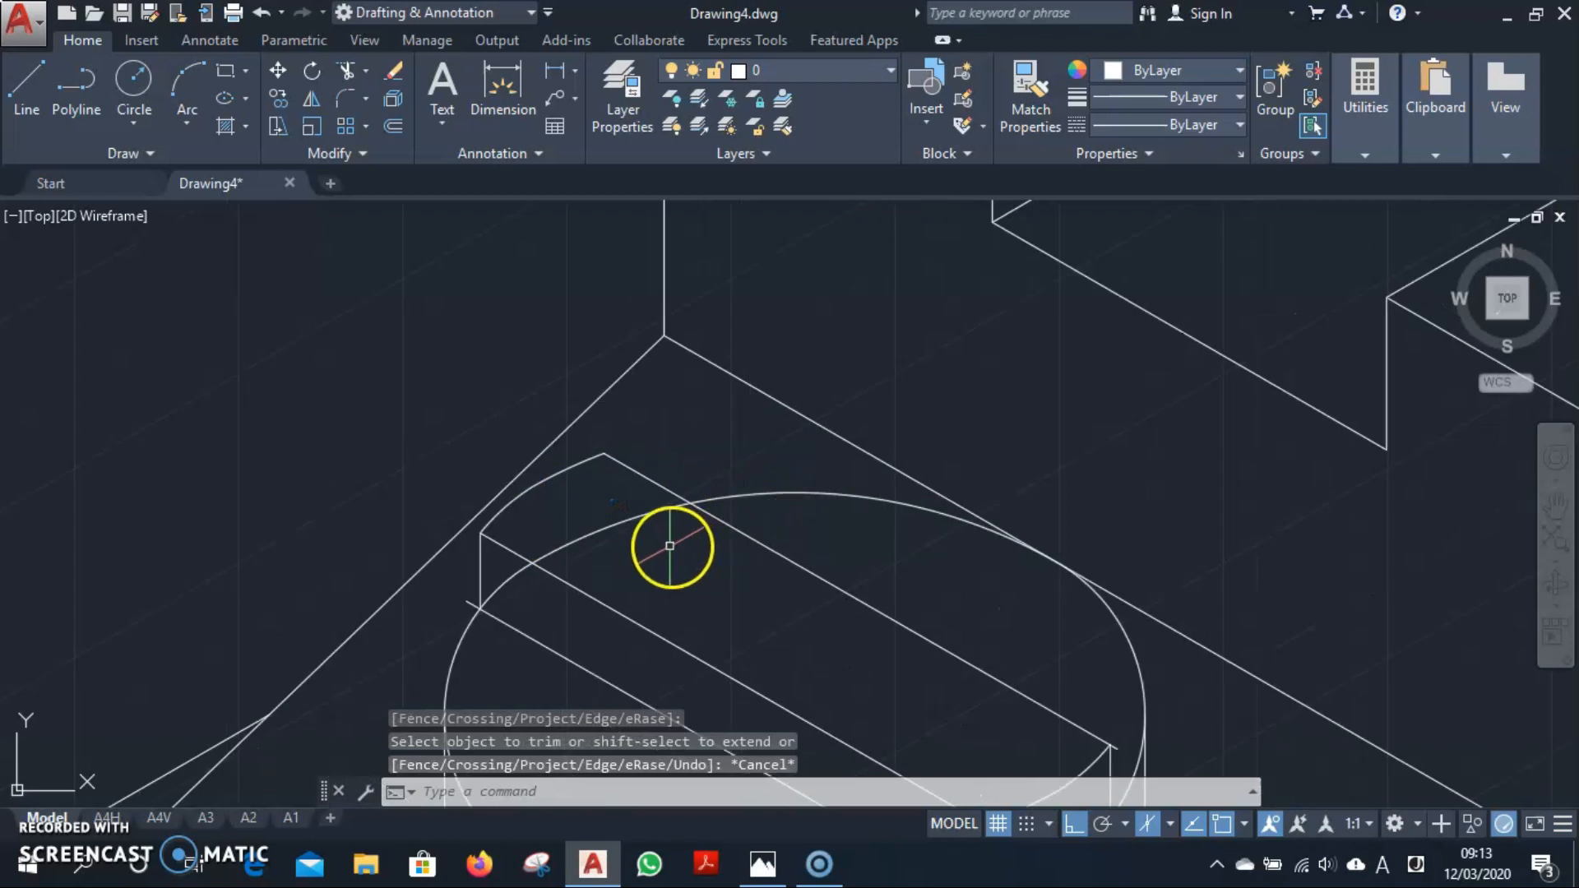
{"action": "left_click", "coordinate": [705, 517]}
{"action": "left_click", "coordinate": [550, 642]}
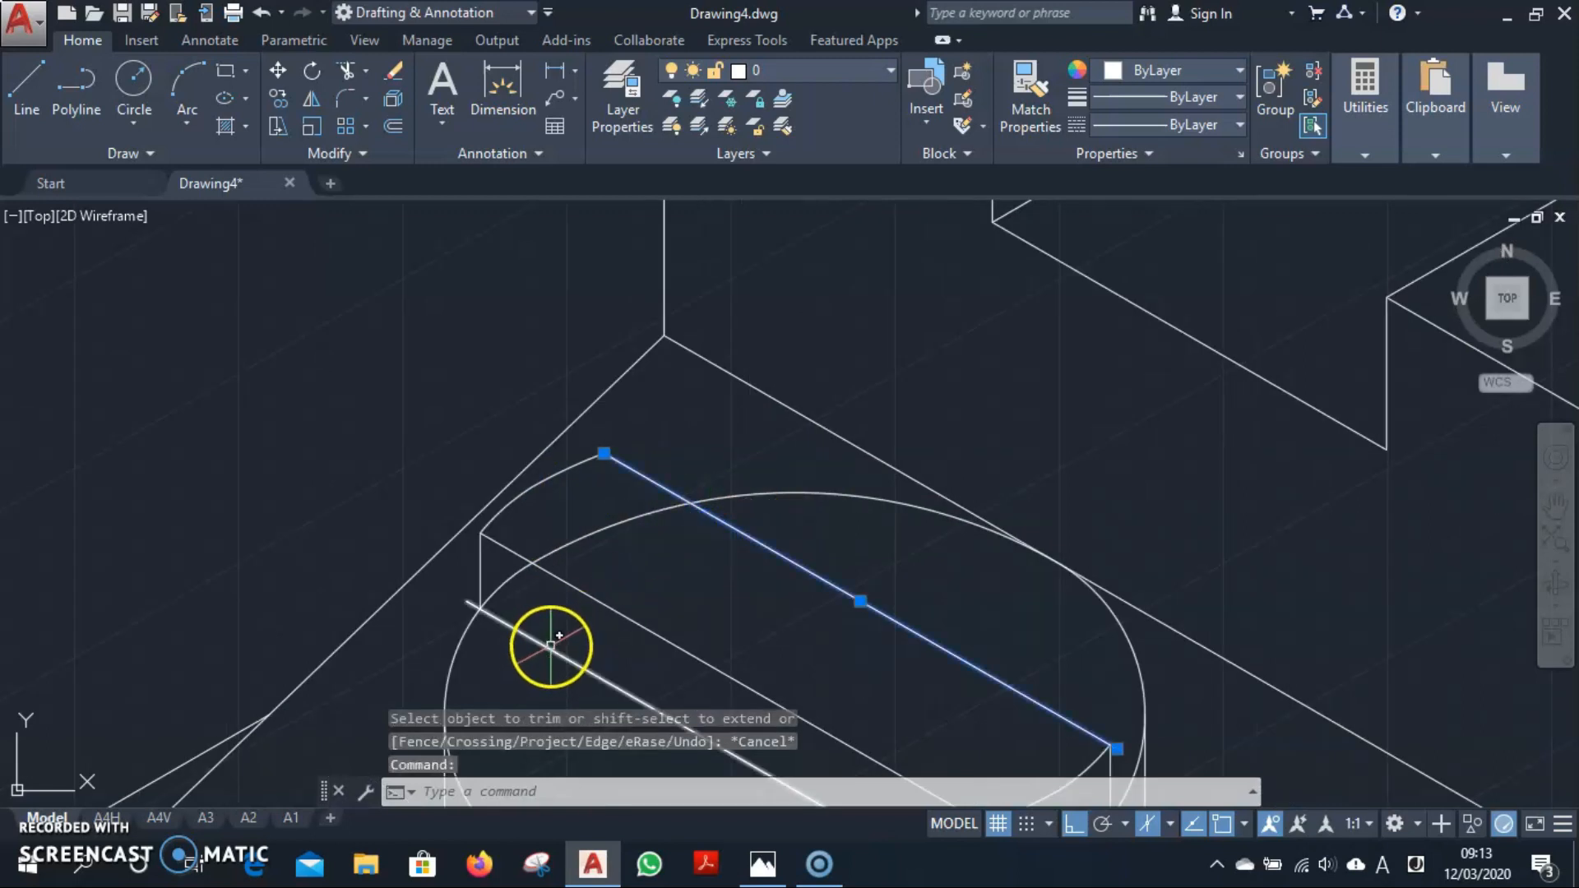
{"action": "left_click", "coordinate": [477, 581]}
{"action": "scroll", "coordinate": [769, 606], "scroll_direction": "down", "scroll_amount": 1}
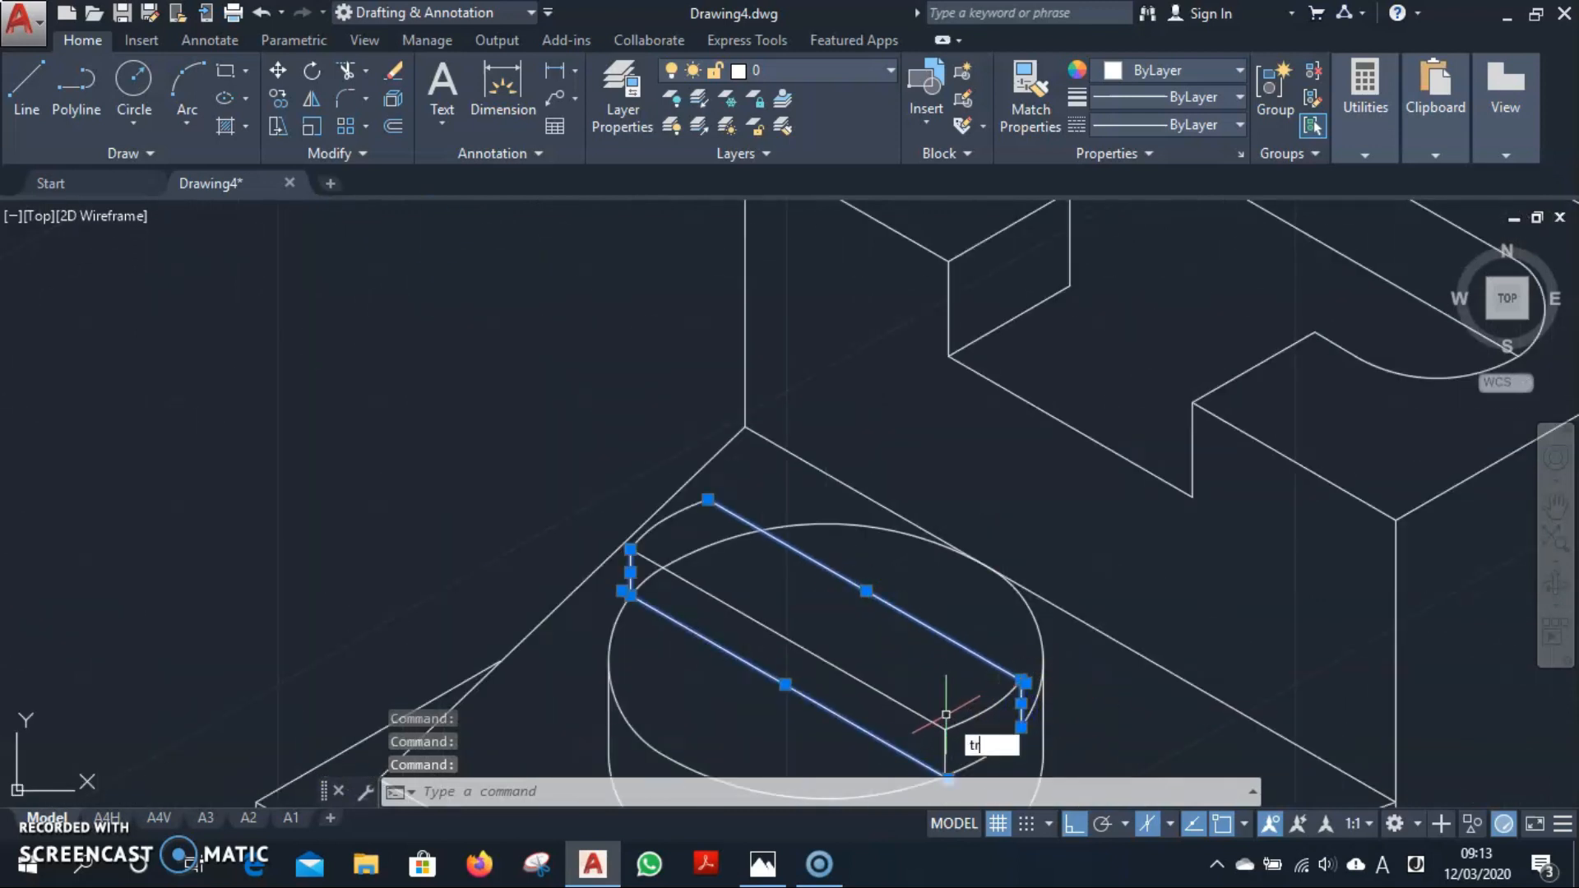
{"action": "key", "text": "Return"}
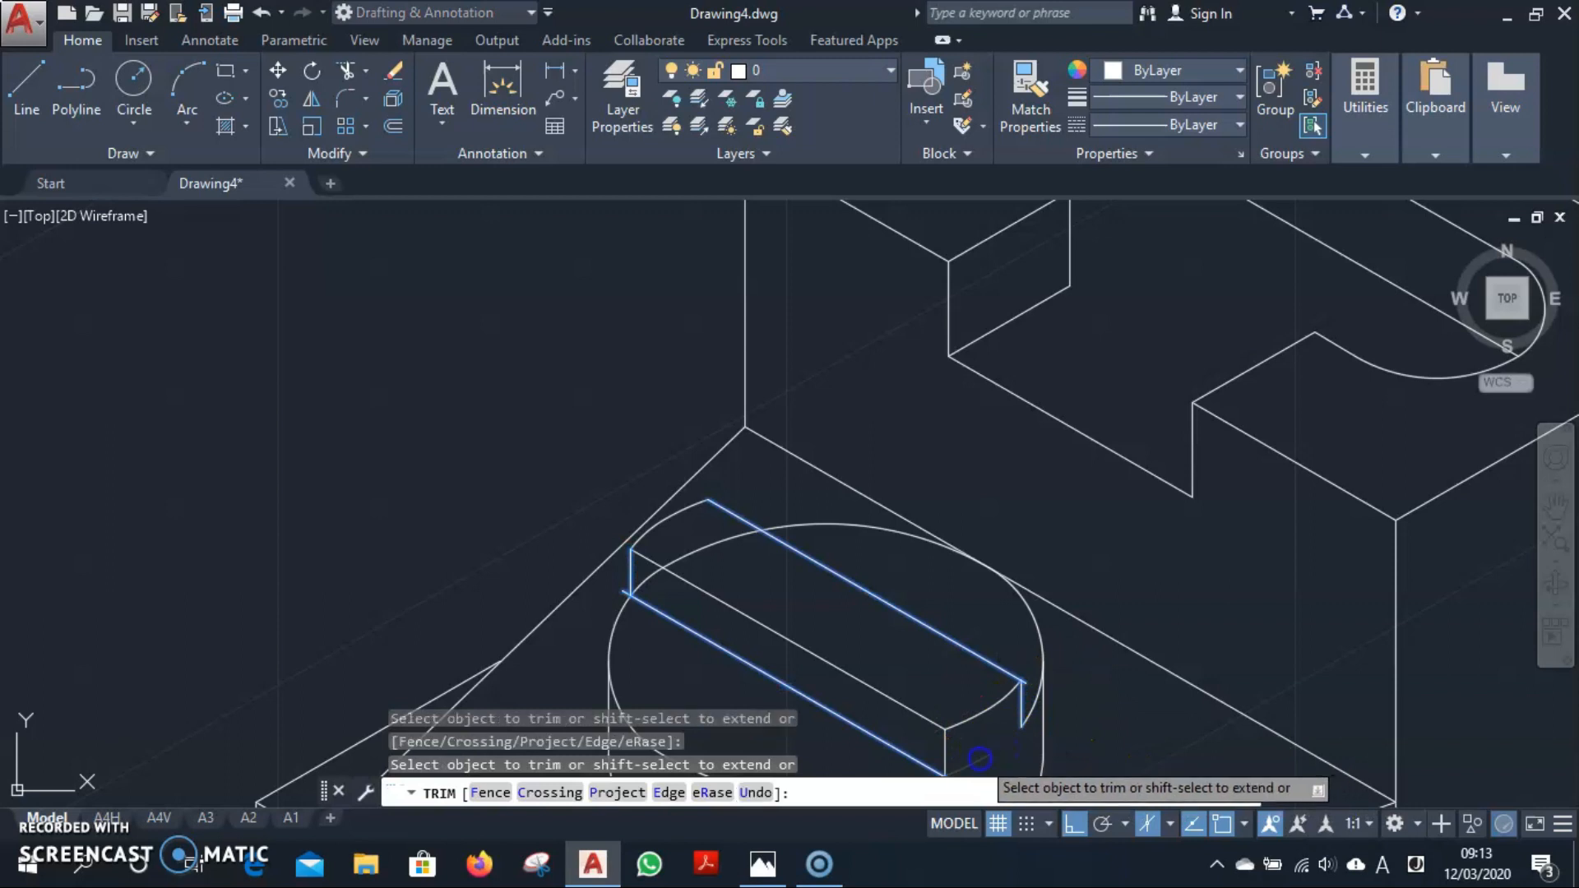
{"action": "left_click", "coordinate": [707, 550]}
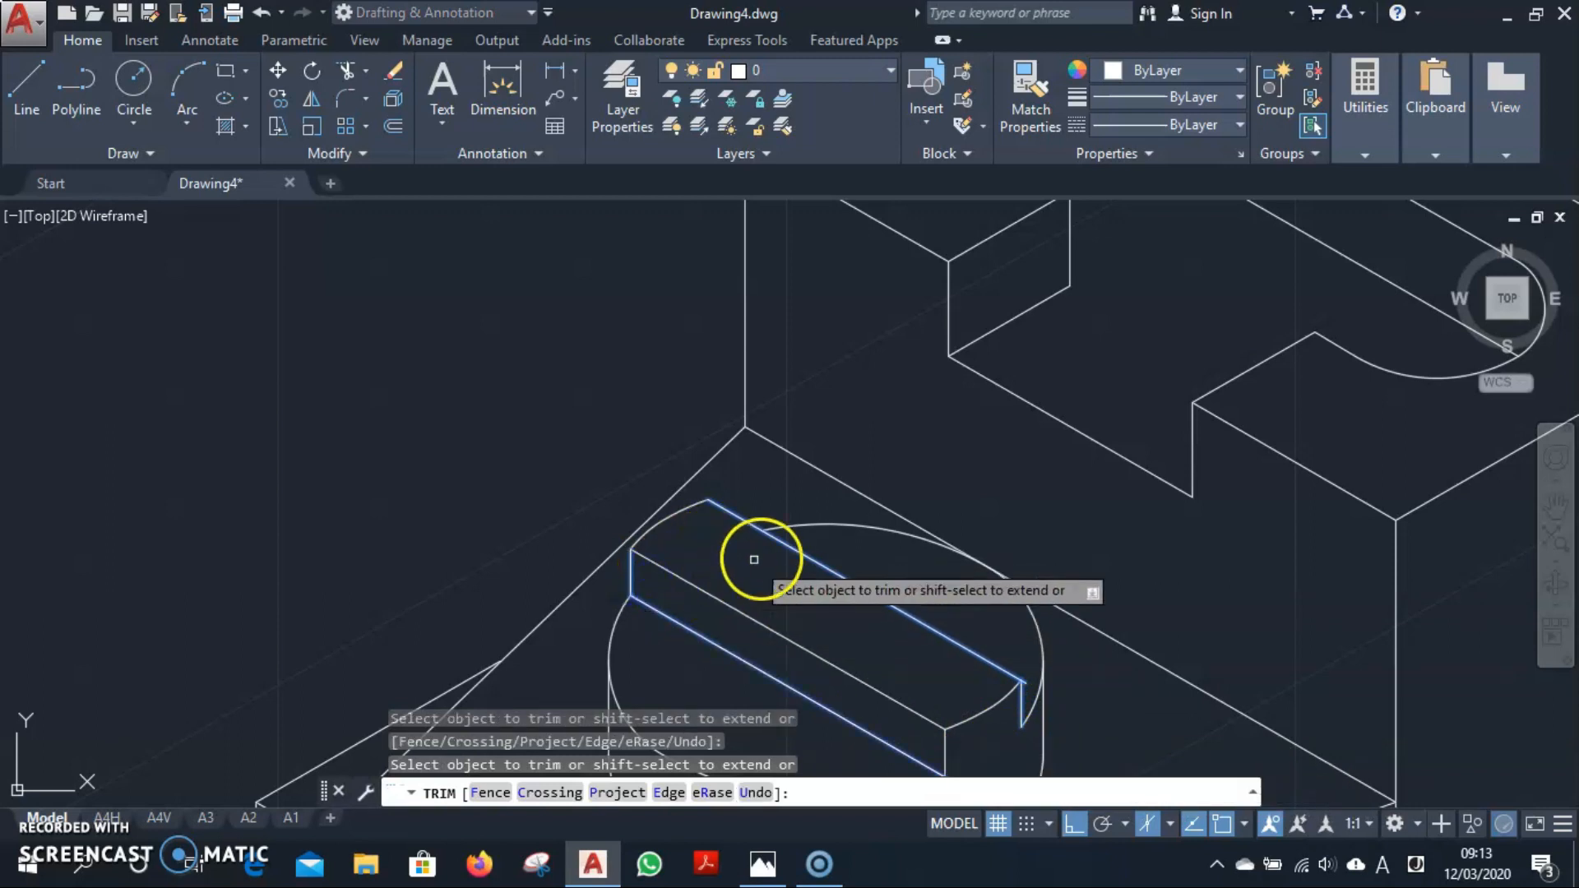
{"action": "scroll", "coordinate": [1006, 737], "scroll_direction": "up", "scroll_amount": 2}
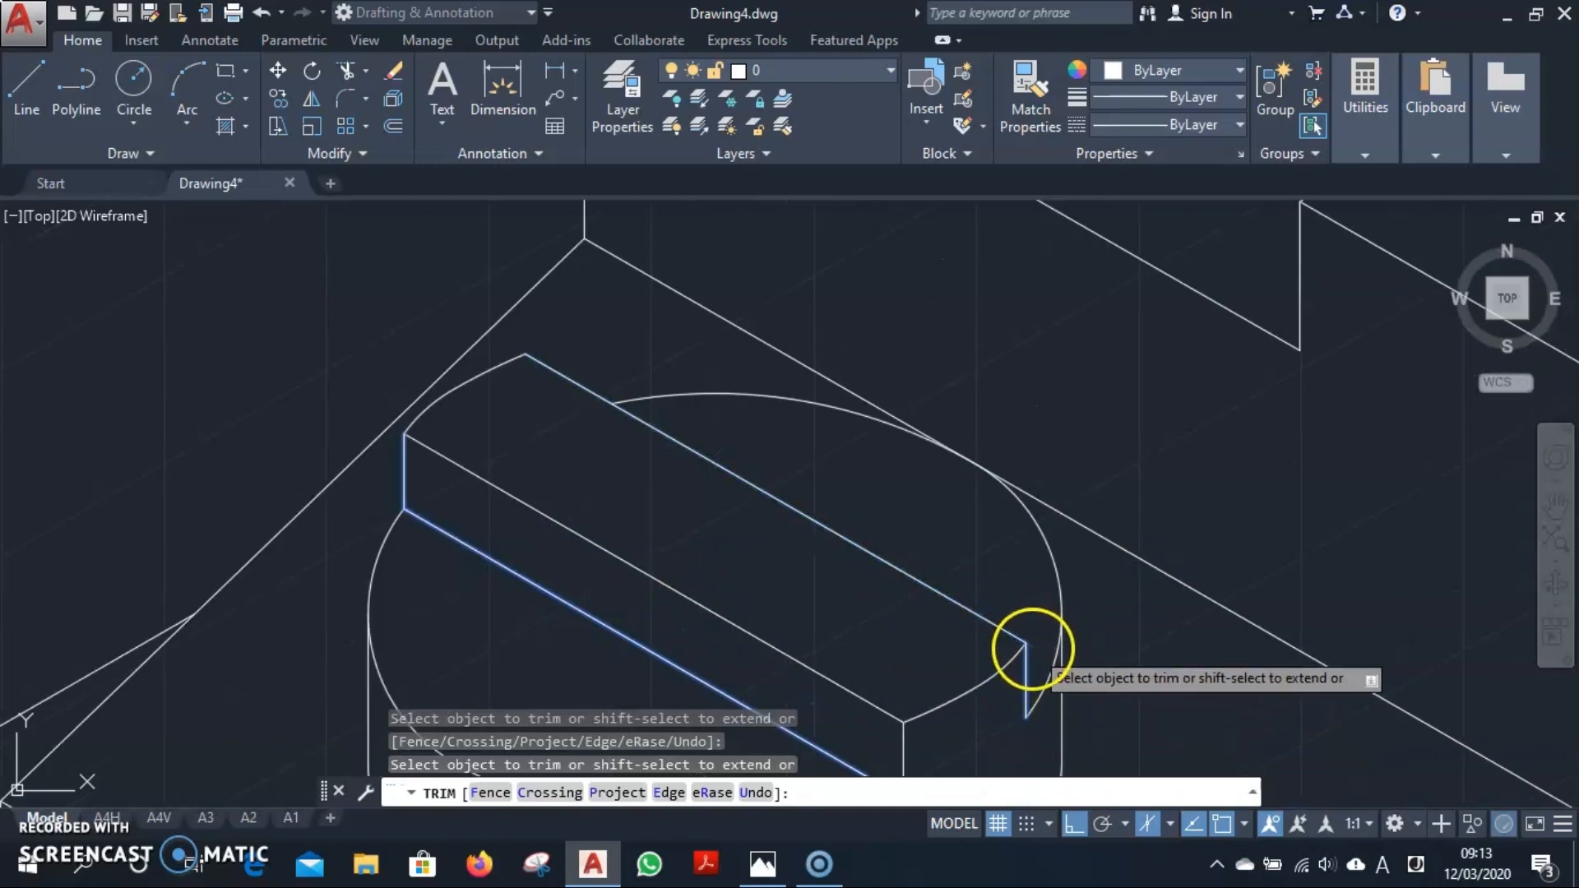
{"action": "scroll", "coordinate": [1069, 666], "scroll_direction": "down", "scroll_amount": 4}
{"action": "key", "text": "Escape"}
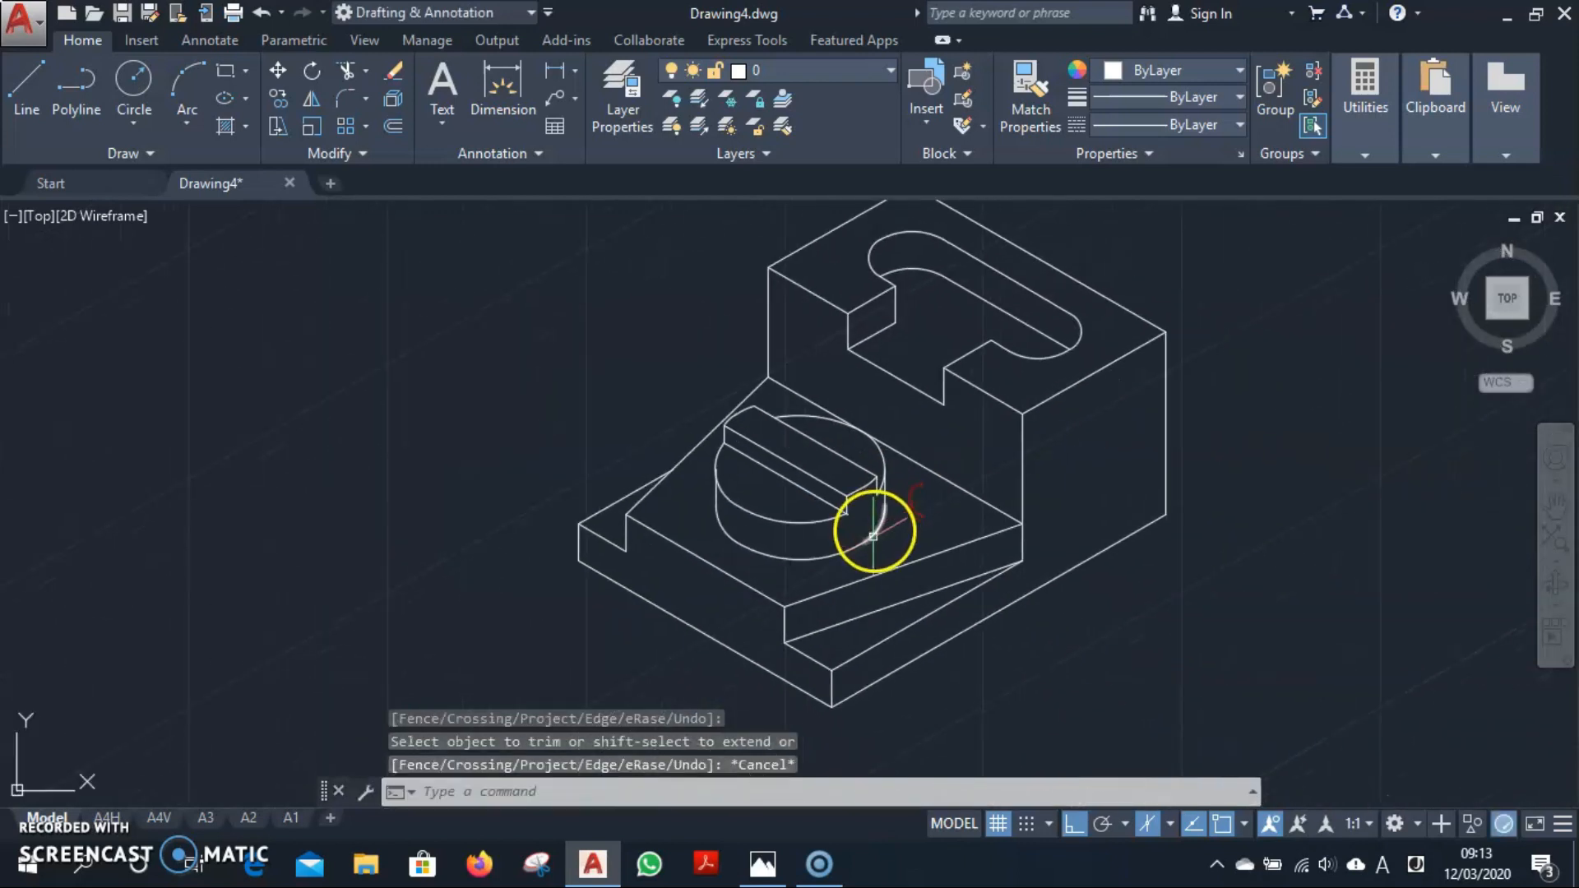
Switch the isometric drafting plane to isoplane Top.
{"action": "type", "text": "u"}
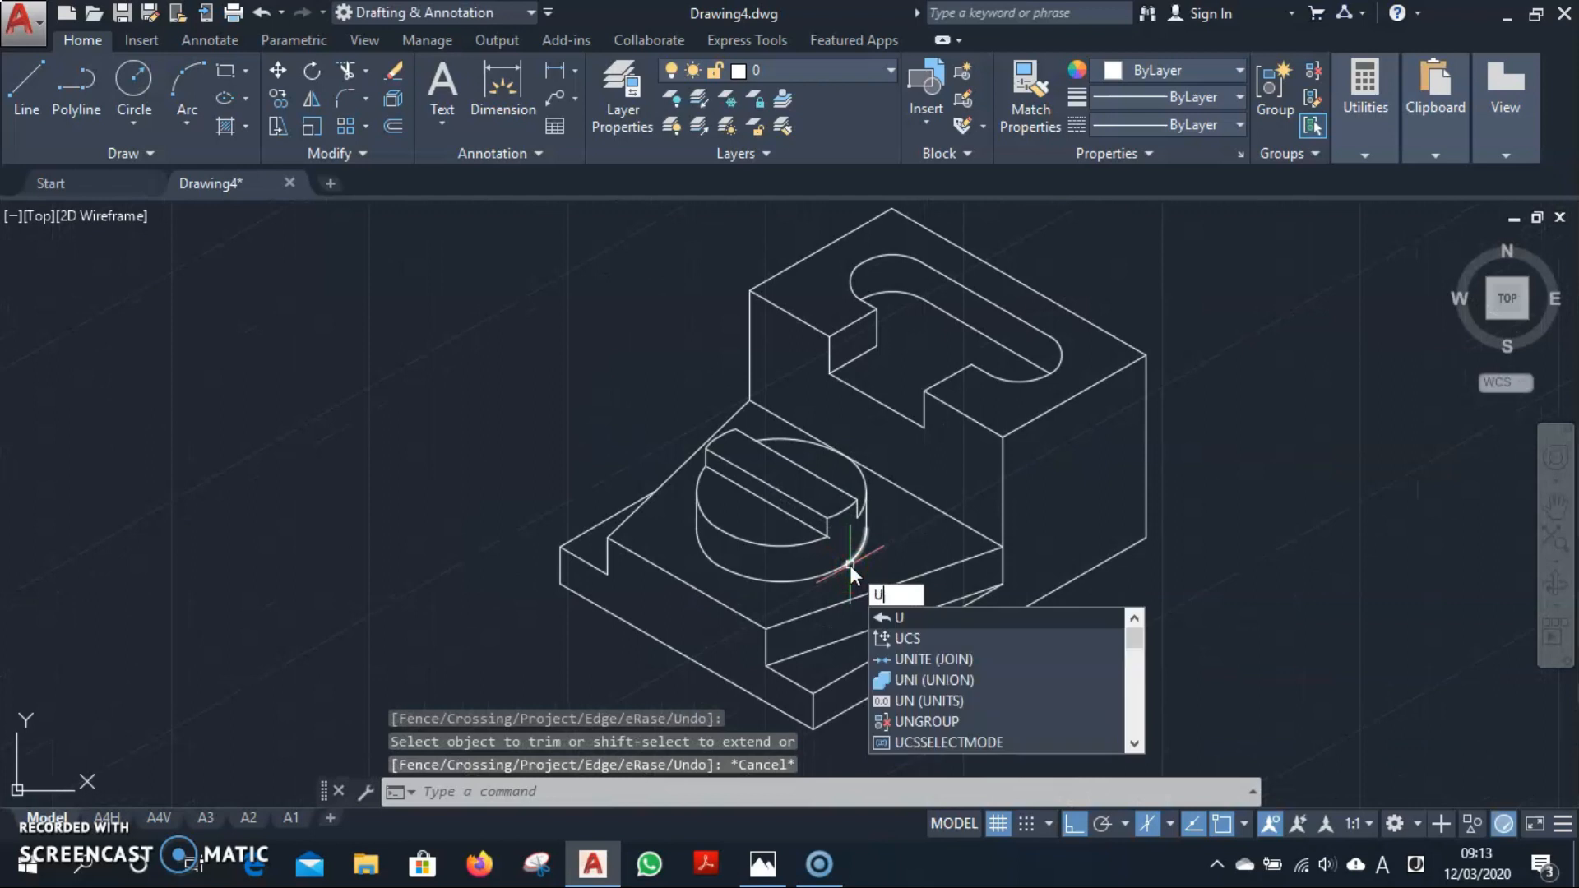
{"action": "key", "text": "Escape"}
{"action": "left_click", "coordinate": [1125, 824]}
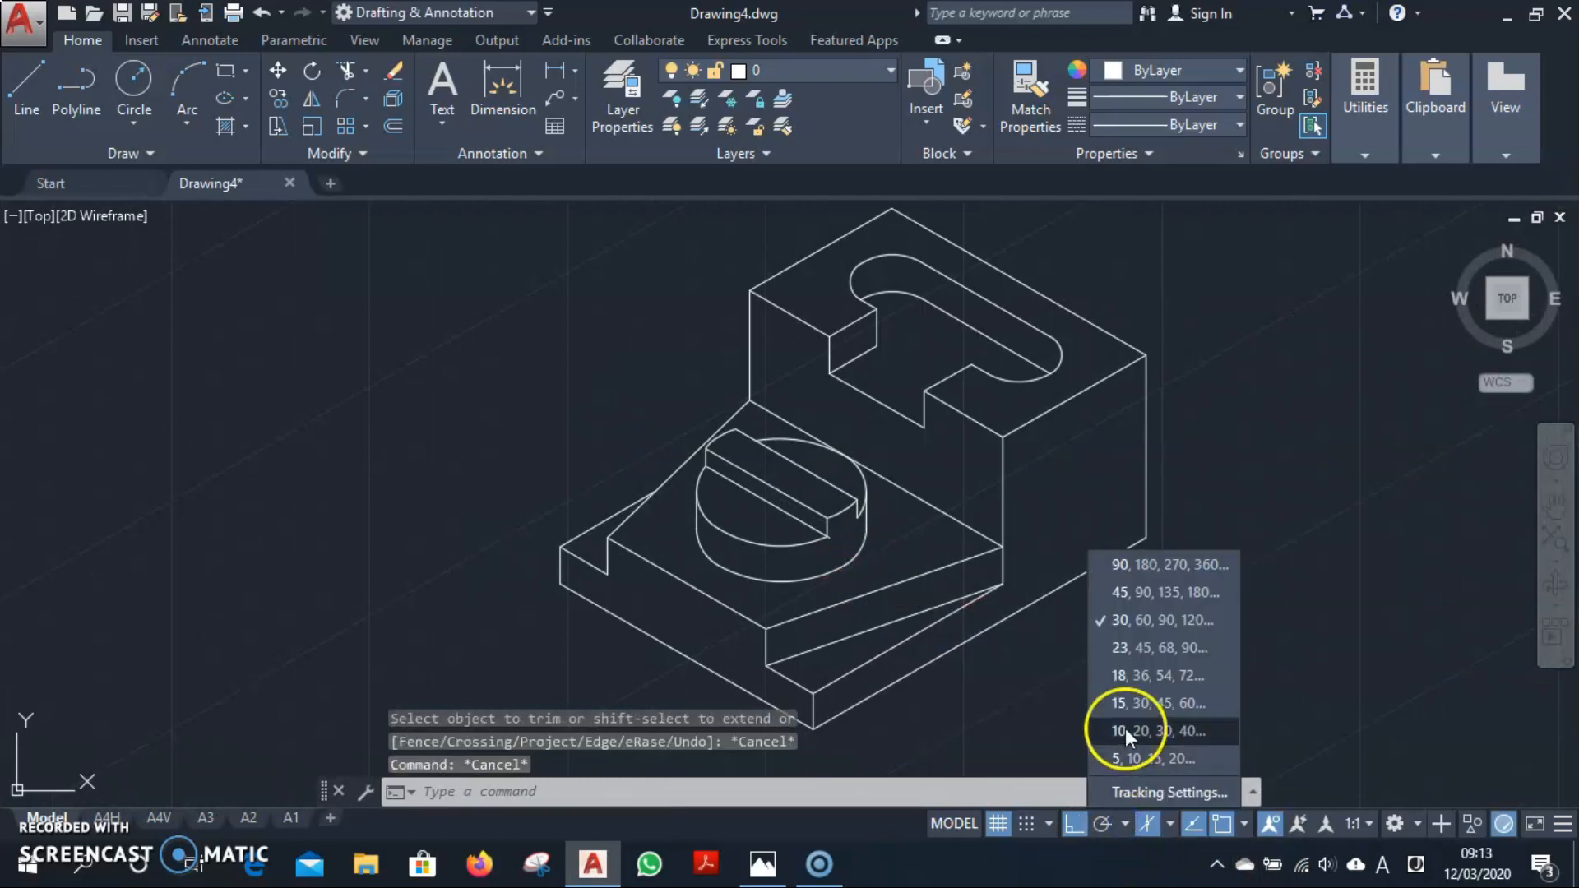
{"action": "left_click", "coordinate": [1169, 823]}
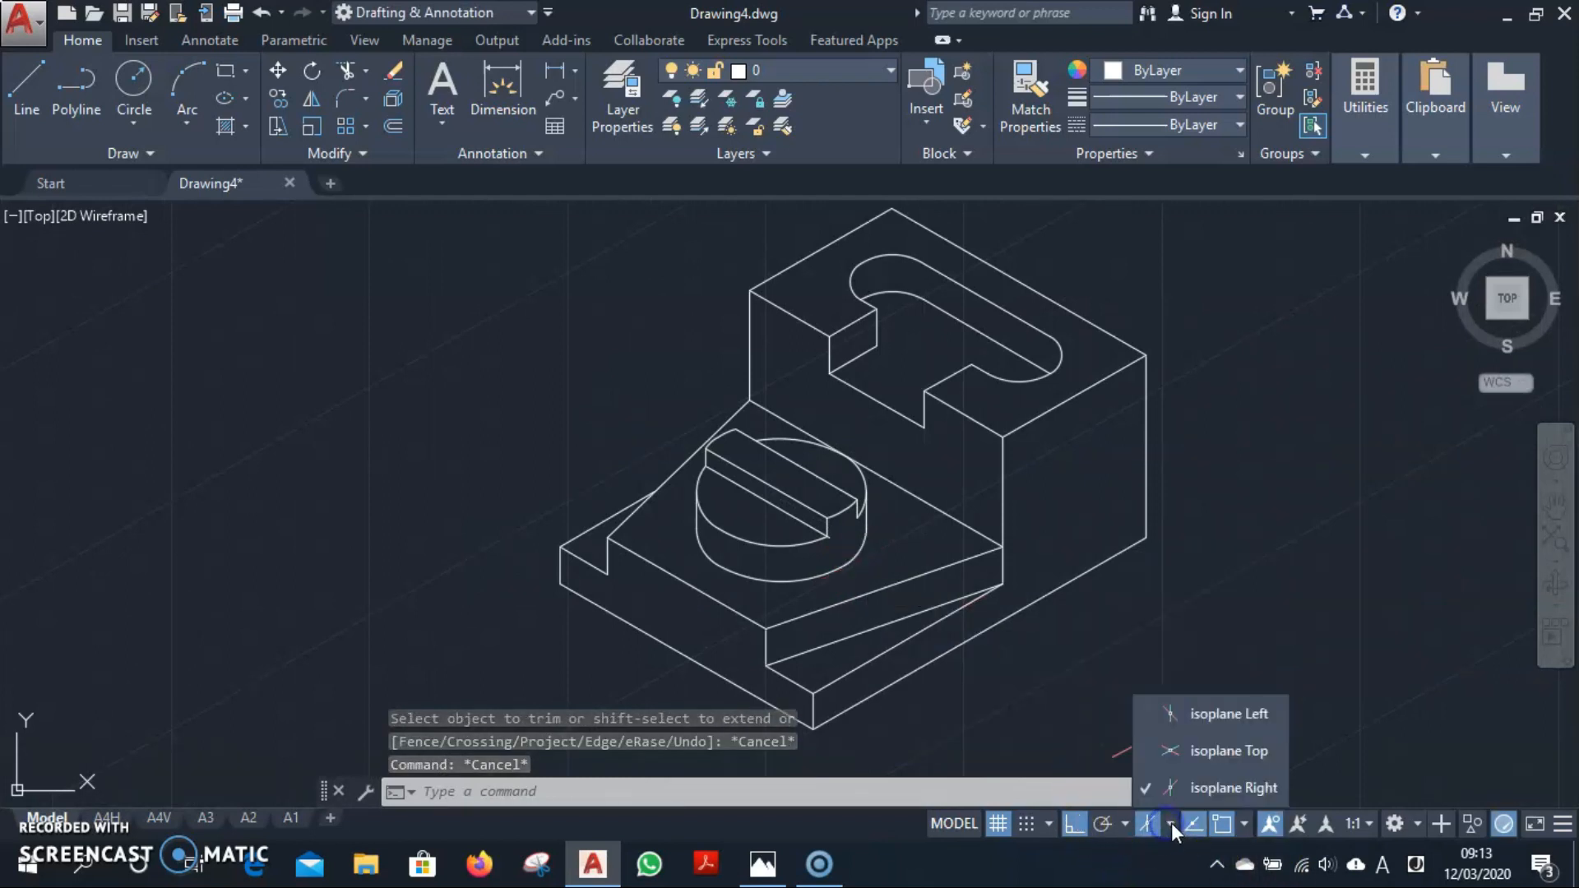
{"action": "left_click", "coordinate": [1147, 824]}
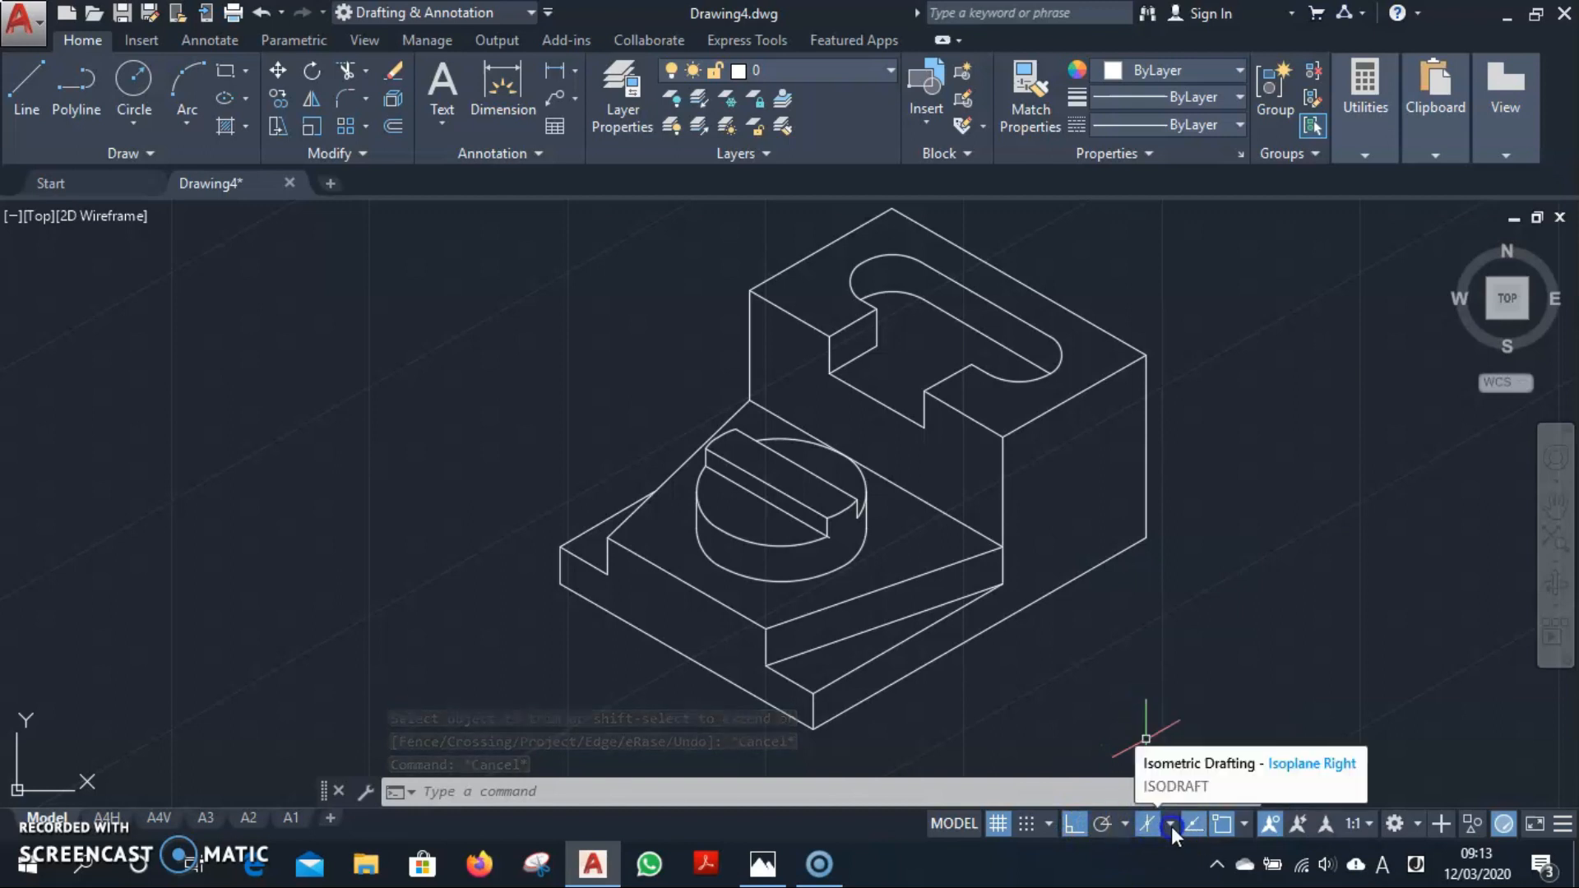
{"action": "left_click", "coordinate": [1171, 827]}
{"action": "left_click", "coordinate": [1196, 755]}
{"action": "key", "text": "Escape"}
{"action": "key", "text": "Escape"}
{"action": "key", "text": "Escape"}
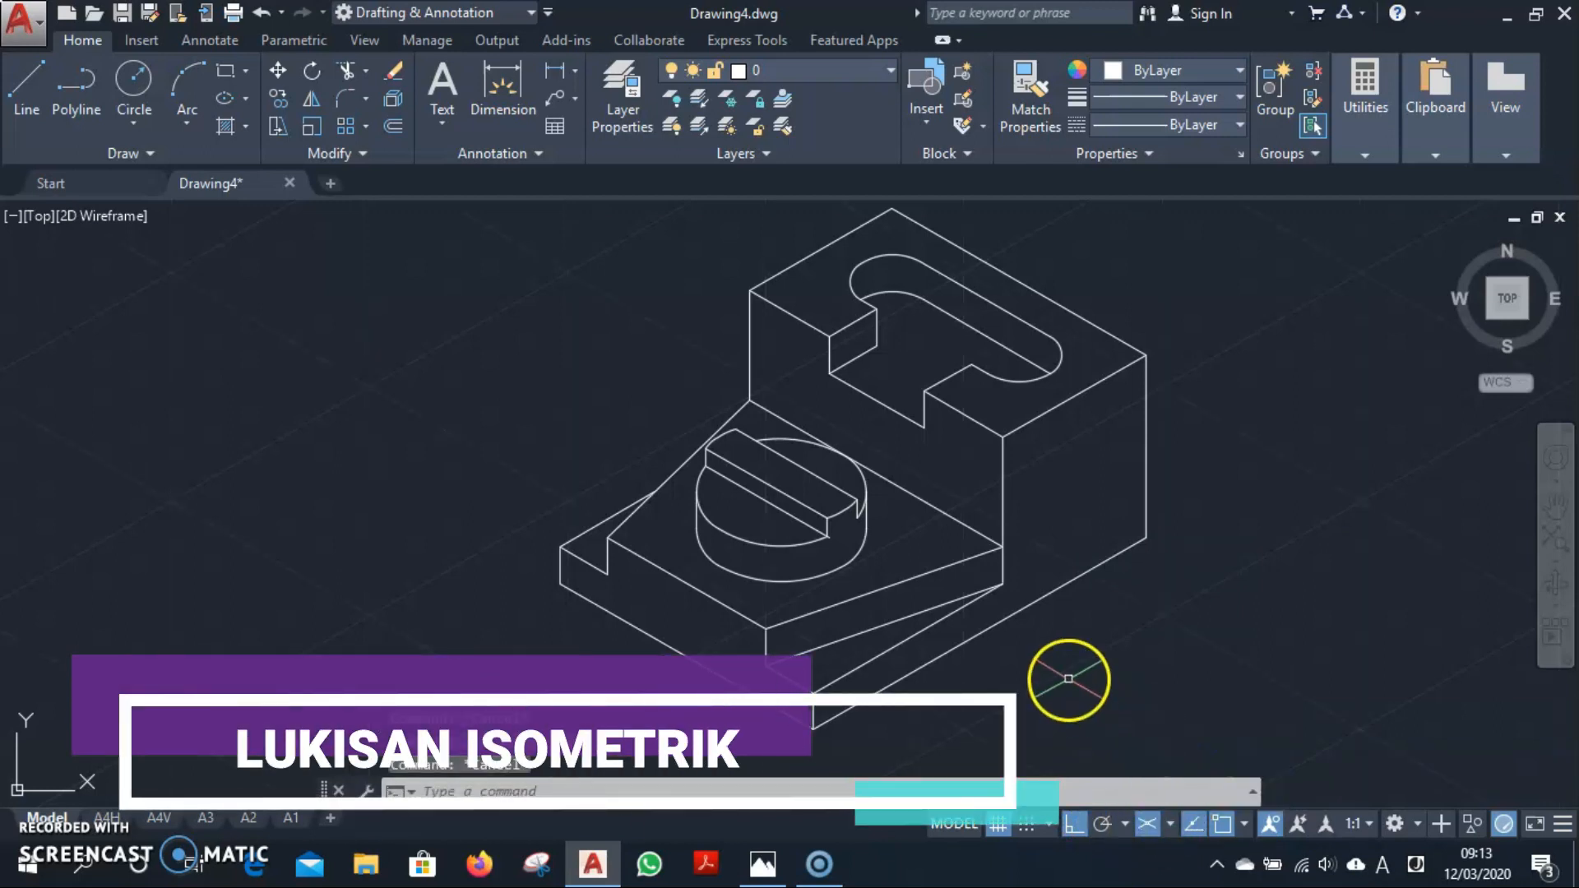
{"action": "scroll", "coordinate": [950, 641], "scroll_direction": "down", "scroll_amount": 2}
{"action": "scroll", "coordinate": [948, 641], "scroll_direction": "up", "scroll_amount": 2}
{"action": "middle_click_drag", "start_coordinate": [948, 639], "coordinate": [833, 671]}
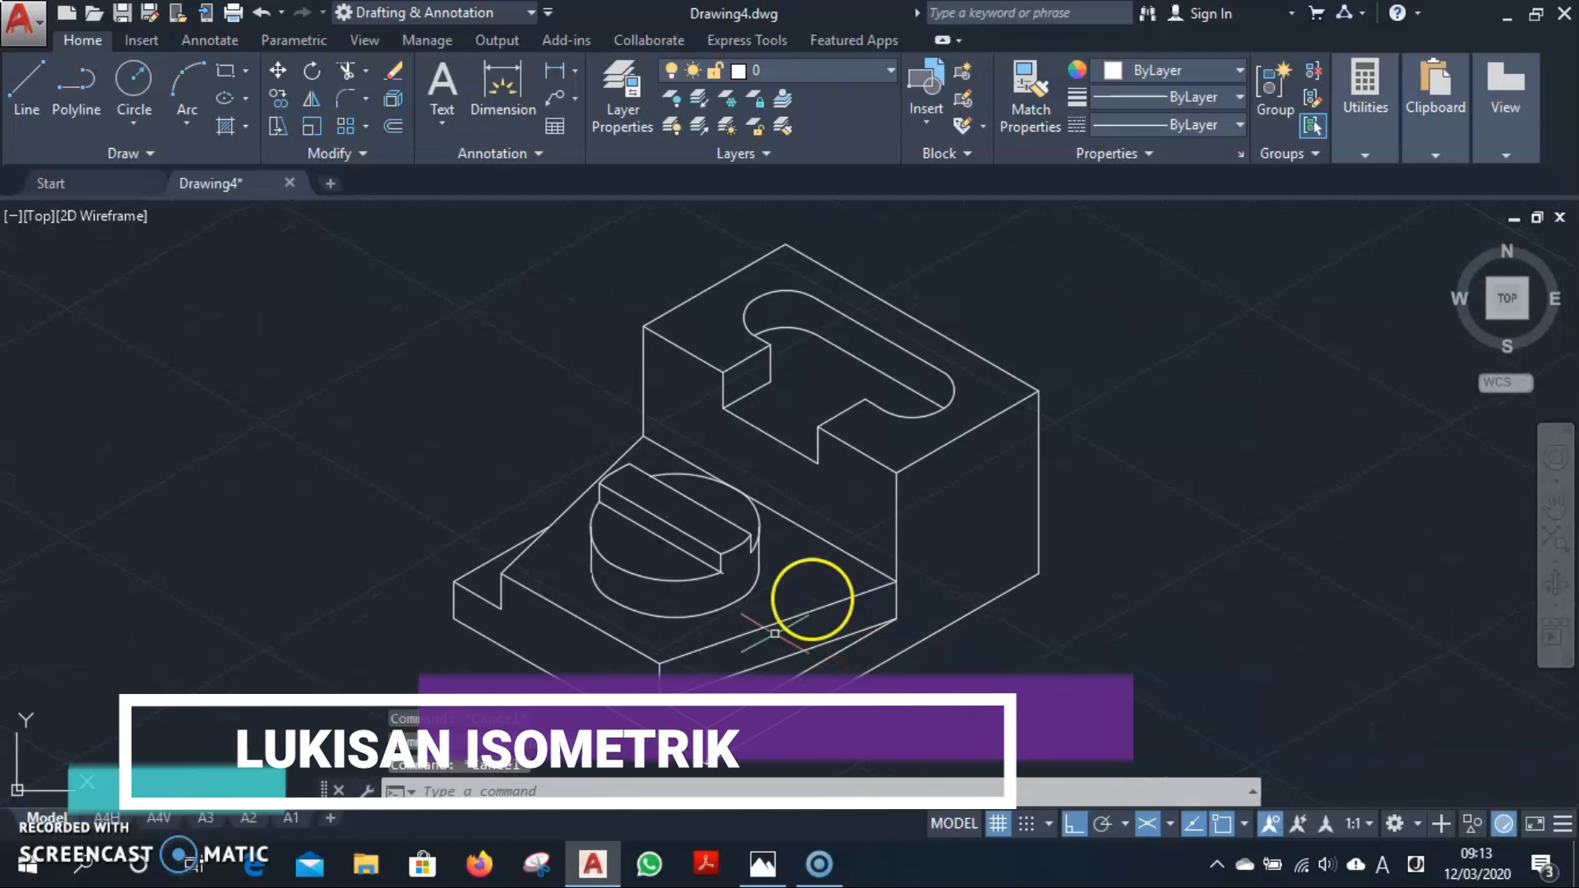